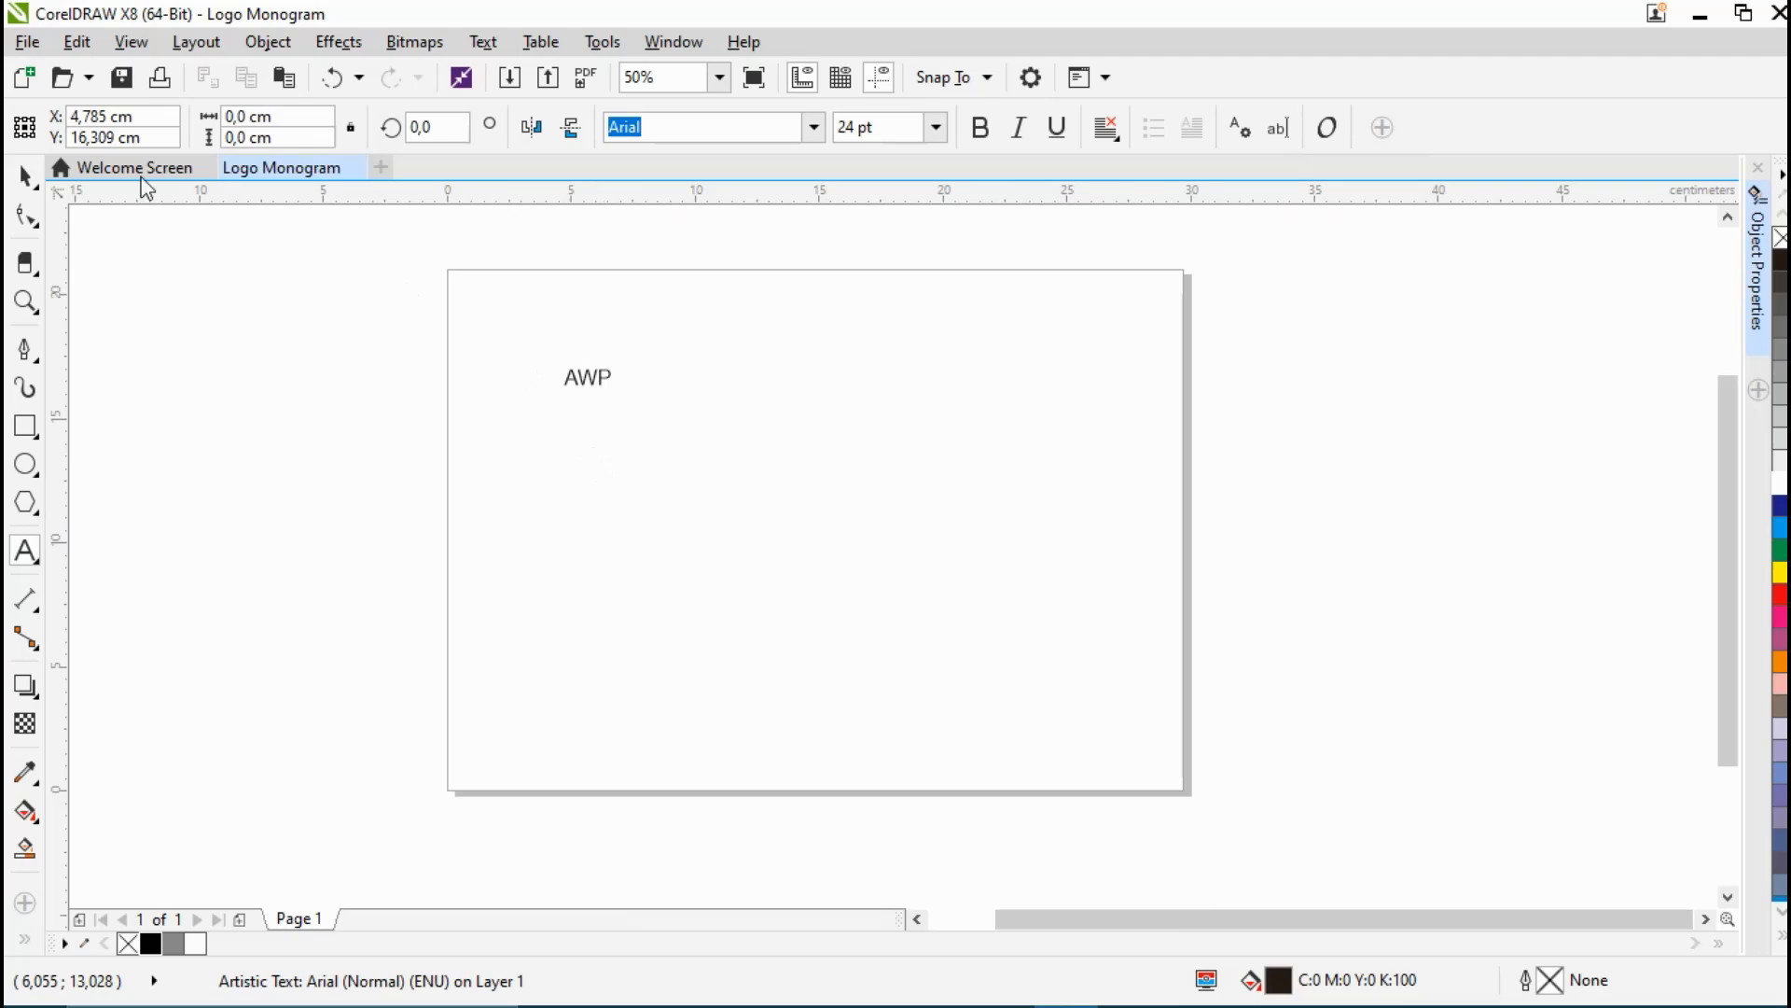
Step: Enlarge the AWP text to about 151 pt, centre it on the page and make it bold
{"action": "left_click_drag", "start_coordinate": [620, 395], "coordinate": [859, 580]}
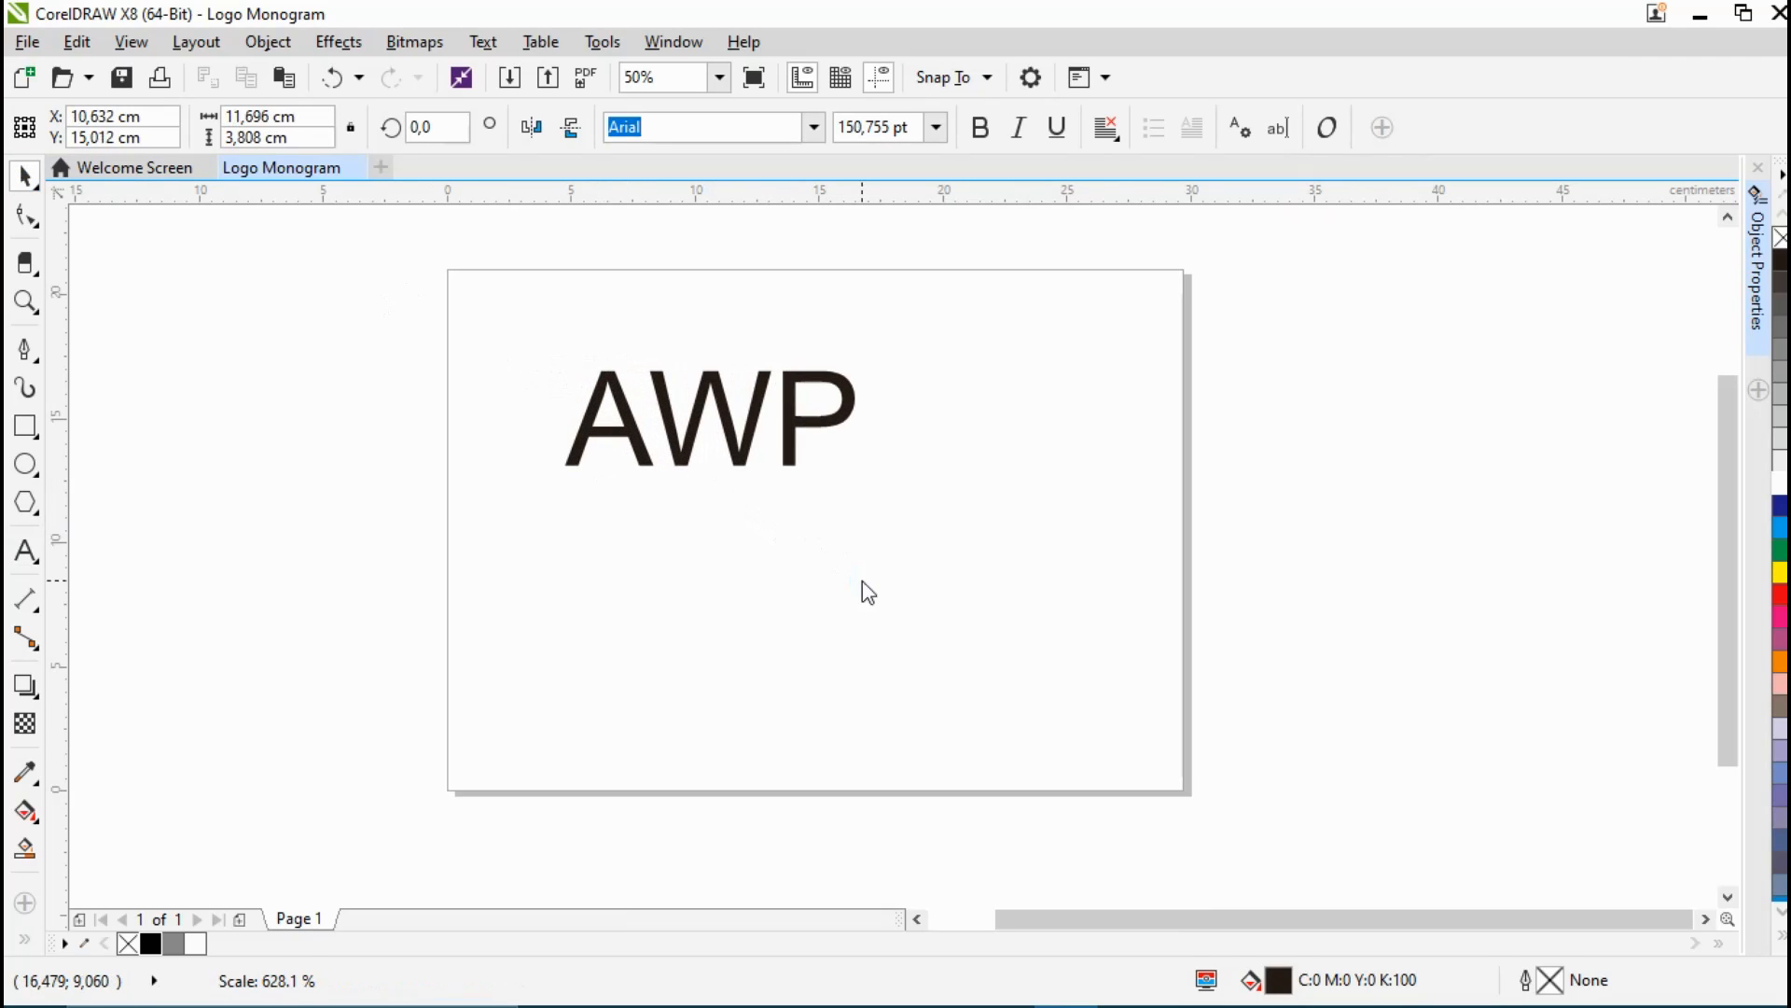
{"action": "key", "text": "p"}
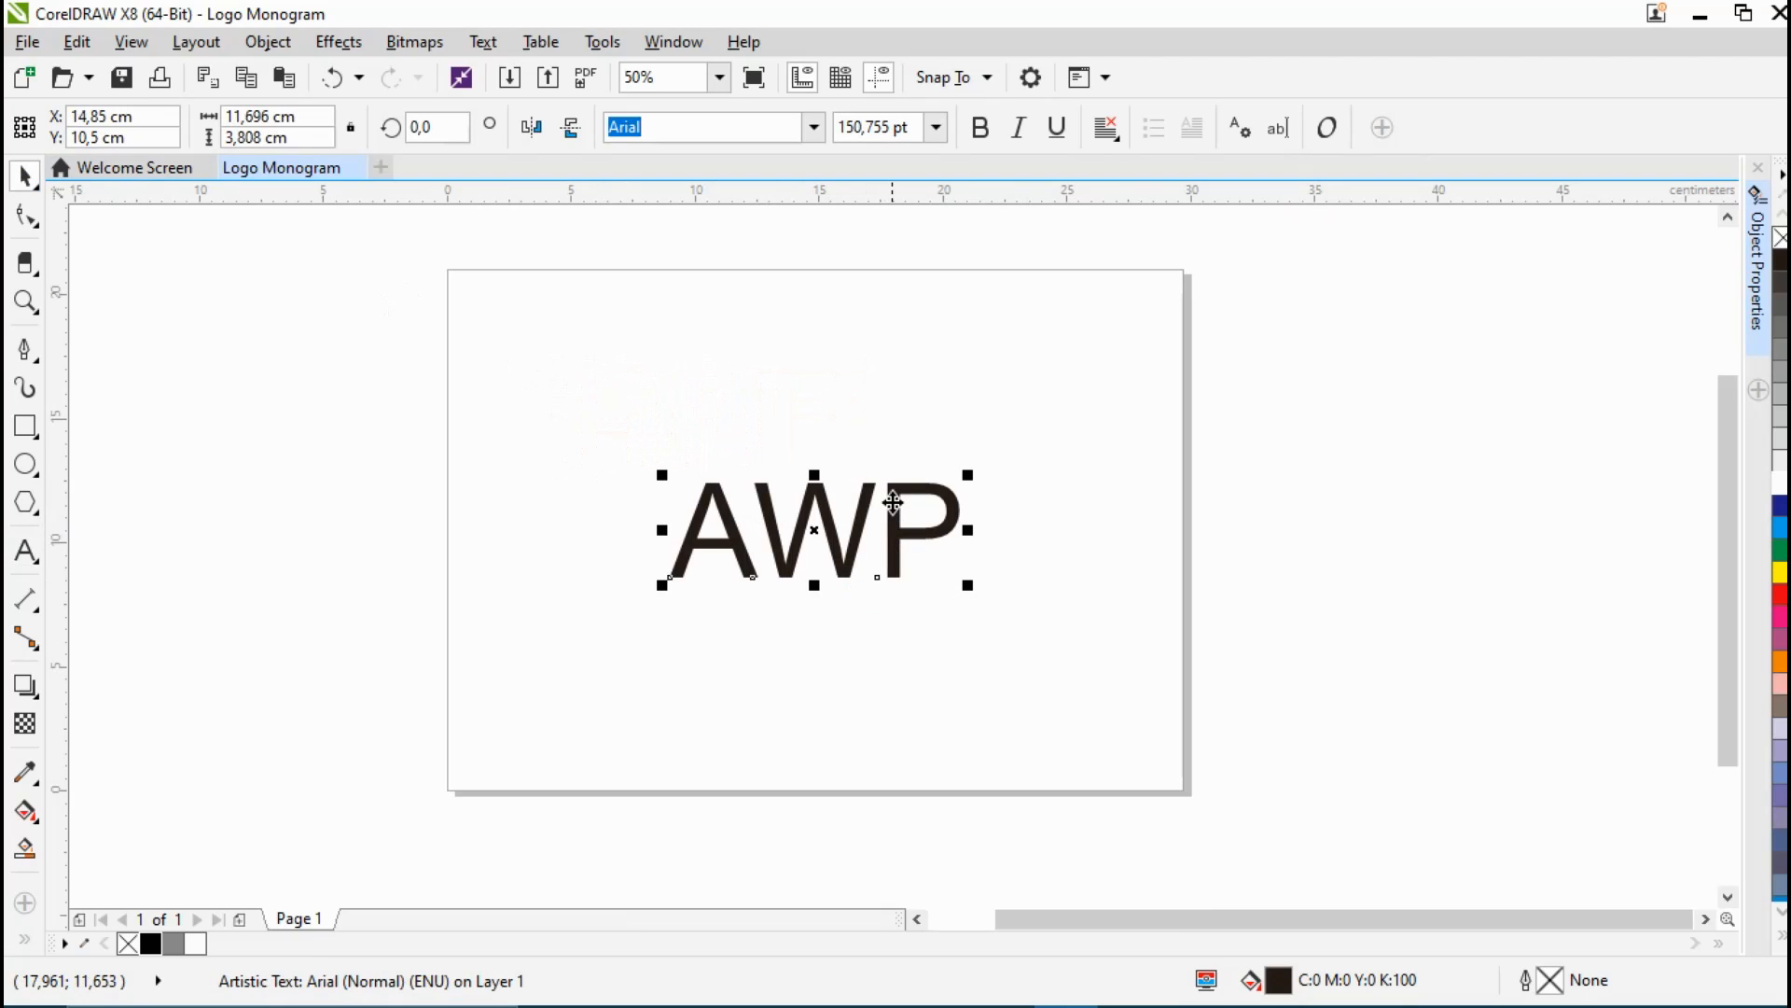
{"action": "left_click", "coordinate": [979, 128]}
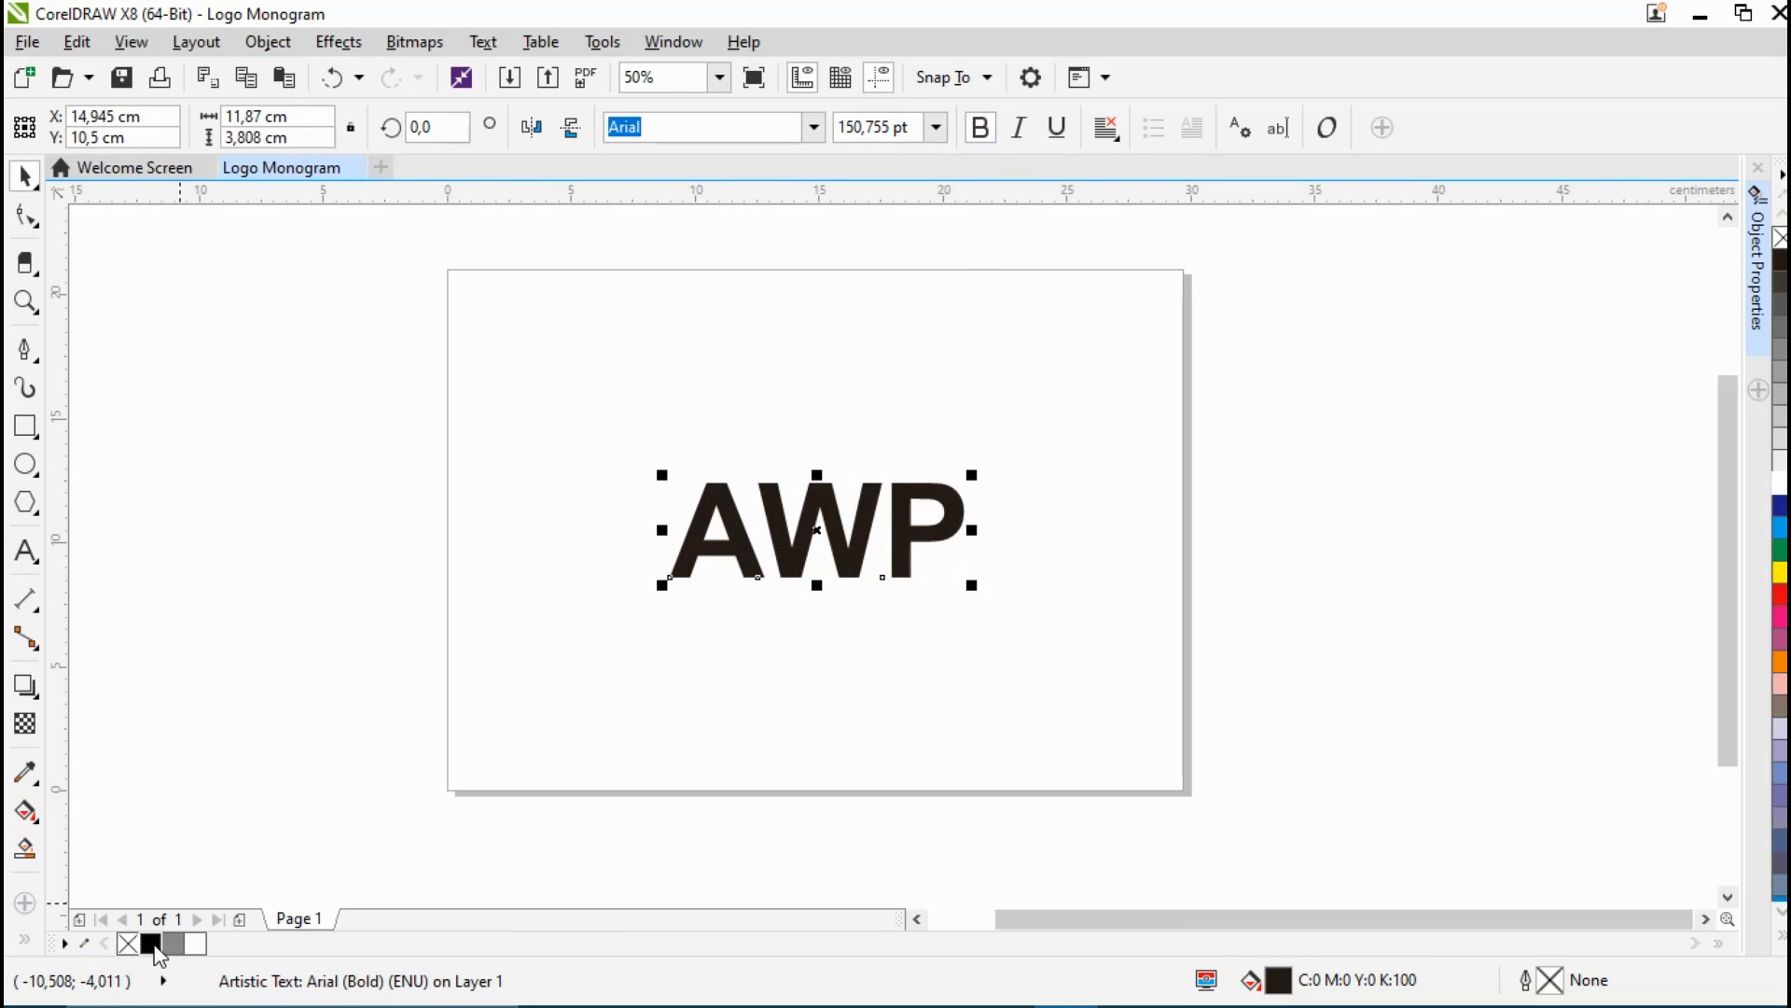
Step: Give the AWP text a C100 M100 Y100 K100 fill and outline, and enlarge it to about 195 pt, centred on the page
{"action": "left_click", "coordinate": [152, 944]}
{"action": "left_click", "coordinate": [152, 944]}
{"action": "right_click", "coordinate": [153, 944]}
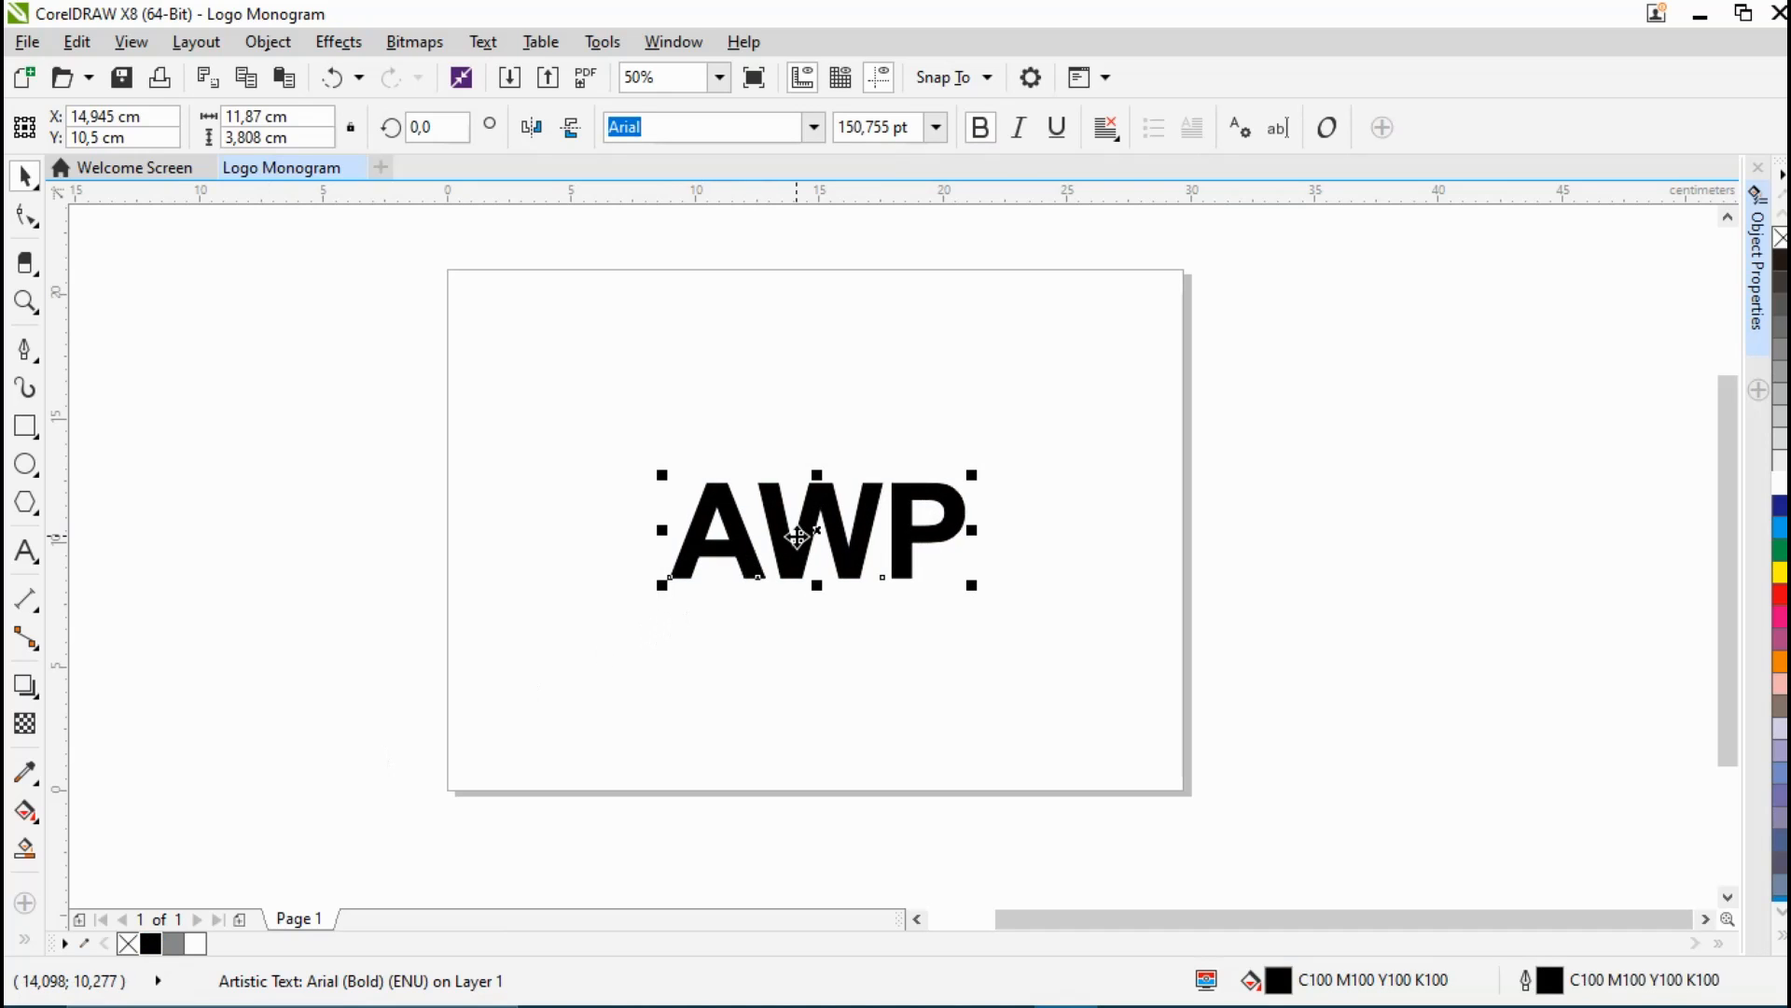
{"action": "left_click_drag", "start_coordinate": [661, 475], "coordinate": [571, 446]}
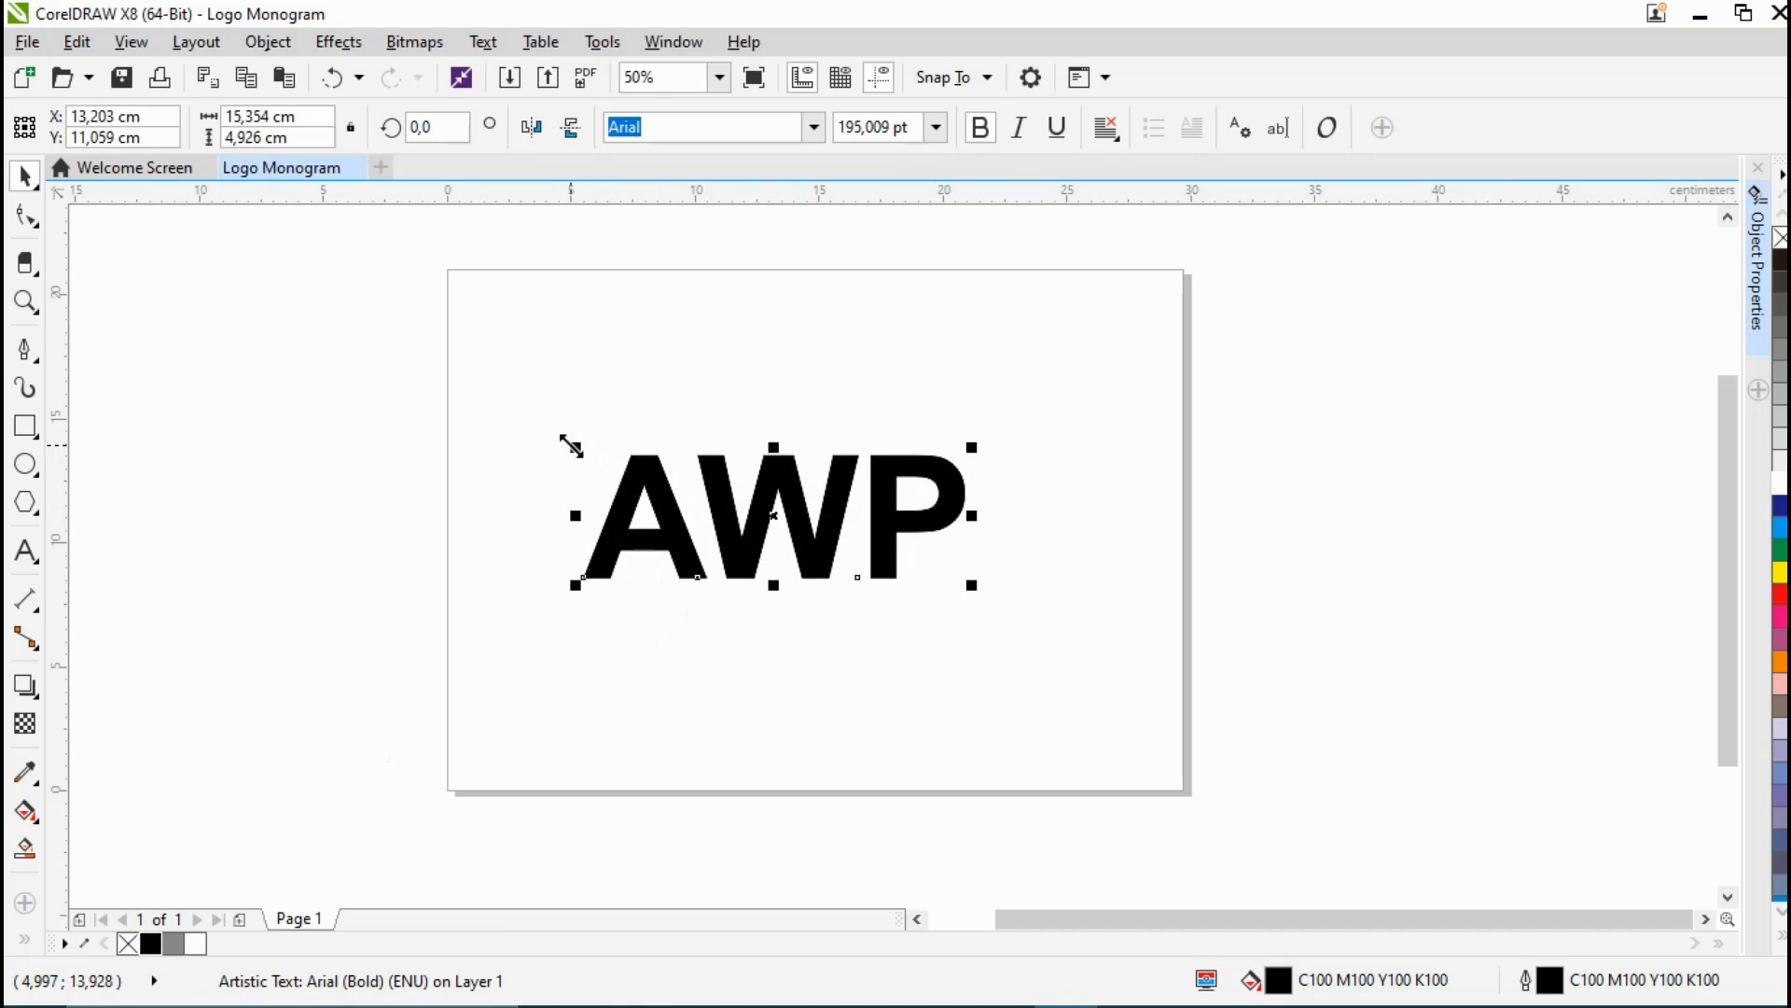
{"action": "key", "text": "p"}
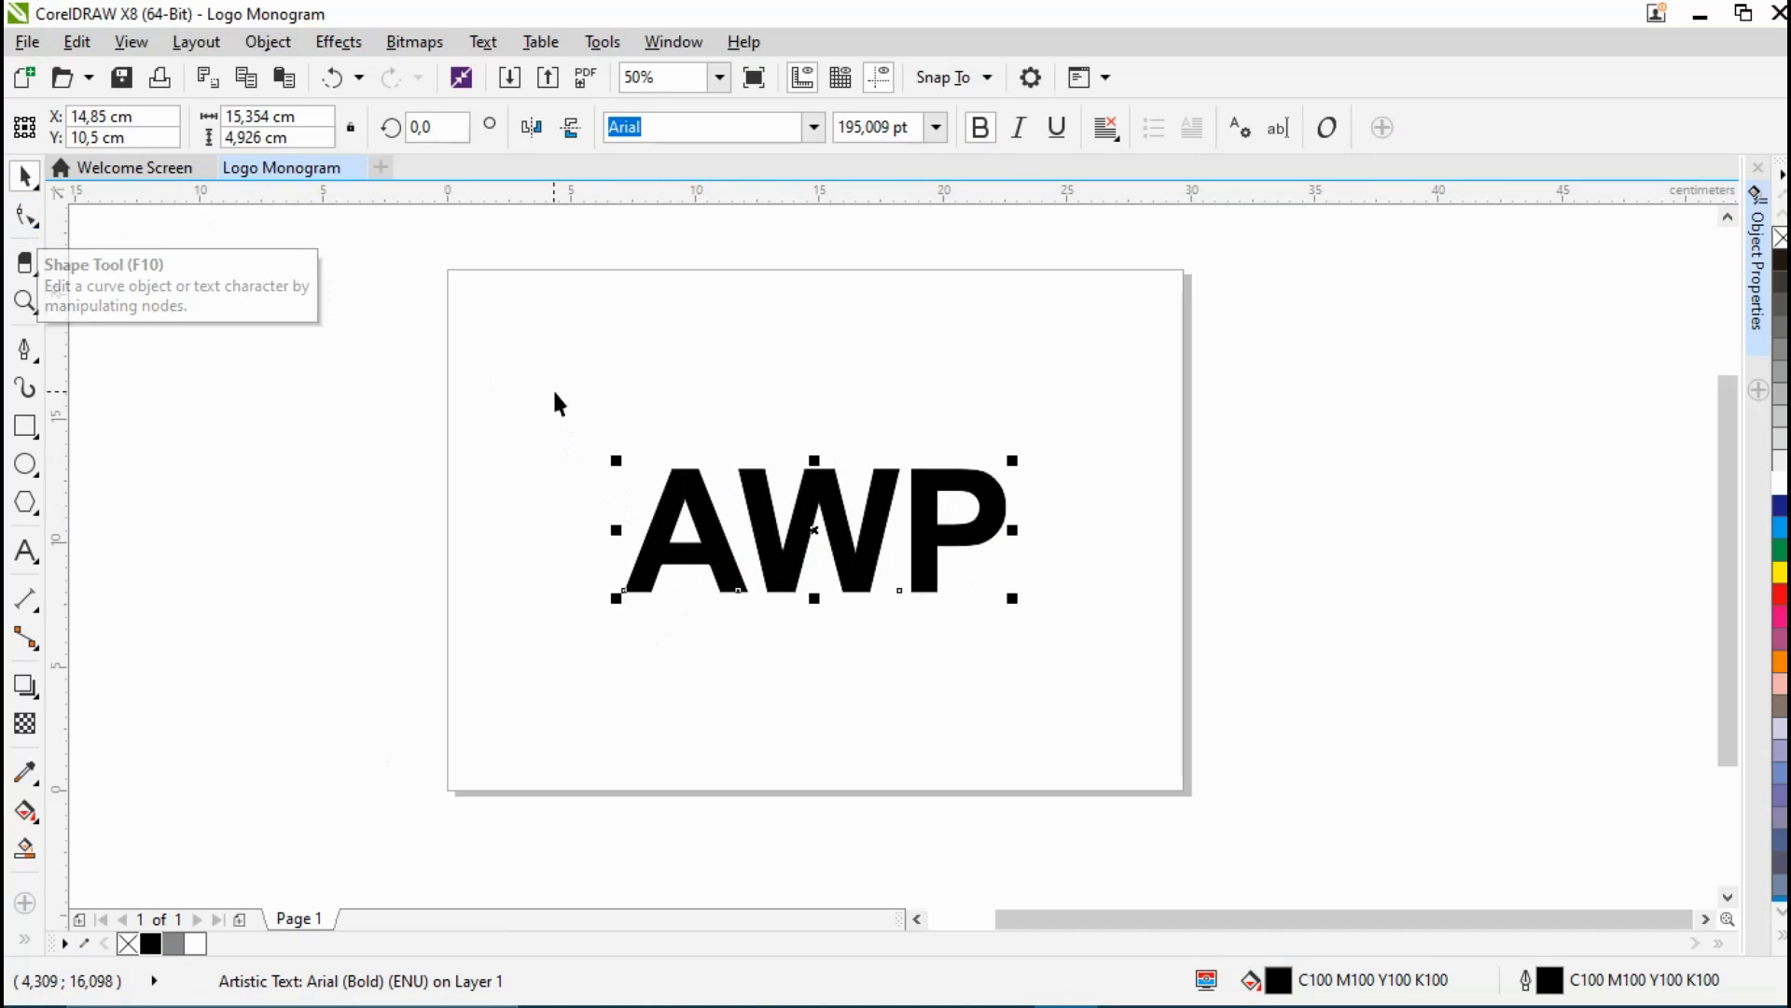
Step: Break the AWP text apart into separate letters and convert the letter A to curves
{"action": "left_click", "coordinate": [293, 53]}
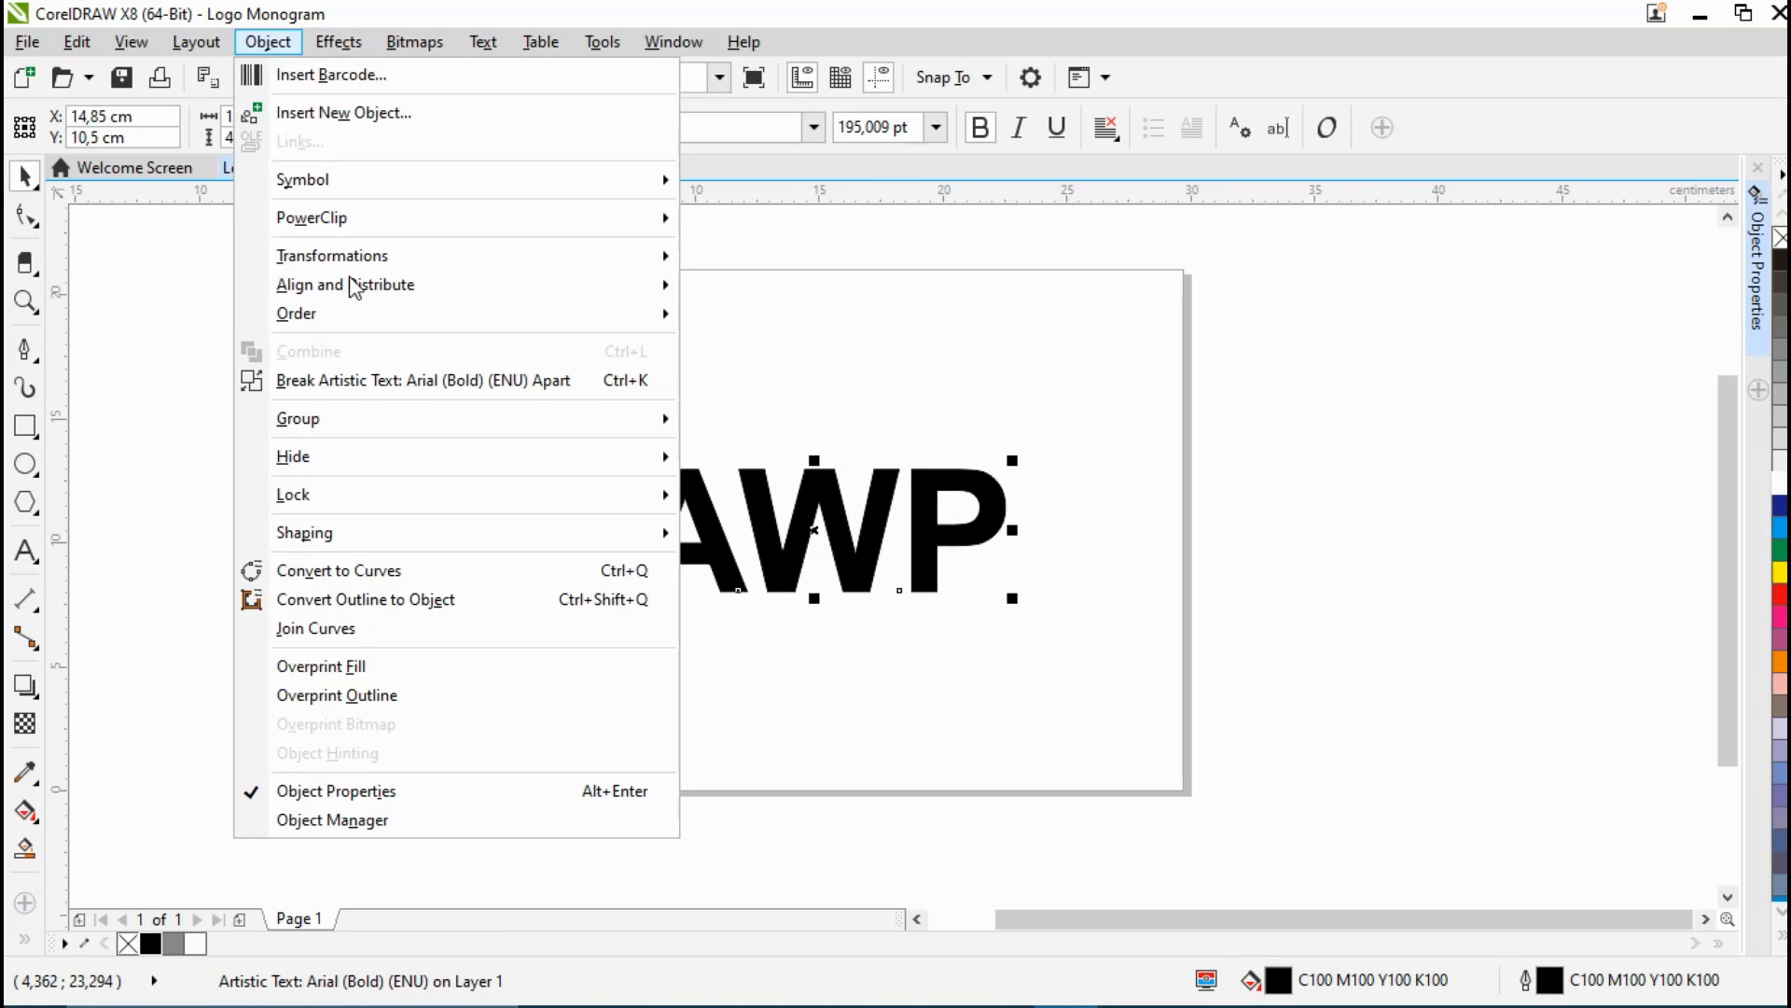
{"action": "left_click", "coordinate": [373, 379]}
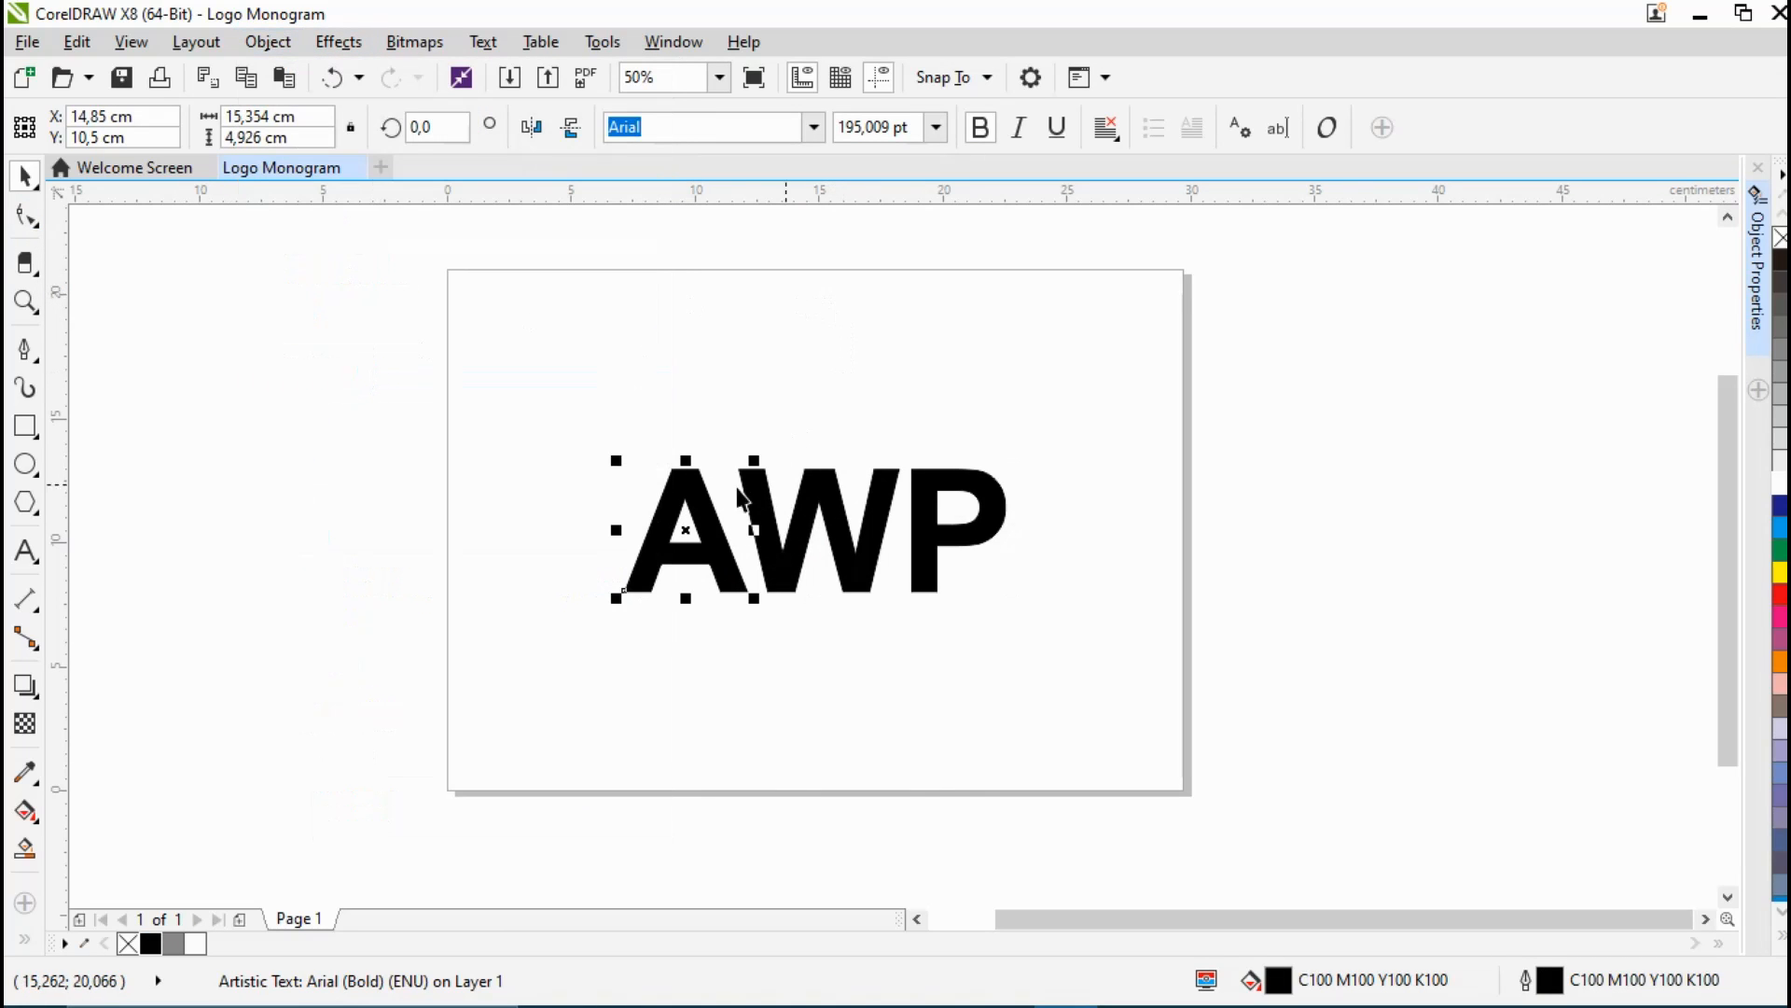
{"action": "right_click", "coordinate": [686, 514]}
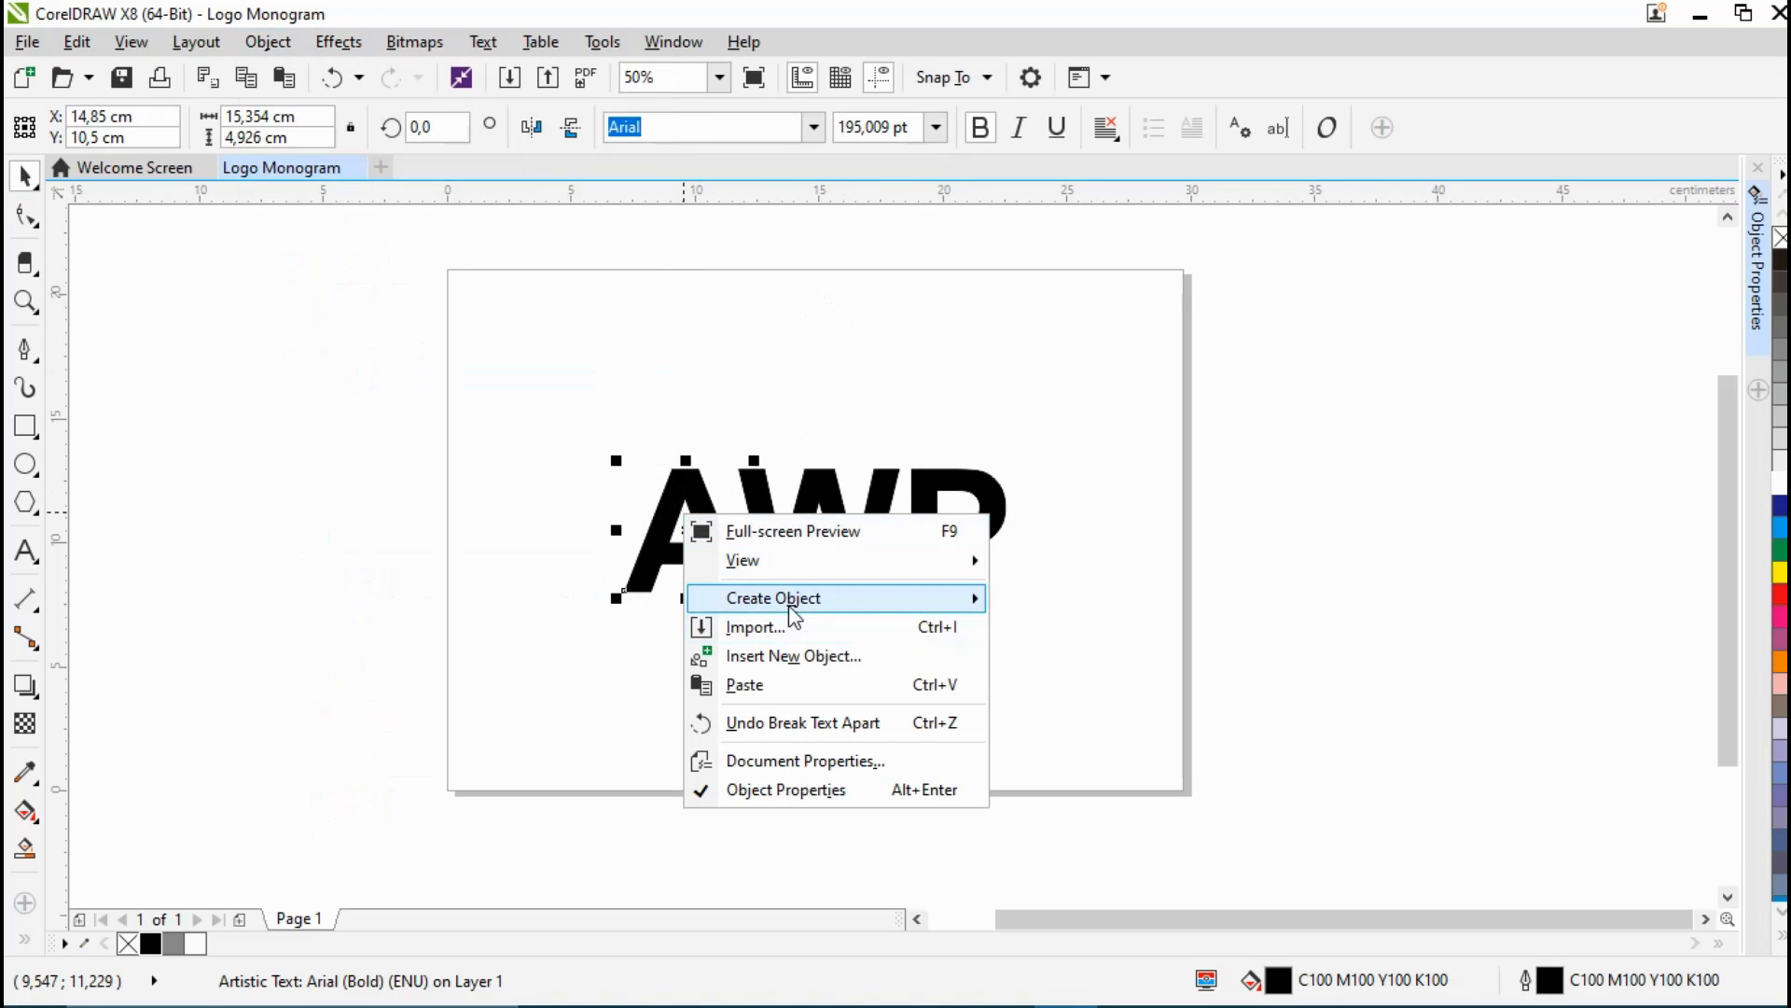
{"action": "left_click", "coordinate": [684, 487]}
{"action": "right_click", "coordinate": [685, 487]}
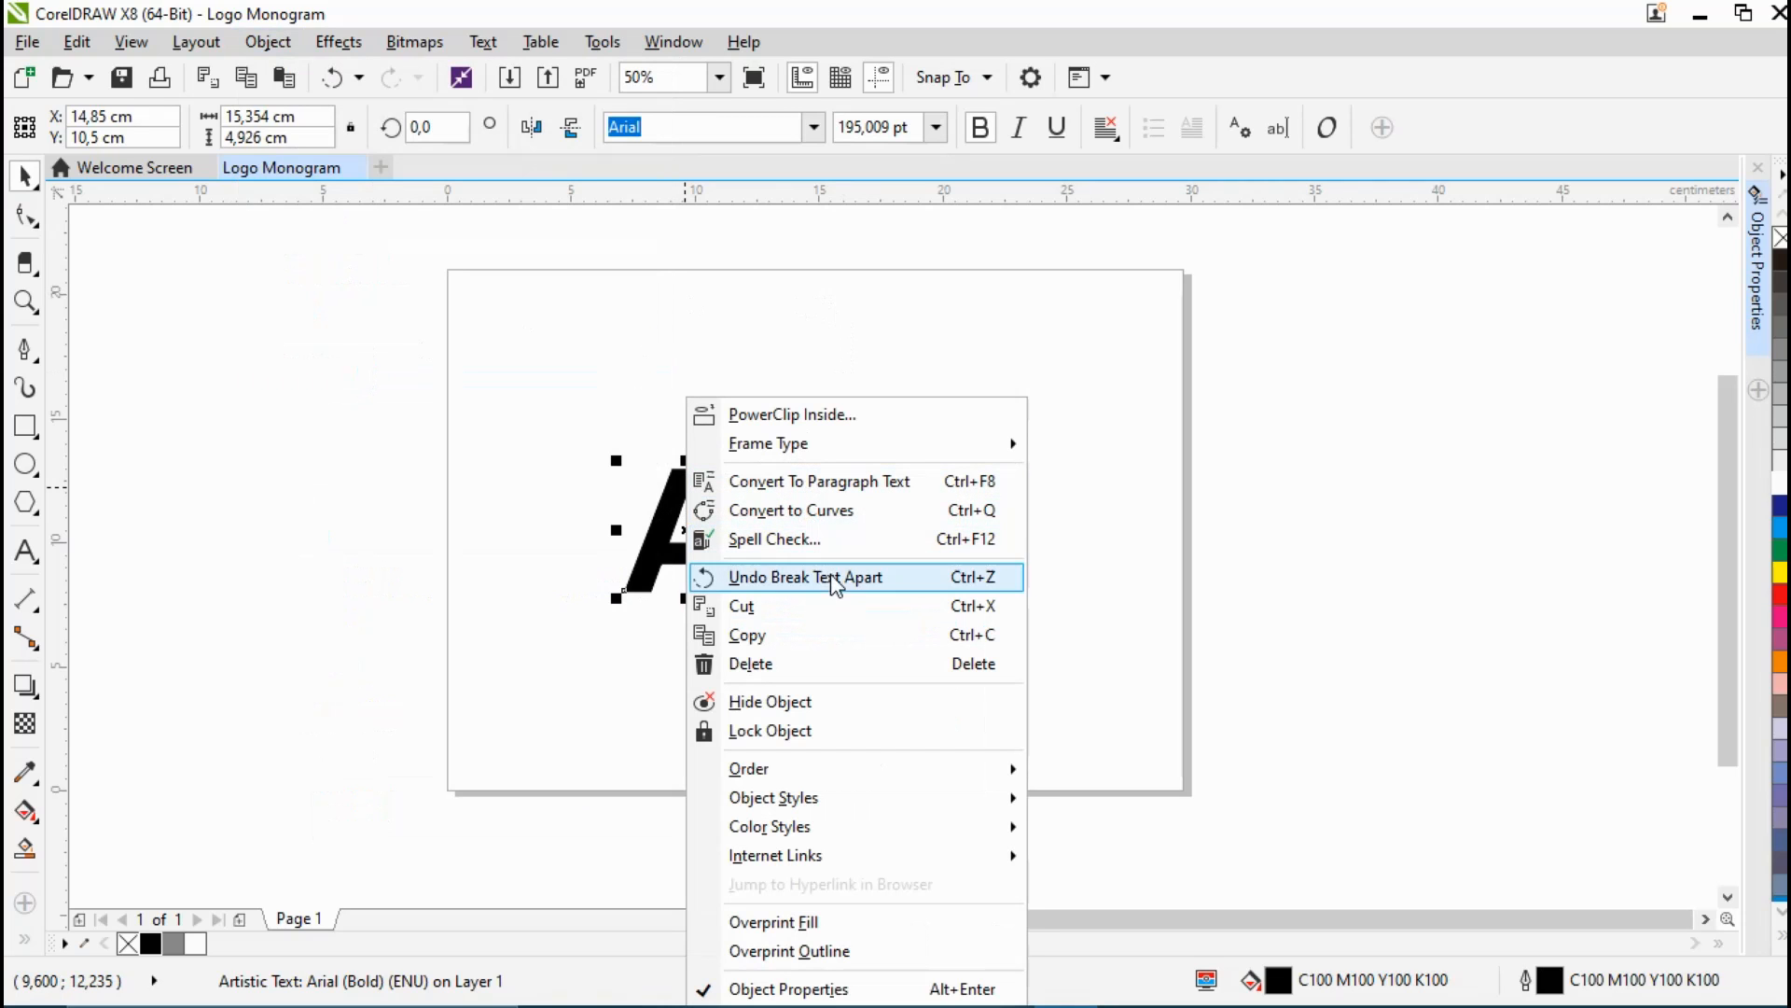
{"action": "left_click", "coordinate": [792, 511]}
Step: Slant the A's crossbar by moving its lower-left node to the baseline and the counter's lower-left node down inside the left leg
{"action": "scroll", "coordinate": [683, 565], "scroll_direction": "up", "scroll_amount": 2}
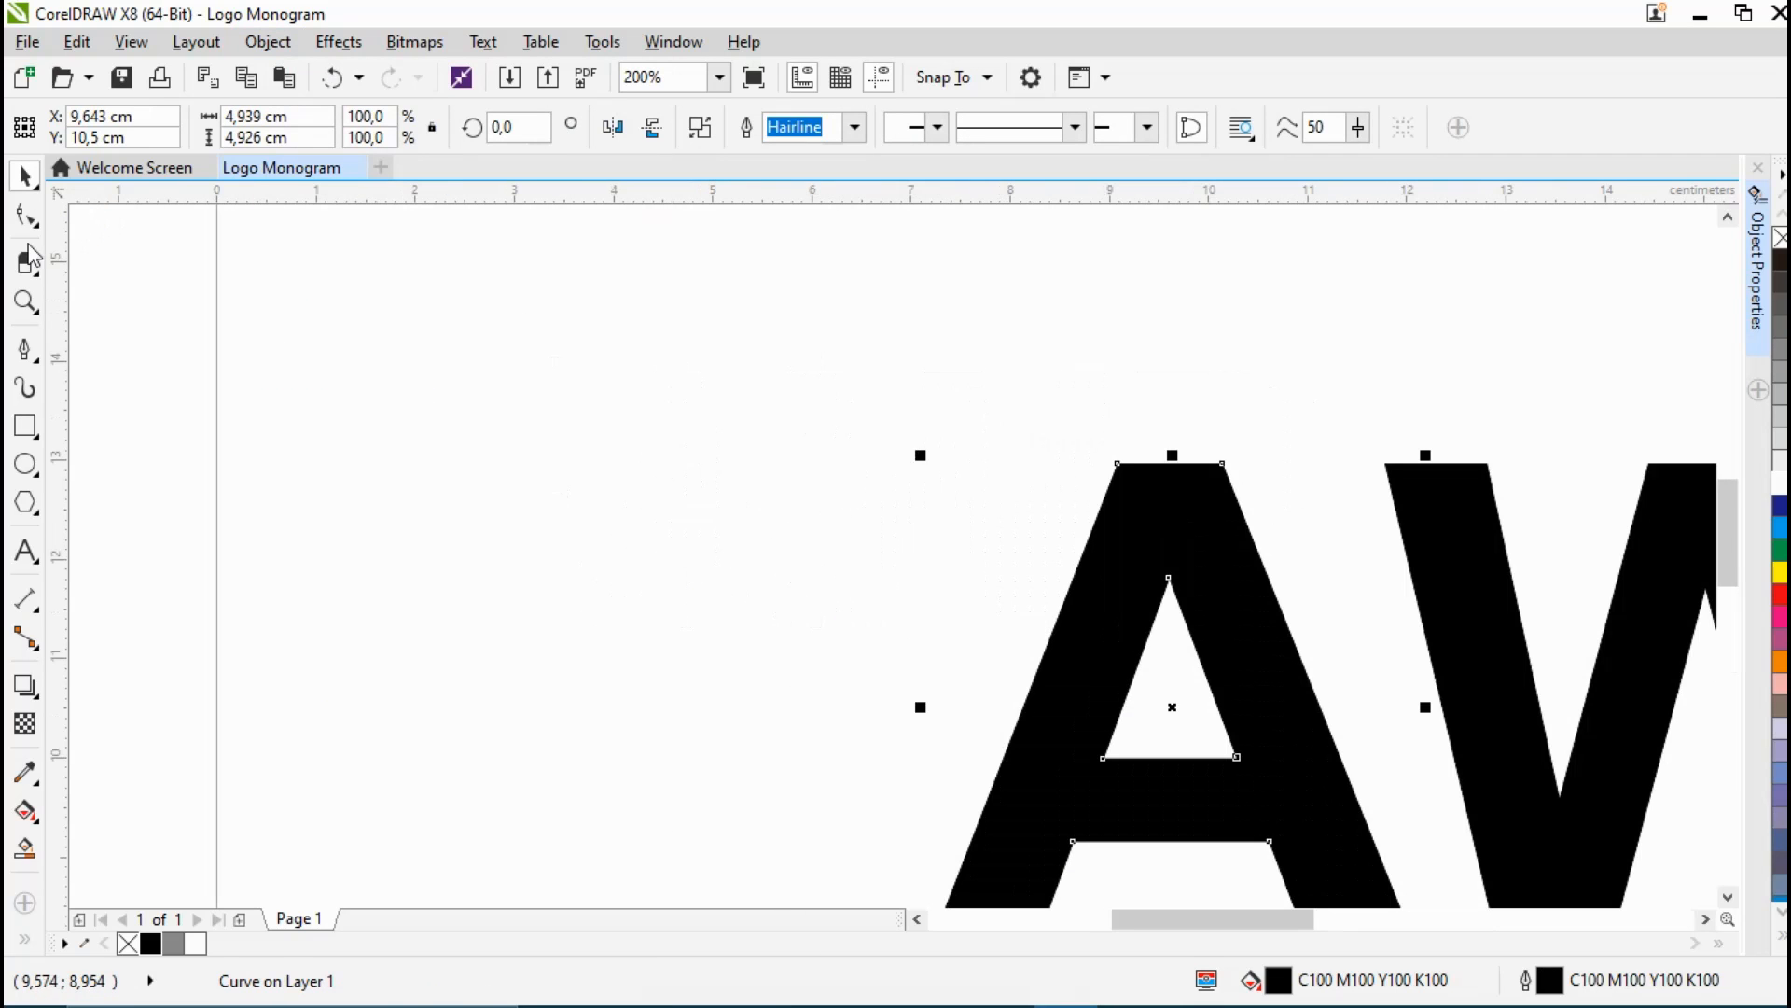
{"action": "left_click", "coordinate": [25, 214]}
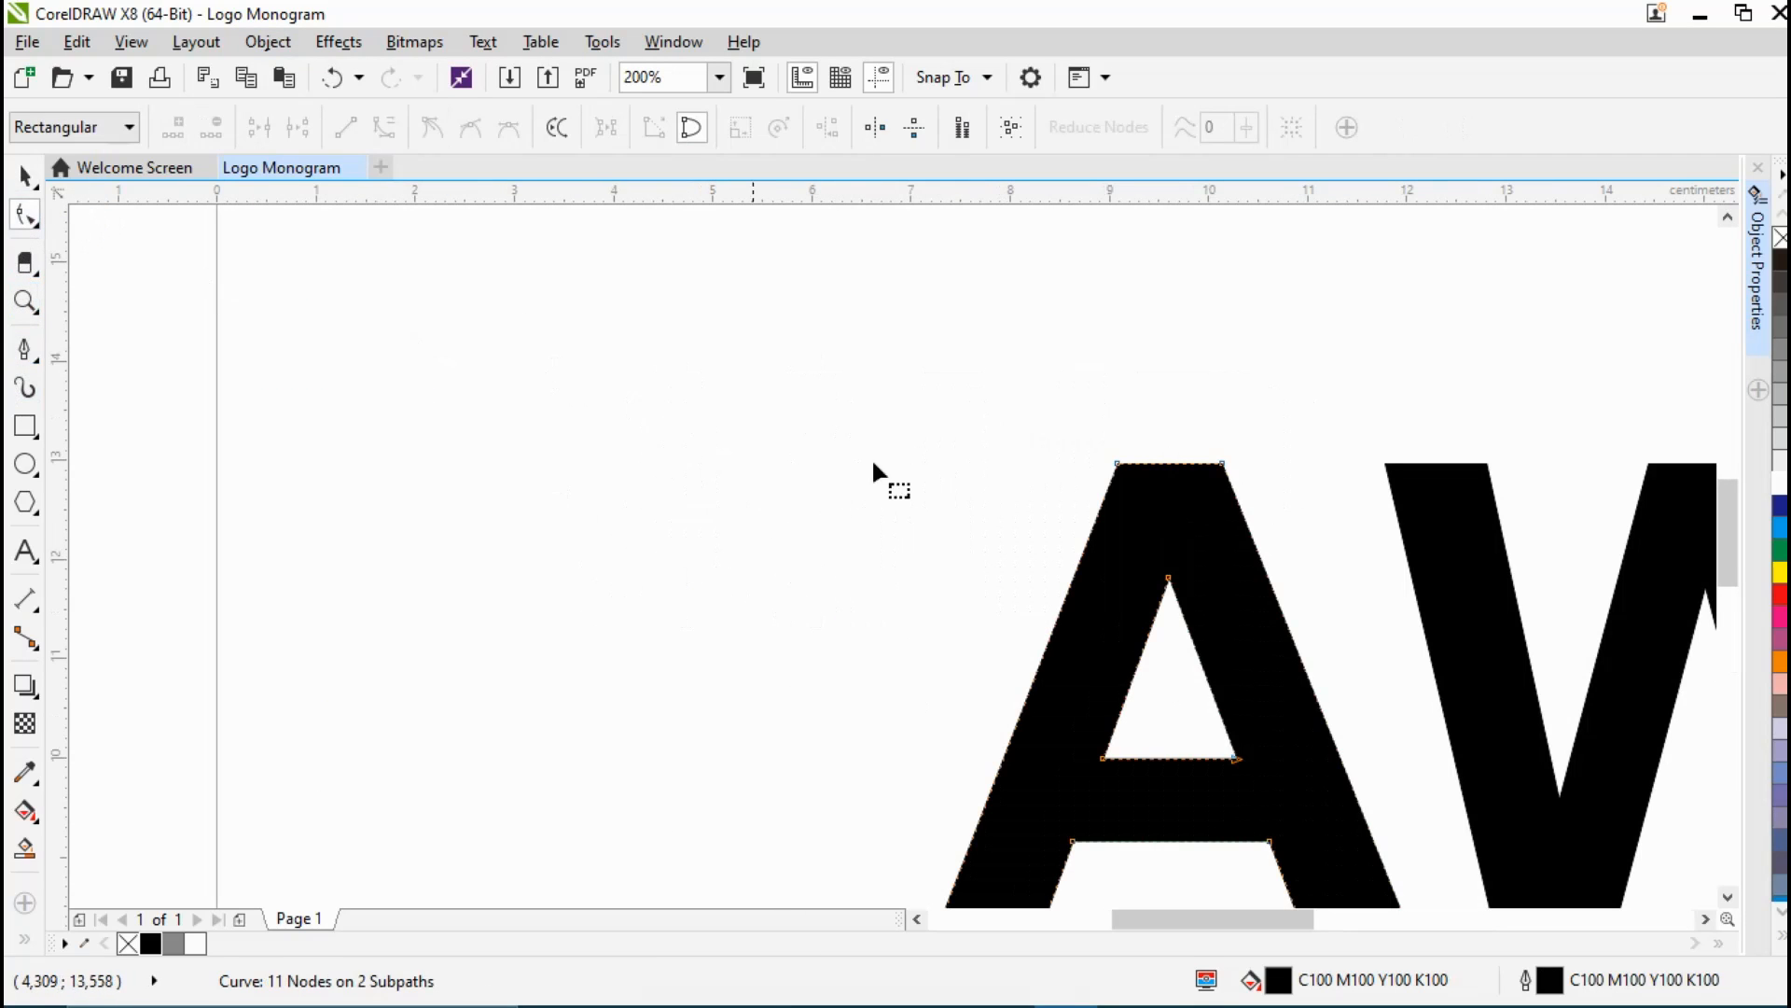
{"action": "left_click_drag", "start_coordinate": [1728, 522], "coordinate": [1728, 551]}
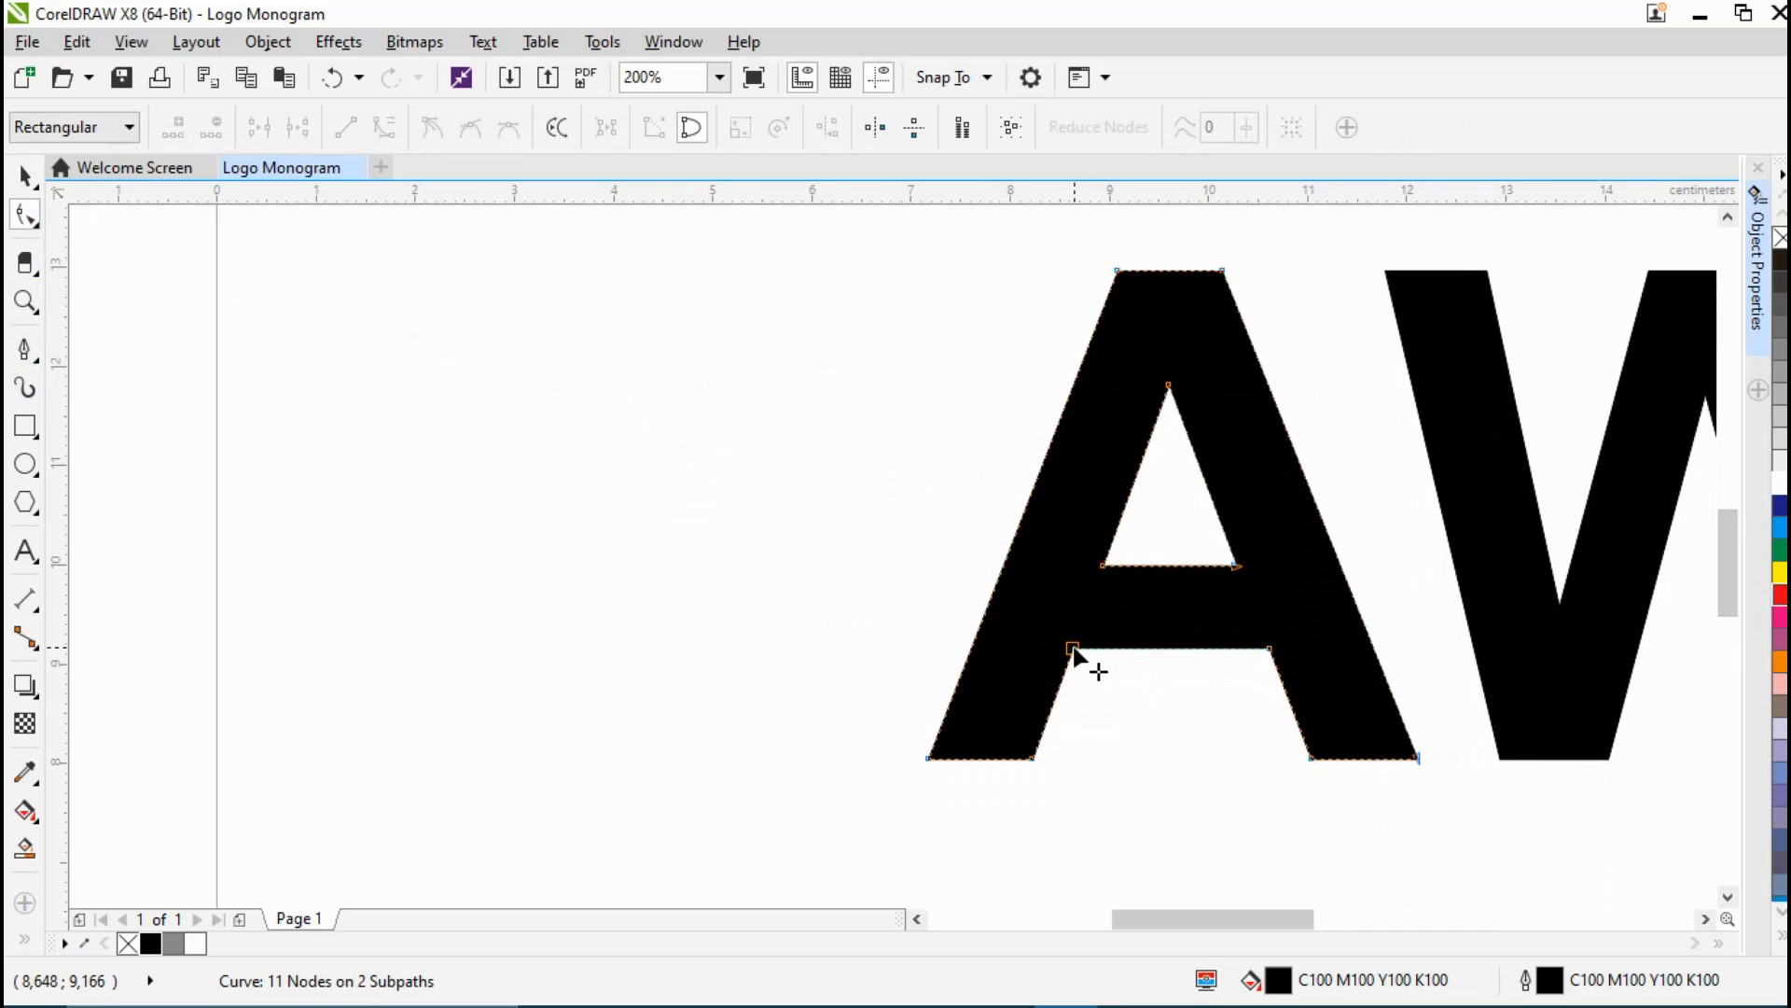
{"action": "left_click_drag", "start_coordinate": [1073, 650], "coordinate": [1131, 755]}
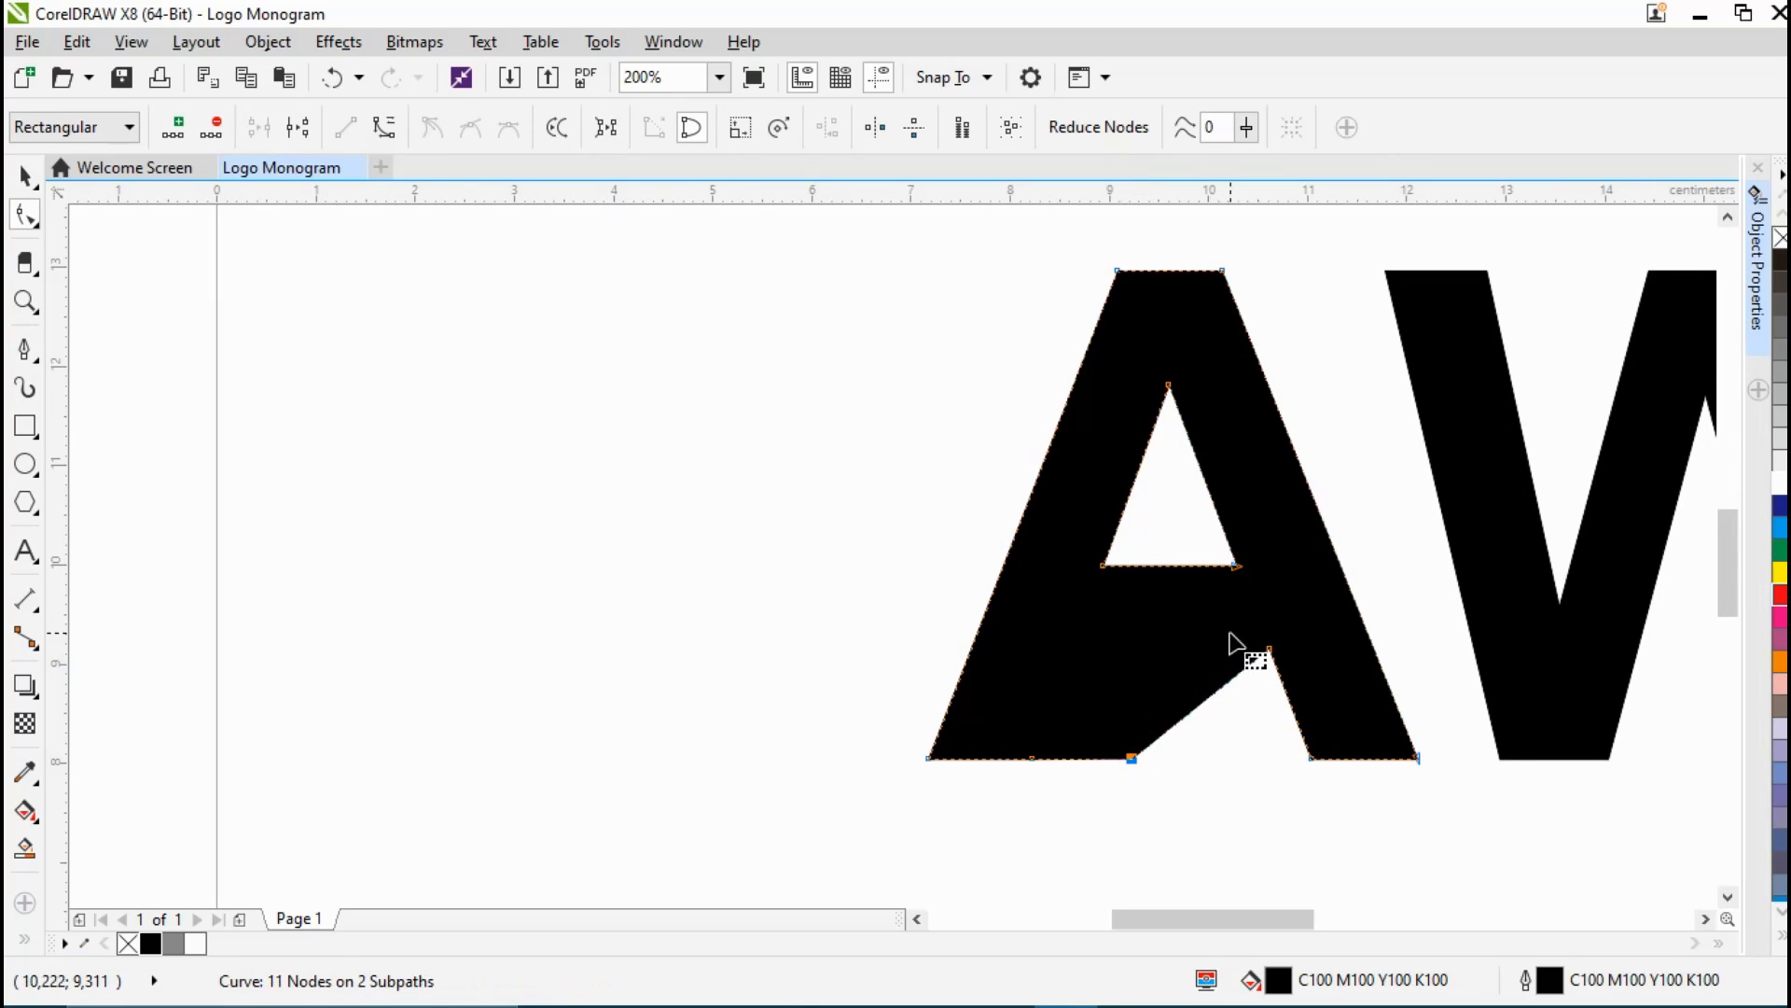
{"action": "left_click_drag", "start_coordinate": [1104, 568], "coordinate": [1055, 705]}
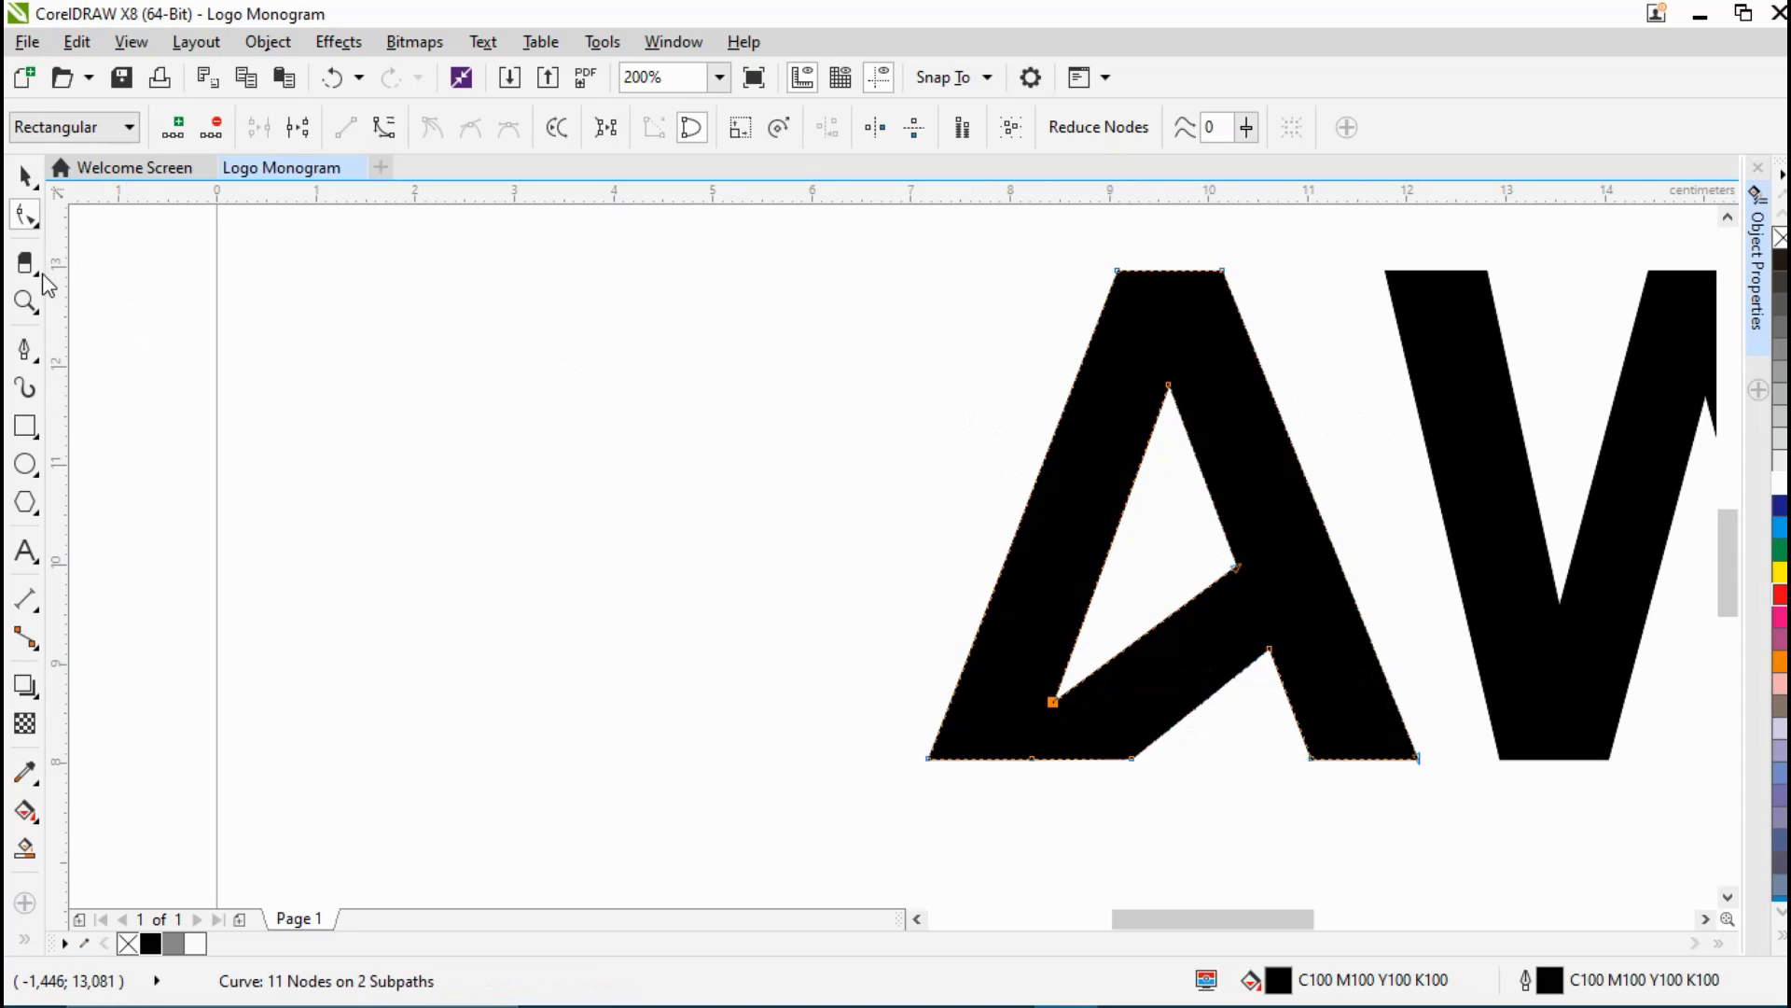
Step: Draw a closed four-sided slanted shape about 2.13 by 4.93 cm over the W's left stroke with the Pen tool
{"action": "left_click", "coordinate": [25, 348]}
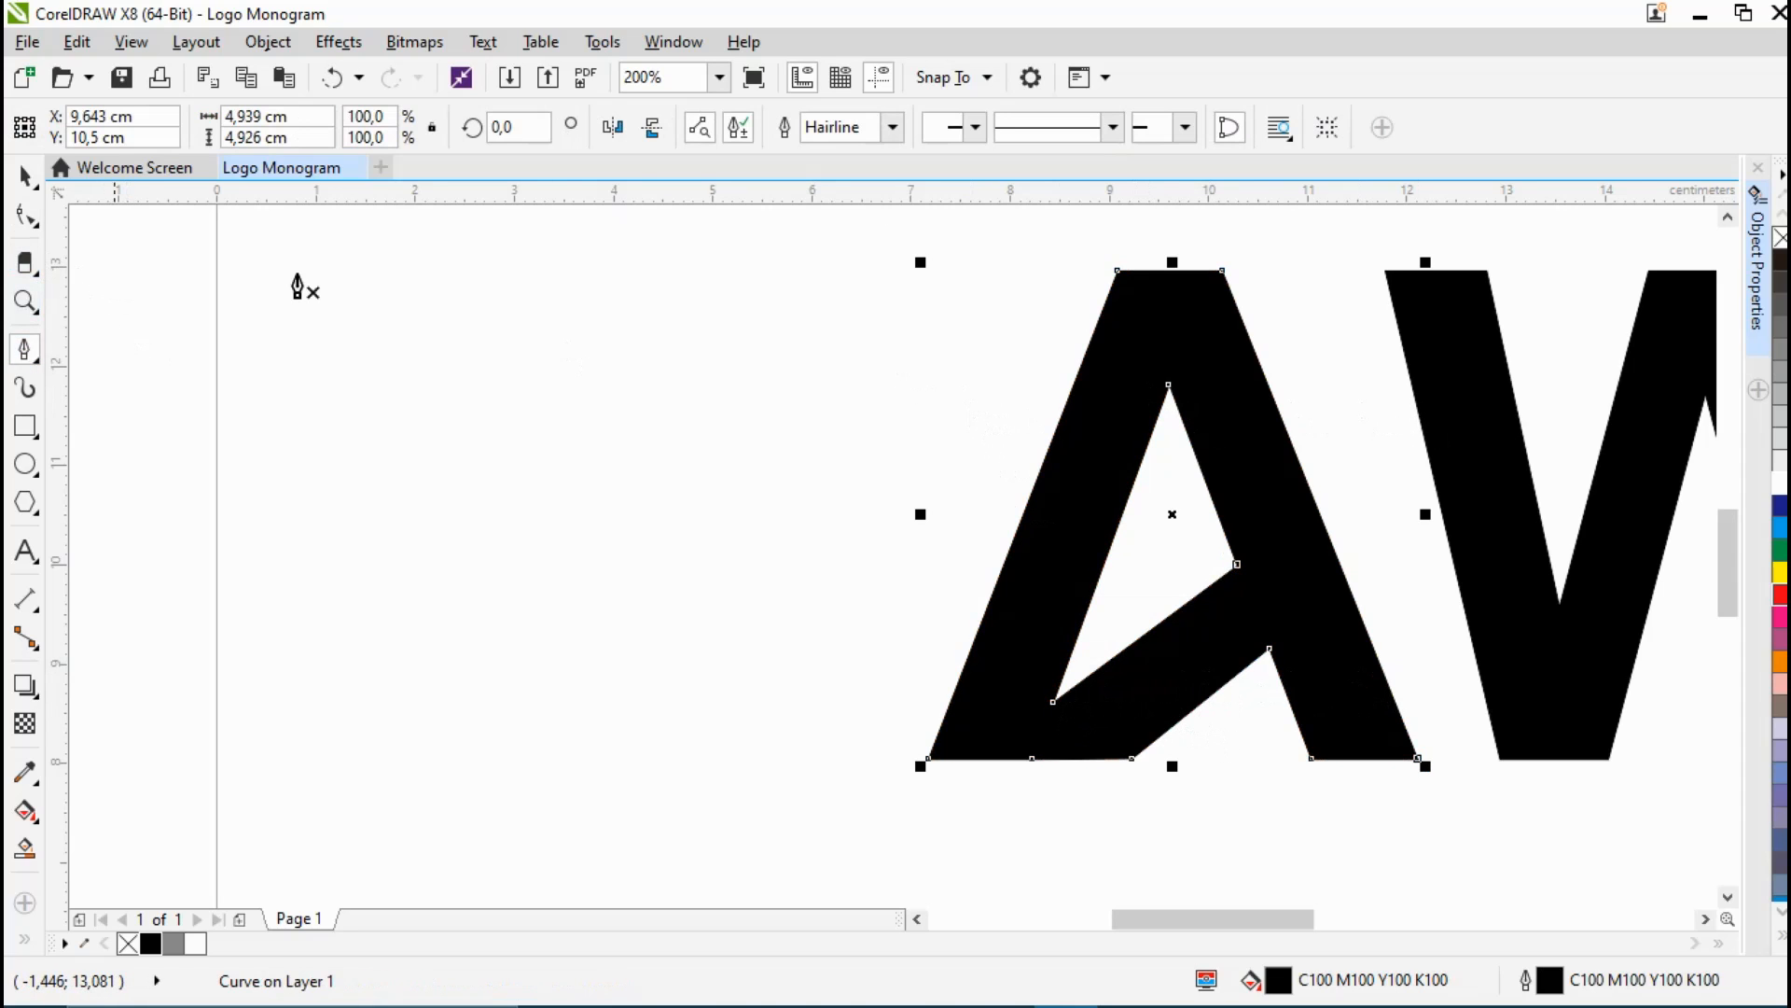
{"action": "left_click", "coordinate": [1384, 271]}
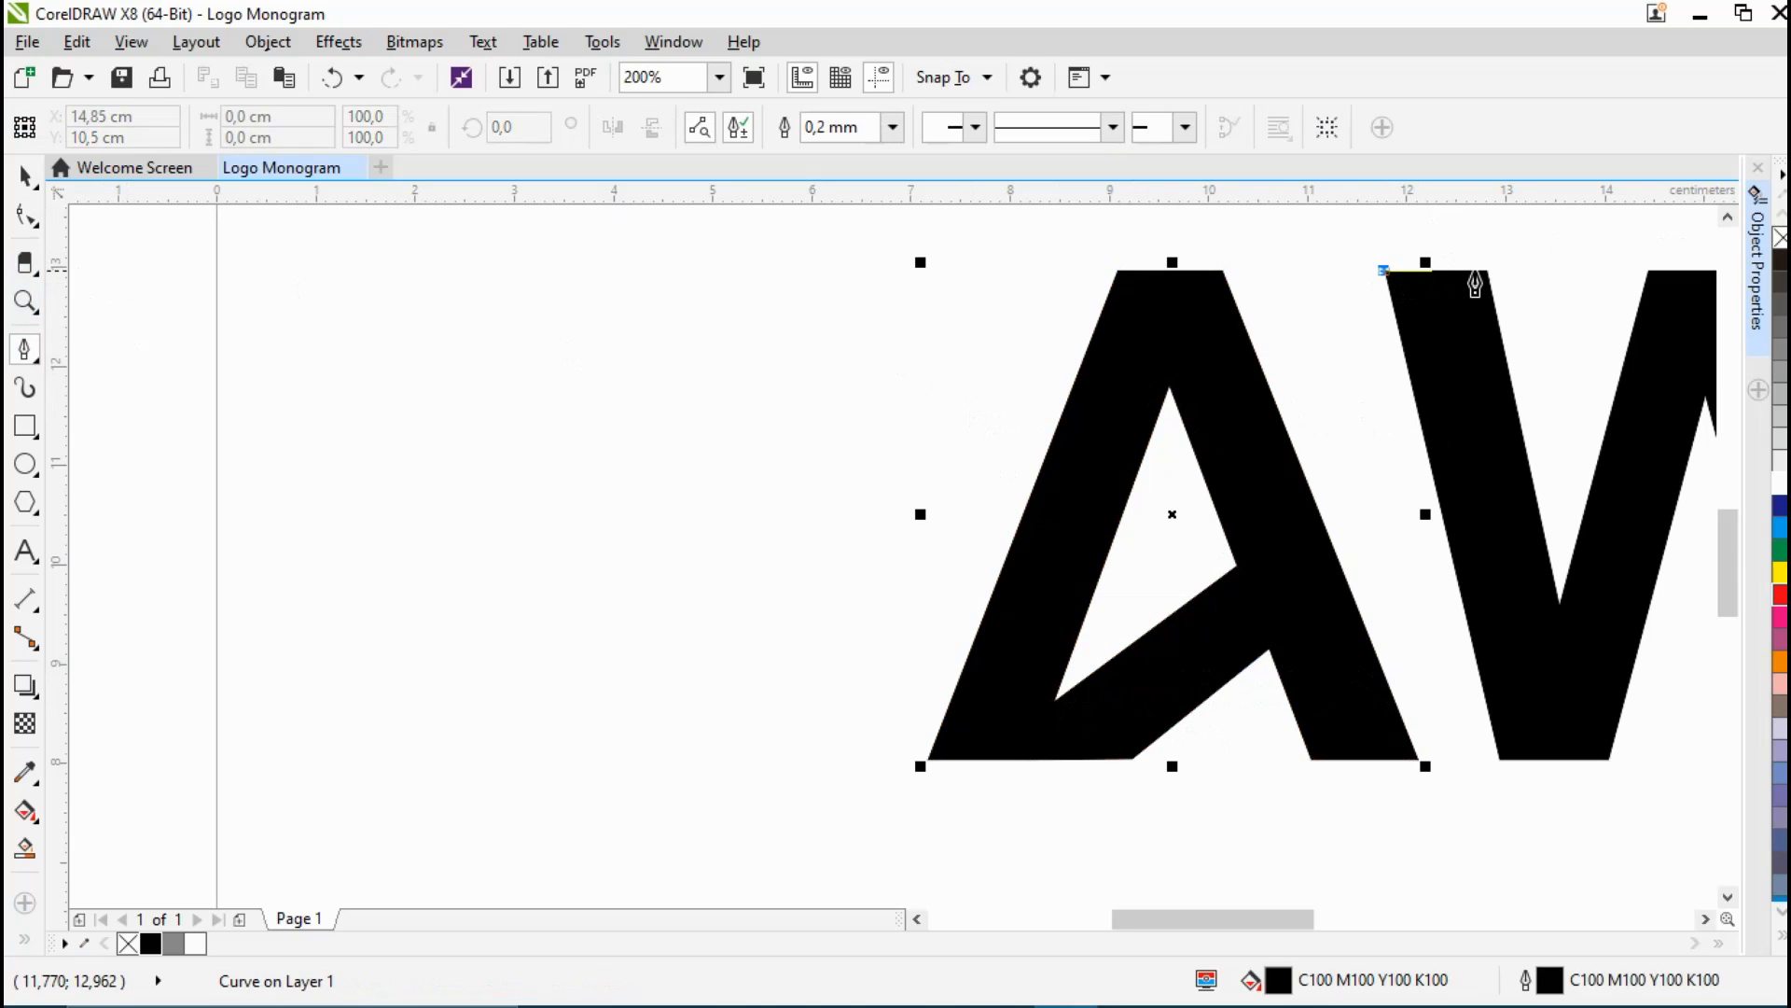
{"action": "left_click", "coordinate": [1489, 271]}
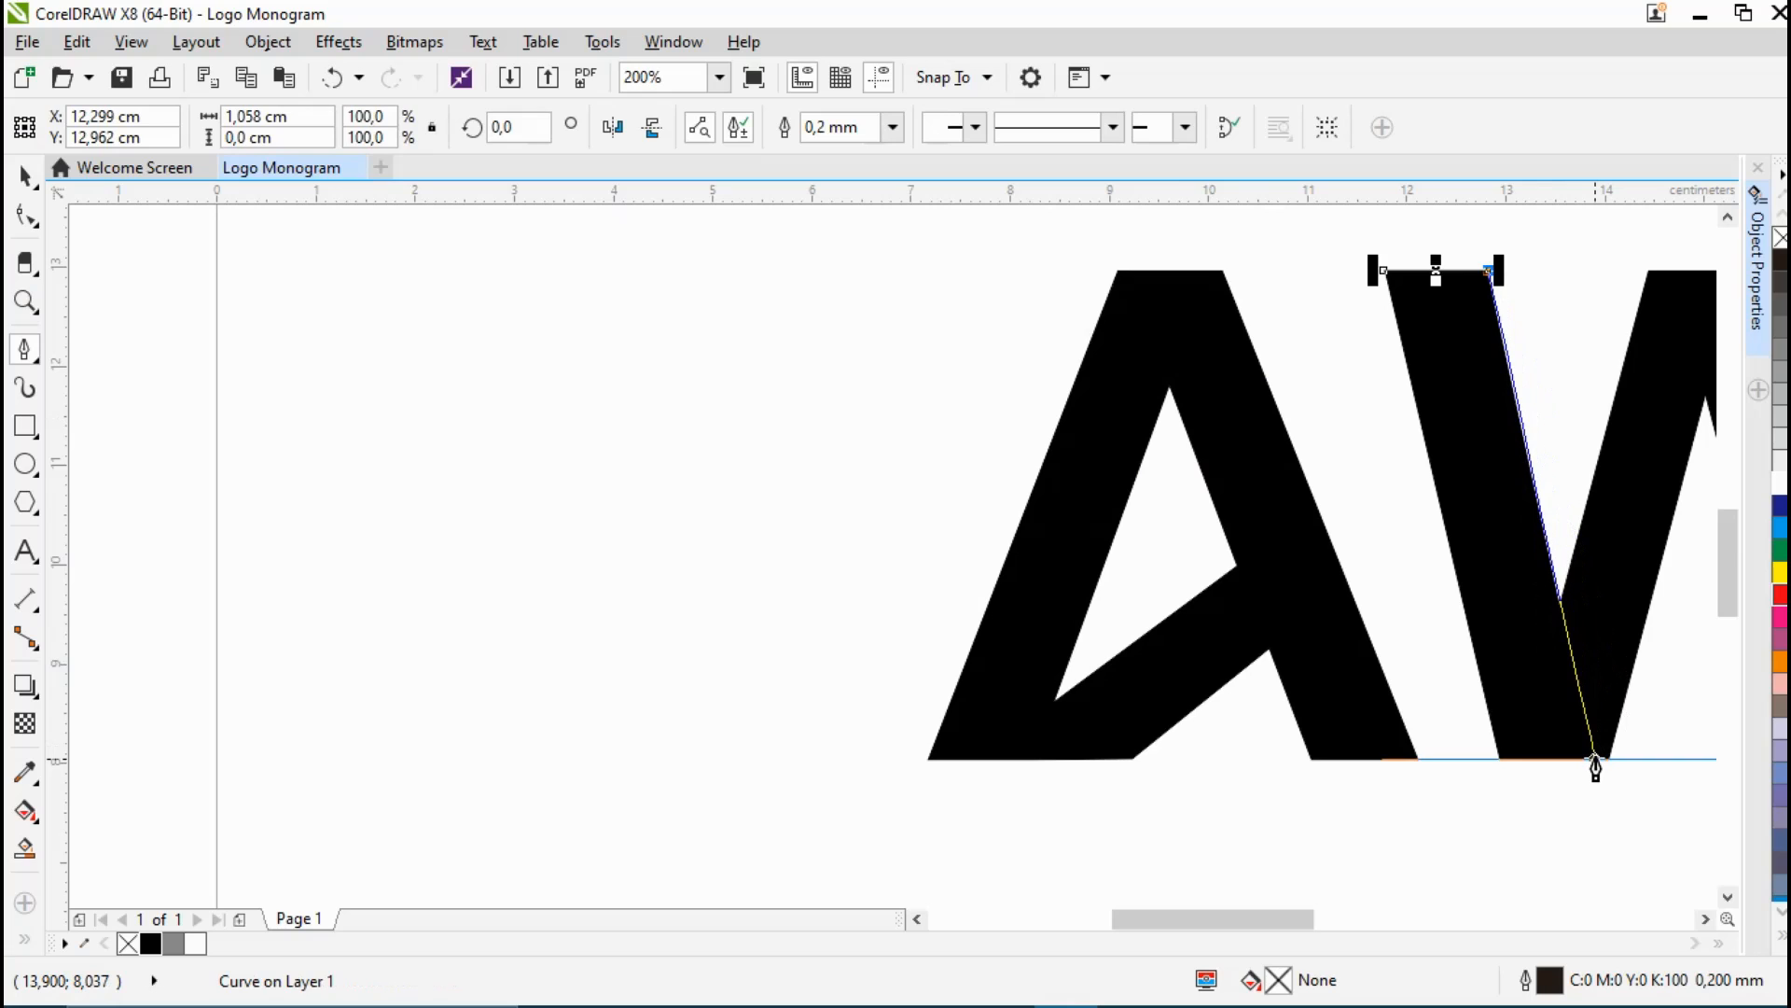
{"action": "left_click", "coordinate": [1594, 758]}
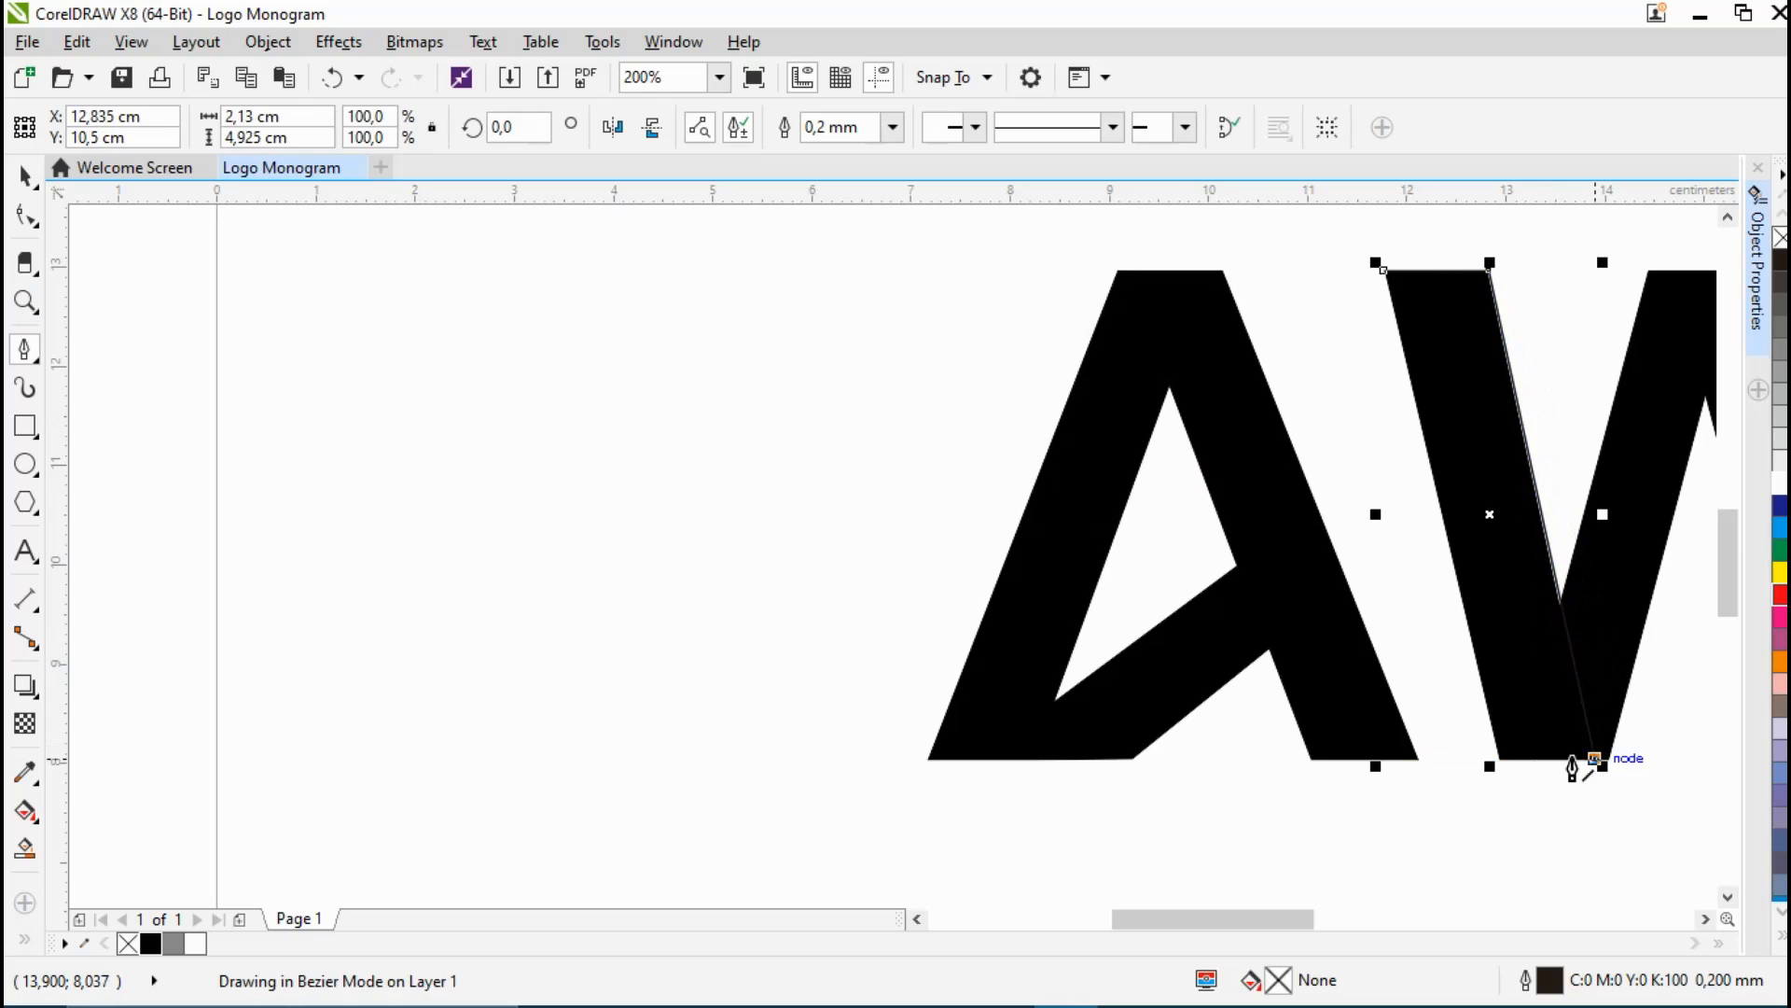
{"action": "left_click", "coordinate": [1497, 758]}
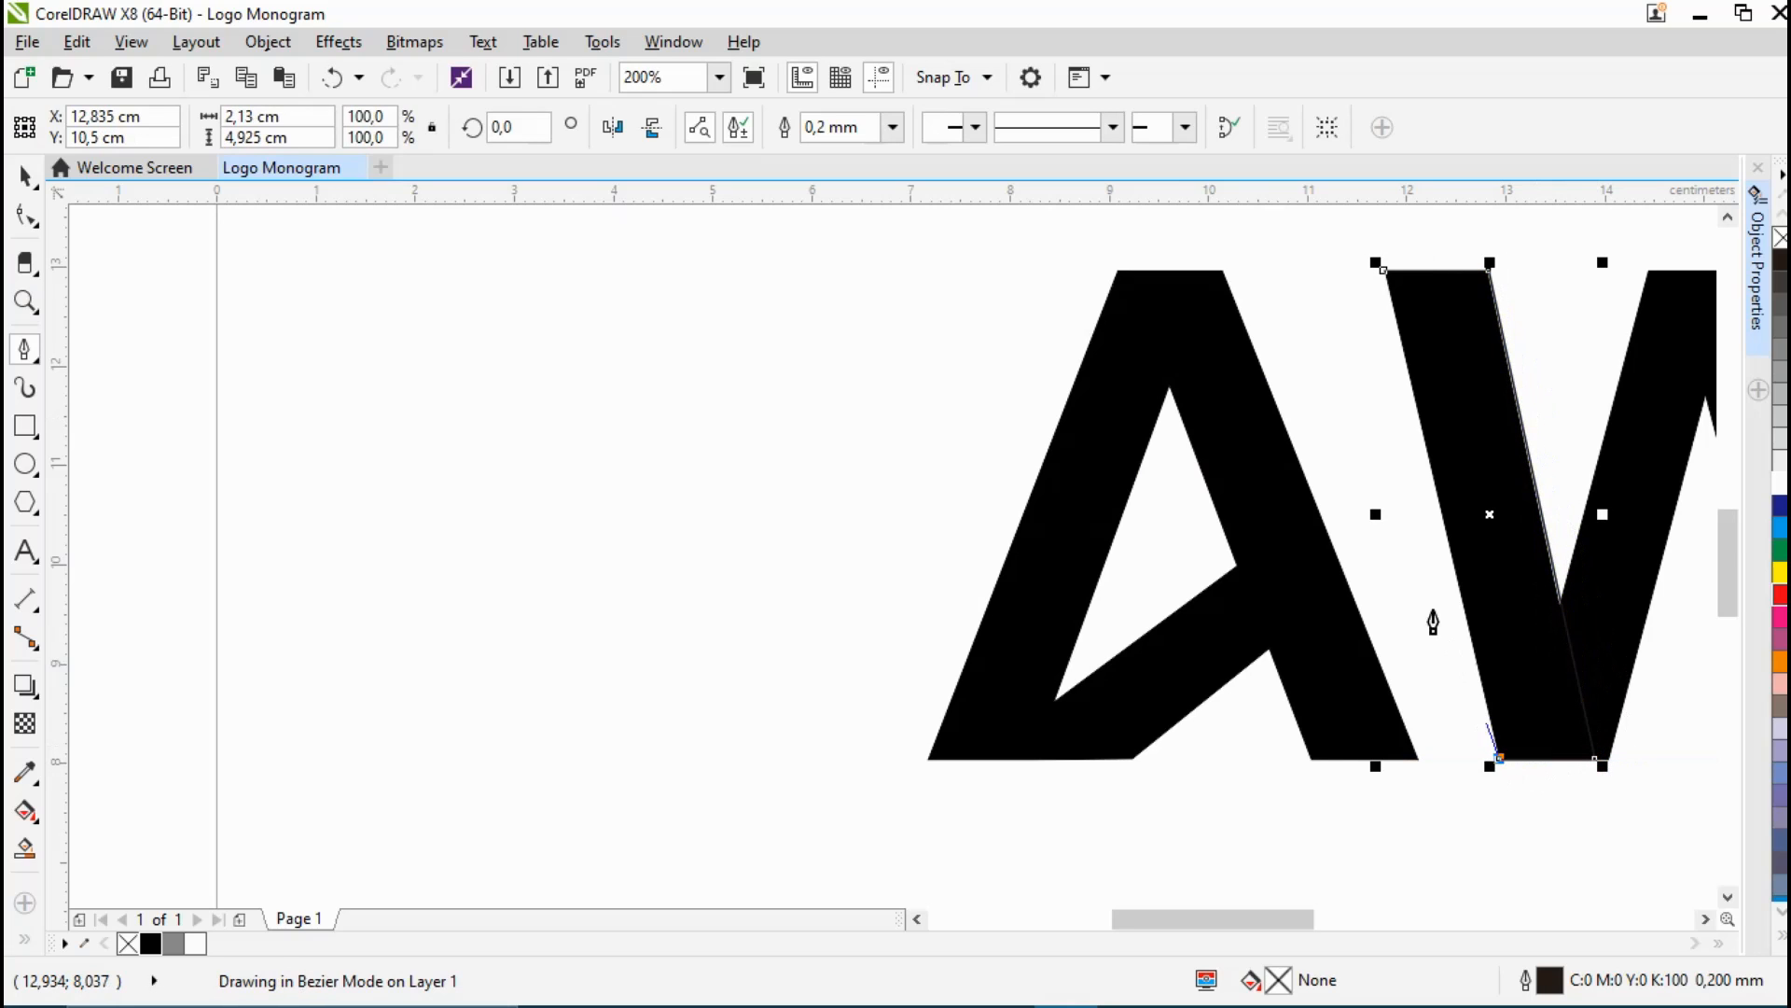
{"action": "left_click", "coordinate": [1386, 272]}
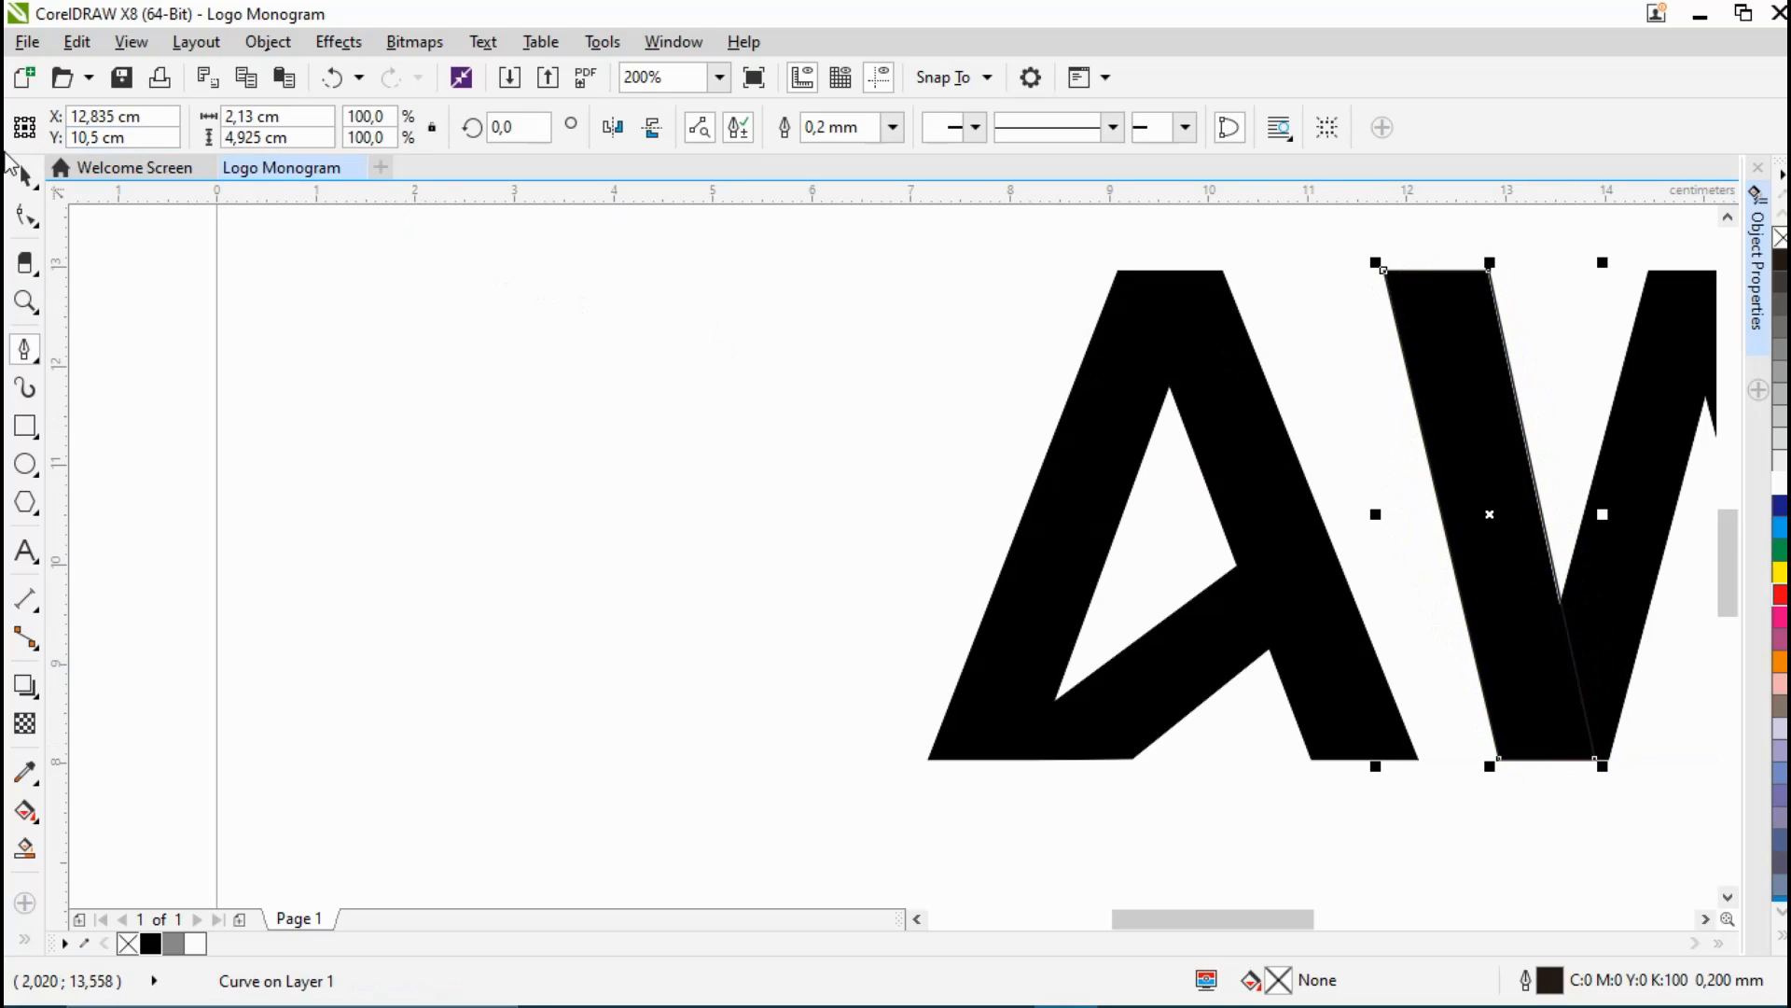
Step: Move the slanted shape onto the A's right leg and widen it to about 2.51 cm
{"action": "left_click", "coordinate": [20, 177]}
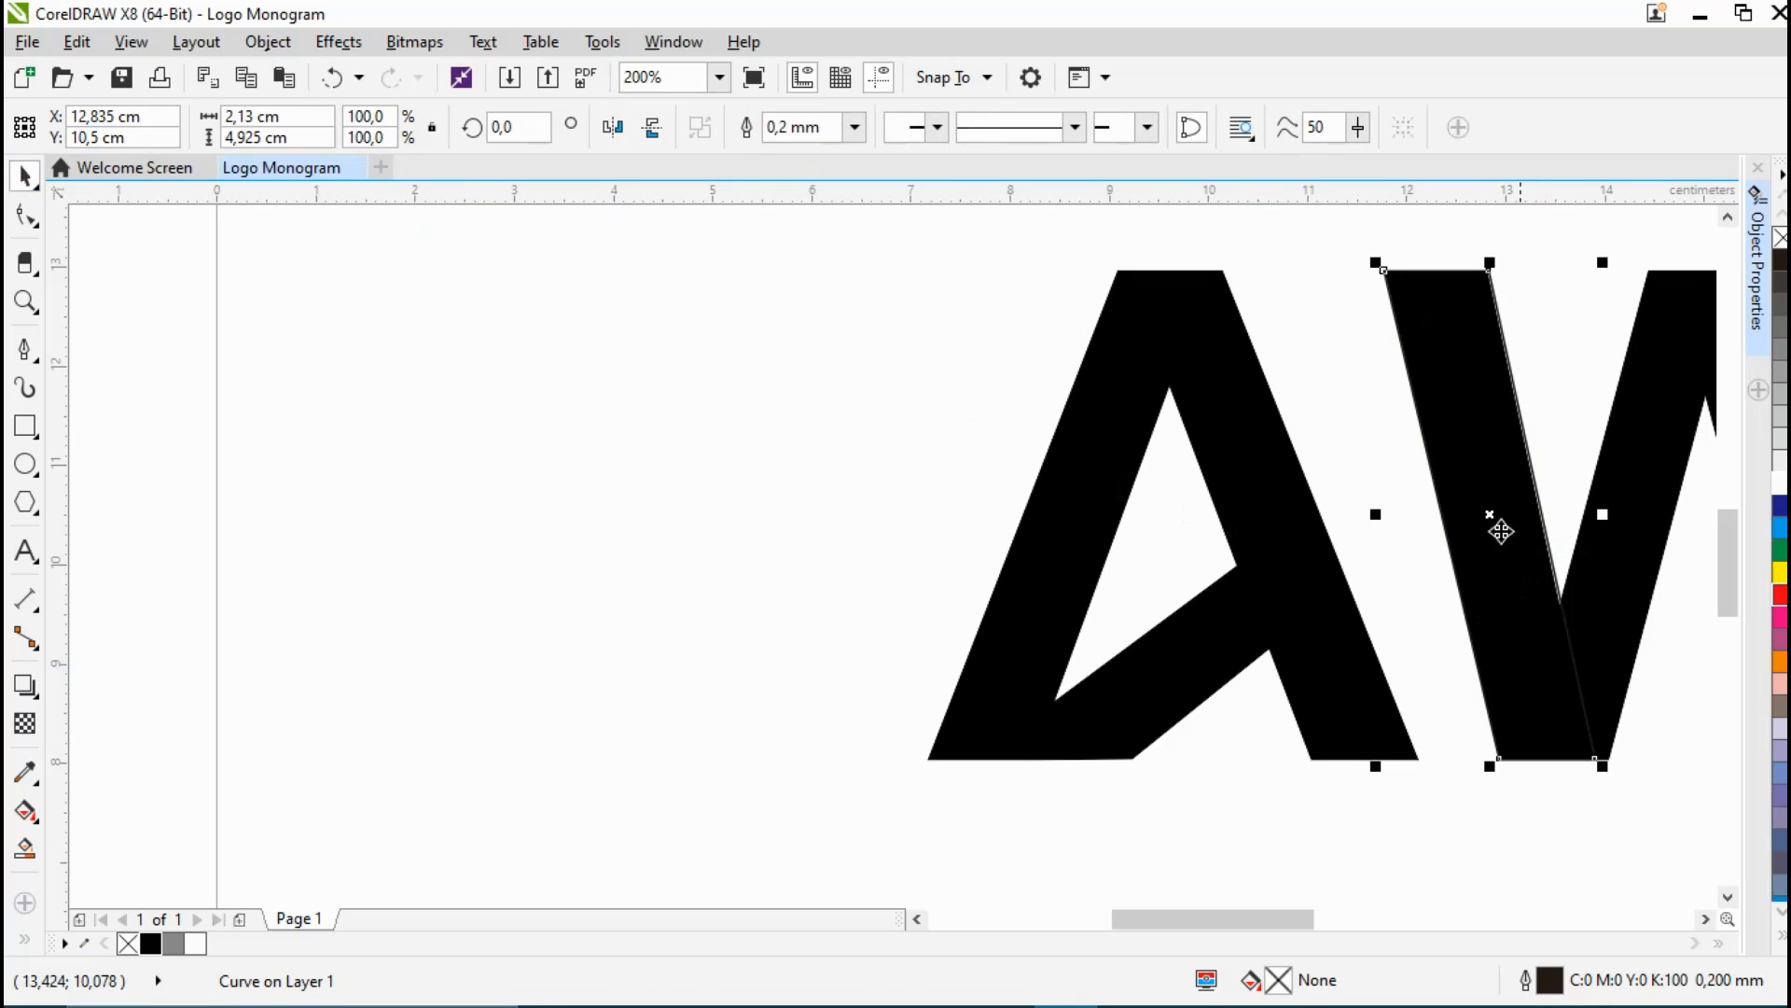
{"action": "mouse_move", "coordinate": [1492, 520]}
{"action": "left_mouse_down"}
{"action": "mouse_move", "coordinate": [1330, 565]}
{"action": "mouse_move", "coordinate": [1297, 517]}
{"action": "left_mouse_up"}
{"action": "left_click", "coordinate": [1332, 620]}
{"action": "left_click", "coordinate": [1313, 541]}
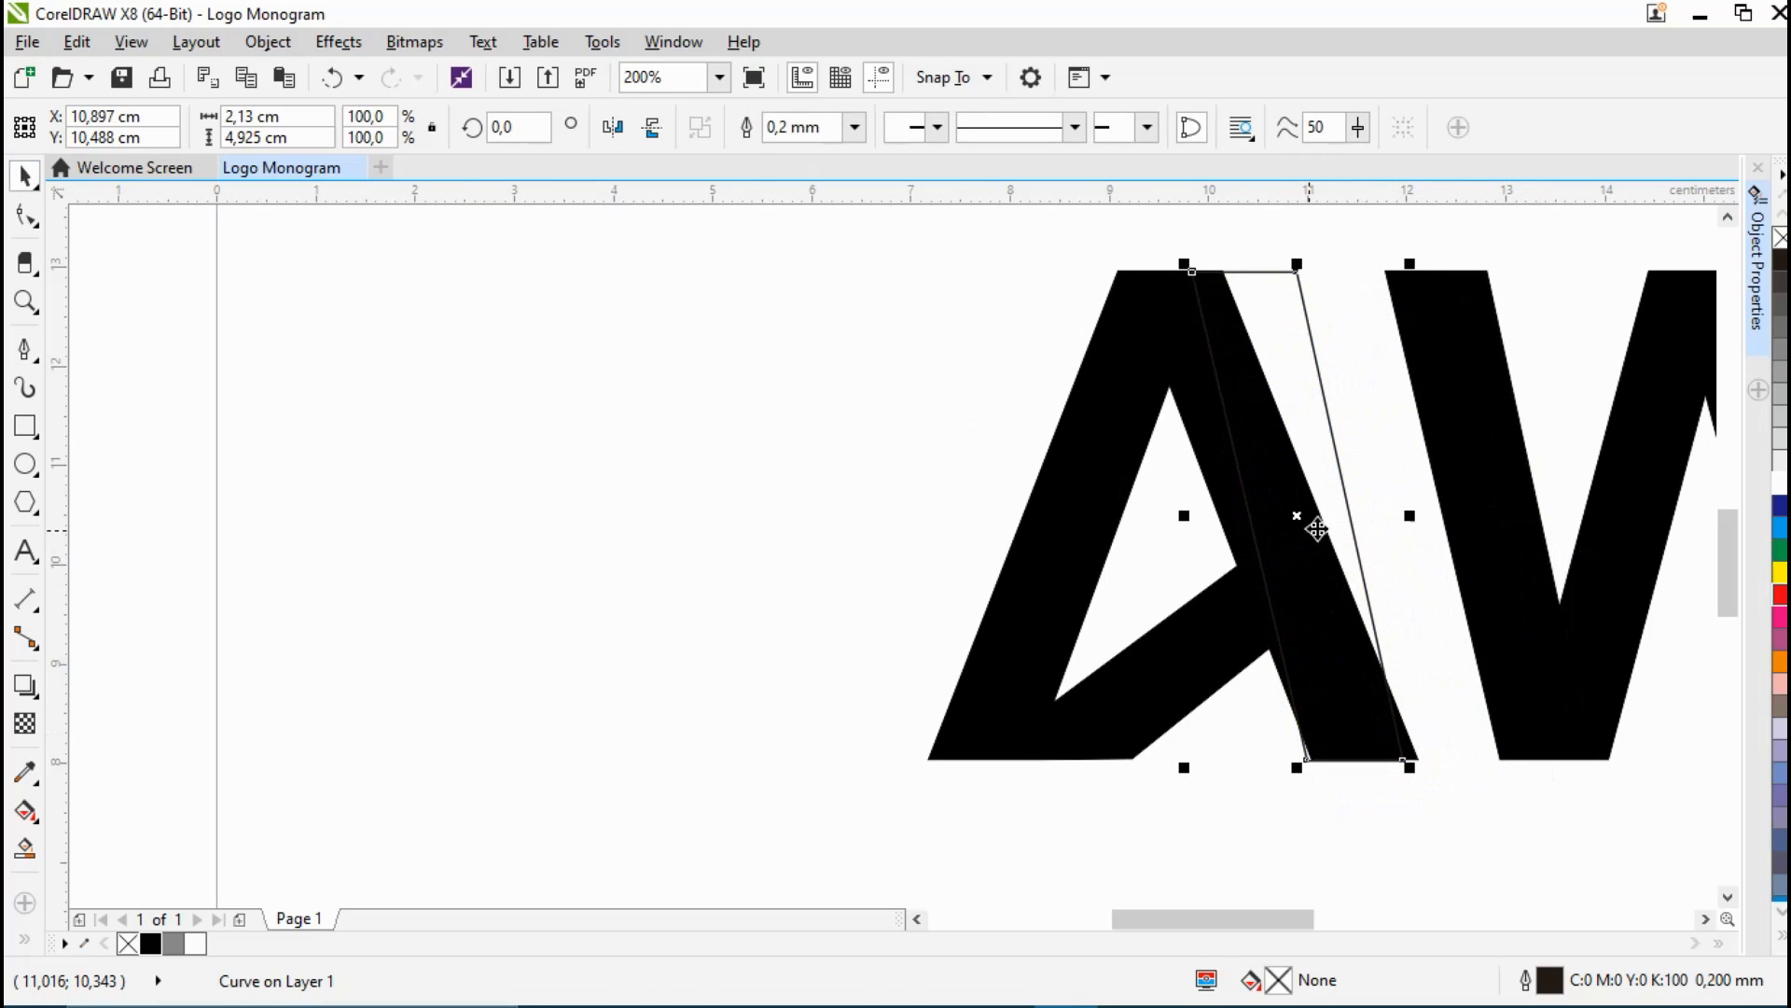
{"action": "left_click_drag", "start_coordinate": [1410, 515], "coordinate": [1429, 511]}
{"action": "left_click_drag", "start_coordinate": [1181, 516], "coordinate": [1164, 512]}
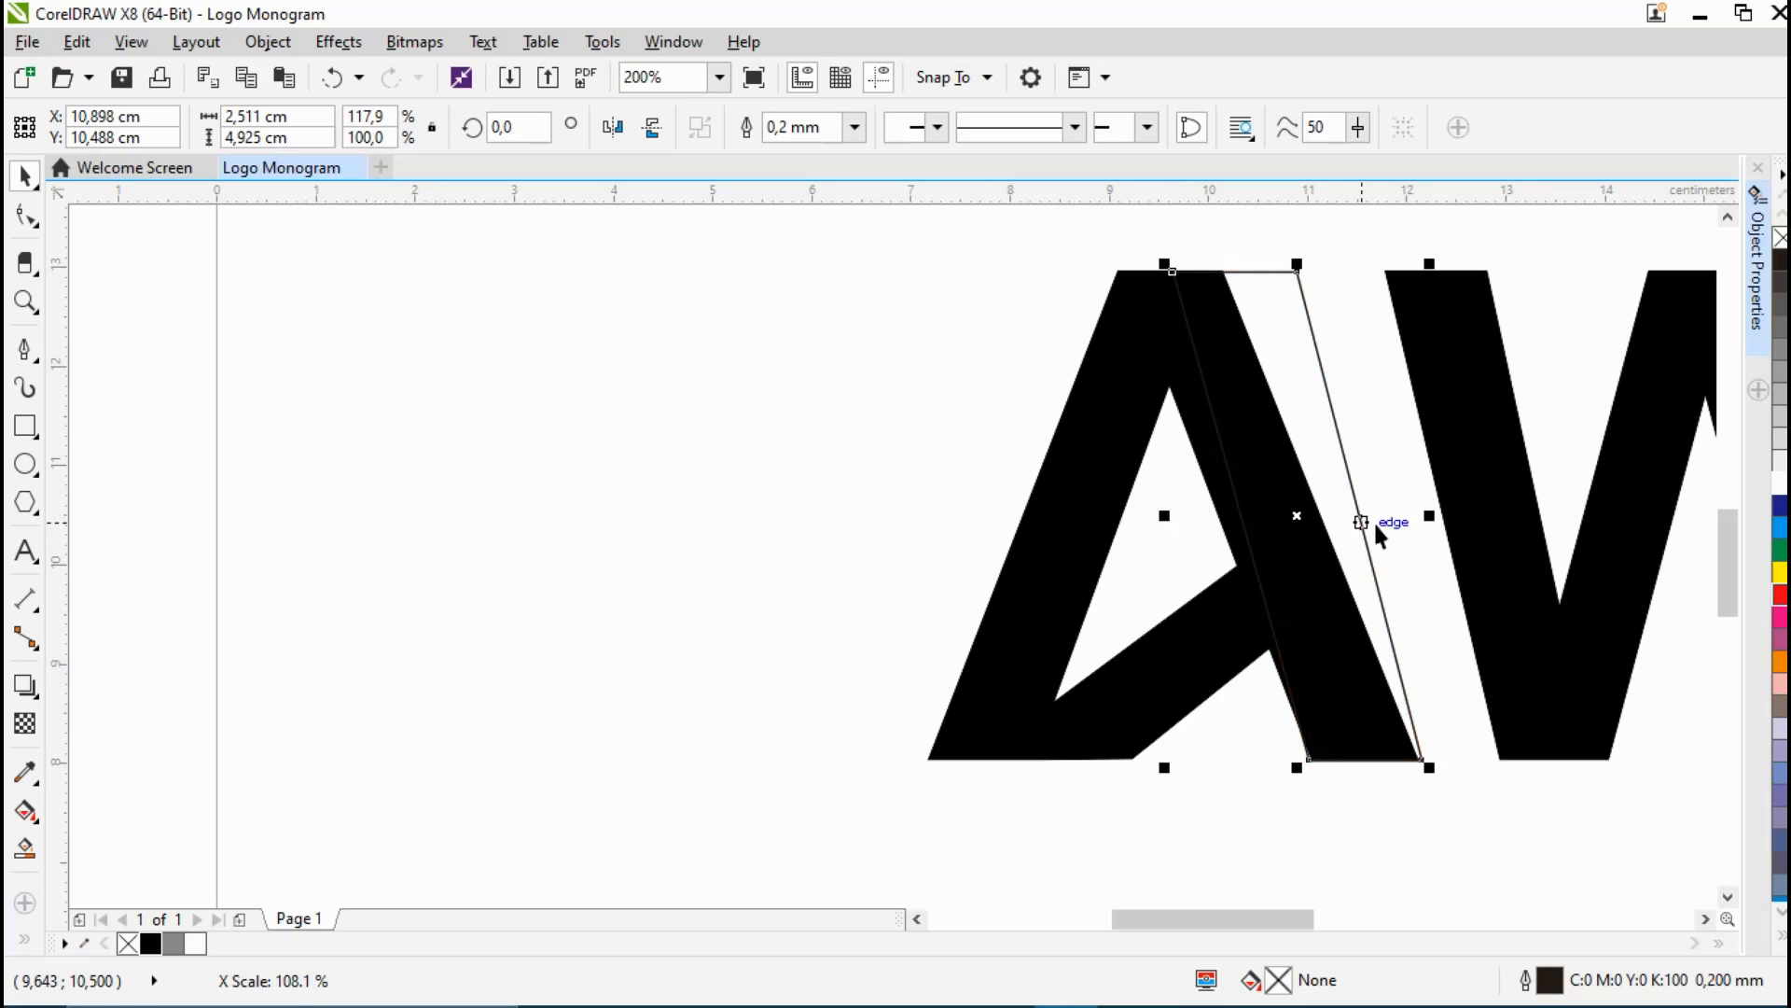
Step: Skew the slanted shape horizontally to follow the slope of the A's right leg
{"action": "left_click", "coordinate": [1293, 516]}
{"action": "left_click_drag", "start_coordinate": [1292, 267], "coordinate": [1244, 264]}
{"action": "scroll", "coordinate": [1105, 266], "scroll_direction": "up", "scroll_amount": 2}
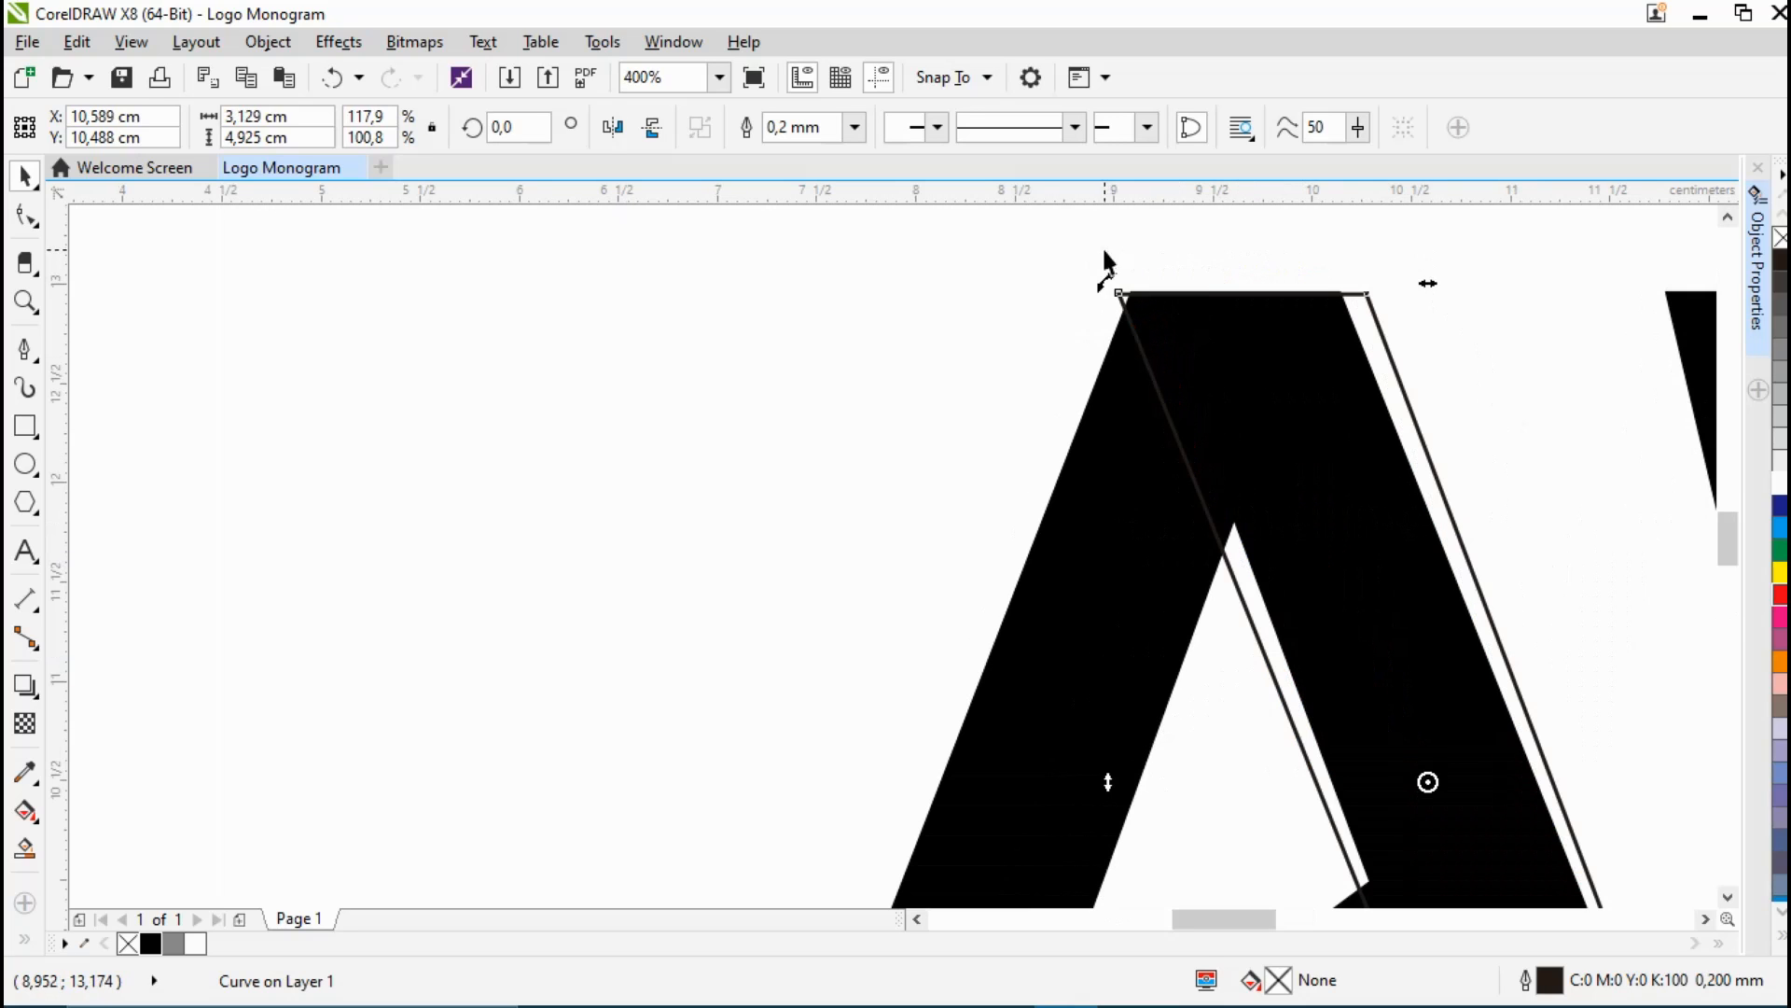
{"action": "left_click_drag", "start_coordinate": [1428, 285], "coordinate": [1437, 283]}
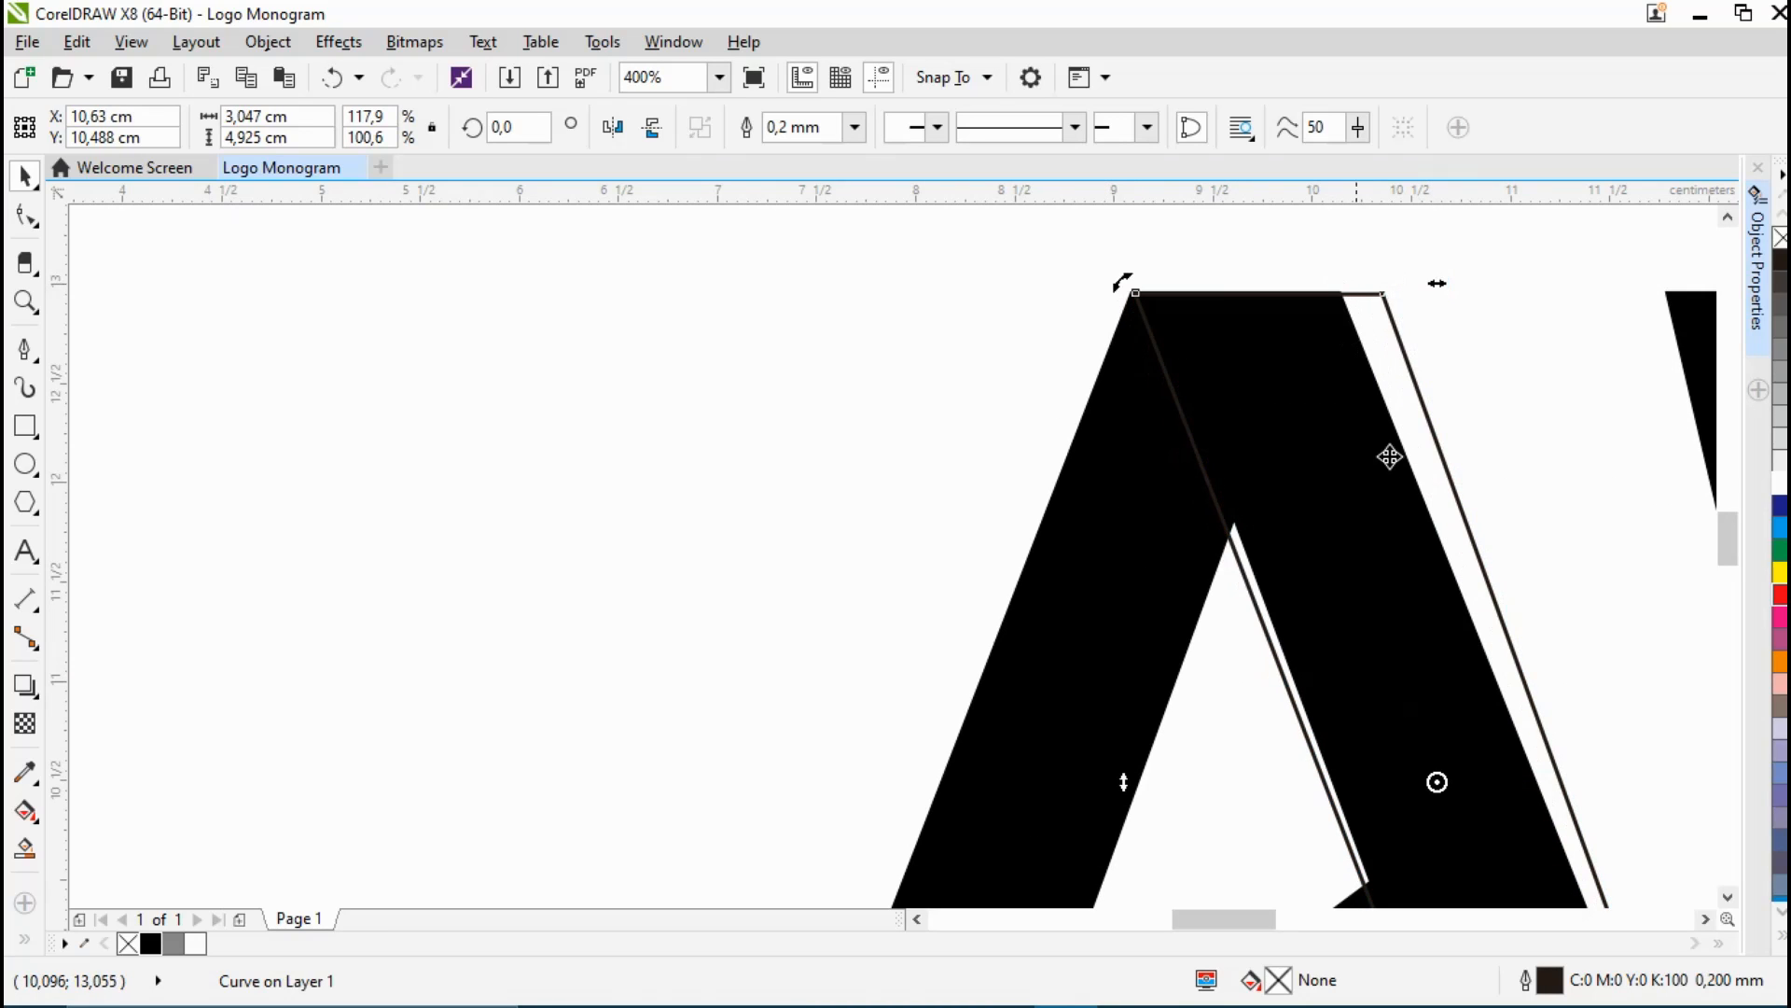
{"action": "mouse_move", "coordinate": [1433, 278]}
{"action": "left_mouse_down"}
{"action": "mouse_move", "coordinate": [1410, 272]}
{"action": "mouse_move", "coordinate": [1428, 271]}
{"action": "left_mouse_up"}
Step: Stretch the slanted shape to about 5.04 cm high so it extends past the A's upper and lower edges
{"action": "left_click", "coordinate": [1375, 343]}
{"action": "scroll", "coordinate": [1353, 458], "scroll_direction": "down", "scroll_amount": 1}
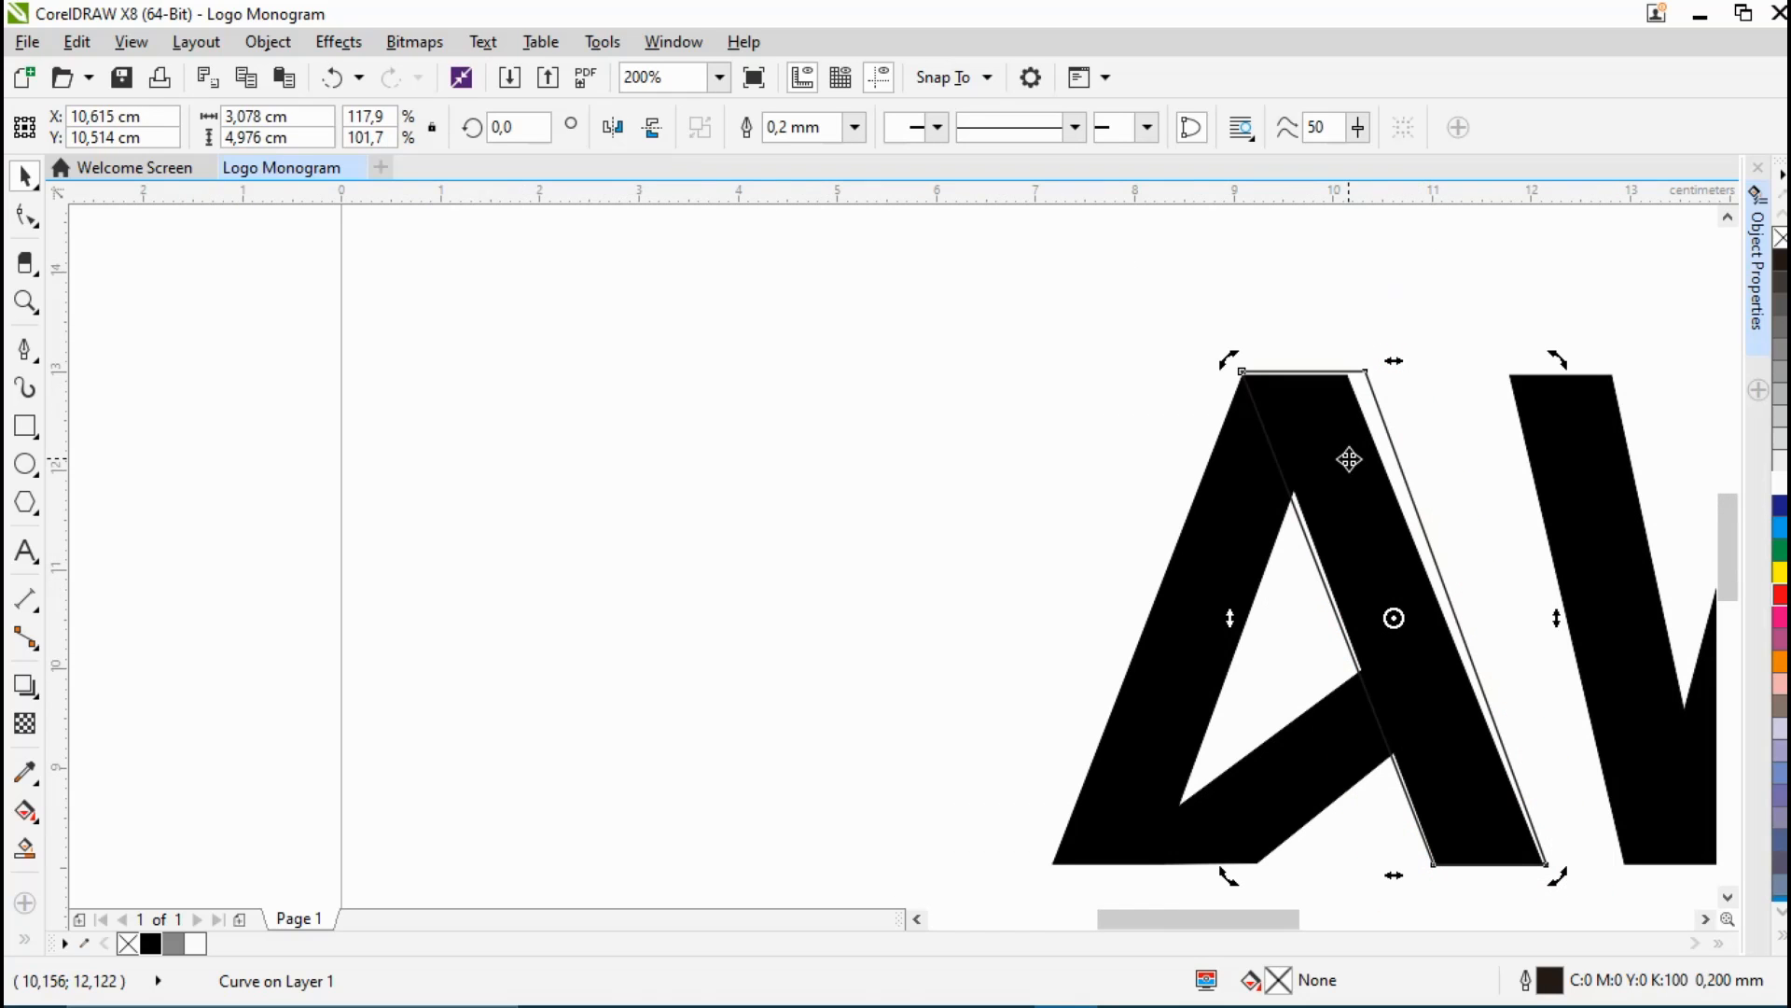
{"action": "scroll", "coordinate": [1482, 866], "scroll_direction": "up", "scroll_amount": 1}
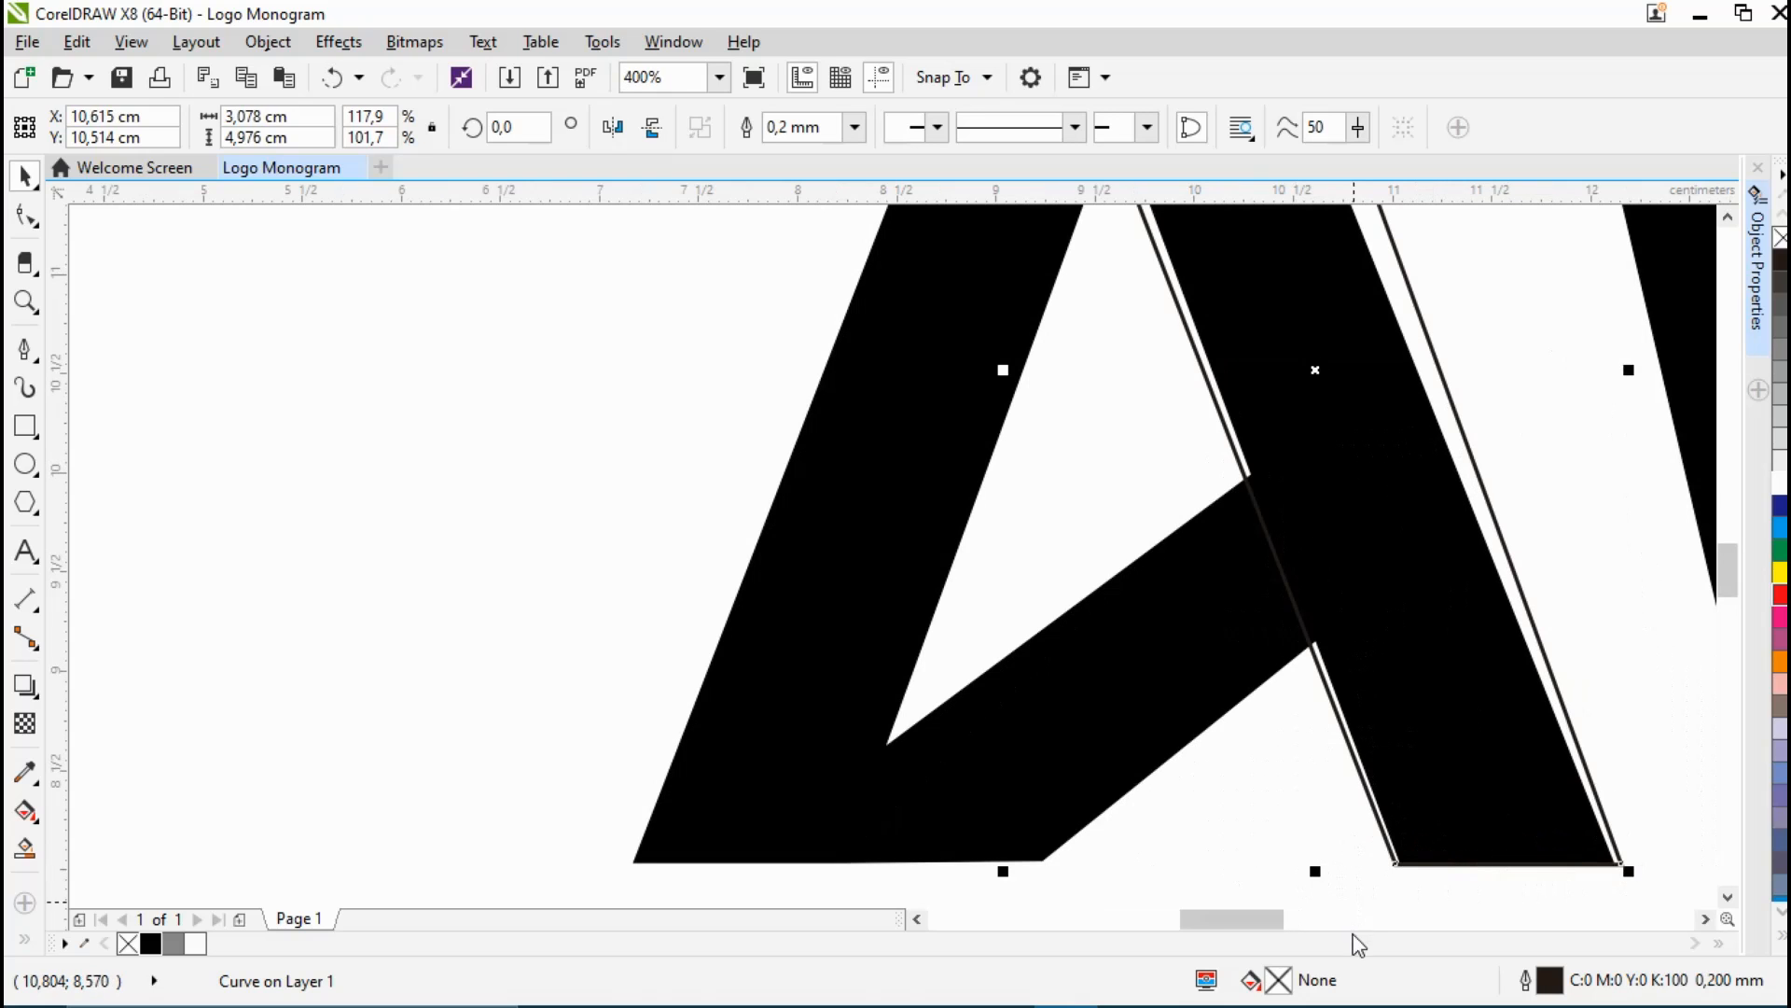
{"action": "left_click_drag", "start_coordinate": [1315, 873], "coordinate": [1313, 883]}
{"action": "scroll", "coordinate": [1310, 715], "scroll_direction": "down", "scroll_amount": 1}
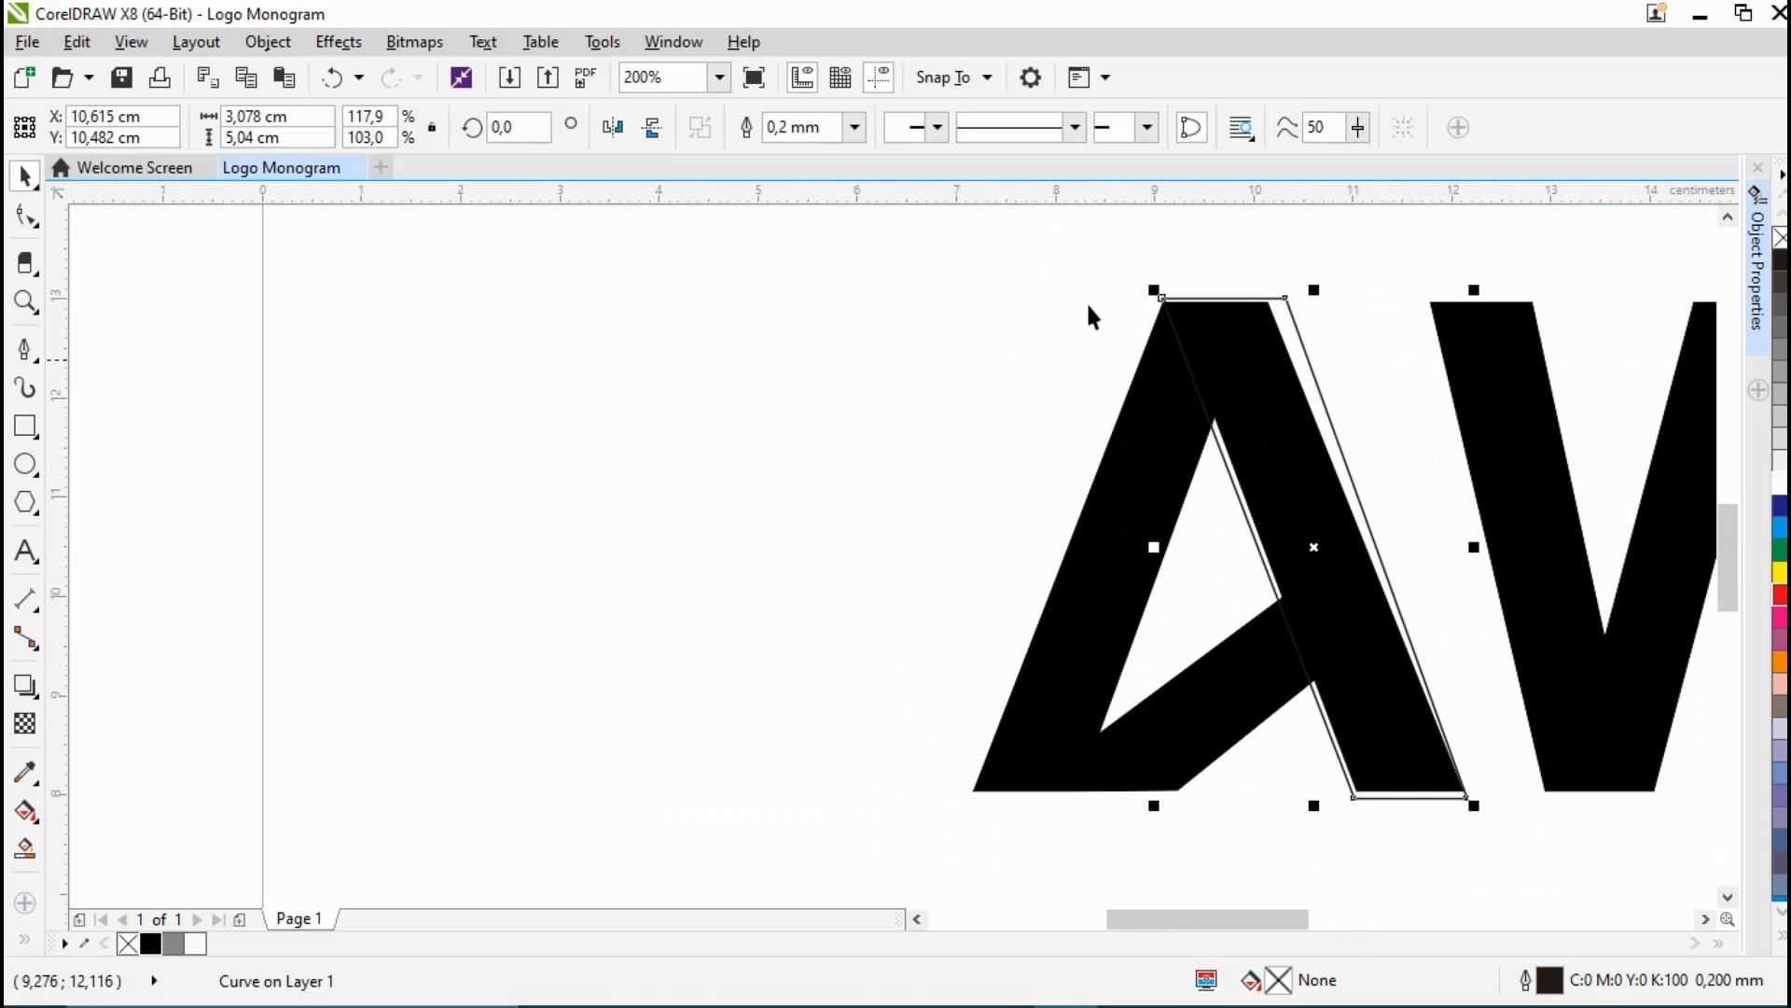
Step: Trim the A's right leg away with the slanted shape, then delete that cutting shape
{"action": "left_click_drag", "start_coordinate": [959, 256], "coordinate": [1498, 853]}
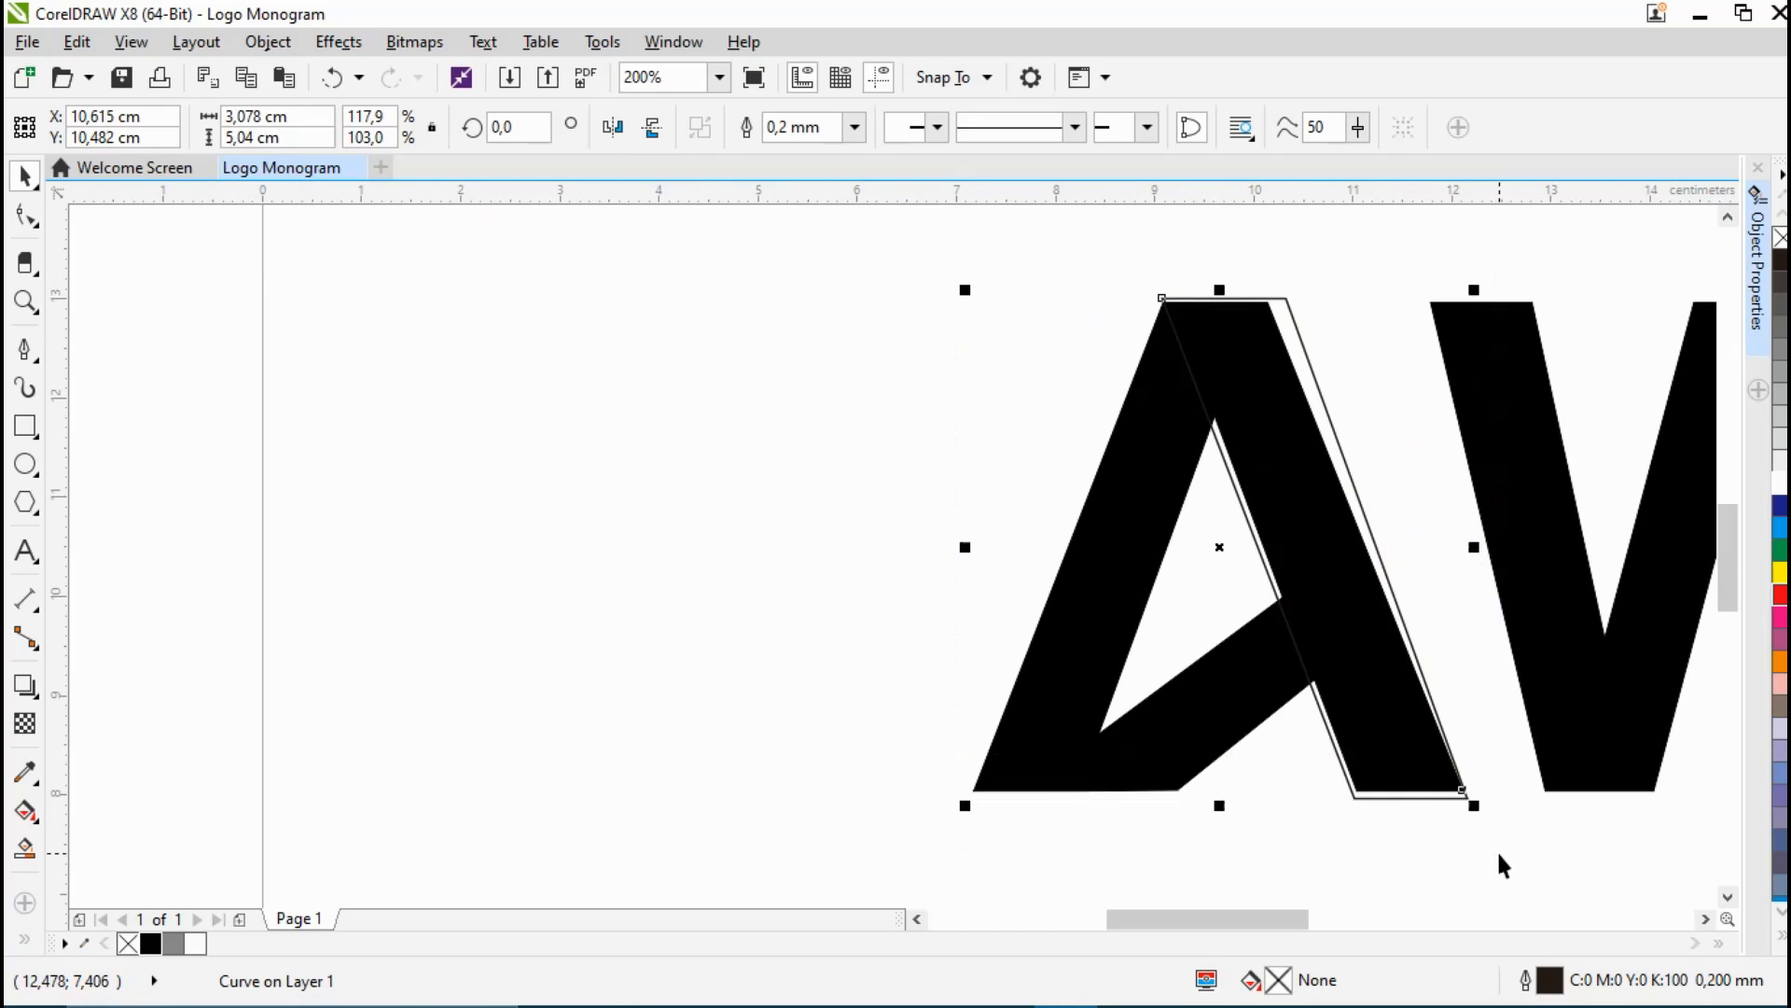
{"action": "left_click", "coordinate": [787, 127]}
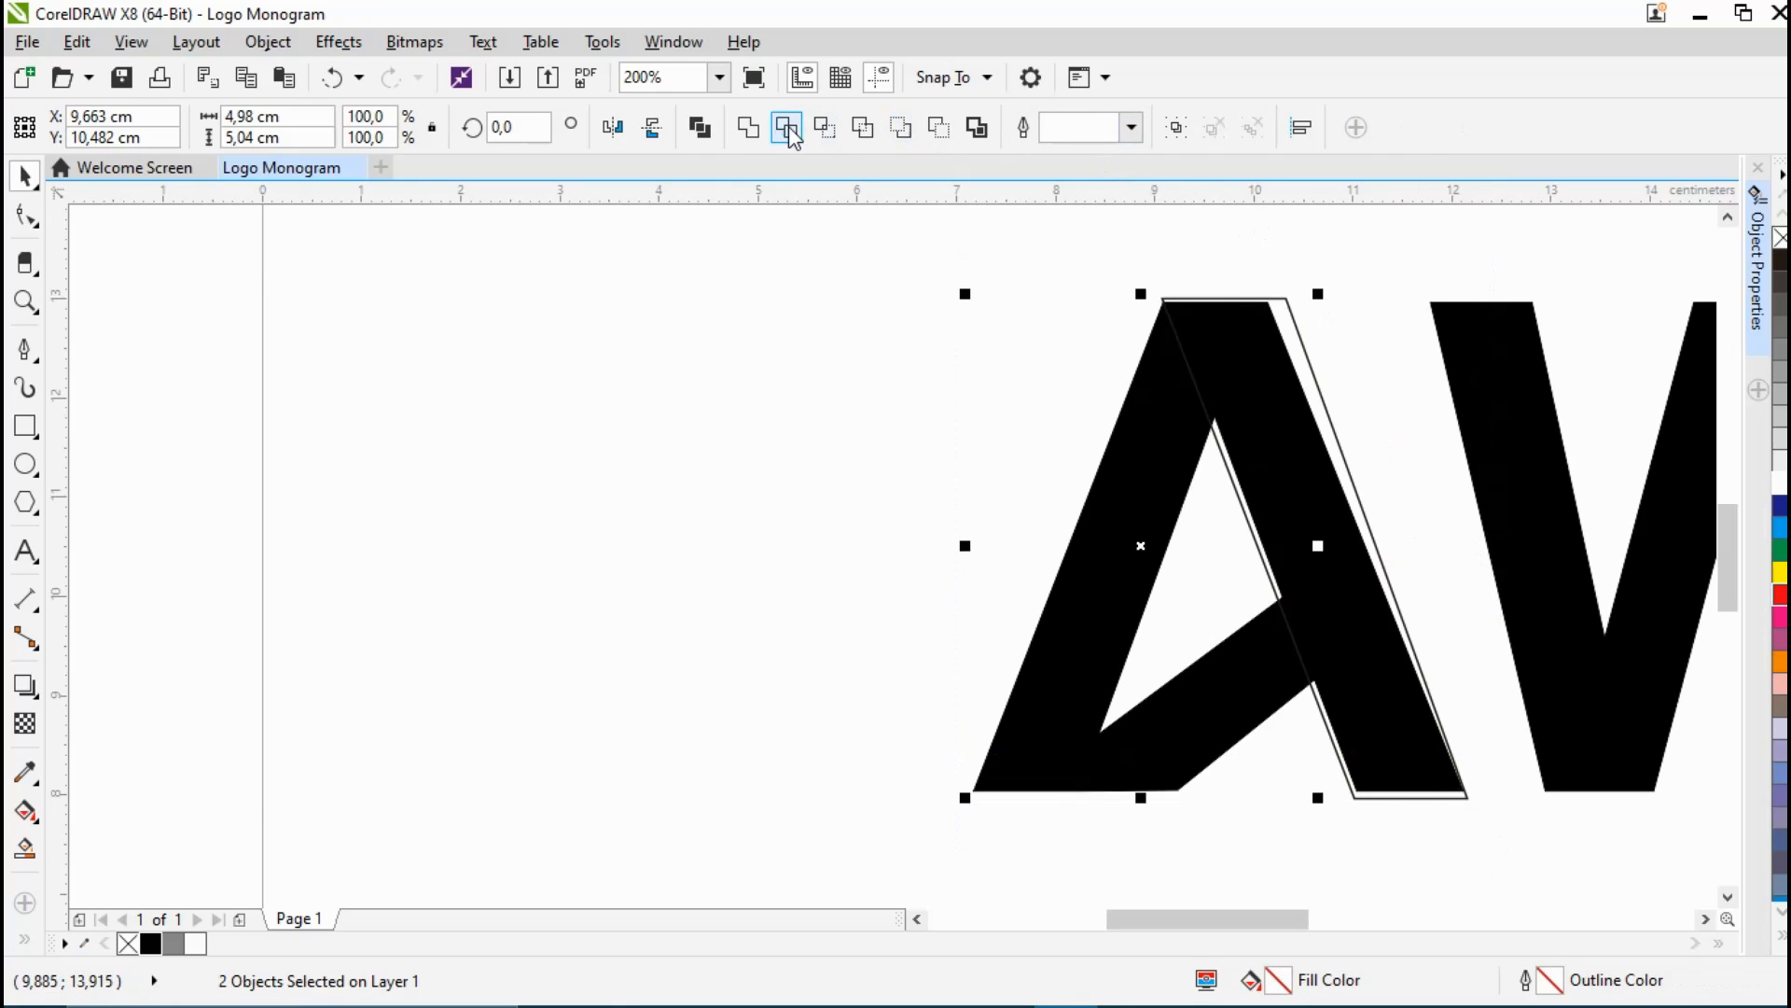
{"action": "left_click", "coordinate": [1366, 438]}
{"action": "left_click", "coordinate": [1307, 489]}
{"action": "left_click_drag", "start_coordinate": [1308, 489], "coordinate": [792, 520]}
{"action": "right_click", "coordinate": [771, 308]}
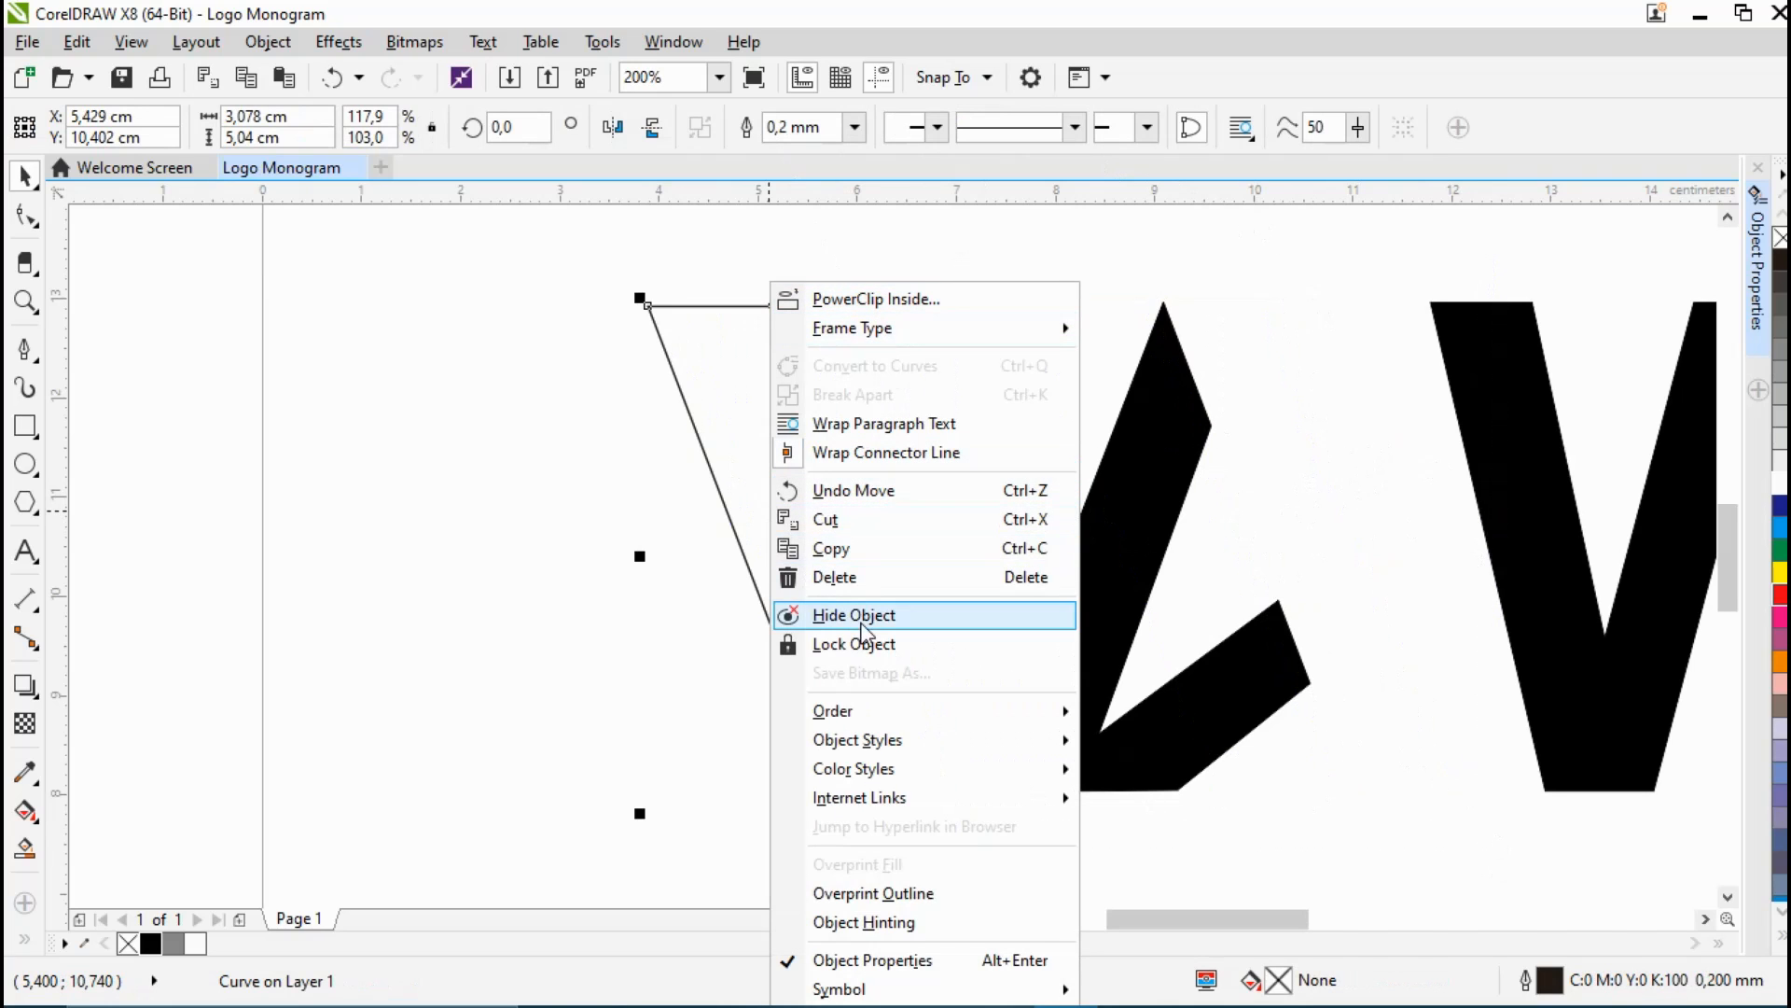
{"action": "left_click", "coordinate": [853, 577]}
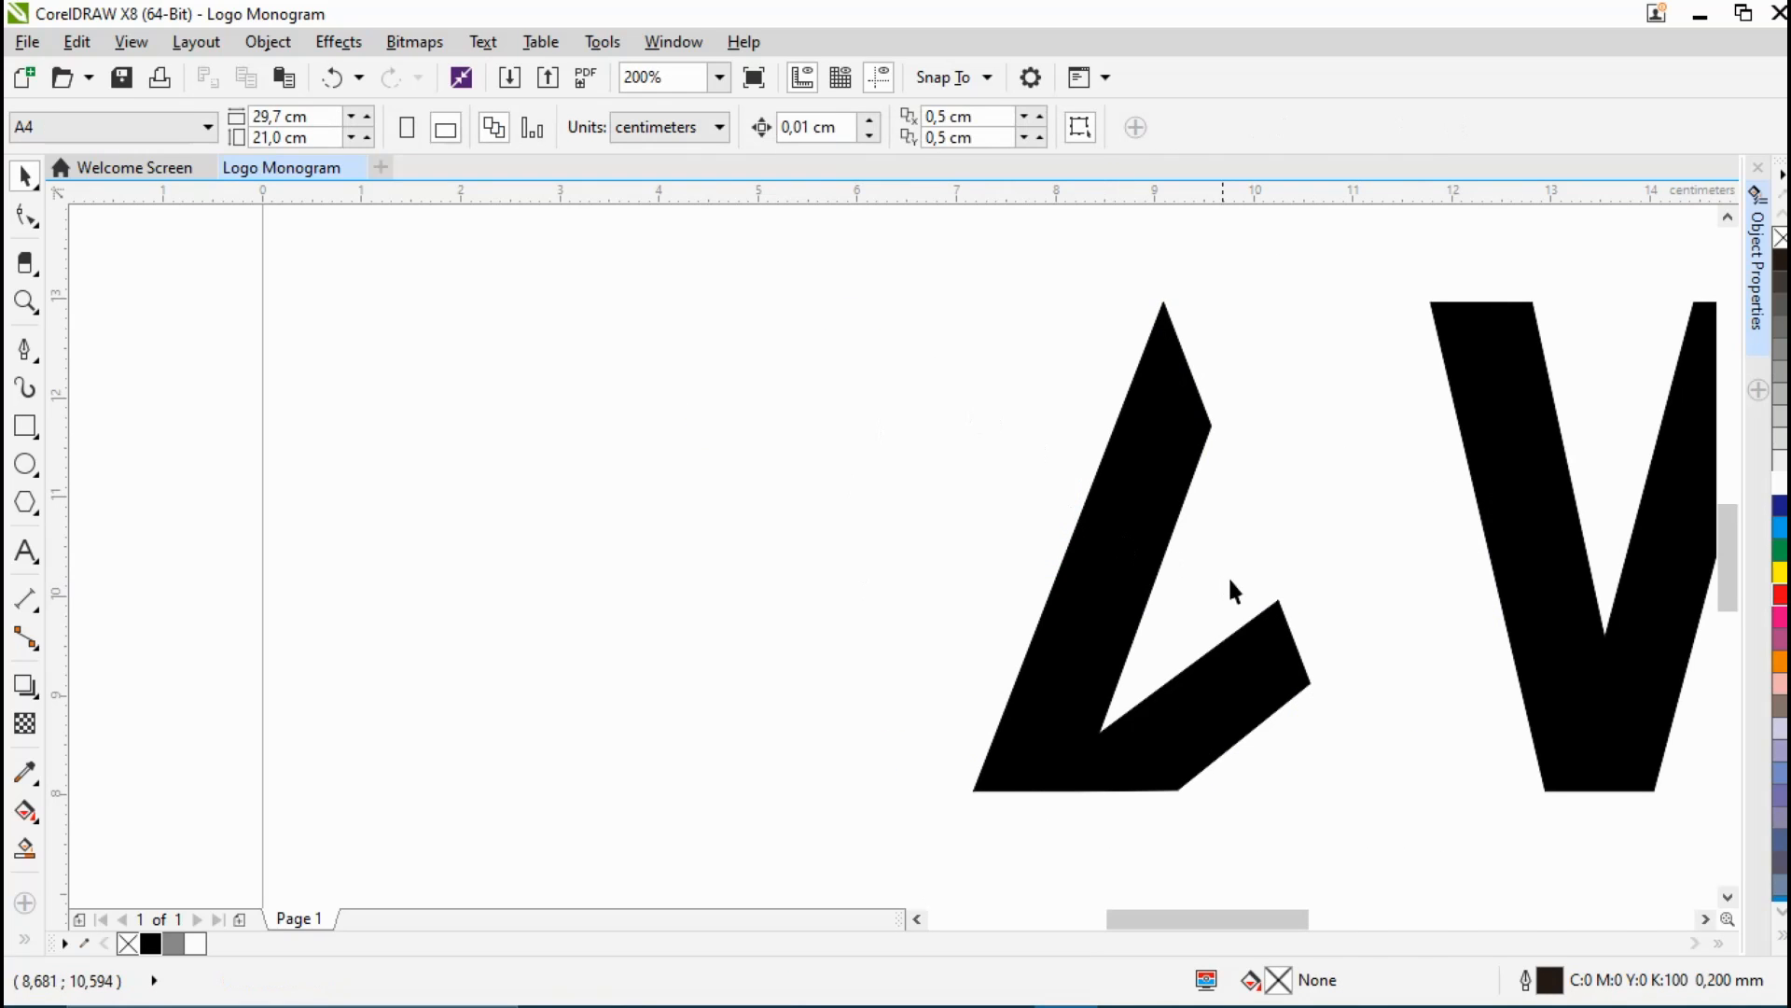
Step: Move the lower outer corner node of the A's remaining crossbar down and outward to the letter's baseline
{"action": "left_click", "coordinate": [1022, 709]}
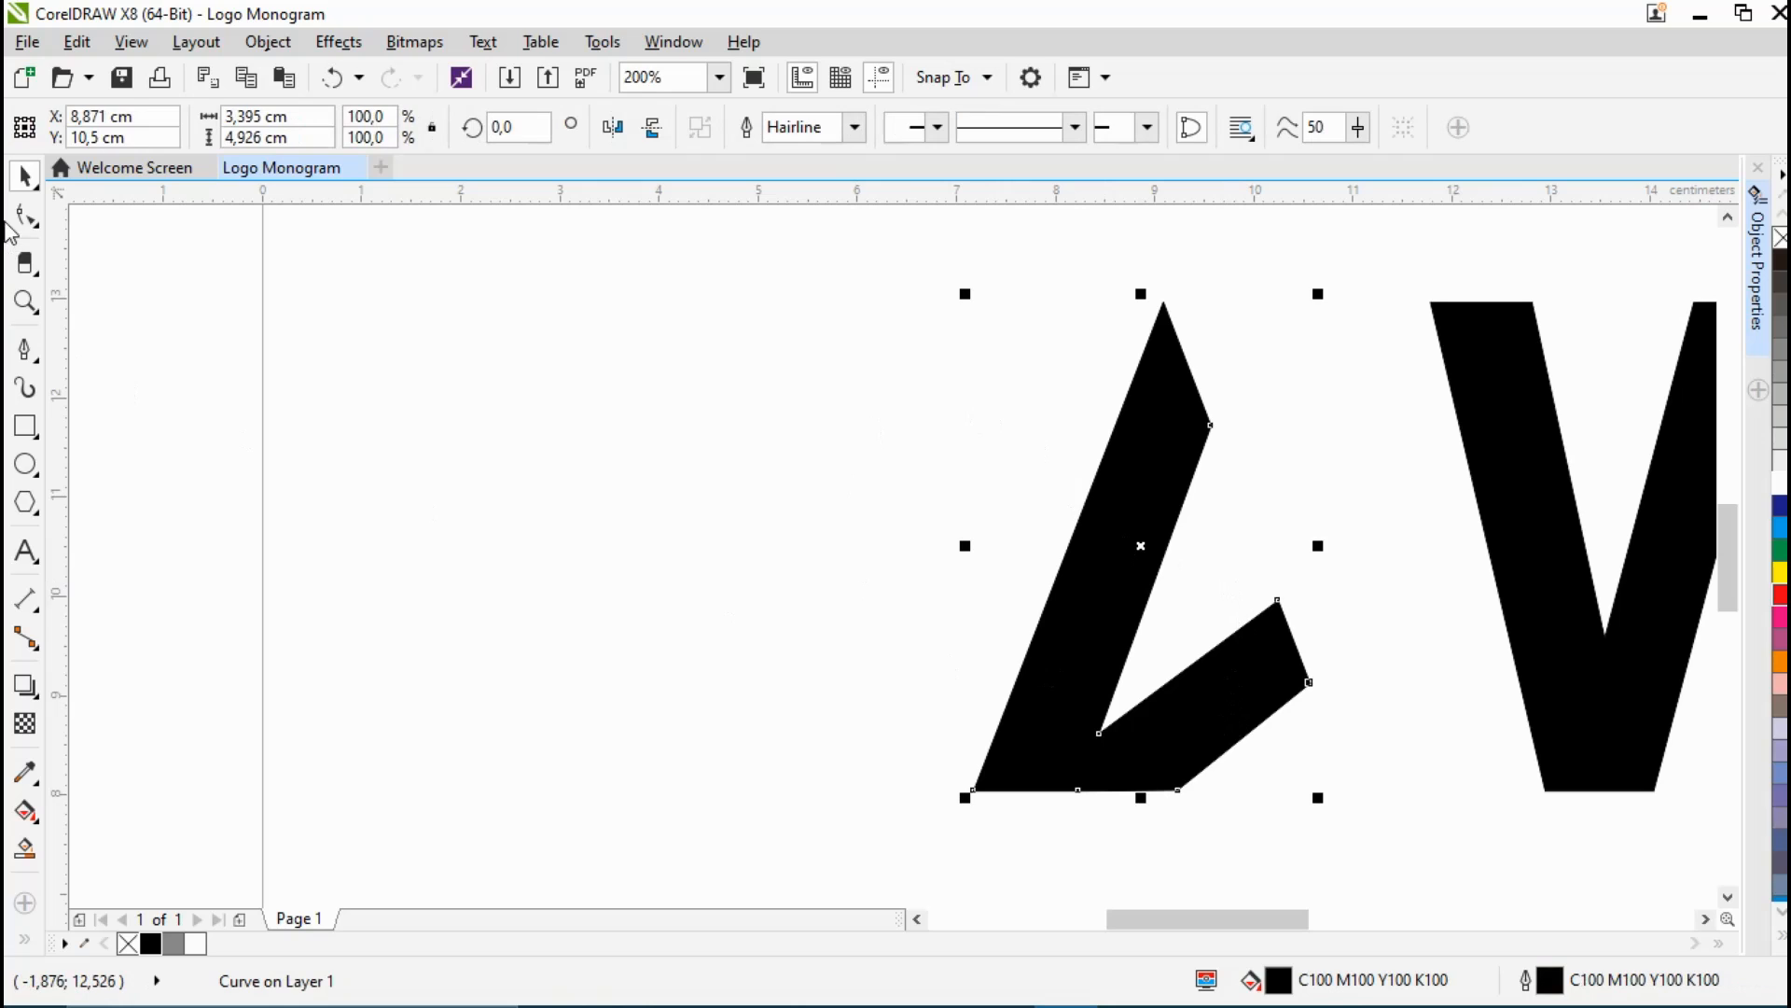
{"action": "left_click", "coordinate": [27, 222]}
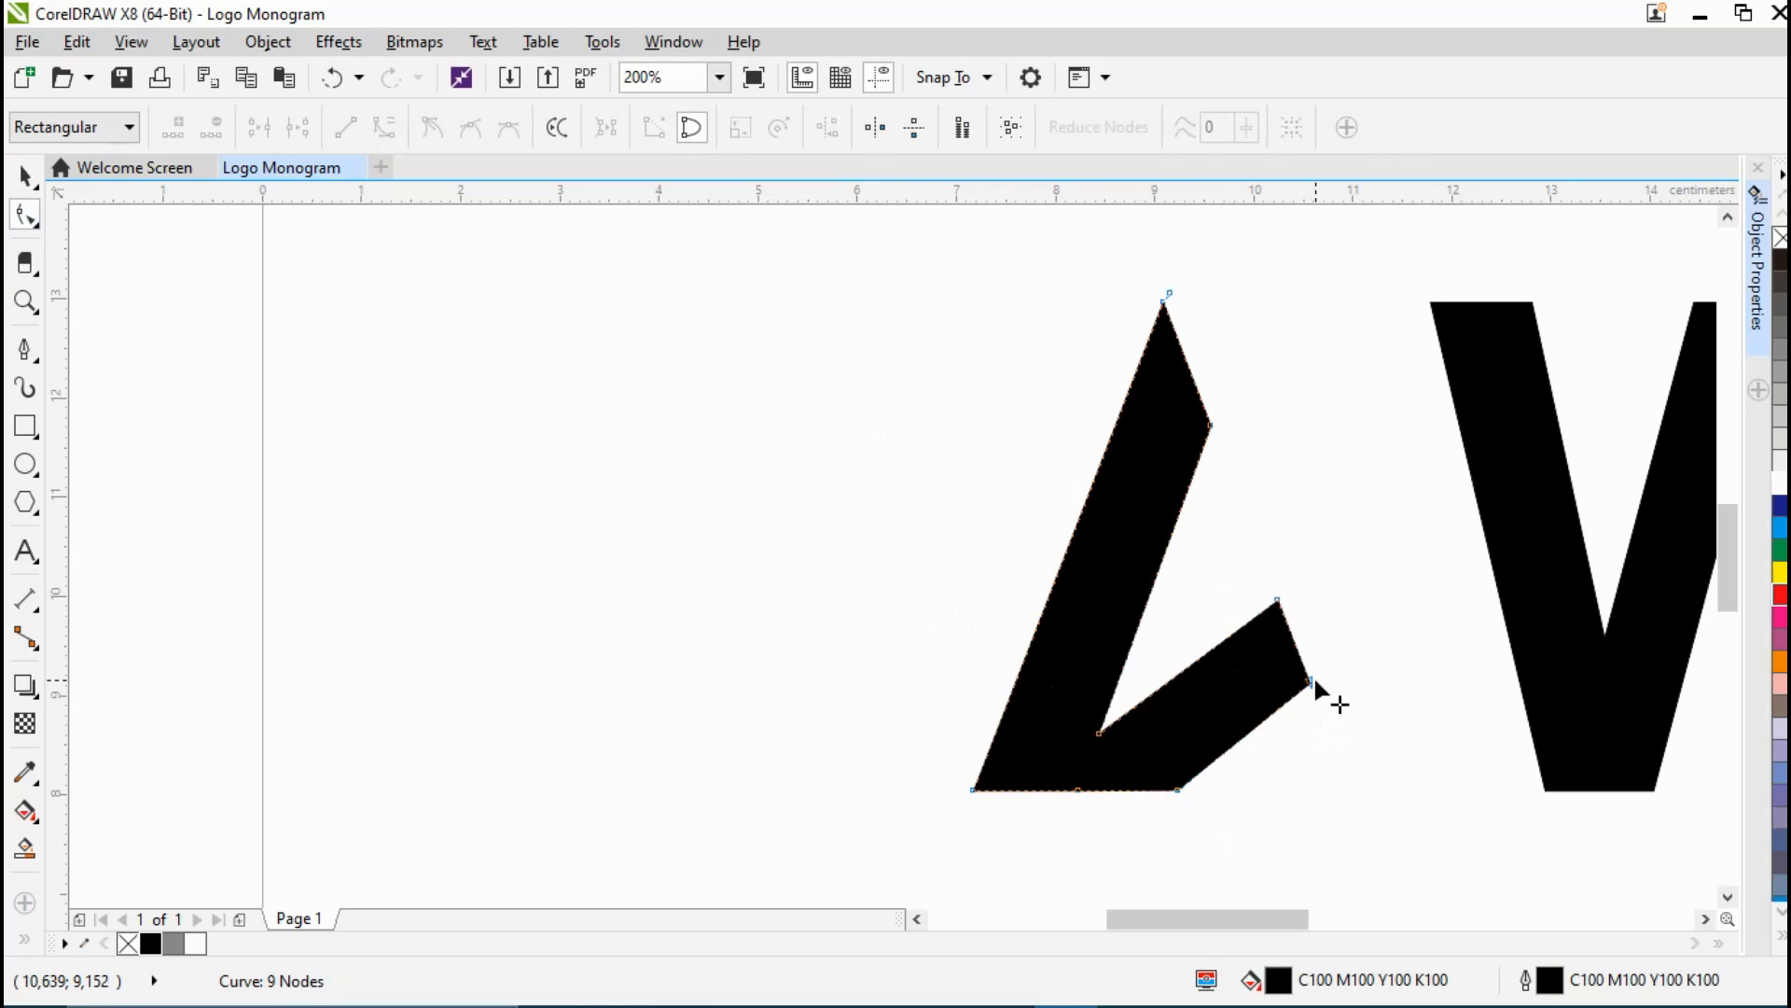
{"action": "left_click_drag", "start_coordinate": [1308, 680], "coordinate": [1341, 787]}
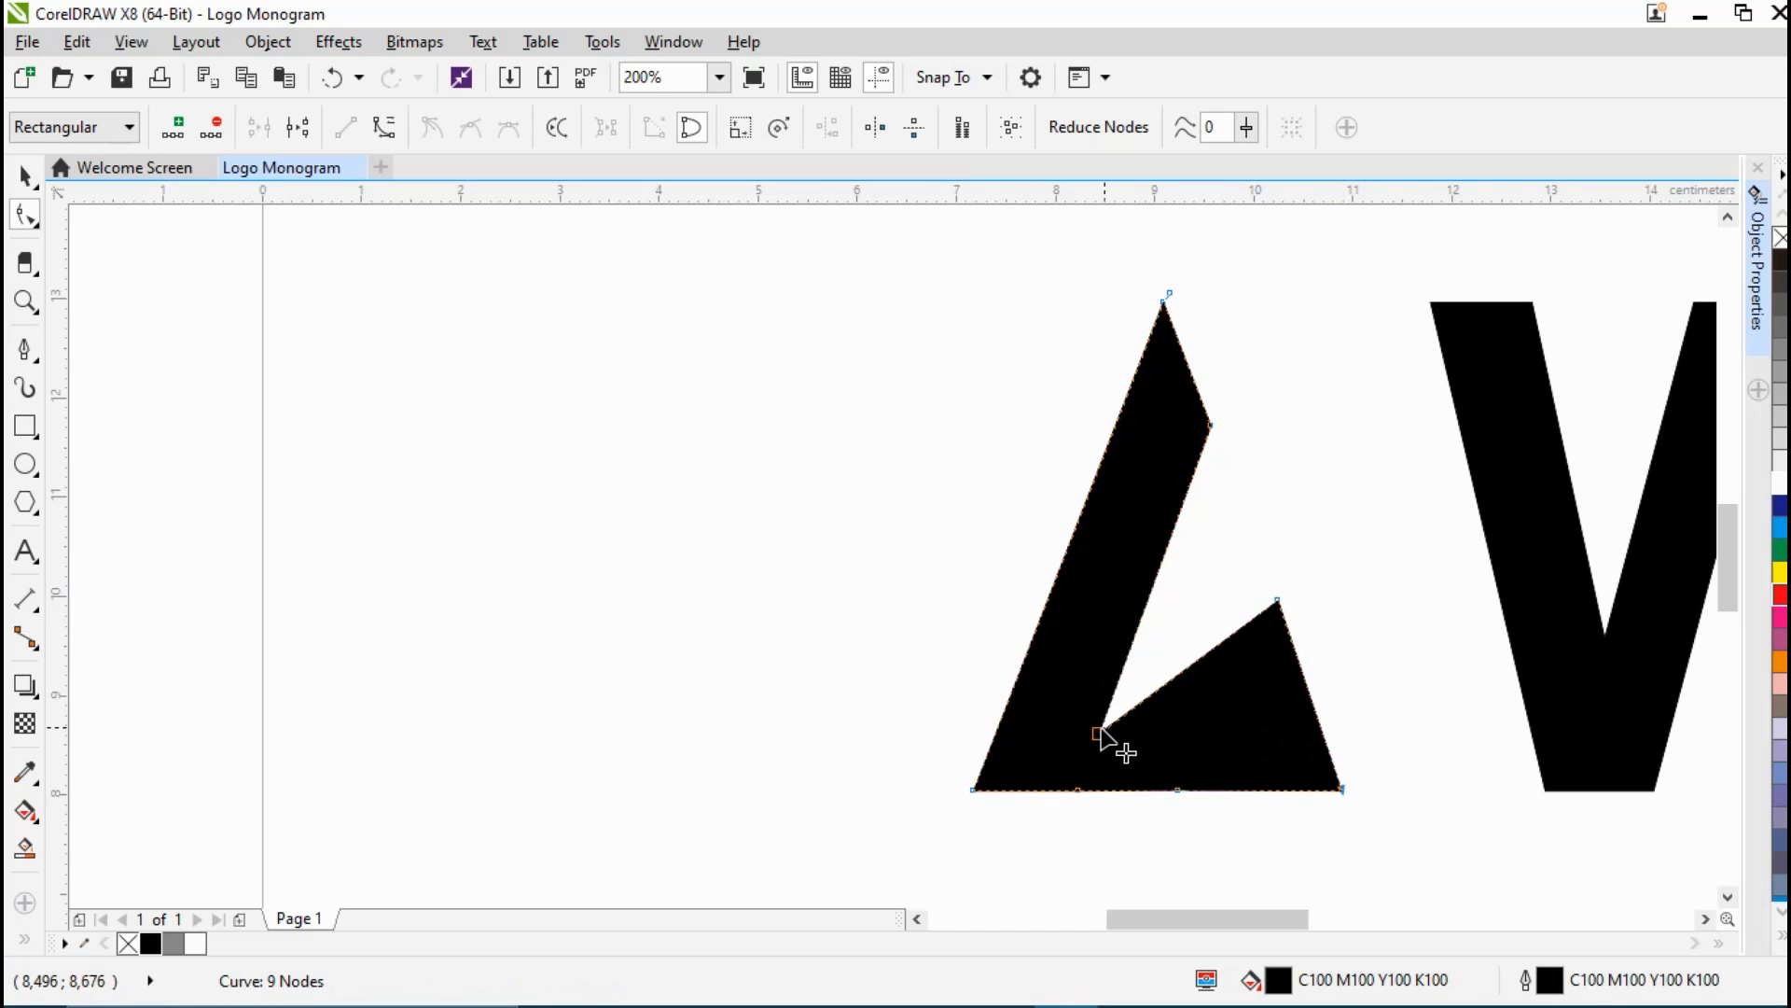
Step: Reposition the inner corner and upper outer corner nodes of the A's crossbar to form a foot with a level upper edge
{"action": "left_click_drag", "start_coordinate": [1100, 733], "coordinate": [1108, 701]}
{"action": "left_click_drag", "start_coordinate": [1275, 604], "coordinate": [1308, 720]}
{"action": "left_click_drag", "start_coordinate": [1109, 702], "coordinate": [1108, 711]}
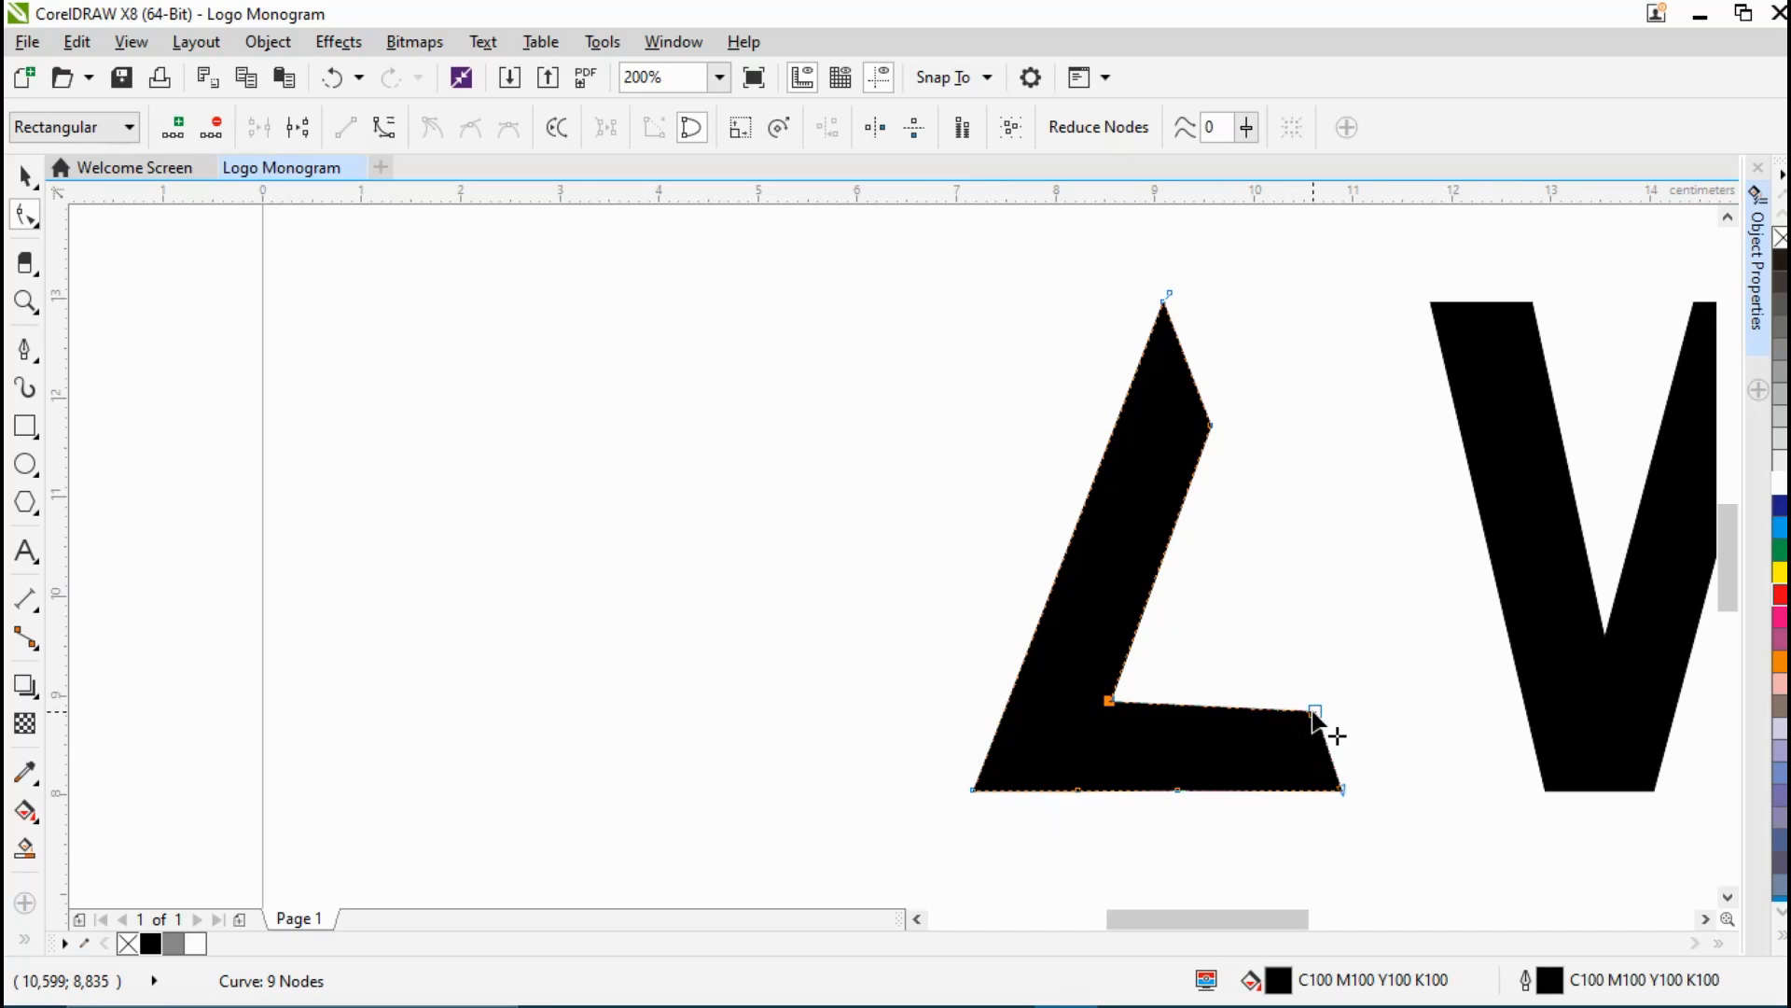
{"action": "left_click_drag", "start_coordinate": [1315, 711], "coordinate": [1310, 678]}
{"action": "scroll", "coordinate": [1310, 679], "scroll_direction": "up", "scroll_amount": 2}
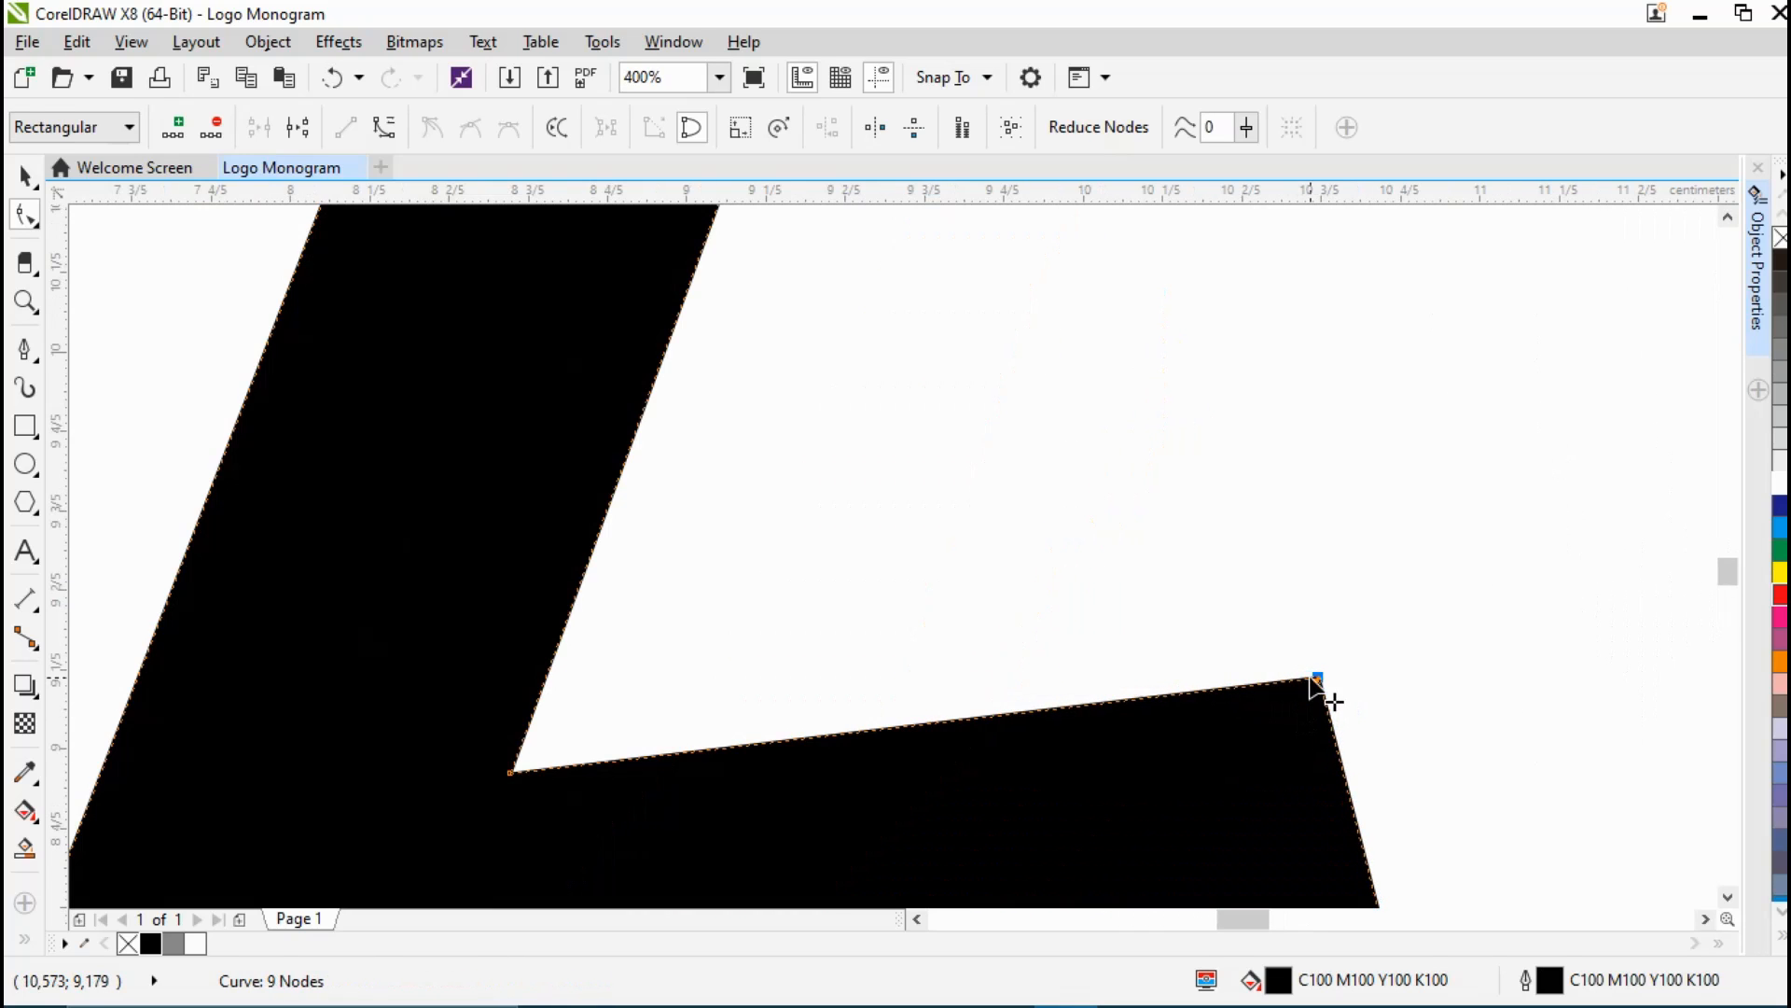
{"action": "left_click_drag", "start_coordinate": [1317, 678], "coordinate": [1339, 772]}
{"action": "scroll", "coordinate": [1340, 772], "scroll_direction": "down", "scroll_amount": 2}
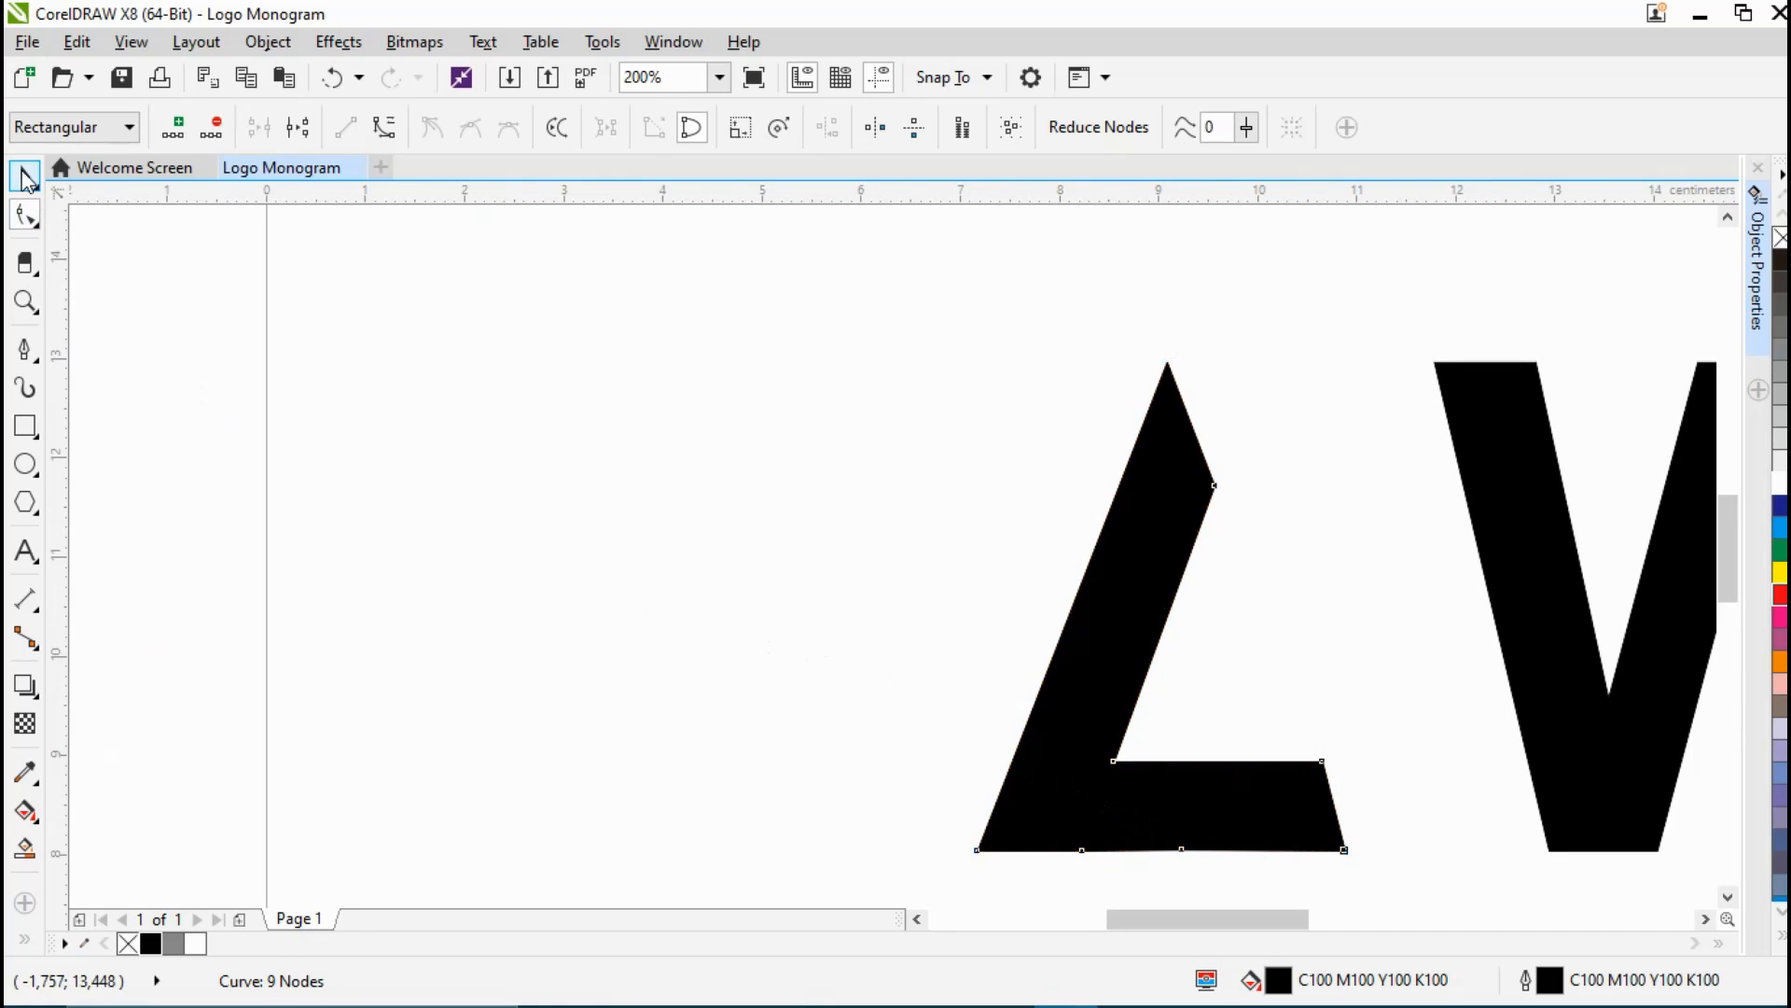
Step: Move the A beside the W, centred at about X 10.735 cm and Y 10.512 cm
{"action": "left_click", "coordinate": [25, 176]}
{"action": "left_click_drag", "start_coordinate": [1159, 610], "coordinate": [1328, 612]}
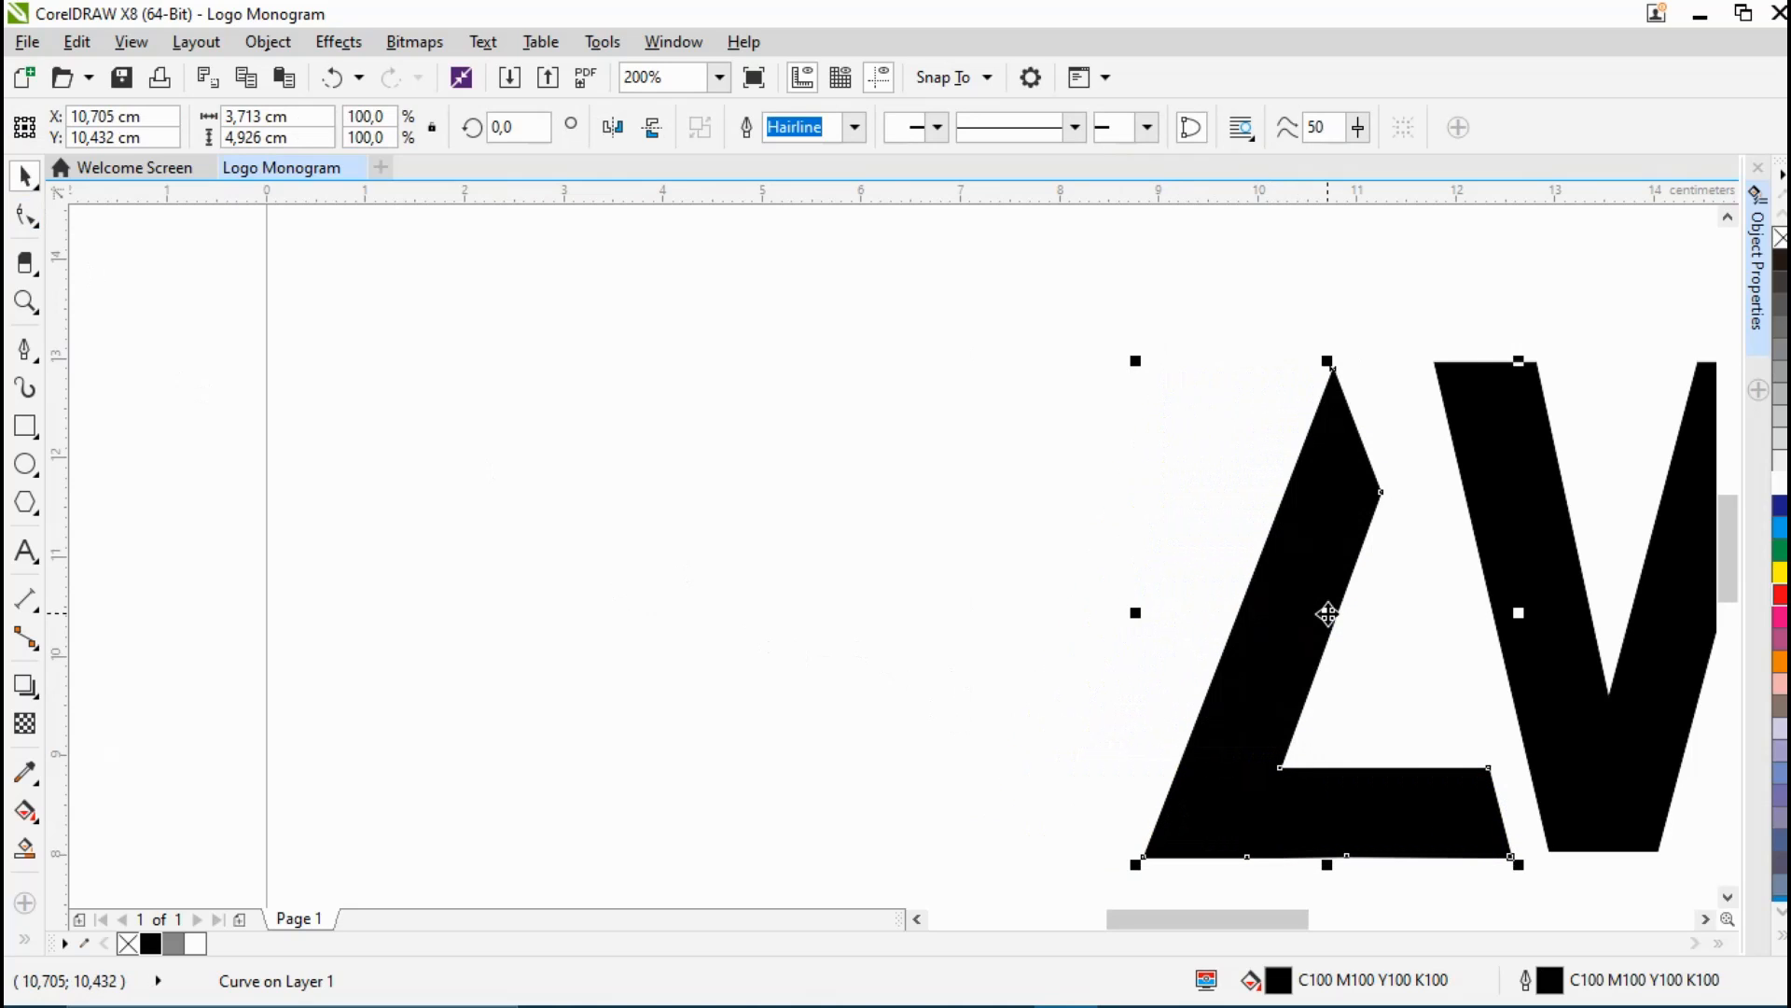
{"action": "key", "text": "Up"}
{"action": "key", "text": "Right"}
{"action": "key", "text": "Right"}
{"action": "key", "text": "Right"}
{"action": "key", "text": "Down"}
{"action": "key", "text": "Down"}
{"action": "key", "text": "Down"}
{"action": "key", "text": "Up"}
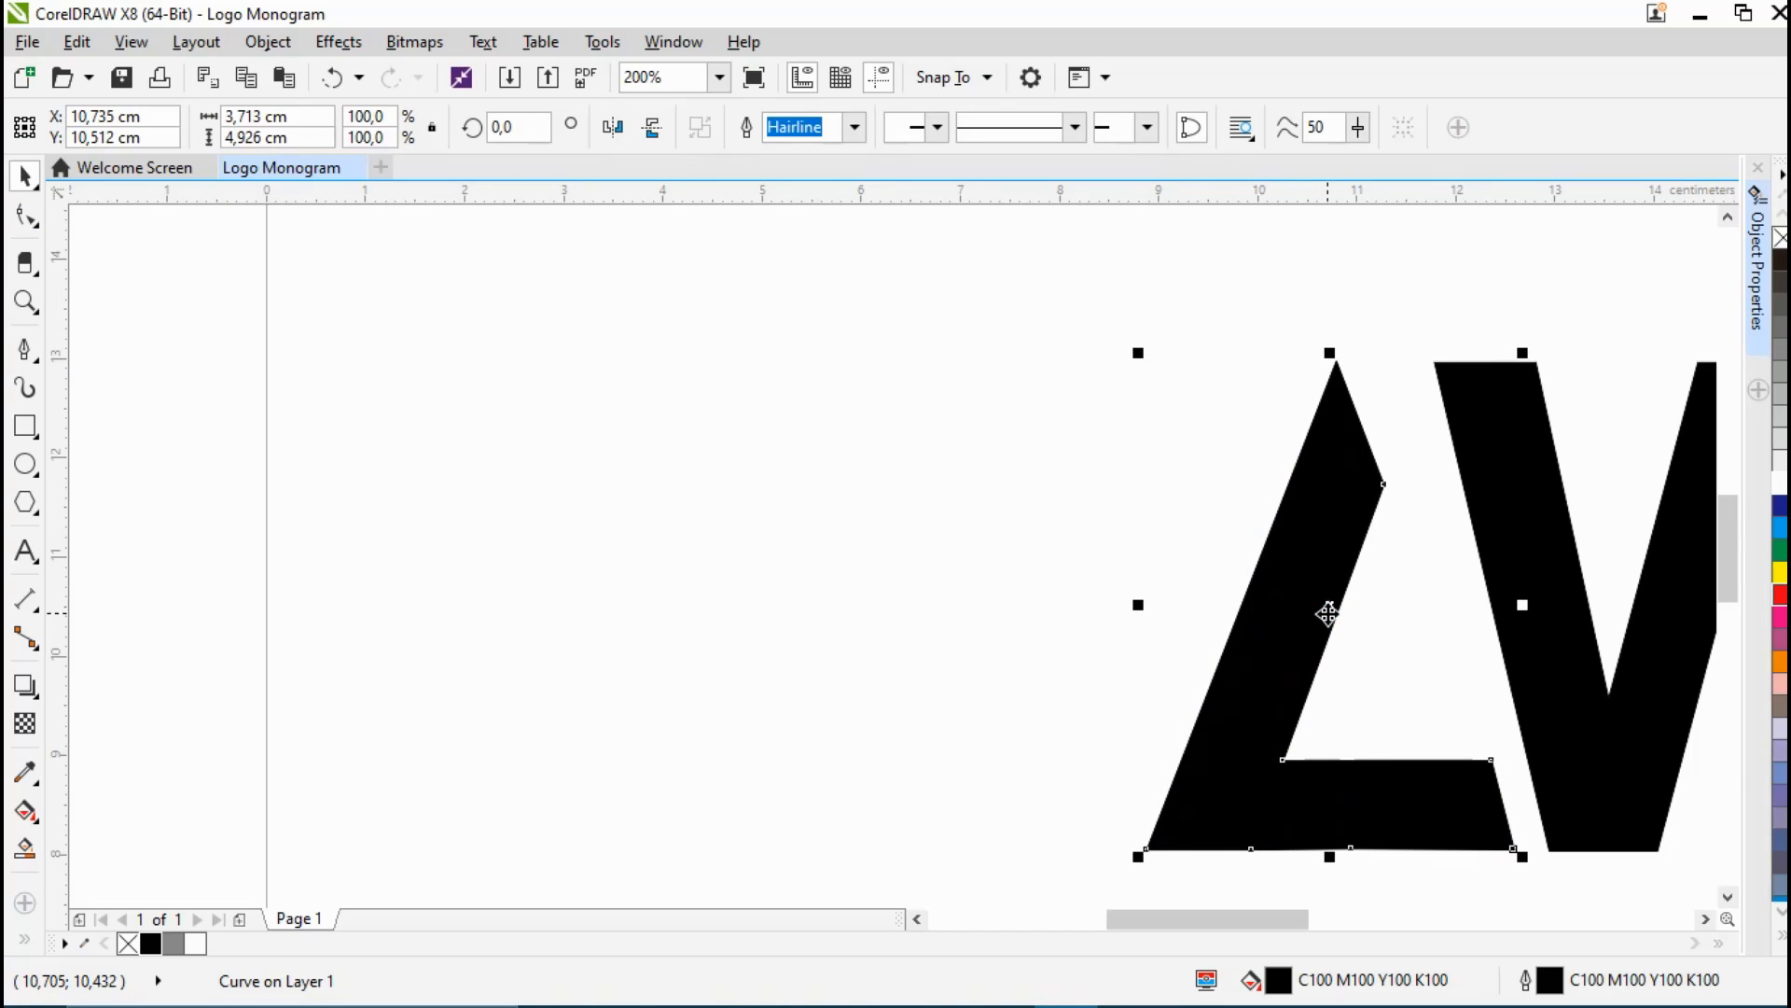
Step: Skew the A horizontally toward the W, then nudge it down 0.04 cm to line up with the W's baseline
{"action": "left_click", "coordinate": [1327, 508]}
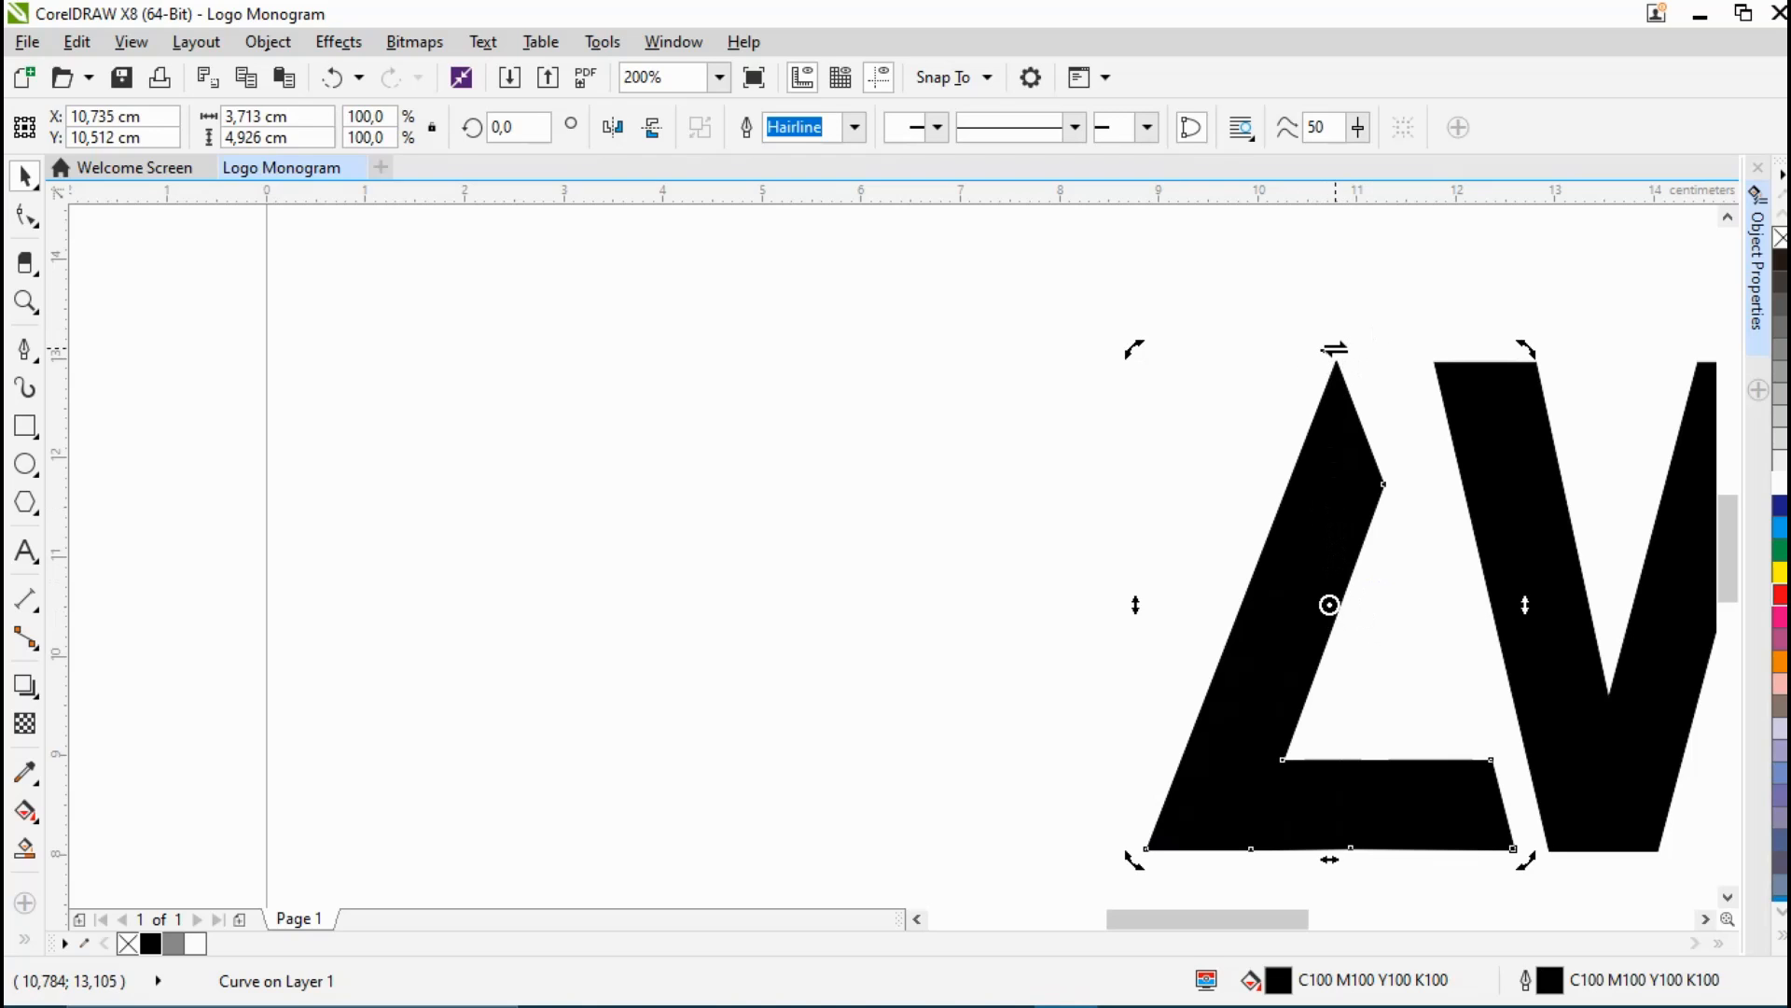
{"action": "mouse_move", "coordinate": [1368, 356]}
{"action": "left_mouse_down"}
{"action": "mouse_move", "coordinate": [1418, 362]}
{"action": "mouse_move", "coordinate": [1389, 370]}
{"action": "left_mouse_up"}
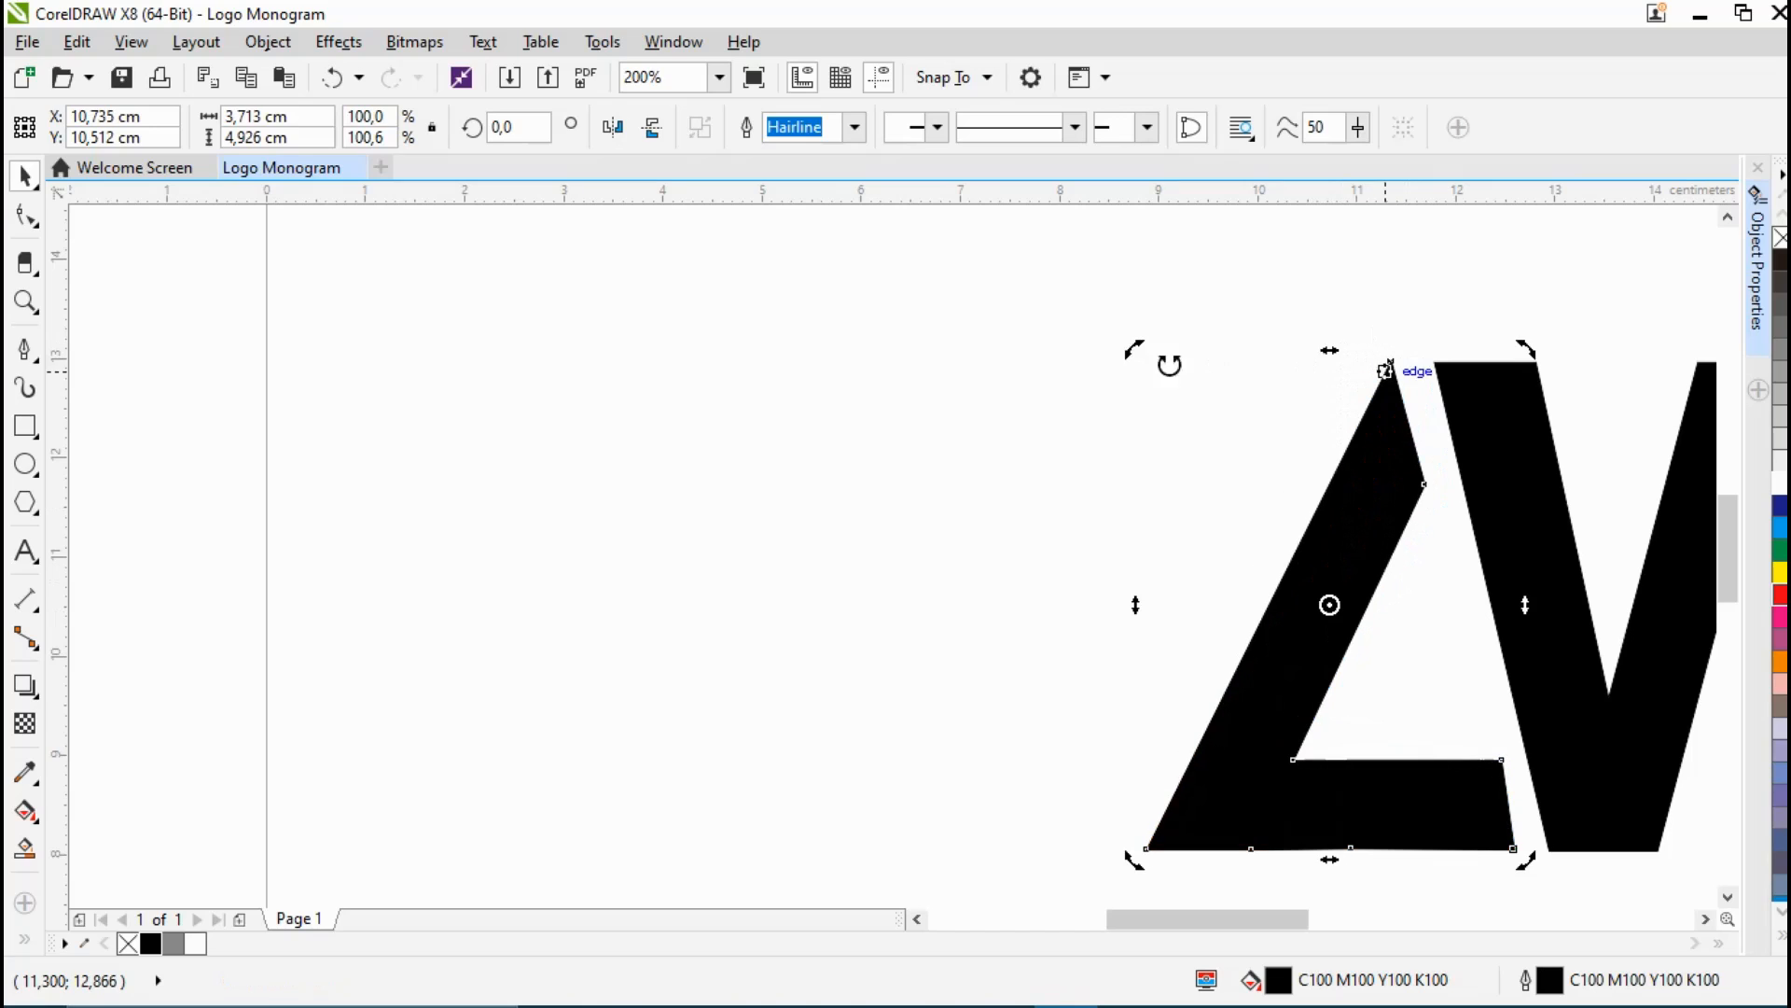
{"action": "key", "text": "Down"}
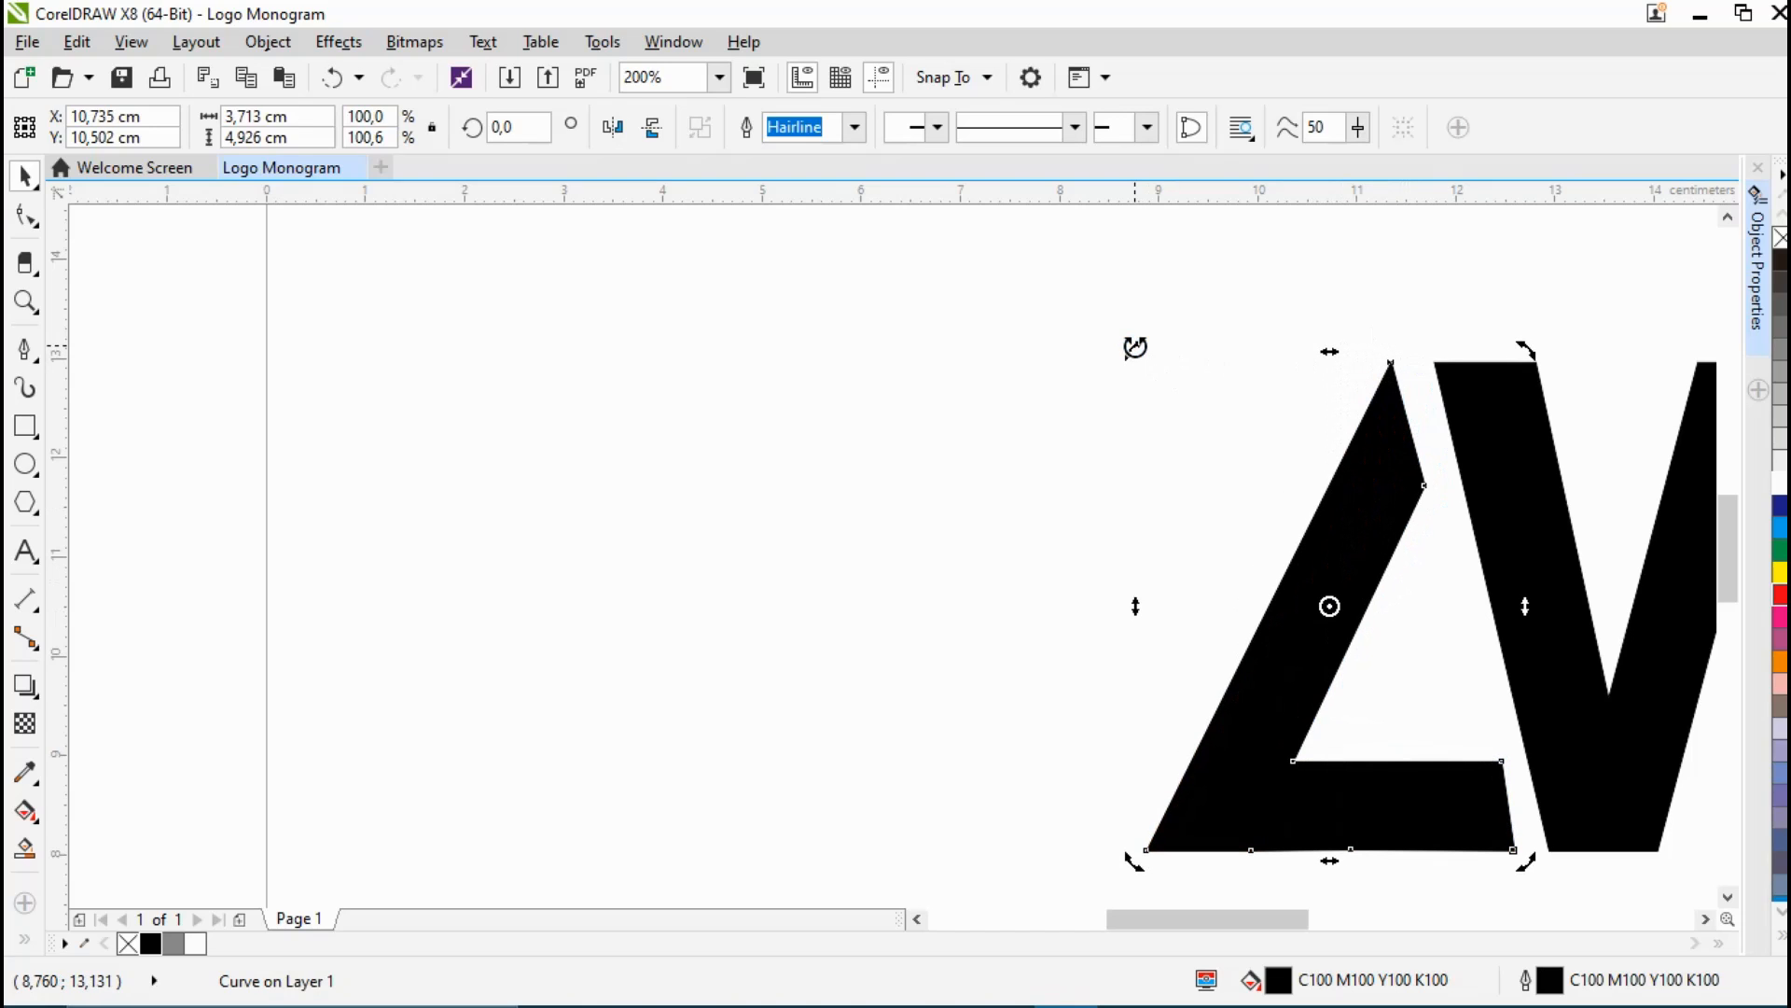
{"action": "key", "text": "Down"}
{"action": "key", "text": "Down"}
{"action": "key", "text": "Down"}
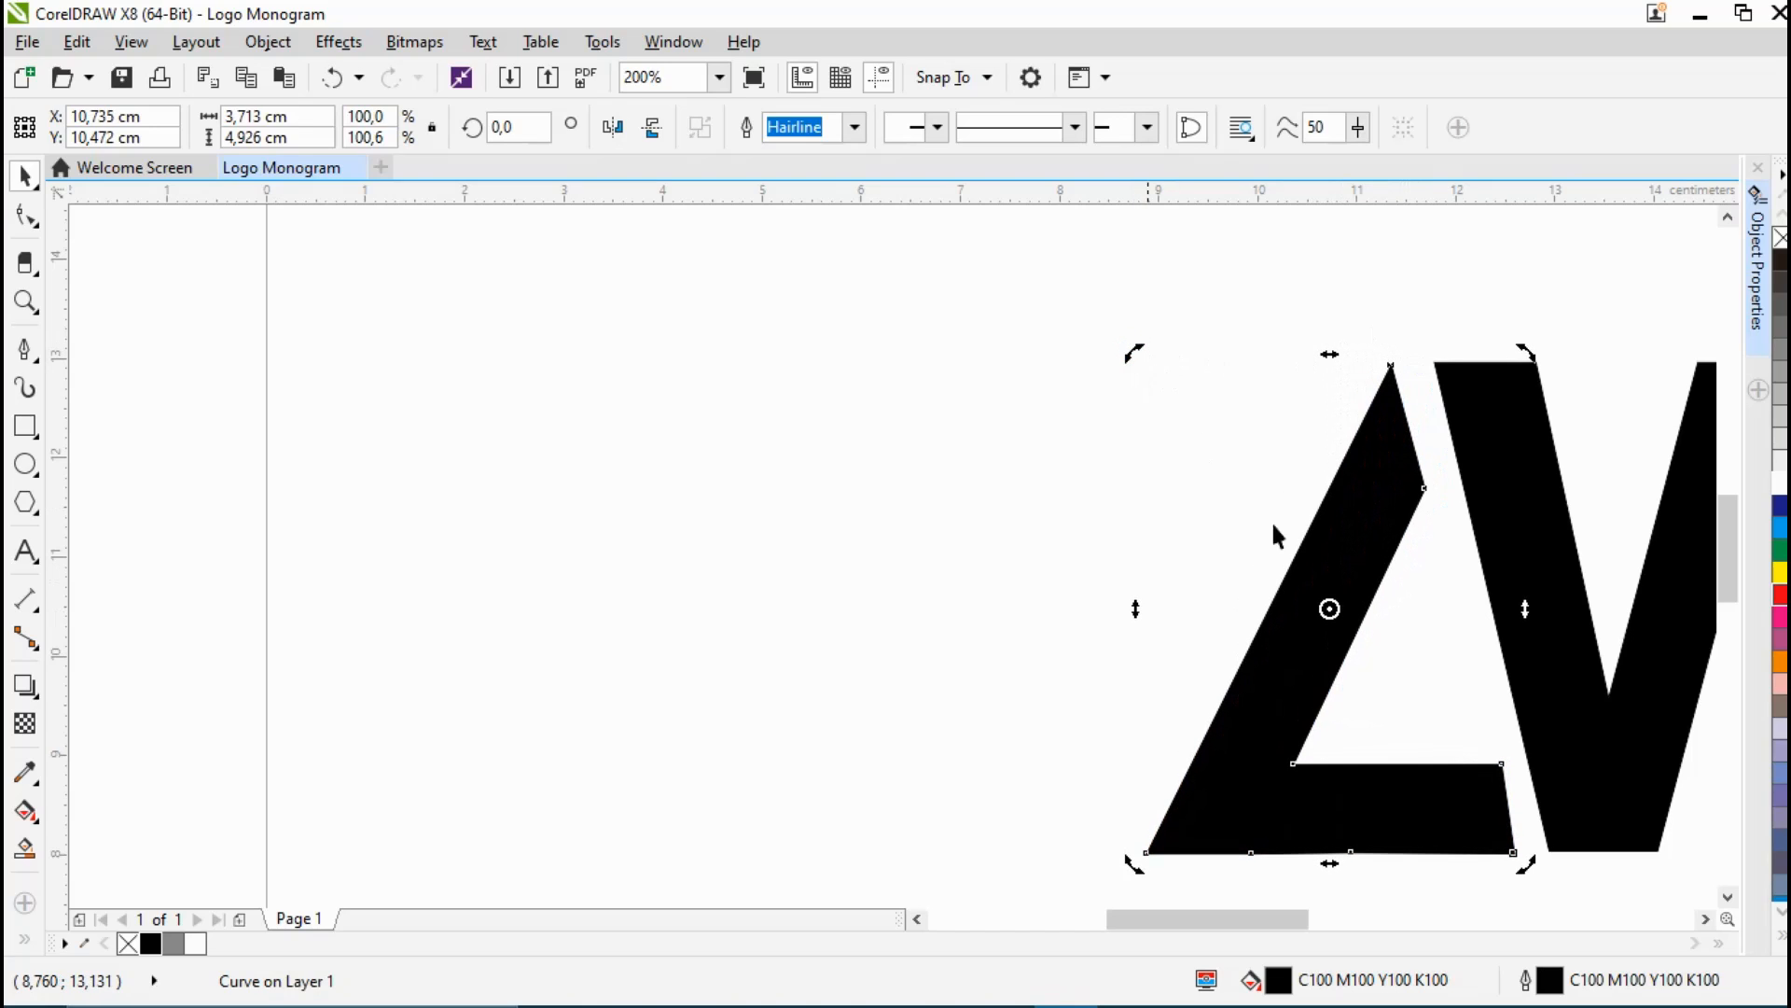
Step: Shift the upper outer corner node of the A's foot inward so its end edge runs parallel to the W's stroke
{"action": "left_click", "coordinate": [25, 217]}
{"action": "left_click", "coordinate": [1501, 764]}
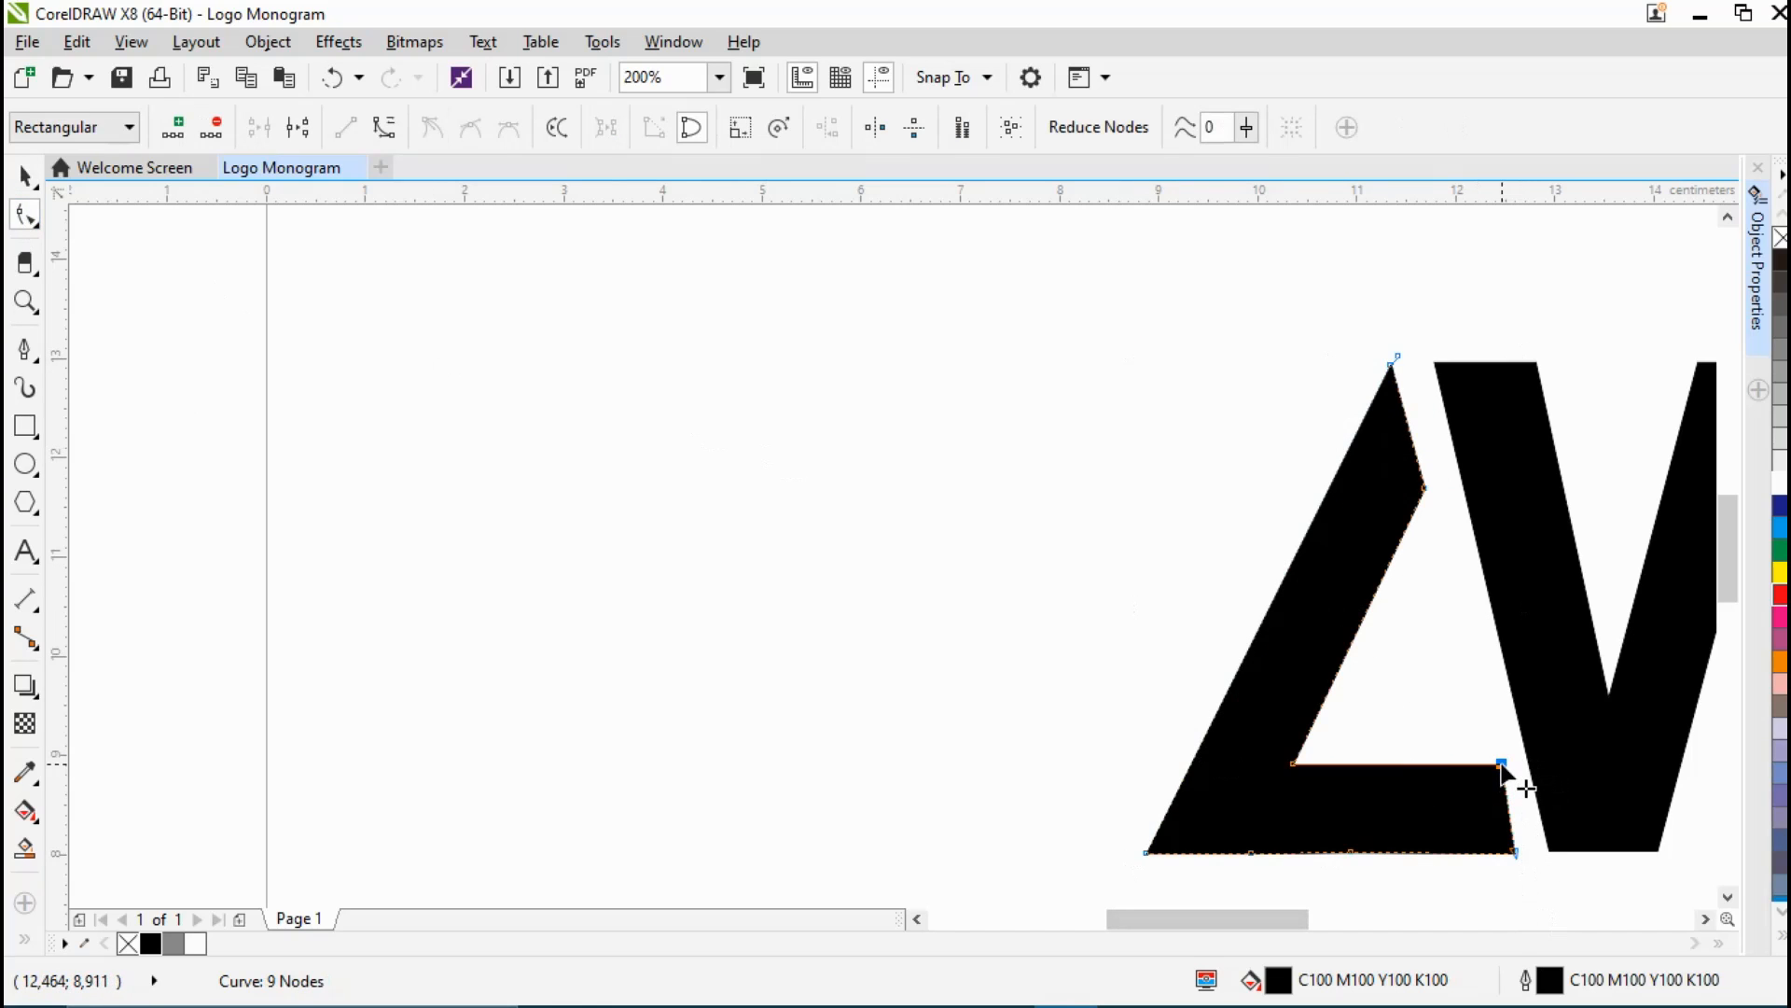
{"action": "left_click_drag", "start_coordinate": [1501, 764], "coordinate": [1490, 765]}
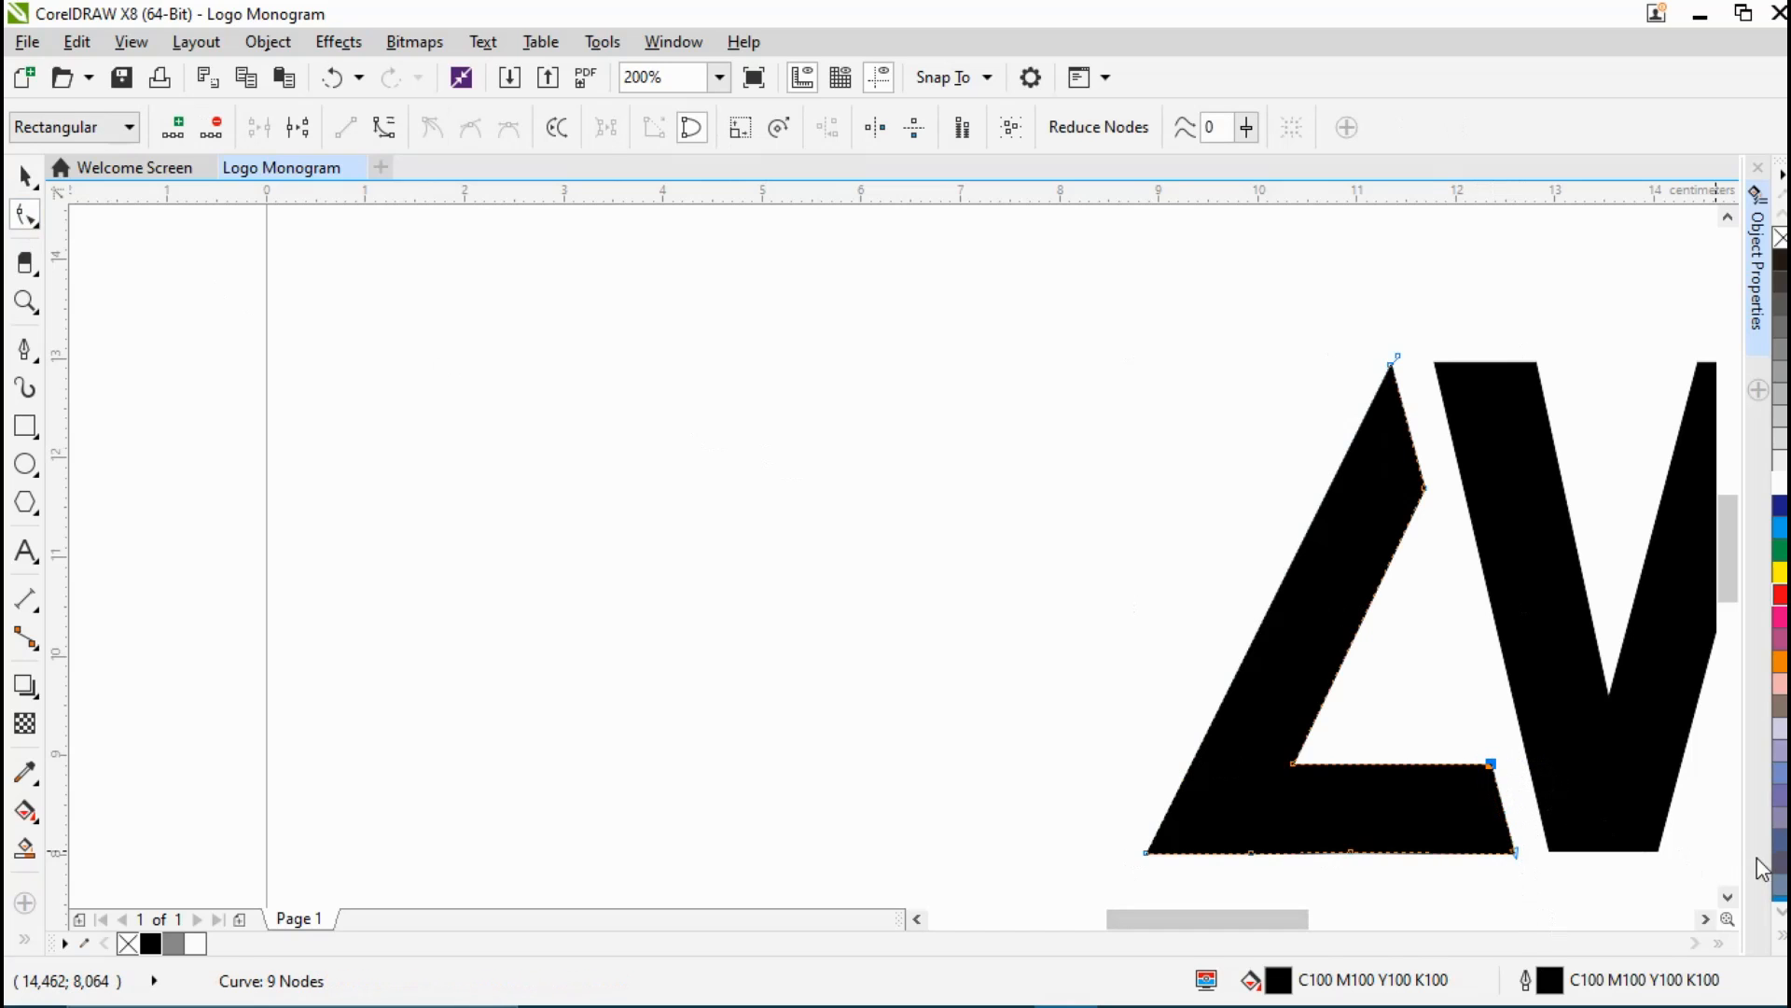
{"action": "left_click", "coordinate": [23, 179]}
{"action": "left_click", "coordinate": [287, 272]}
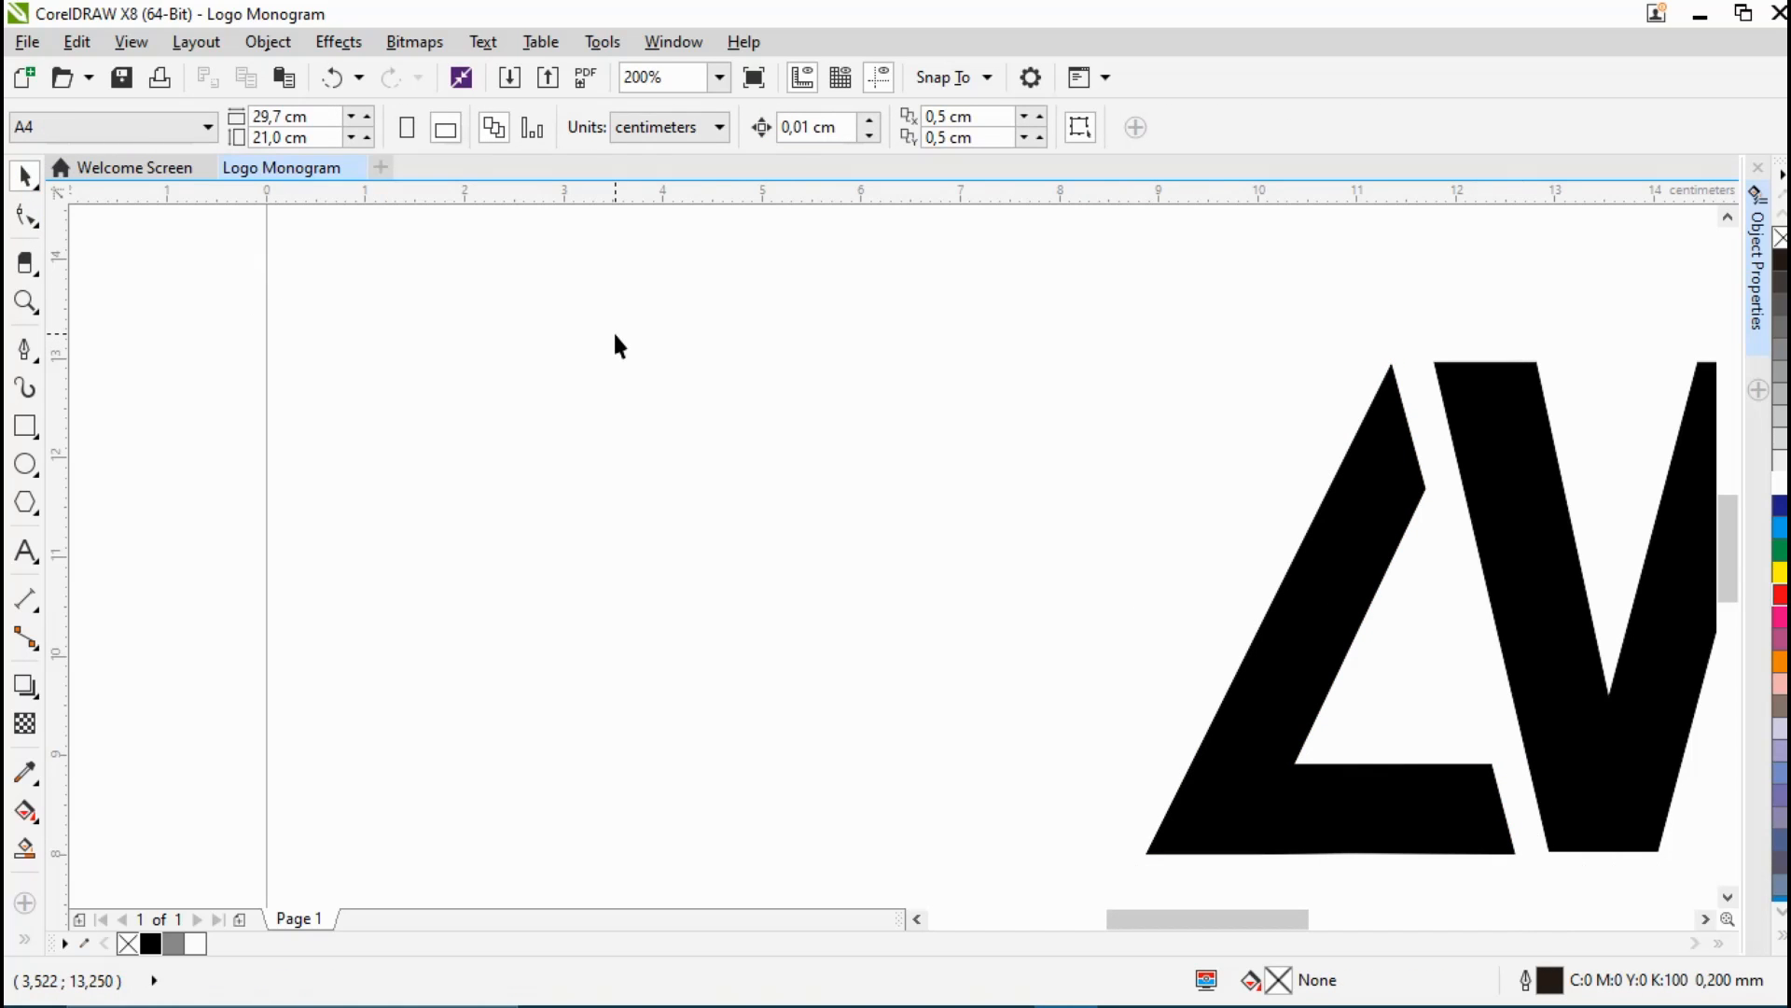
Step: Delete the two extra nodes along the A's bottom edge
{"action": "left_click", "coordinate": [1465, 829]}
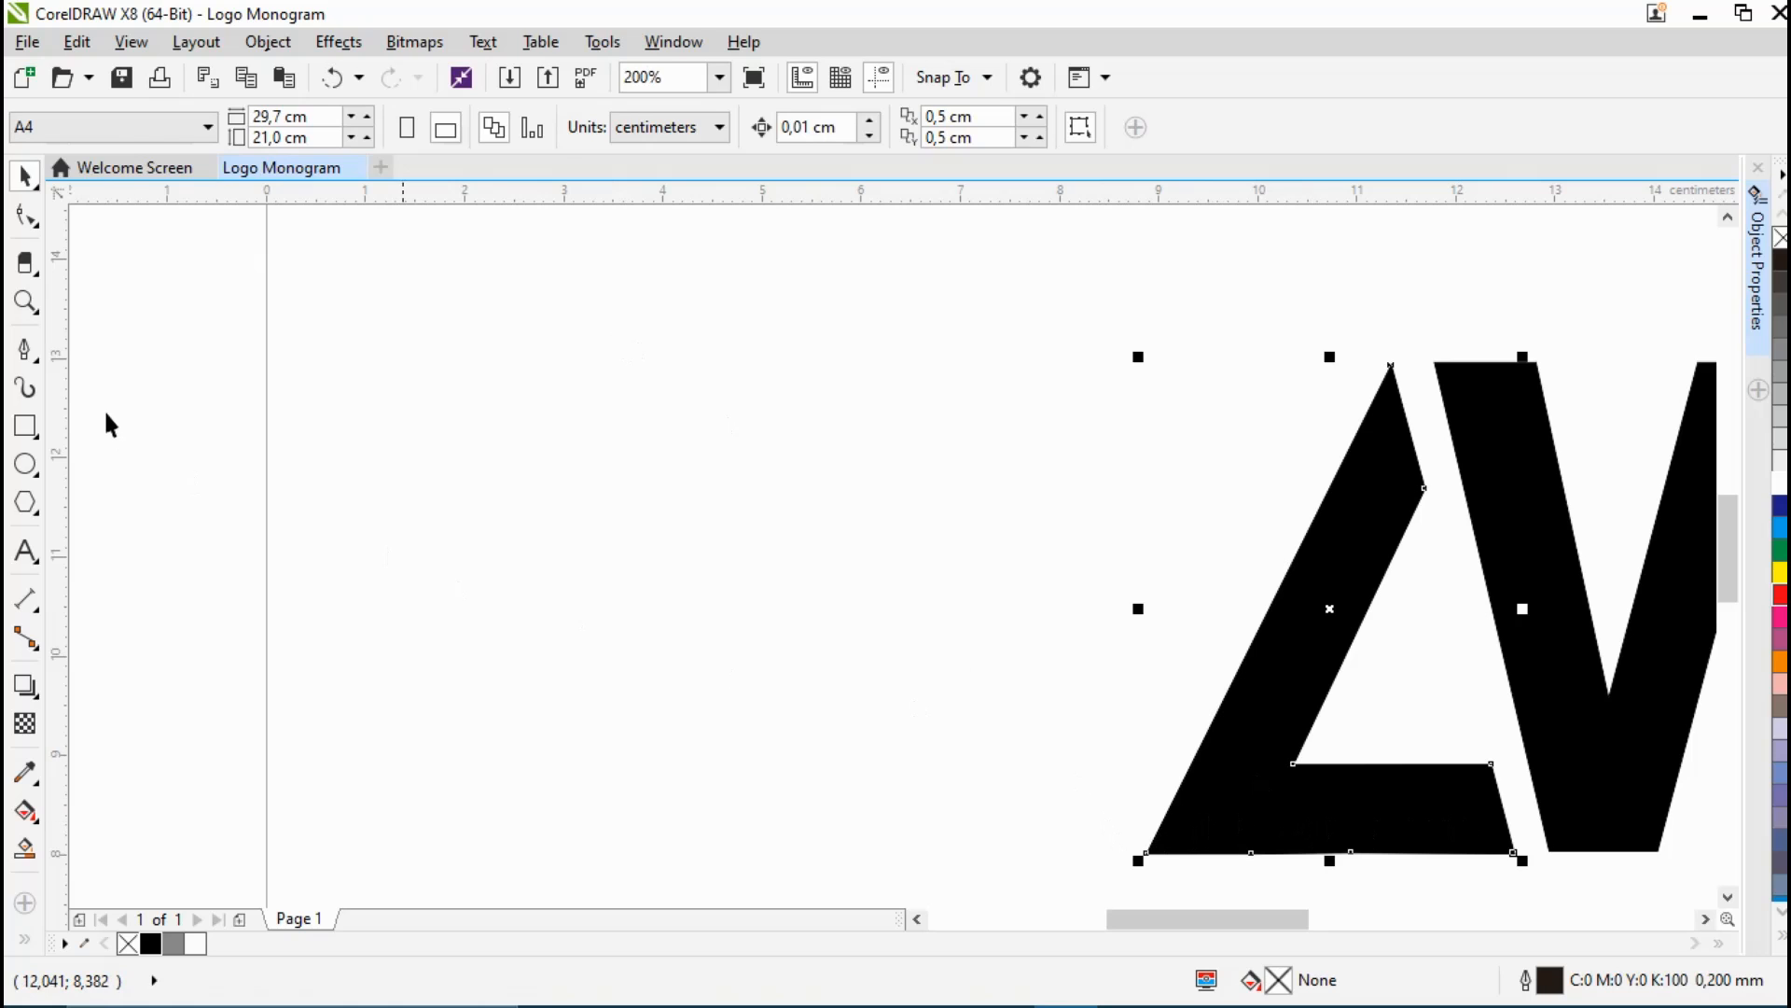
{"action": "left_click", "coordinate": [20, 220]}
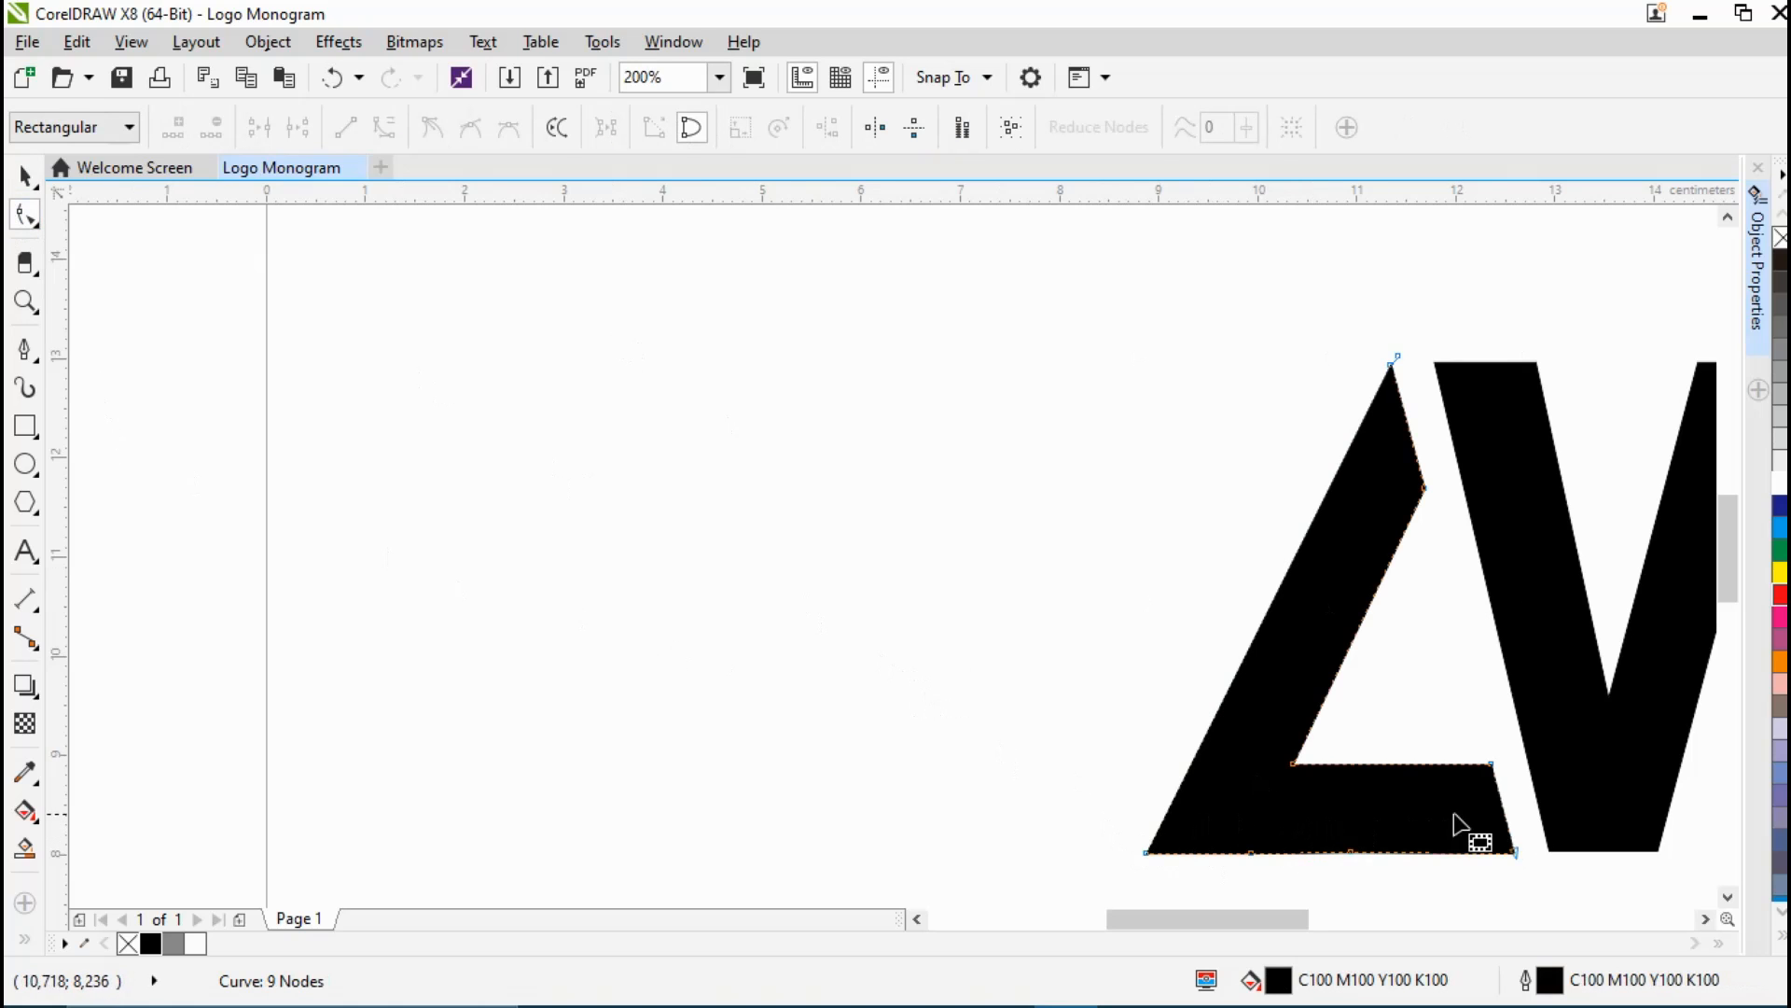
{"action": "scroll", "coordinate": [1493, 828], "scroll_direction": "up", "scroll_amount": 2}
{"action": "left_click", "coordinate": [1515, 826]}
{"action": "left_click_drag", "start_coordinate": [1501, 814], "coordinate": [1503, 808]}
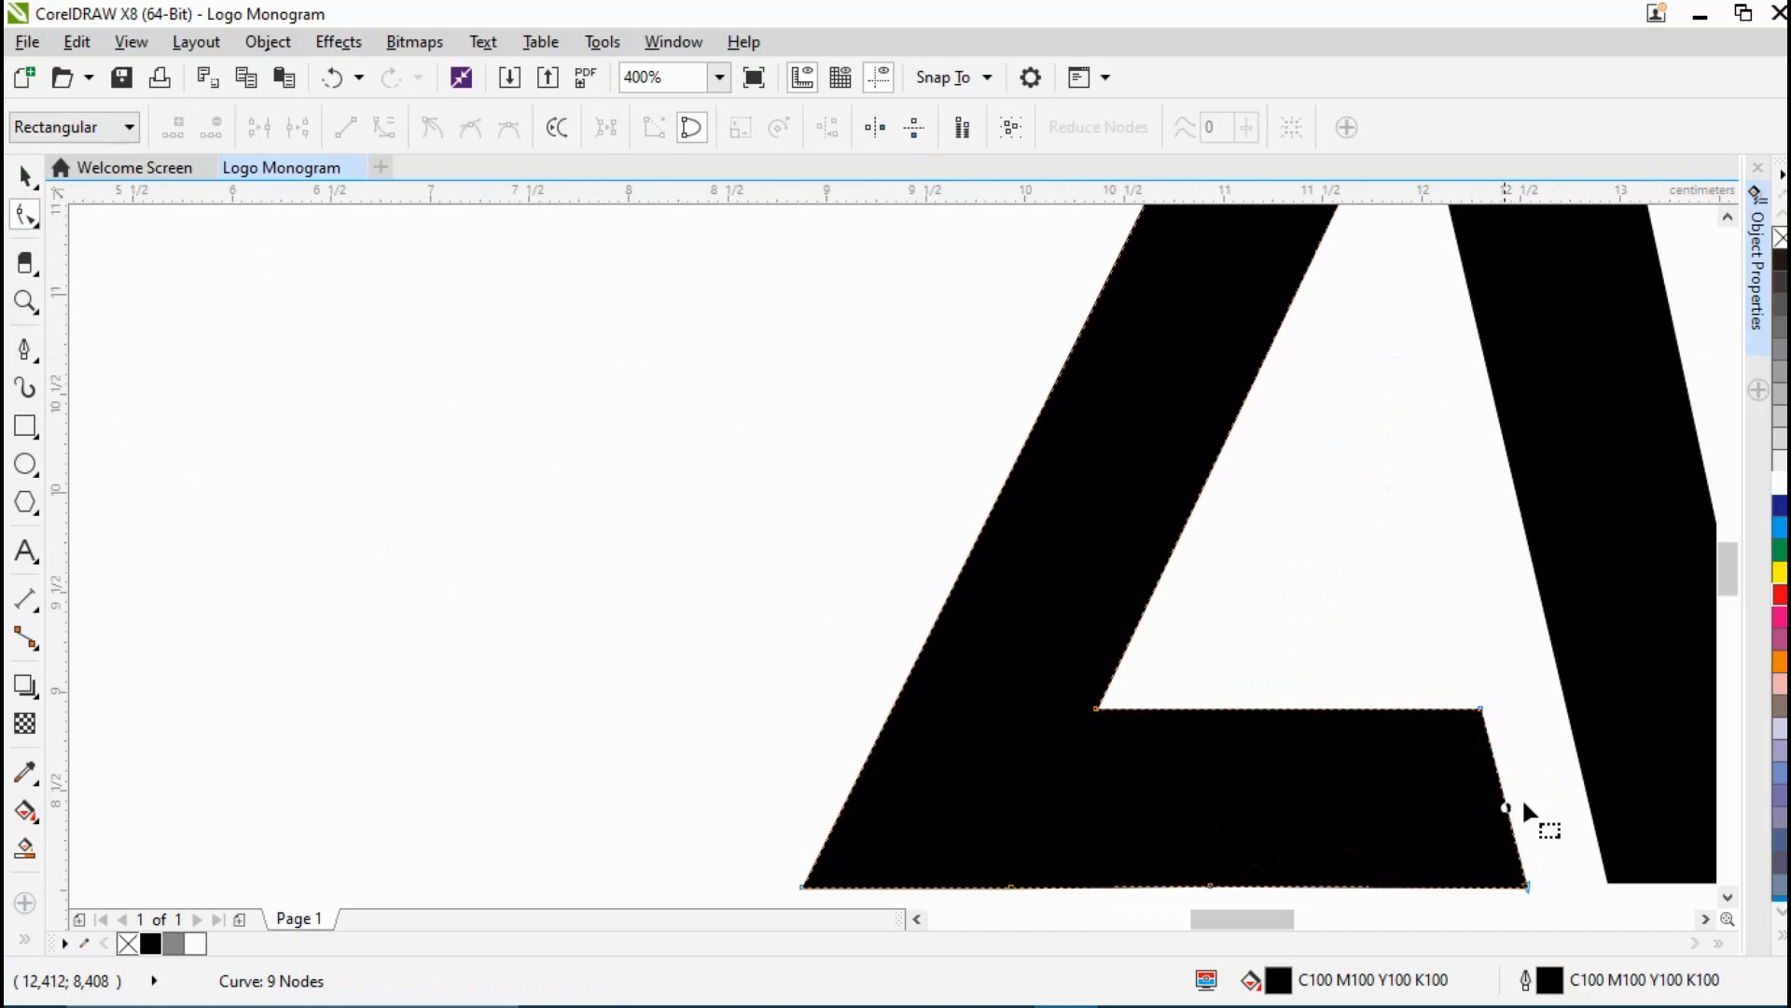
{"action": "left_click", "coordinate": [1210, 884]}
{"action": "right_click", "coordinate": [1210, 884]}
{"action": "left_click", "coordinate": [1283, 477]}
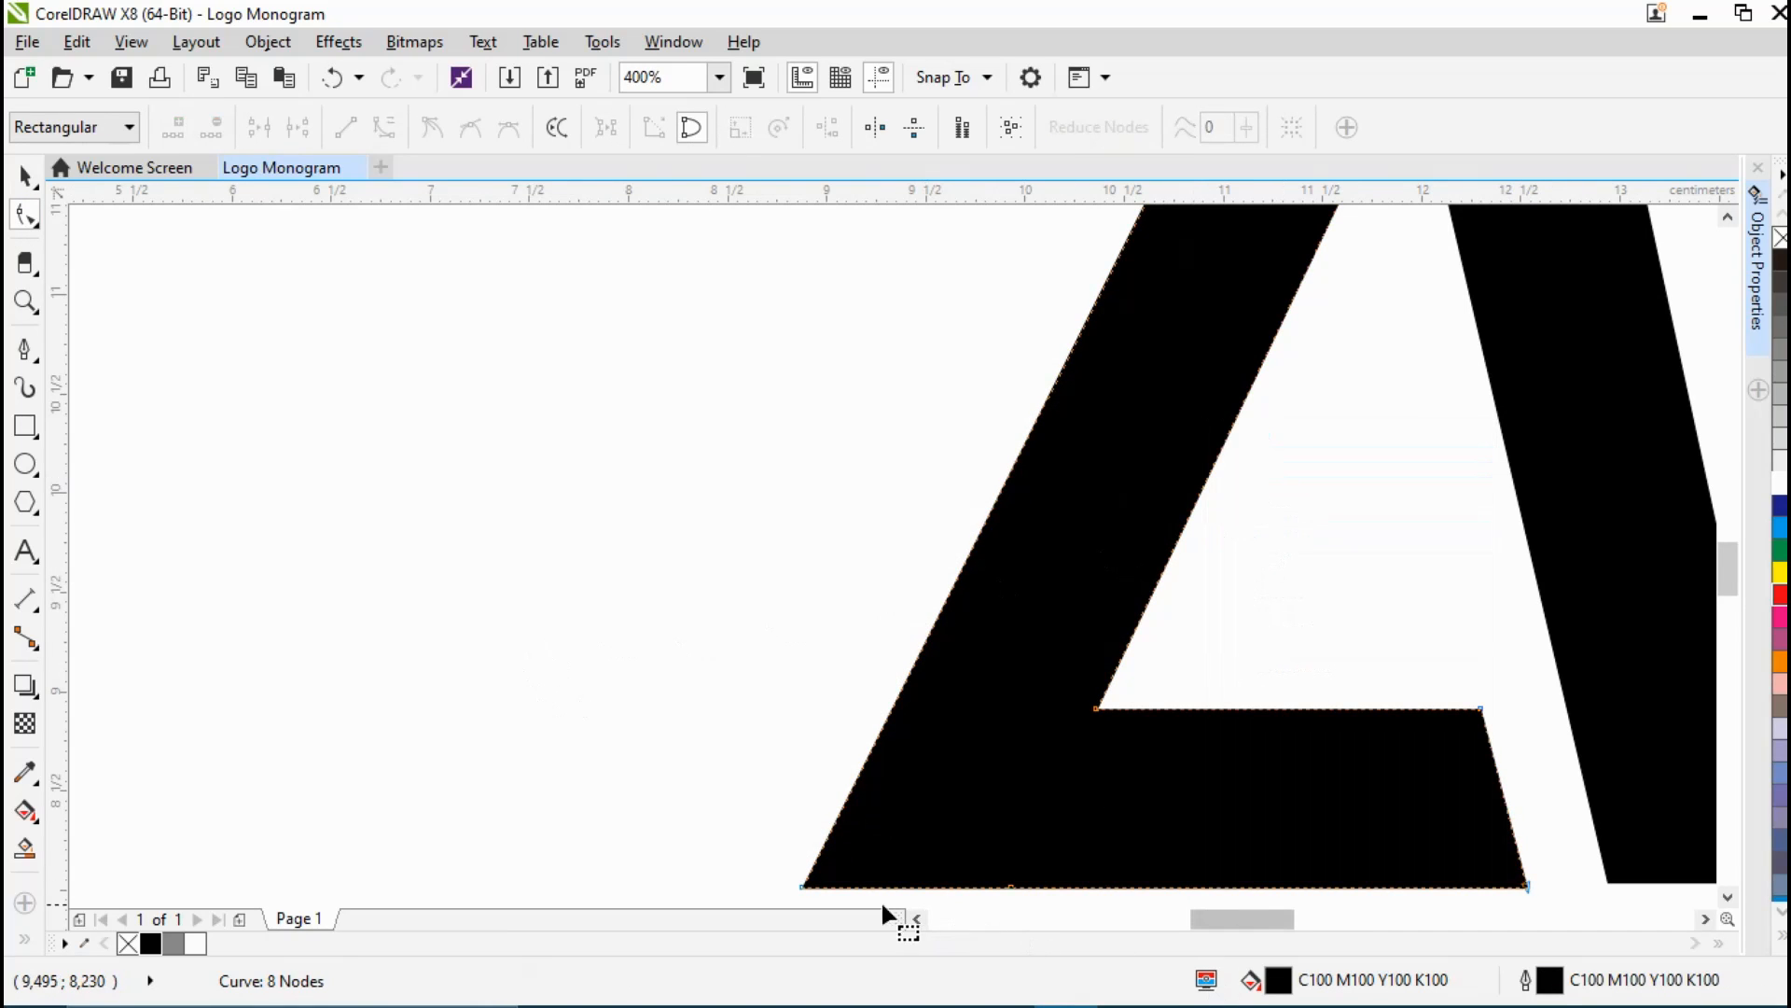
{"action": "left_click", "coordinate": [1011, 886]}
{"action": "right_click", "coordinate": [1011, 886]}
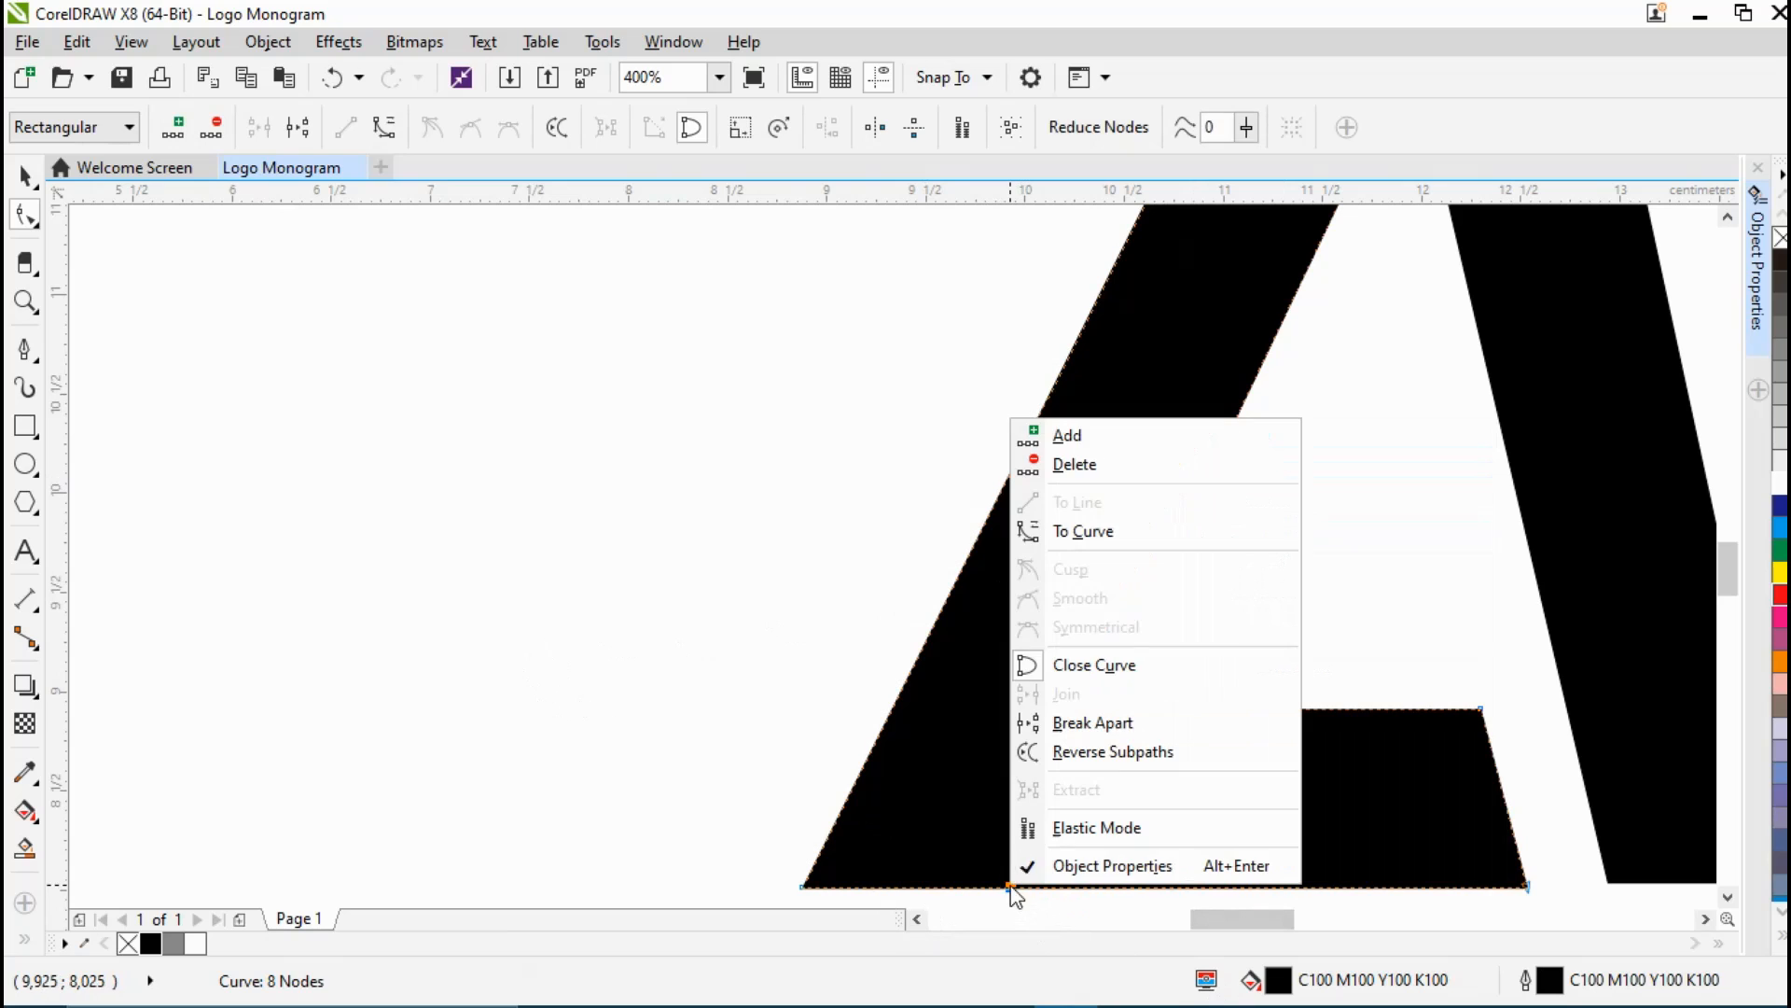
{"action": "left_click", "coordinate": [1107, 467]}
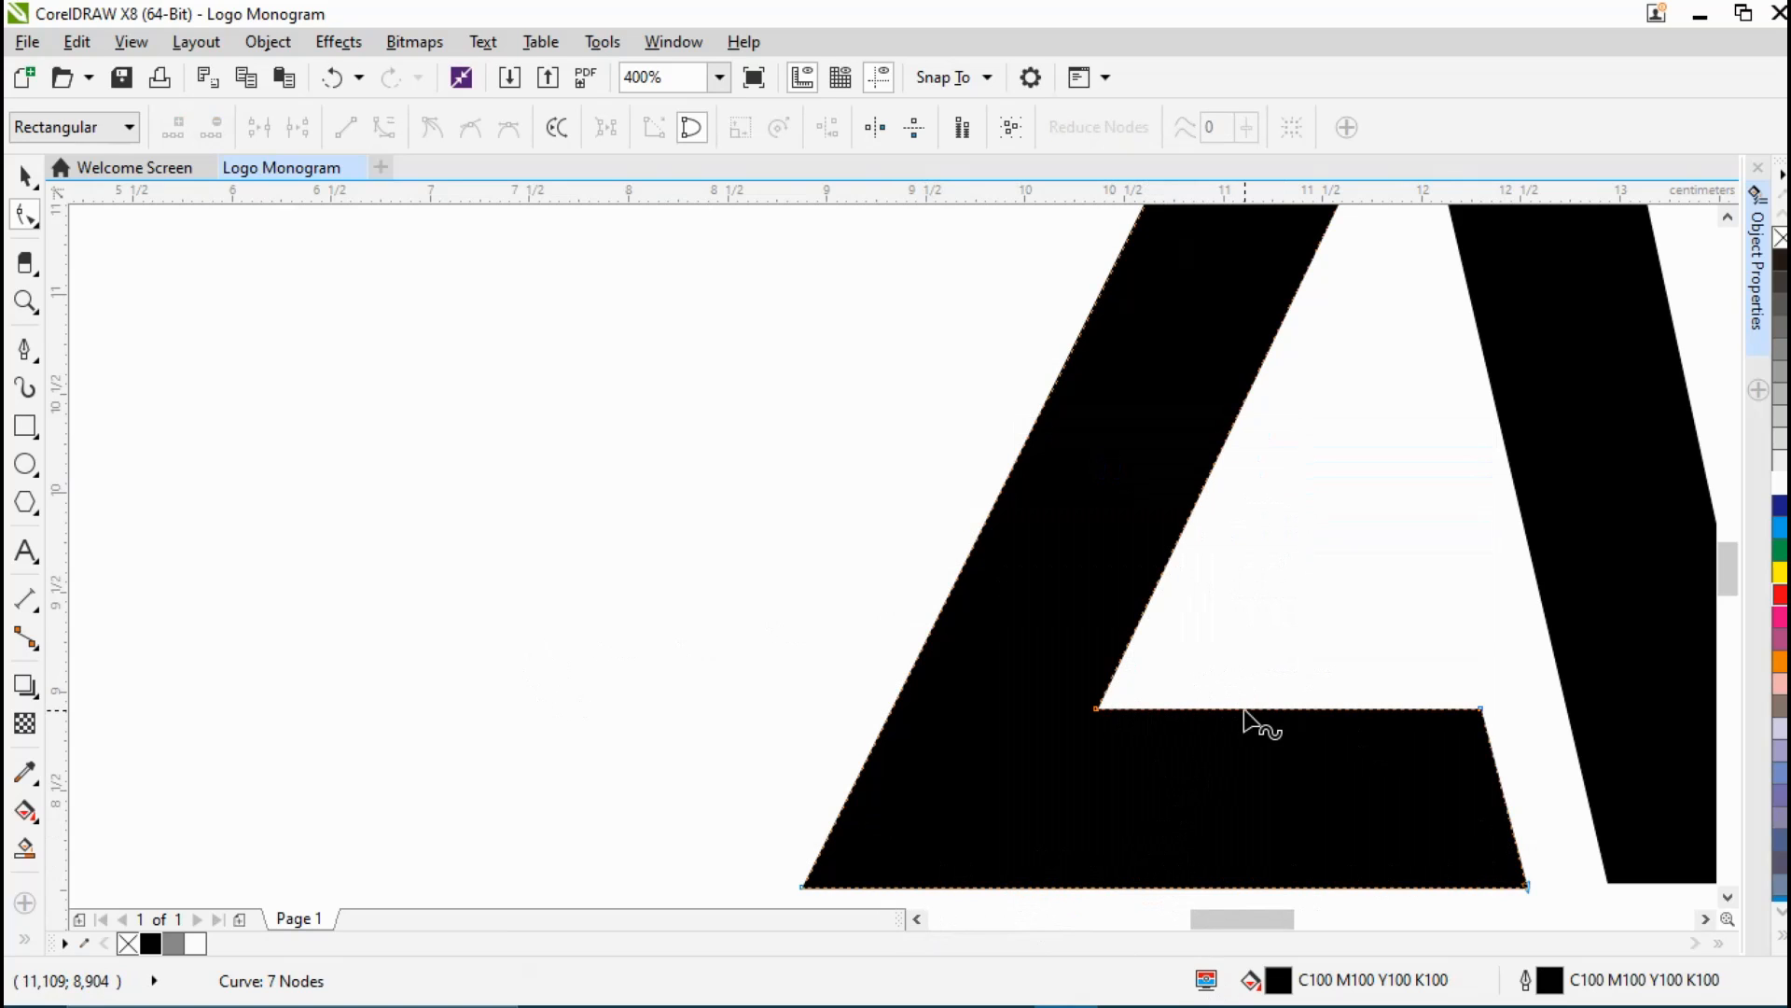
Step: Lower the two upper corner nodes of the A's foot by about 0.09 cm to thin it, keeping the edge level
{"action": "left_click_drag", "start_coordinate": [1092, 711], "coordinate": [1087, 726]}
{"action": "left_click_drag", "start_coordinate": [1481, 711], "coordinate": [1482, 728]}
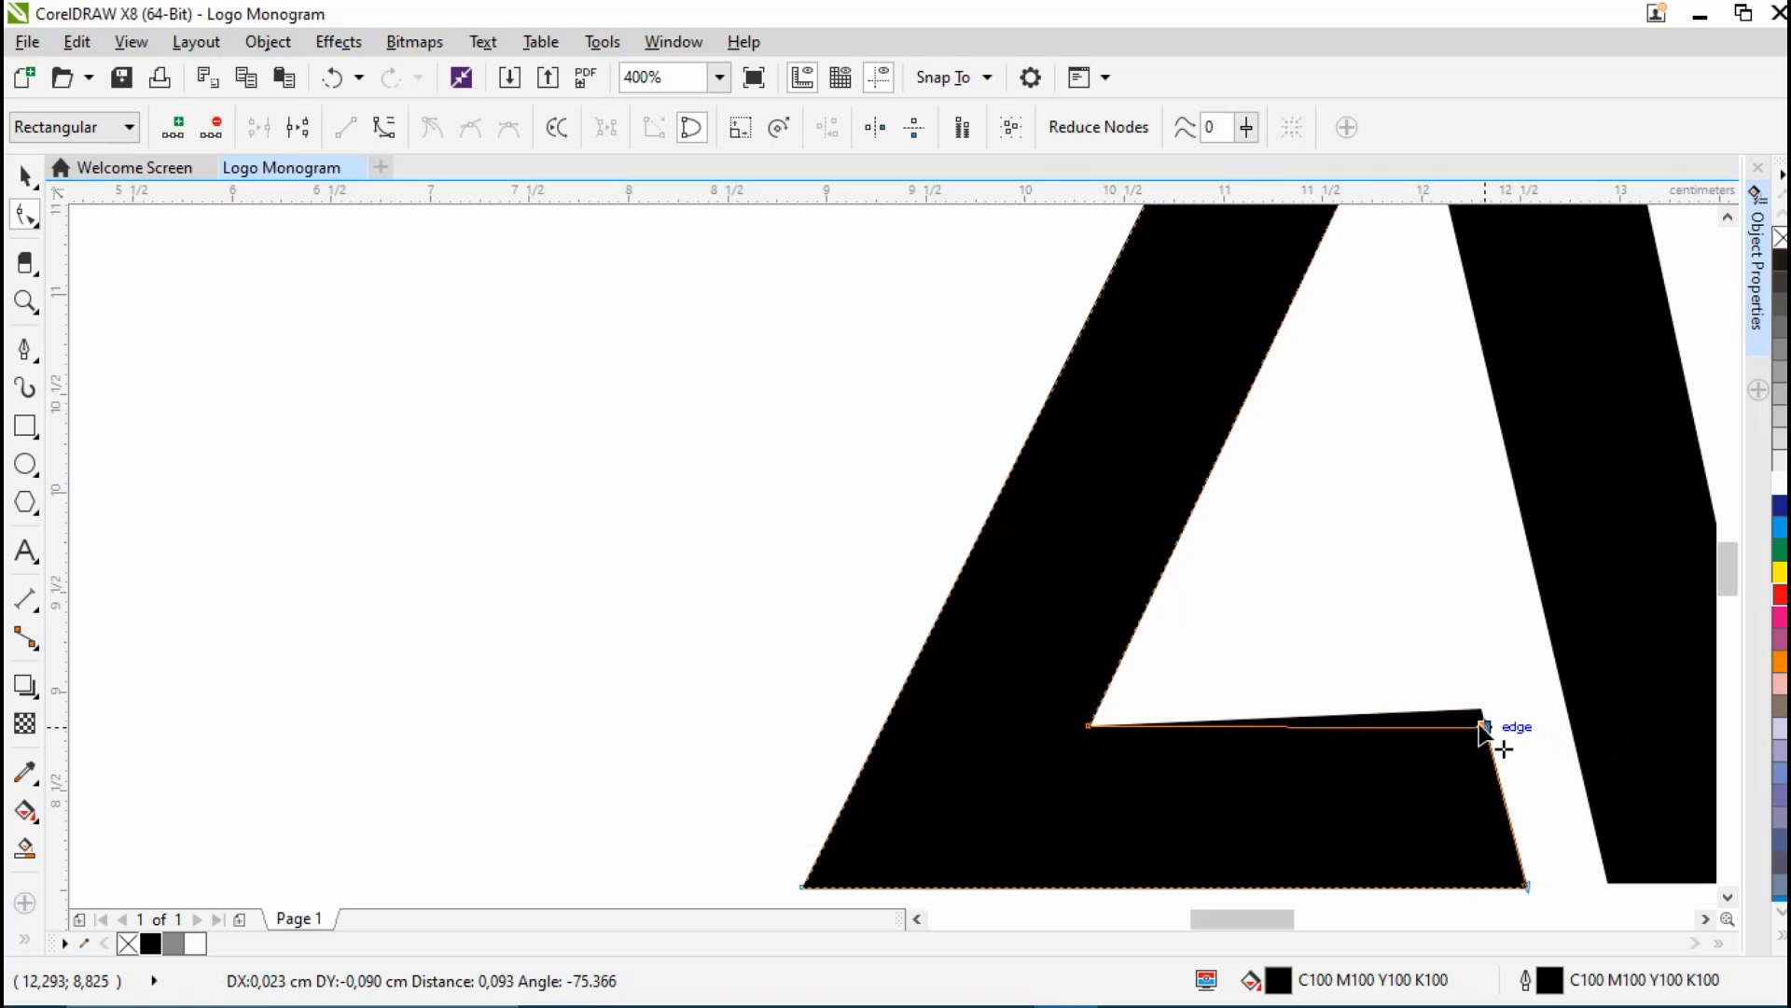
{"action": "mouse_move", "coordinate": [1482, 729]}
{"action": "left_mouse_down"}
{"action": "mouse_move", "coordinate": [1484, 642]}
{"action": "mouse_move", "coordinate": [1501, 720]}
{"action": "left_mouse_up"}
{"action": "scroll", "coordinate": [1479, 730], "scroll_direction": "up", "scroll_amount": 2}
{"action": "scroll", "coordinate": [1451, 749], "scroll_direction": "down", "scroll_amount": 1}
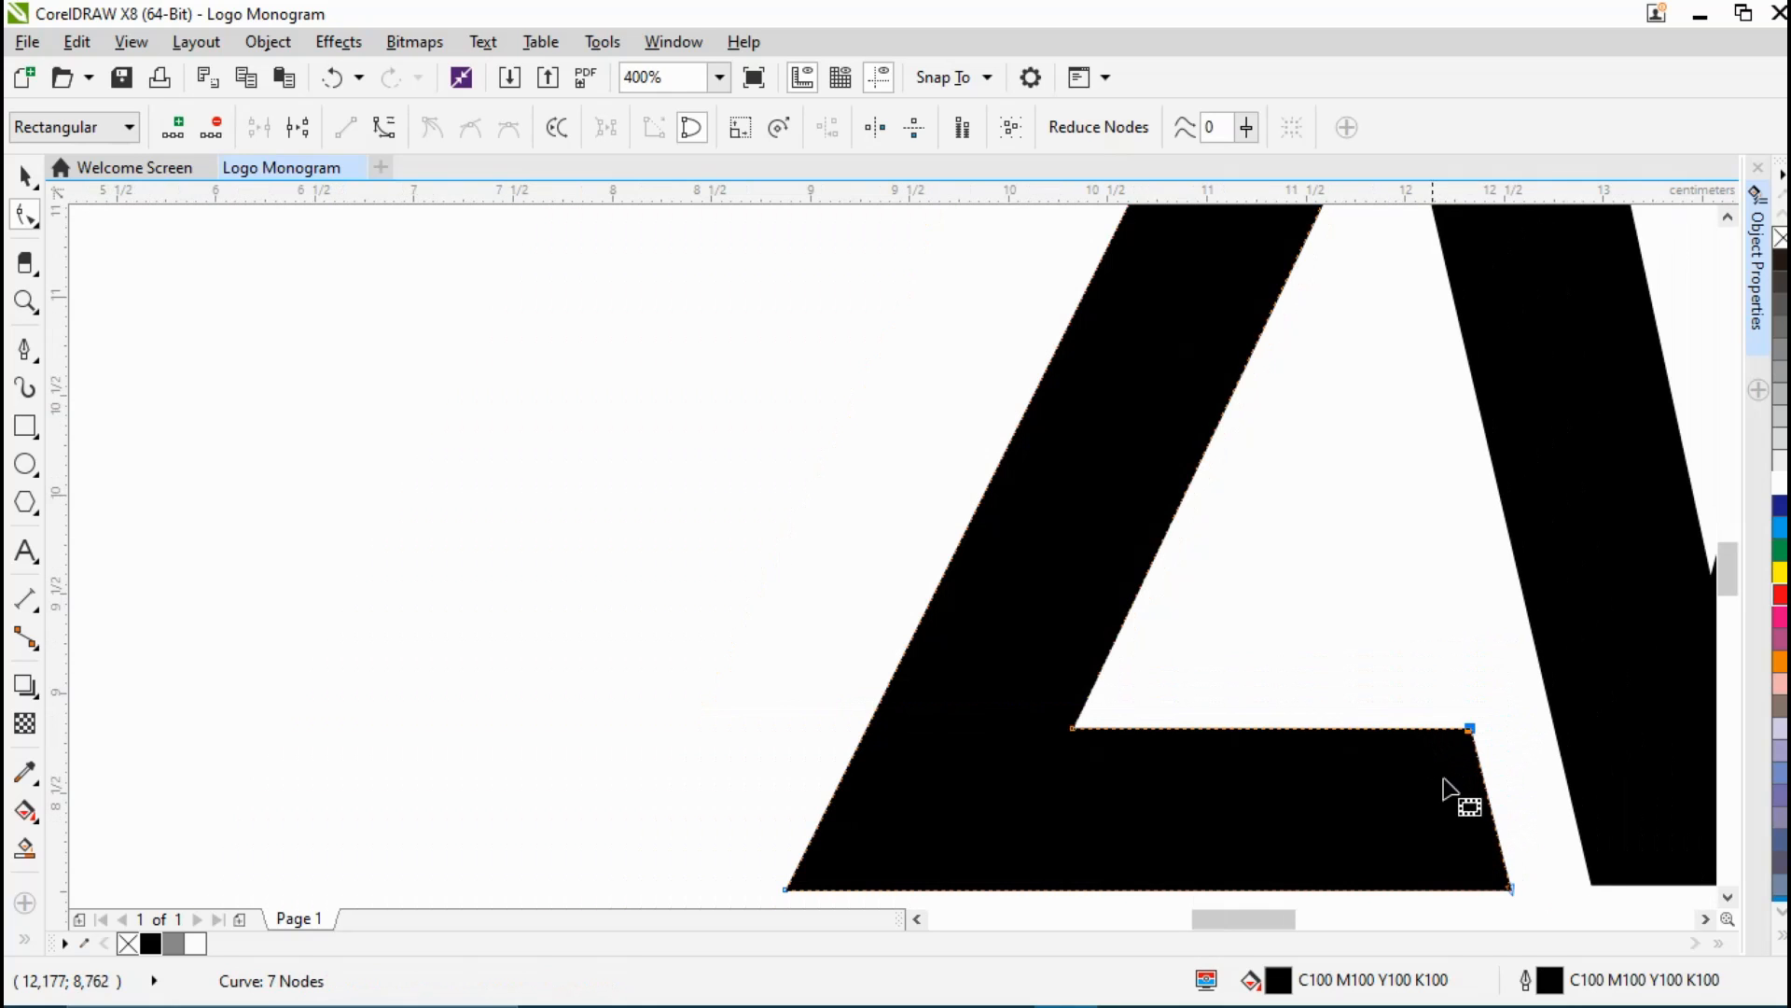
{"action": "scroll", "coordinate": [1166, 644], "scroll_direction": "down", "scroll_amount": 1}
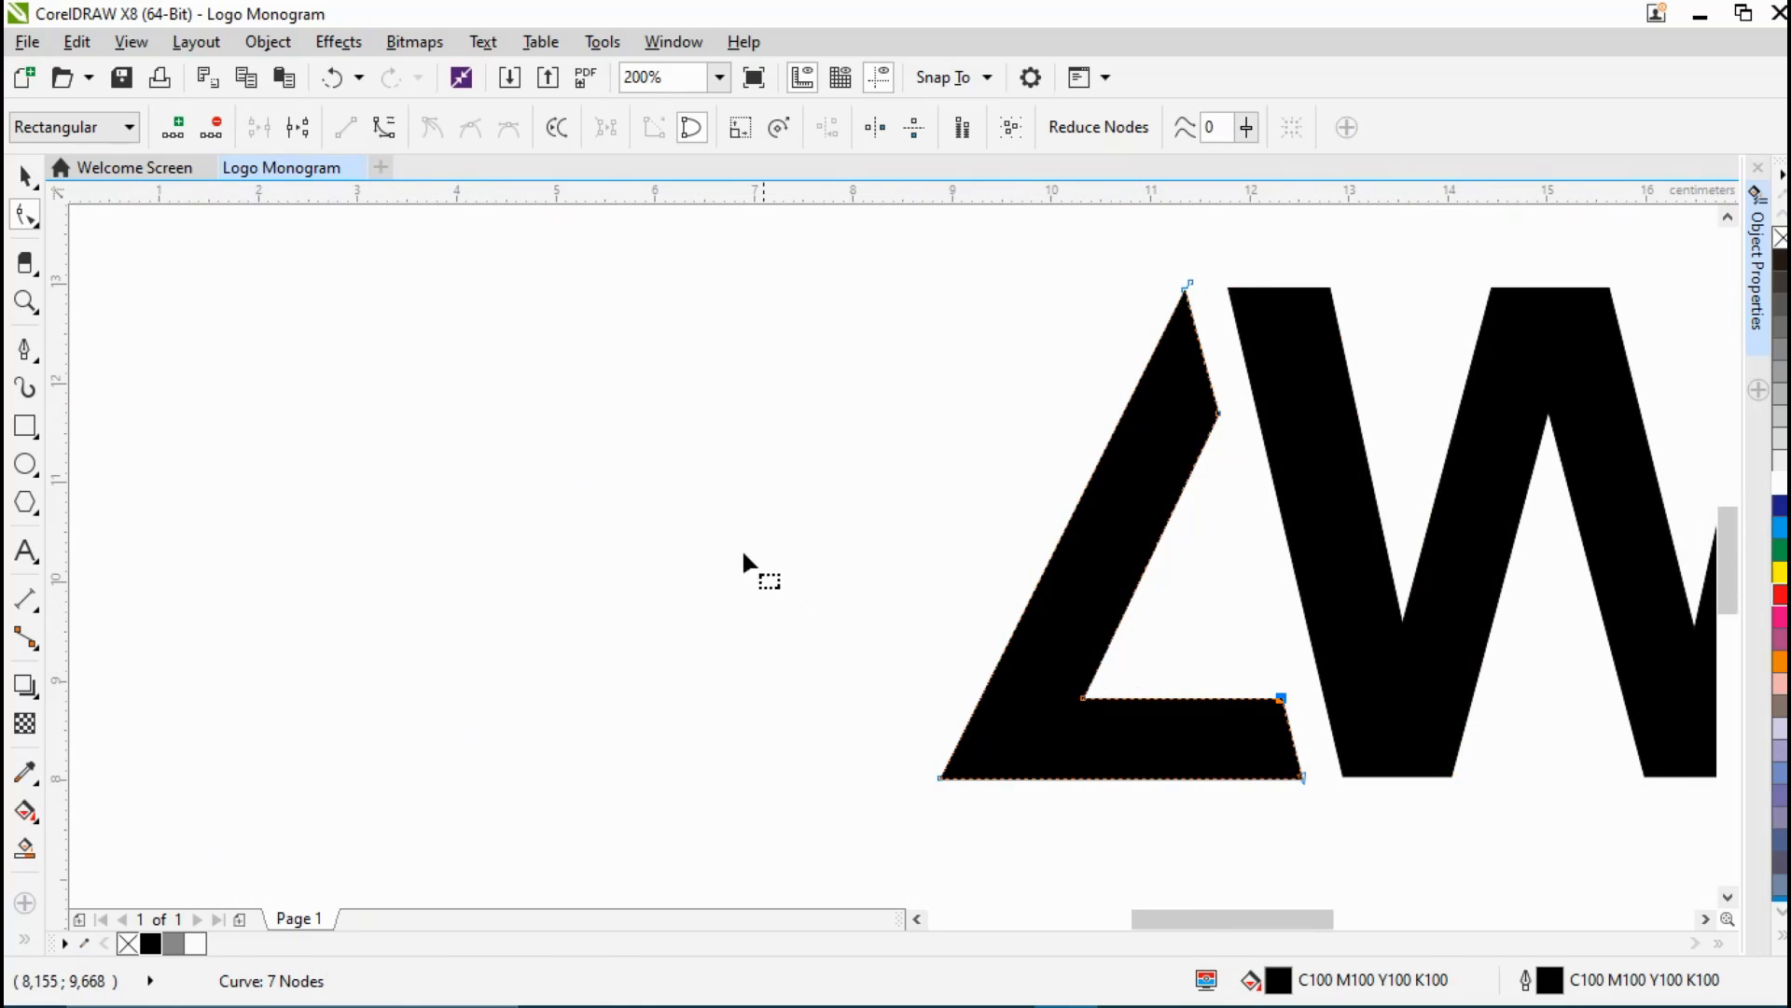
Step: Try to shift the slanted end edge of the A's foot slightly inward, then undo that move
{"action": "scroll", "coordinate": [1235, 704], "scroll_direction": "up", "scroll_amount": 1}
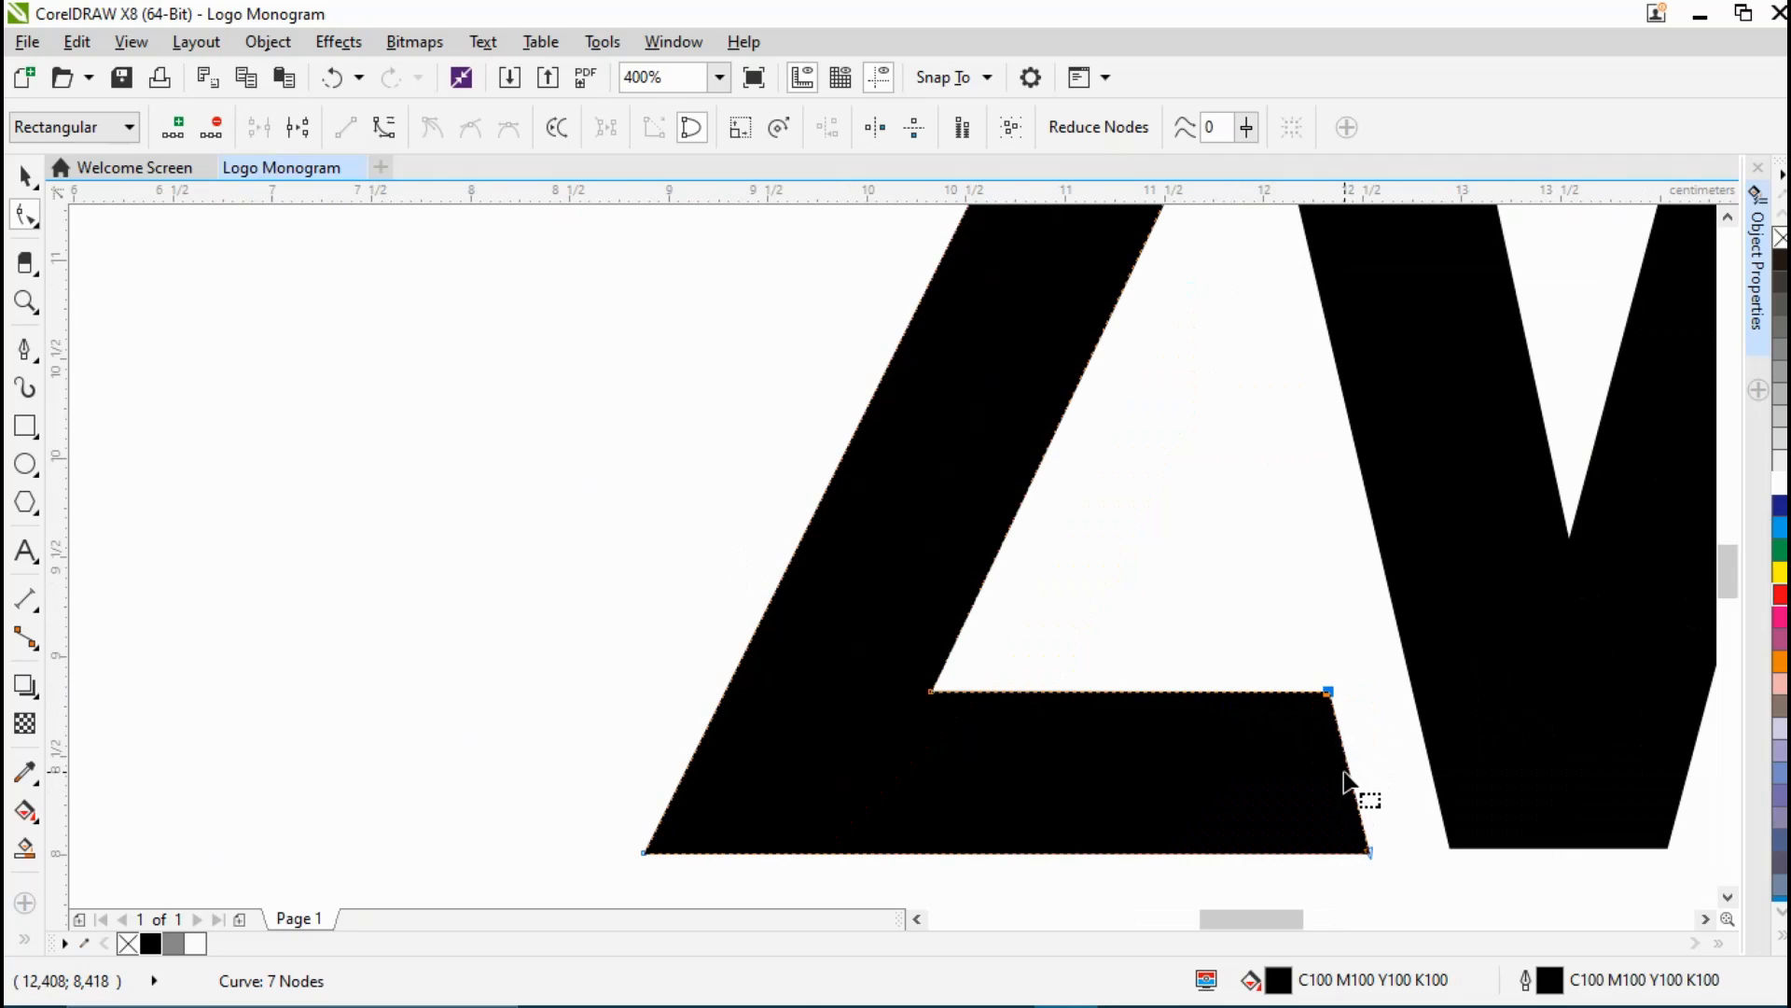
{"action": "left_click", "coordinate": [1348, 766]}
{"action": "mouse_move", "coordinate": [1347, 766]}
{"action": "left_mouse_down"}
{"action": "mouse_move", "coordinate": [1341, 752]}
{"action": "mouse_move", "coordinate": [1348, 778]}
{"action": "mouse_move", "coordinate": [1319, 768]}
{"action": "mouse_move", "coordinate": [1359, 788]}
{"action": "mouse_move", "coordinate": [1343, 764]}
{"action": "left_mouse_up"}
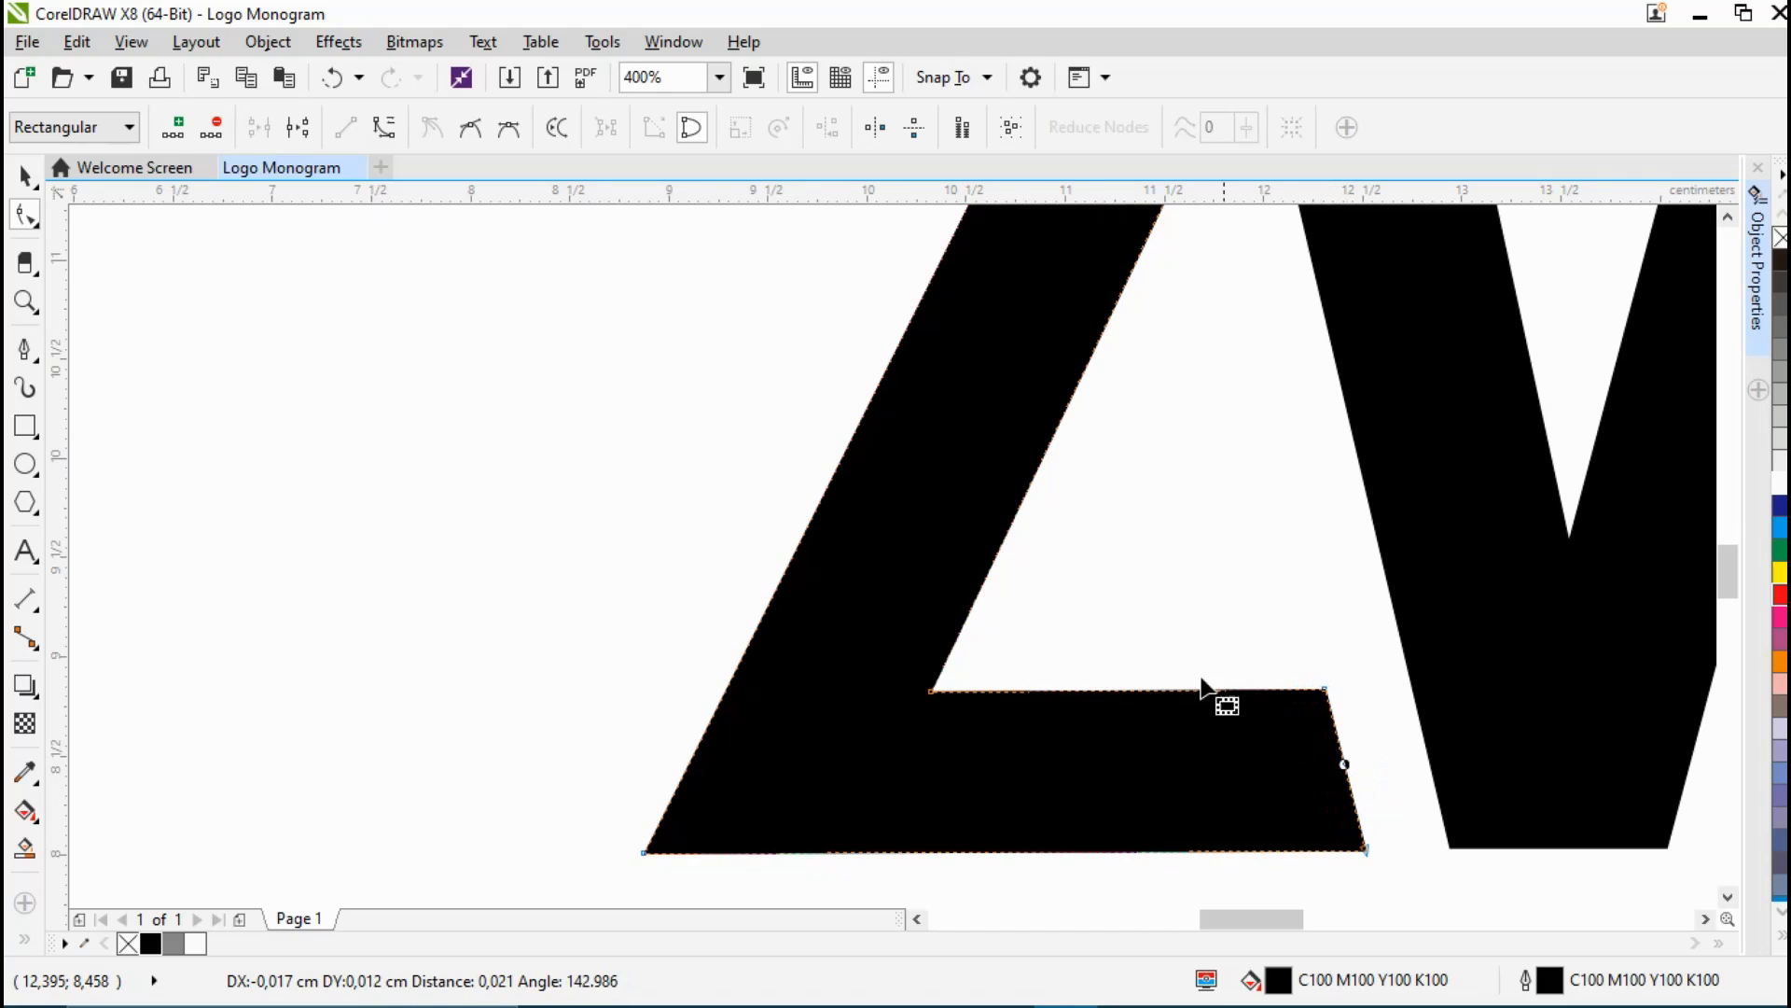
{"action": "left_click", "coordinate": [343, 86]}
Step: Shift the slanted end edge of the A's foot straight inward to widen its gap to the W, then deselect the A
{"action": "scroll", "coordinate": [1336, 804], "scroll_direction": "up", "scroll_amount": 1}
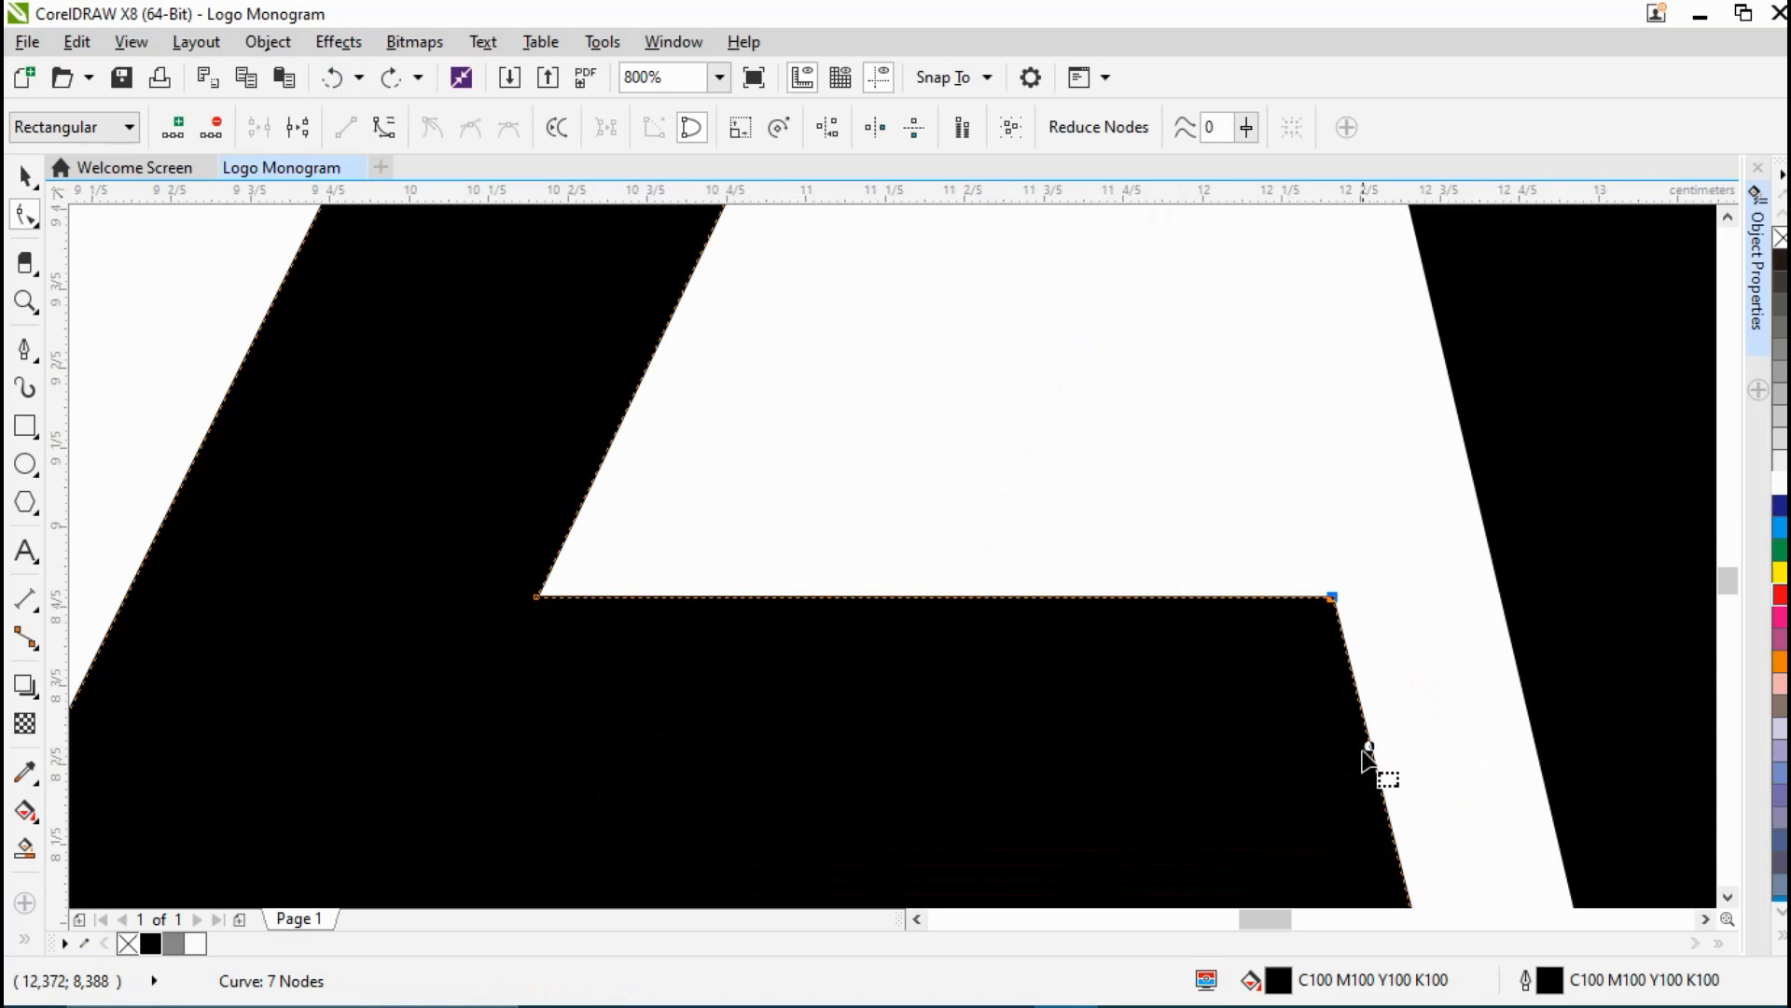
{"action": "left_click_drag", "start_coordinate": [1734, 593], "coordinate": [1733, 598]}
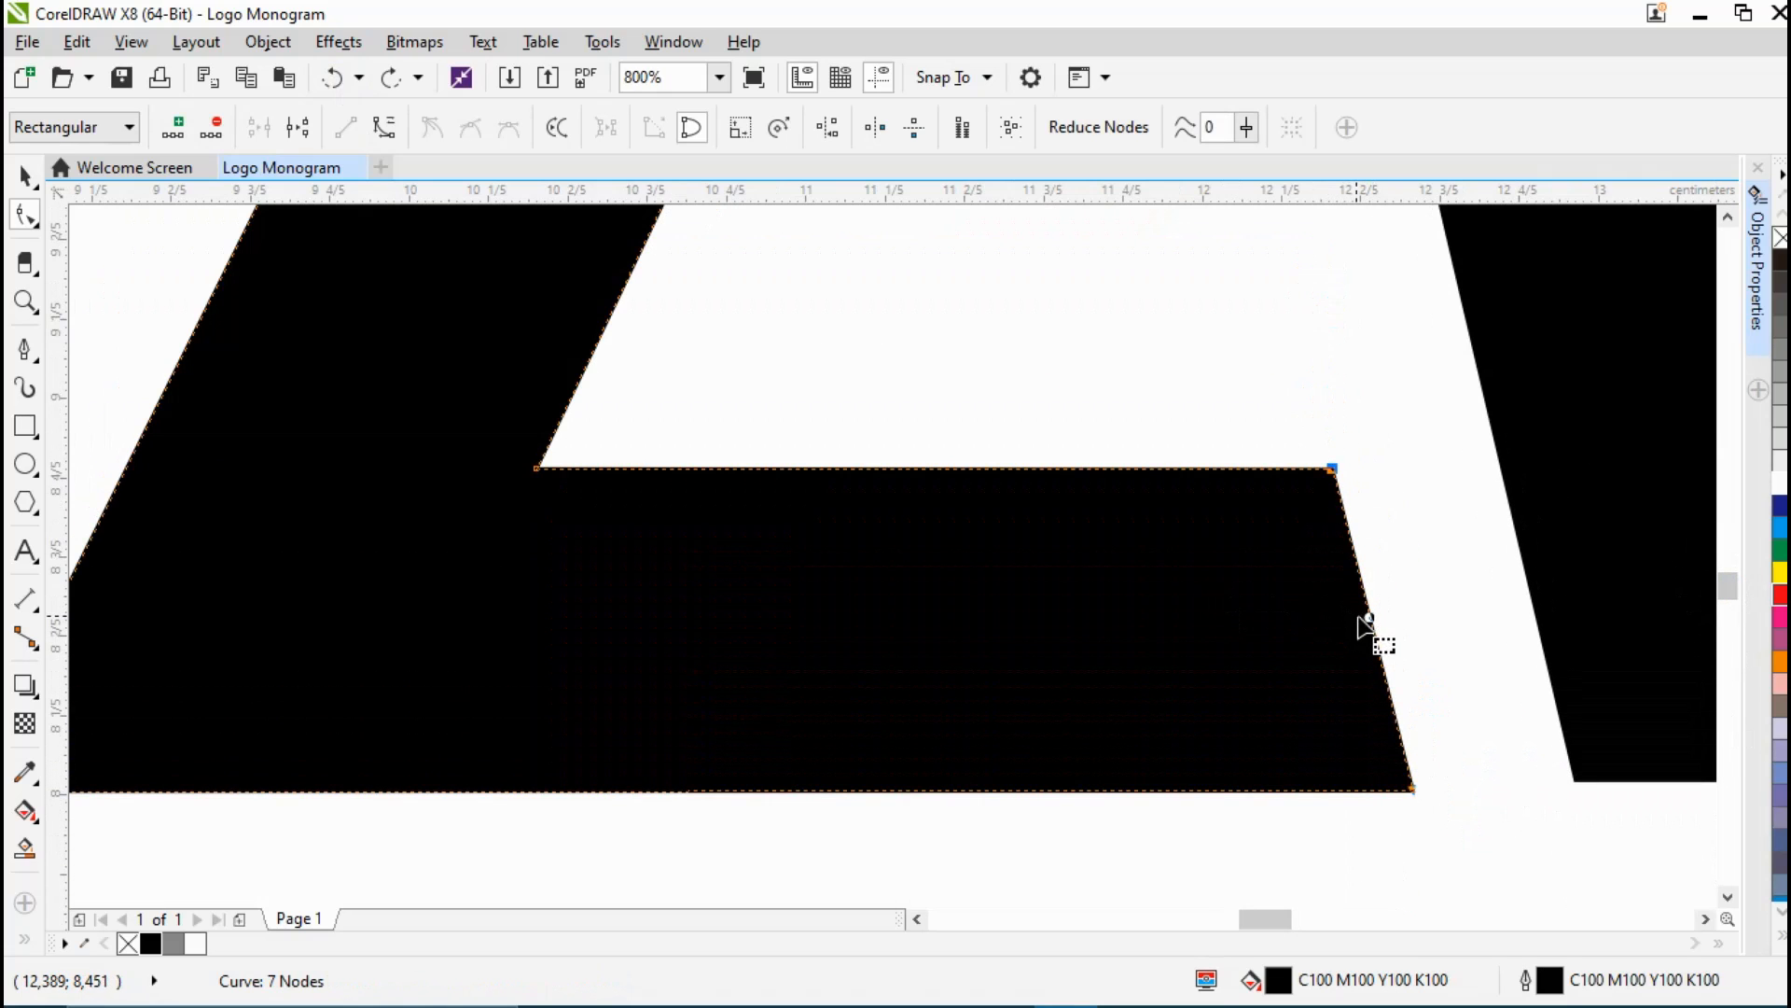
{"action": "left_click_drag", "start_coordinate": [1362, 616], "coordinate": [1346, 616]}
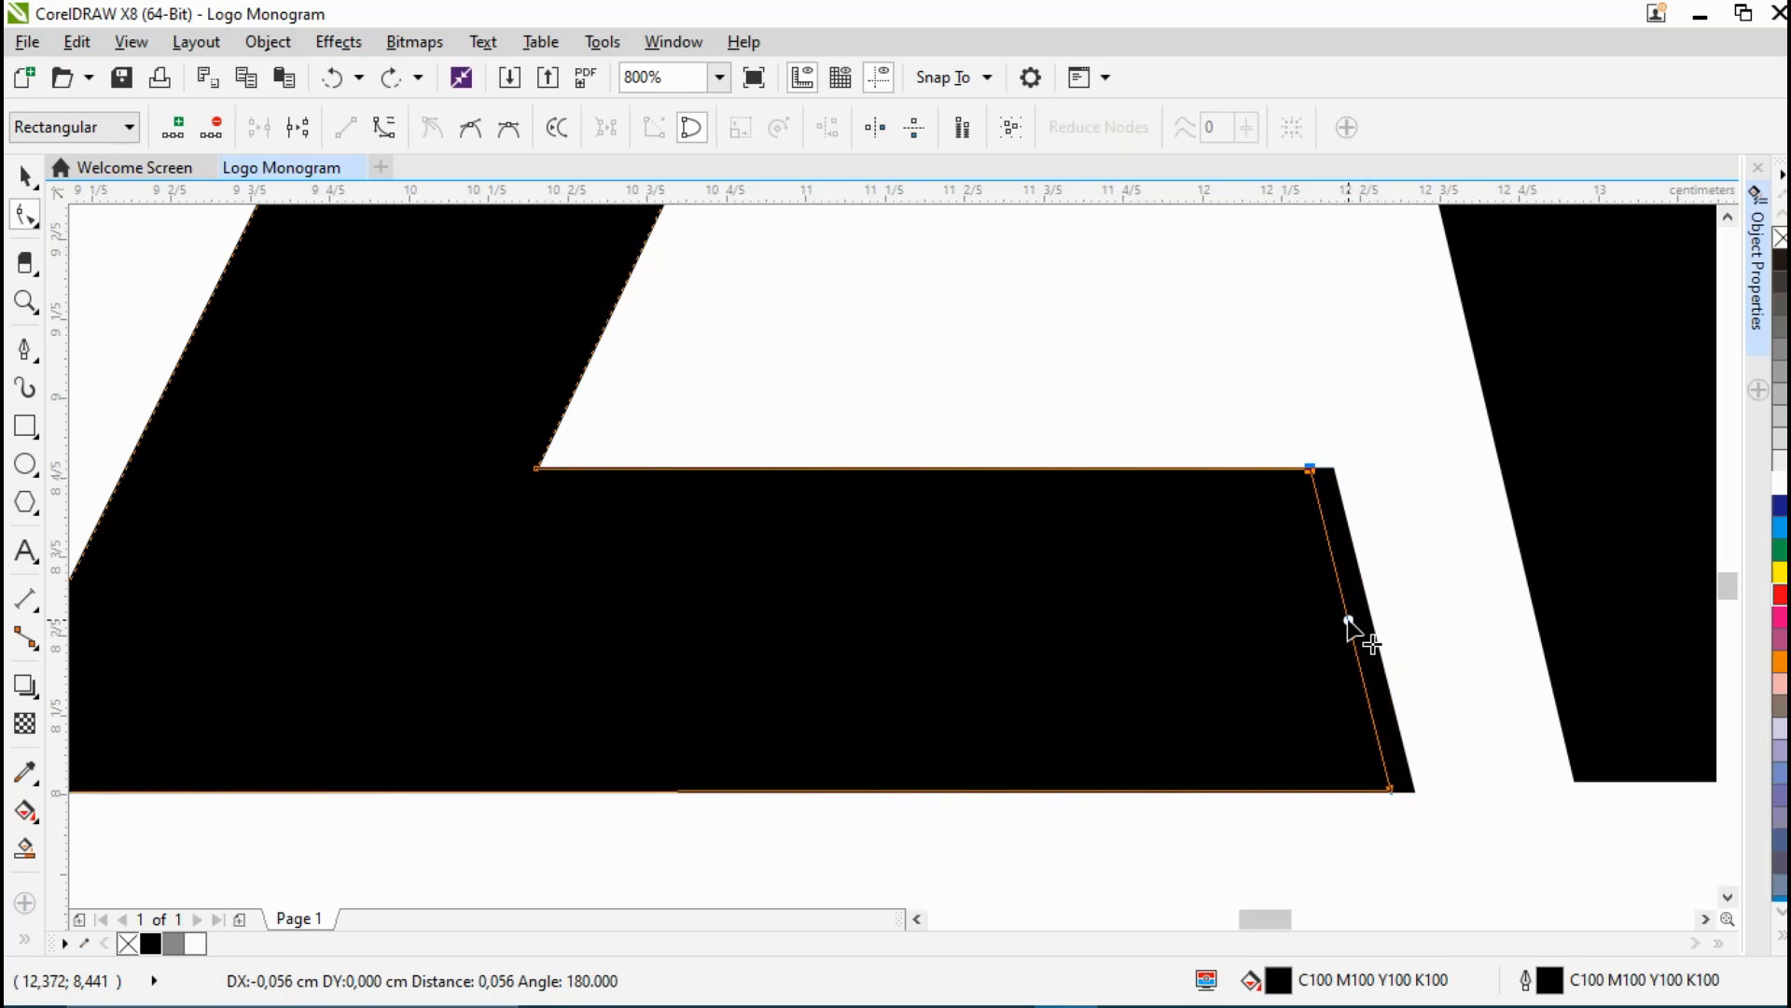
{"action": "left_click_drag", "start_coordinate": [1348, 620], "coordinate": [1341, 620]}
{"action": "scroll", "coordinate": [1340, 619], "scroll_direction": "down", "scroll_amount": 2}
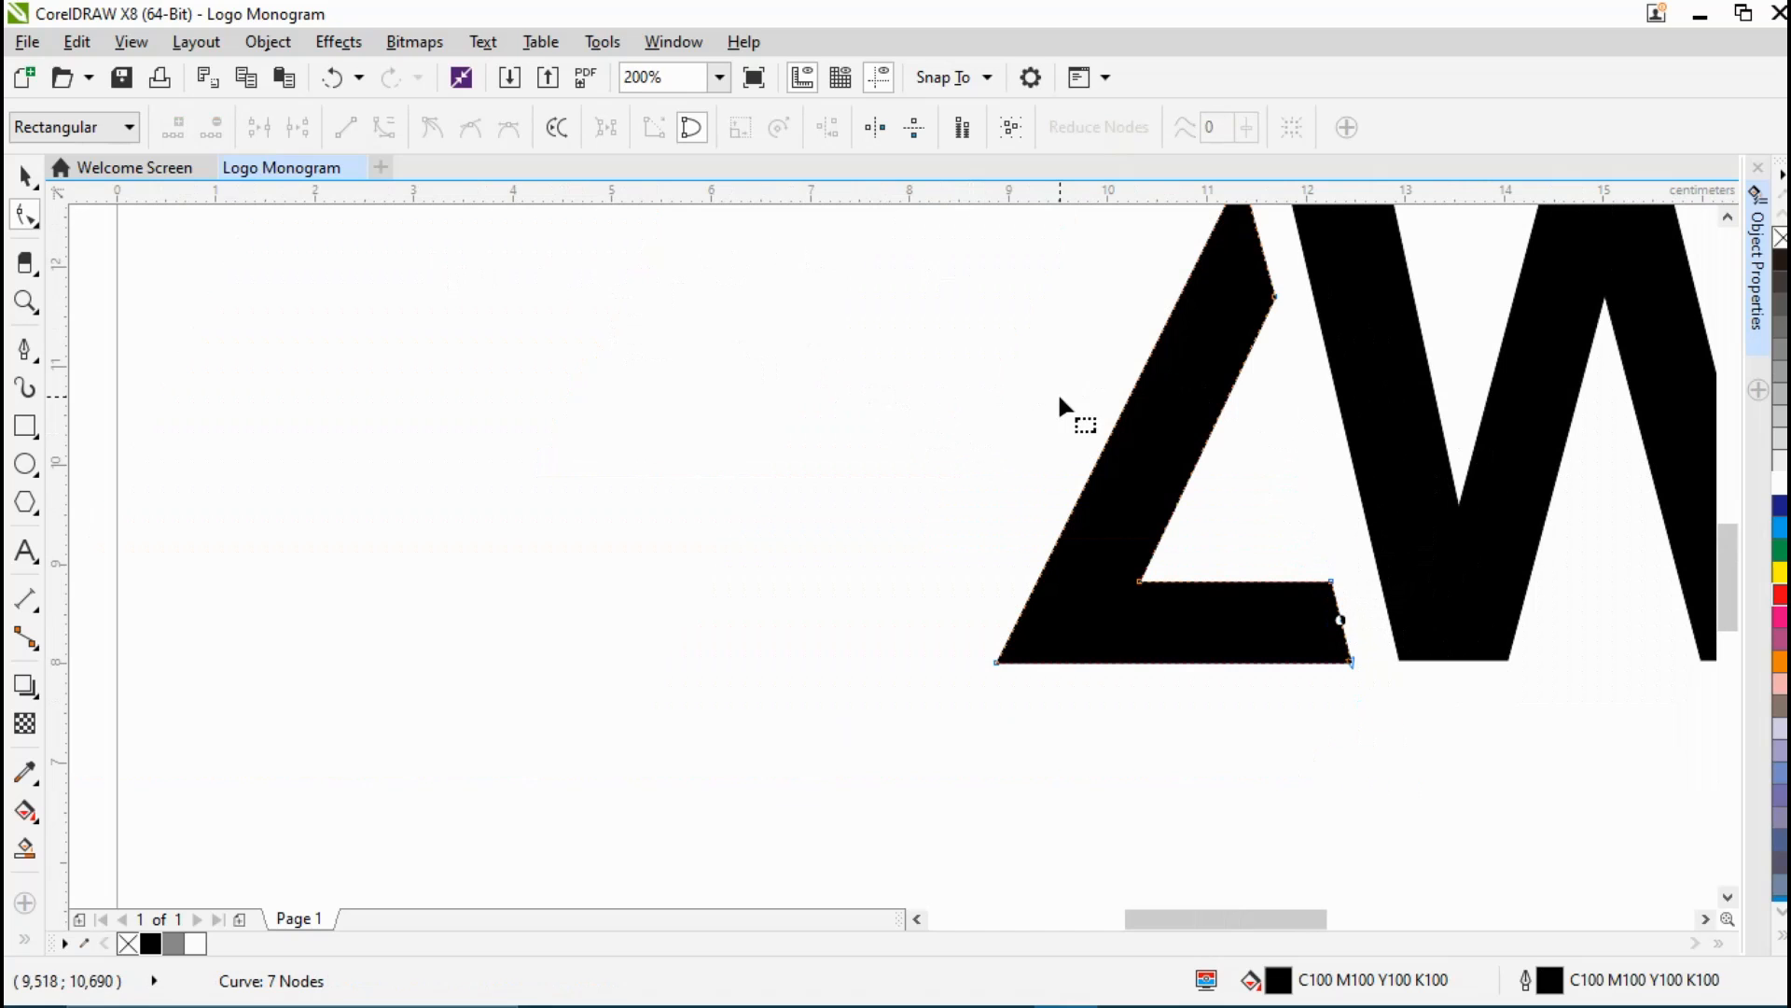
{"action": "left_click", "coordinate": [26, 176]}
{"action": "left_click", "coordinate": [511, 310]}
Step: Skew the P horizontally to follow the slope of the W's outer stroke, then nudge it slightly closer to the W
{"action": "scroll", "coordinate": [1060, 508], "scroll_direction": "down", "scroll_amount": 1}
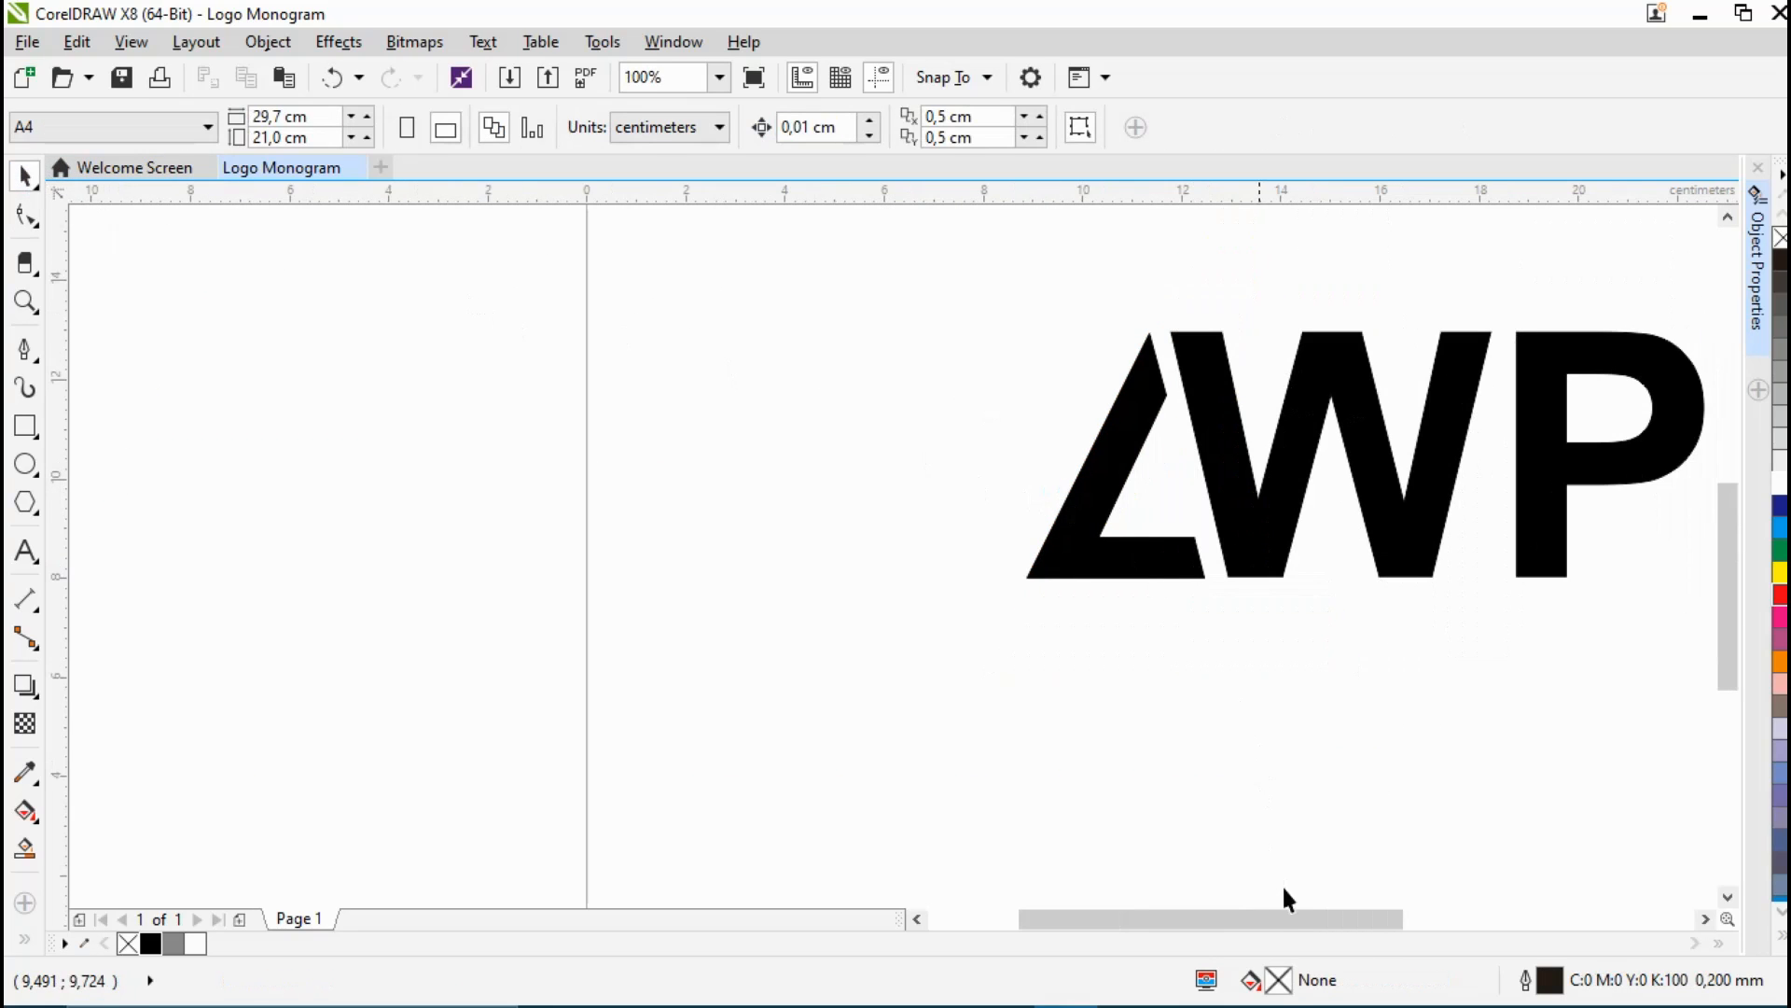
{"action": "left_click_drag", "start_coordinate": [1289, 919], "coordinate": [1343, 923]}
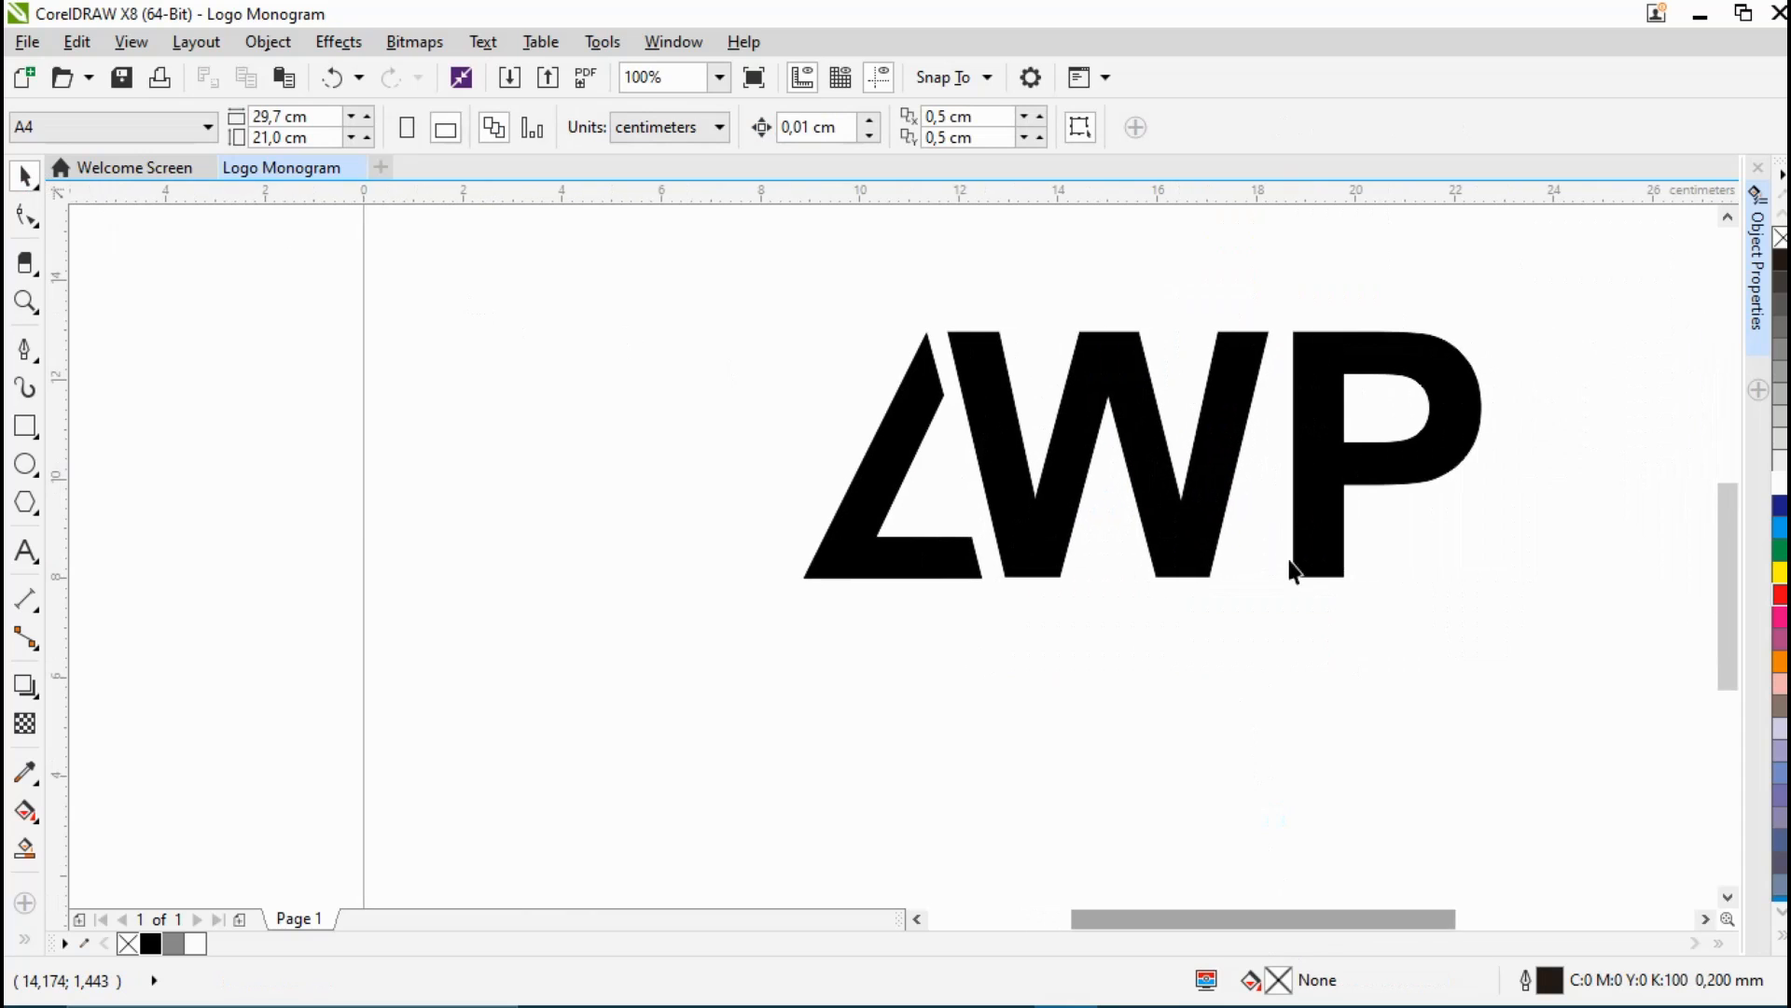
{"action": "scroll", "coordinate": [1300, 484], "scroll_direction": "up", "scroll_amount": 1}
{"action": "scroll", "coordinate": [1352, 439], "scroll_direction": "down", "scroll_amount": 1}
{"action": "left_click", "coordinate": [1361, 502]}
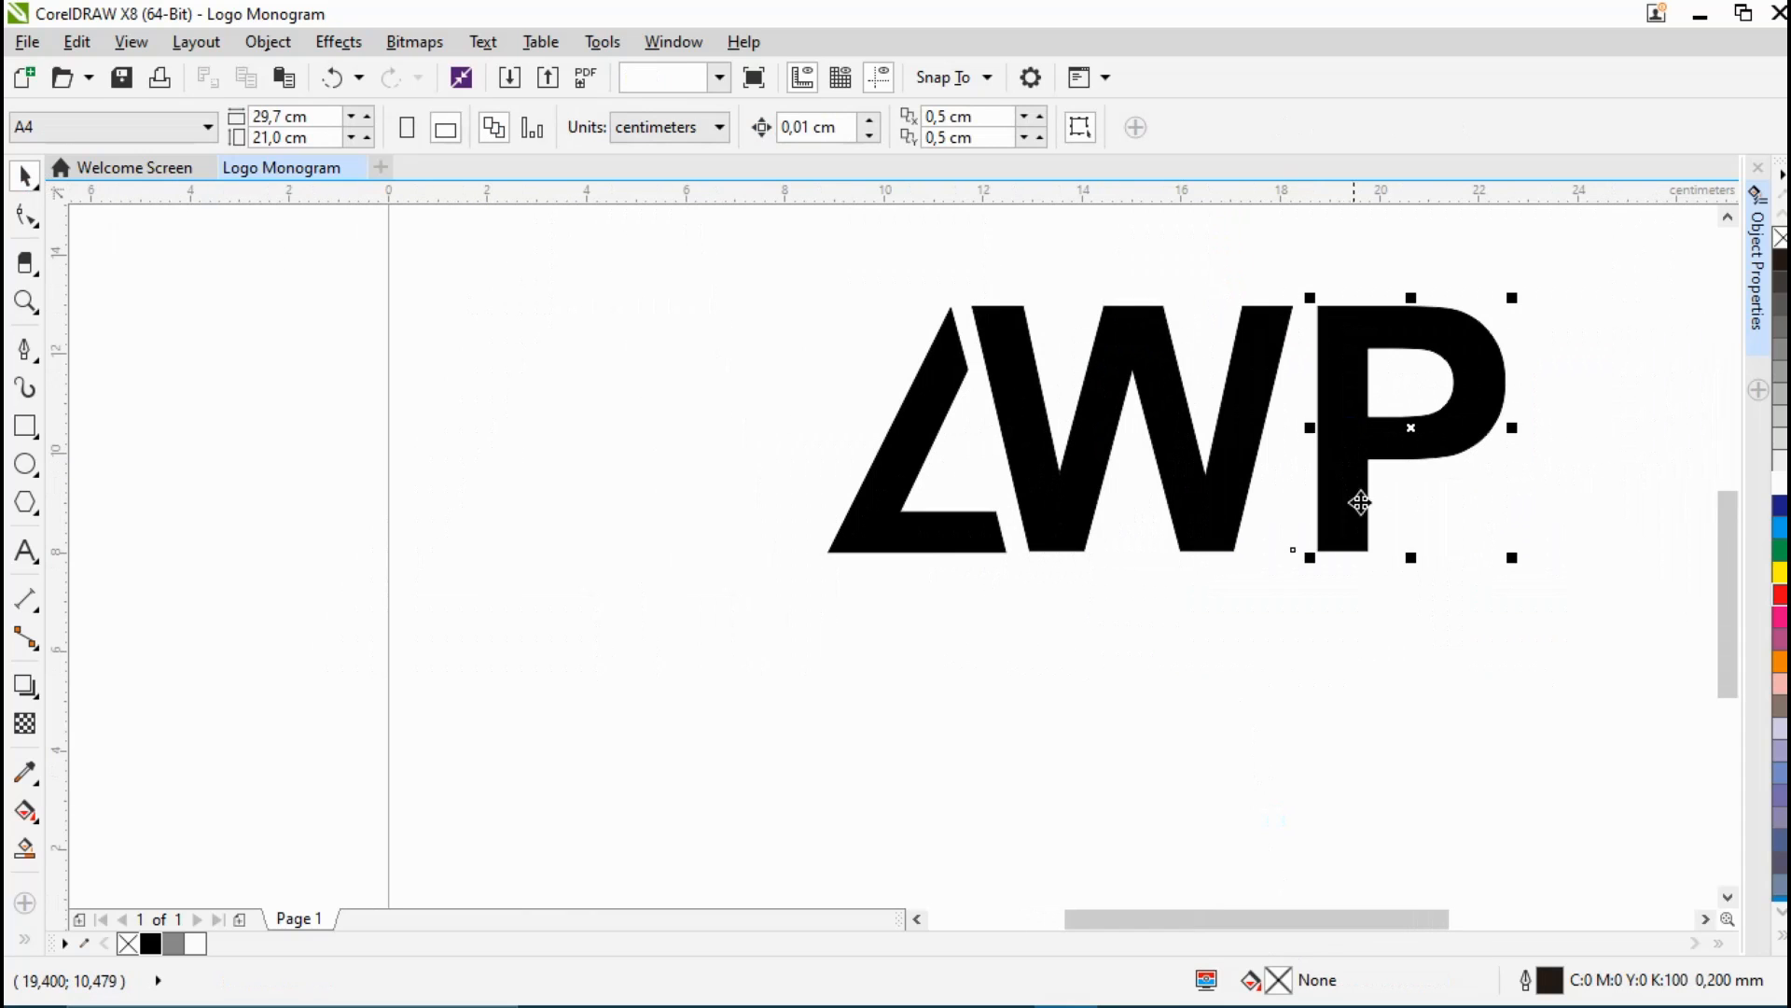
{"action": "left_click", "coordinate": [1342, 444]}
{"action": "left_click_drag", "start_coordinate": [1417, 561], "coordinate": [1368, 568]}
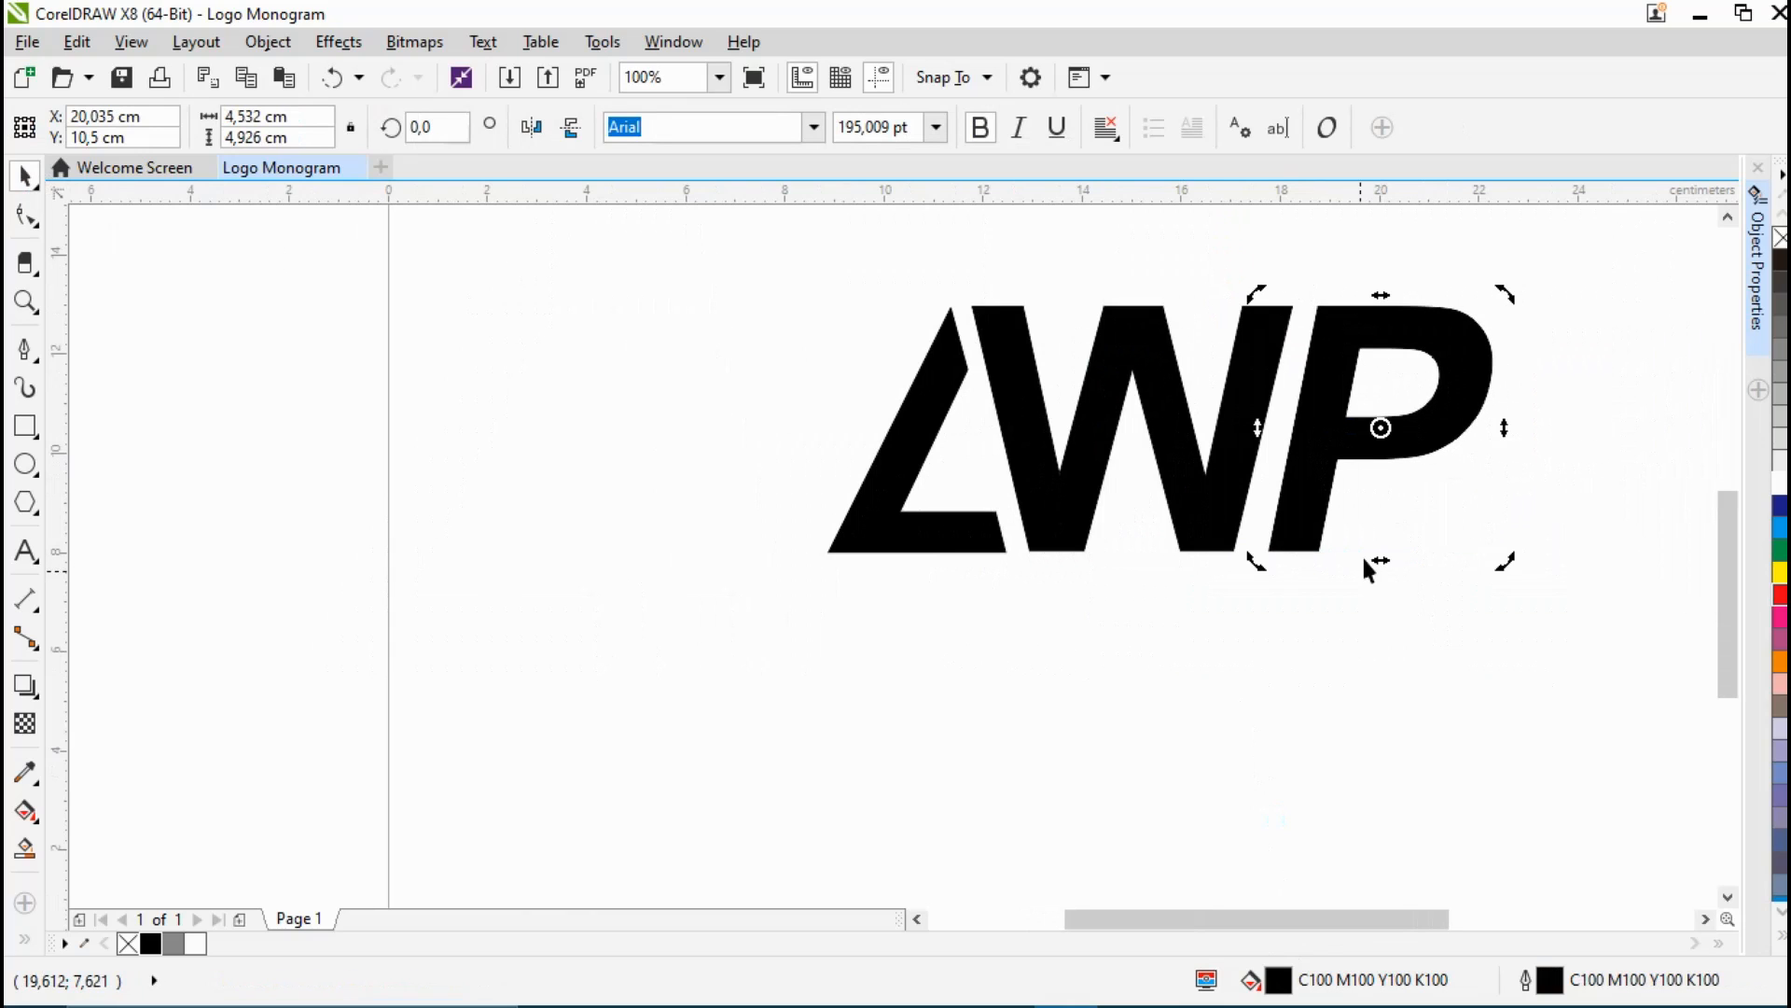
{"action": "key", "text": "Left"}
{"action": "key", "text": "Left"}
{"action": "key", "text": "Left"}
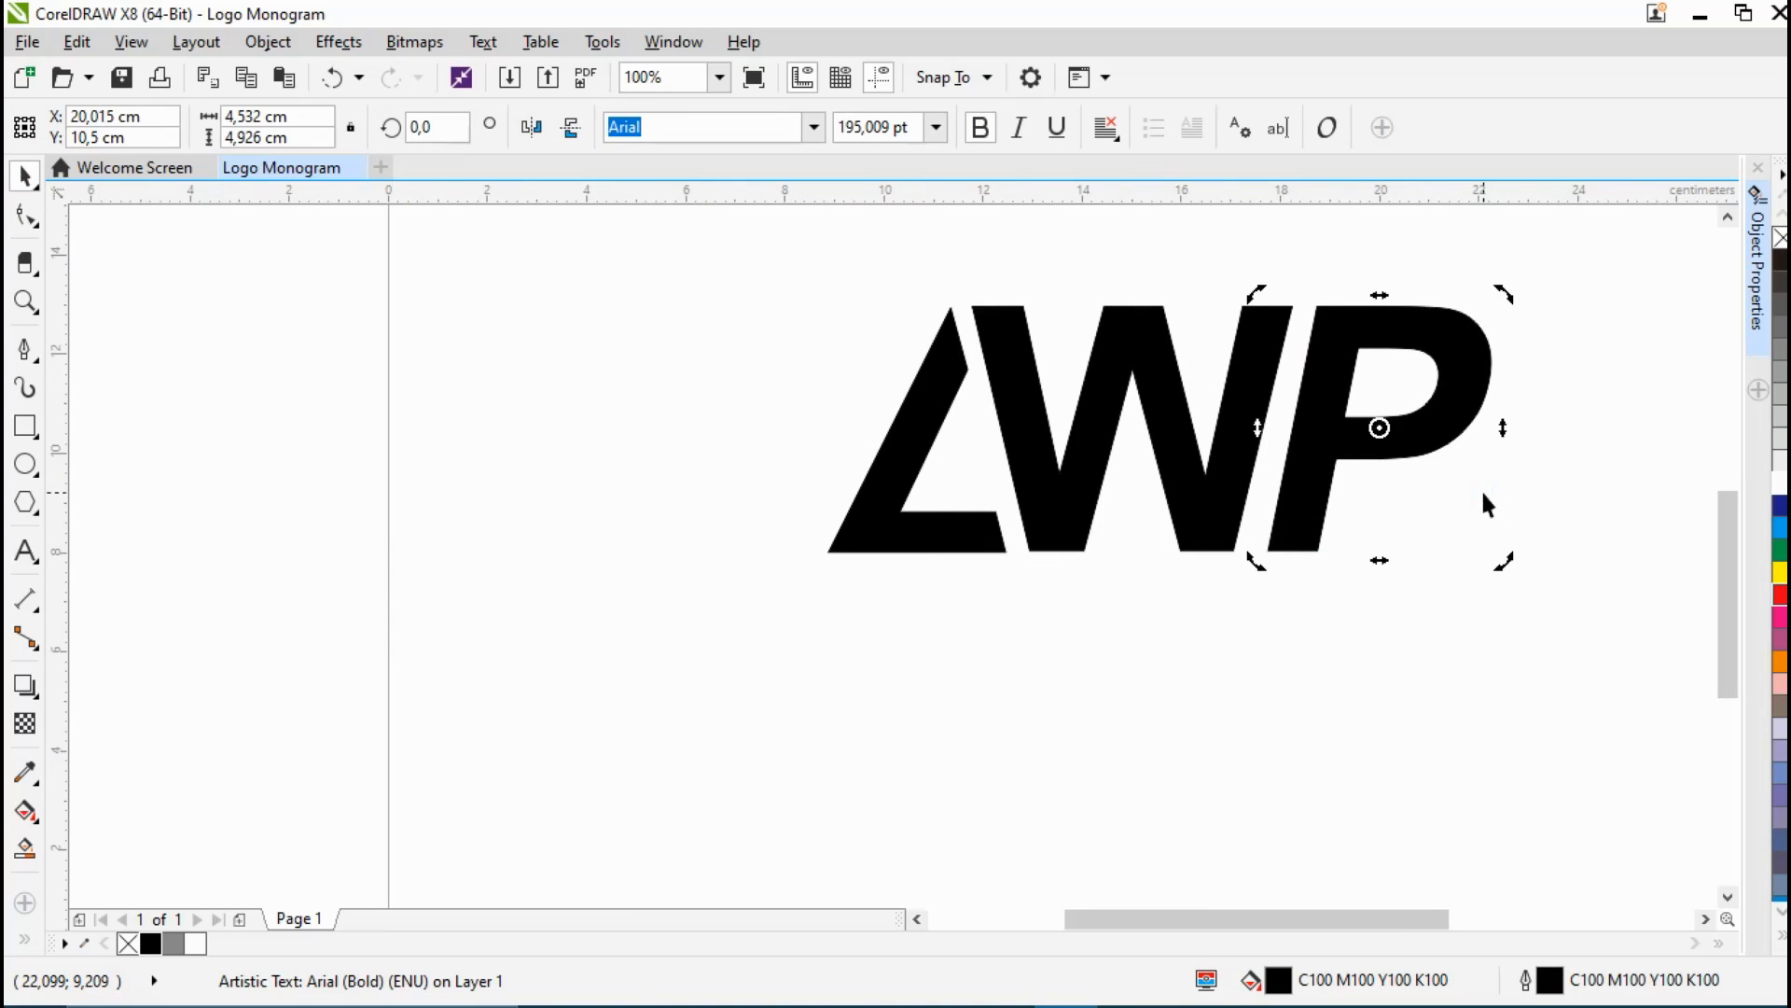
Step: Skew the P slightly further horizontally to match the W's slope, nudge it 0.03 cm closer to the W, and deselect it
{"action": "scroll", "coordinate": [1368, 568], "scroll_direction": "up", "scroll_amount": 1}
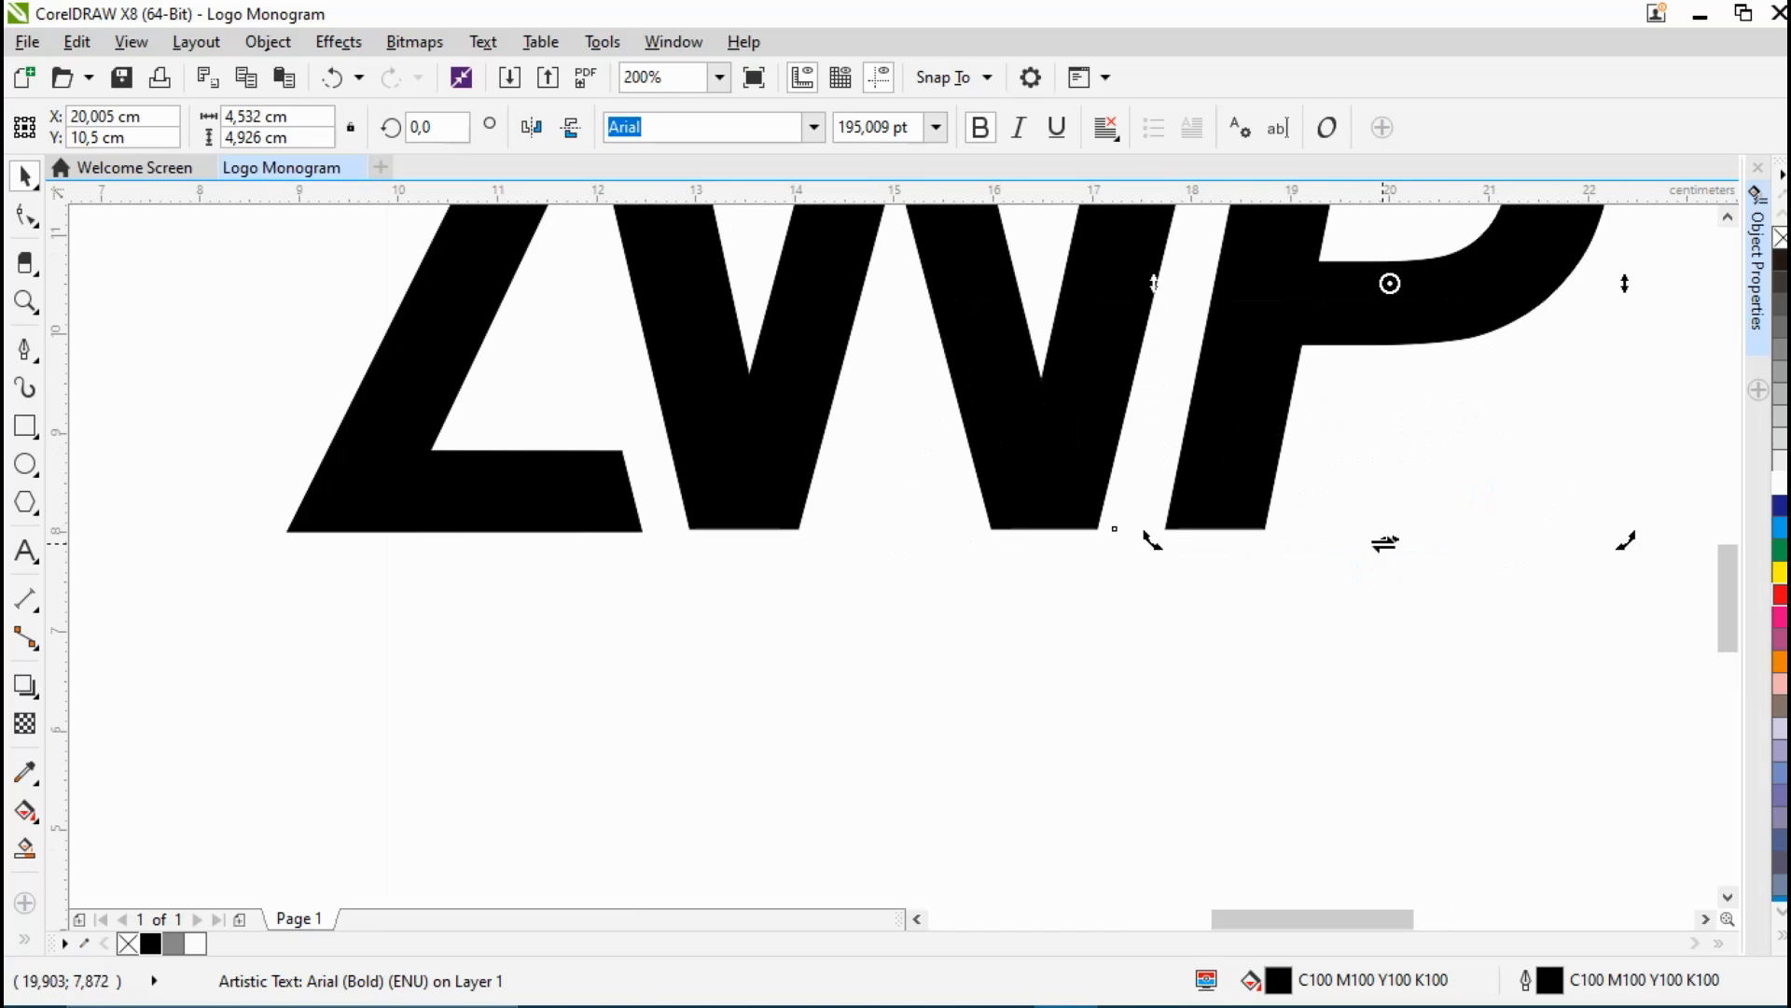
{"action": "left_click_drag", "start_coordinate": [1375, 541], "coordinate": [1374, 547]}
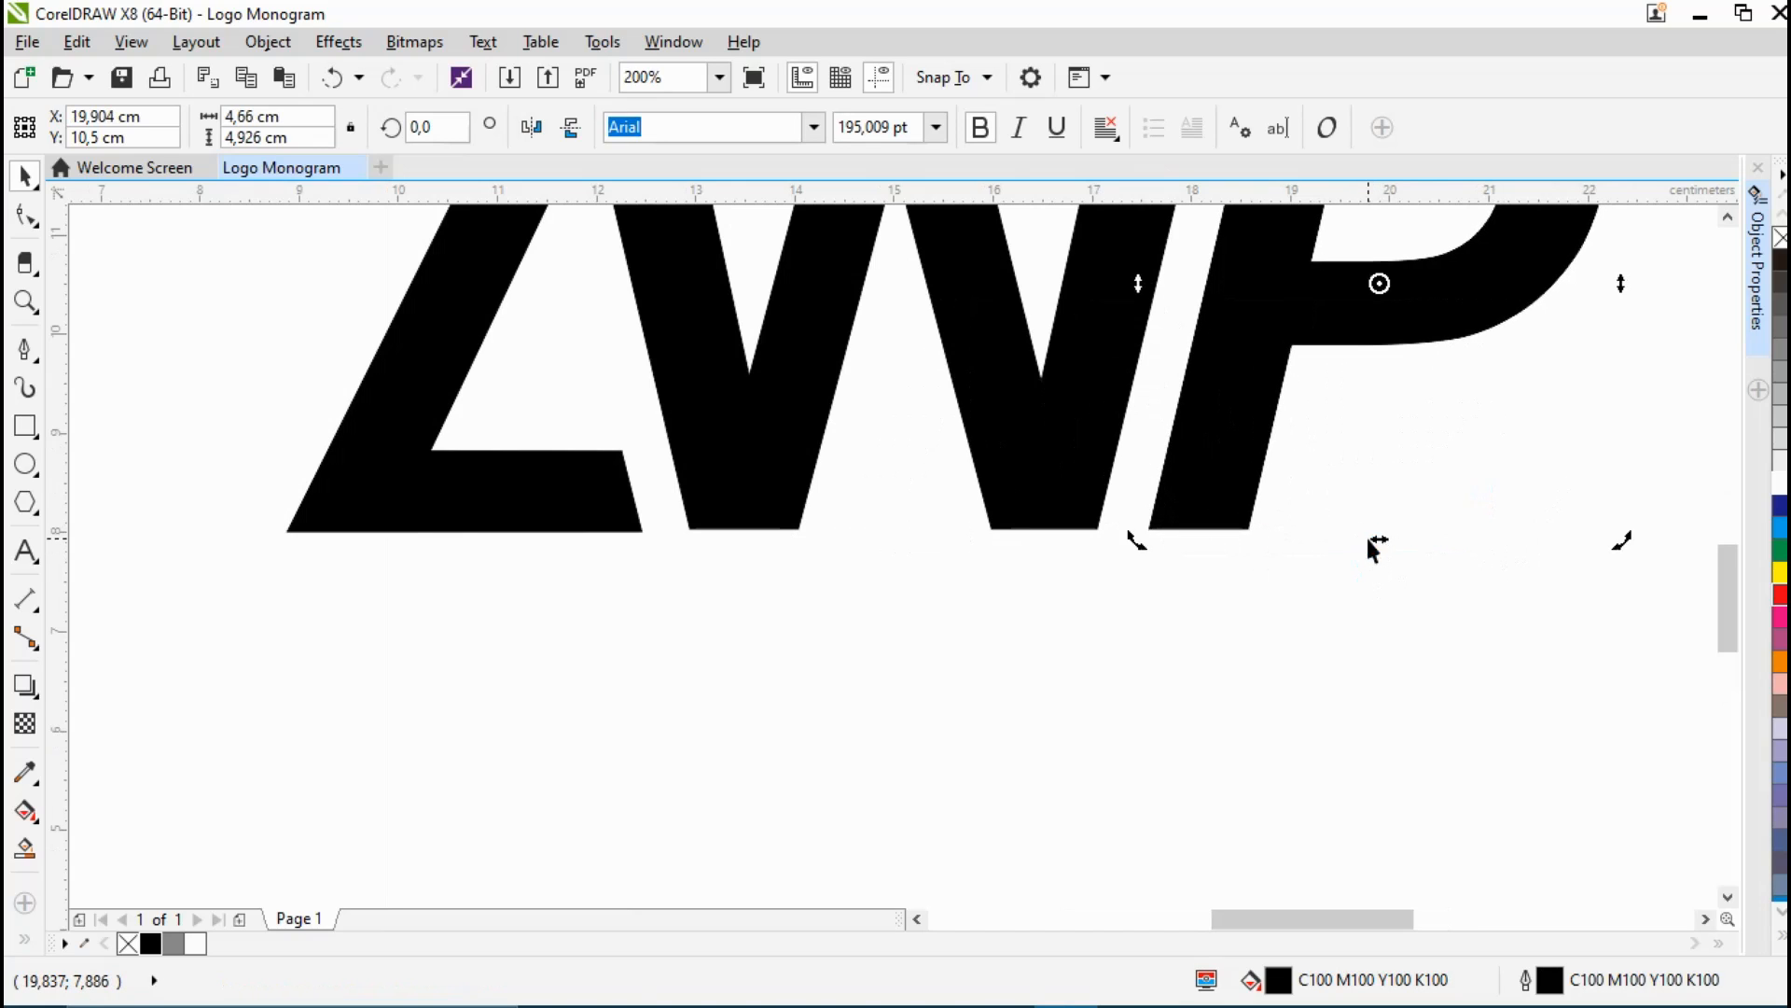
{"action": "scroll", "coordinate": [1372, 541], "scroll_direction": "down", "scroll_amount": 1}
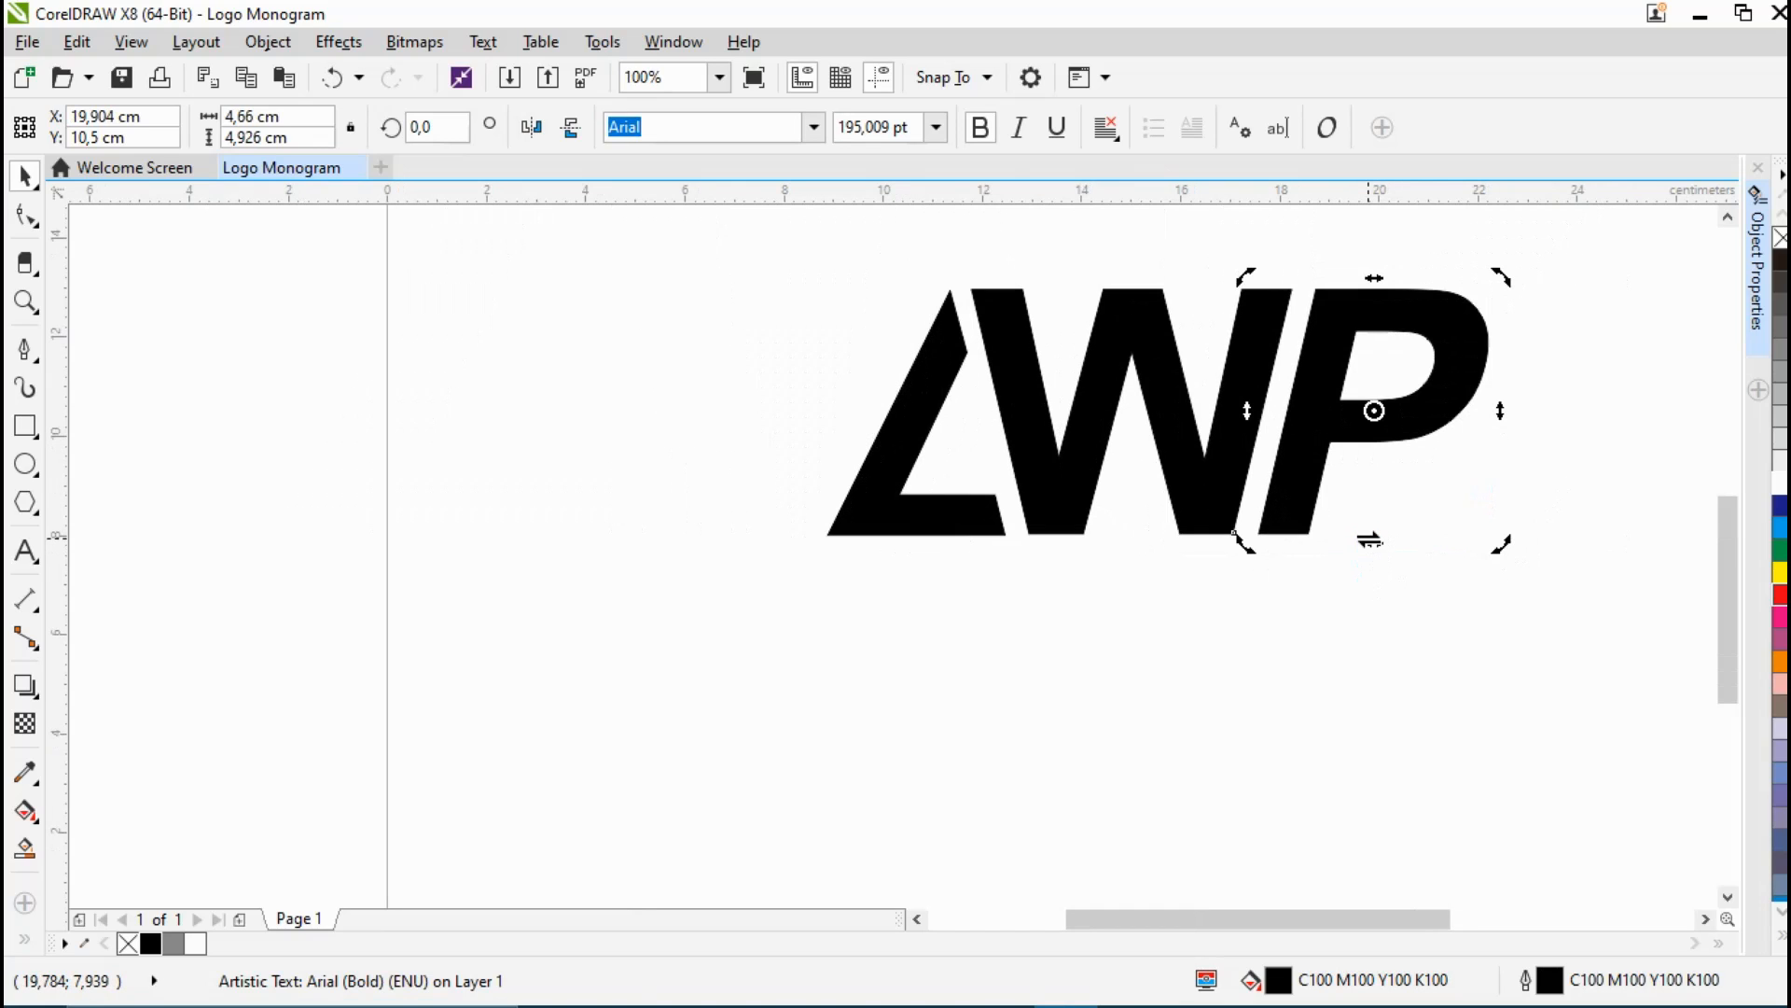
{"action": "key", "text": "Left"}
{"action": "key", "text": "Left"}
{"action": "key", "text": "Left"}
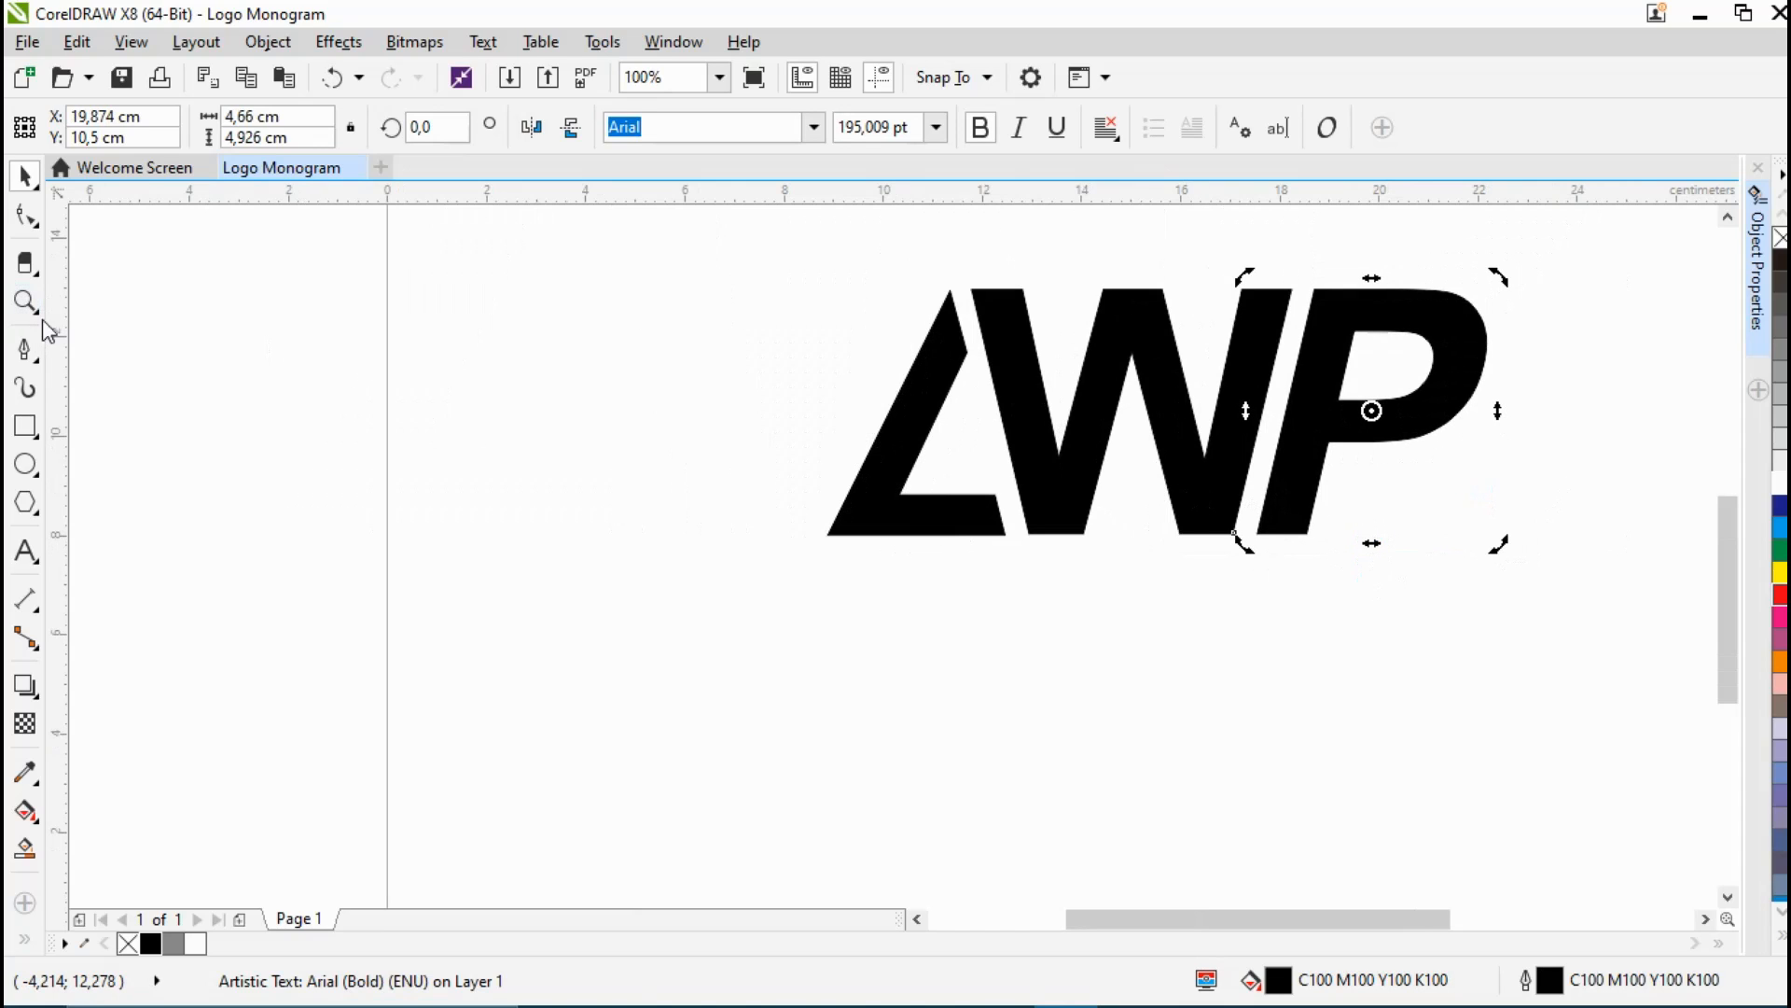
{"action": "key", "text": "Escape"}
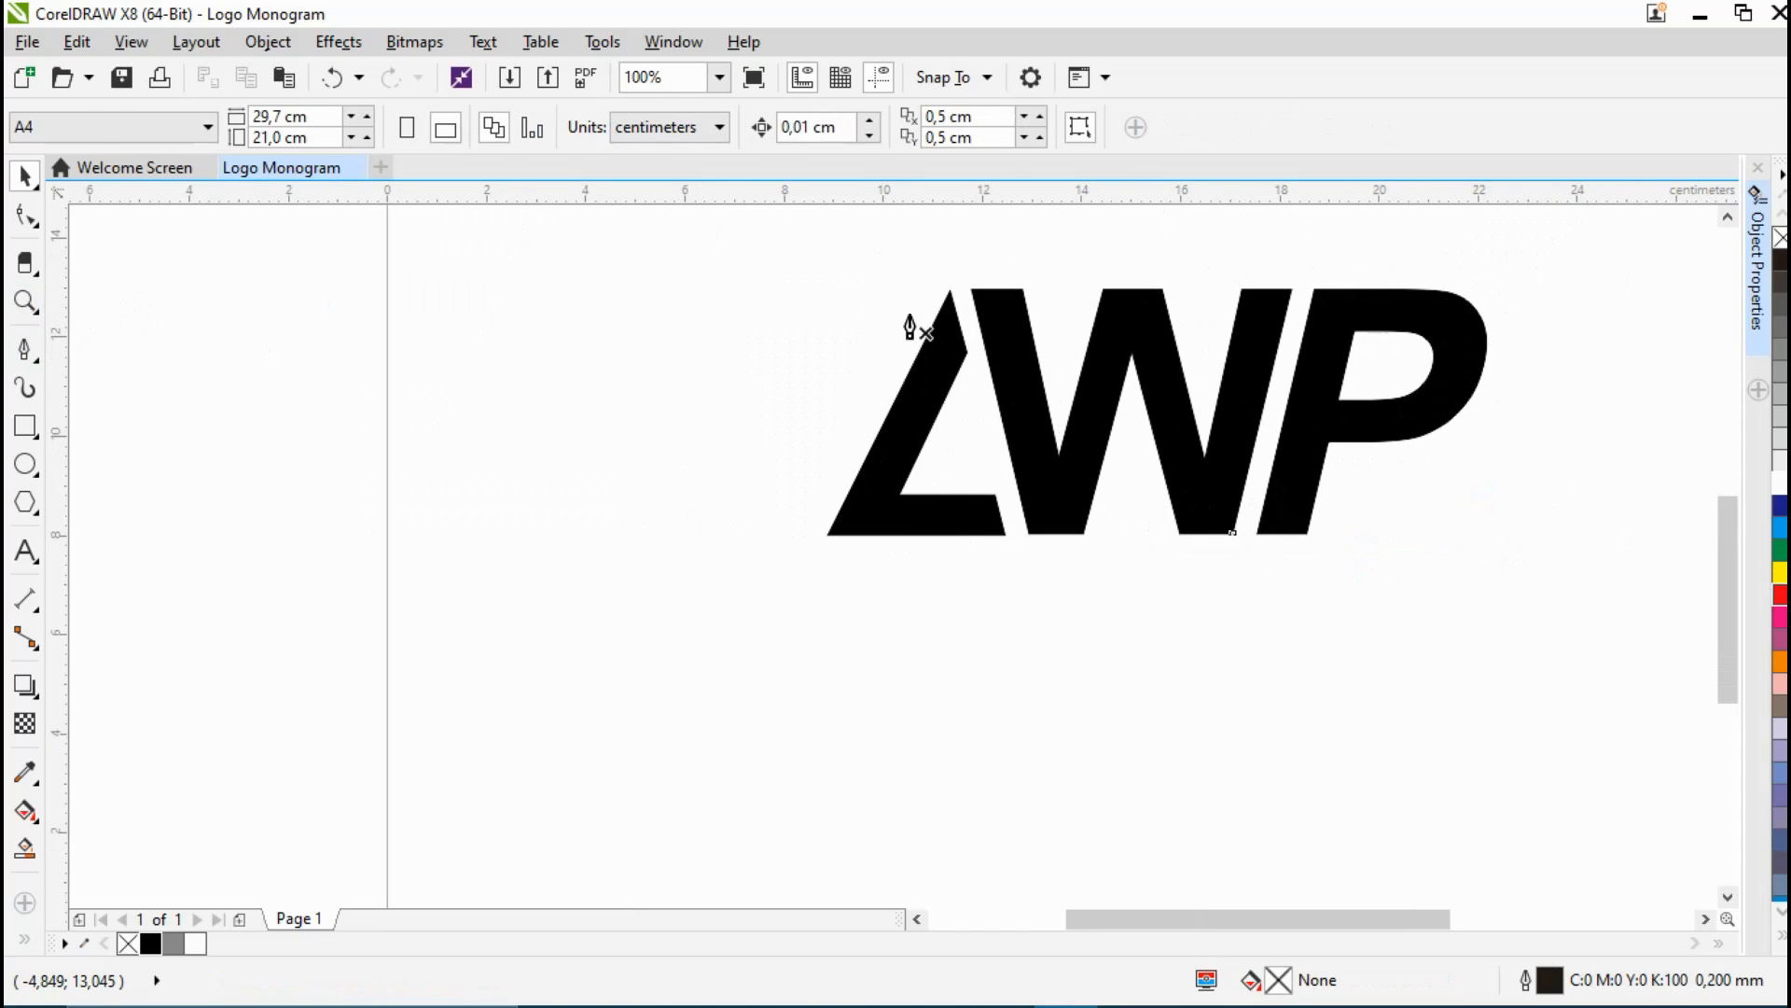
Step: Draw a closed slanted bar about 3.1 by 0.83 cm with the Pen tool, bridging the tops of the W and P, with black fill and outline
{"action": "key", "text": "F5"}
{"action": "scroll", "coordinate": [1259, 319], "scroll_direction": "up", "scroll_amount": 1}
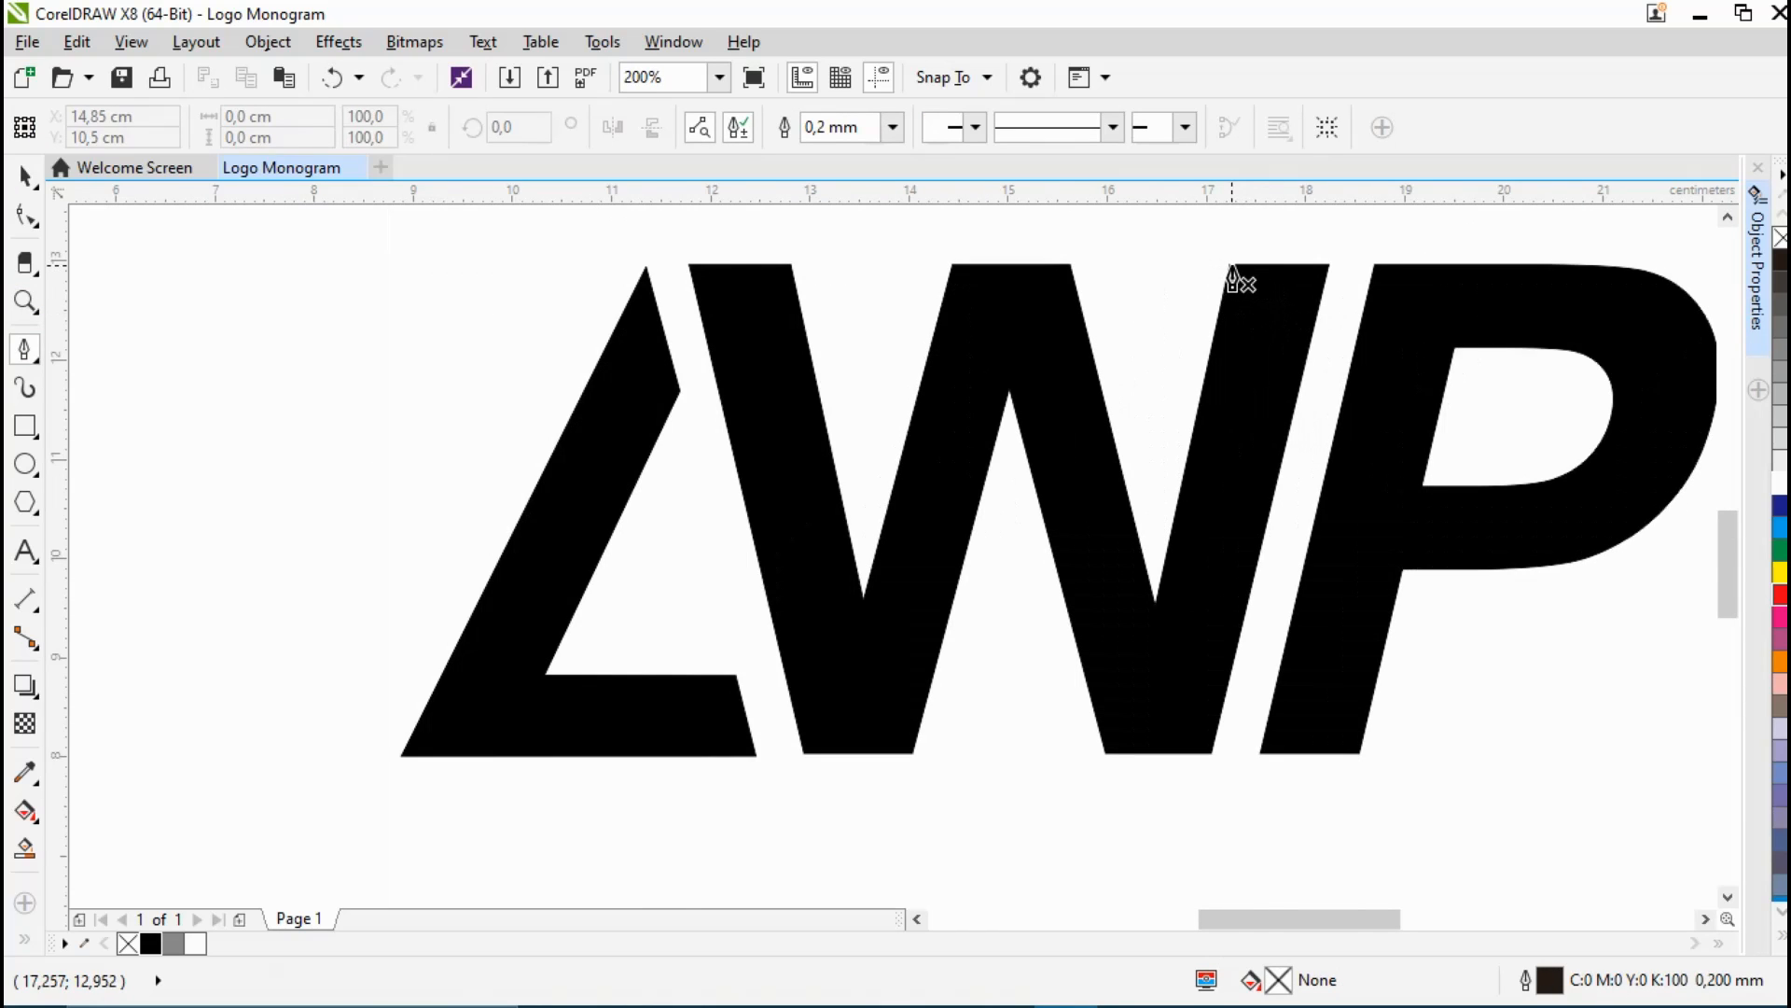
{"action": "scroll", "coordinate": [1233, 280], "scroll_direction": "up", "scroll_amount": 1}
{"action": "scroll", "coordinate": [1227, 276], "scroll_direction": "down", "scroll_amount": 1}
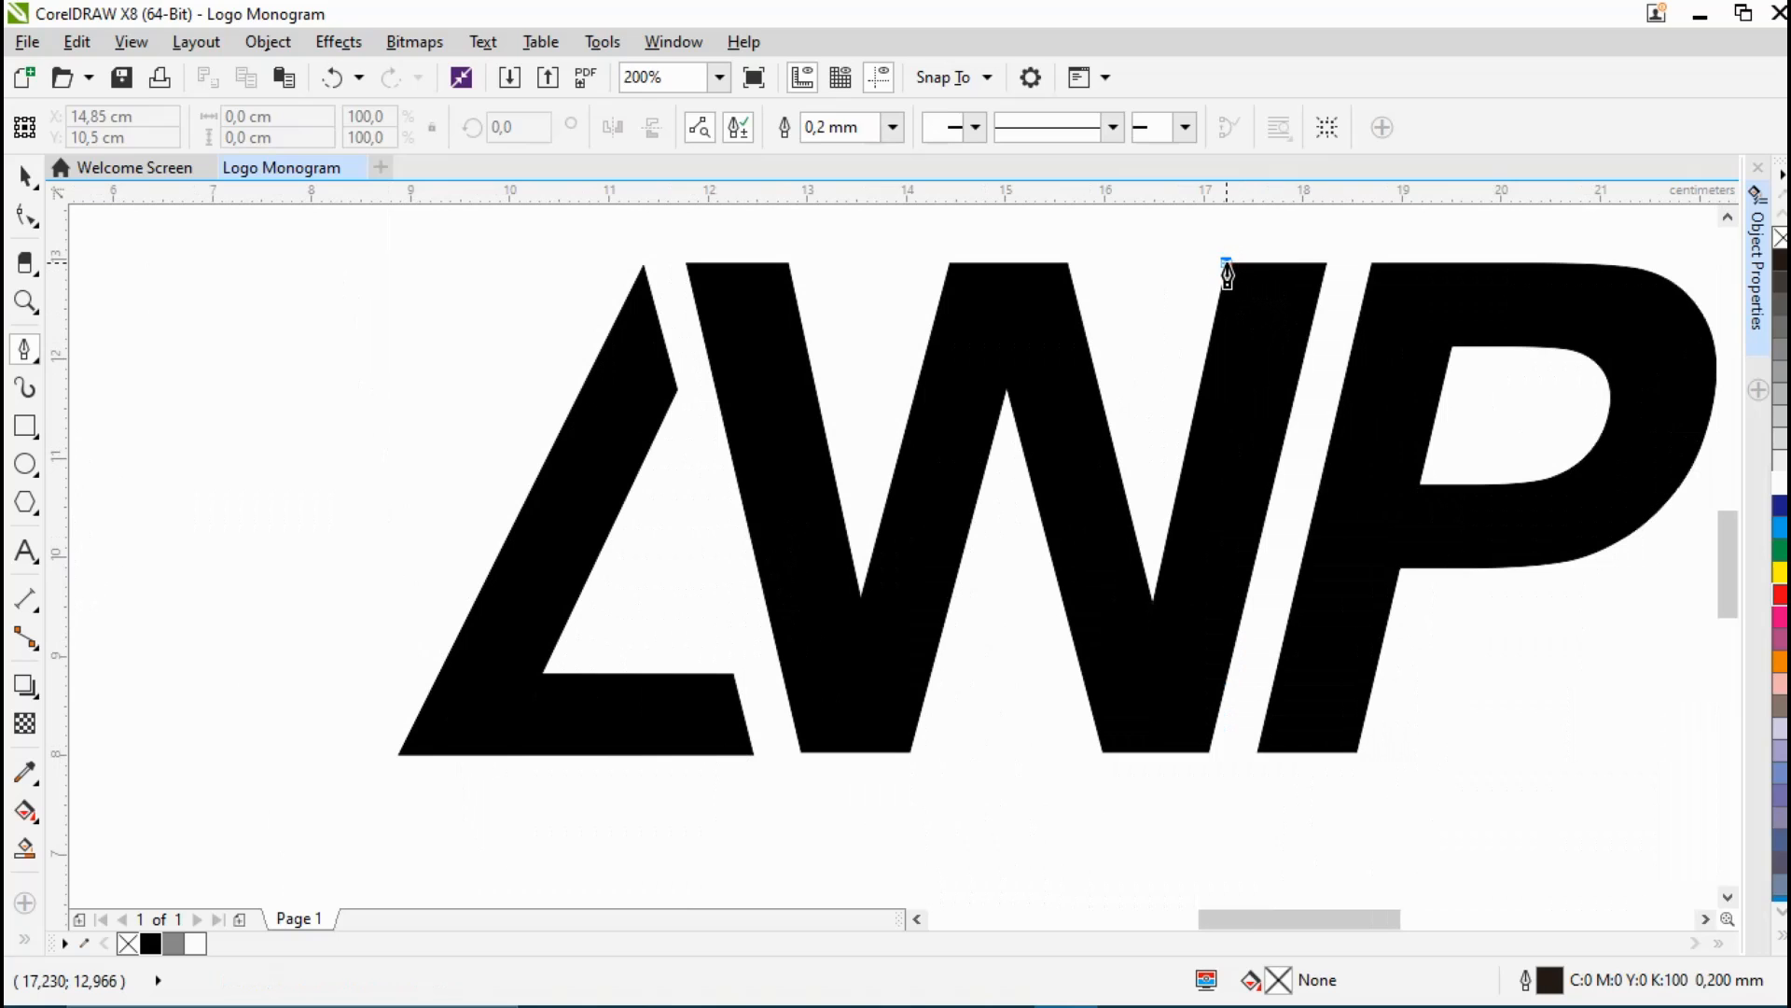
{"action": "left_click", "coordinate": [1519, 266]}
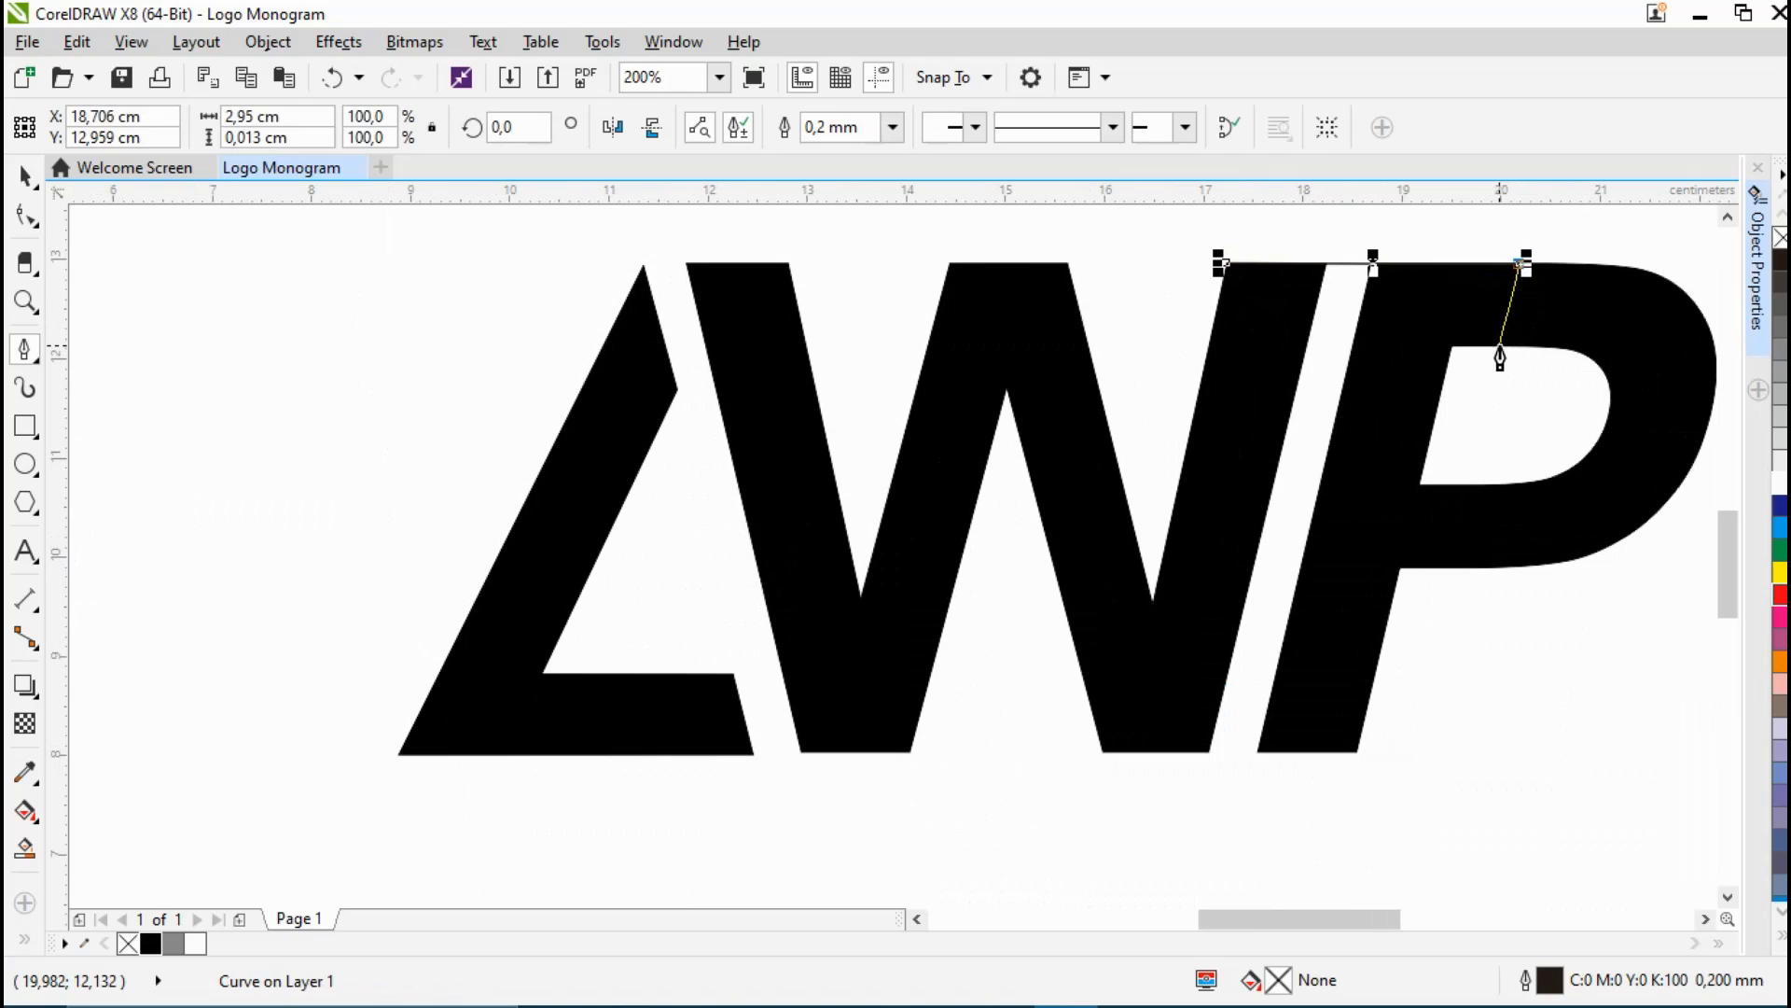
{"action": "left_click", "coordinate": [1499, 346]}
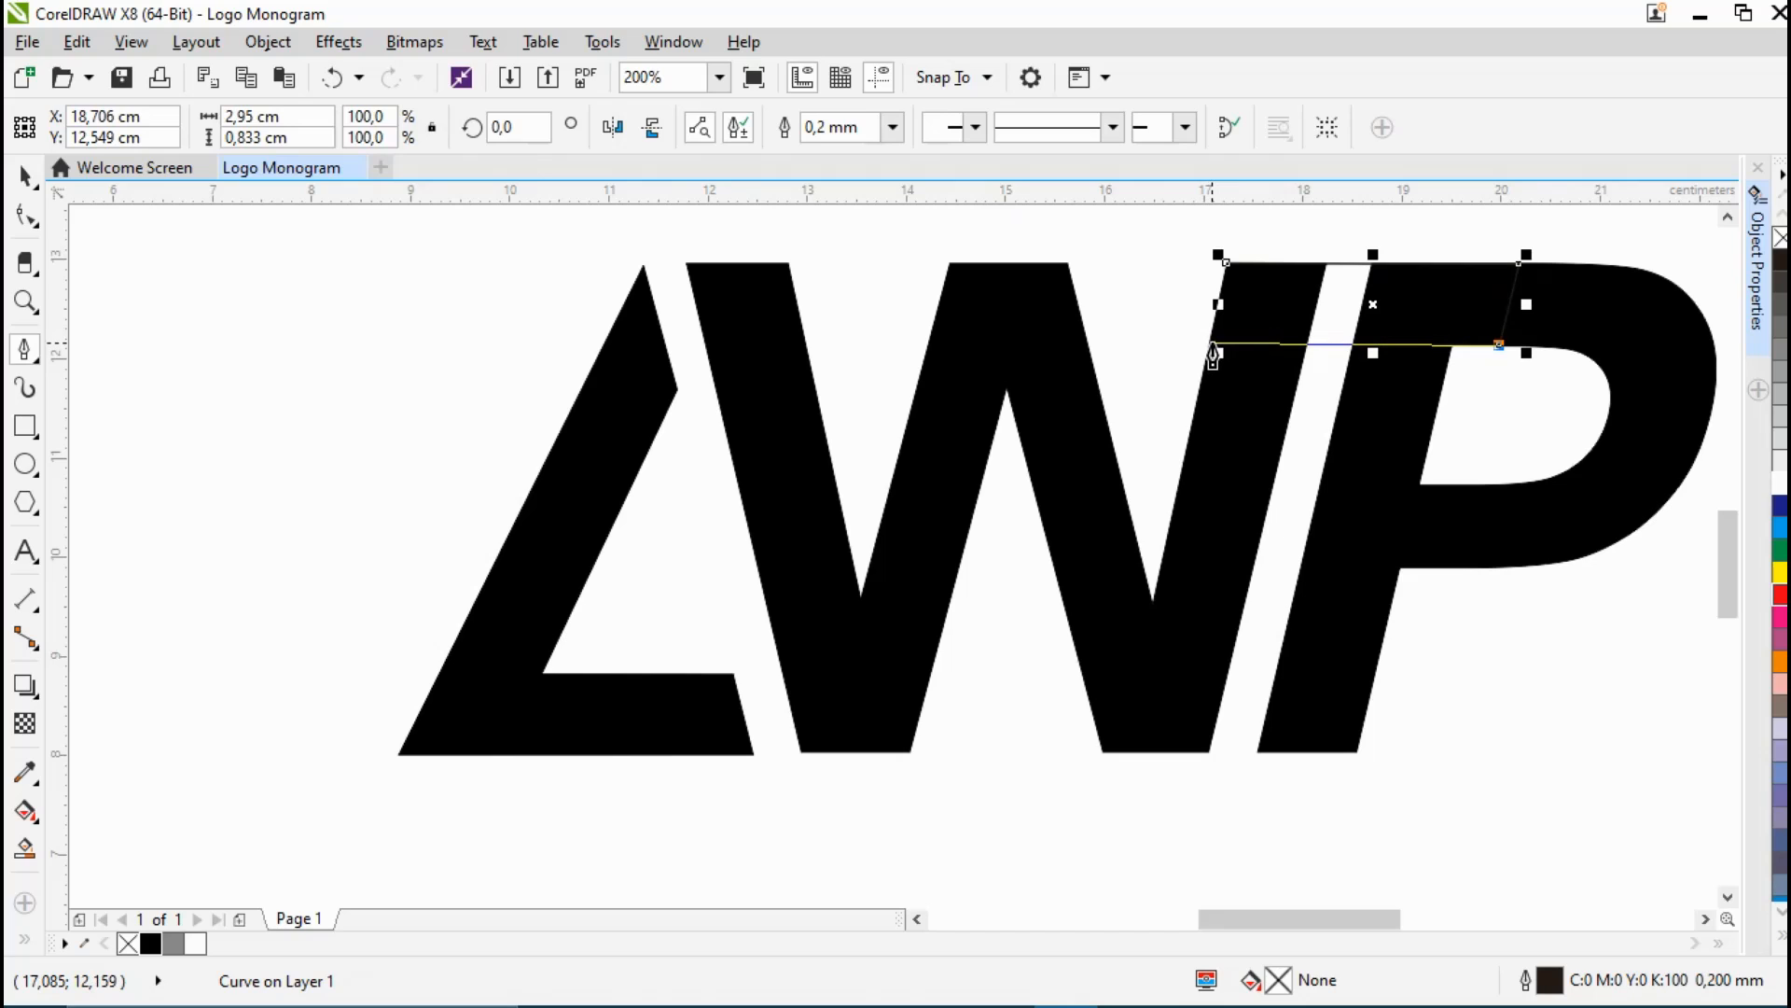
{"action": "left_click", "coordinate": [1212, 344]}
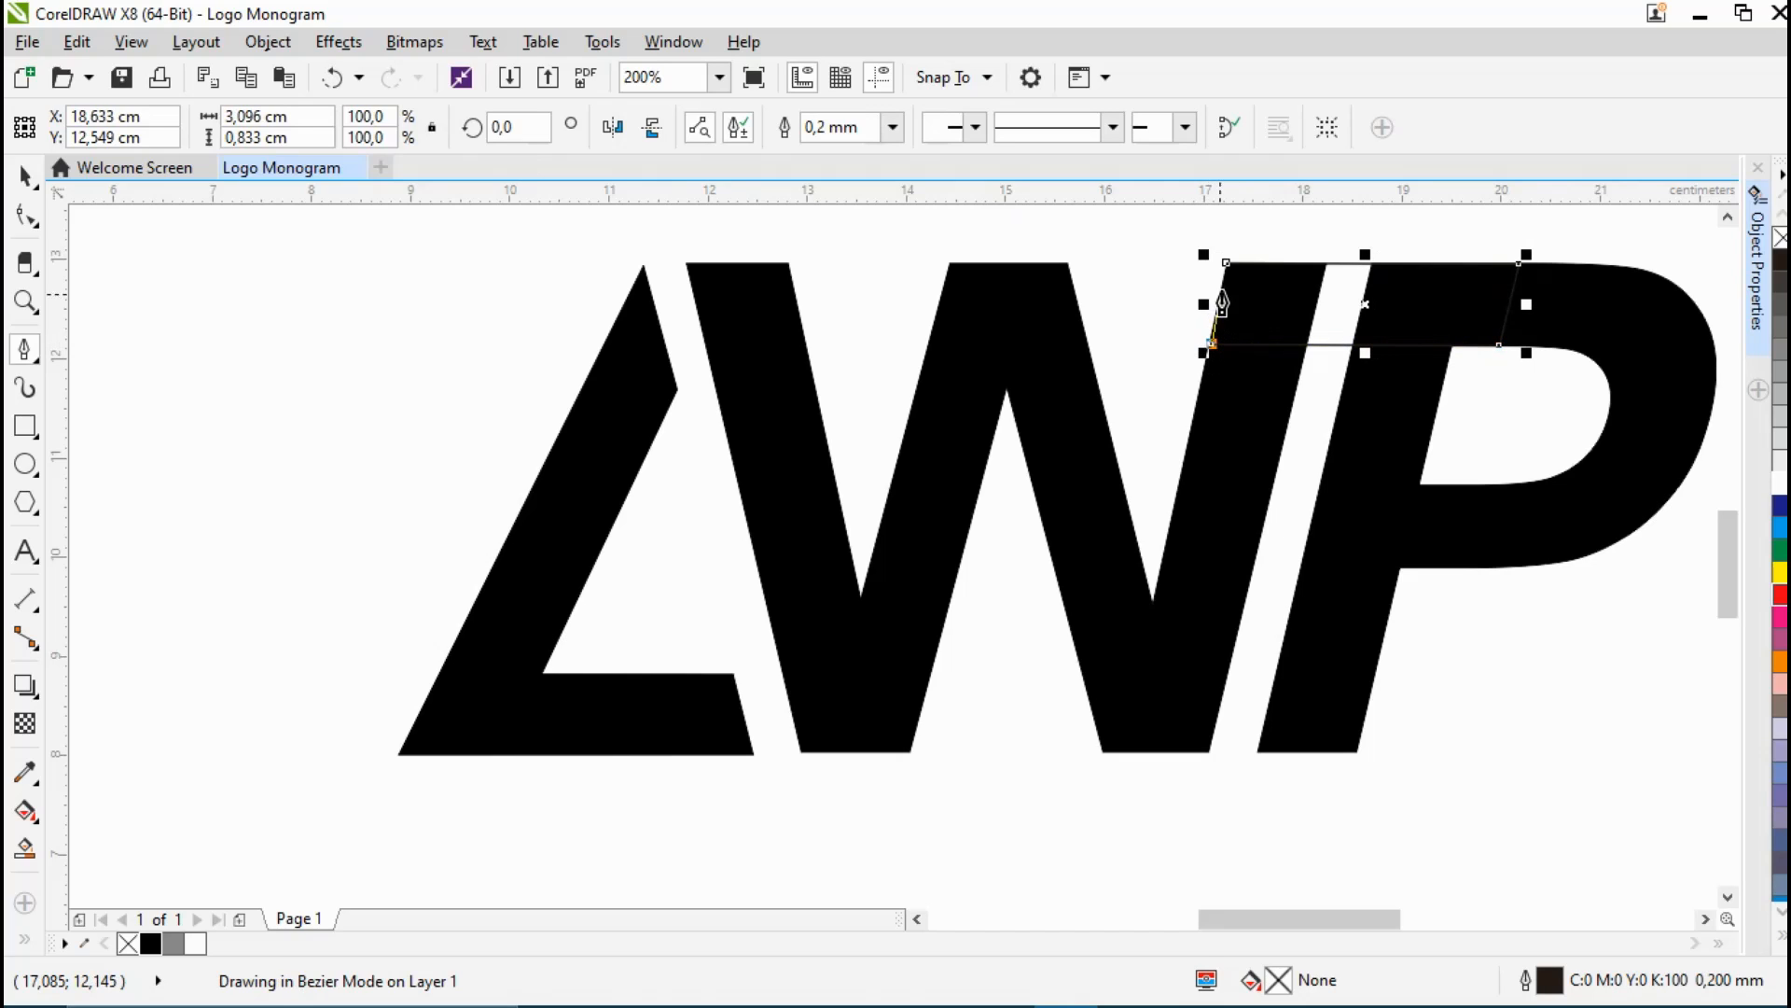
{"action": "left_click", "coordinate": [1227, 264]}
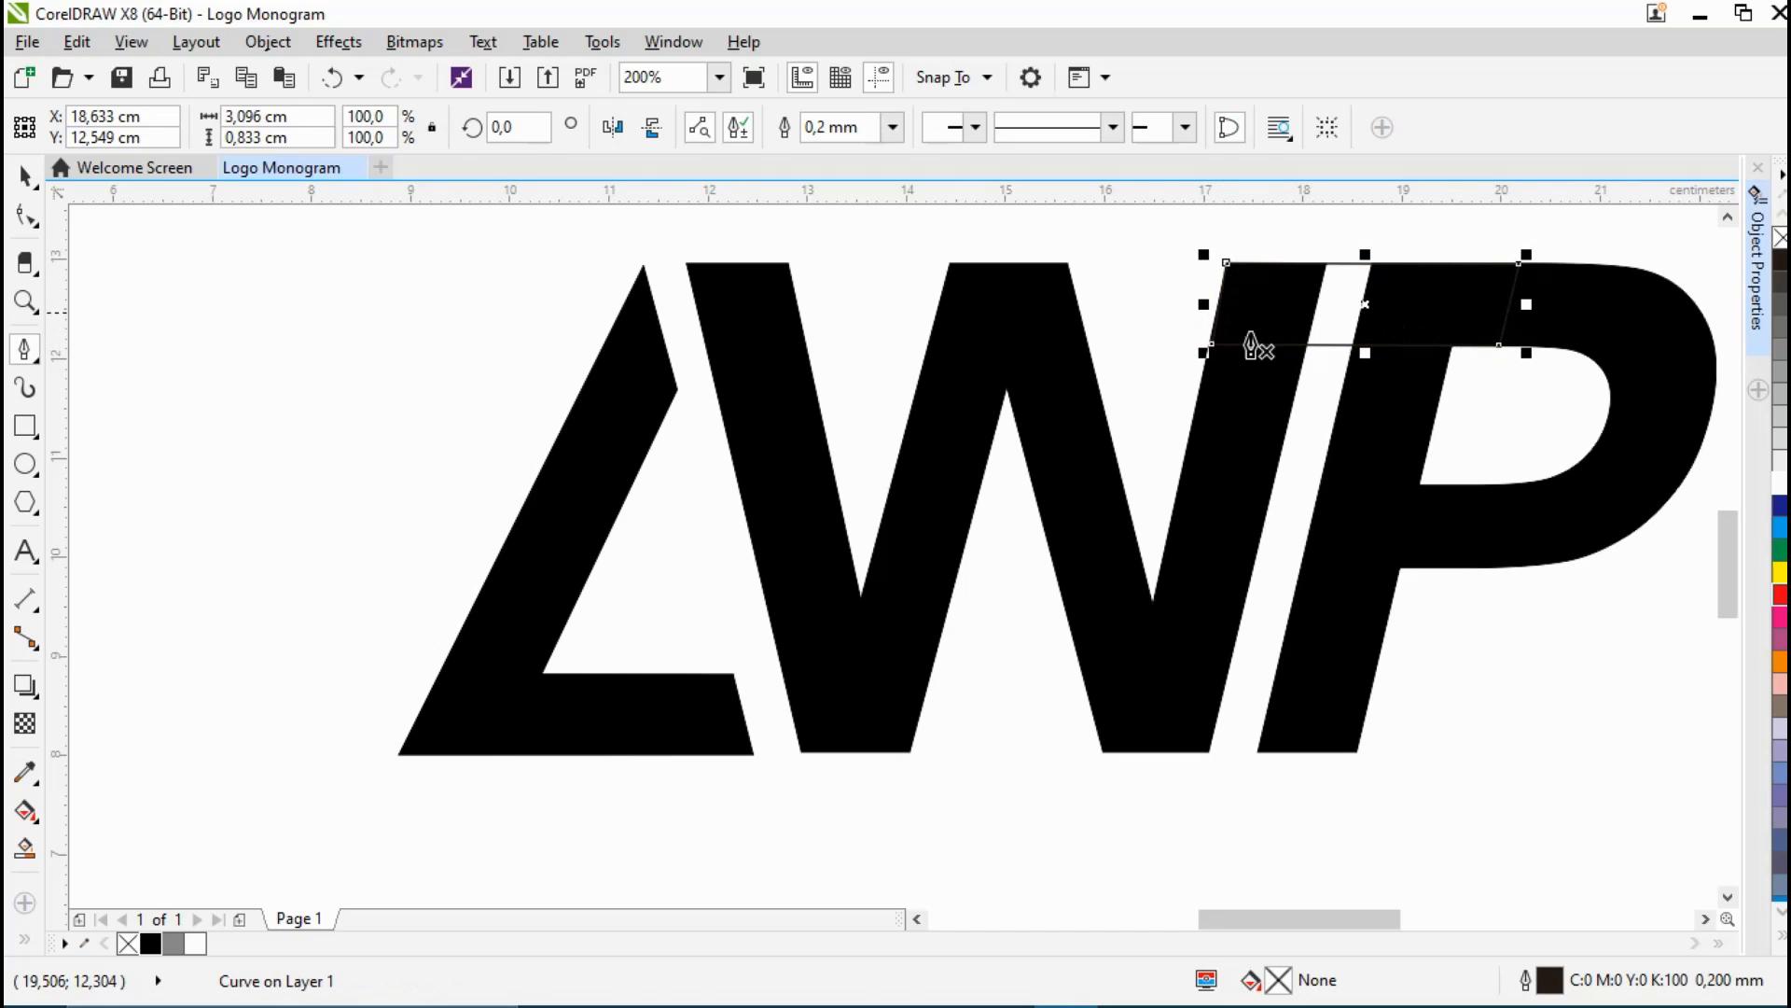
{"action": "left_click", "coordinate": [158, 940]}
{"action": "right_click", "coordinate": [158, 940]}
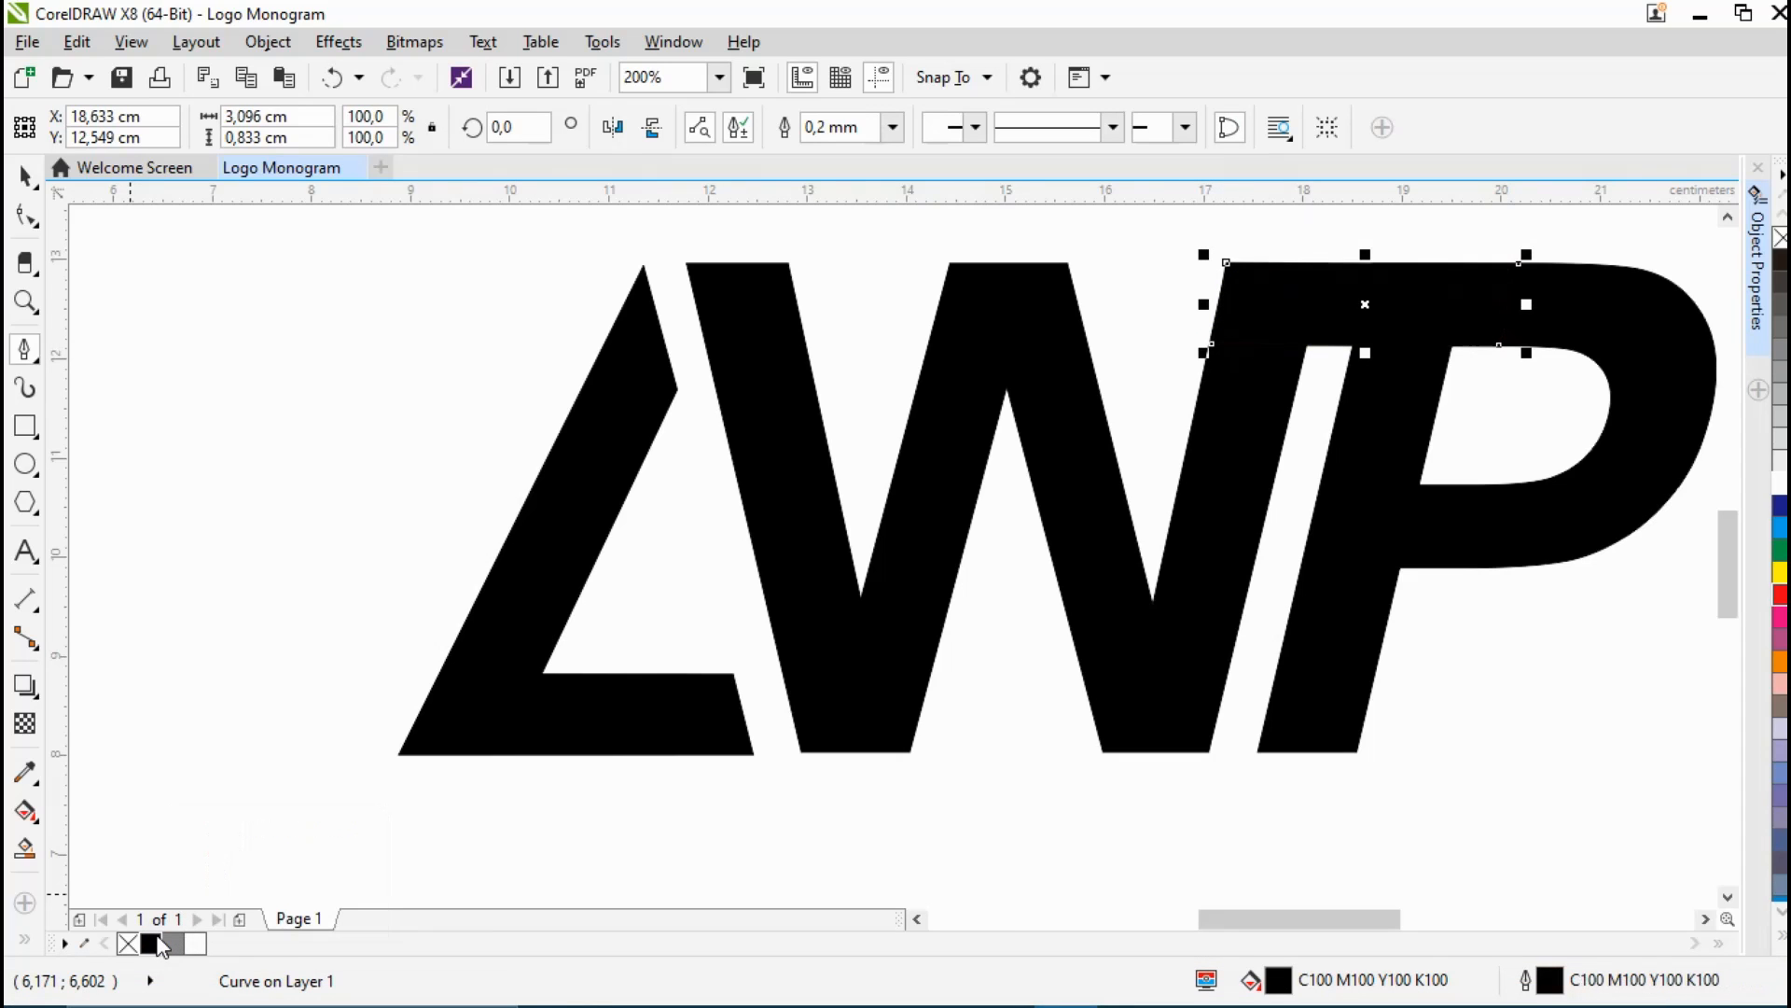
Step: Weld the bridging bar and the P into one shape
{"action": "left_click", "coordinate": [31, 173]}
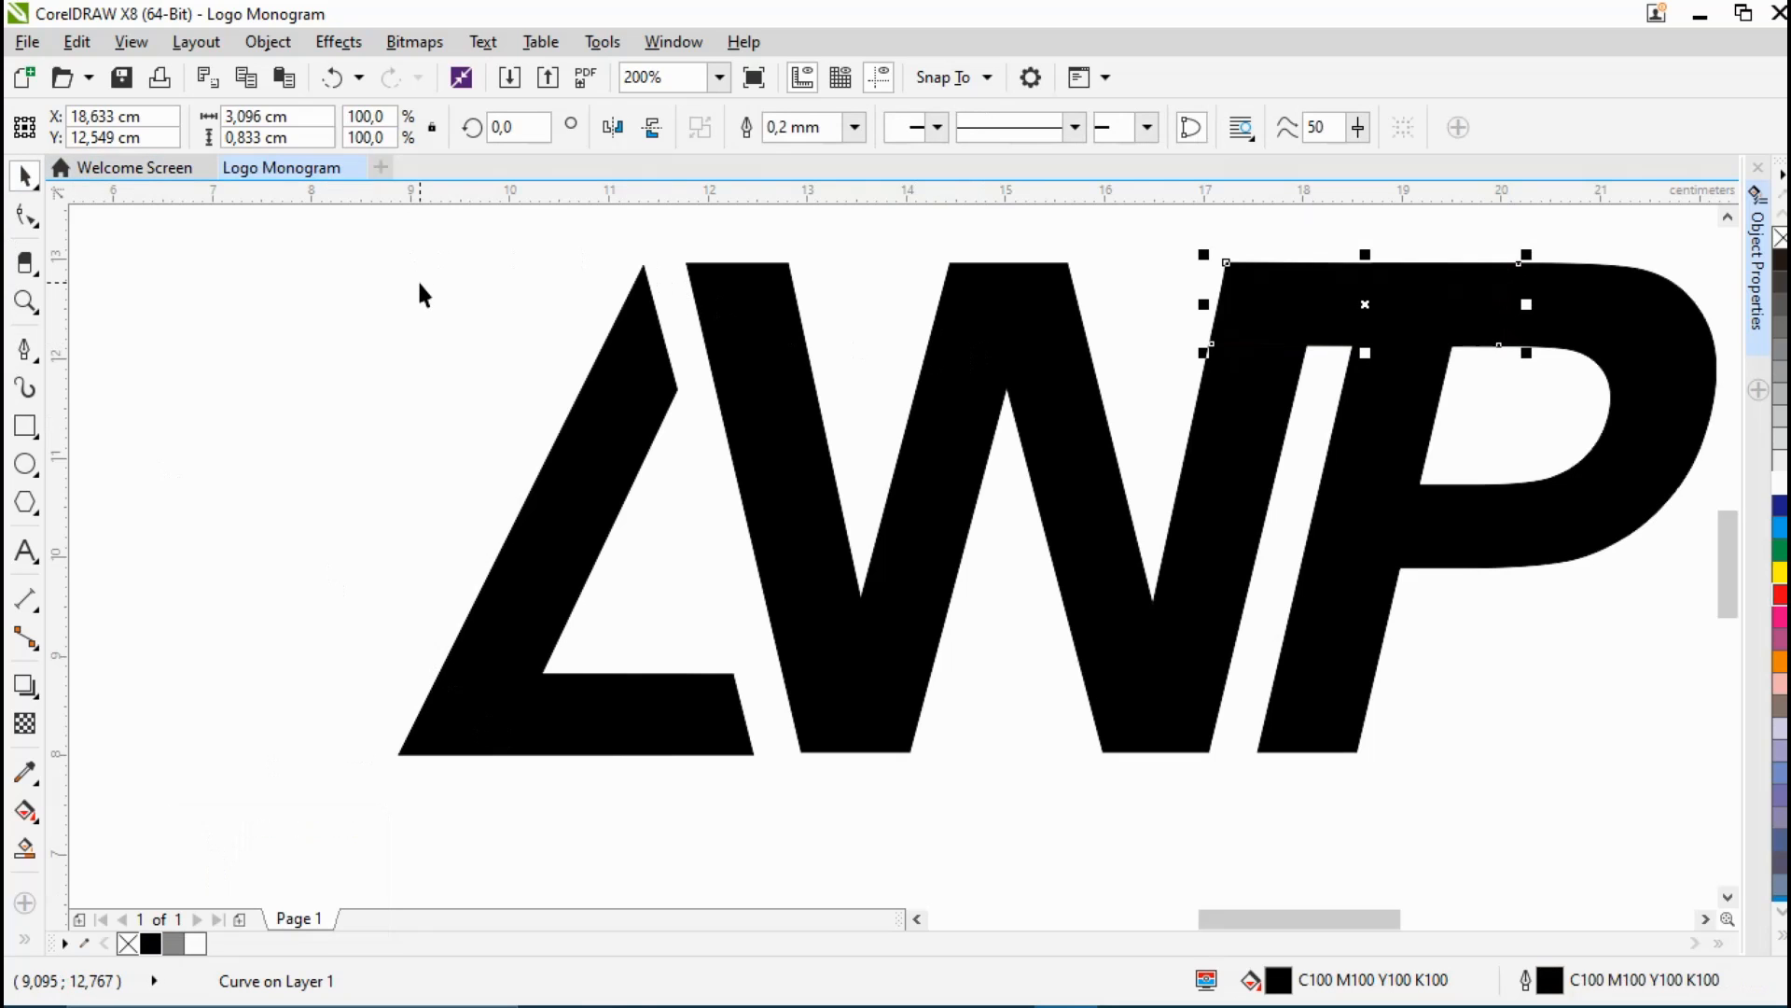
{"action": "left_click", "coordinate": [1622, 345]}
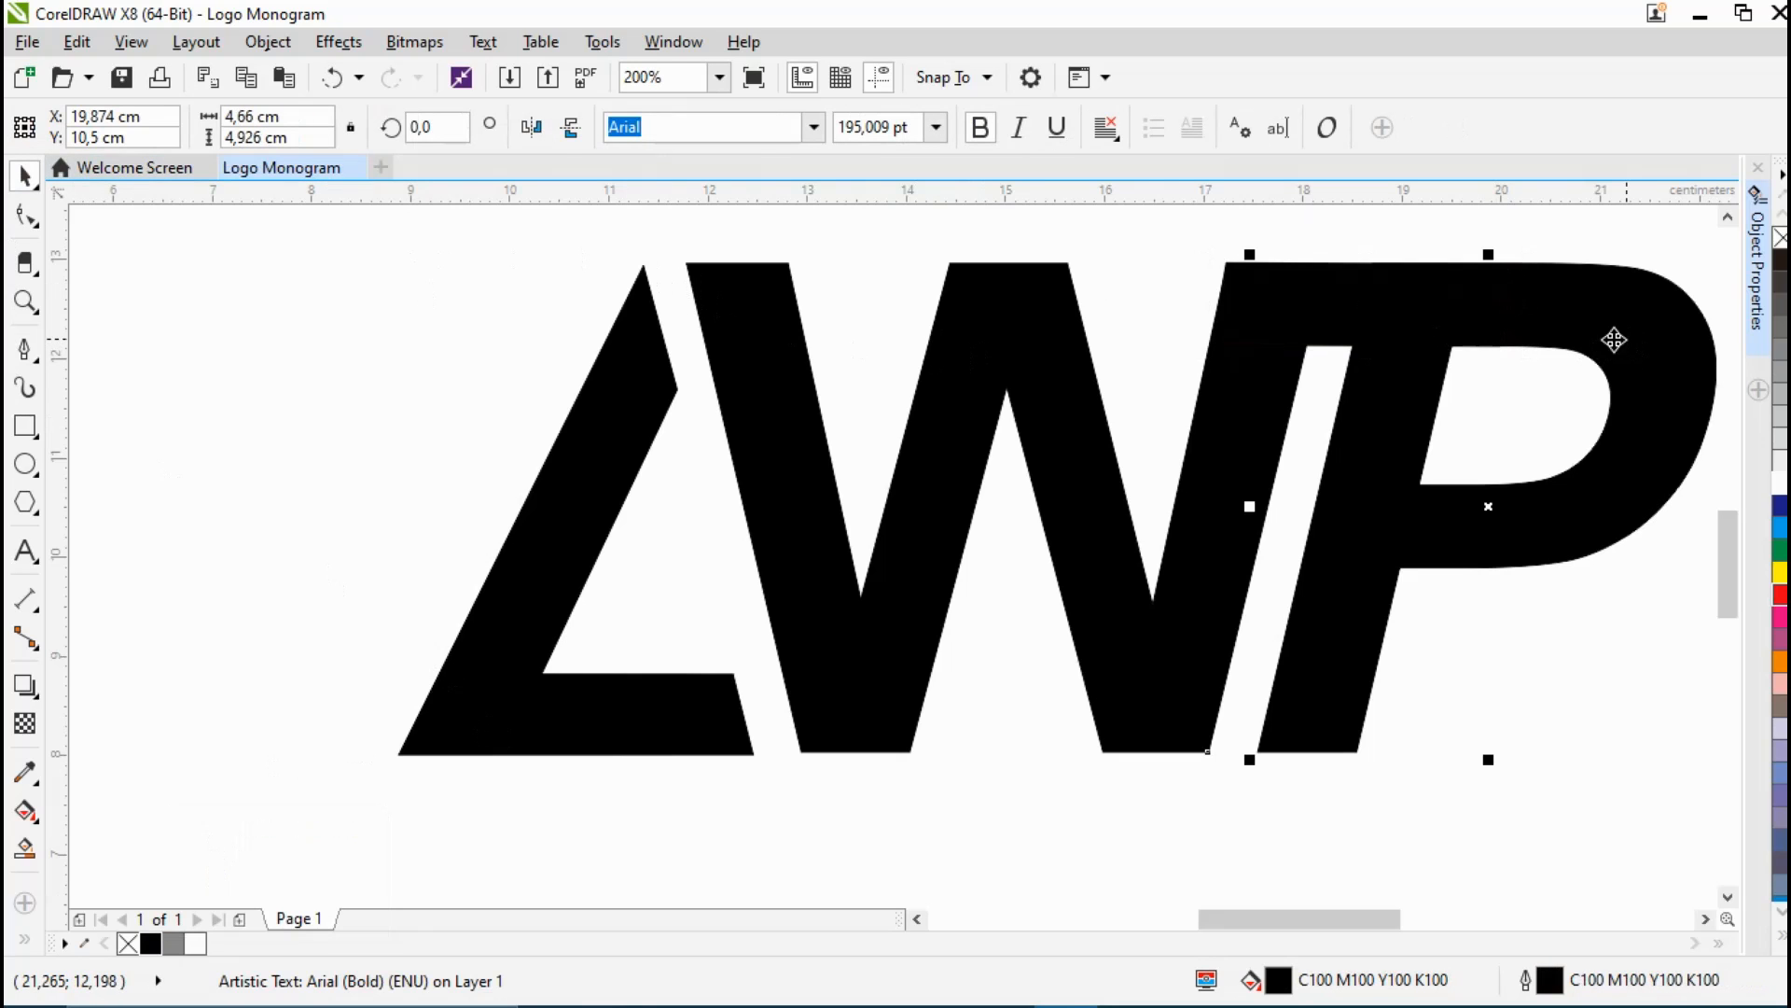
{"action": "left_click_drag", "start_coordinate": [1187, 222], "coordinate": [1564, 767]}
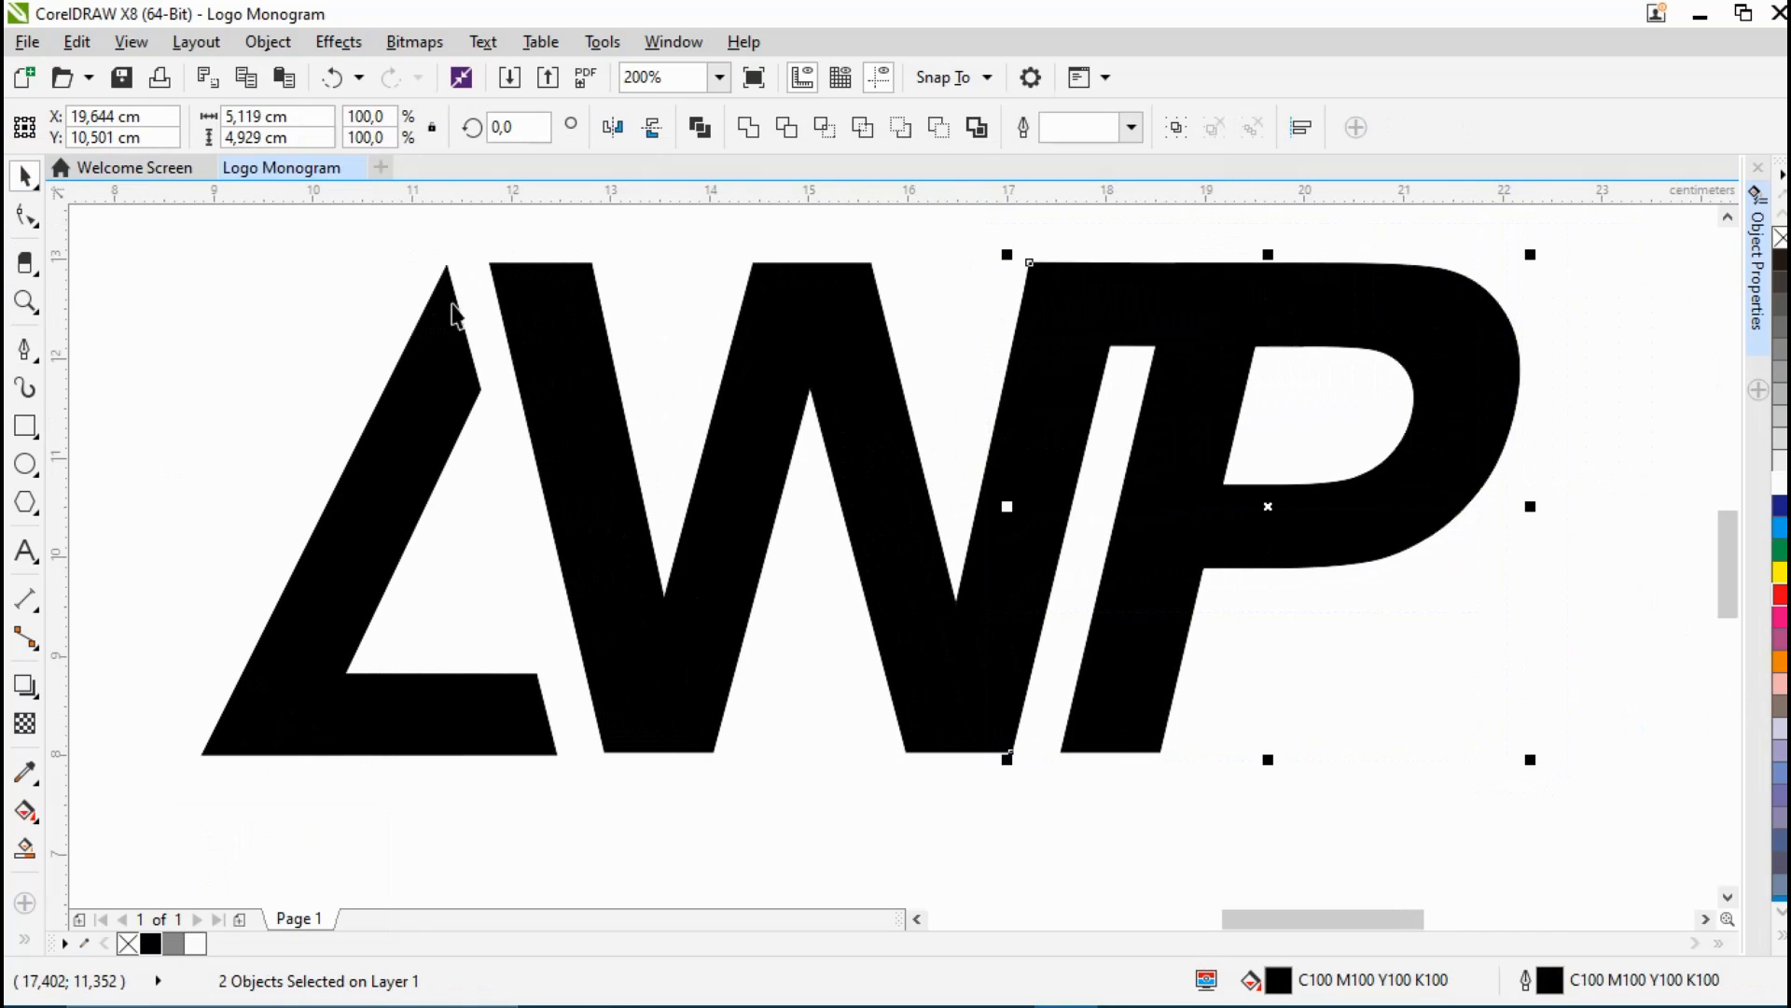
{"action": "left_click", "coordinate": [748, 127]}
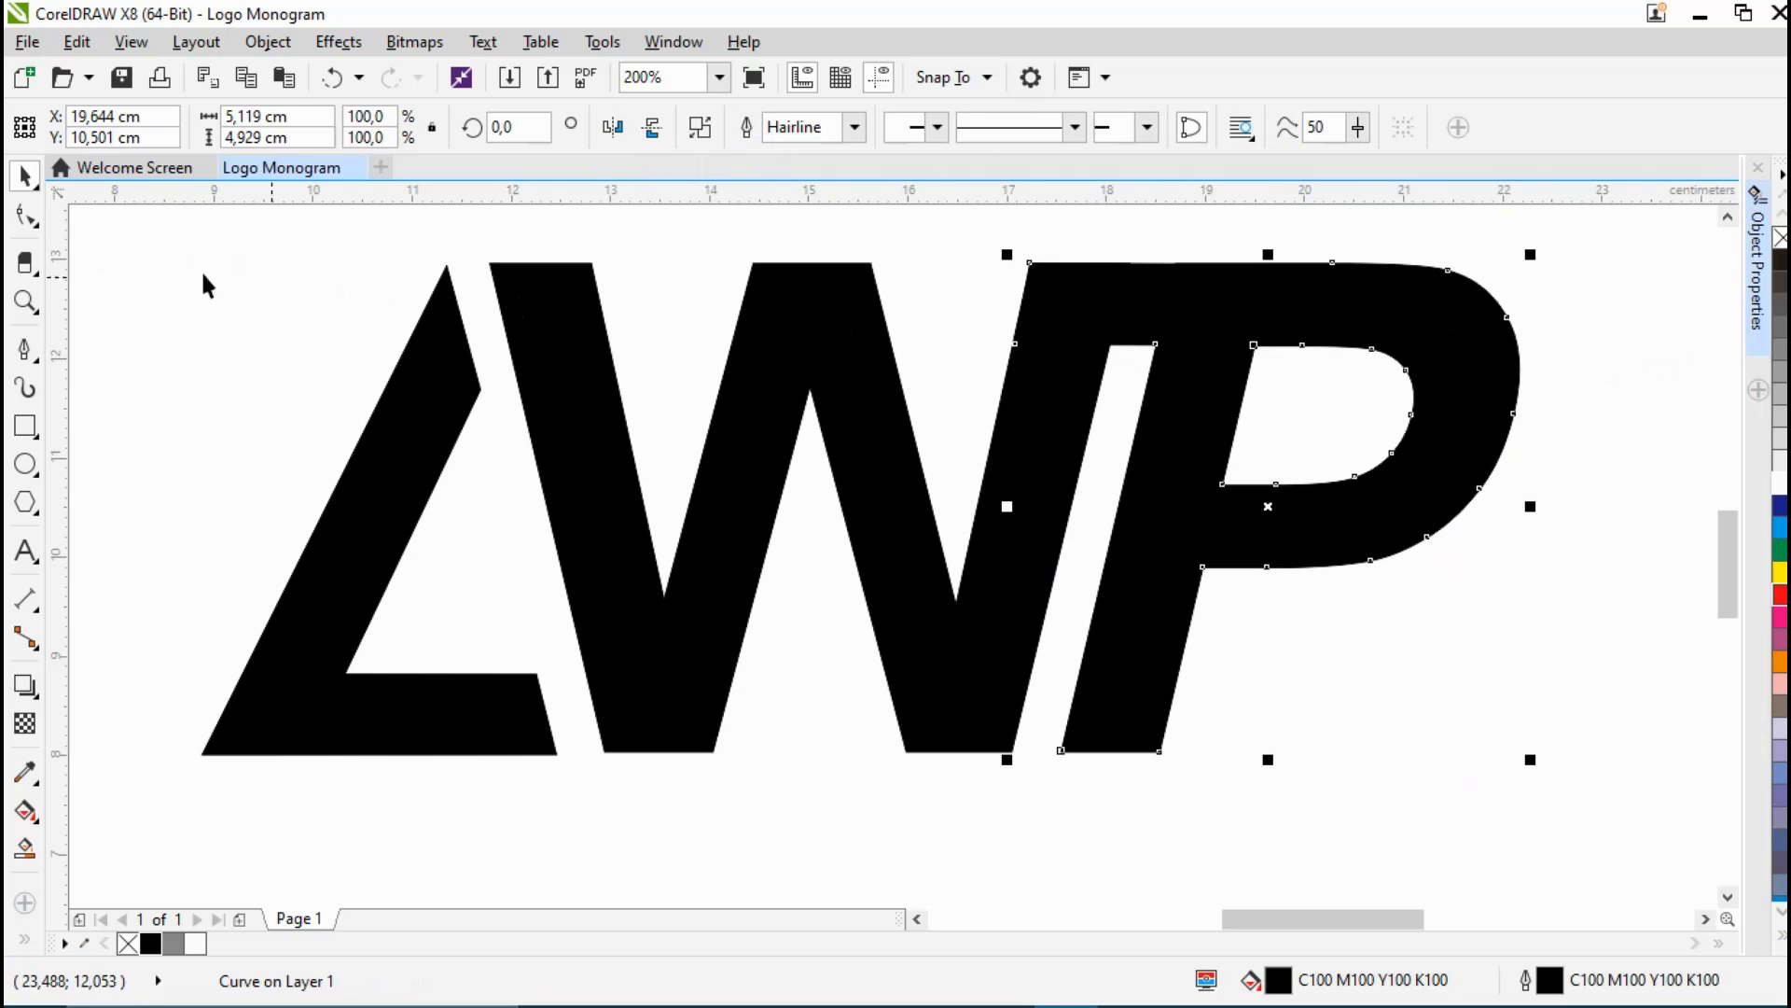
Step: Delete the surplus nodes along the middle of the welded P's upper edge
{"action": "left_click", "coordinate": [28, 224]}
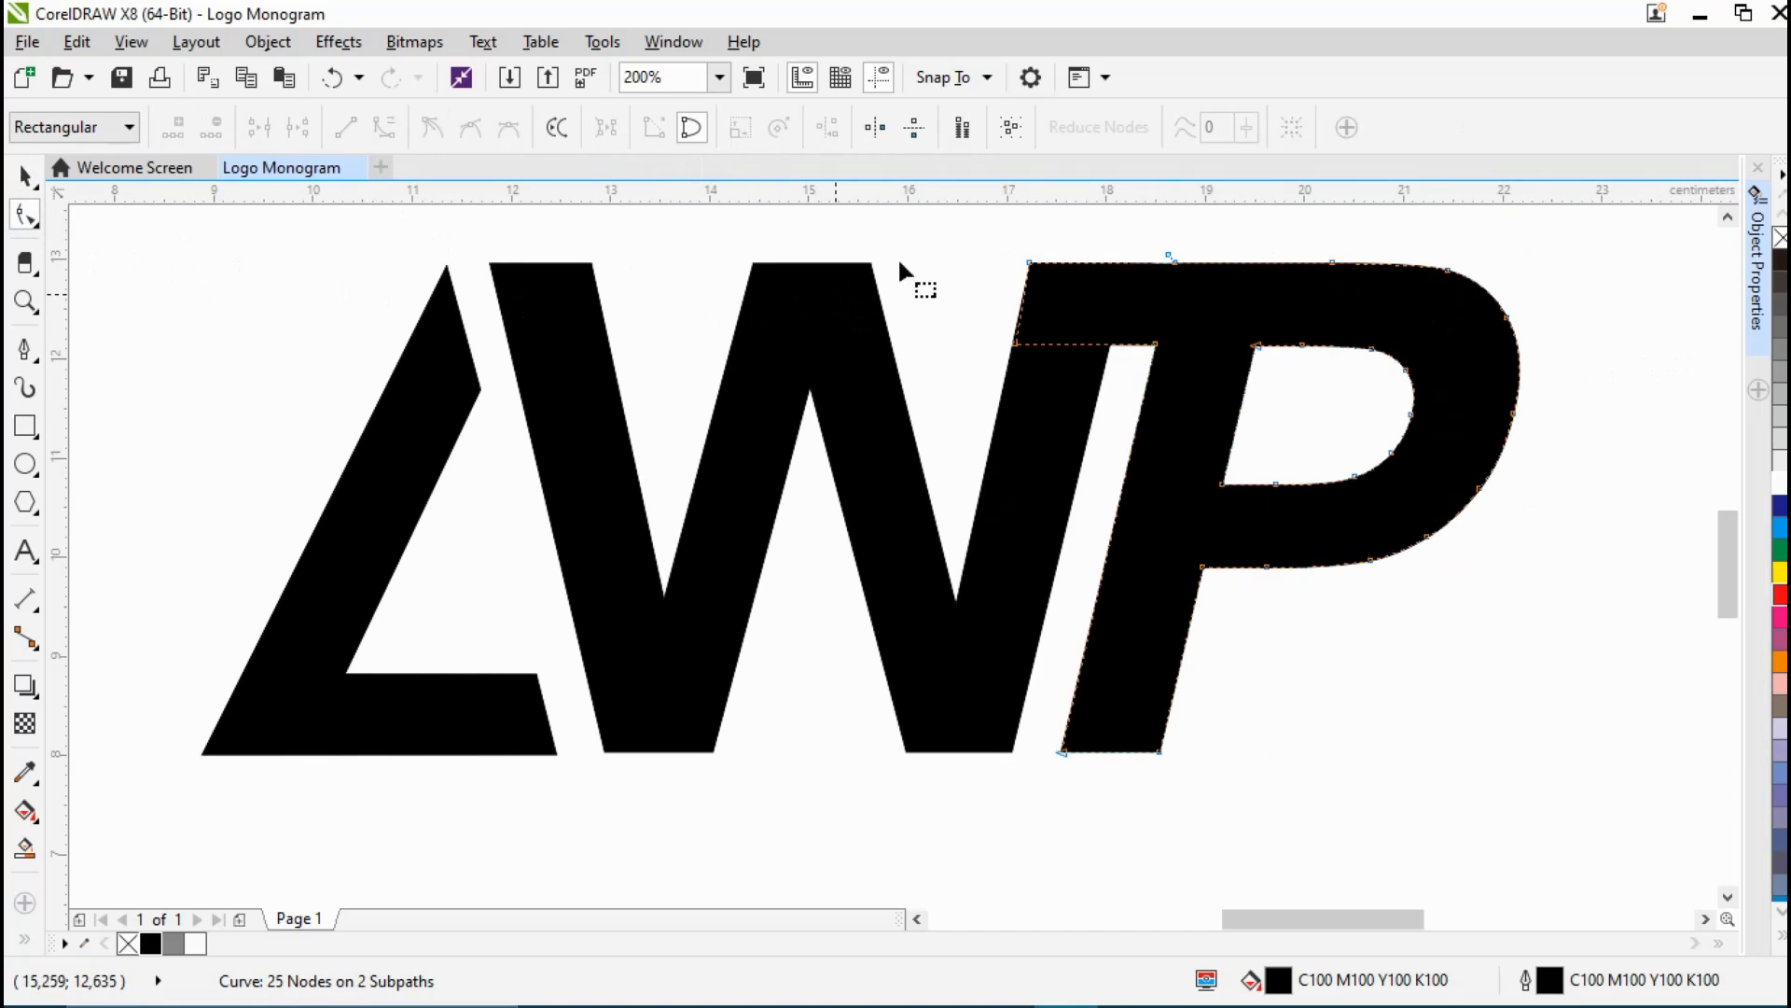
{"action": "left_click_drag", "start_coordinate": [1110, 218], "coordinate": [1380, 329]}
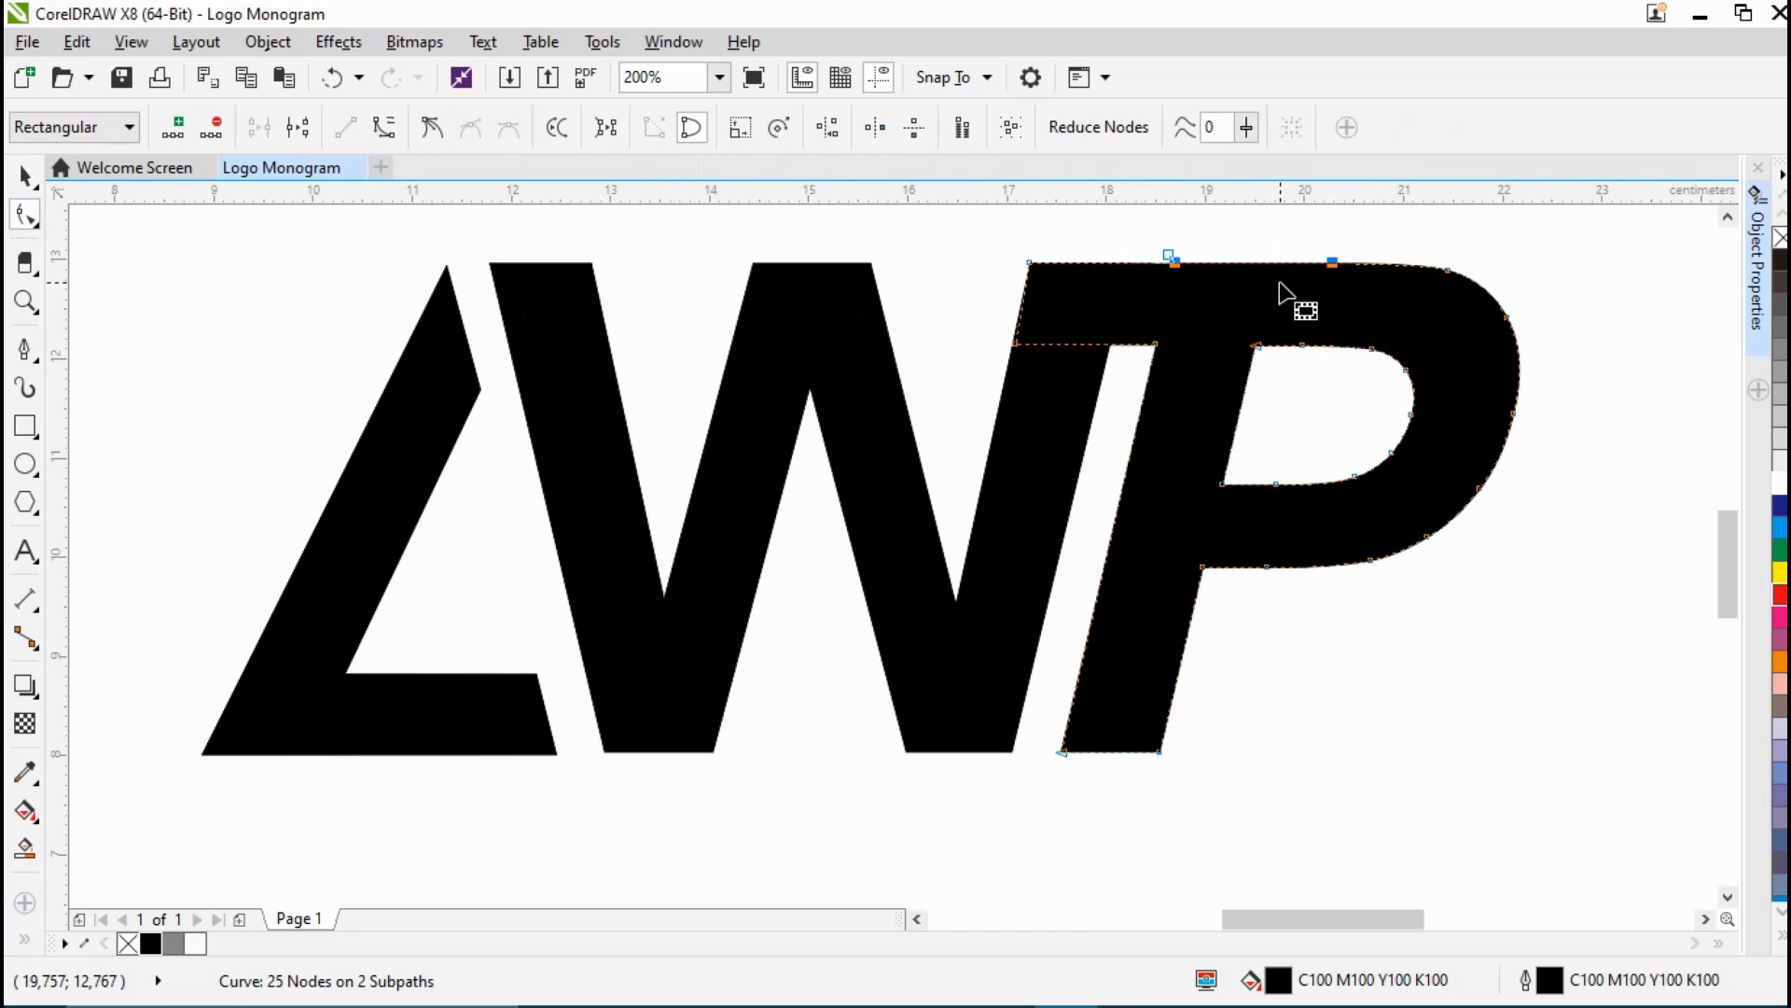
{"action": "key", "text": "Delete"}
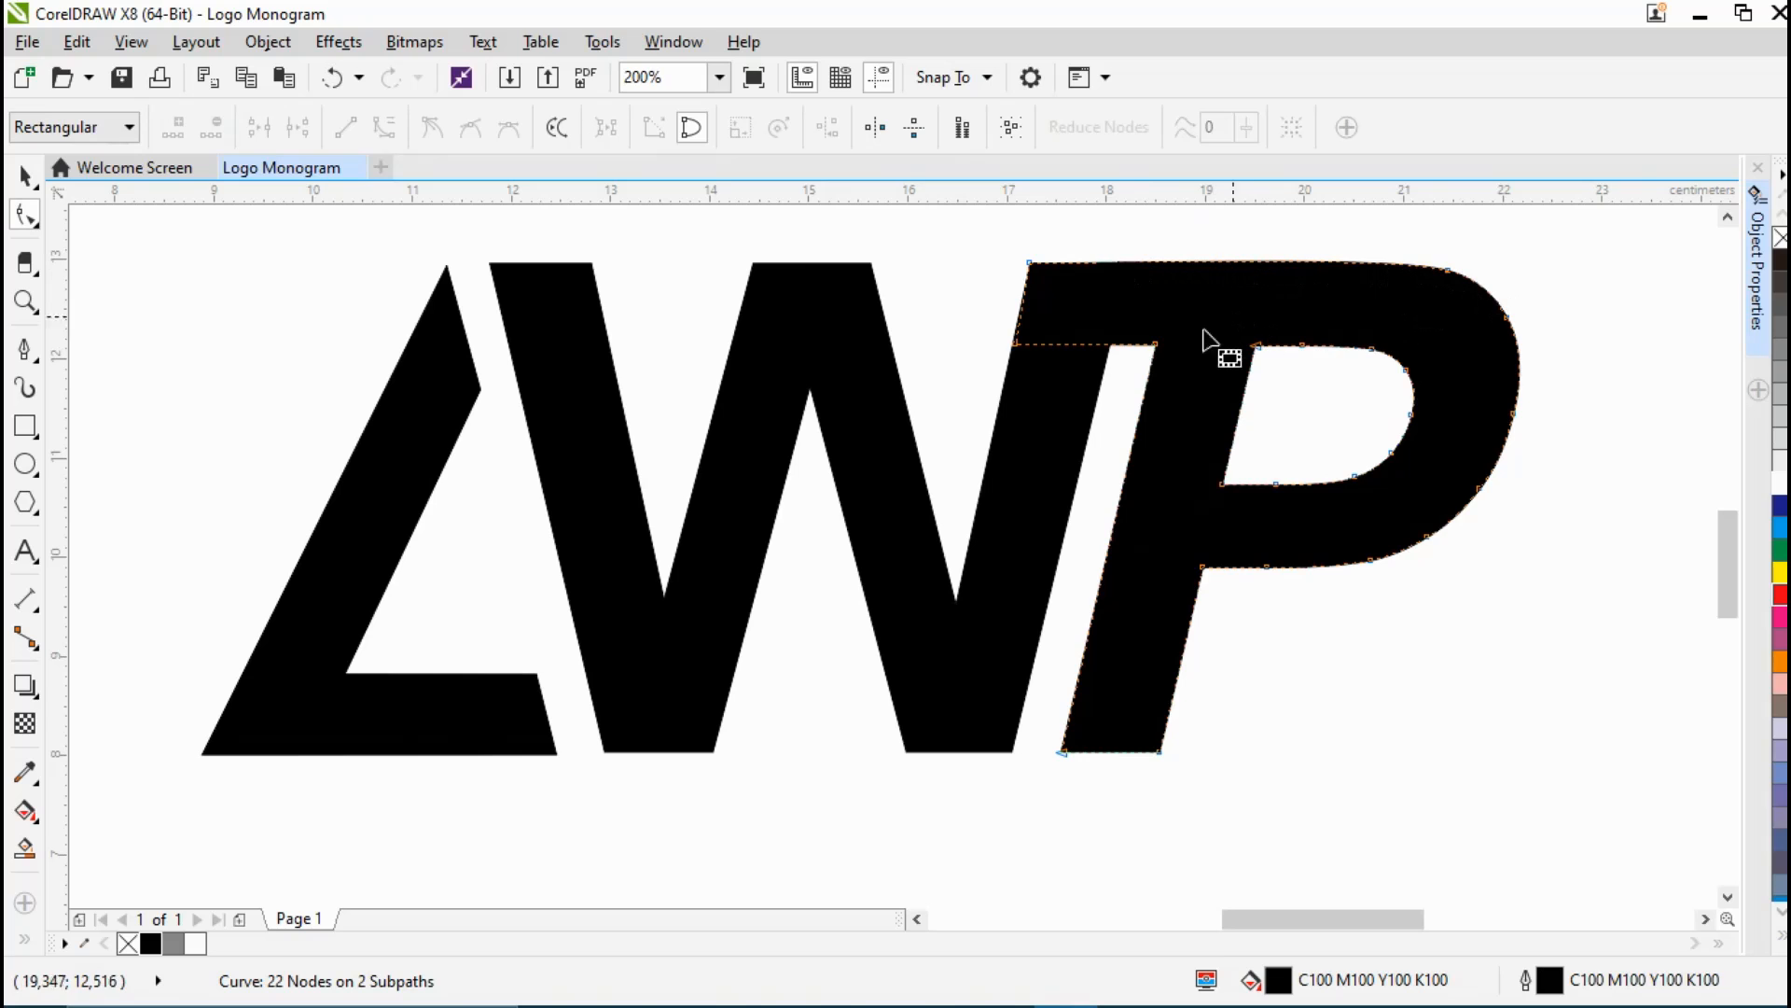
Step: Adjust the lower outer corner node of the bridging bar to line up with the inner edge of the W's stroke
{"action": "scroll", "coordinate": [1003, 352], "scroll_direction": "up", "scroll_amount": 2}
{"action": "left_click", "coordinate": [1014, 344]}
{"action": "left_click_drag", "start_coordinate": [1045, 341], "coordinate": [1034, 345]}
{"action": "scroll", "coordinate": [1033, 338], "scroll_direction": "down", "scroll_amount": 2}
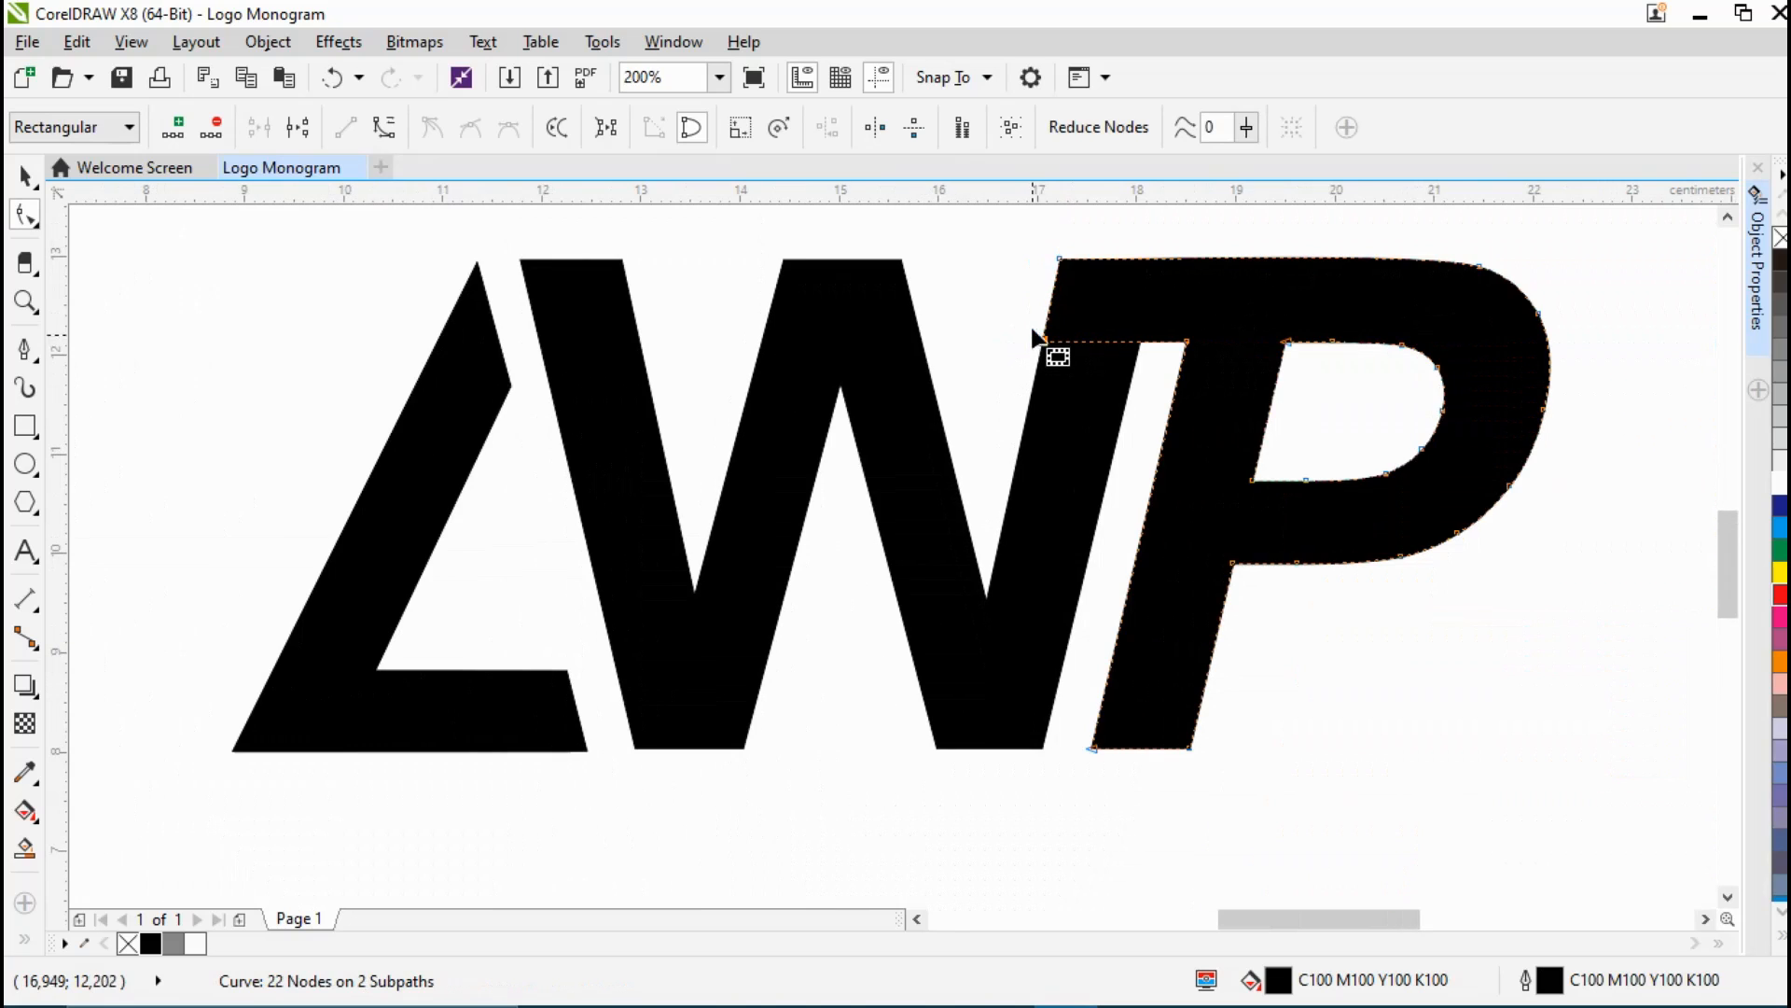
{"action": "left_click", "coordinate": [25, 175]}
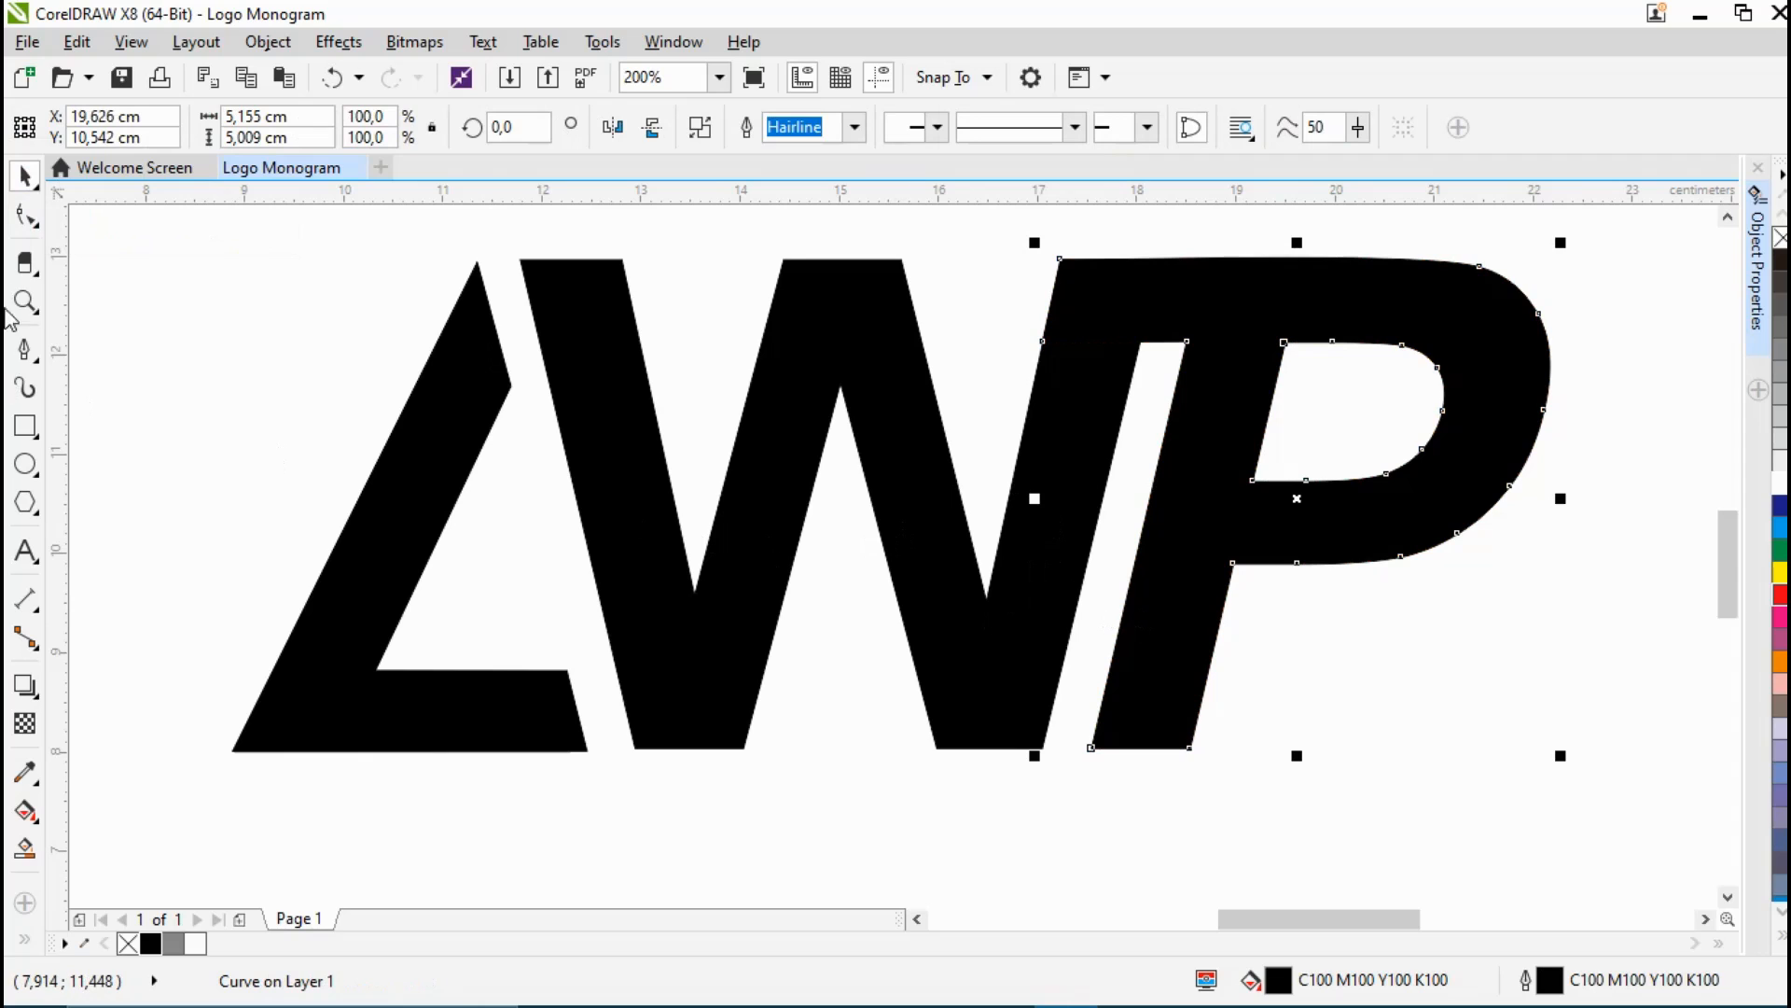
Step: Delete the four nodes along the lower curve of the P's inner opening
{"action": "left_click", "coordinate": [18, 220]}
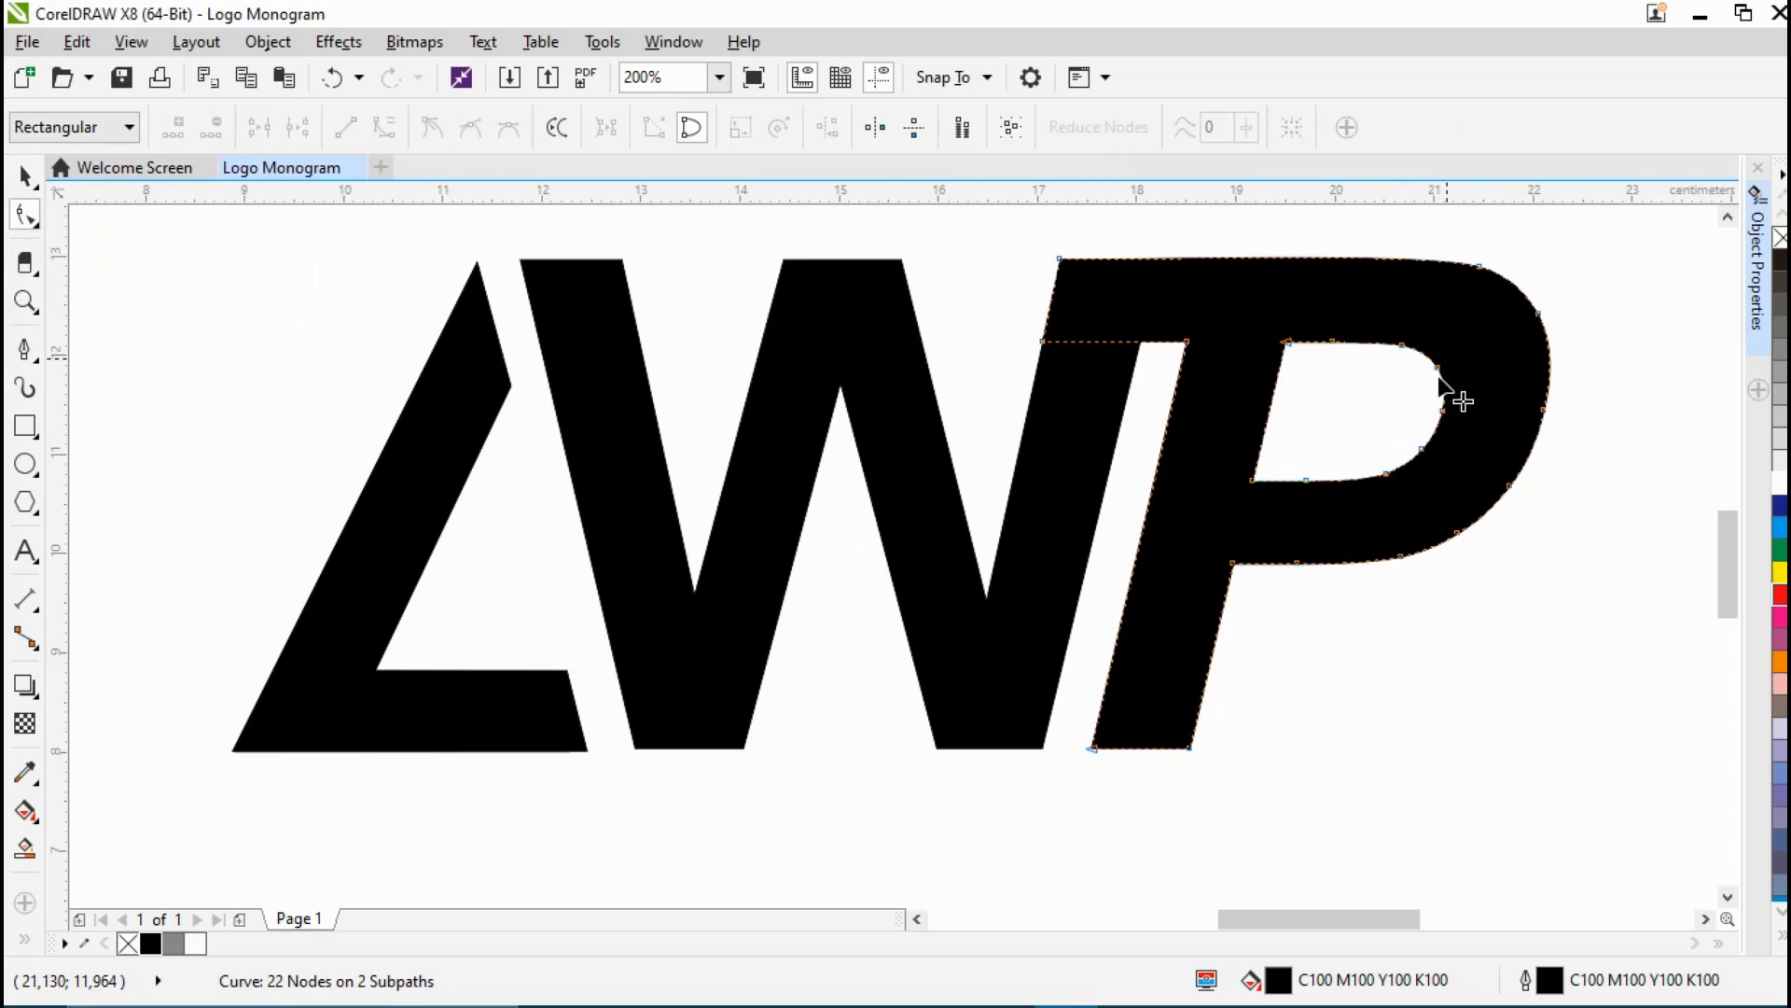
{"action": "right_click", "coordinate": [1440, 411]}
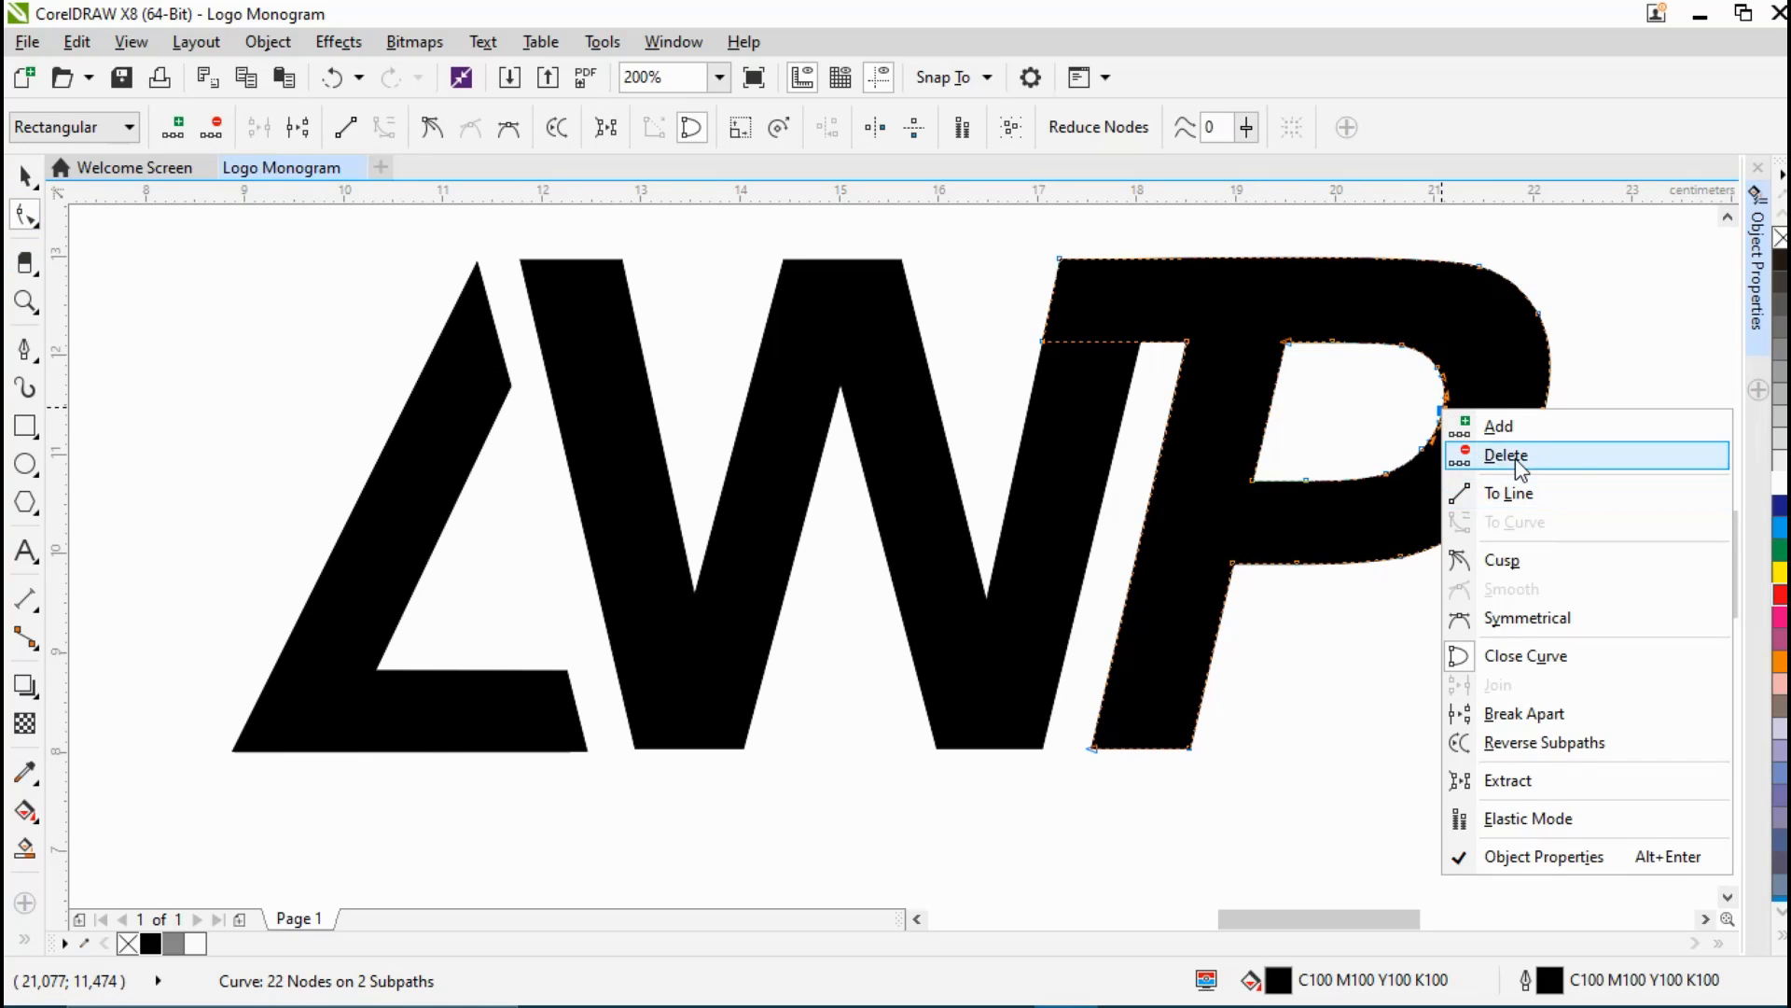
{"action": "left_click", "coordinate": [1515, 458]}
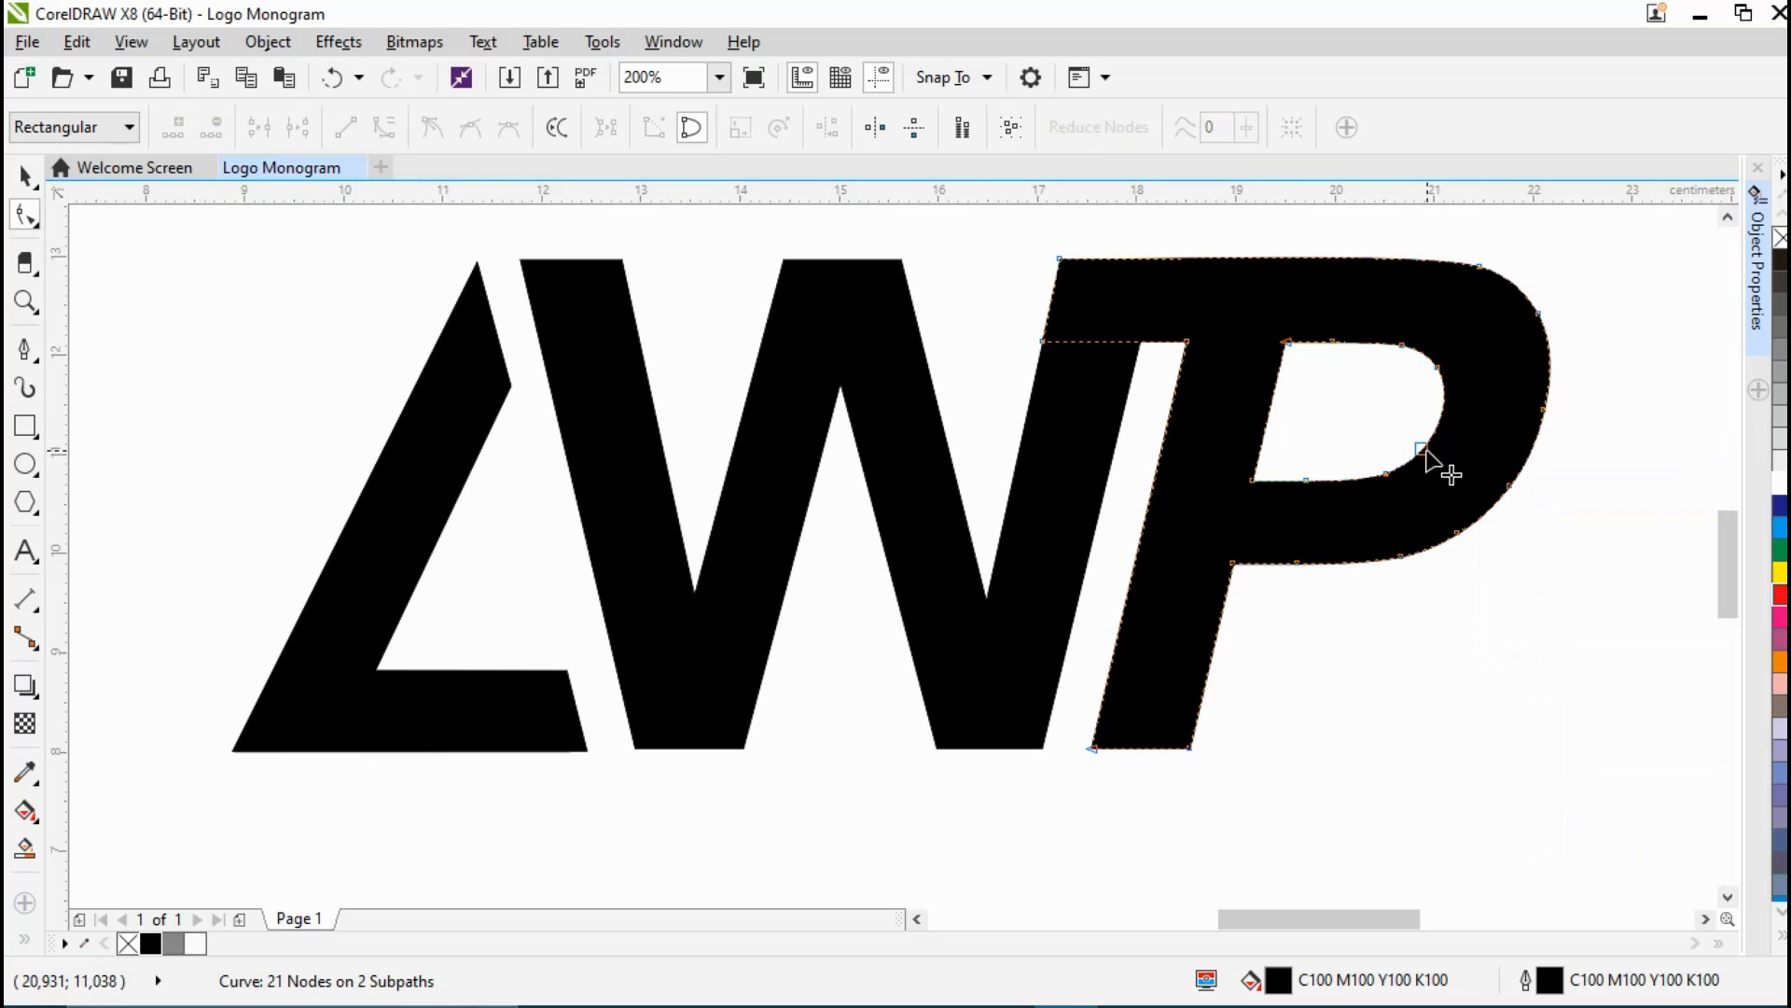
{"action": "right_click", "coordinate": [1425, 451]}
{"action": "left_click", "coordinate": [1479, 495]}
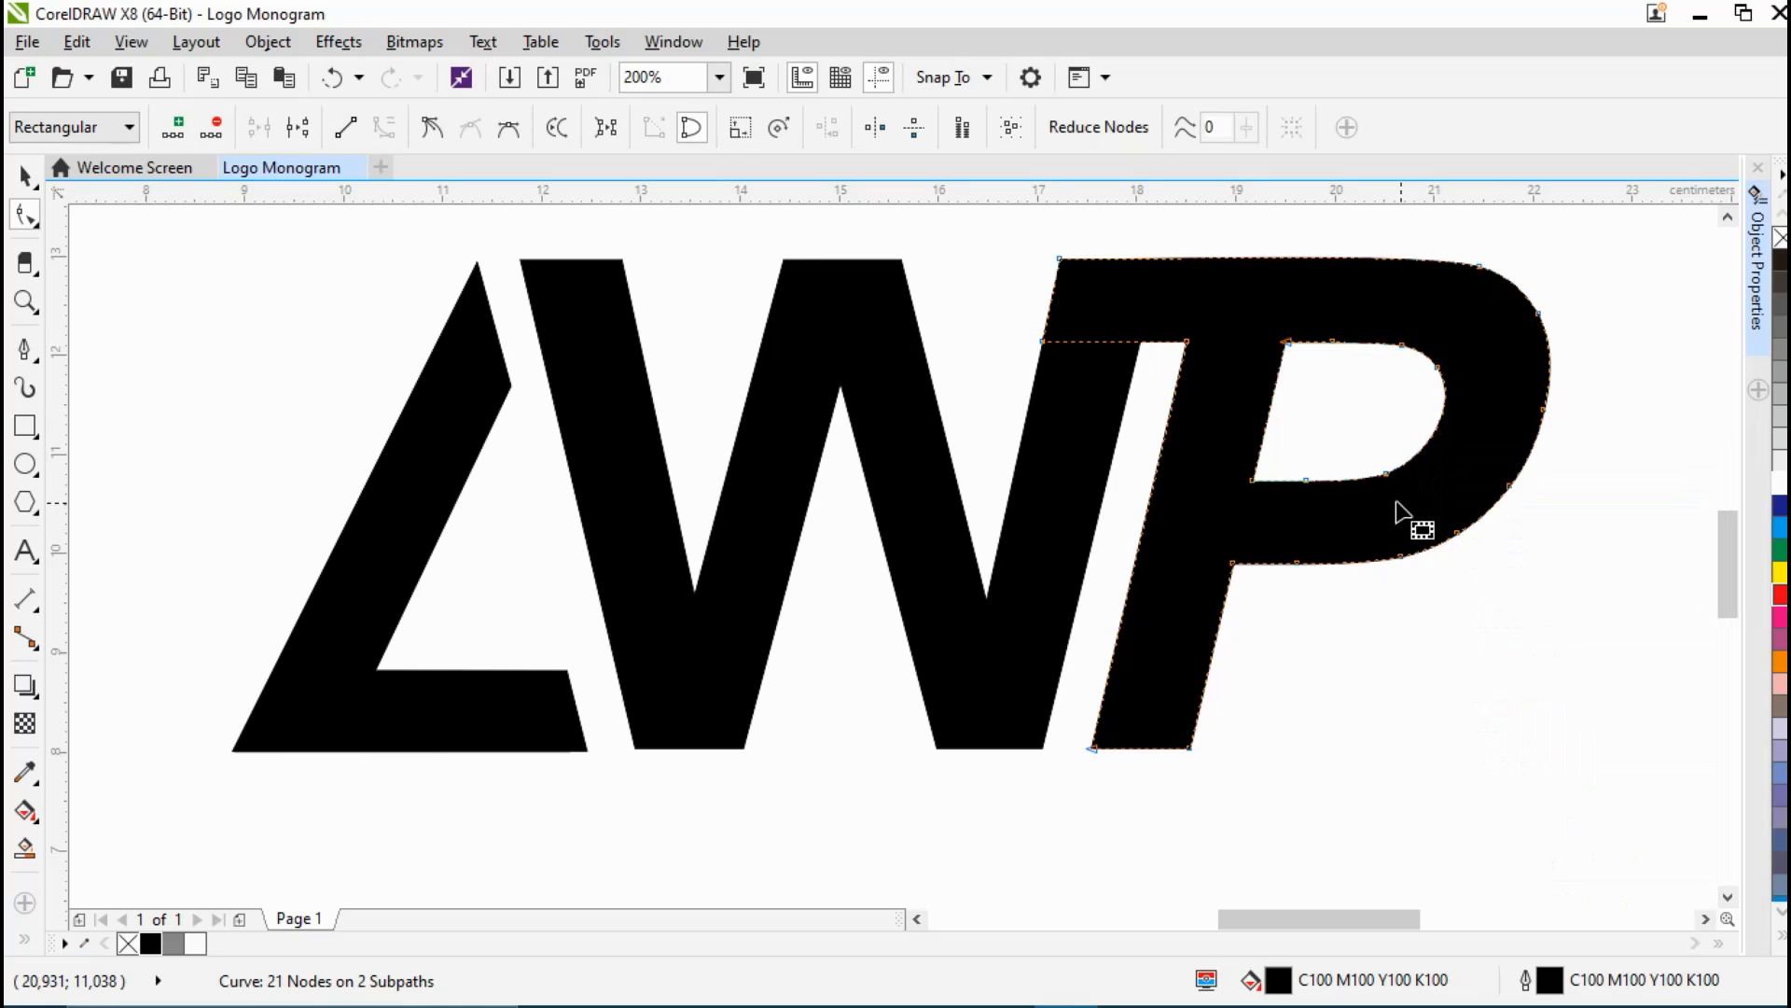
{"action": "right_click", "coordinate": [1384, 473]}
{"action": "left_click", "coordinate": [1420, 516]}
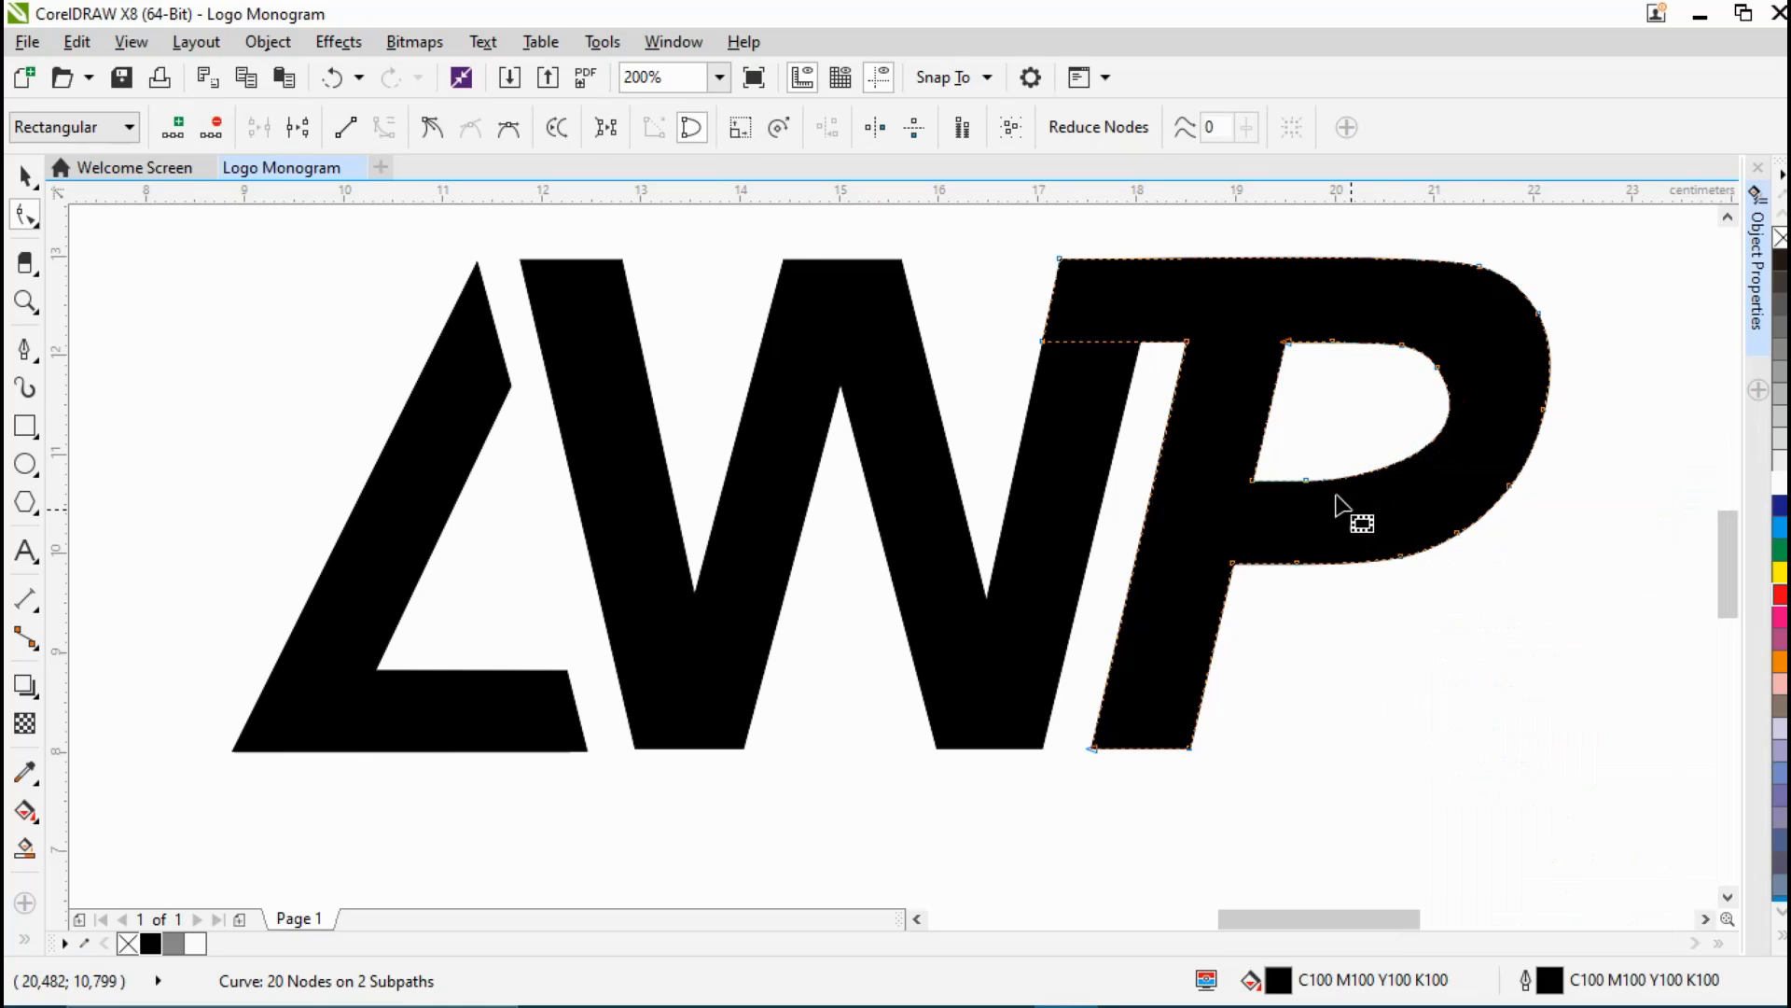
{"action": "right_click", "coordinate": [1307, 483]}
{"action": "left_click", "coordinate": [1396, 537]}
{"action": "double_click", "coordinate": [1302, 559]}
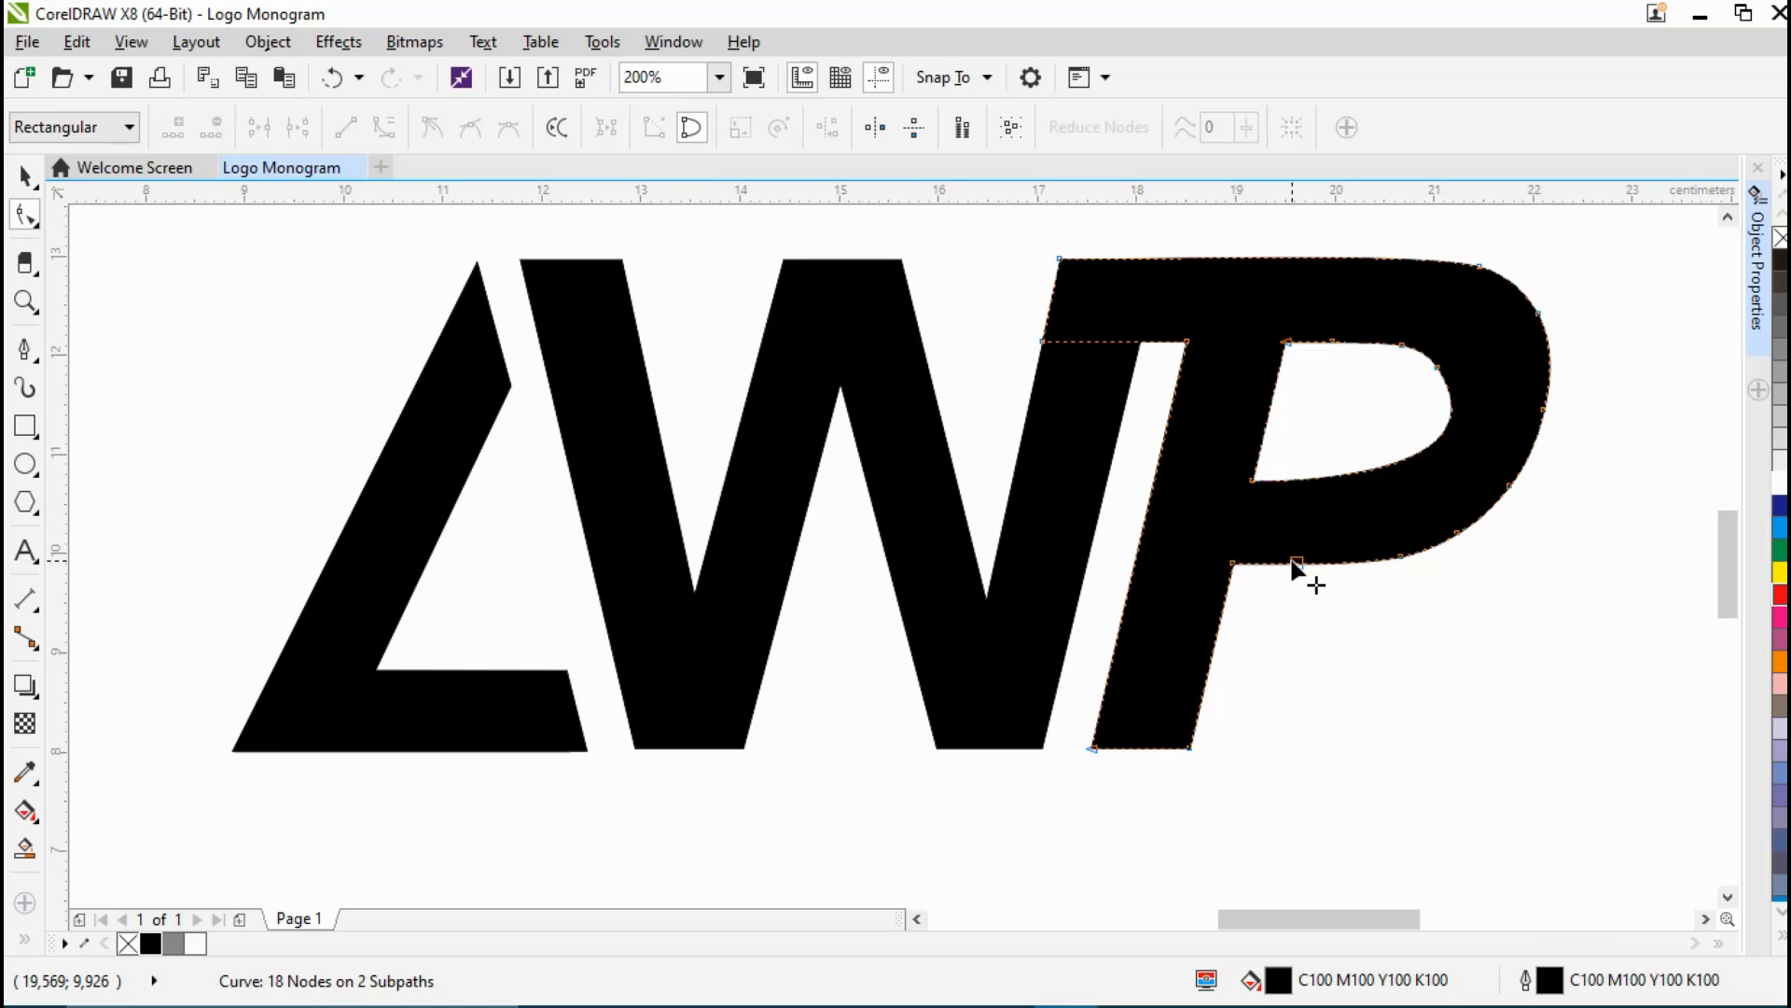
Step: Convert the lower curve of the P's inner opening to a straight diagonal line
{"action": "left_click", "coordinate": [1437, 365]}
{"action": "right_click", "coordinate": [1436, 366]}
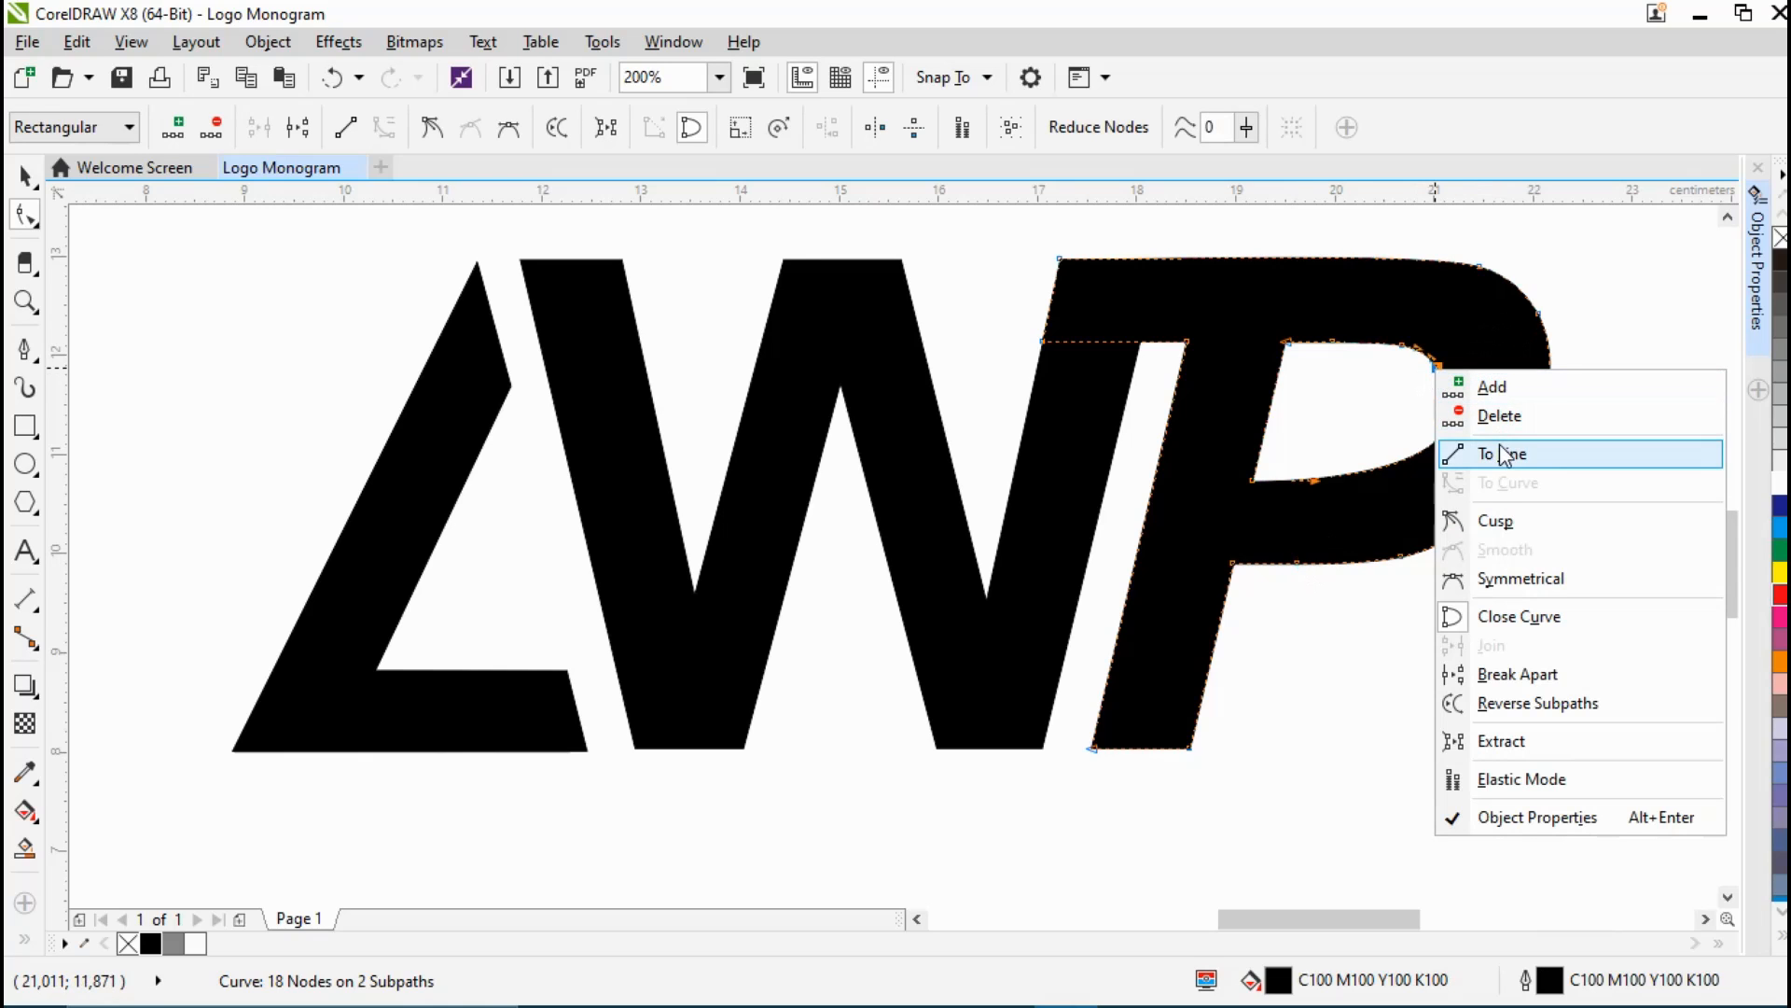
{"action": "left_click", "coordinate": [1500, 450]}
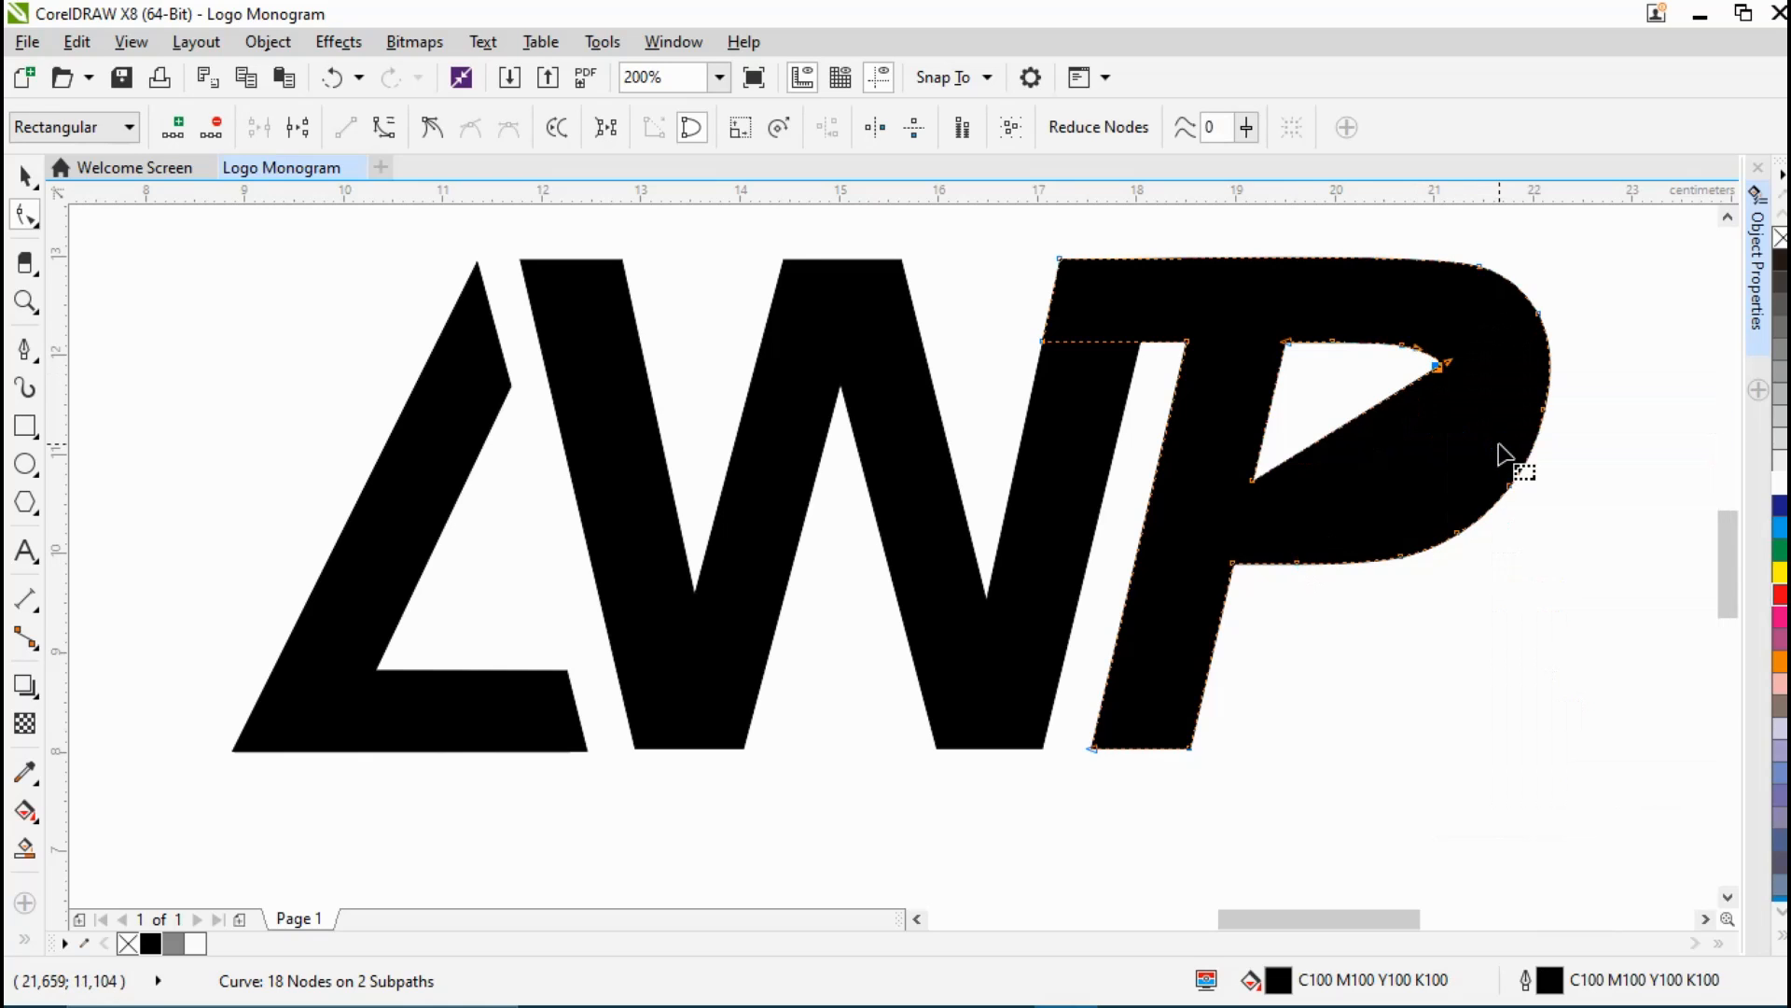
Step: Try to convert a segment of the P bowl's outer lower edge to a straight line, then undo the conversion
{"action": "right_click", "coordinate": [1293, 569]}
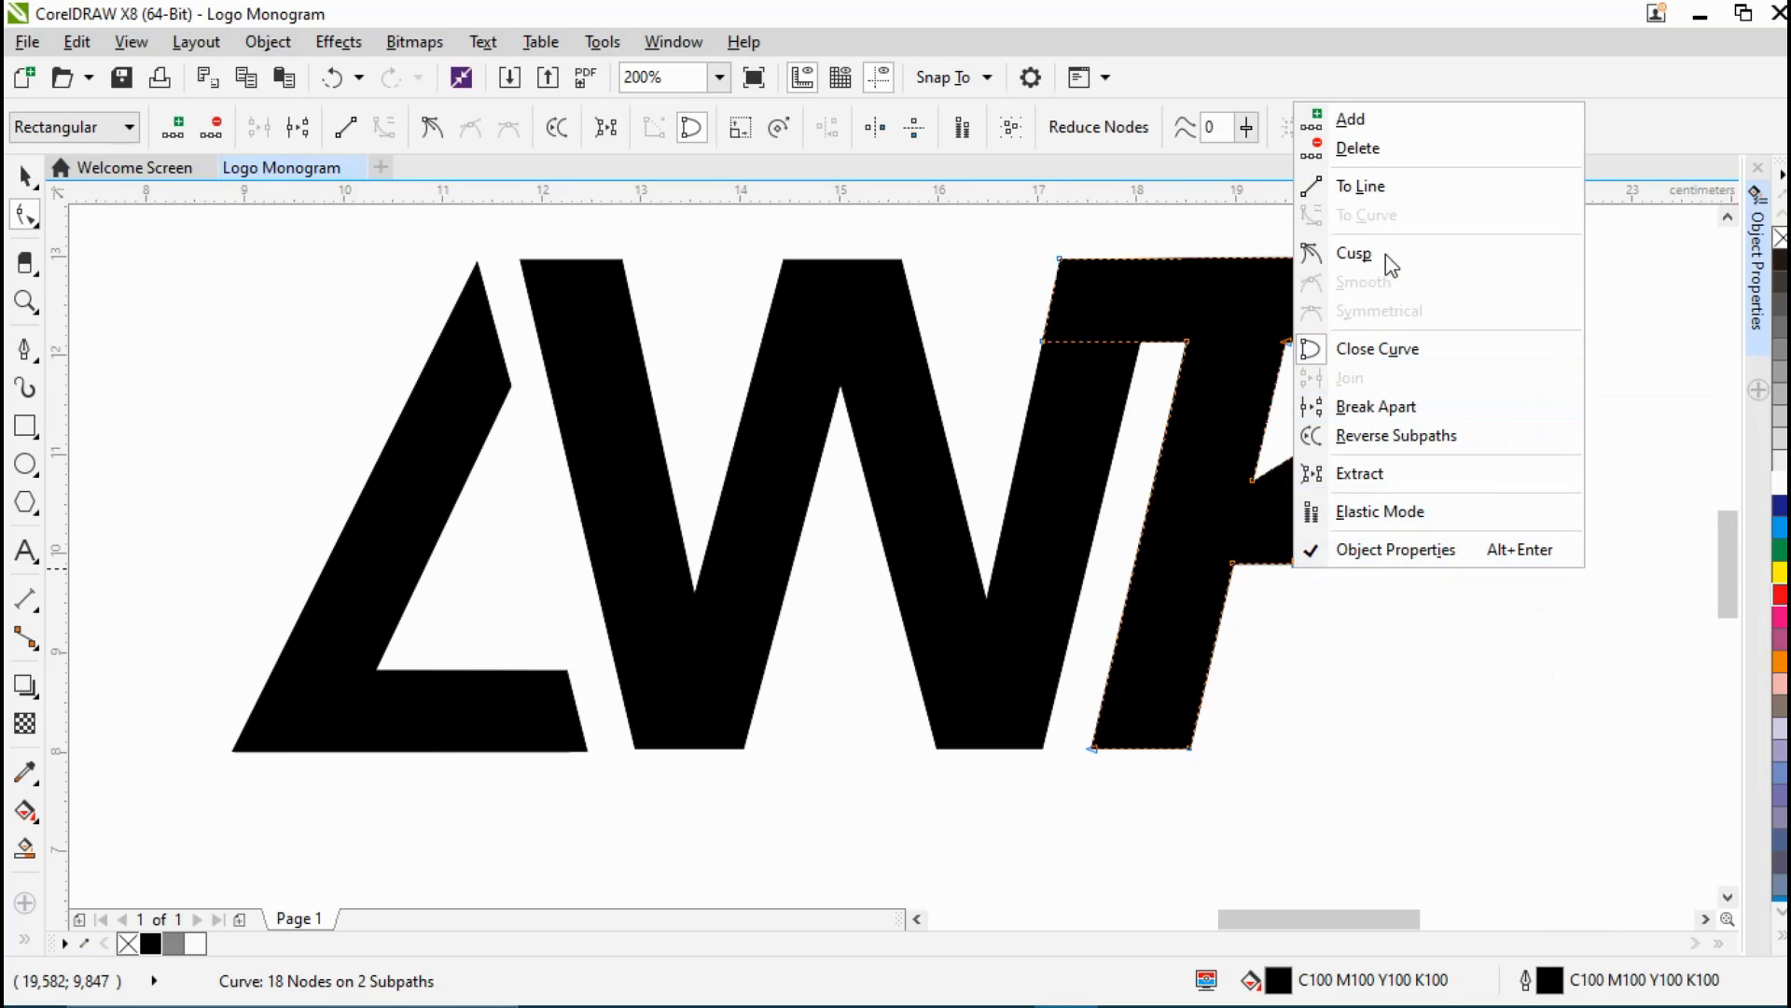
{"action": "left_click", "coordinate": [1362, 186]}
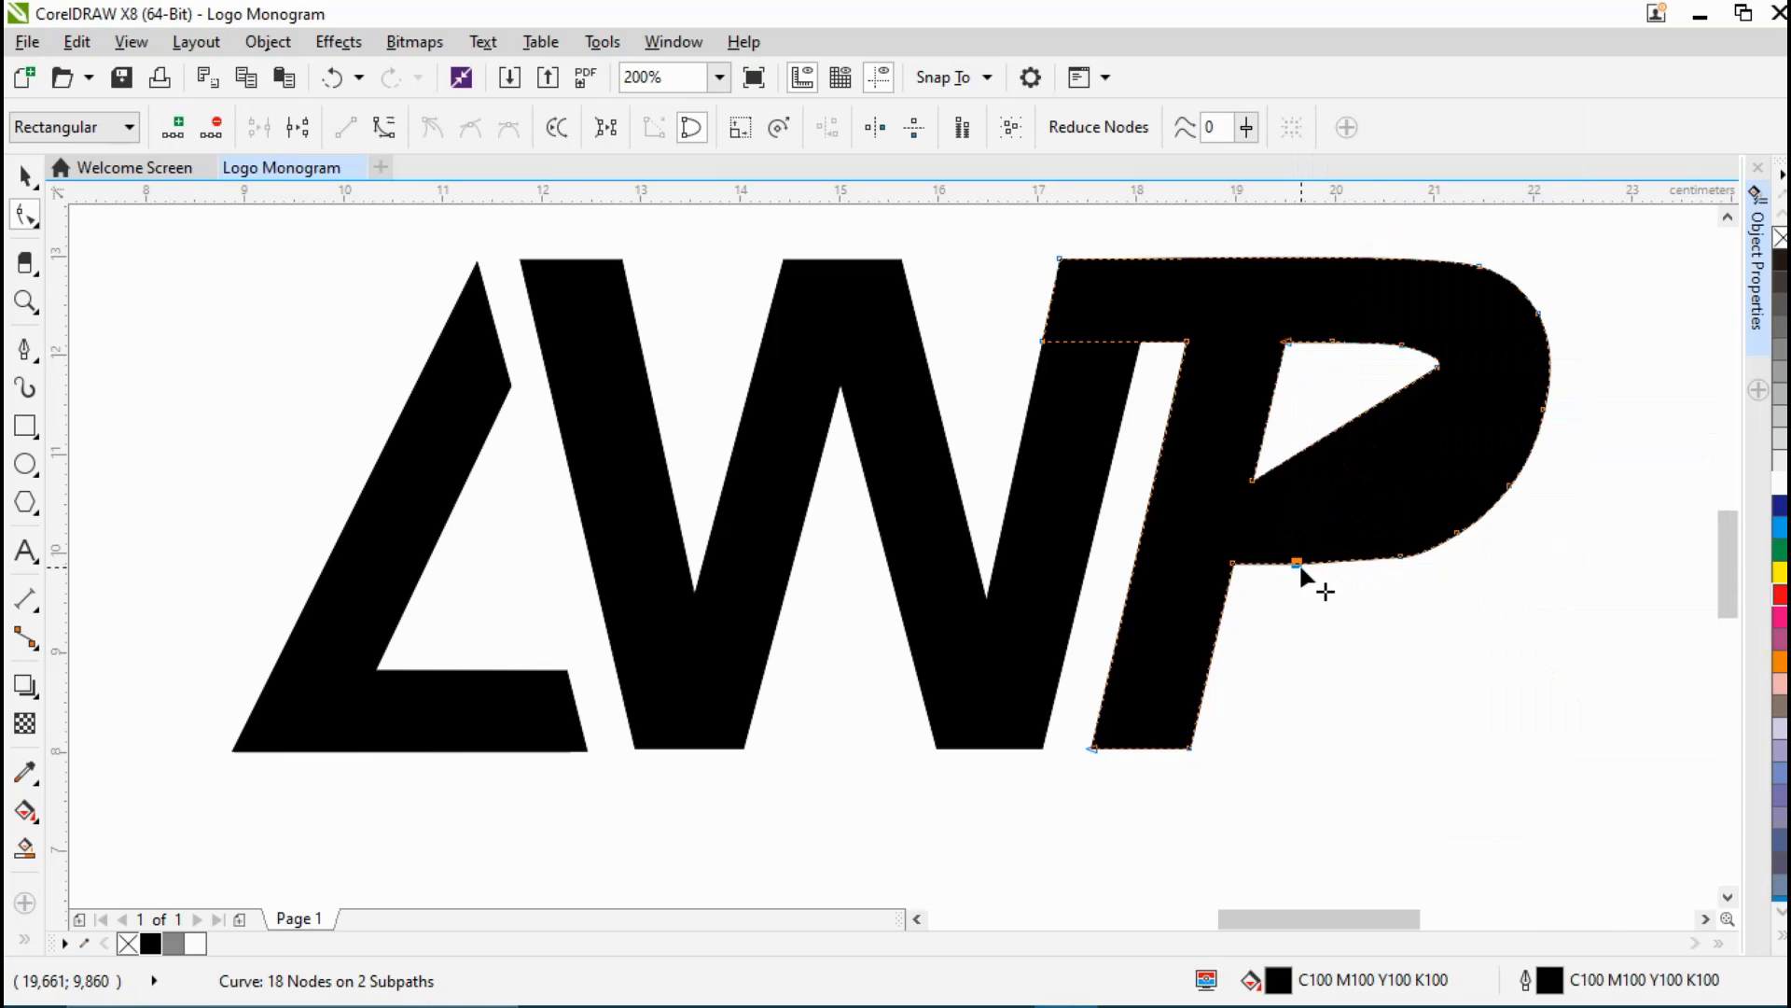
{"action": "left_click", "coordinate": [332, 77]}
Step: Delete the three nodes along the underside of the P bowl's outer edge
{"action": "right_click", "coordinate": [1293, 565]}
{"action": "left_click", "coordinate": [1345, 144]}
{"action": "right_click", "coordinate": [1397, 560]}
{"action": "left_click", "coordinate": [1450, 142]}
{"action": "left_click", "coordinate": [1456, 533]}
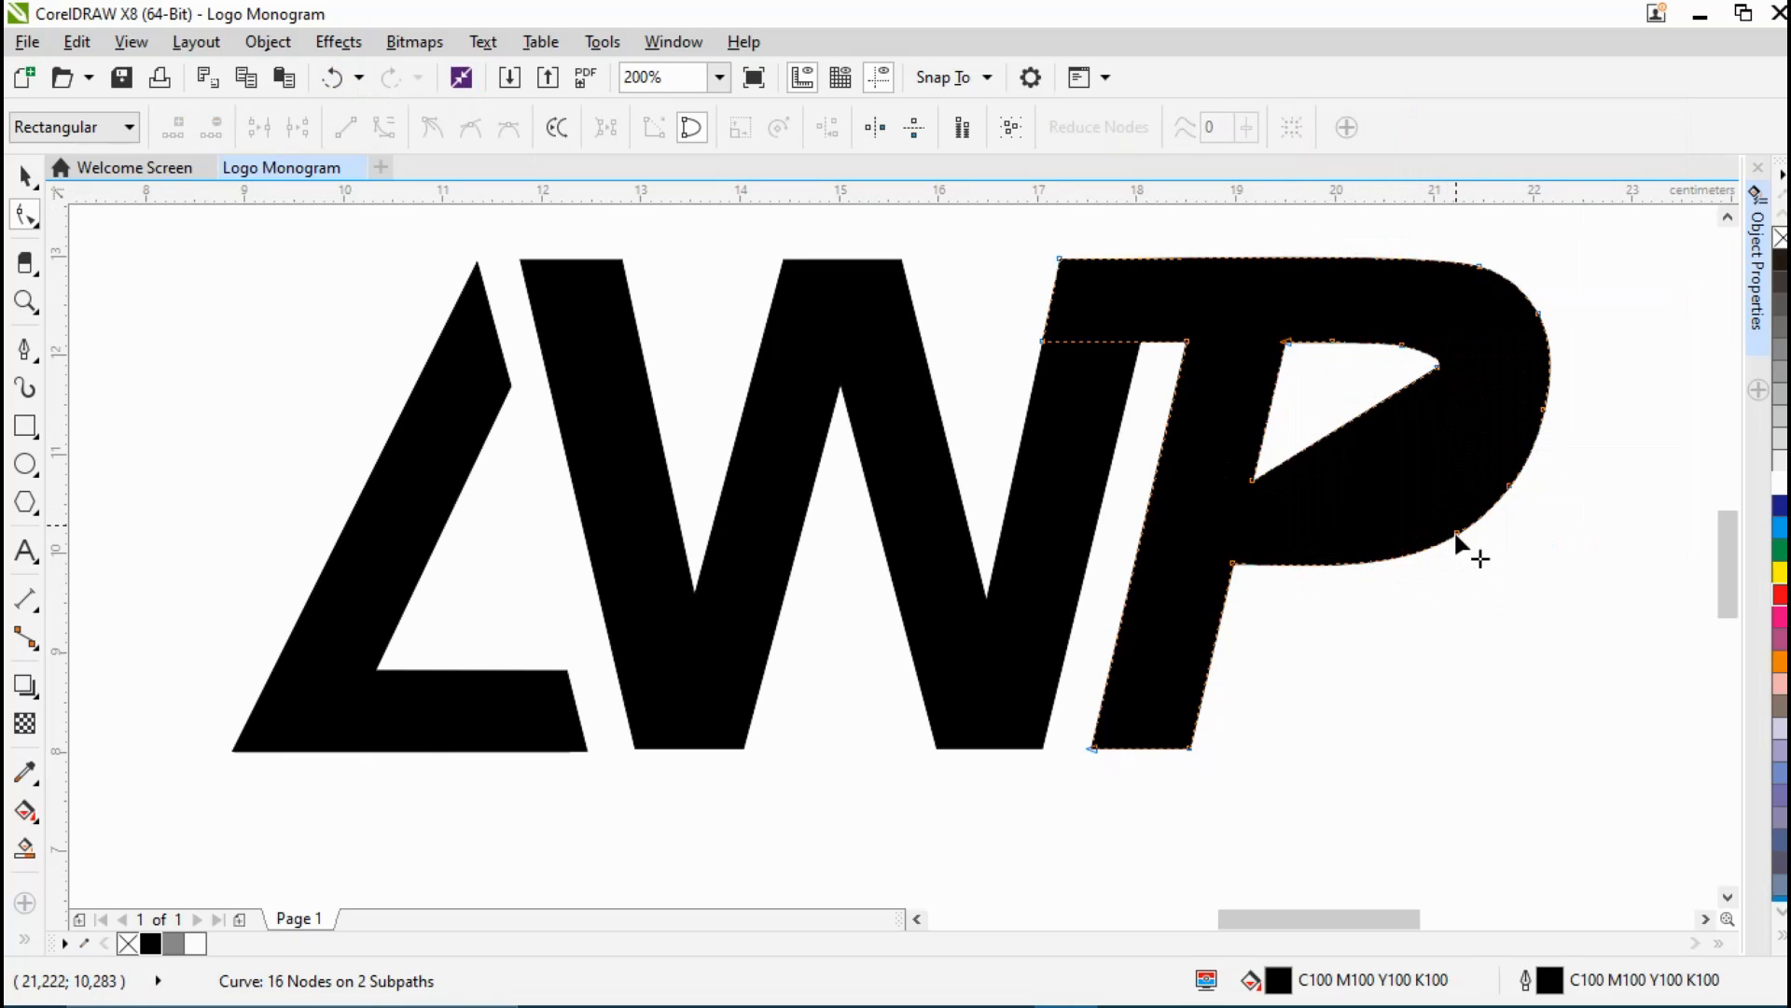
{"action": "right_click", "coordinate": [1455, 534]}
{"action": "left_click", "coordinate": [1572, 587]}
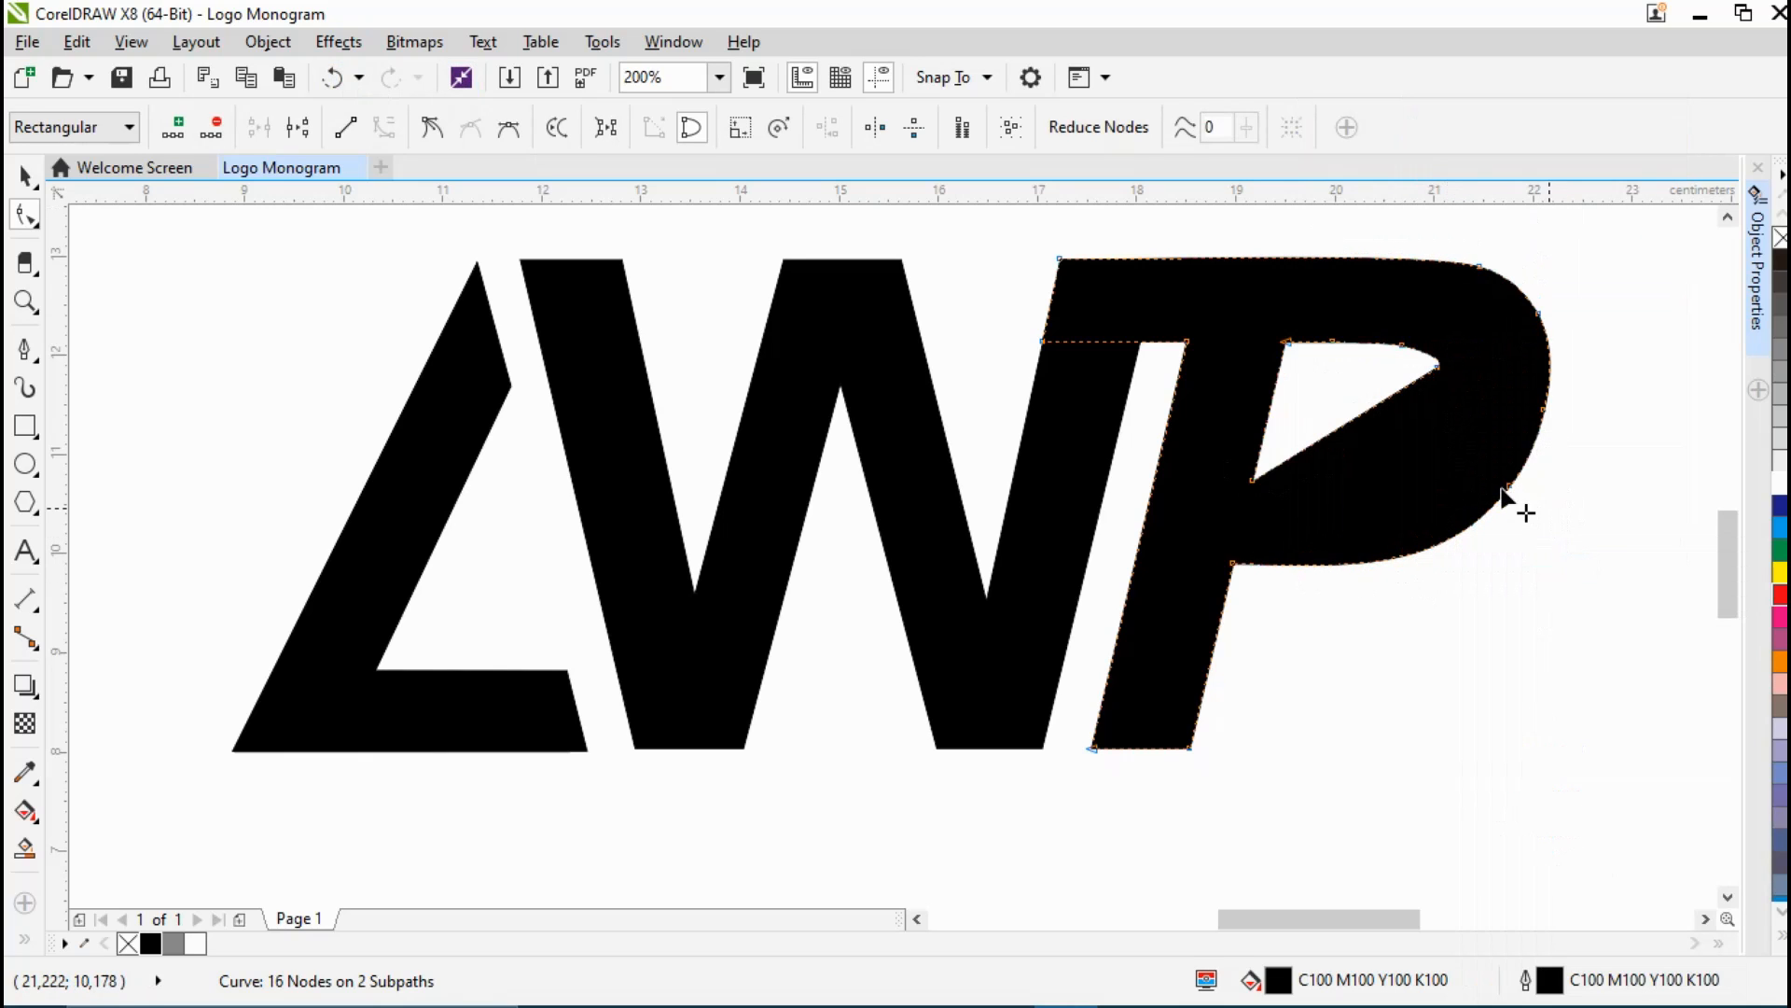
Step: Delete the two remaining nodes on the lower outer side of the P's bowl, below its upper curve
{"action": "left_click", "coordinate": [1509, 486]}
{"action": "right_click", "coordinate": [1505, 484]}
{"action": "key", "text": "Escape"}
{"action": "left_click", "coordinate": [1544, 410]}
{"action": "right_click", "coordinate": [1544, 411]}
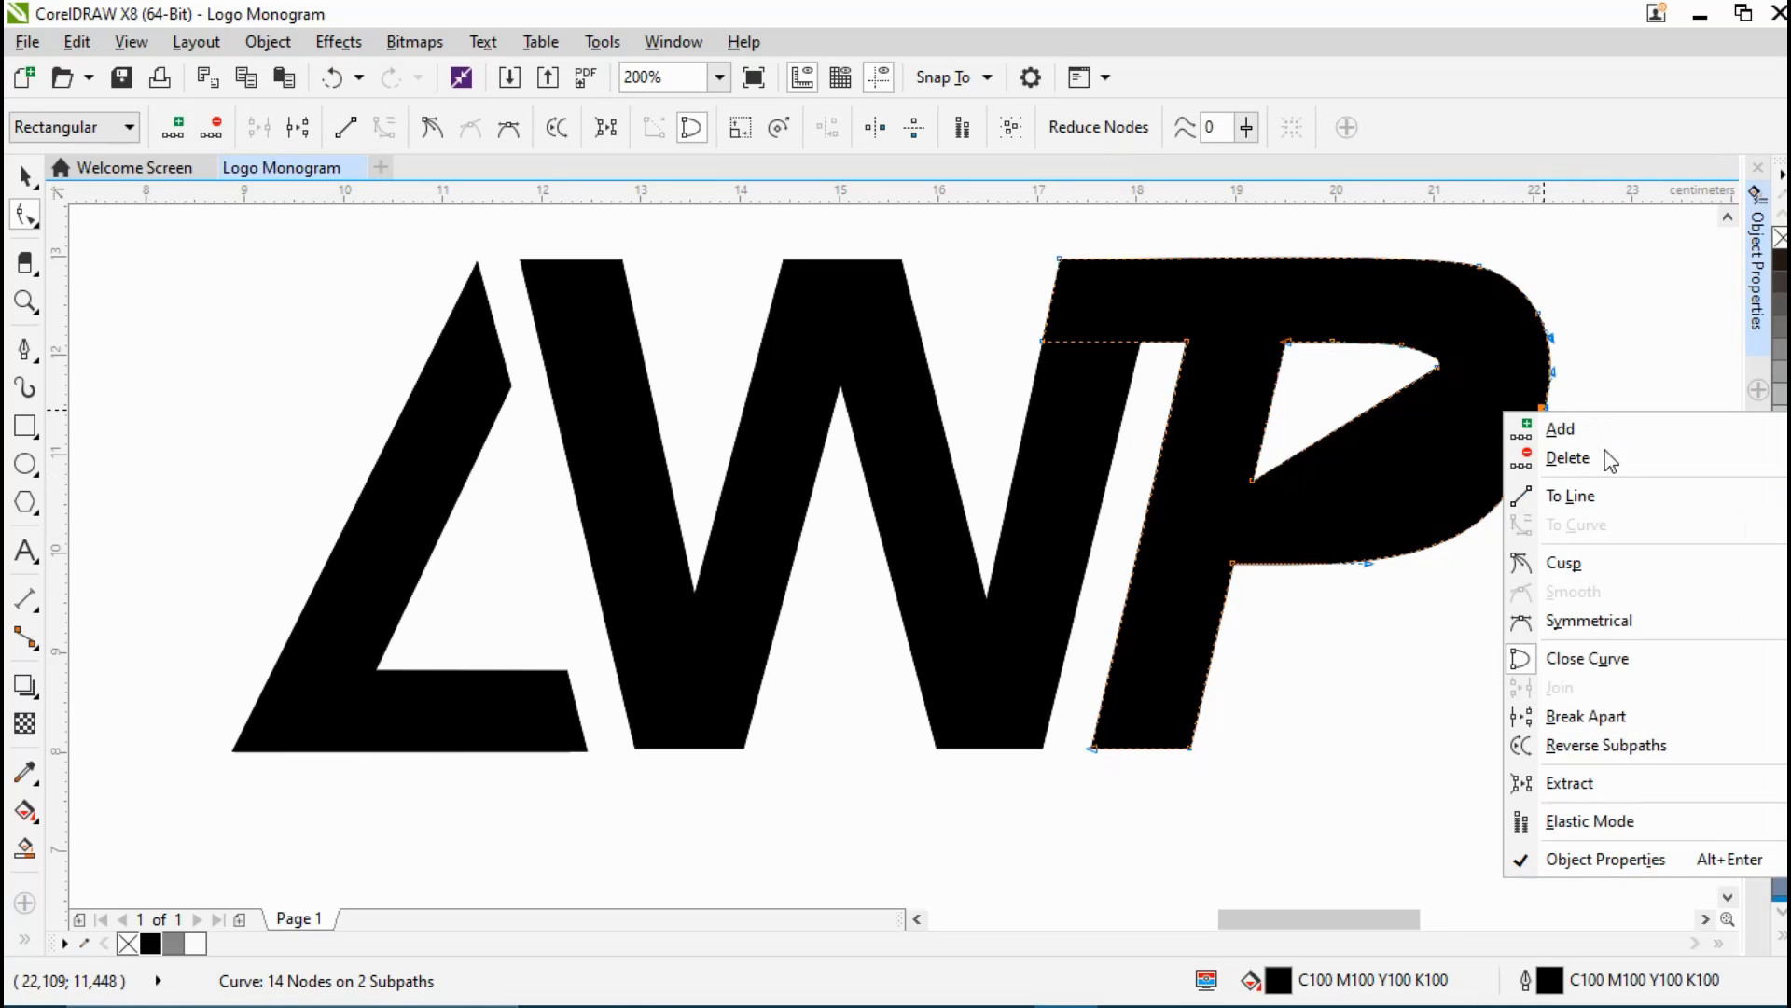
{"action": "left_click", "coordinate": [1604, 451]}
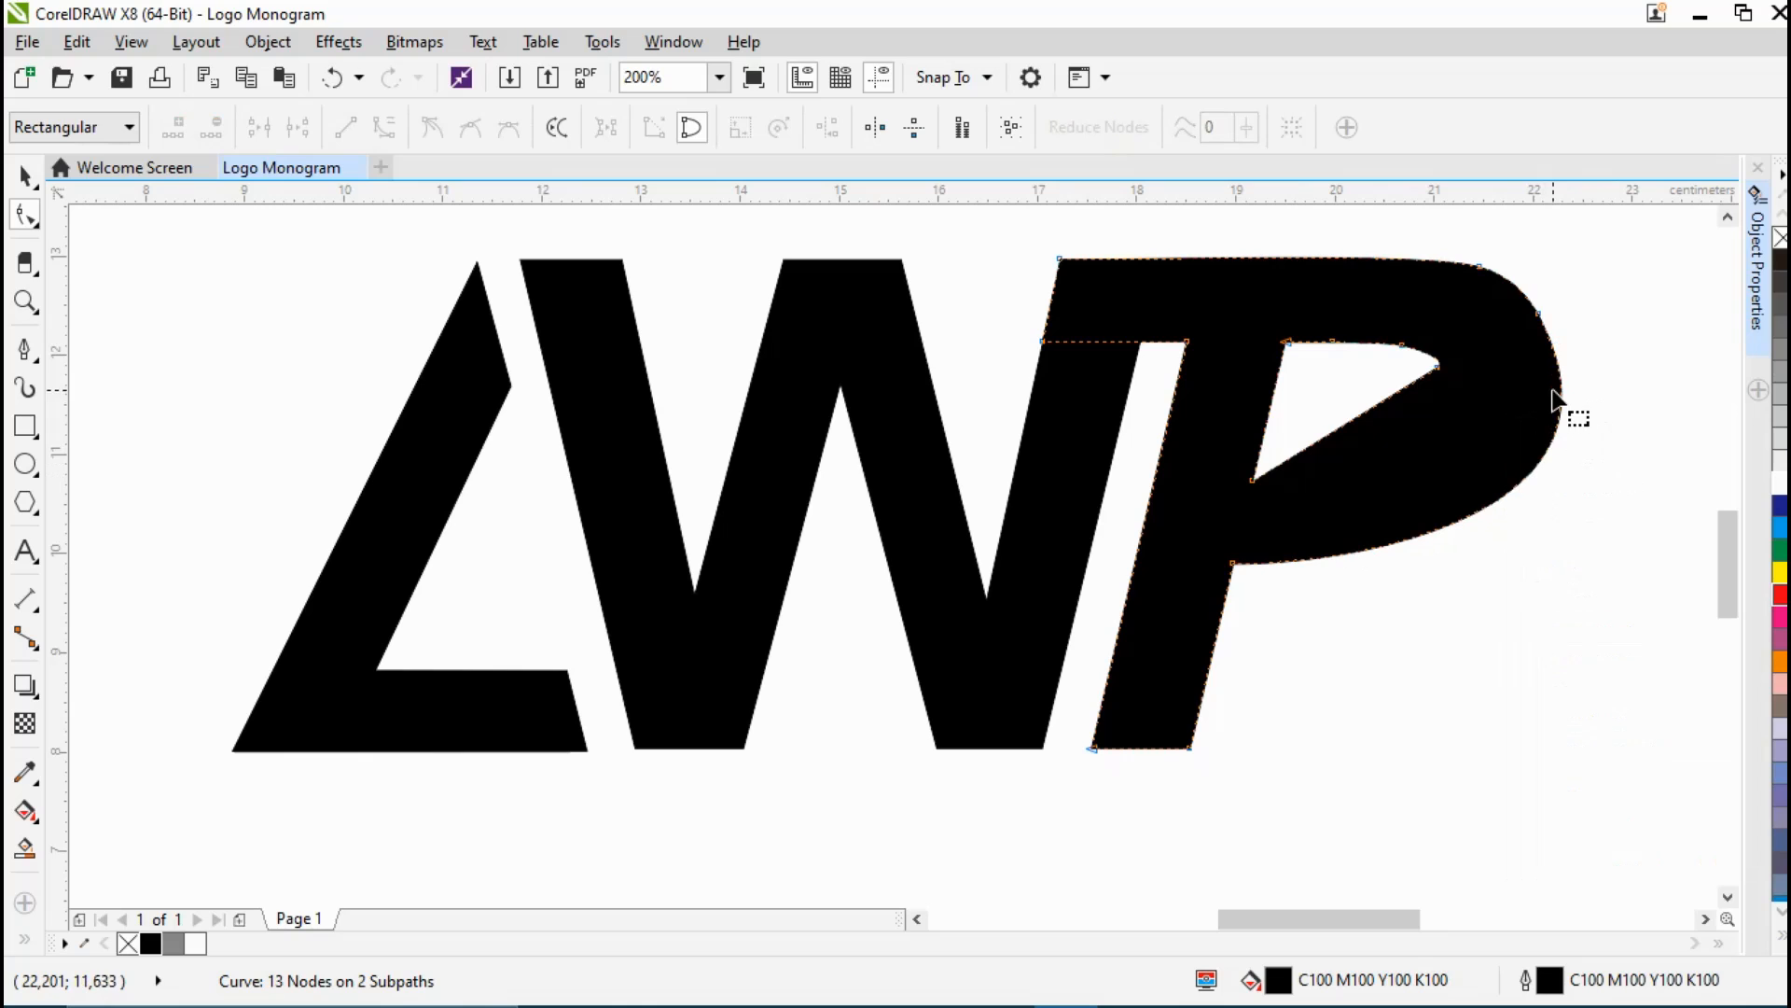
Step: Convert the P bowl's outer upper-corner, underside and top-edge curve segments to straight lines
{"action": "right_click", "coordinate": [1537, 320]}
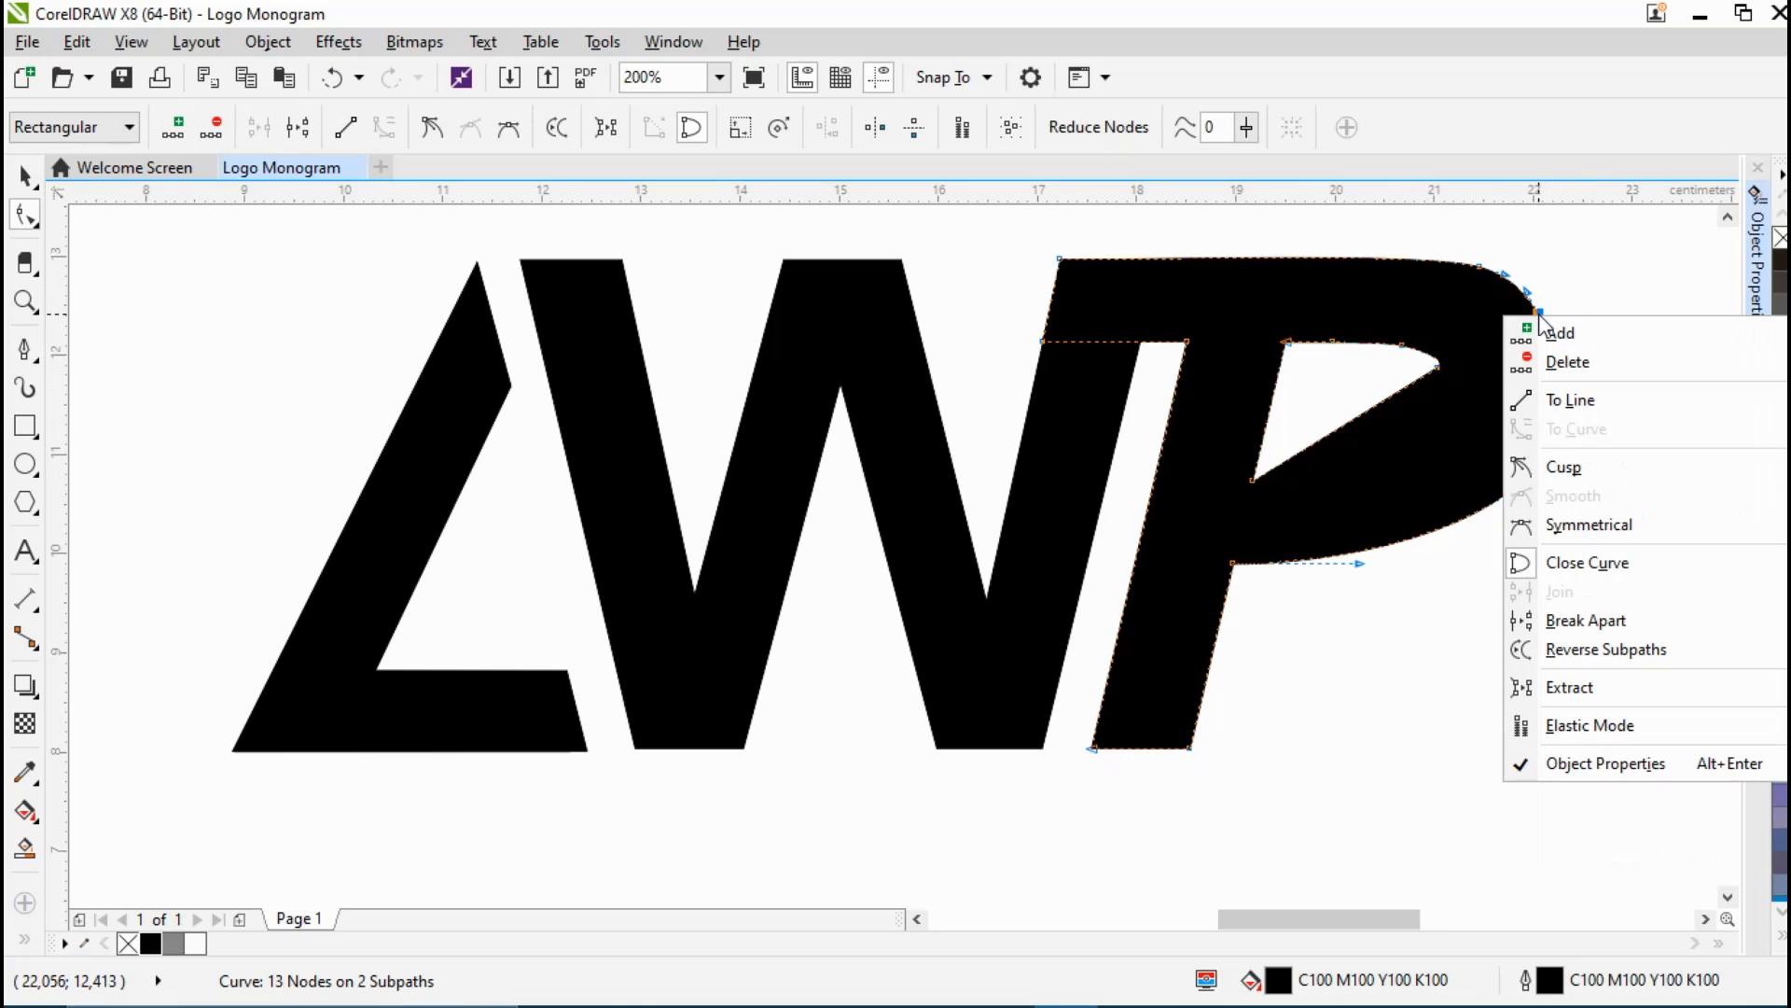
{"action": "left_click", "coordinate": [1598, 401]}
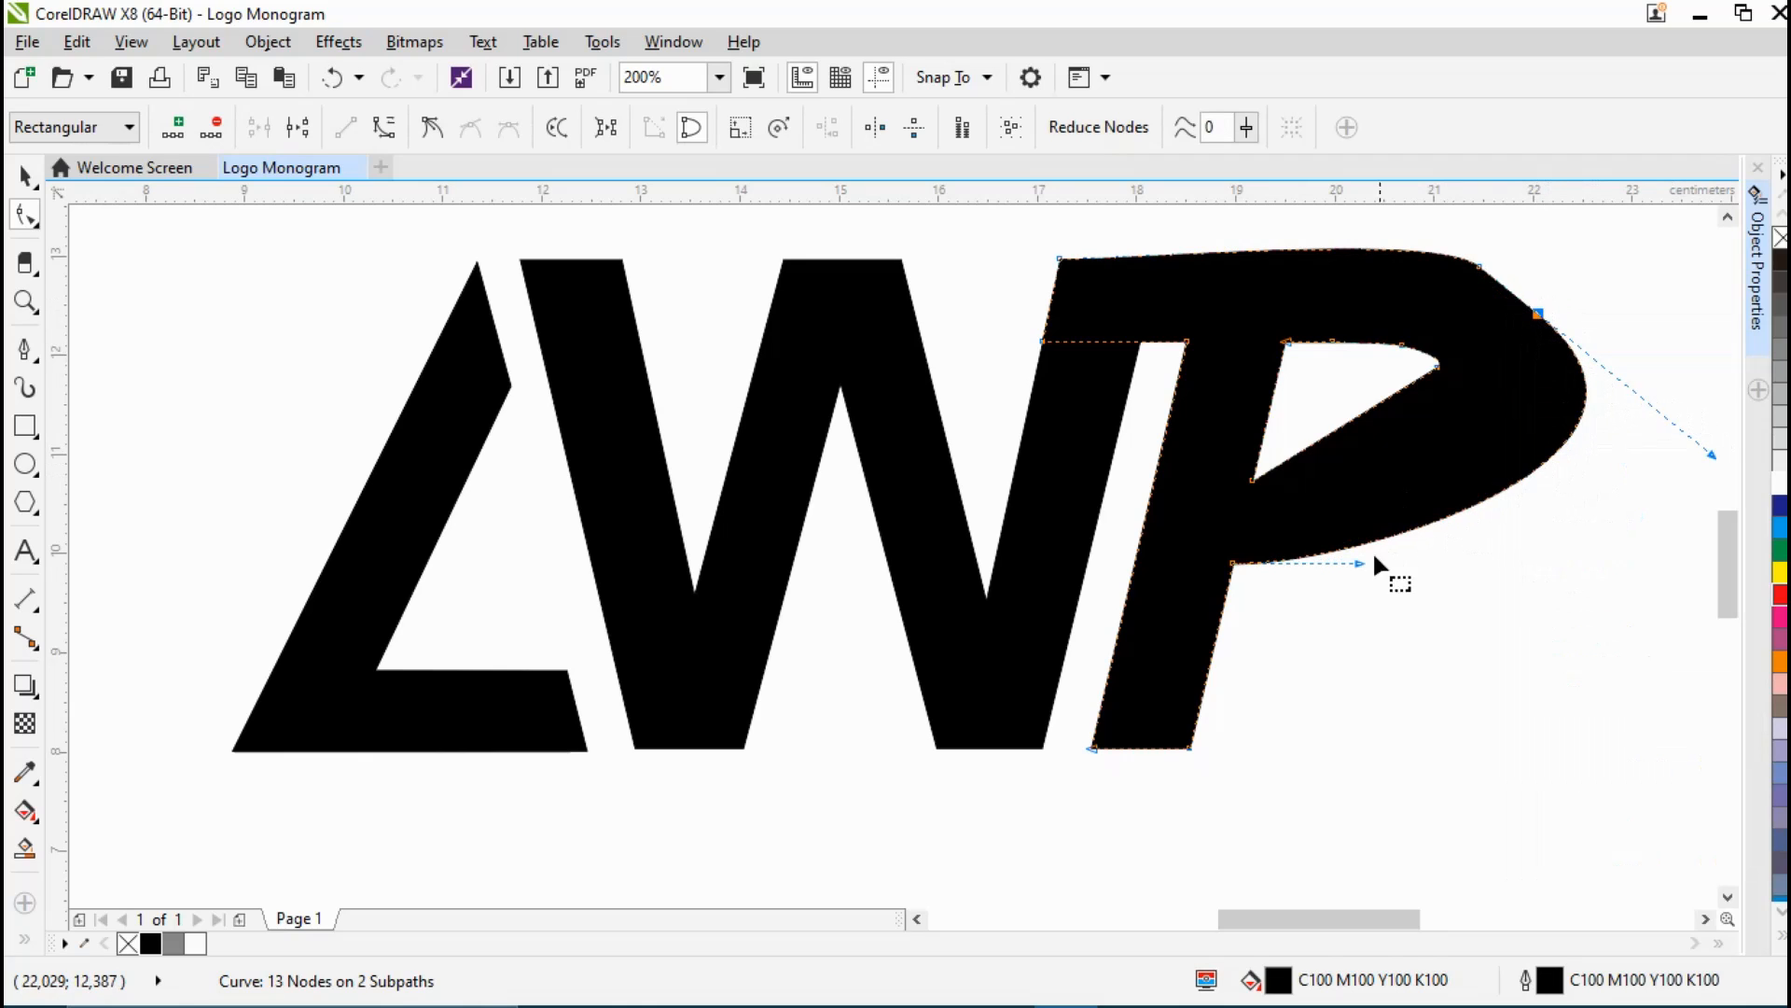
{"action": "right_click", "coordinate": [1496, 494]}
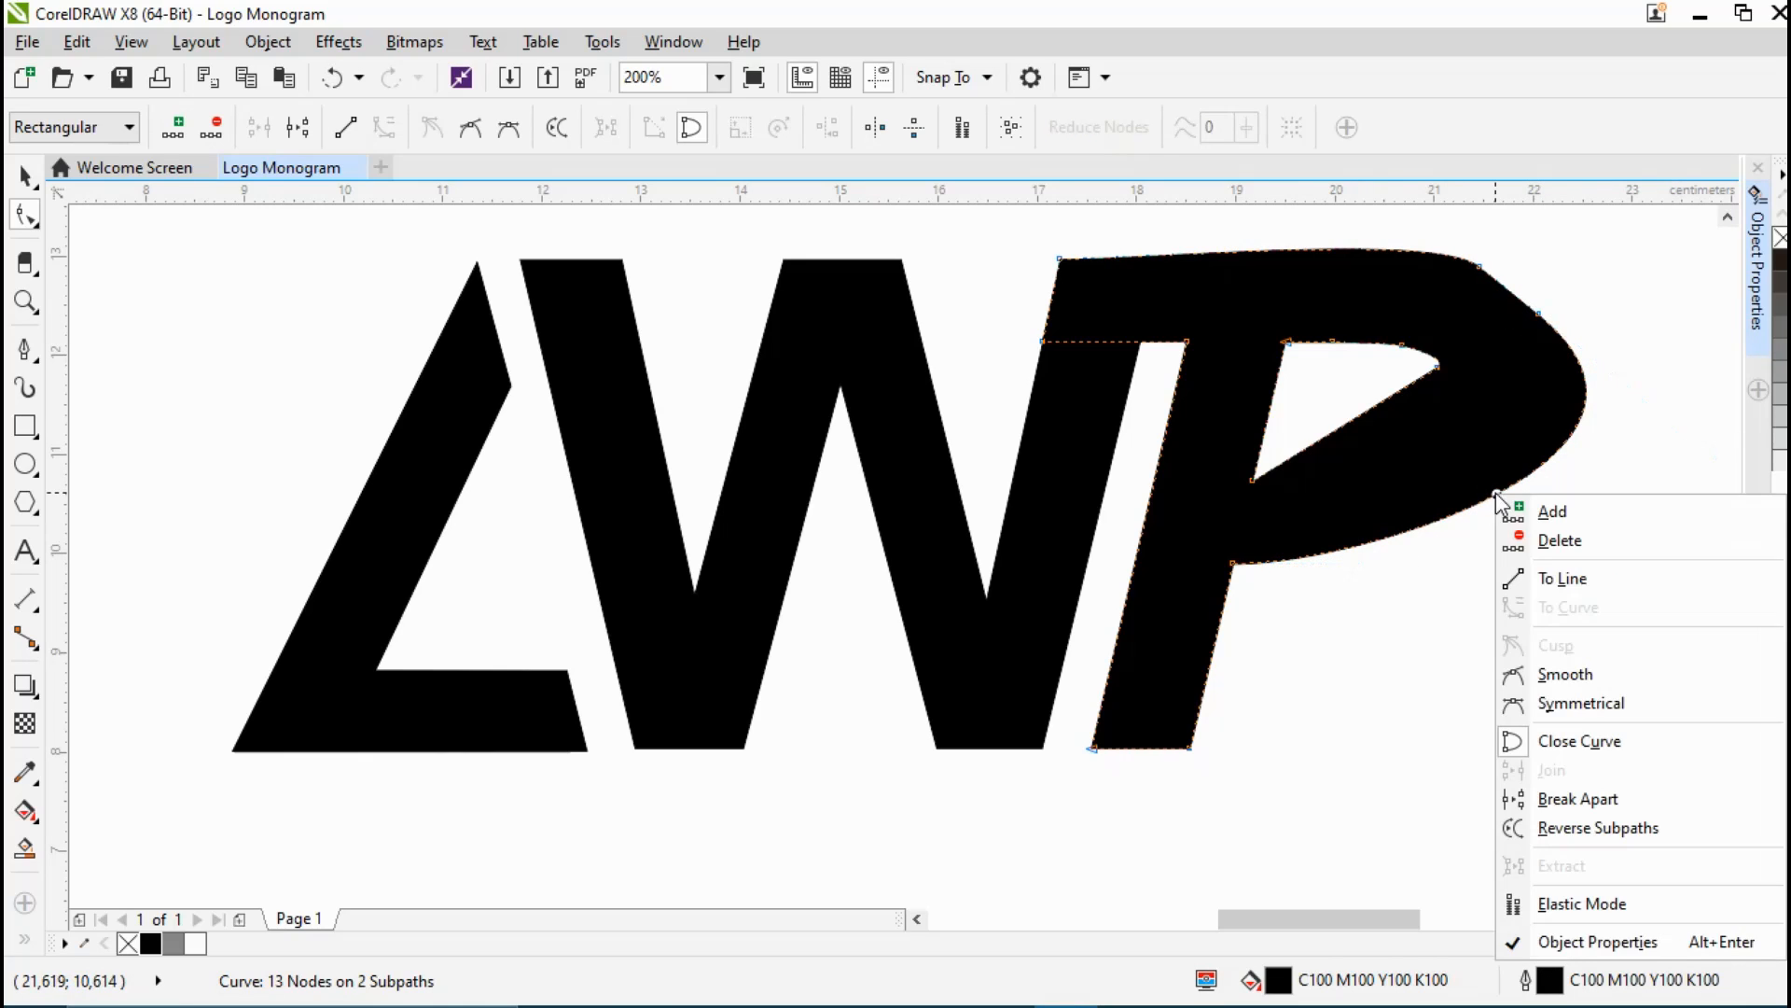
{"action": "left_click", "coordinate": [1560, 579]}
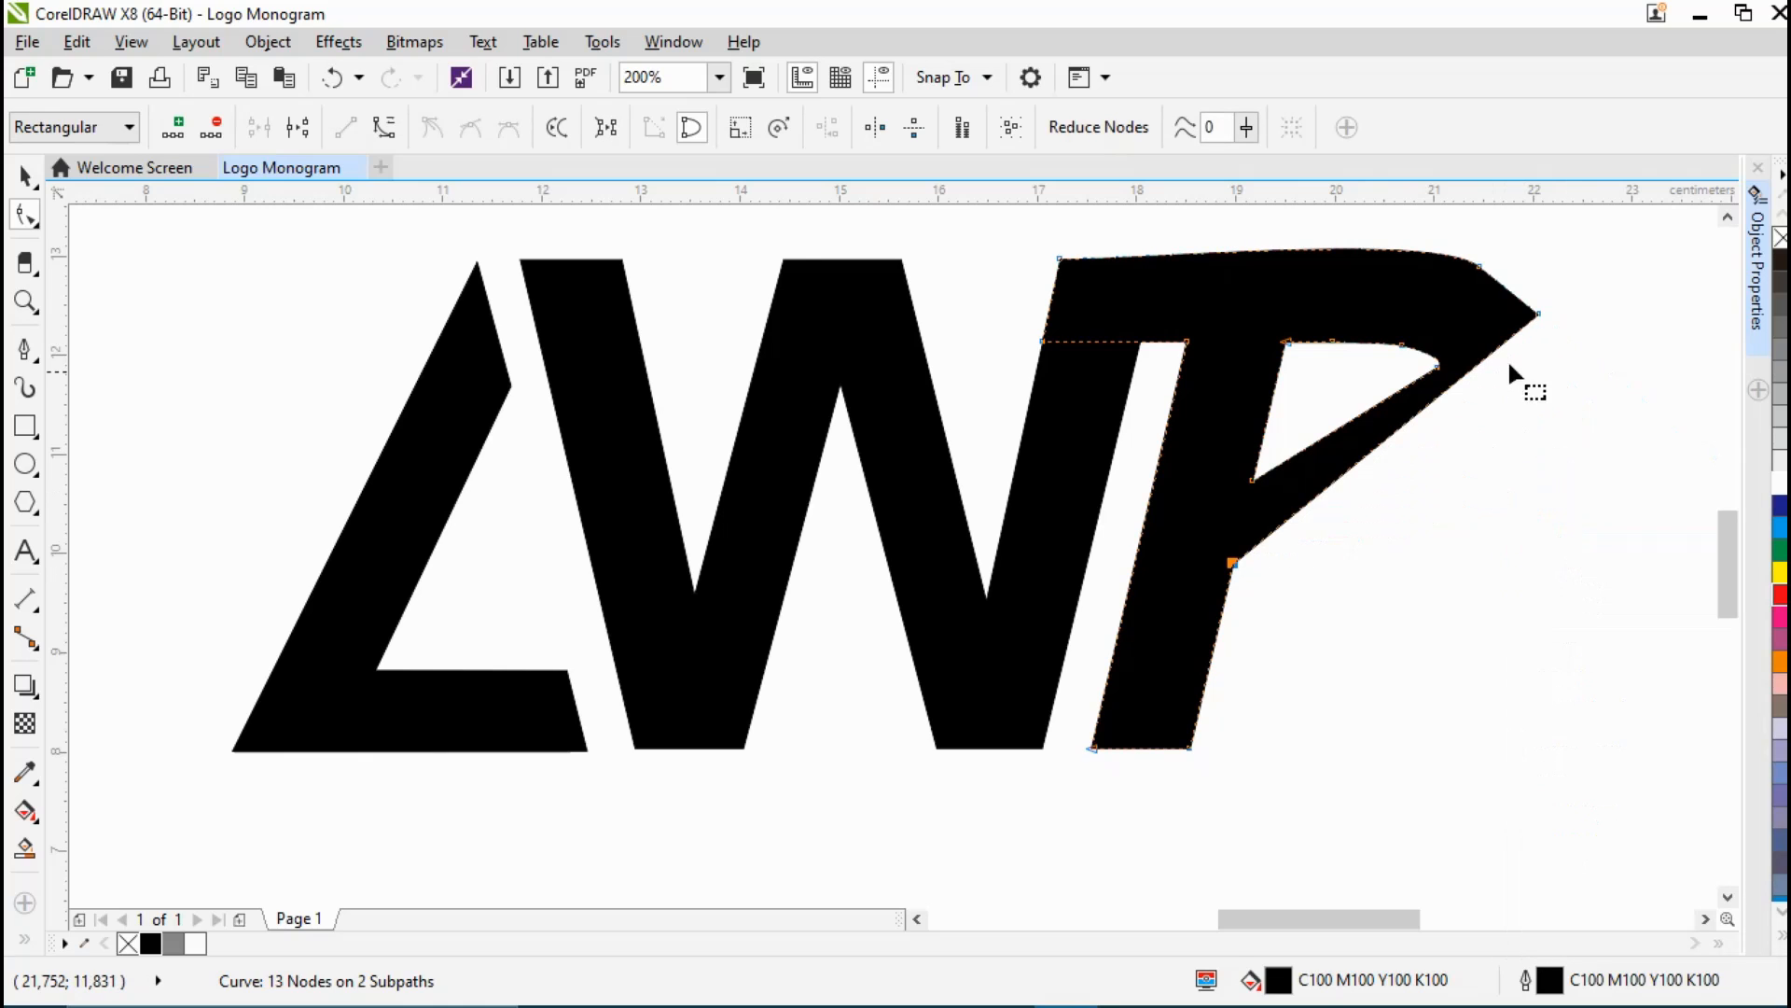
{"action": "right_click", "coordinate": [1480, 268]}
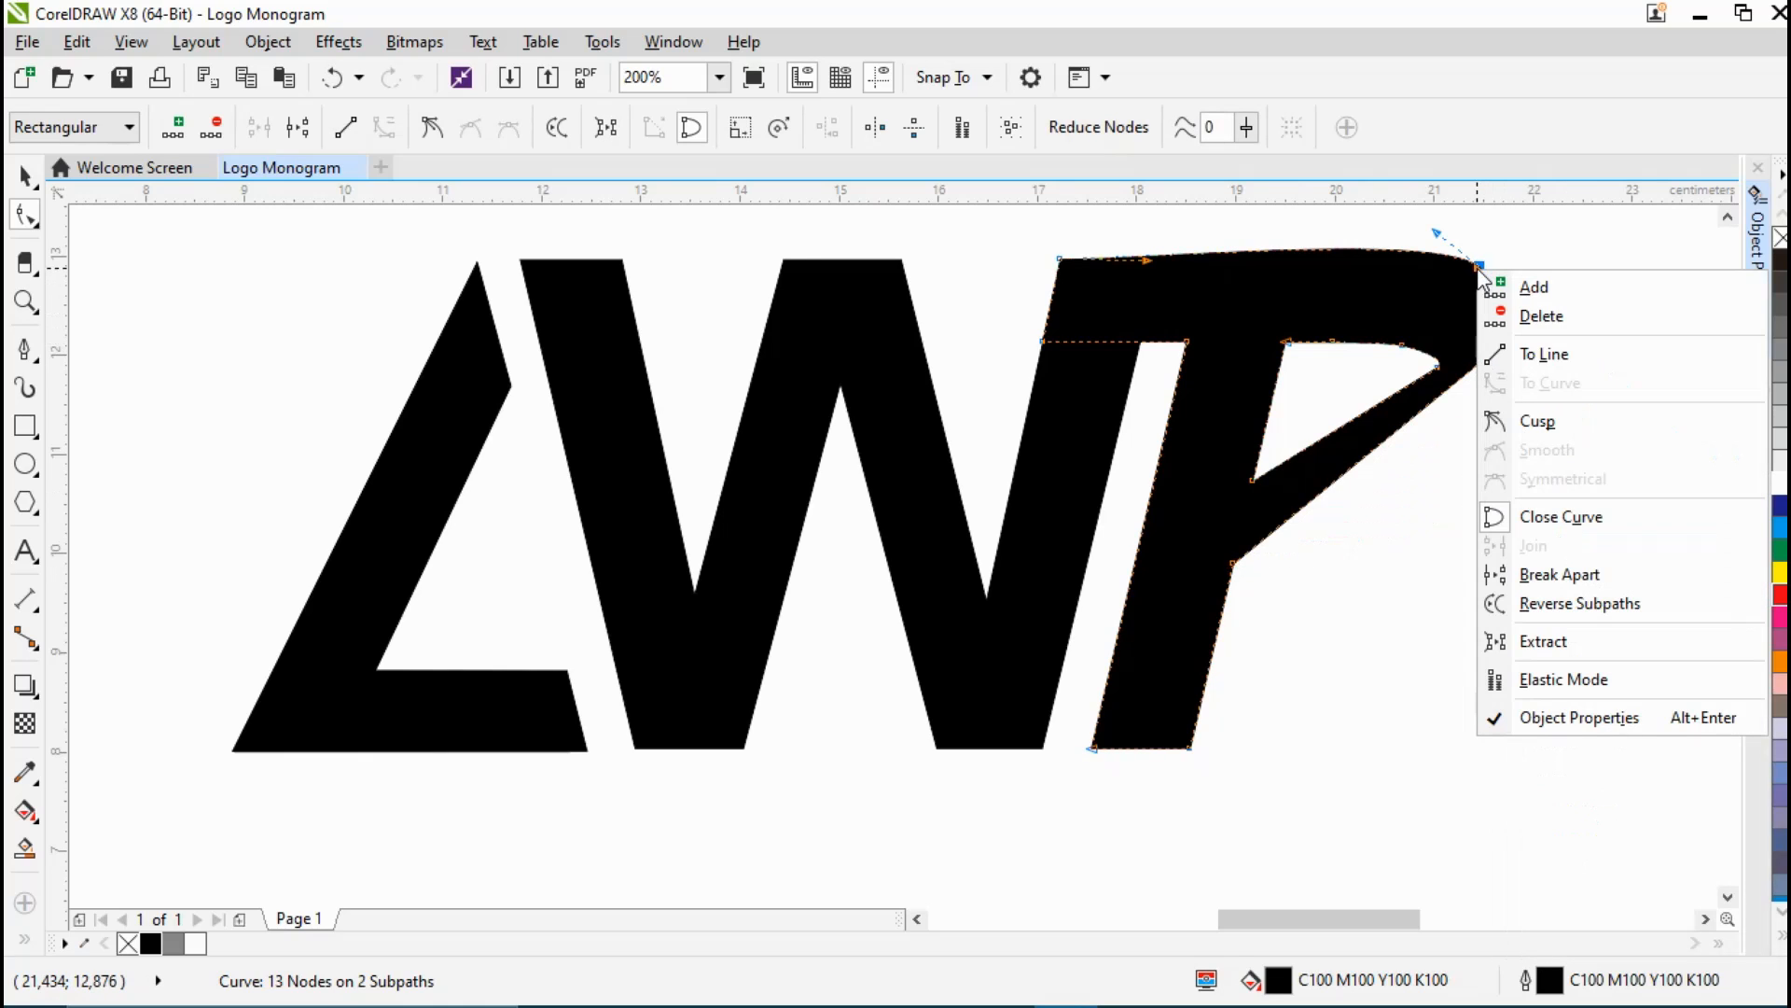
{"action": "left_click", "coordinate": [1550, 353]}
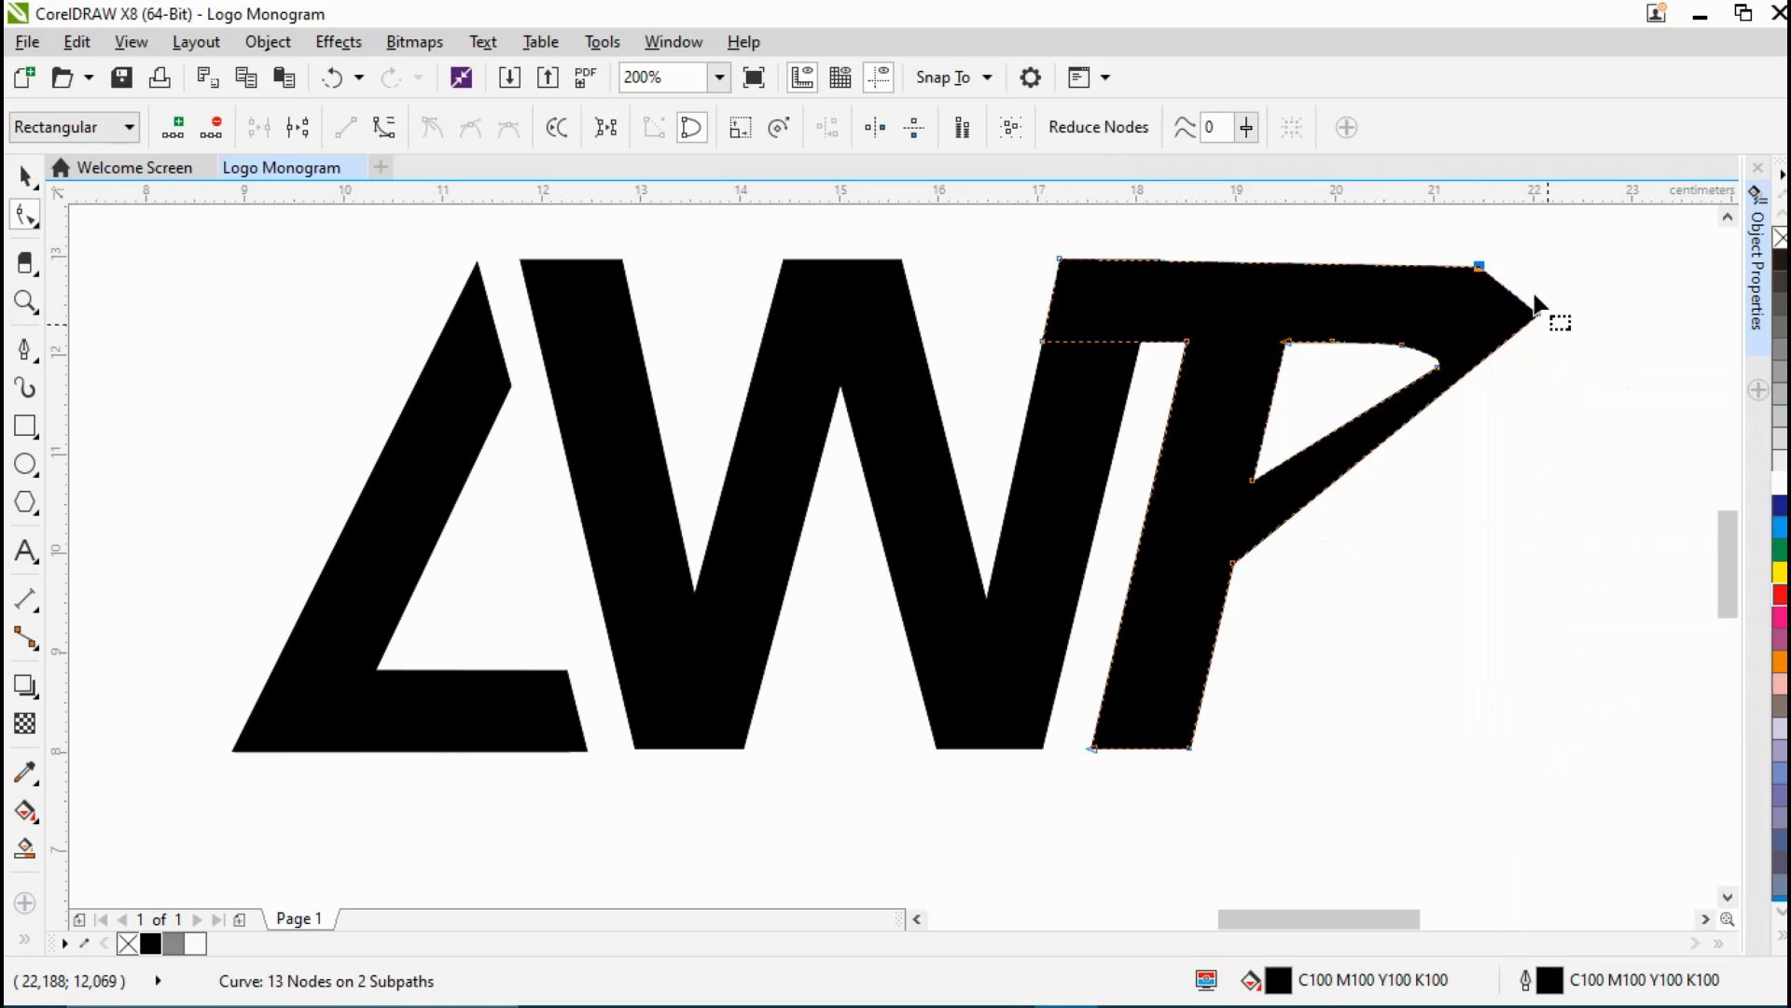
Step: Extend the P bowl's outer corner node up and outward to about 23 cm on the horizontal ruler, nearly level with the top edge
{"action": "left_click", "coordinate": [1538, 314]}
{"action": "left_click_drag", "start_coordinate": [1537, 315], "coordinate": [1590, 273]}
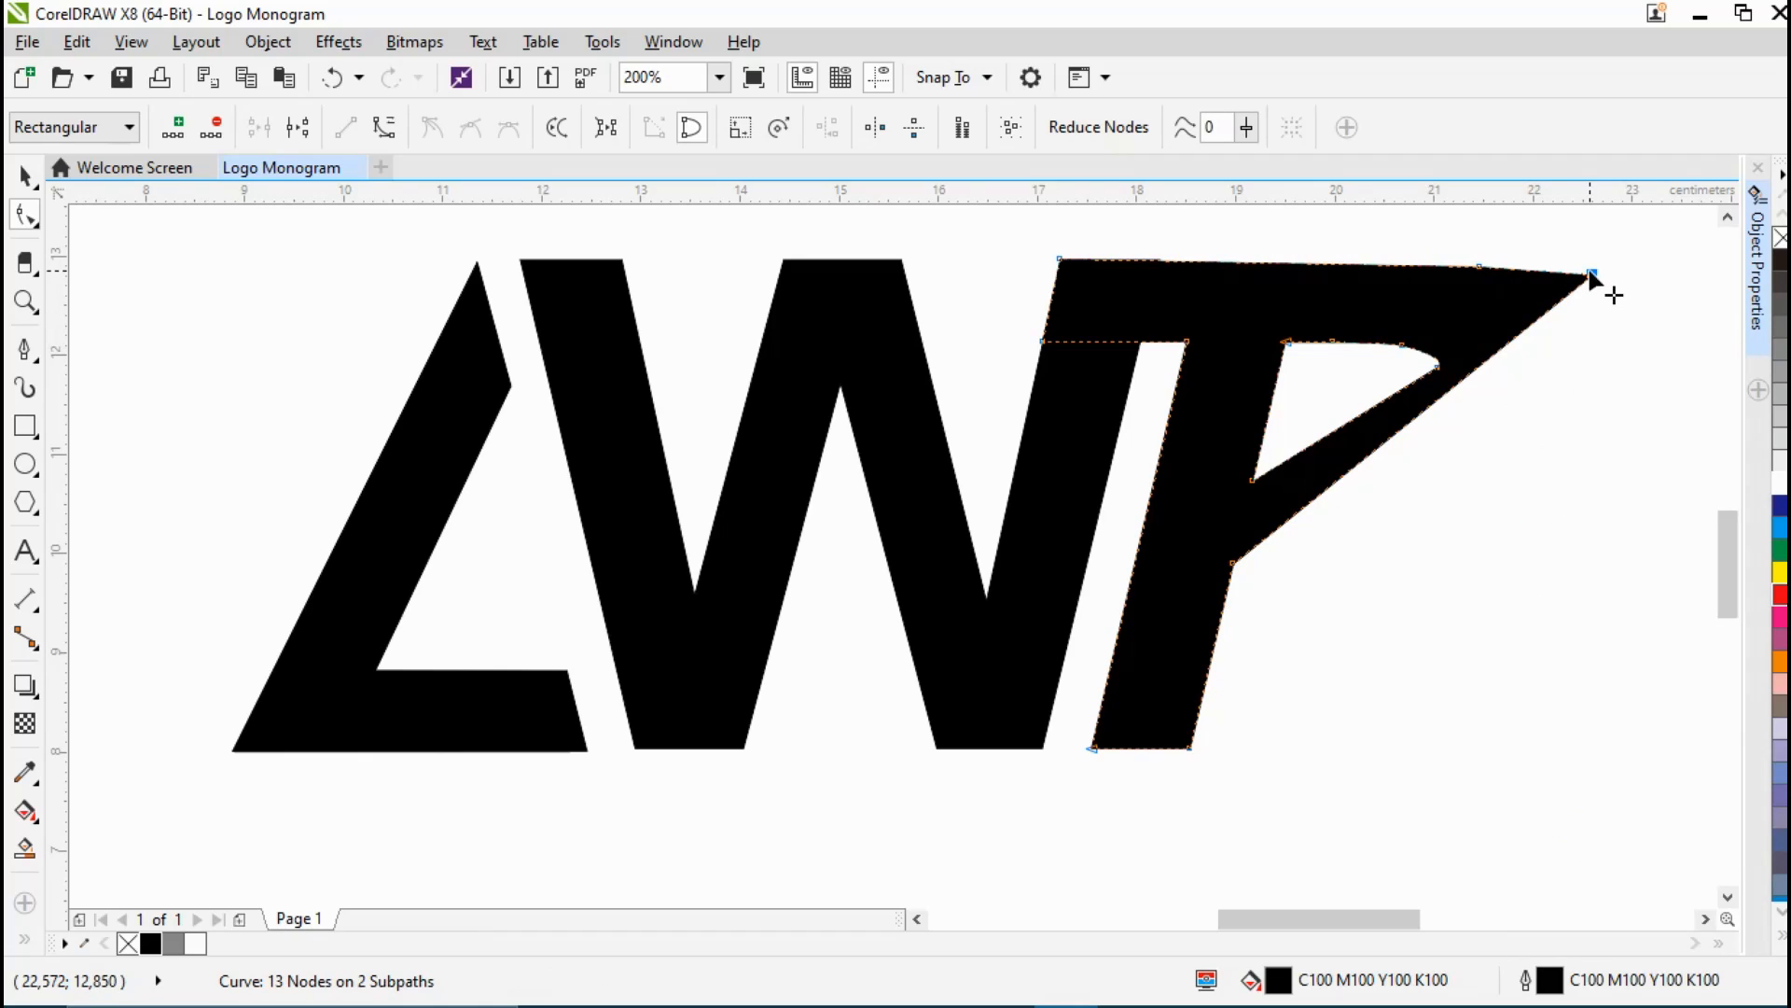
{"action": "left_click_drag", "start_coordinate": [1591, 274], "coordinate": [1626, 266]}
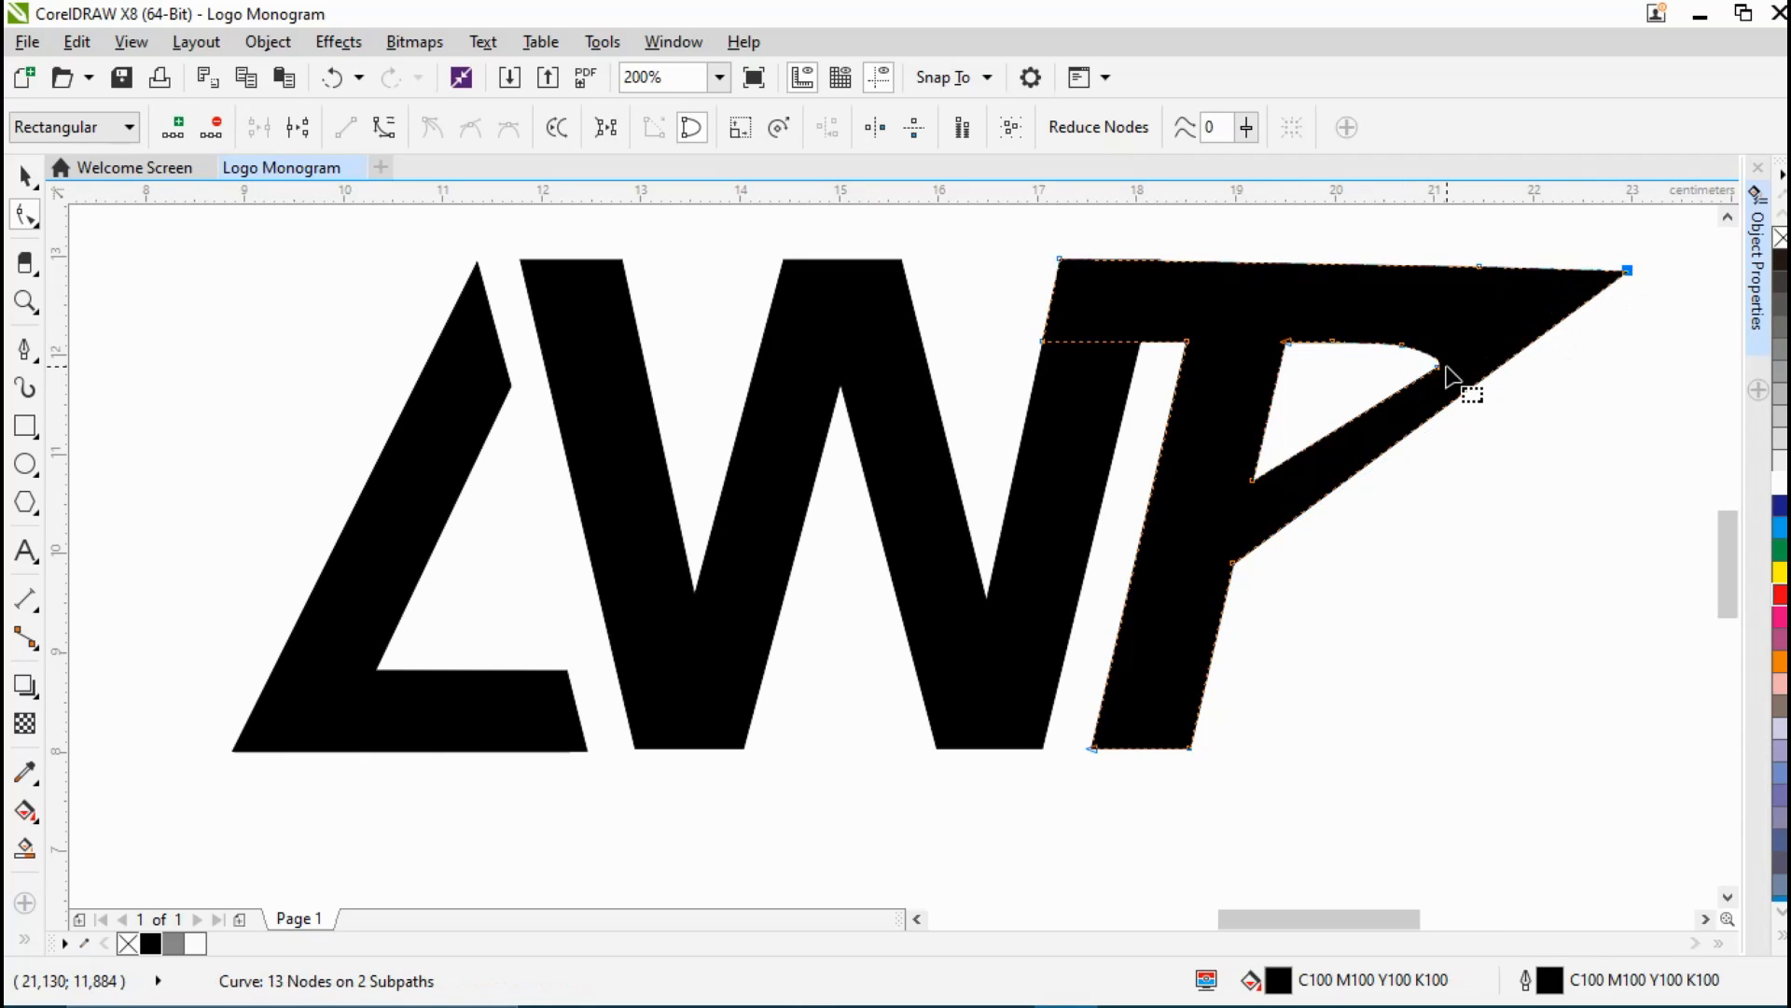
Step: Straighten the curved upper end of the P's inner opening and delete its outermost corner node
{"action": "right_click", "coordinate": [1401, 344]}
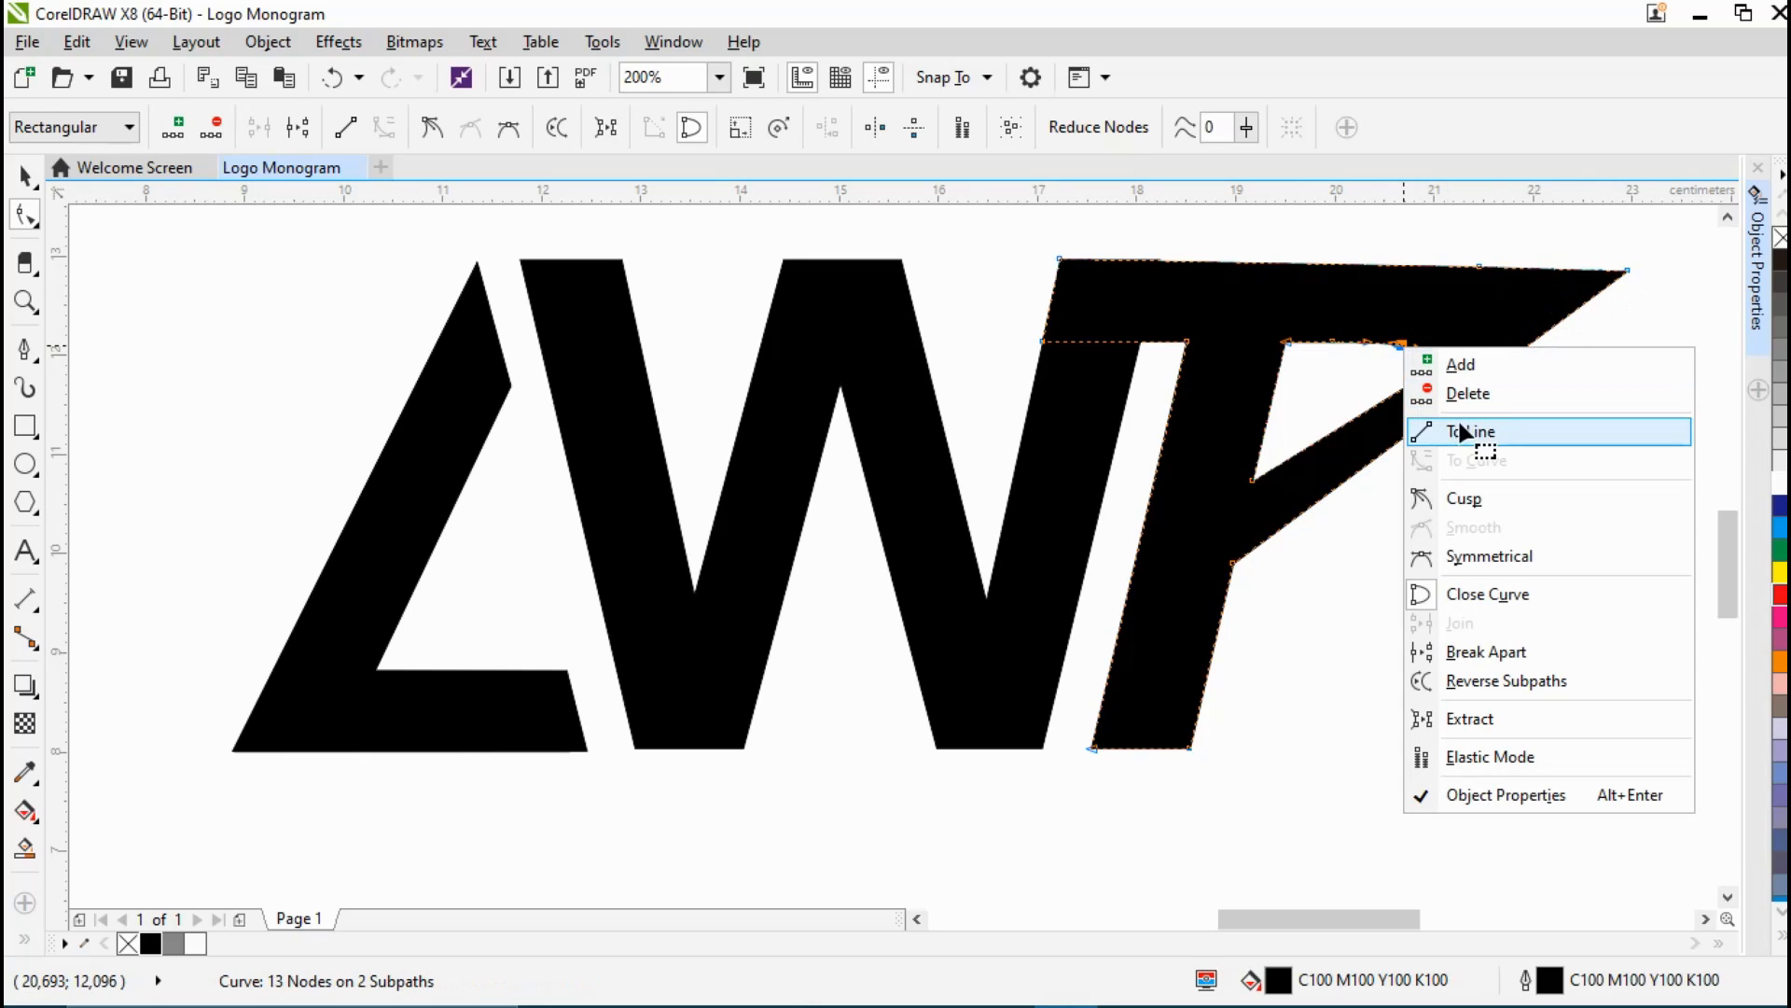
{"action": "left_click", "coordinate": [1463, 431]}
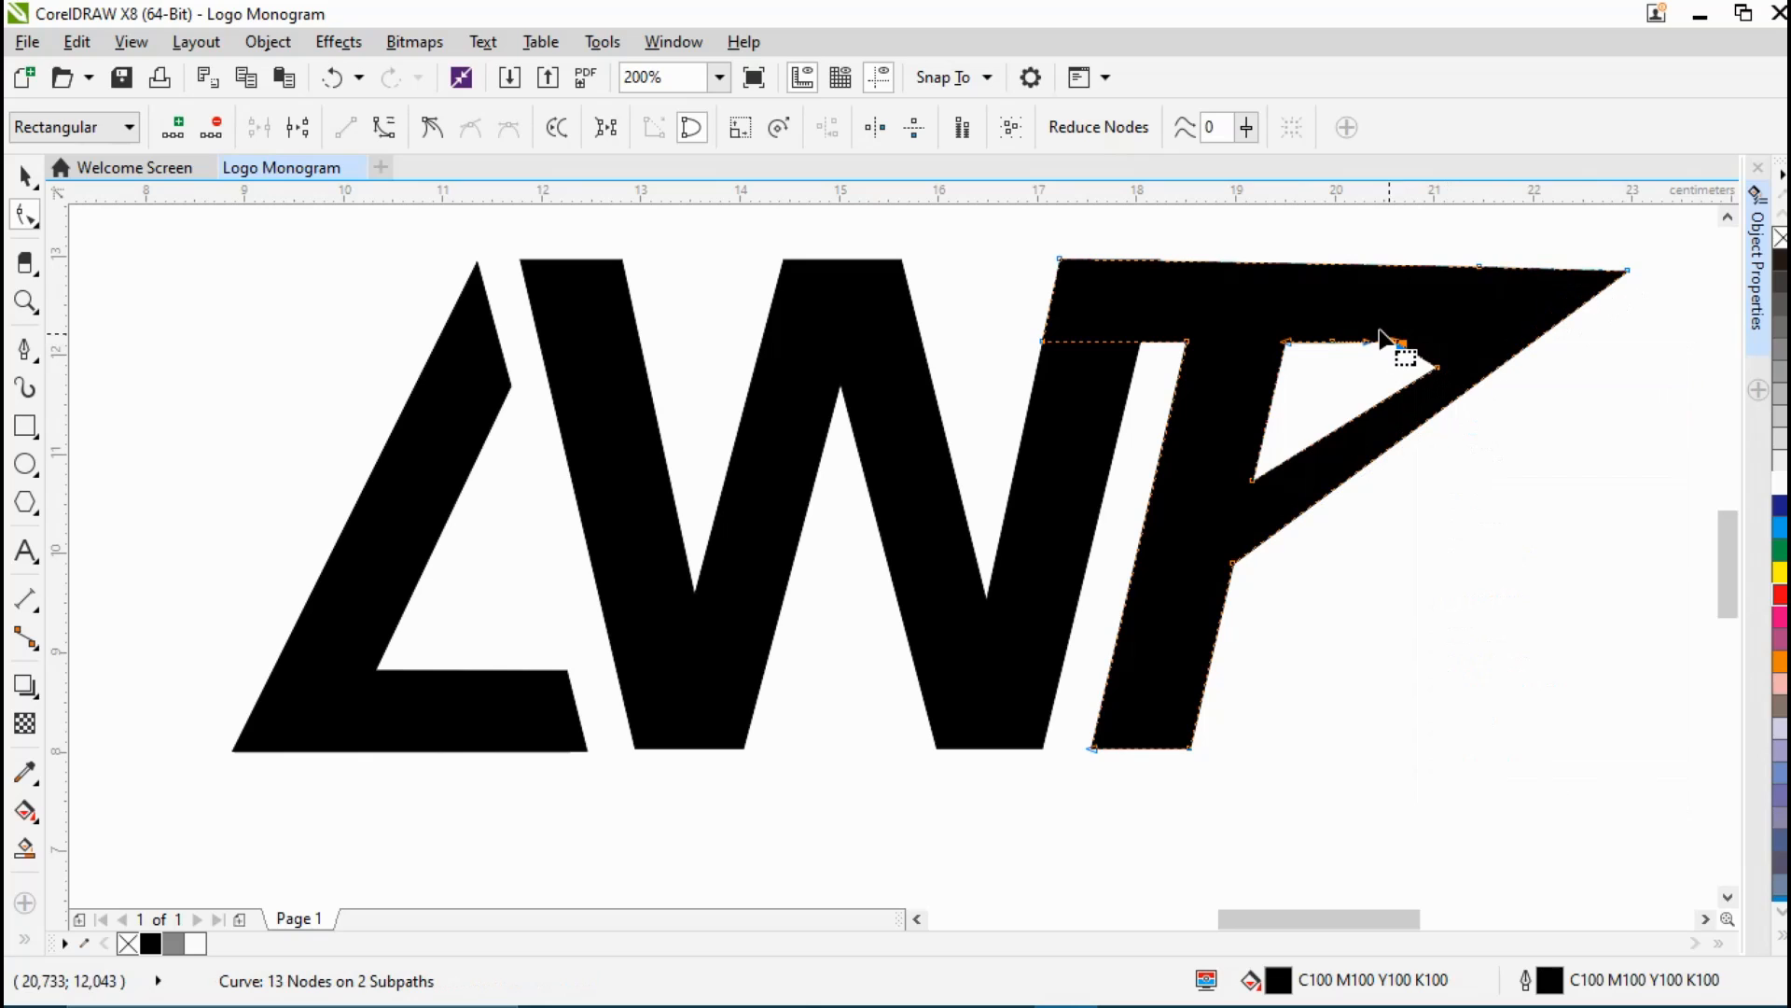
{"action": "left_click", "coordinate": [1350, 348]}
{"action": "right_click", "coordinate": [1352, 351]}
{"action": "left_click", "coordinate": [1405, 424]}
{"action": "right_click", "coordinate": [1438, 371]}
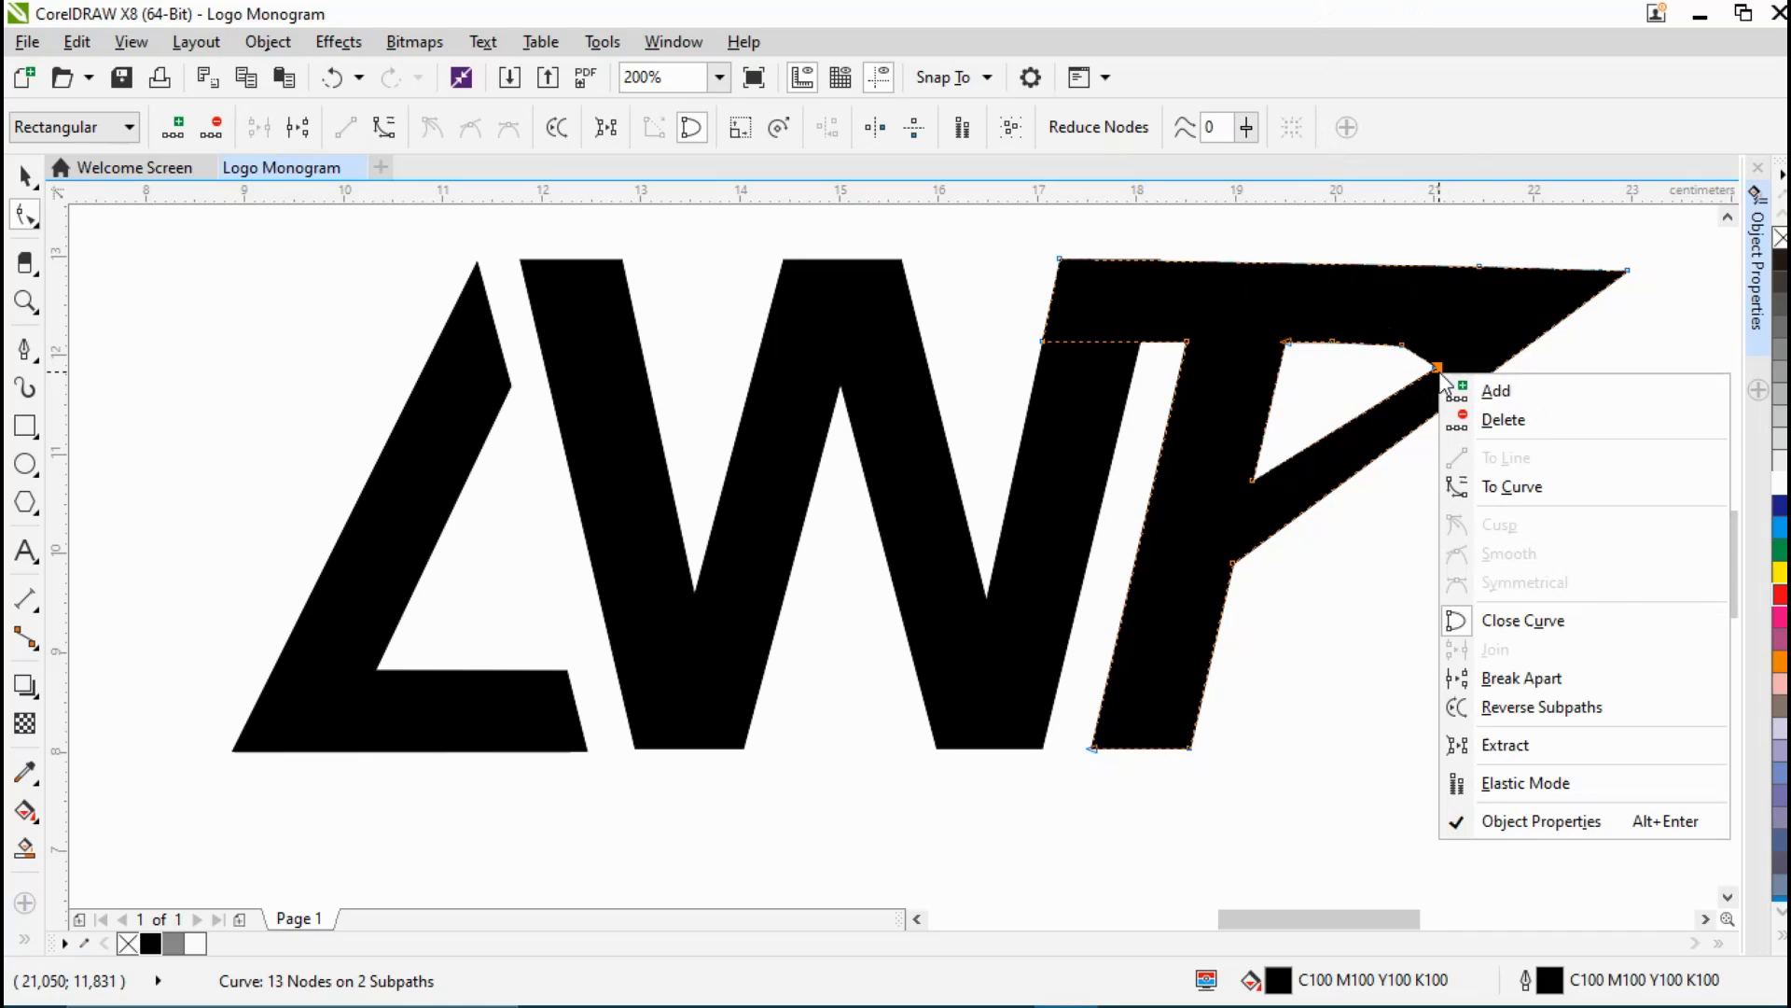
{"action": "left_click", "coordinate": [1536, 425]}
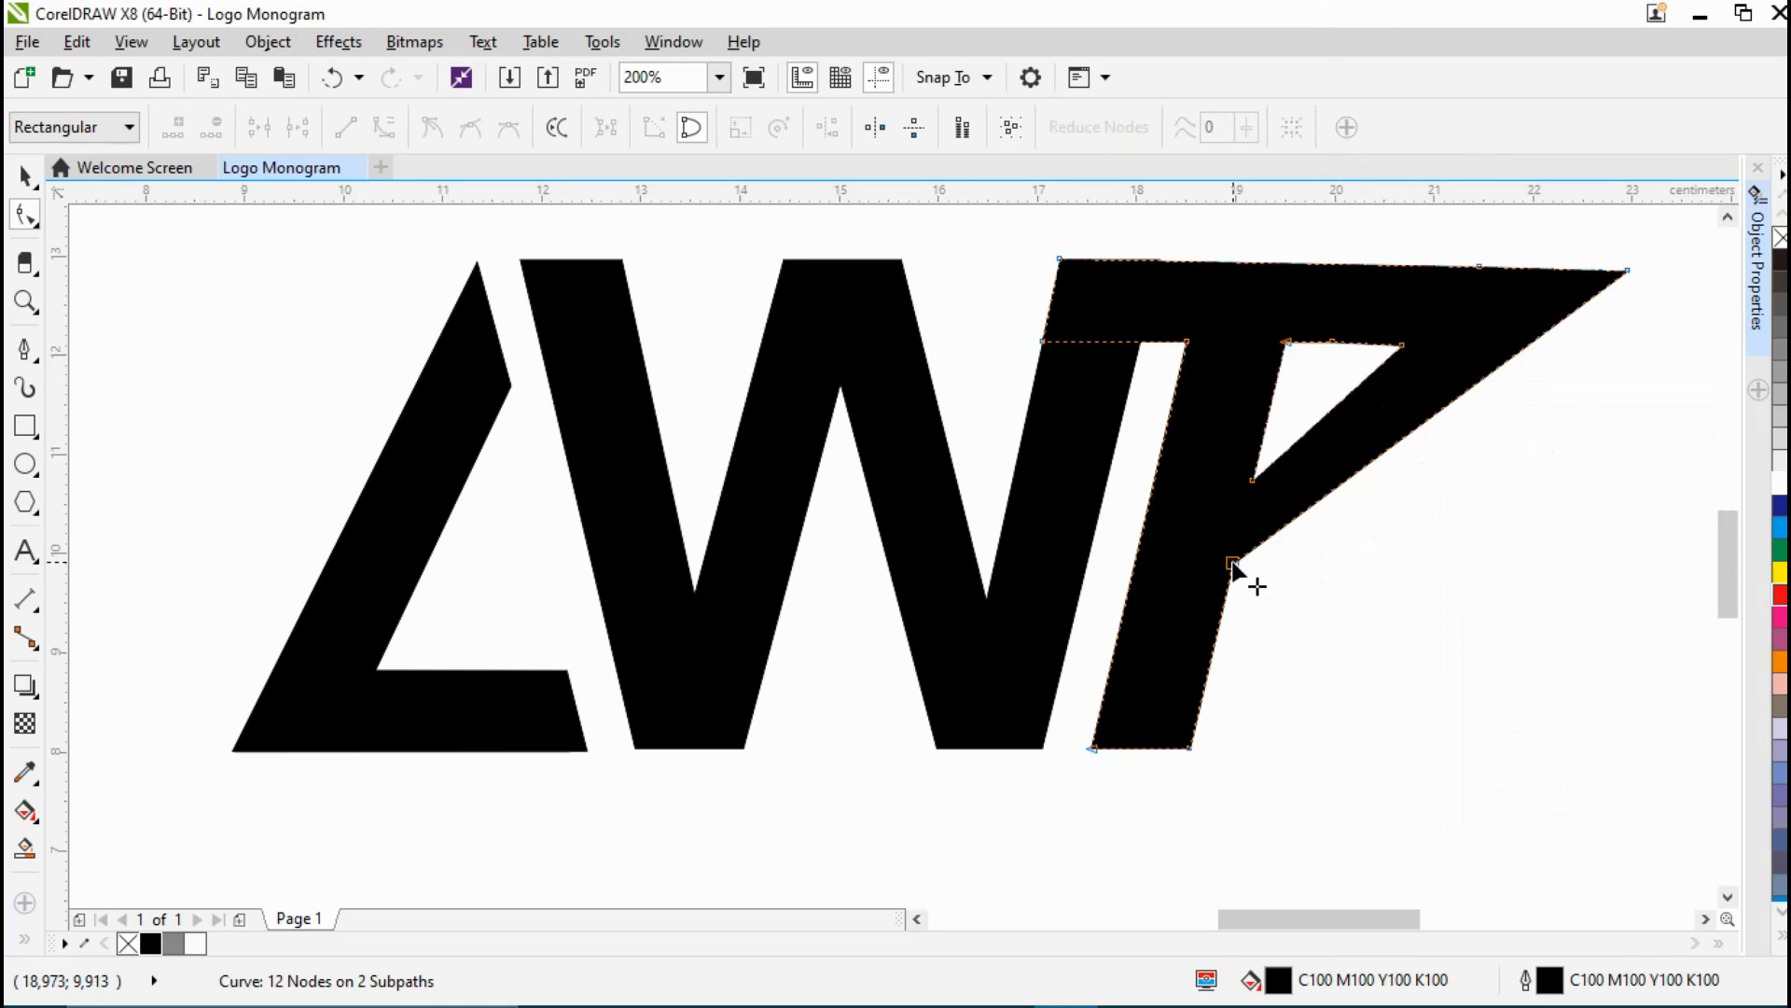
Step: Pull the P's outer tip inward to about 22.4 cm on the ruler and lower the node where its diagonal meets the stem
{"action": "left_click_drag", "start_coordinate": [1627, 273], "coordinate": [1567, 274]}
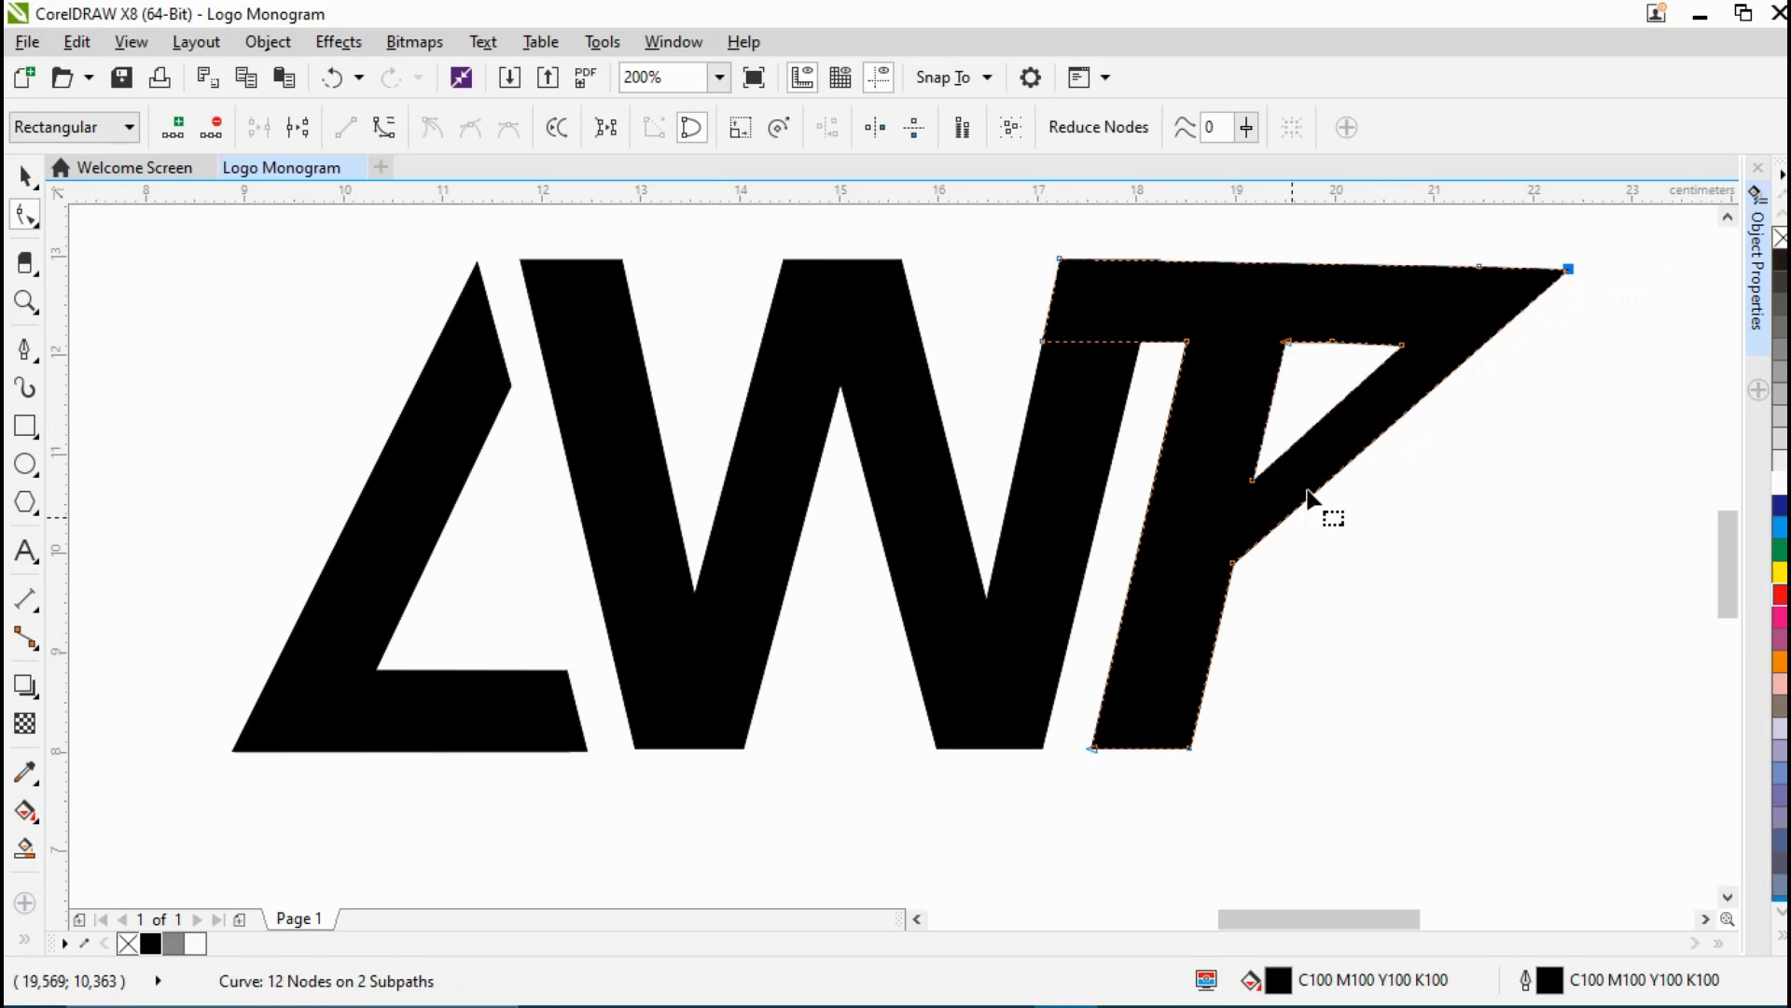
{"action": "left_click_drag", "start_coordinate": [1231, 564], "coordinate": [1229, 585]}
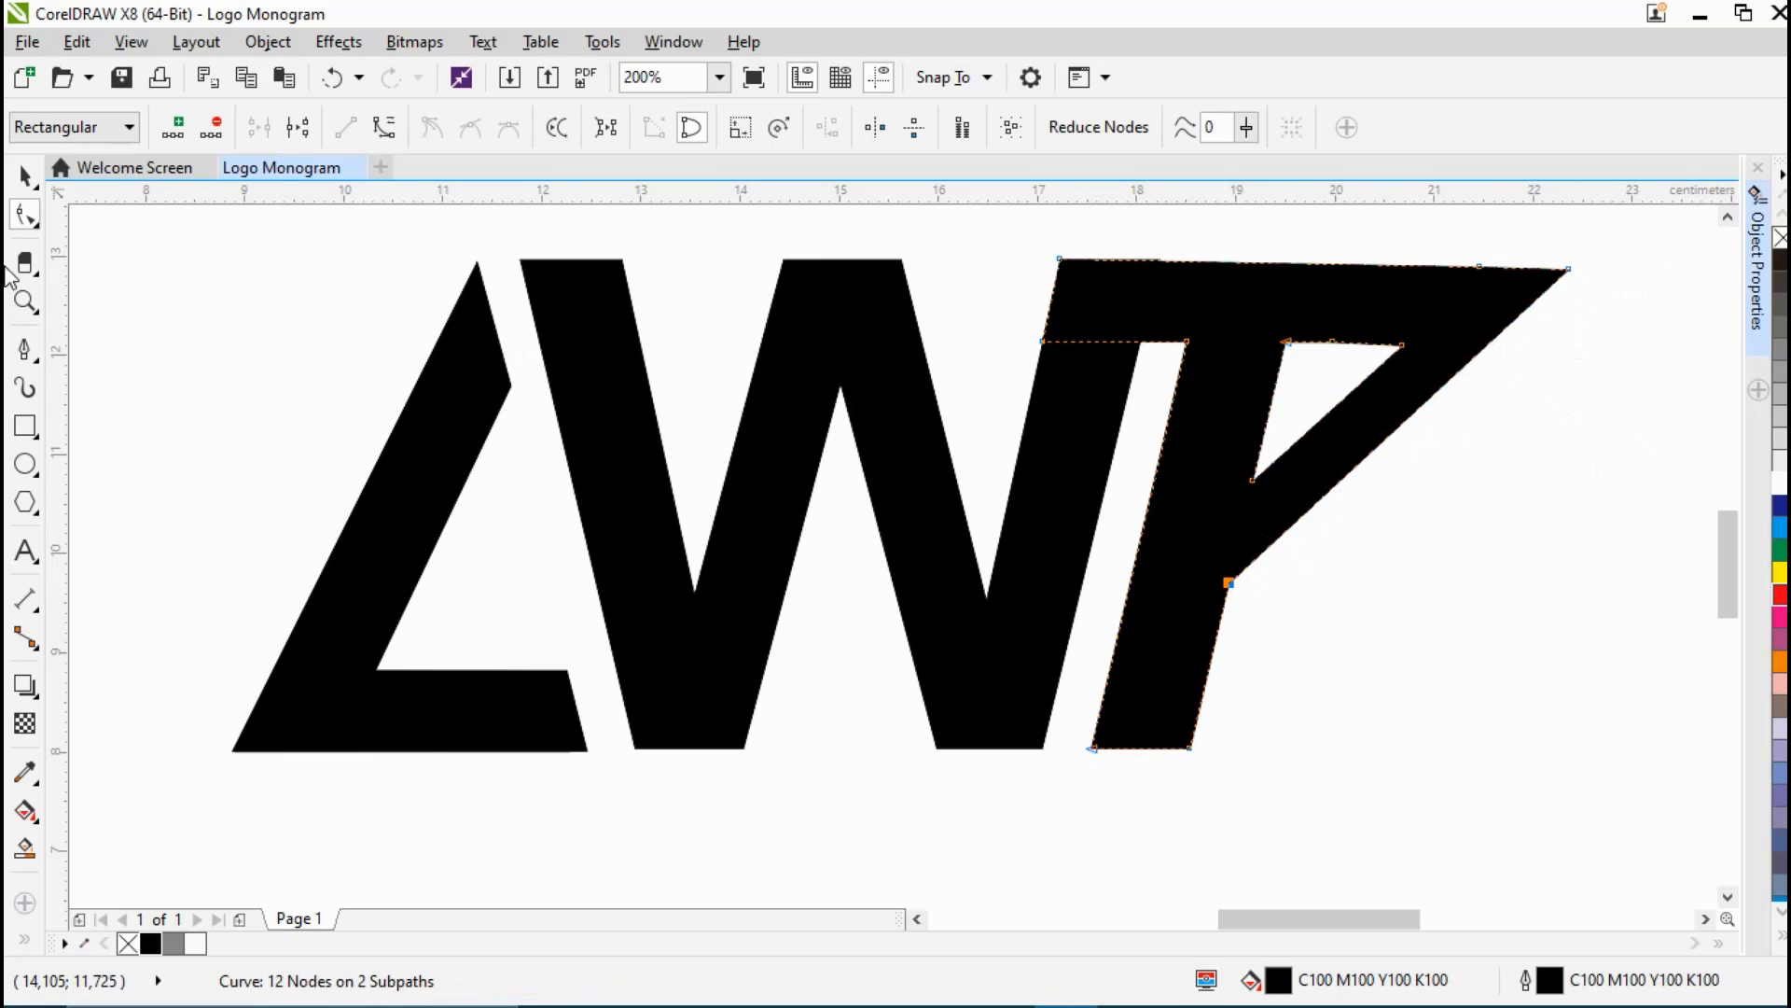
{"action": "left_click", "coordinate": [25, 178]}
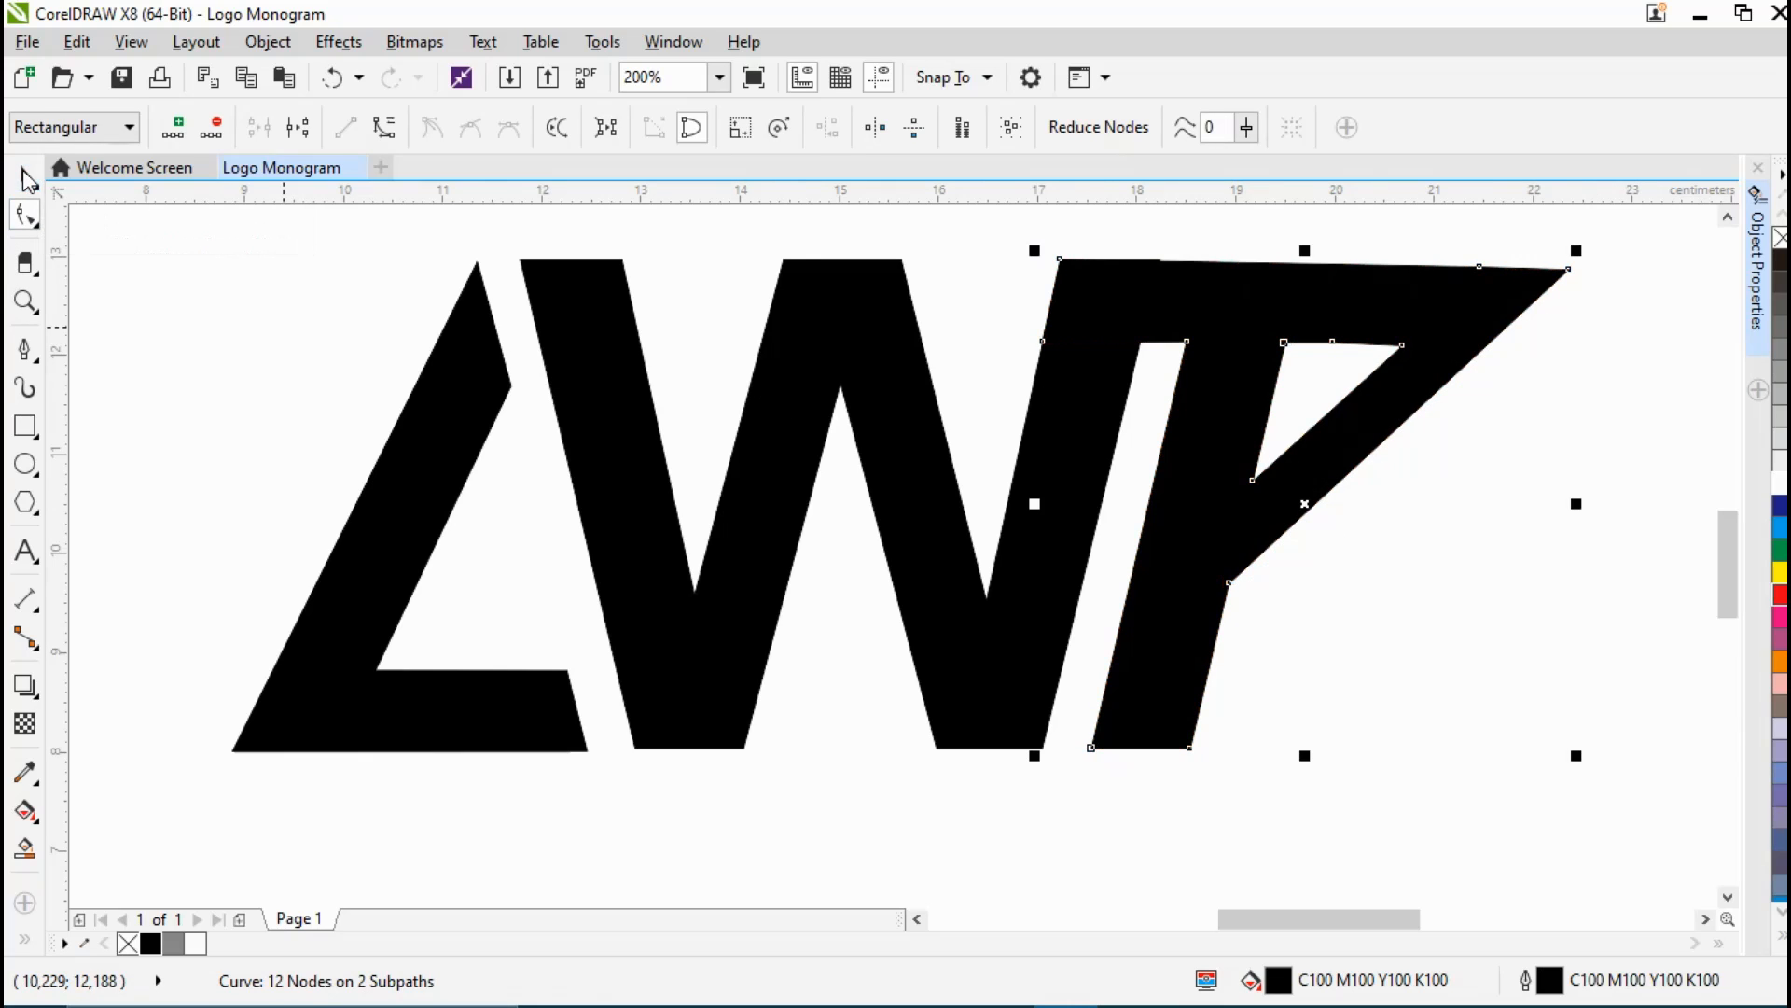
Step: Weld the W and the P into a single curve, leaving the A separate
{"action": "left_click", "coordinate": [1160, 285]}
{"action": "left_click", "coordinate": [27, 217]}
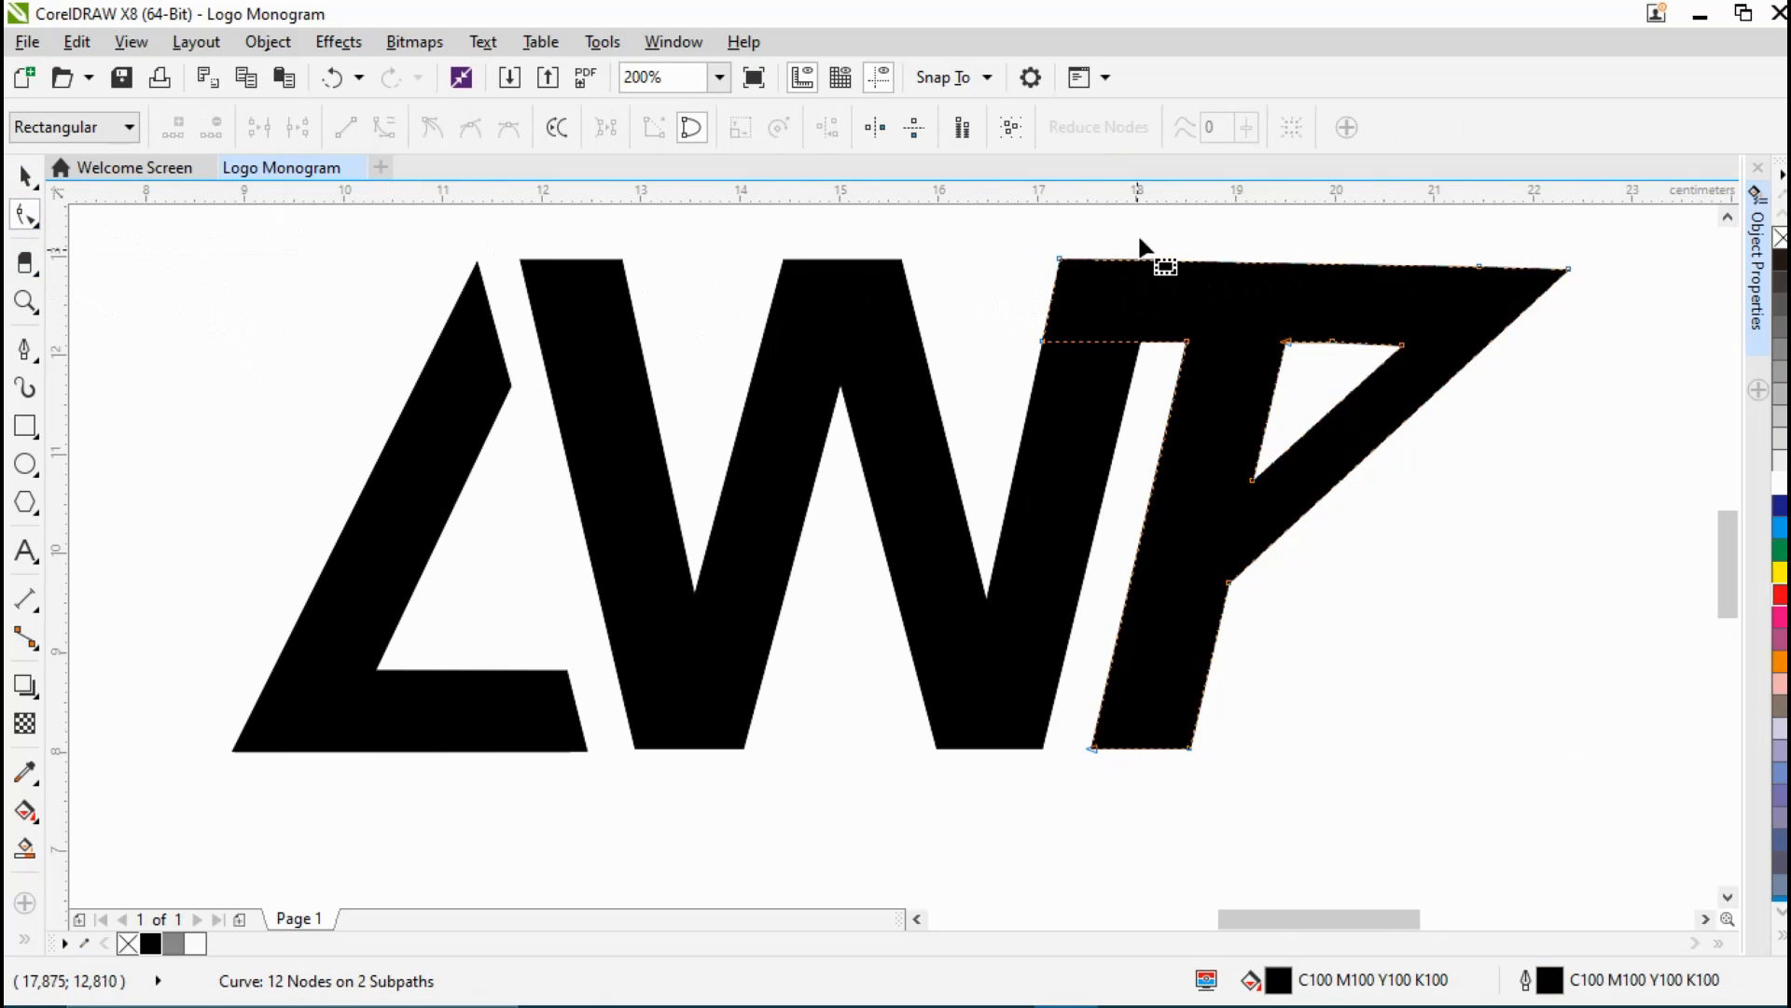
{"action": "scroll", "coordinate": [1140, 246], "scroll_direction": "up", "scroll_amount": 1}
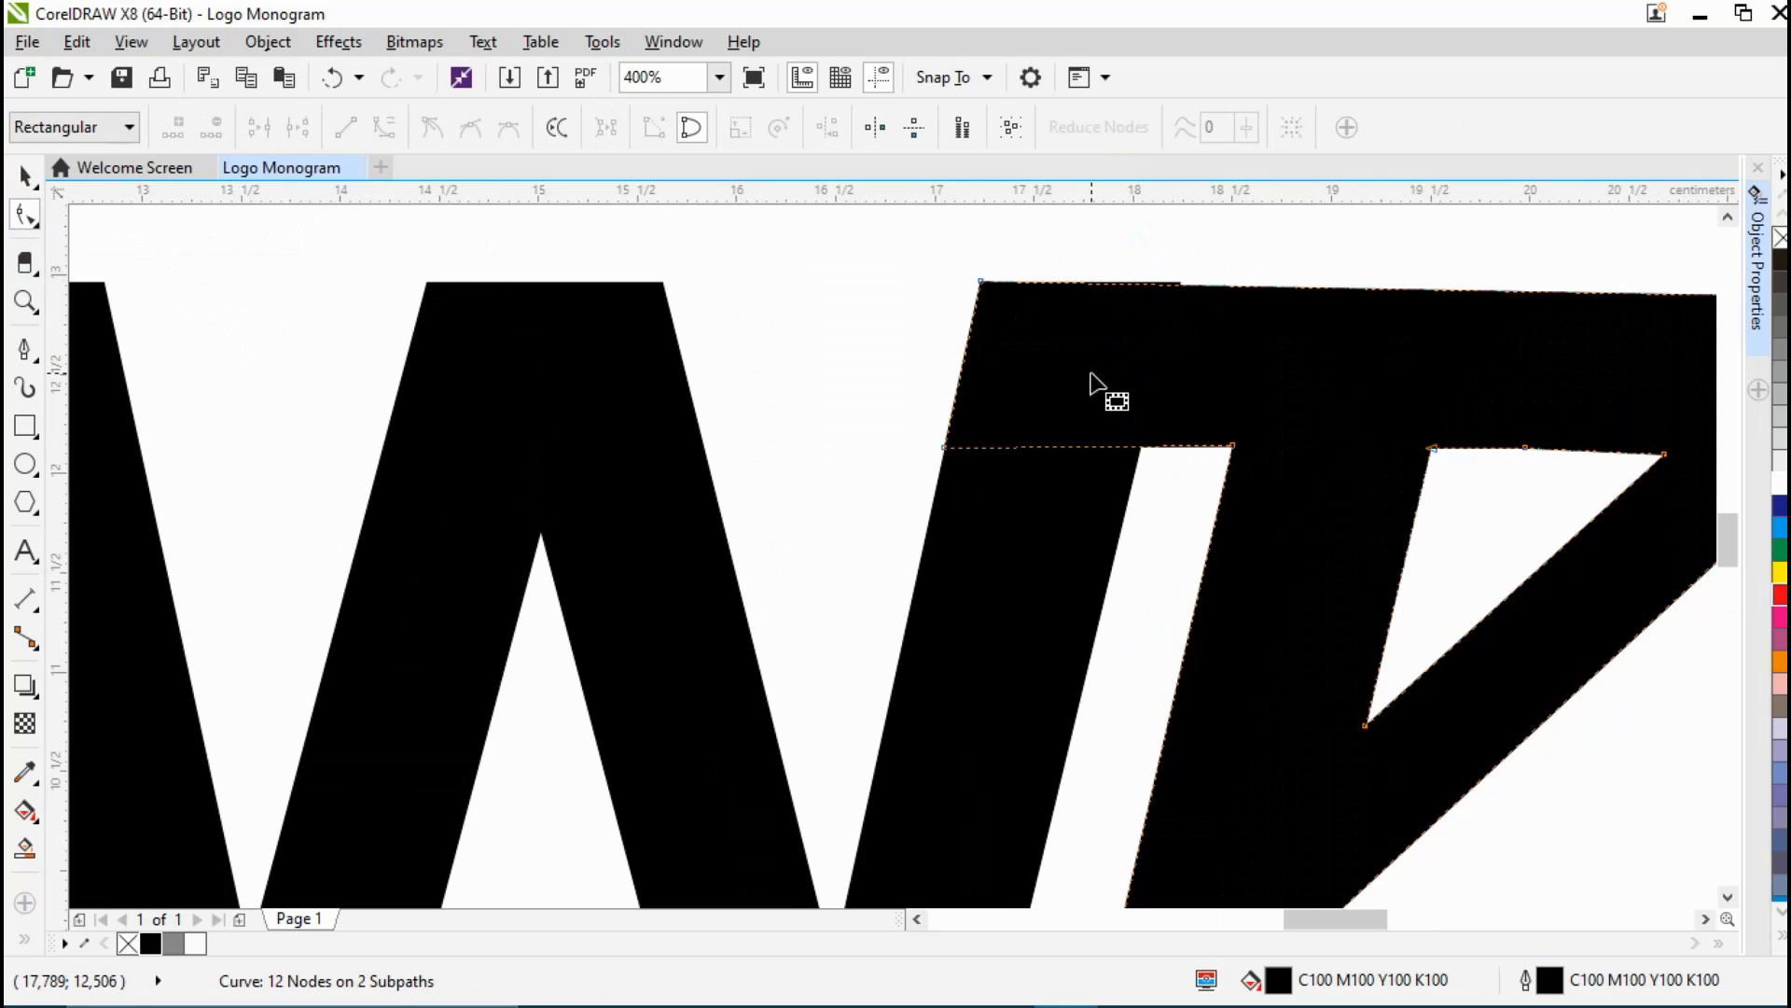
{"action": "scroll", "coordinate": [1090, 378], "scroll_direction": "down", "scroll_amount": 1}
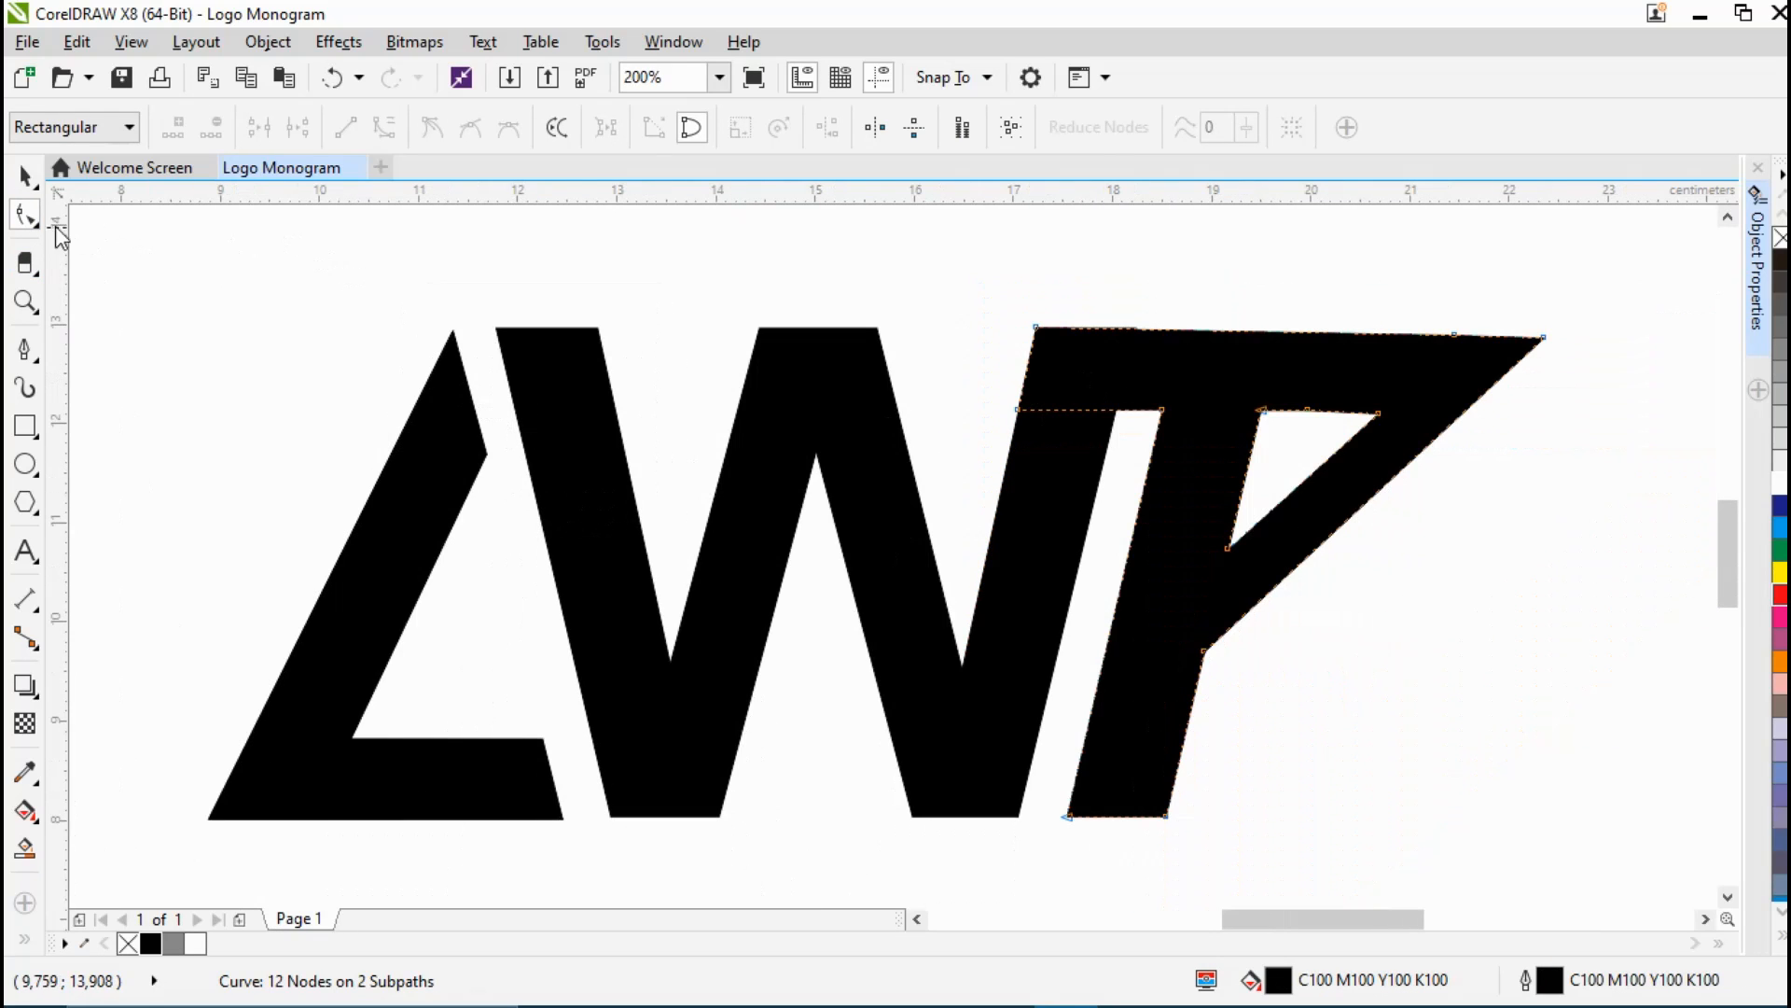
{"action": "left_click", "coordinate": [25, 174]}
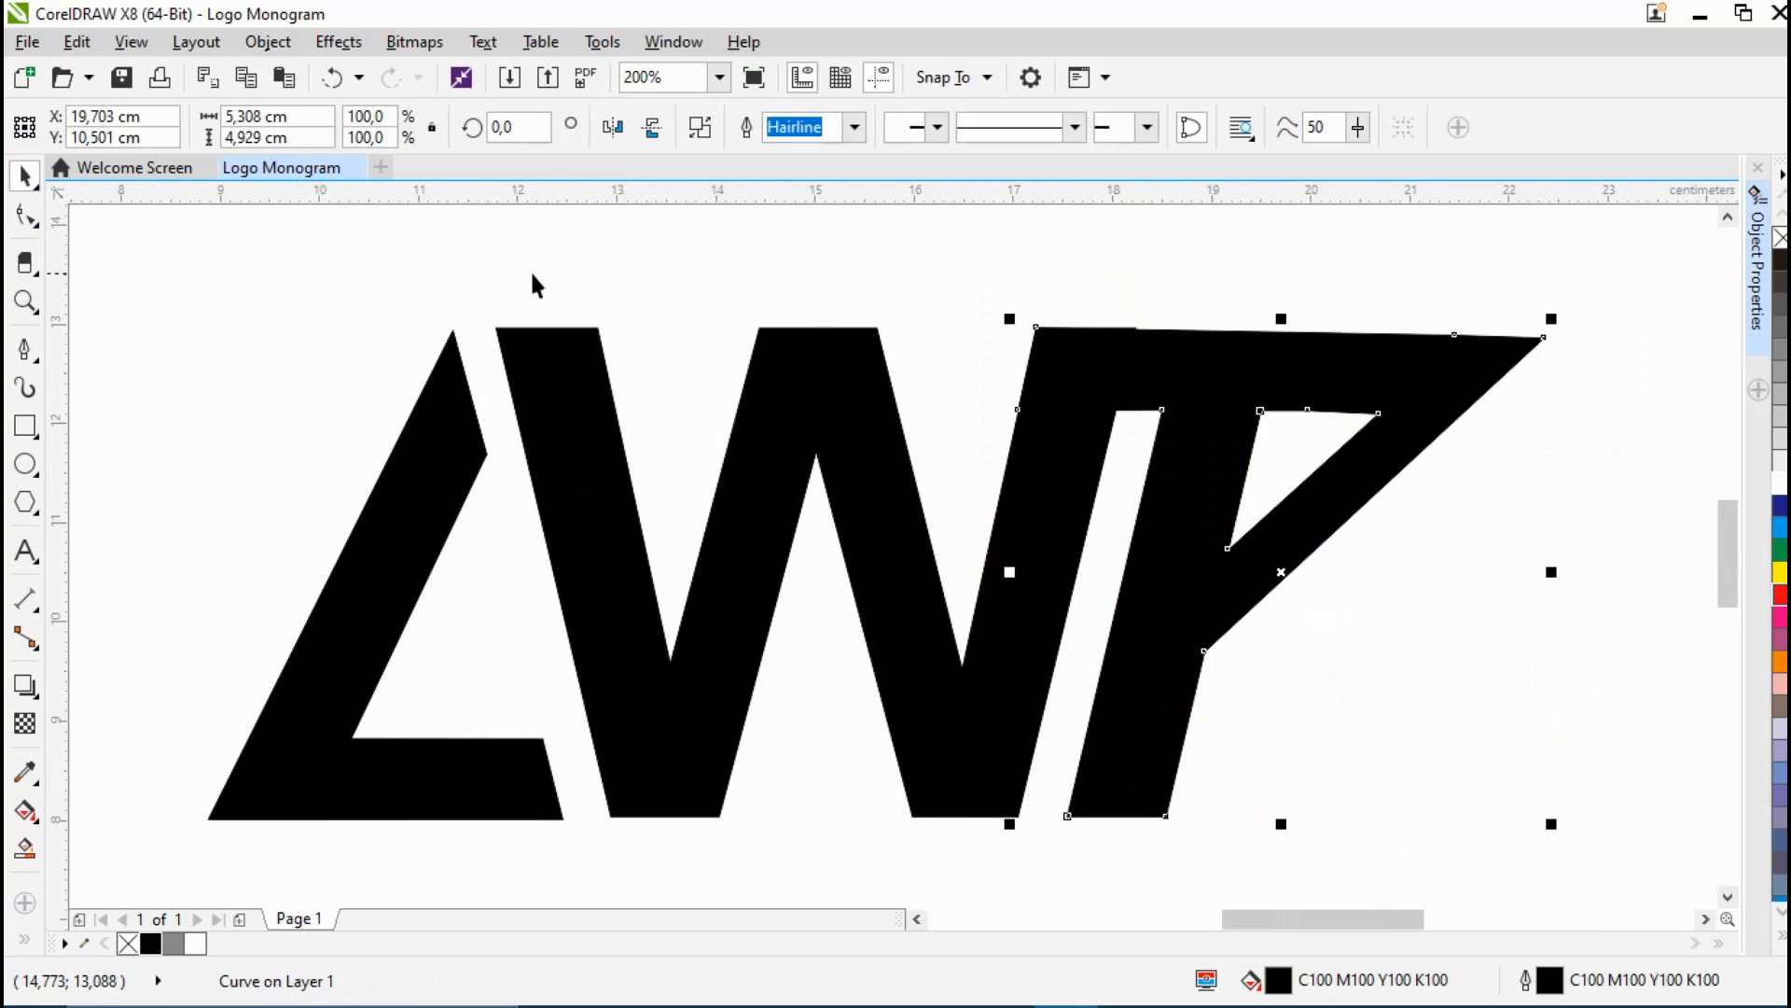
{"action": "left_click_drag", "start_coordinate": [448, 258], "coordinate": [1606, 840]}
{"action": "key", "text": "ctrl+l"}
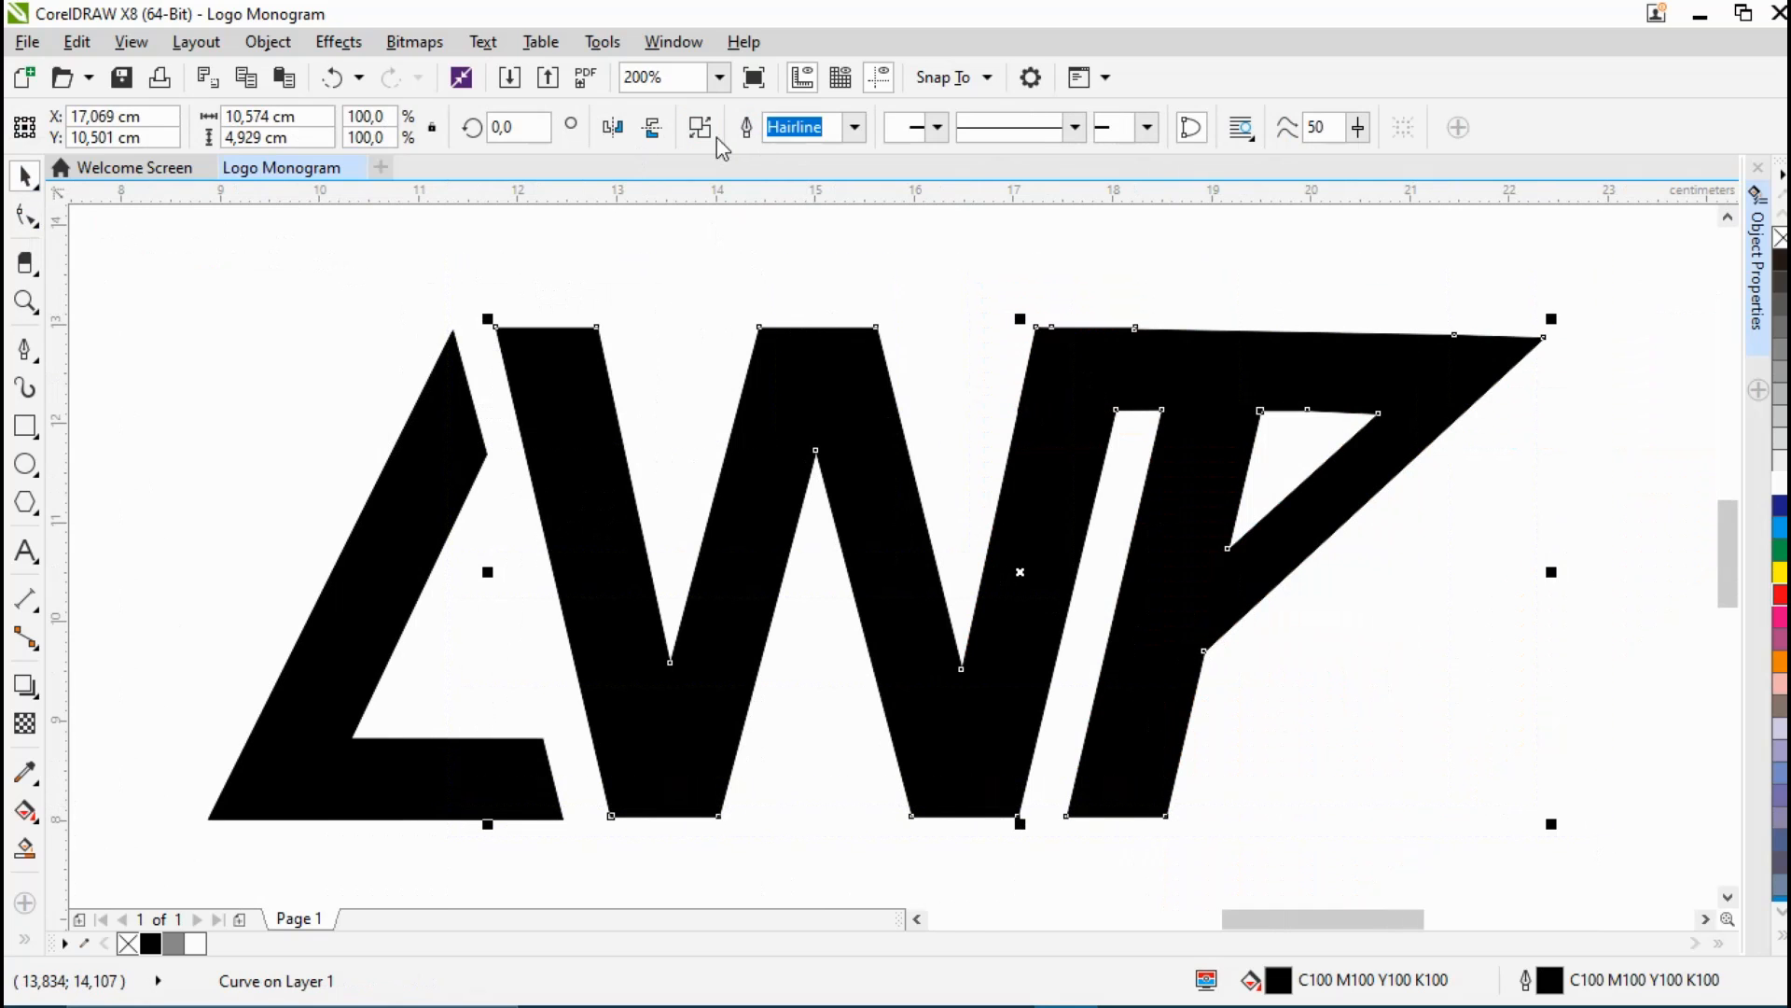
Step: Delete the extra nodes on the top edge where the W joins the P, then deselect the shape
{"action": "left_click", "coordinate": [37, 210]}
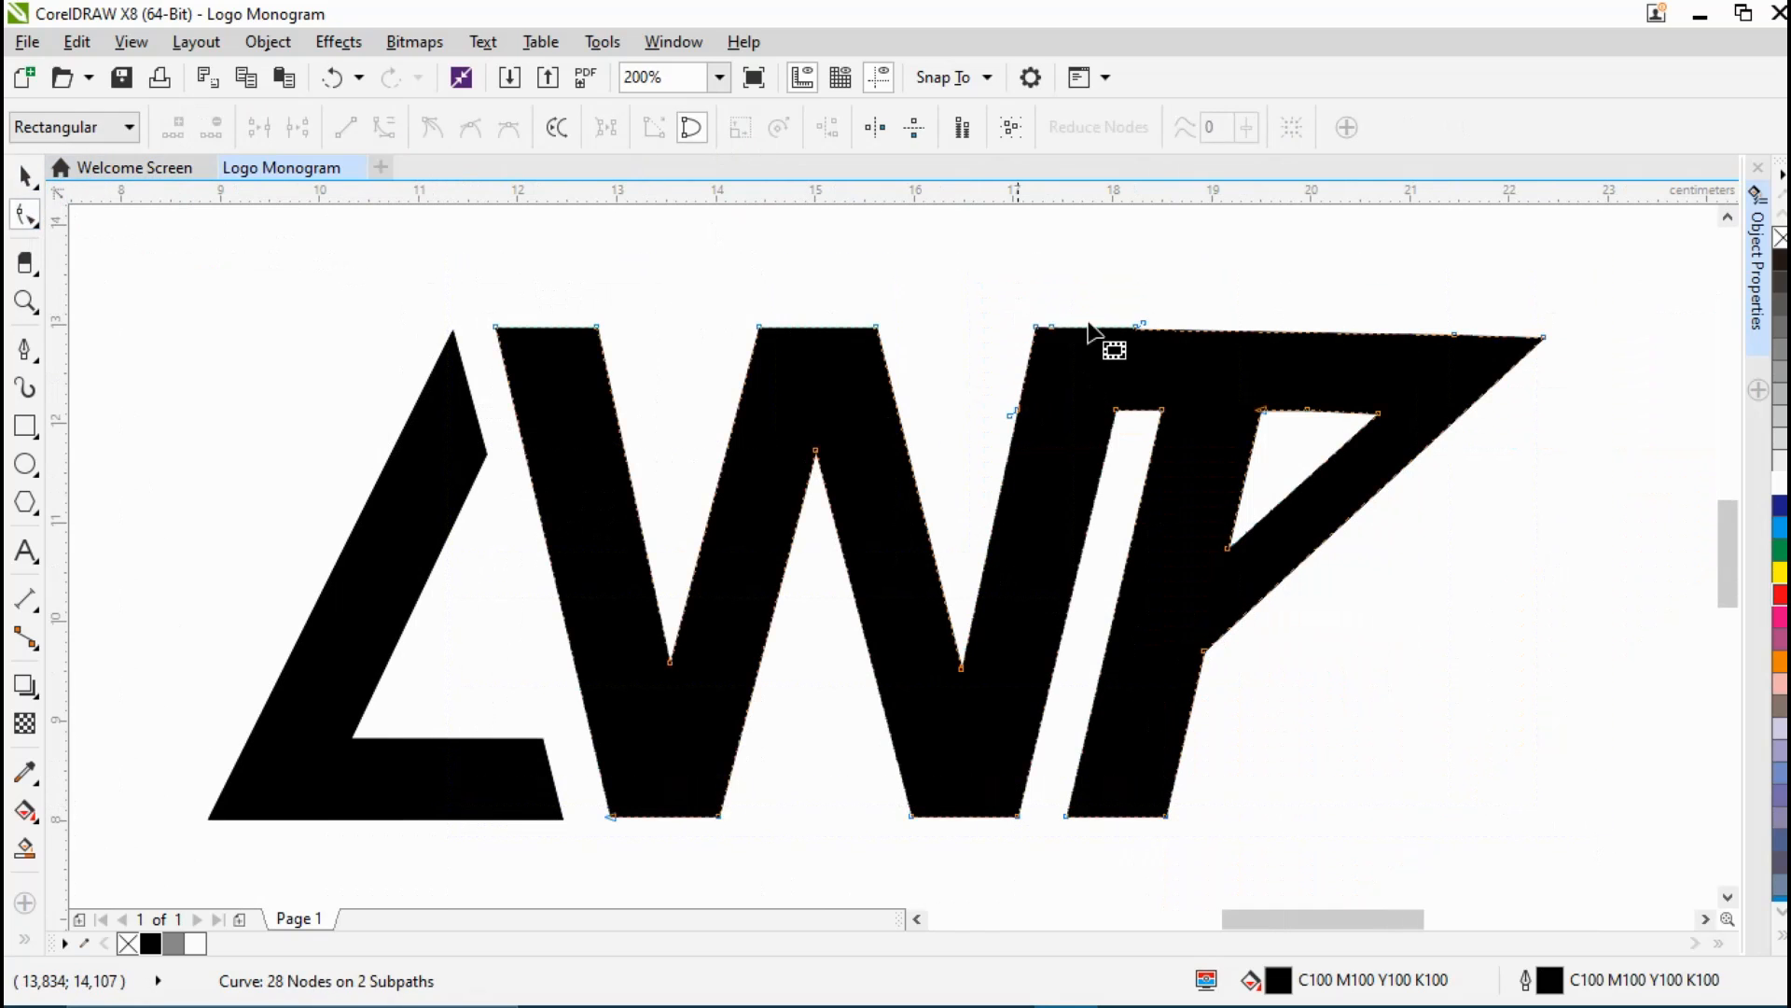
{"action": "scroll", "coordinate": [1082, 322], "scroll_direction": "up", "scroll_amount": 1}
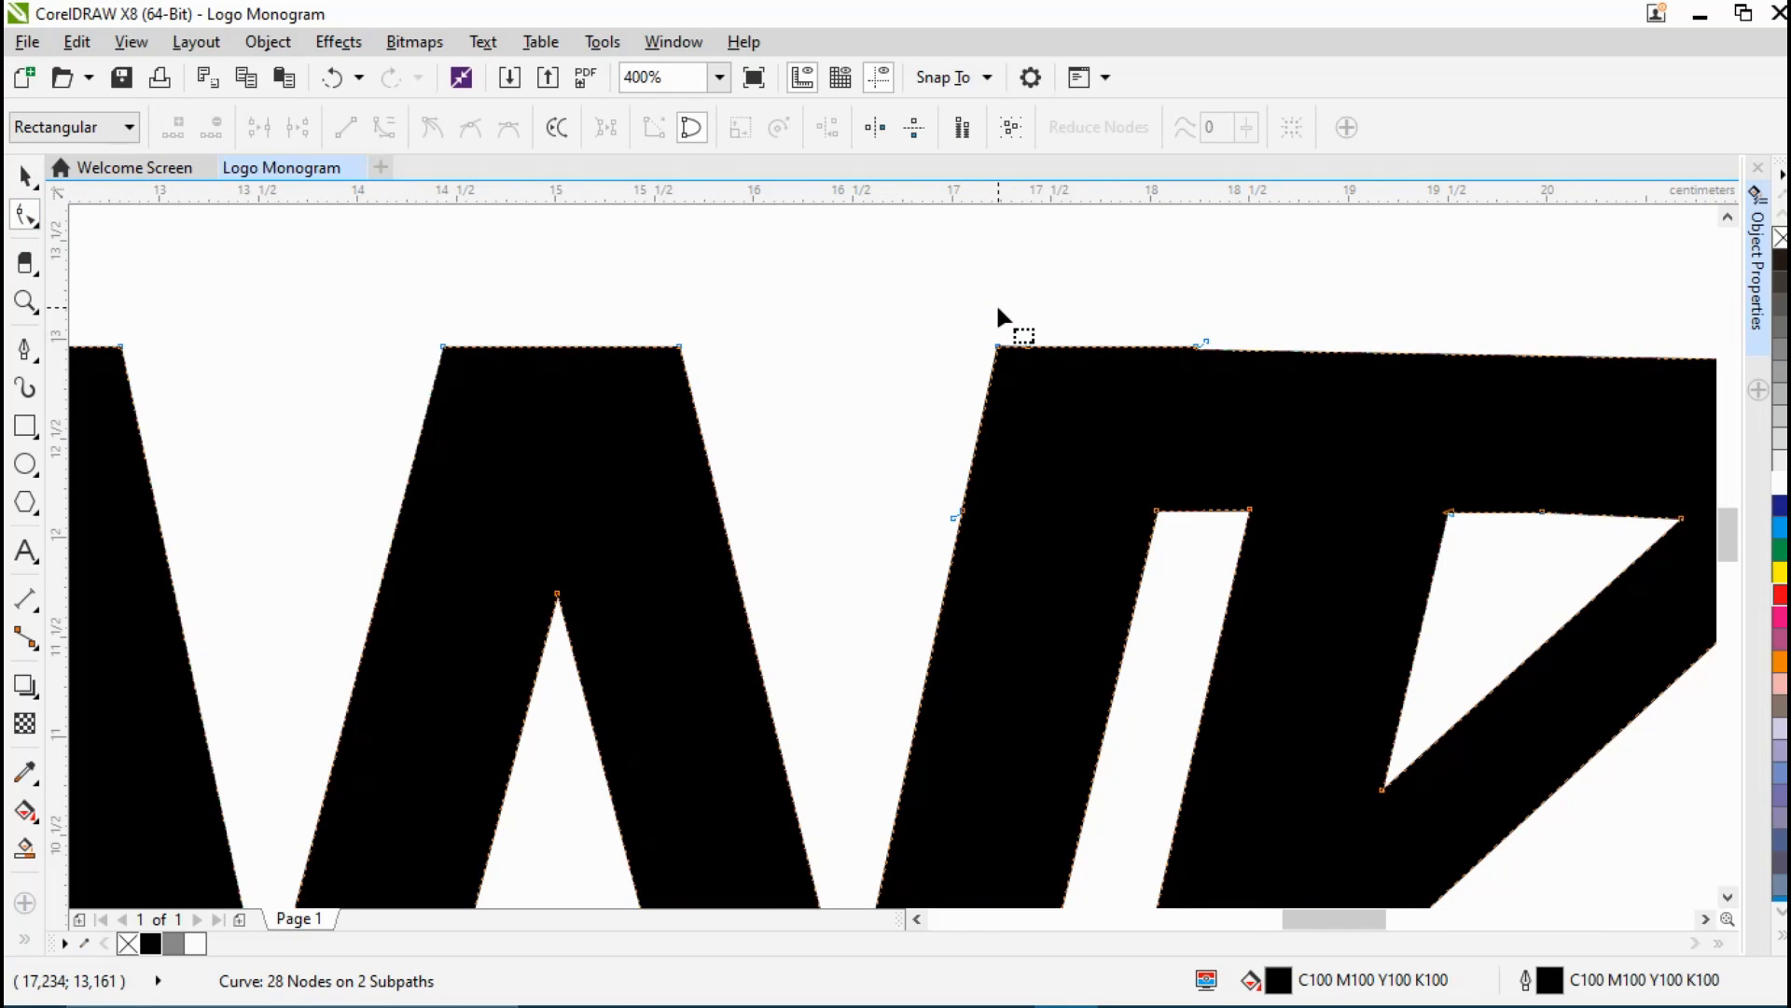
{"action": "left_click_drag", "start_coordinate": [1003, 305], "coordinate": [1260, 432]}
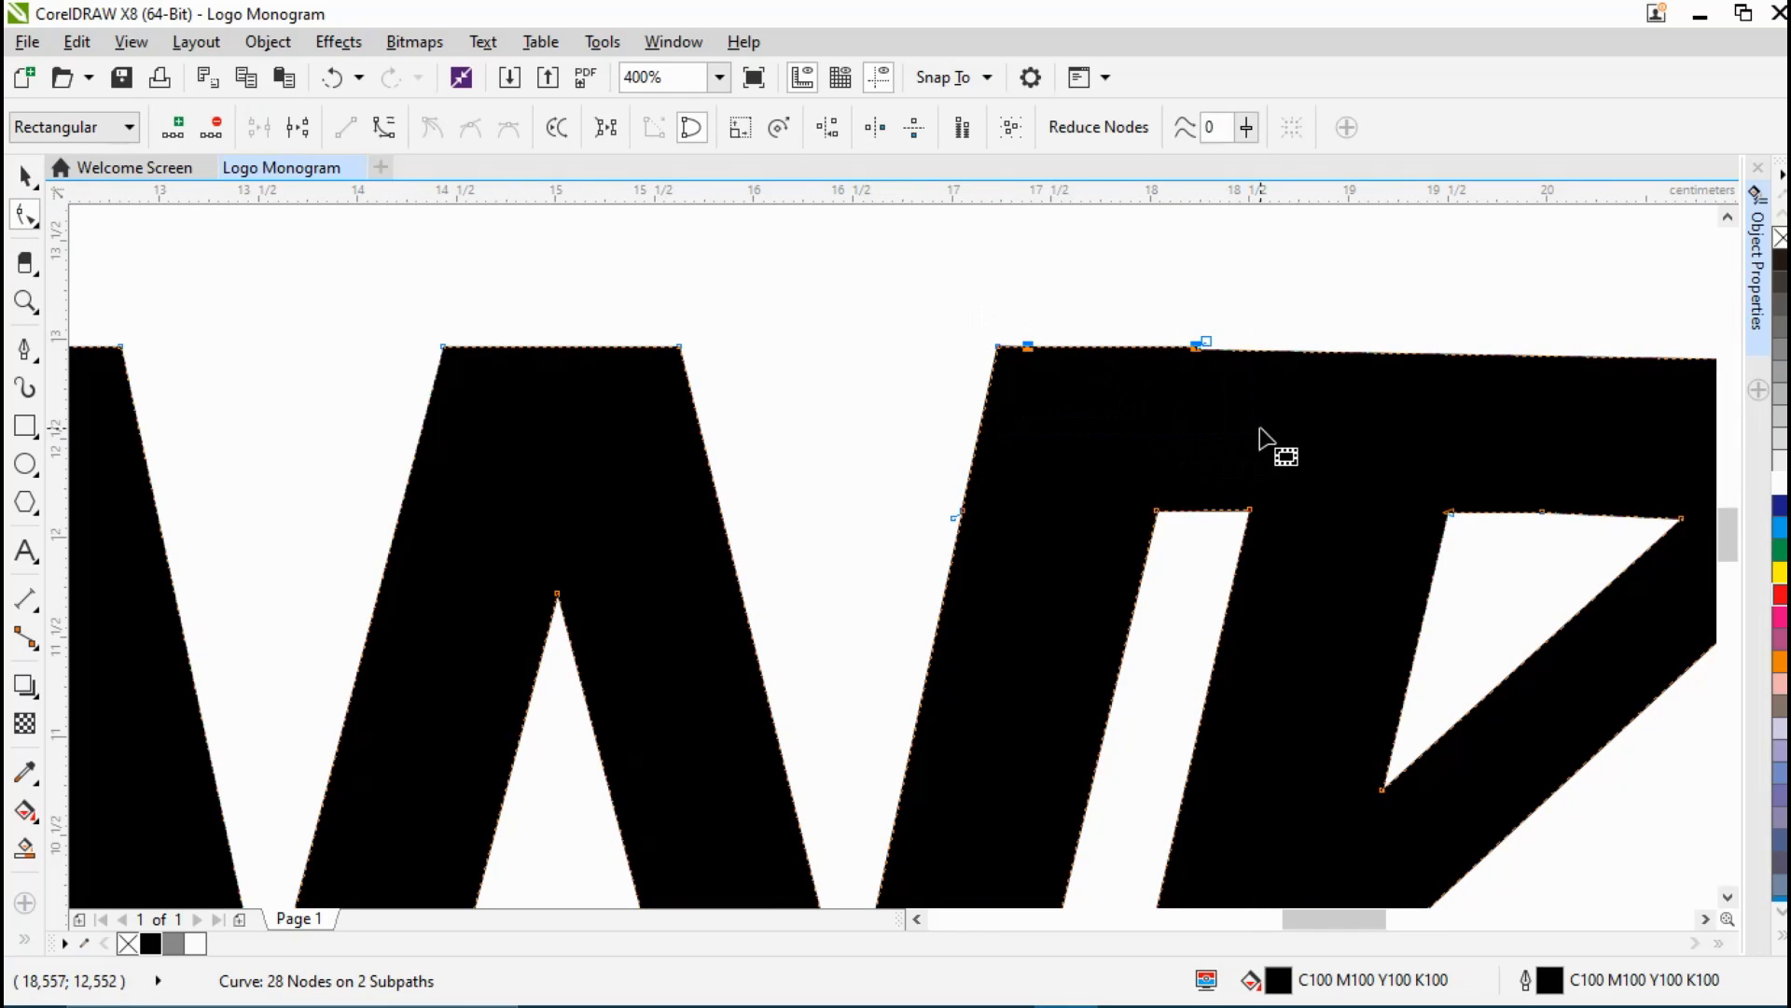
{"action": "key", "text": "Delete"}
{"action": "scroll", "coordinate": [1200, 453], "scroll_direction": "down", "scroll_amount": 1}
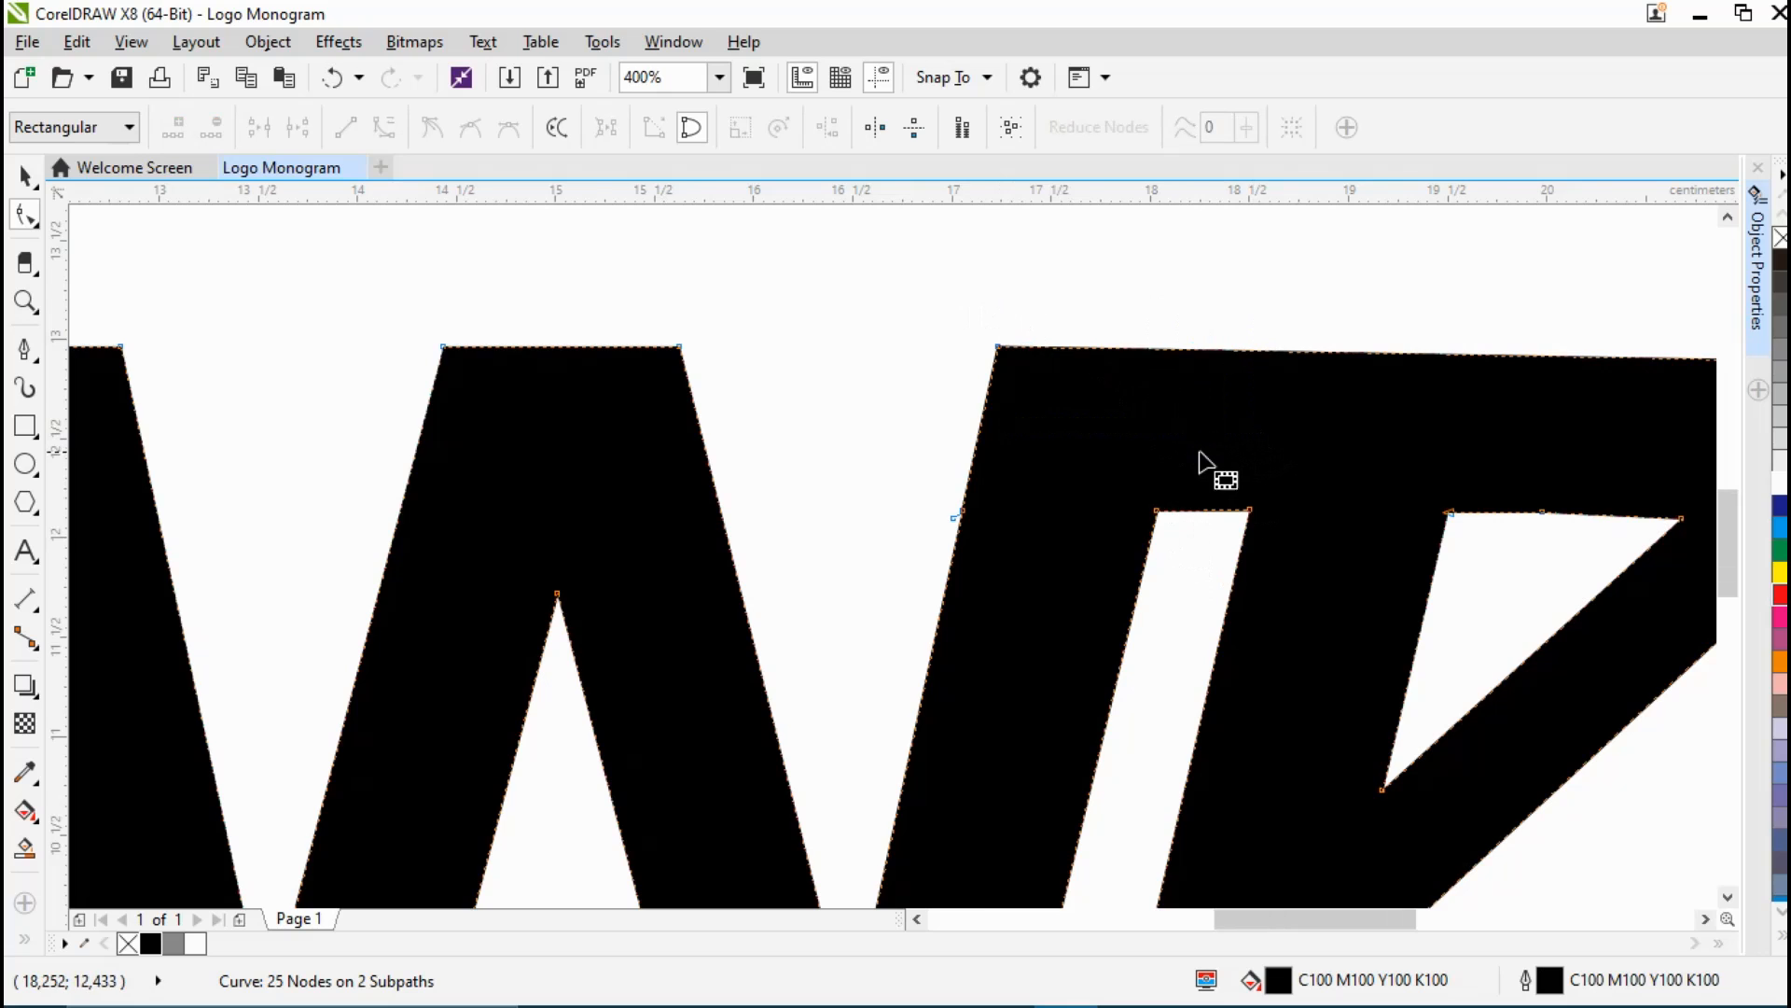
{"action": "scroll", "coordinate": [1200, 452], "scroll_direction": "down", "scroll_amount": 1}
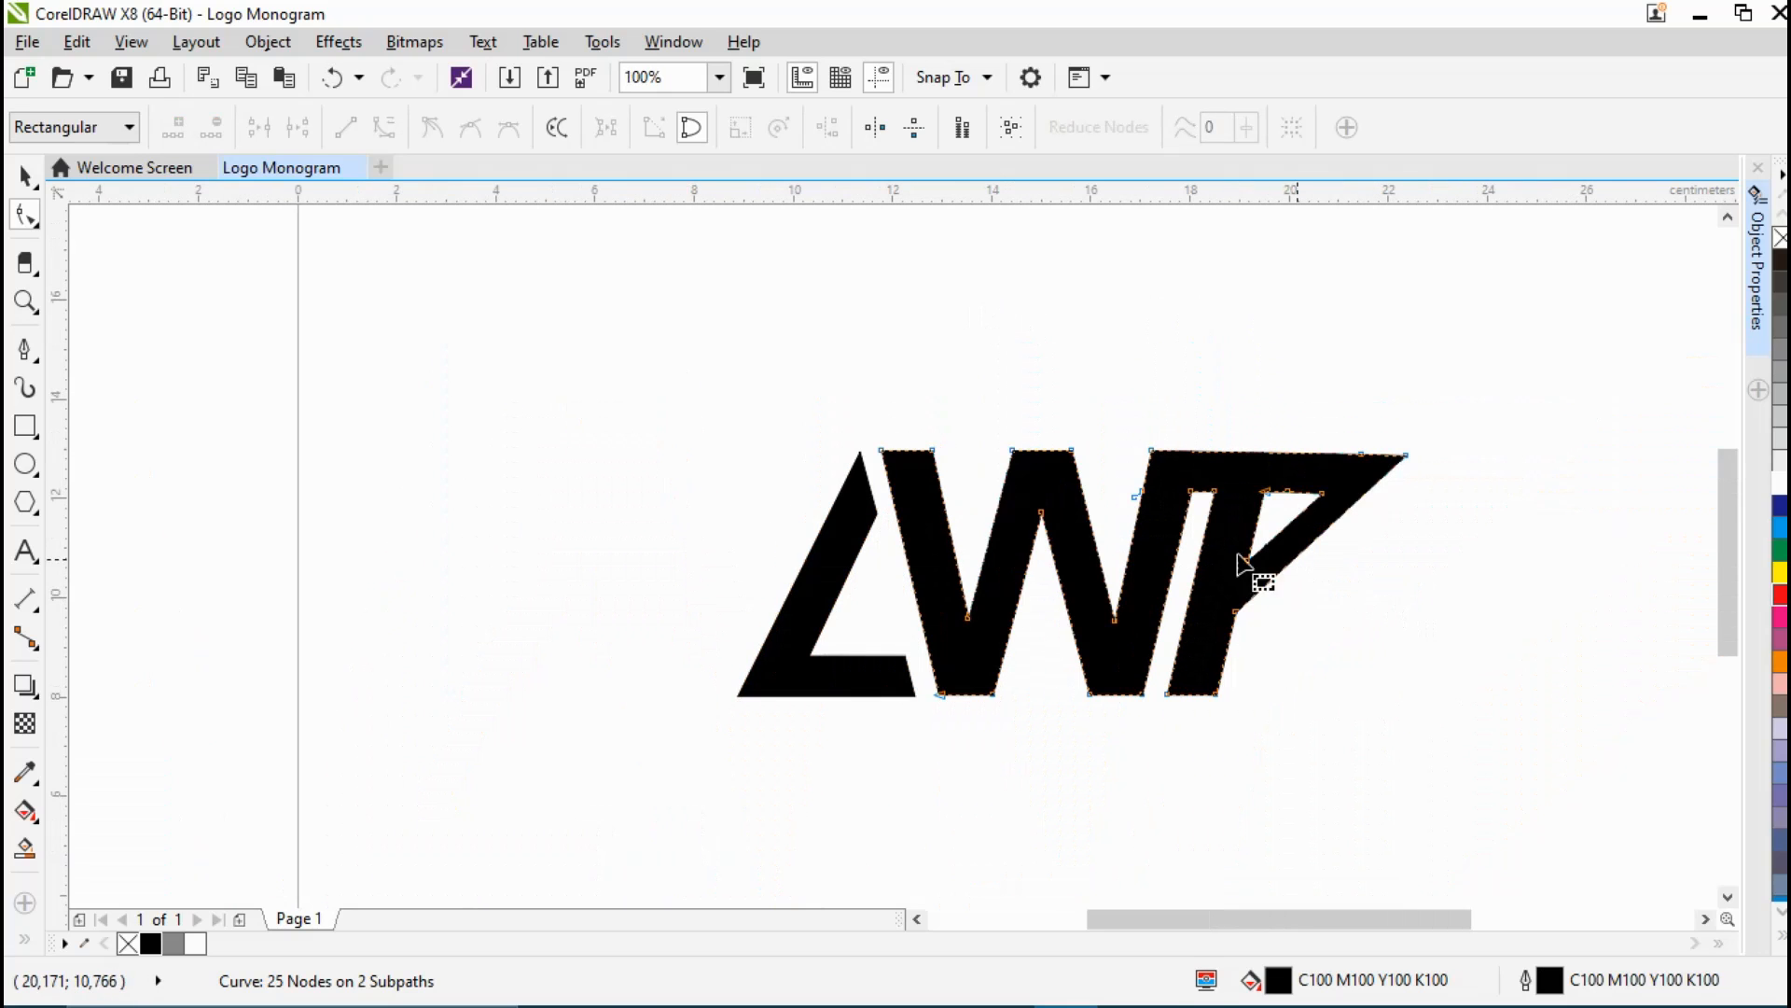
{"action": "left_click", "coordinate": [15, 181]}
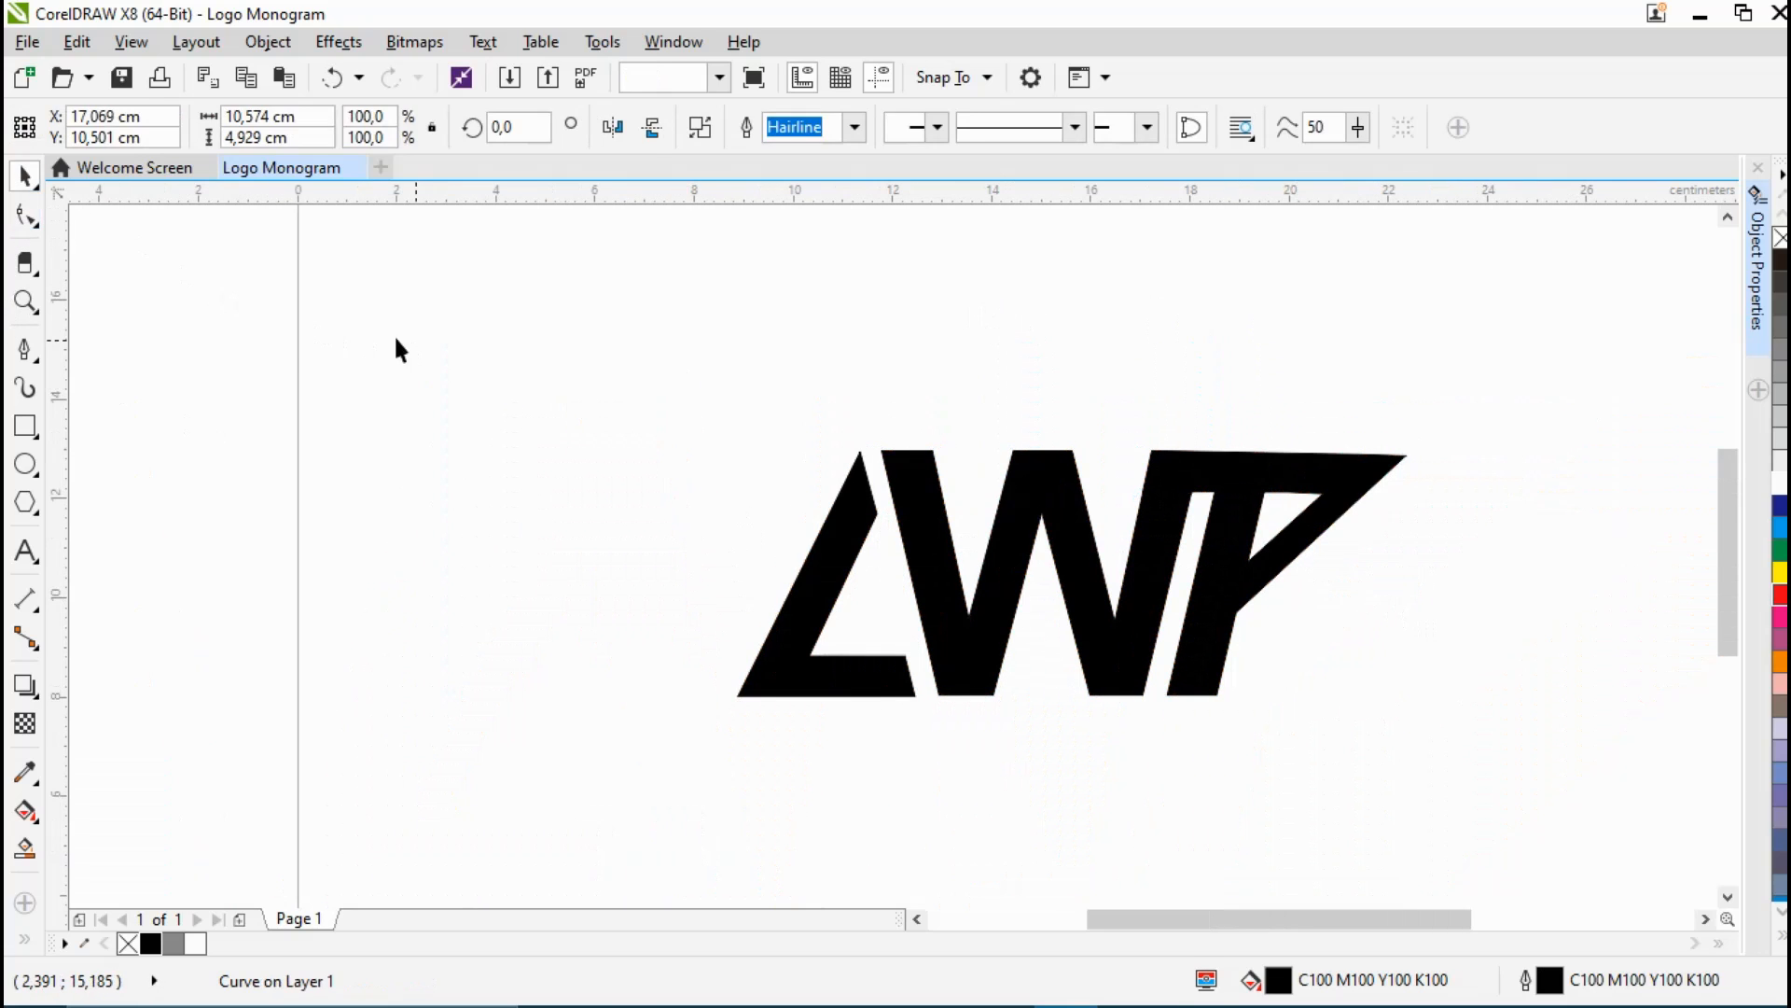
{"action": "left_click", "coordinate": [308, 347]}
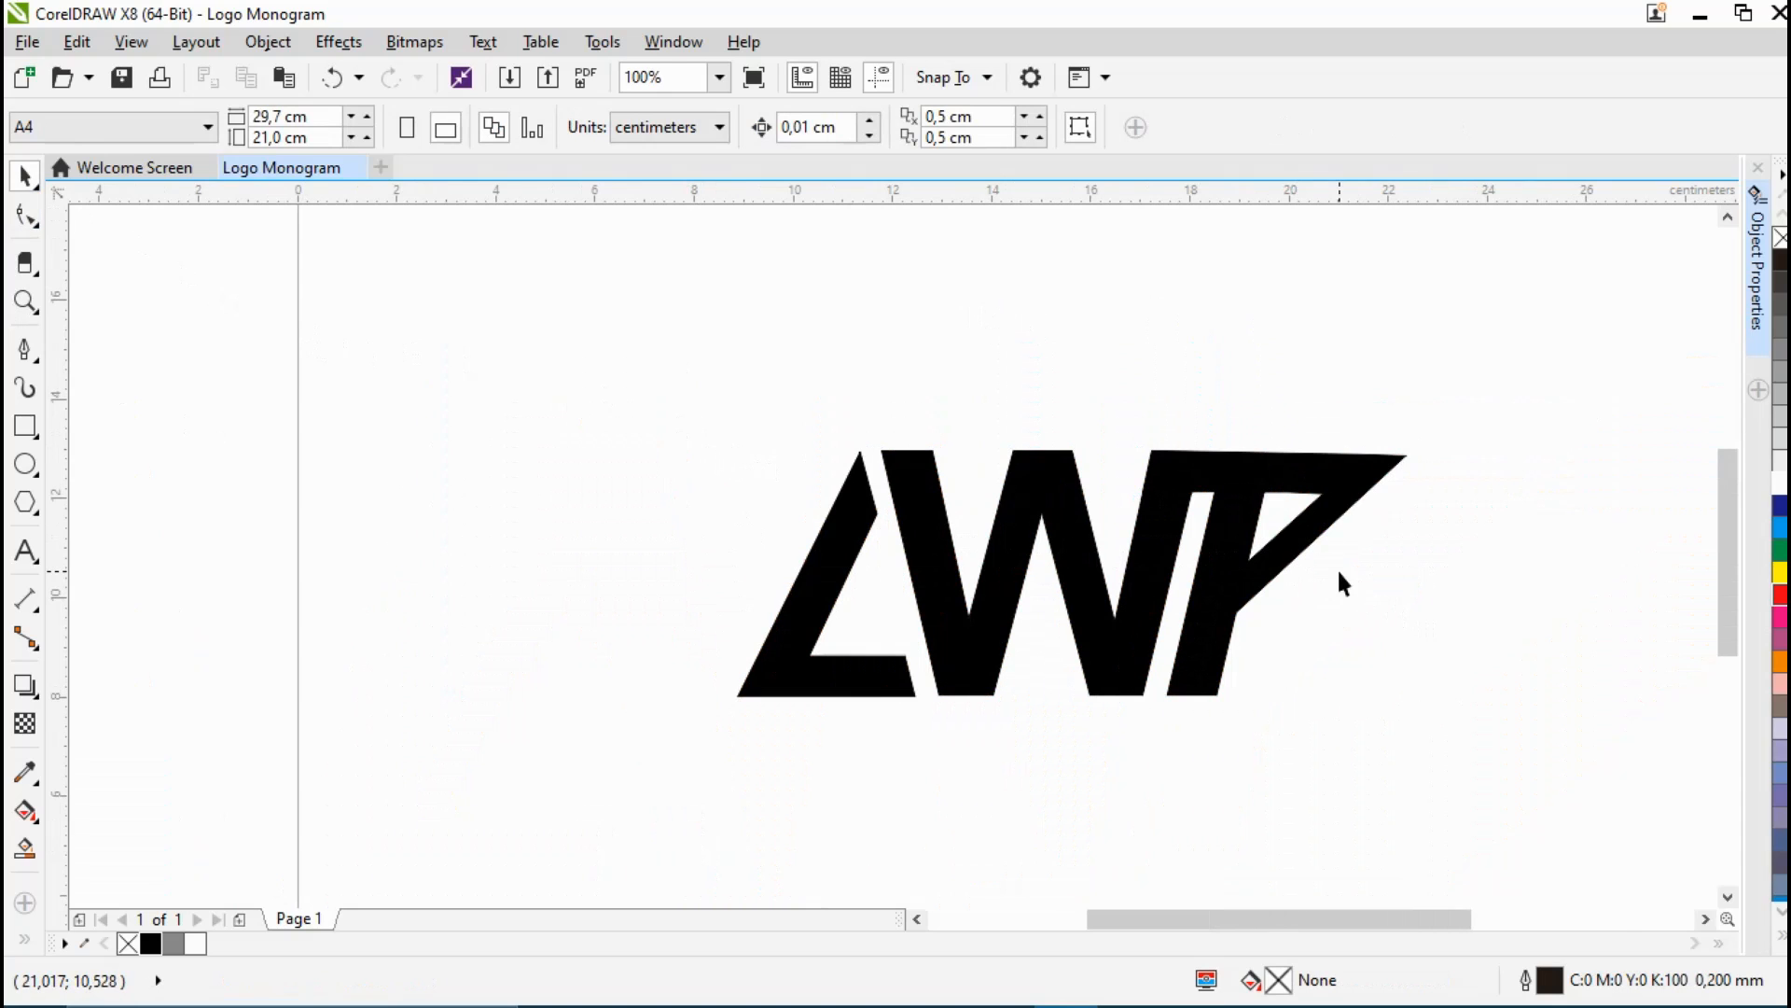
Step: Delete the leftover node on the P's top edge just before its outer tip
{"action": "scroll", "coordinate": [1336, 567], "scroll_direction": "down", "scroll_amount": 1}
{"action": "scroll", "coordinate": [1252, 663], "scroll_direction": "up", "scroll_amount": 1}
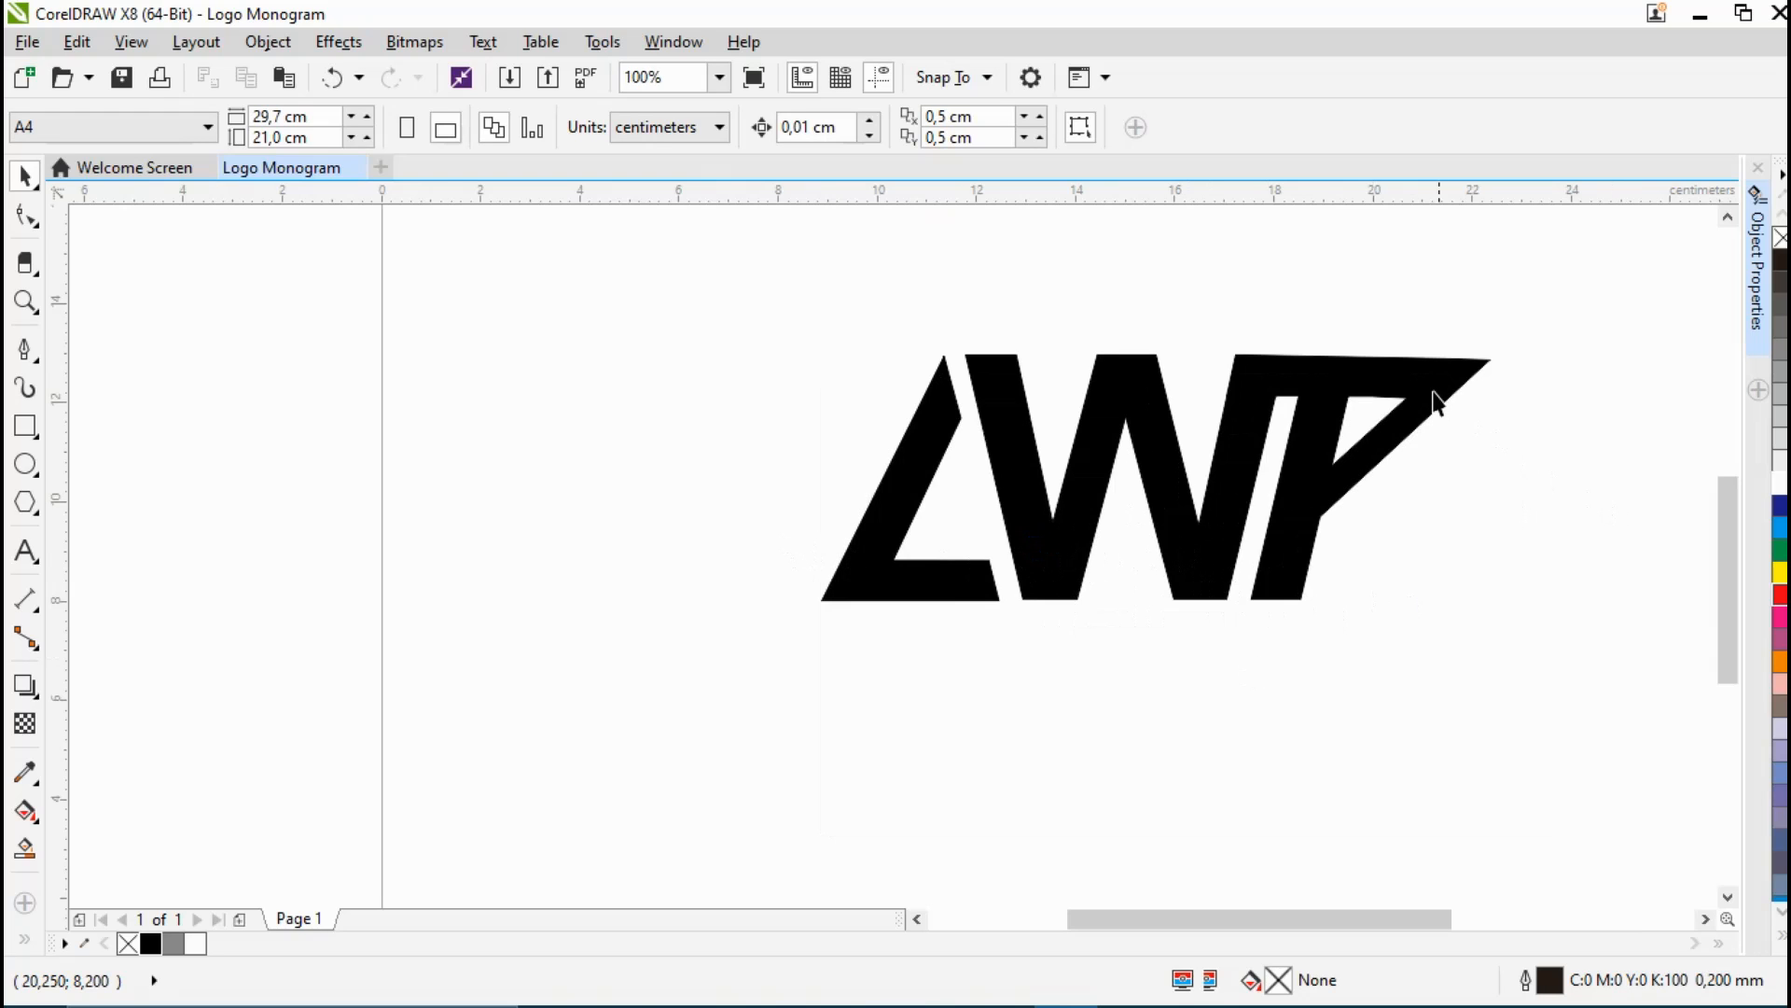
{"action": "scroll", "coordinate": [1451, 446], "scroll_direction": "up", "scroll_amount": 1}
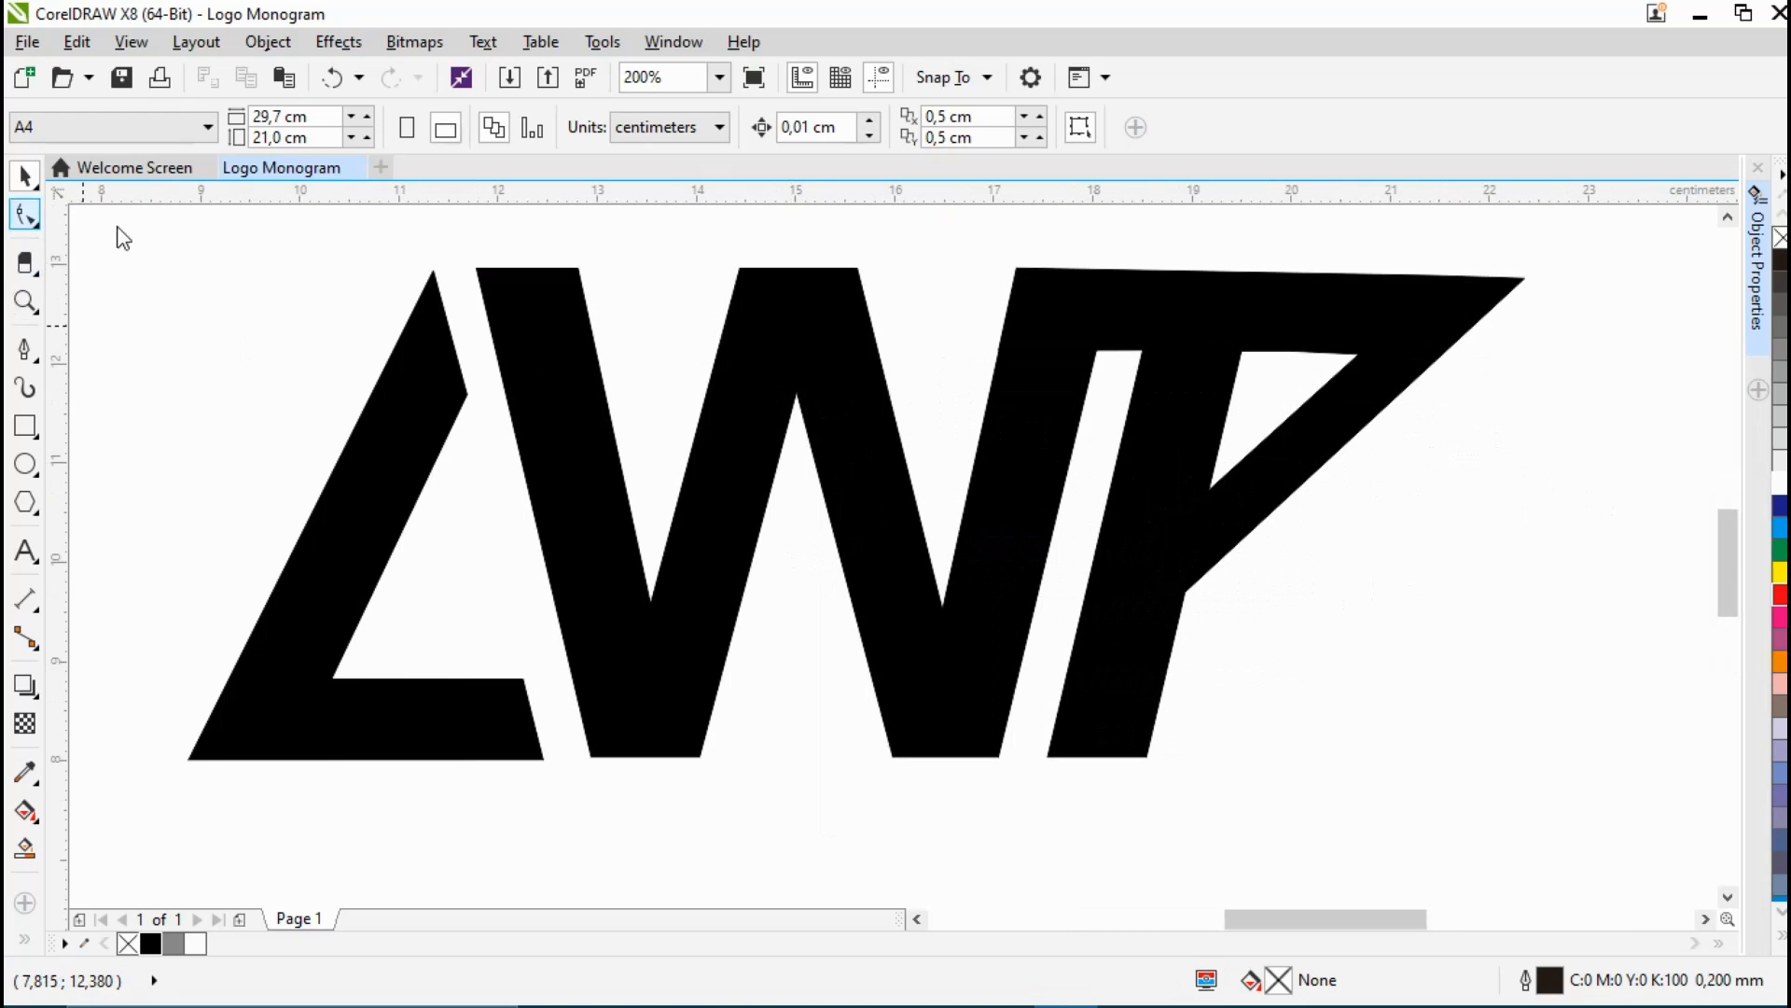
{"action": "left_click", "coordinate": [1063, 467]}
{"action": "left_click", "coordinate": [25, 216]}
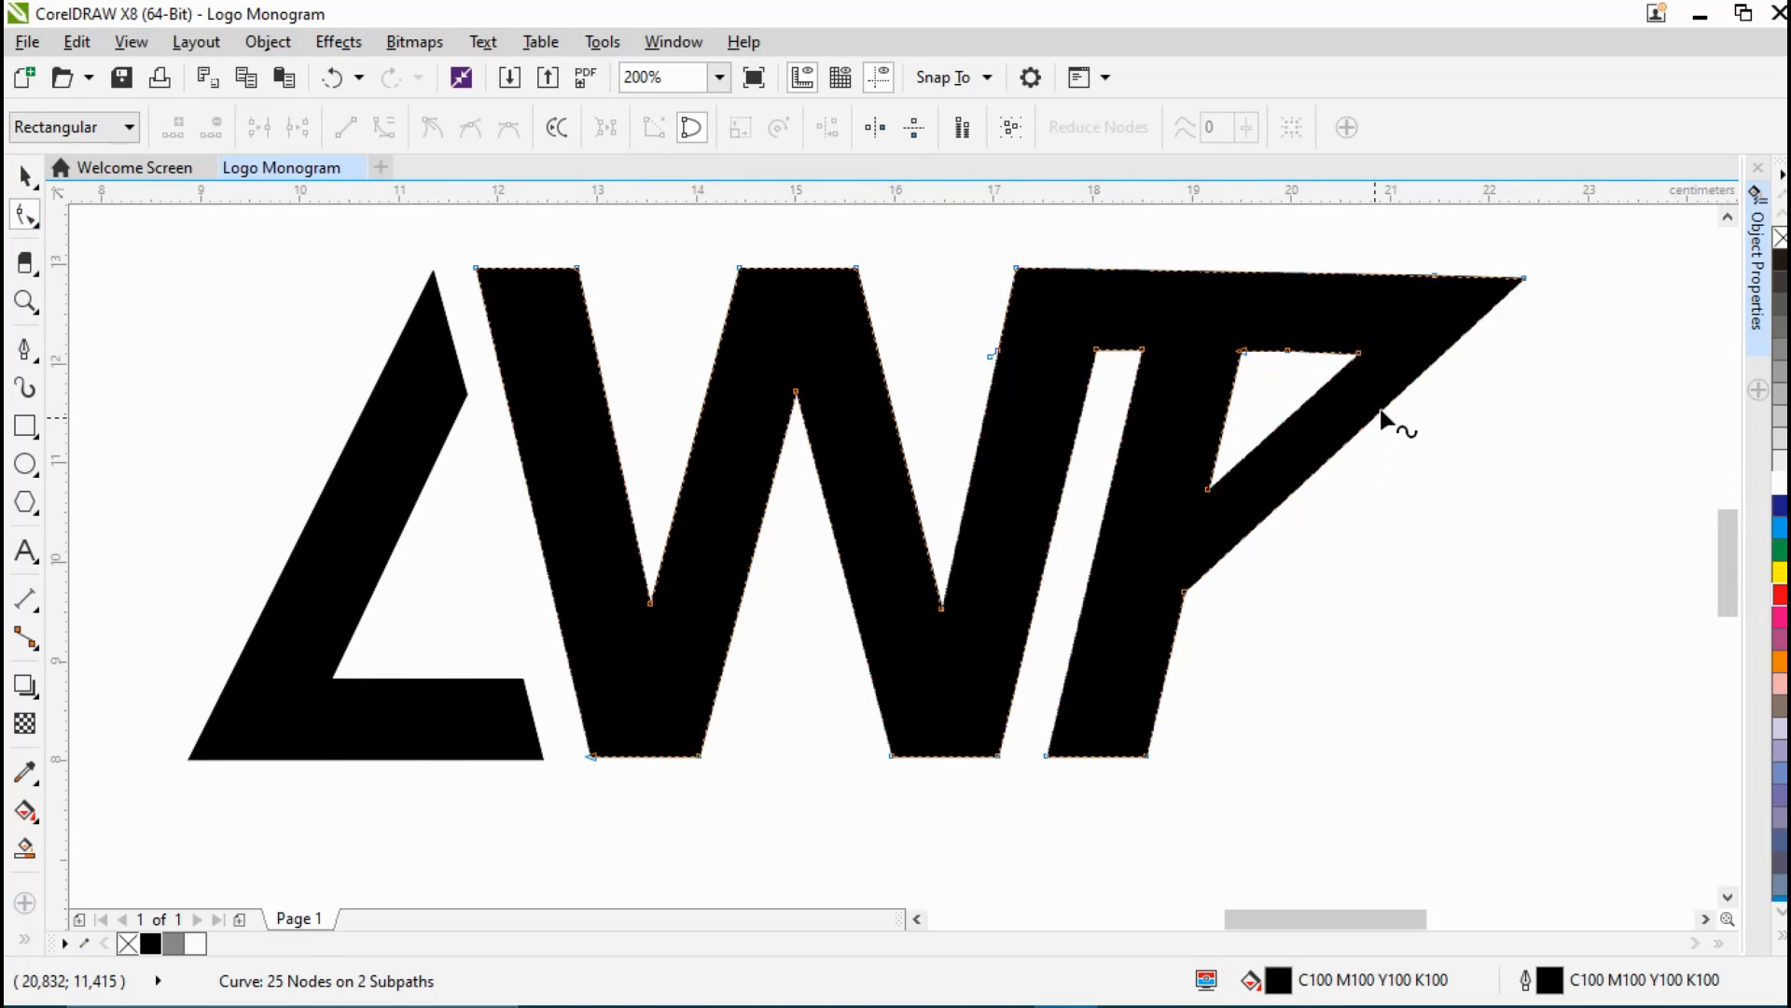
{"action": "right_click", "coordinate": [1434, 277]}
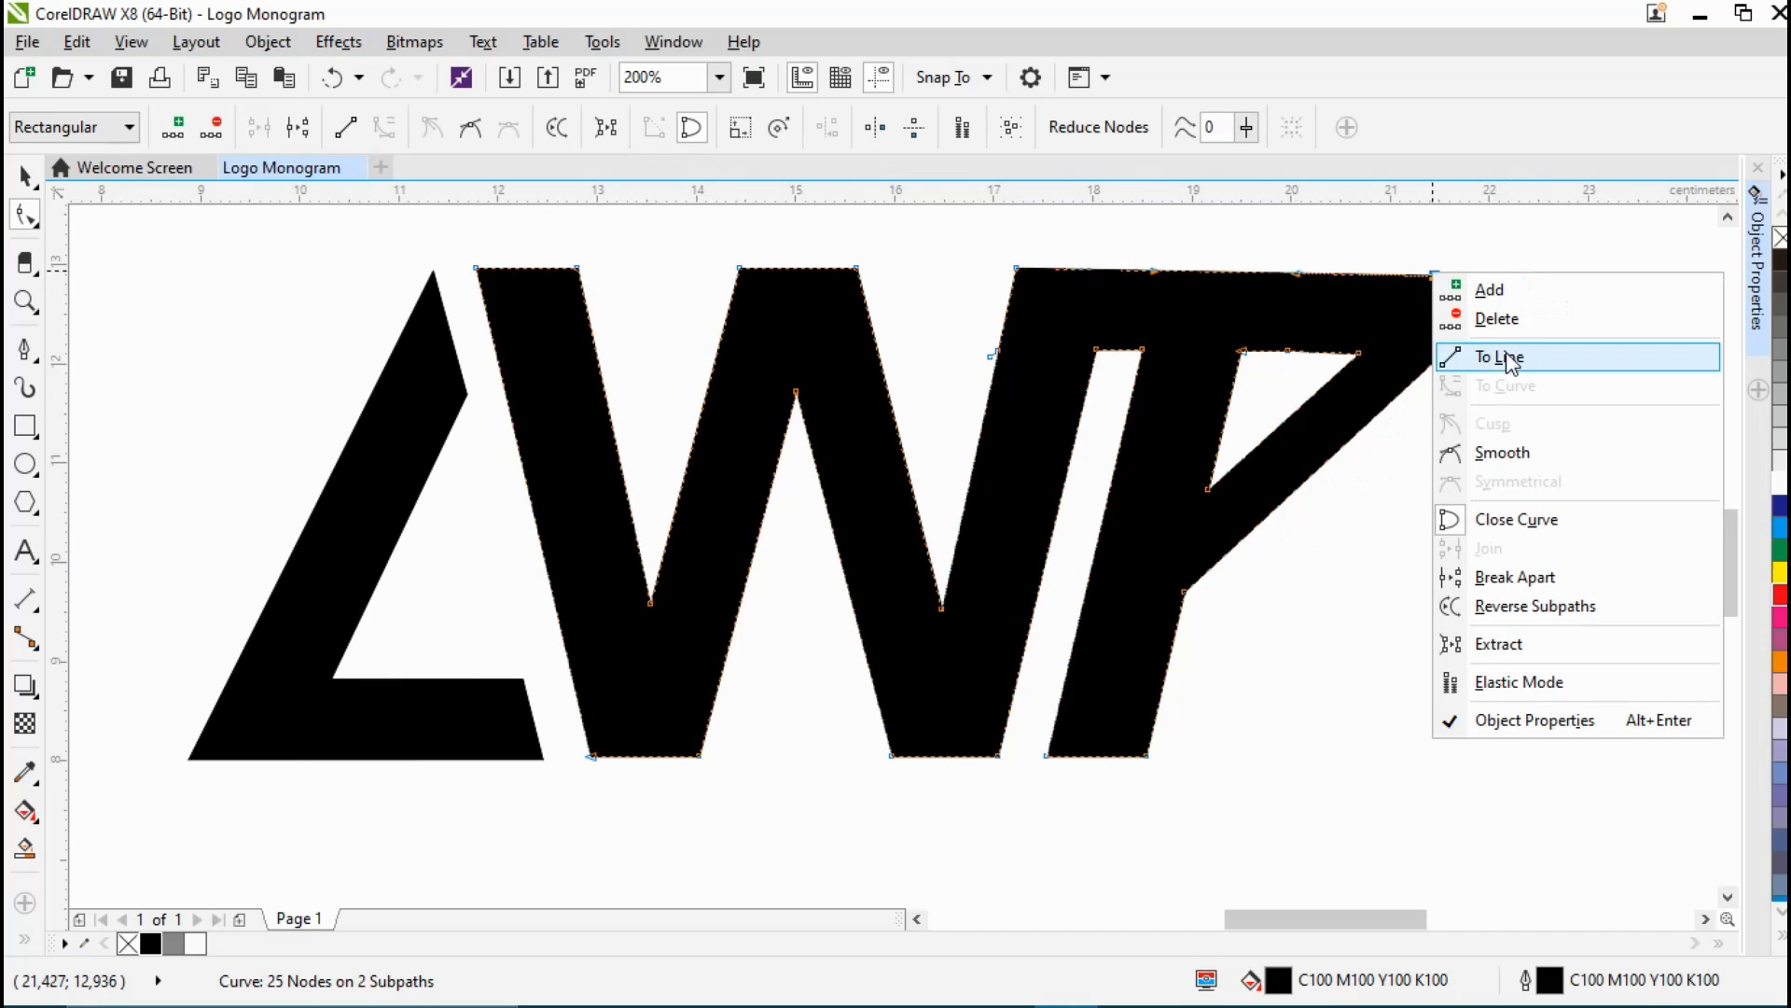
{"action": "left_click", "coordinate": [1502, 320]}
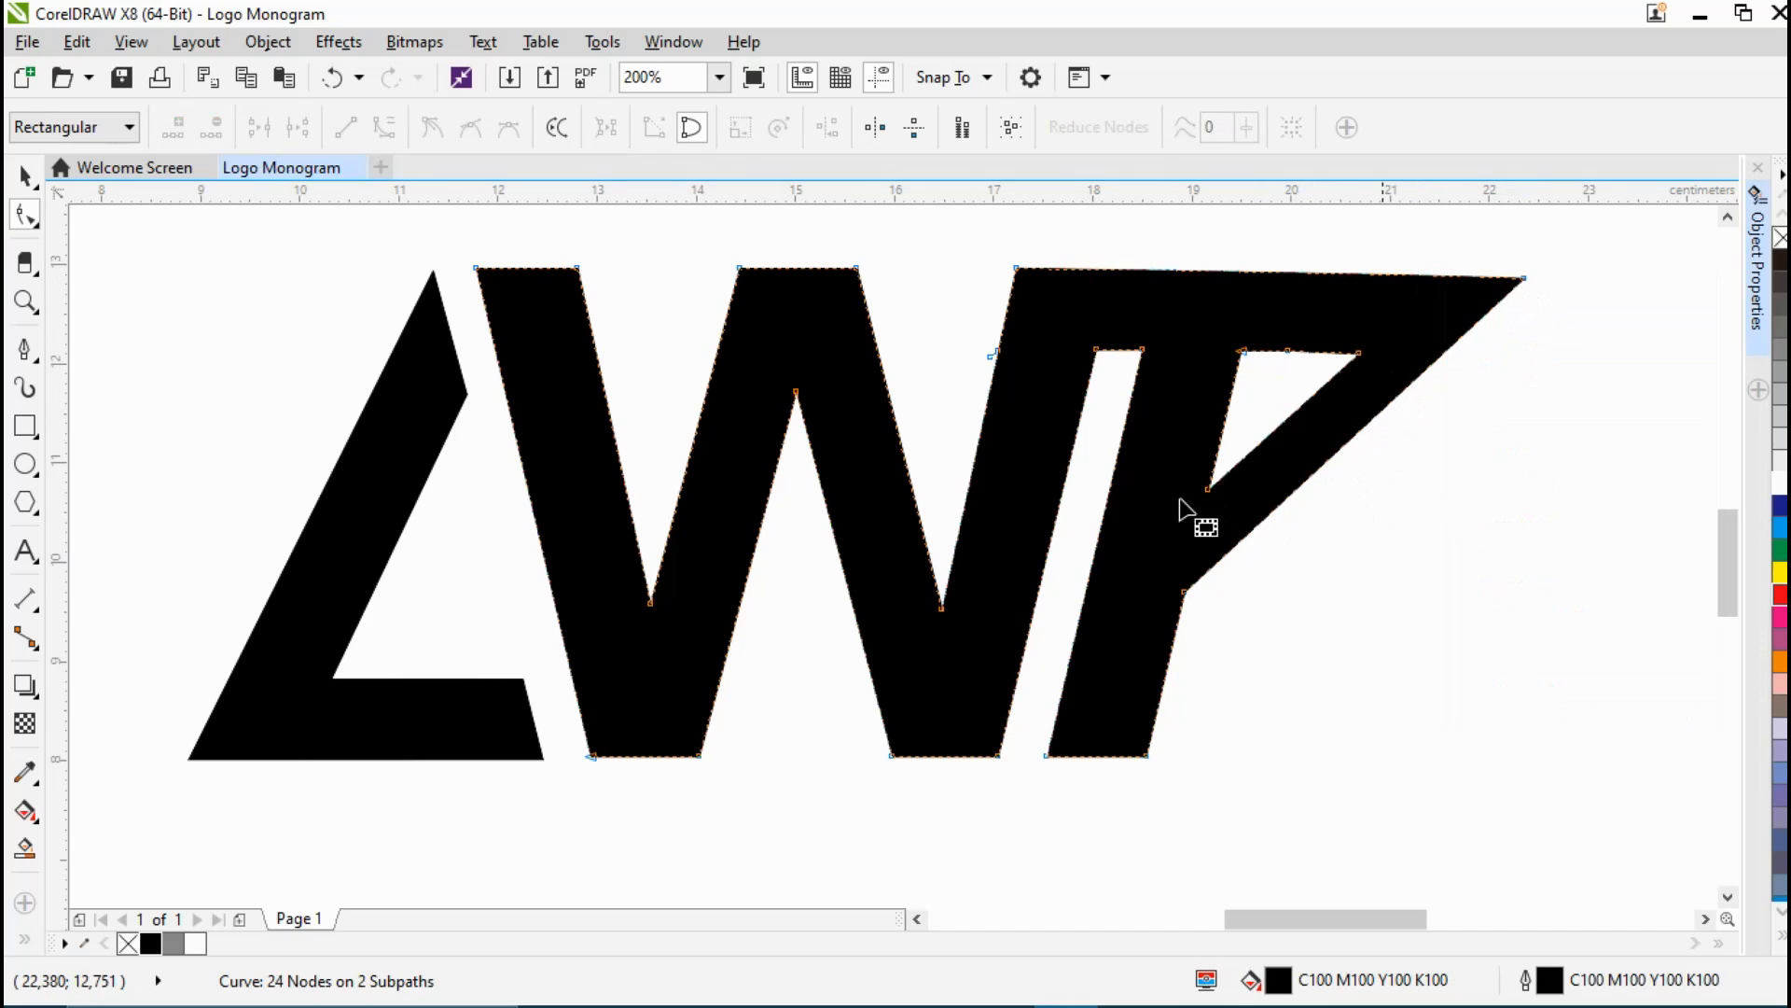
Step: Move the lowest corner of the P's inner opening up about 0.19 cm to thicken the diagonal stroke
{"action": "left_click", "coordinate": [1342, 450]}
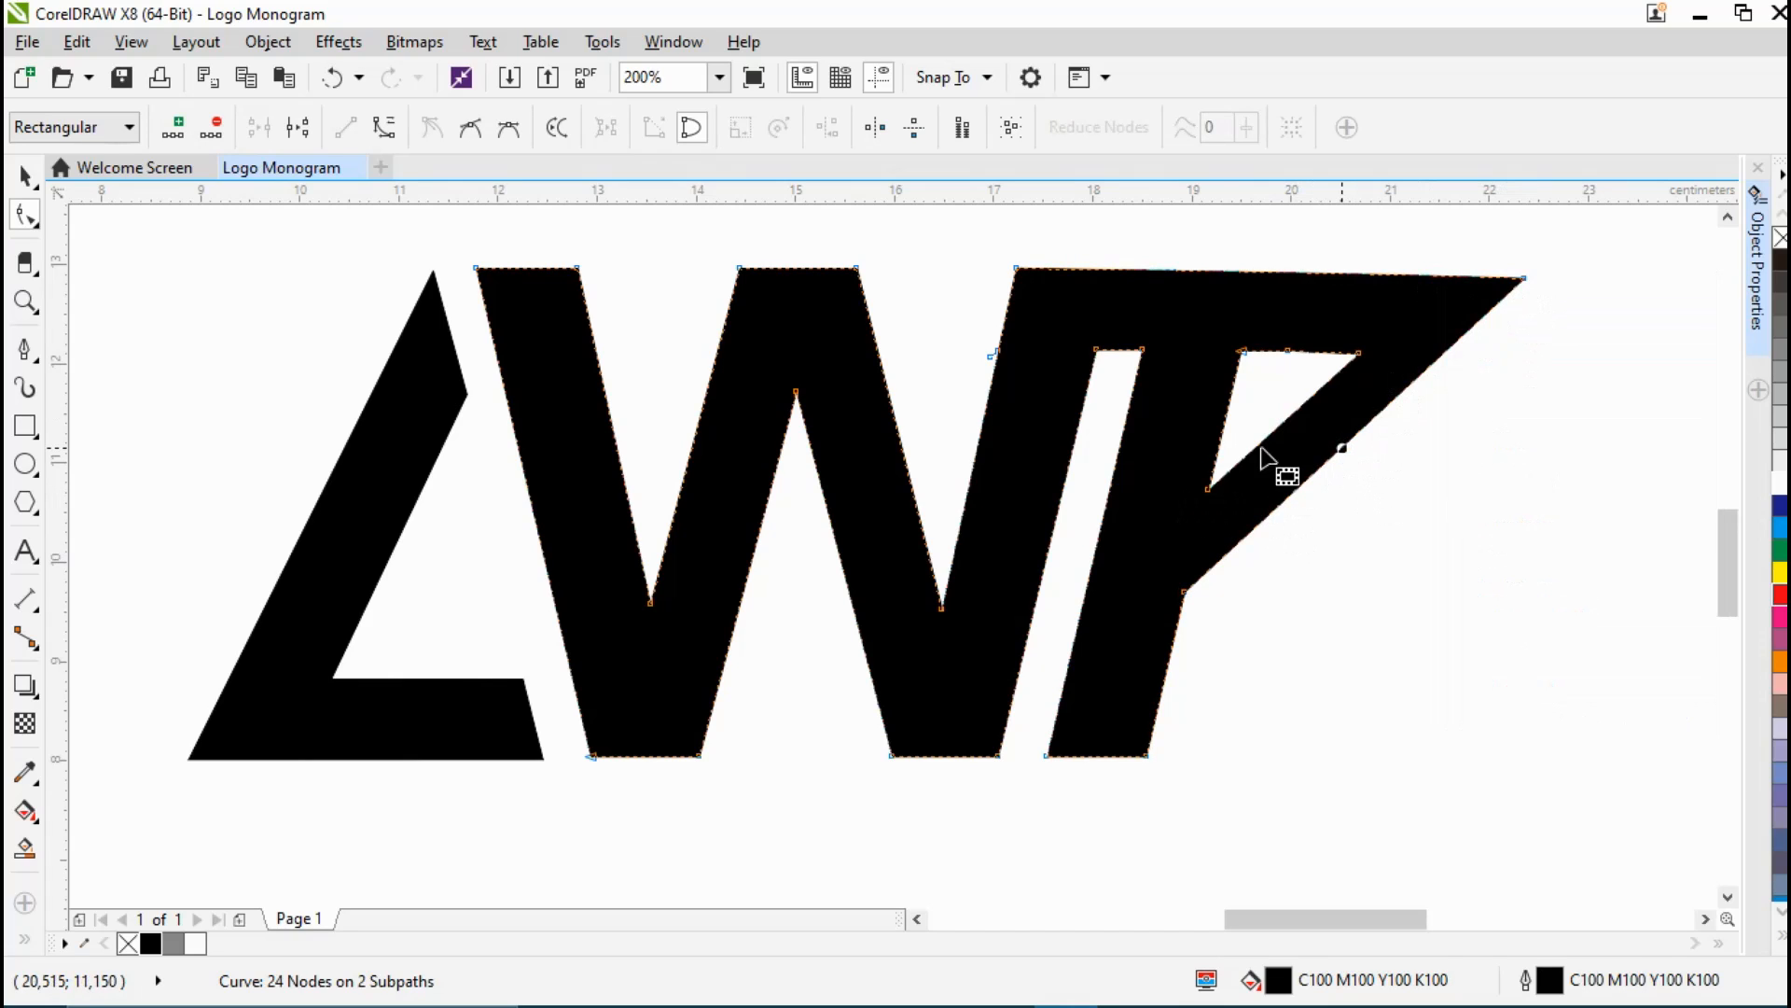
{"action": "mouse_move", "coordinate": [1519, 274]}
{"action": "left_mouse_down"}
{"action": "mouse_move", "coordinate": [1502, 275]}
{"action": "mouse_move", "coordinate": [1524, 278]}
{"action": "left_mouse_up"}
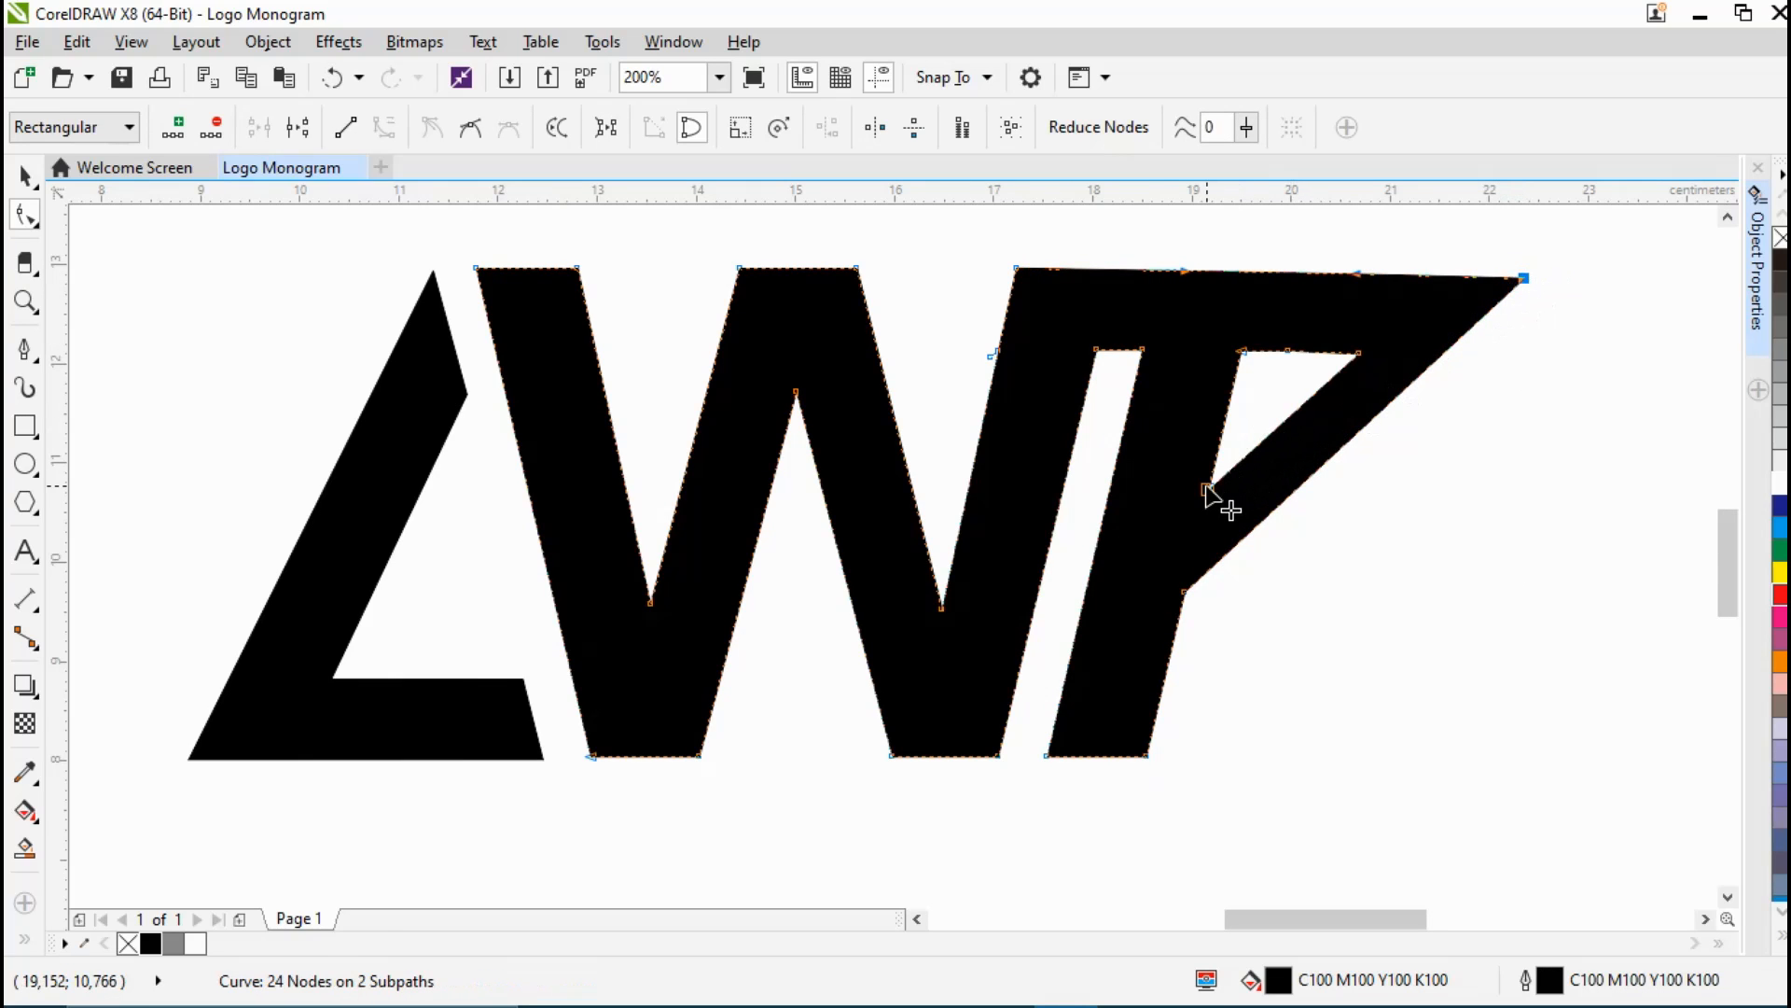
{"action": "left_click_drag", "start_coordinate": [1206, 486], "coordinate": [1213, 471]}
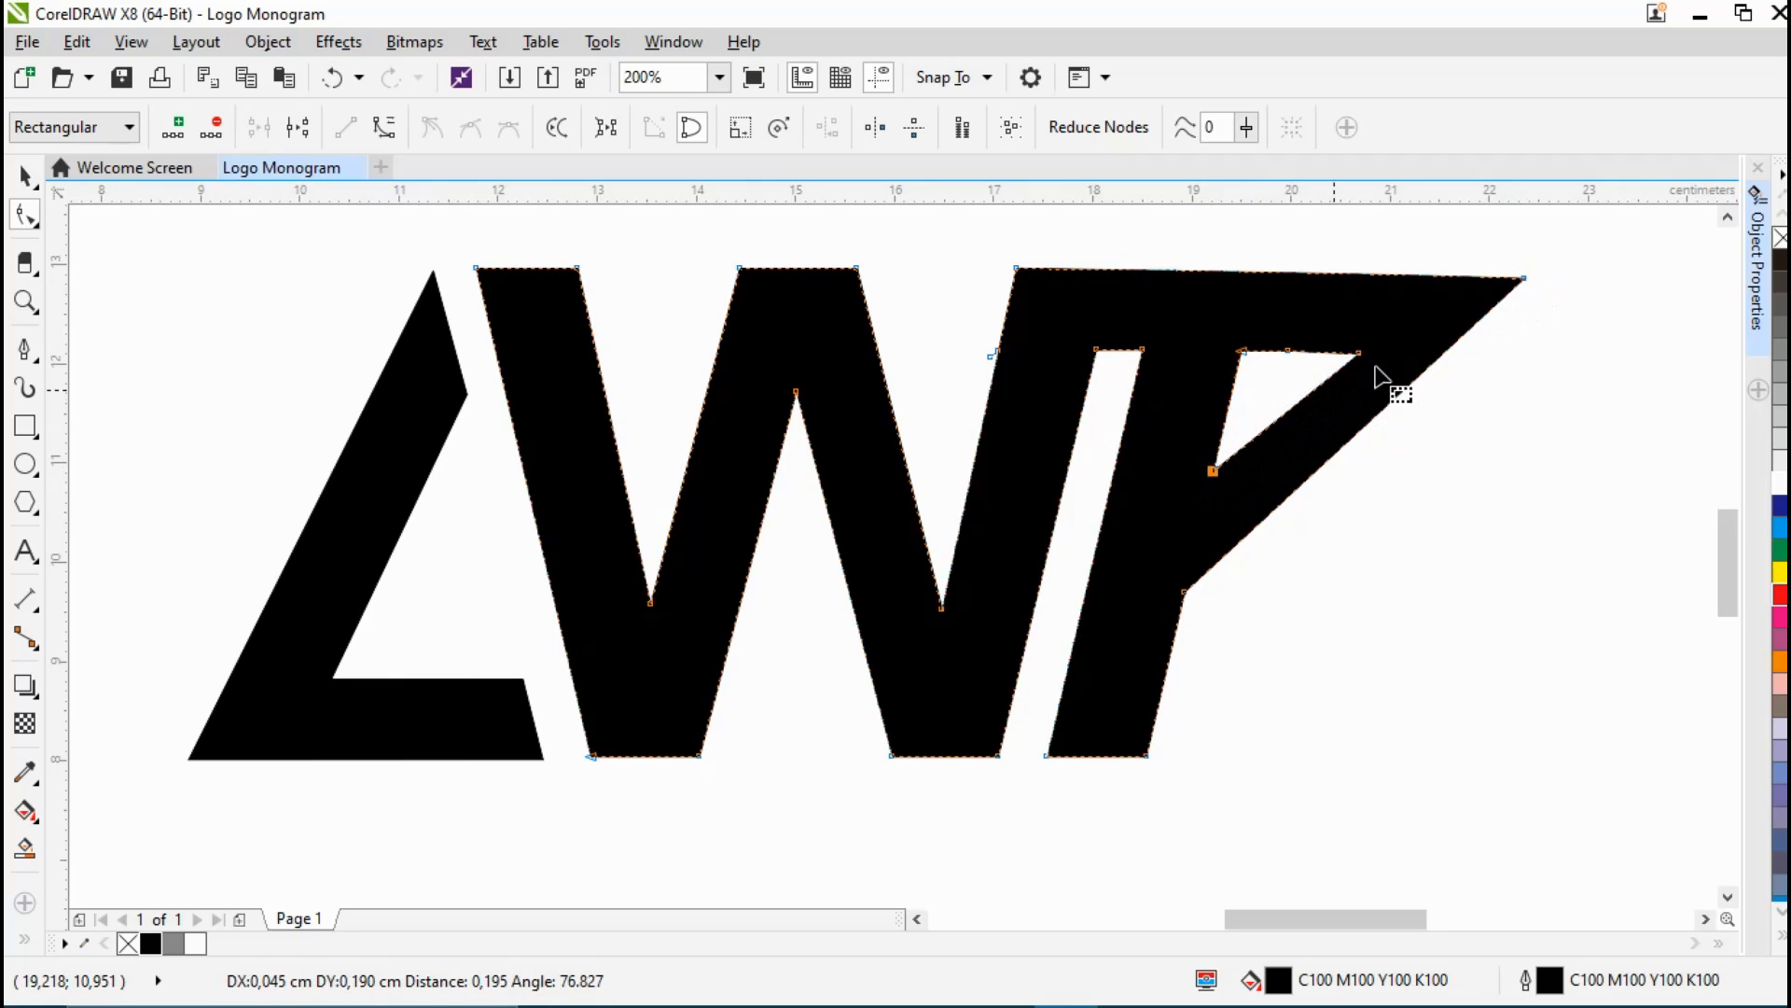
Step: Move the outer tip of the P's inner opening slightly inward to thicken the diagonal stroke, then deselect the shape
{"action": "left_click", "coordinate": [1367, 359]}
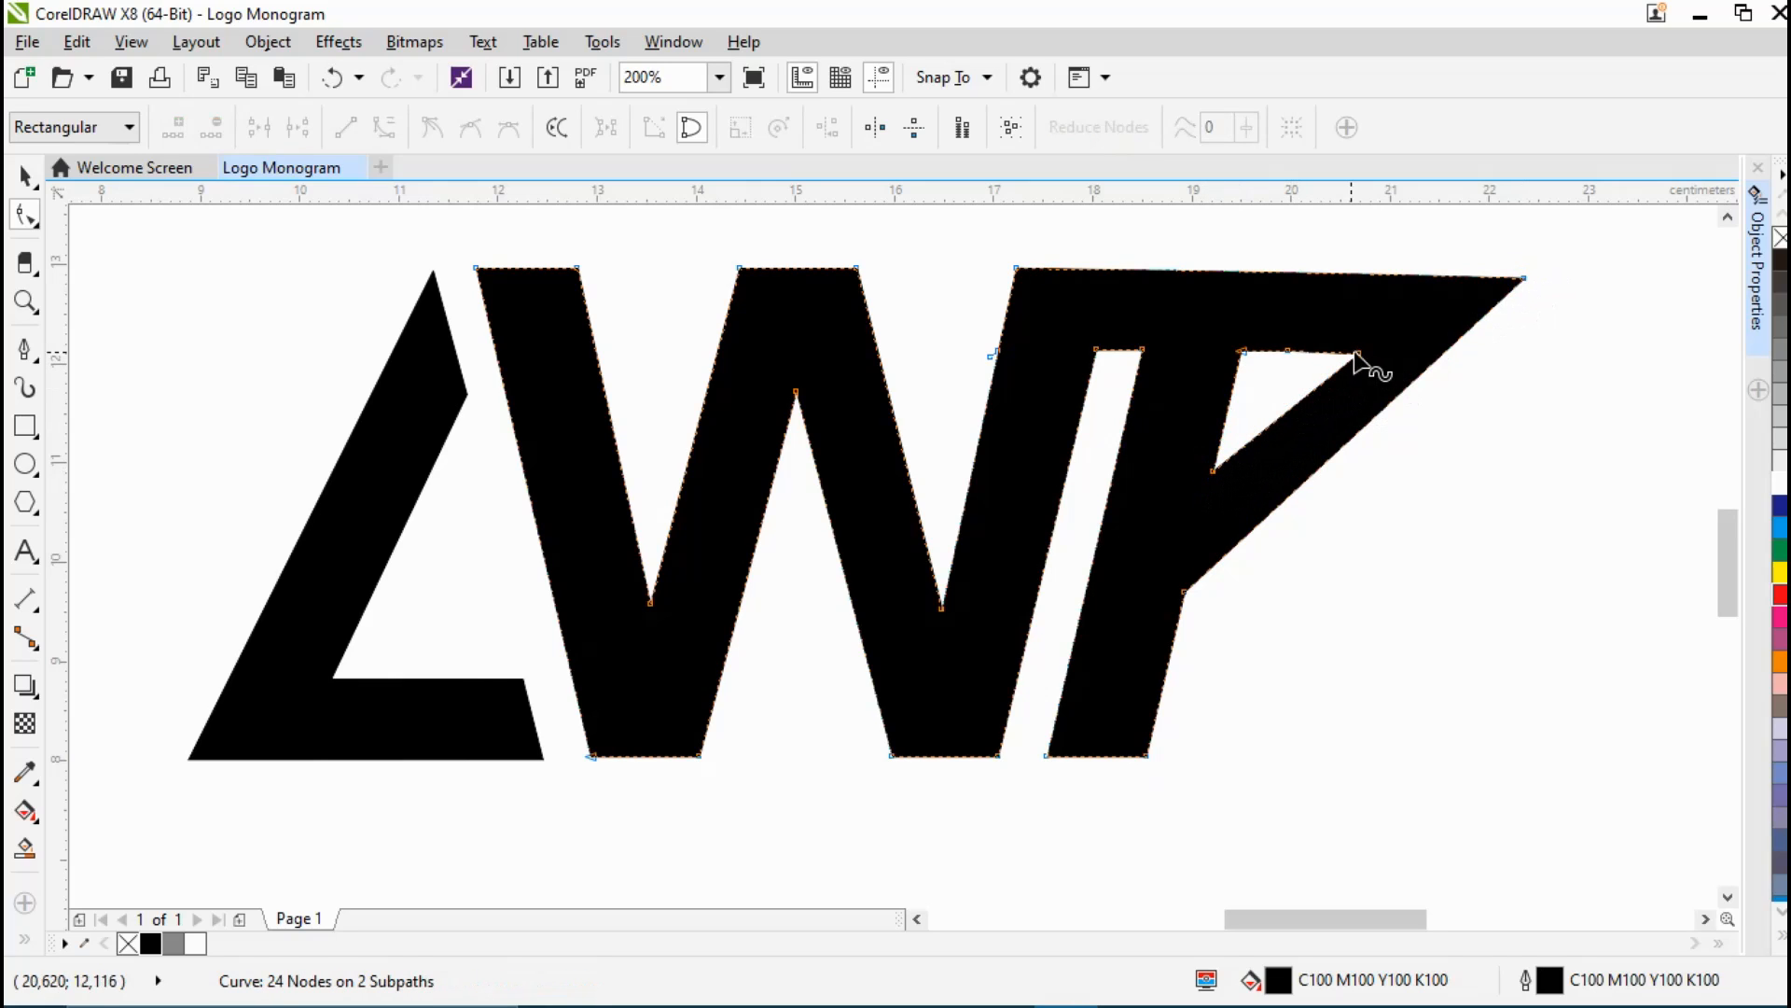
{"action": "scroll", "coordinate": [1362, 357], "scroll_direction": "up", "scroll_amount": 2}
{"action": "left_click_drag", "start_coordinate": [1359, 357], "coordinate": [1424, 408]}
{"action": "scroll", "coordinate": [1425, 408], "scroll_direction": "down", "scroll_amount": 2}
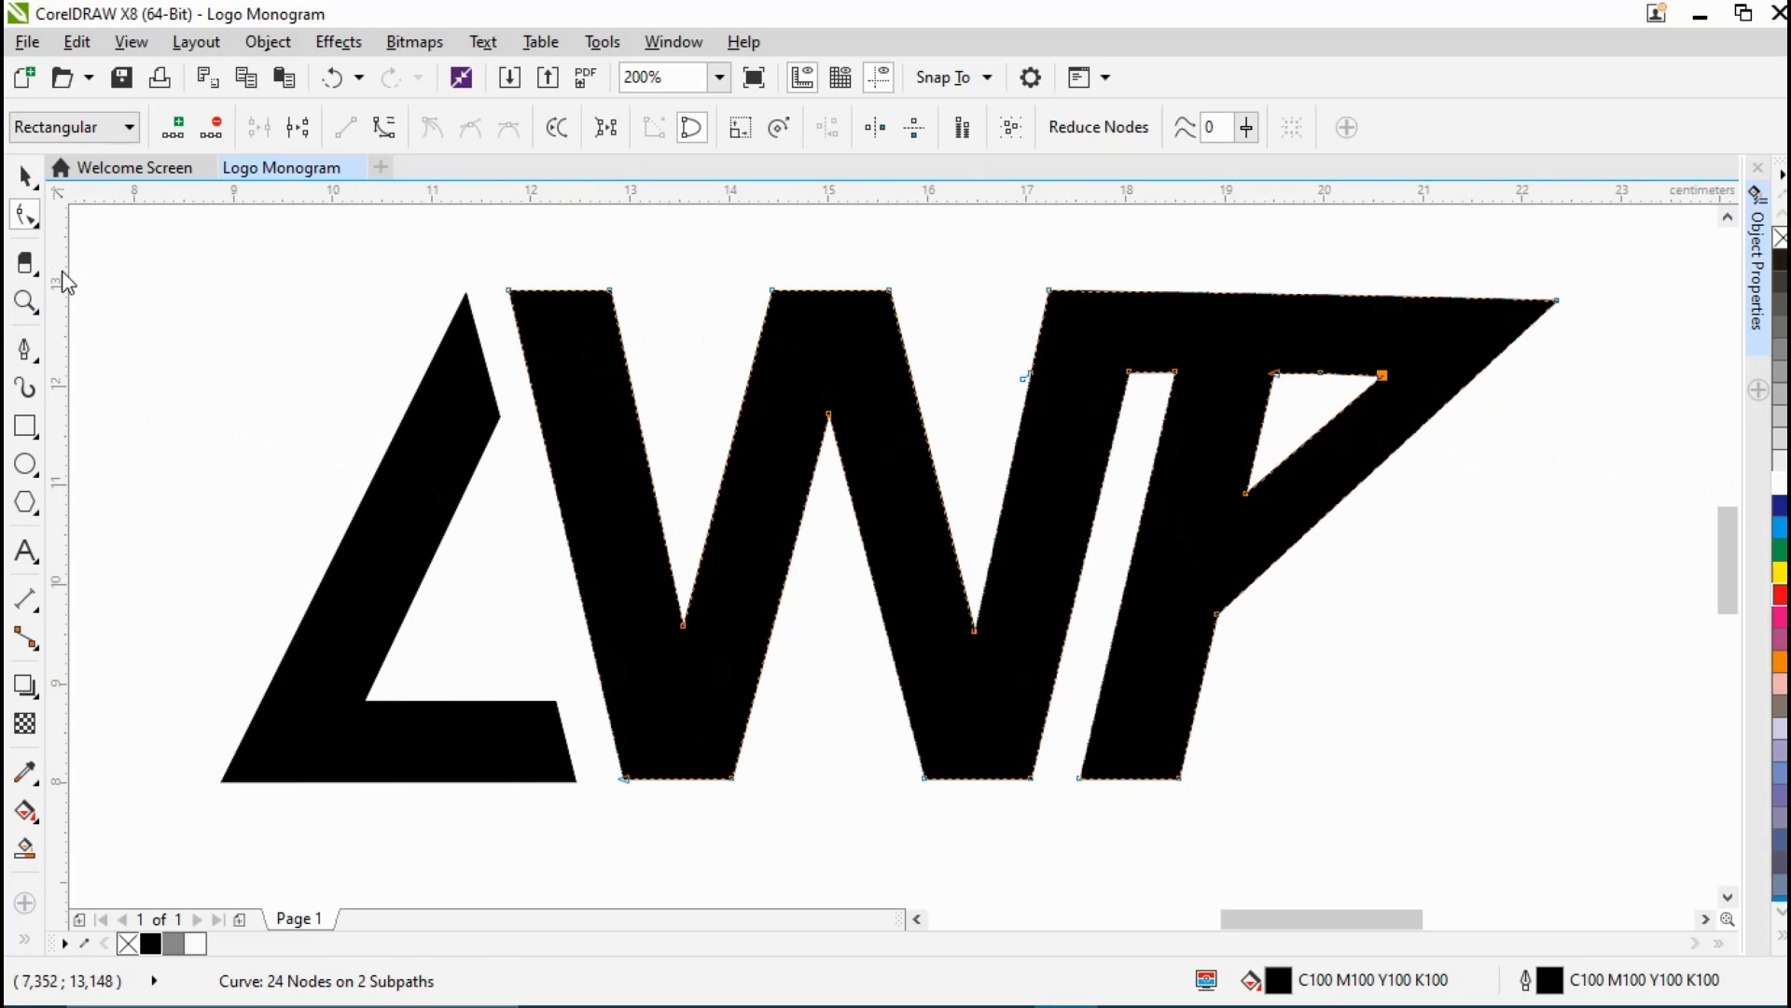
{"action": "key", "text": "space"}
{"action": "scroll", "coordinate": [246, 366], "scroll_direction": "down", "scroll_amount": 1}
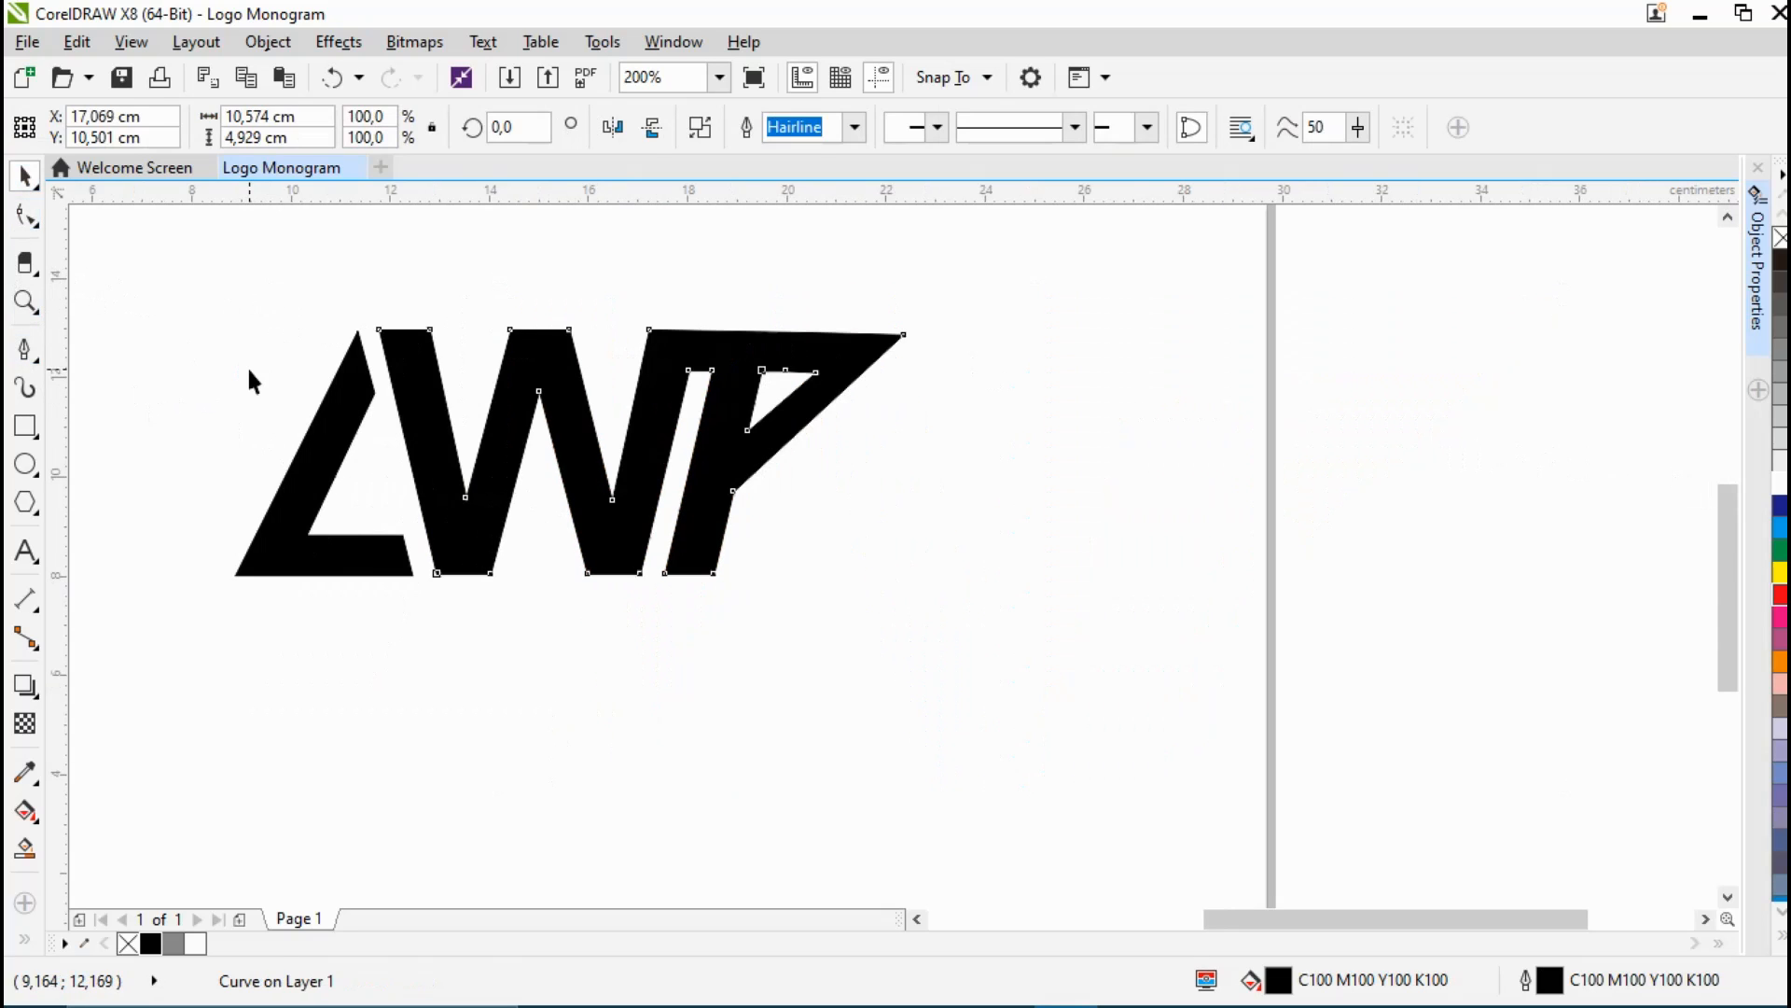
{"action": "left_click", "coordinate": [372, 511]}
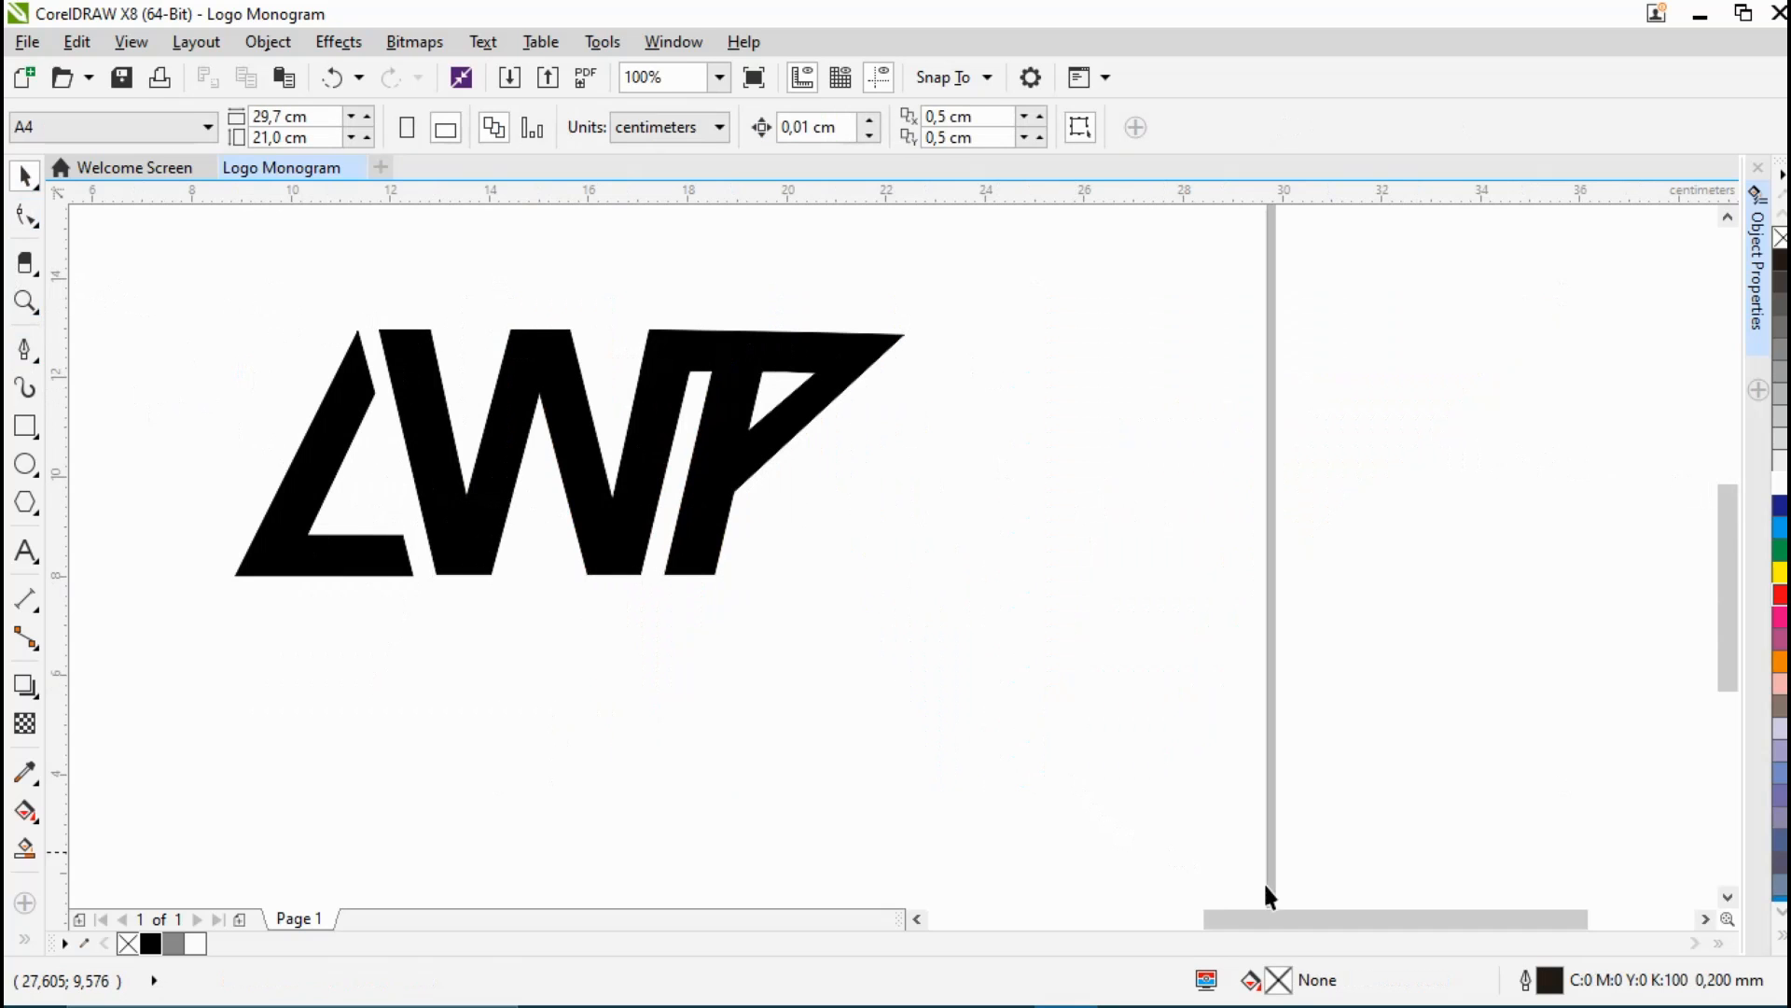
Step: Combine the A and the joined WP into one curve and centre it on the page
{"action": "left_click_drag", "start_coordinate": [1276, 926], "coordinate": [1159, 920]}
{"action": "scroll", "coordinate": [961, 422], "scroll_direction": "down", "scroll_amount": 1}
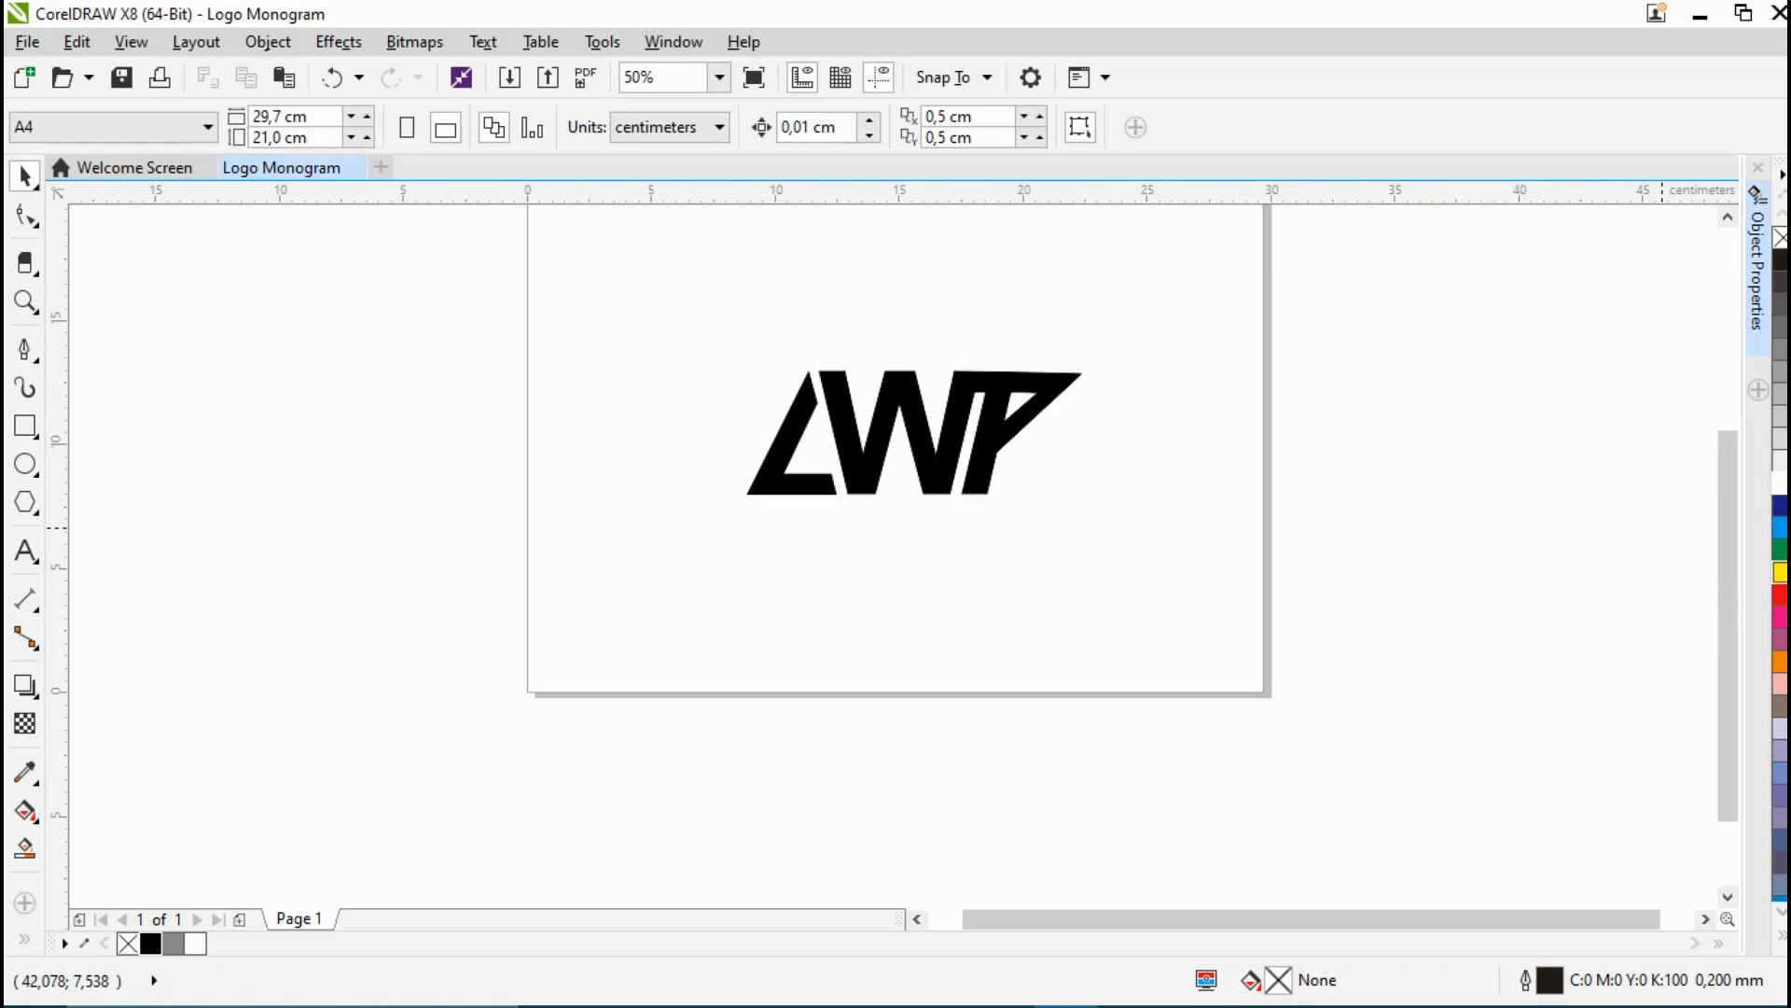
{"action": "left_click_drag", "start_coordinate": [1723, 553], "coordinate": [1726, 476]}
{"action": "left_click_drag", "start_coordinate": [693, 463], "coordinate": [1087, 721]}
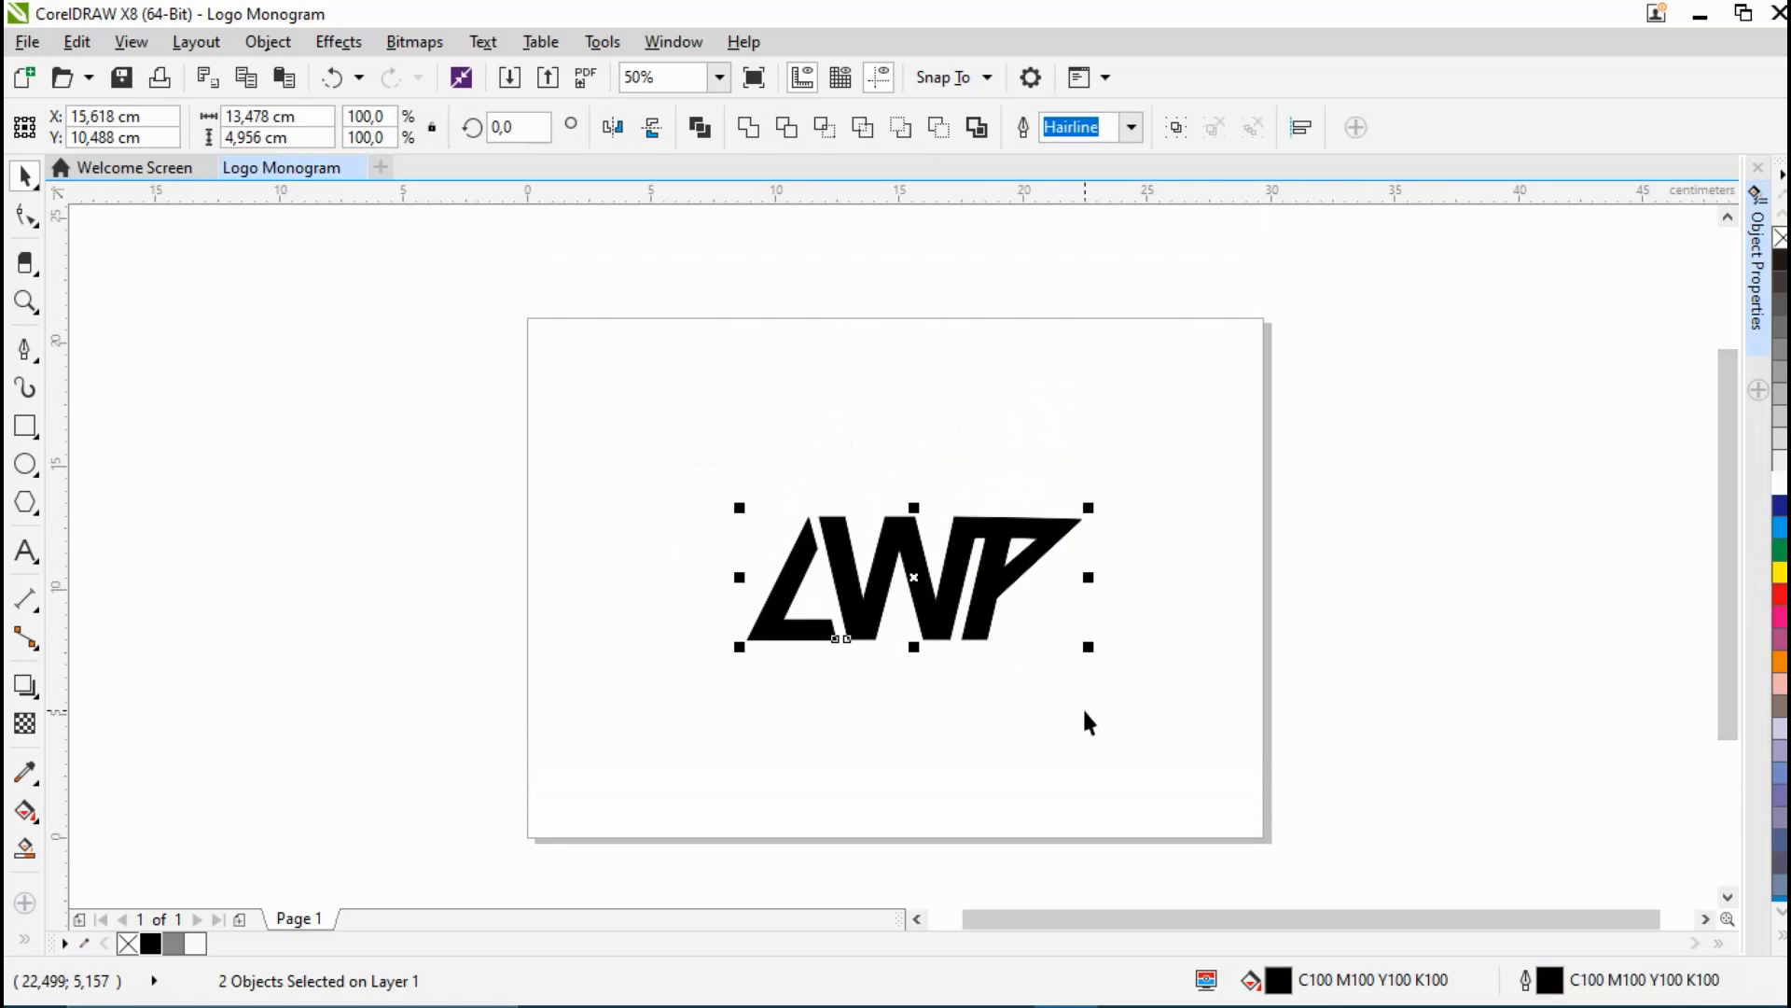
{"action": "left_click", "coordinate": [748, 127]}
{"action": "key", "text": "p"}
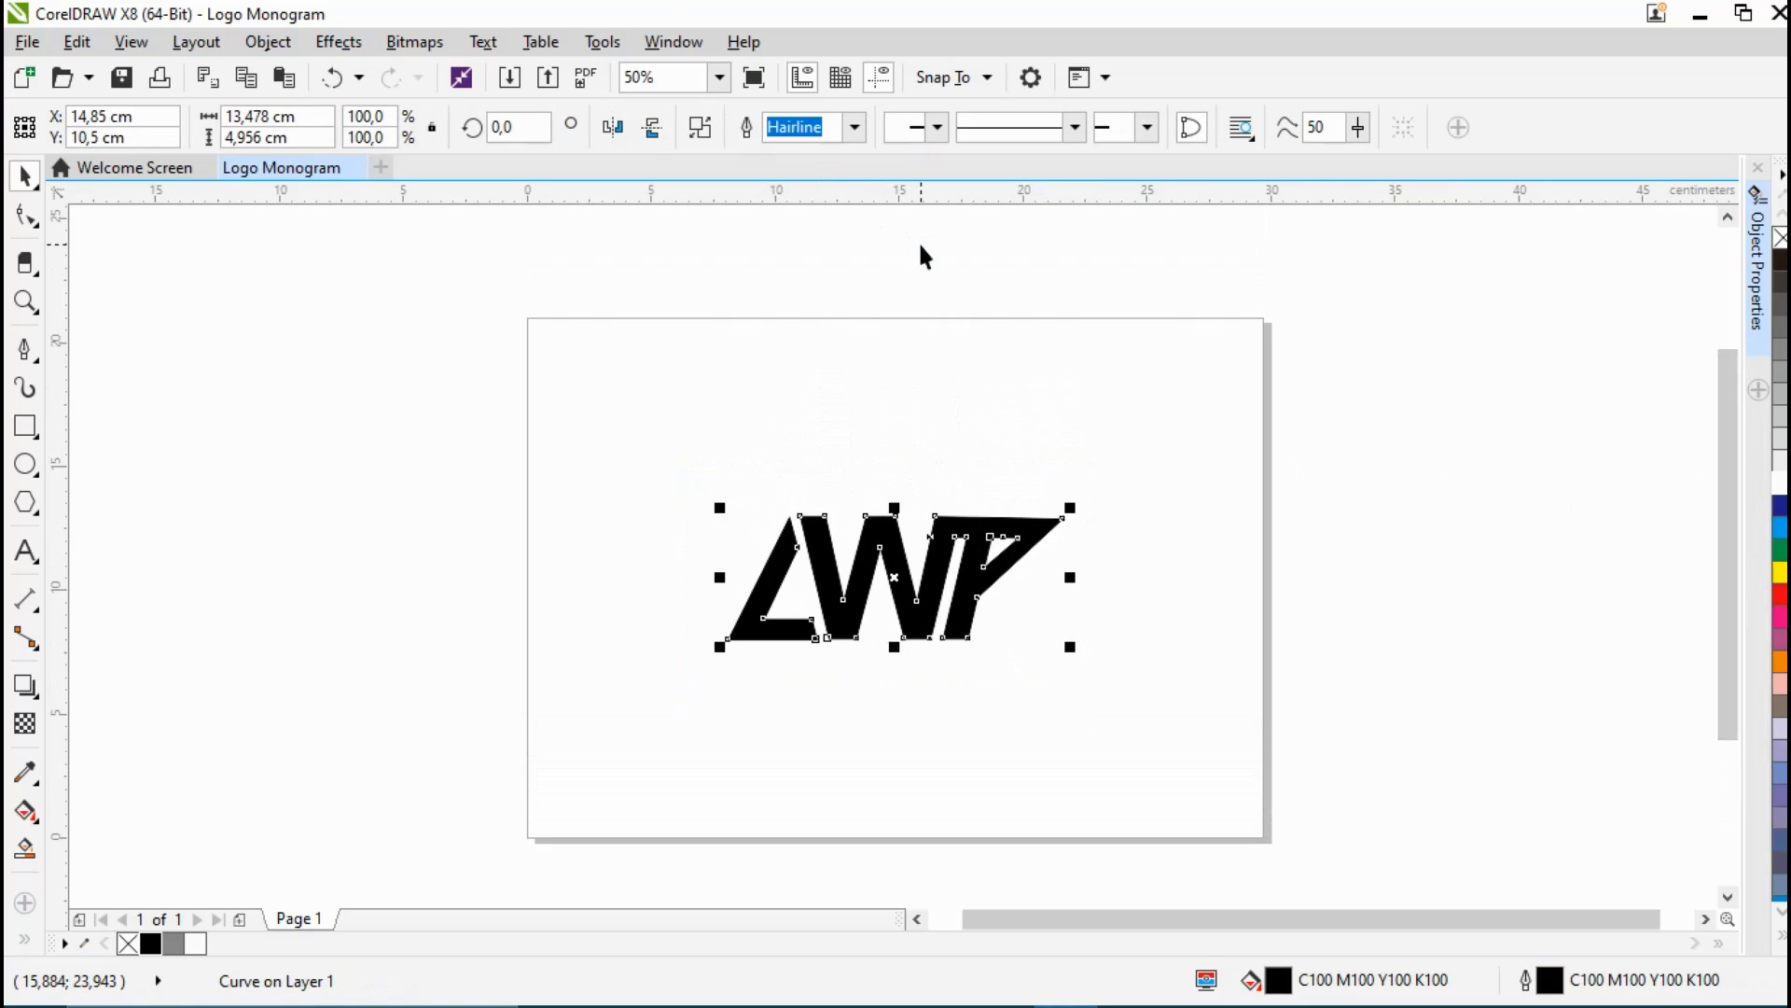
{"action": "left_click", "coordinate": [151, 625]}
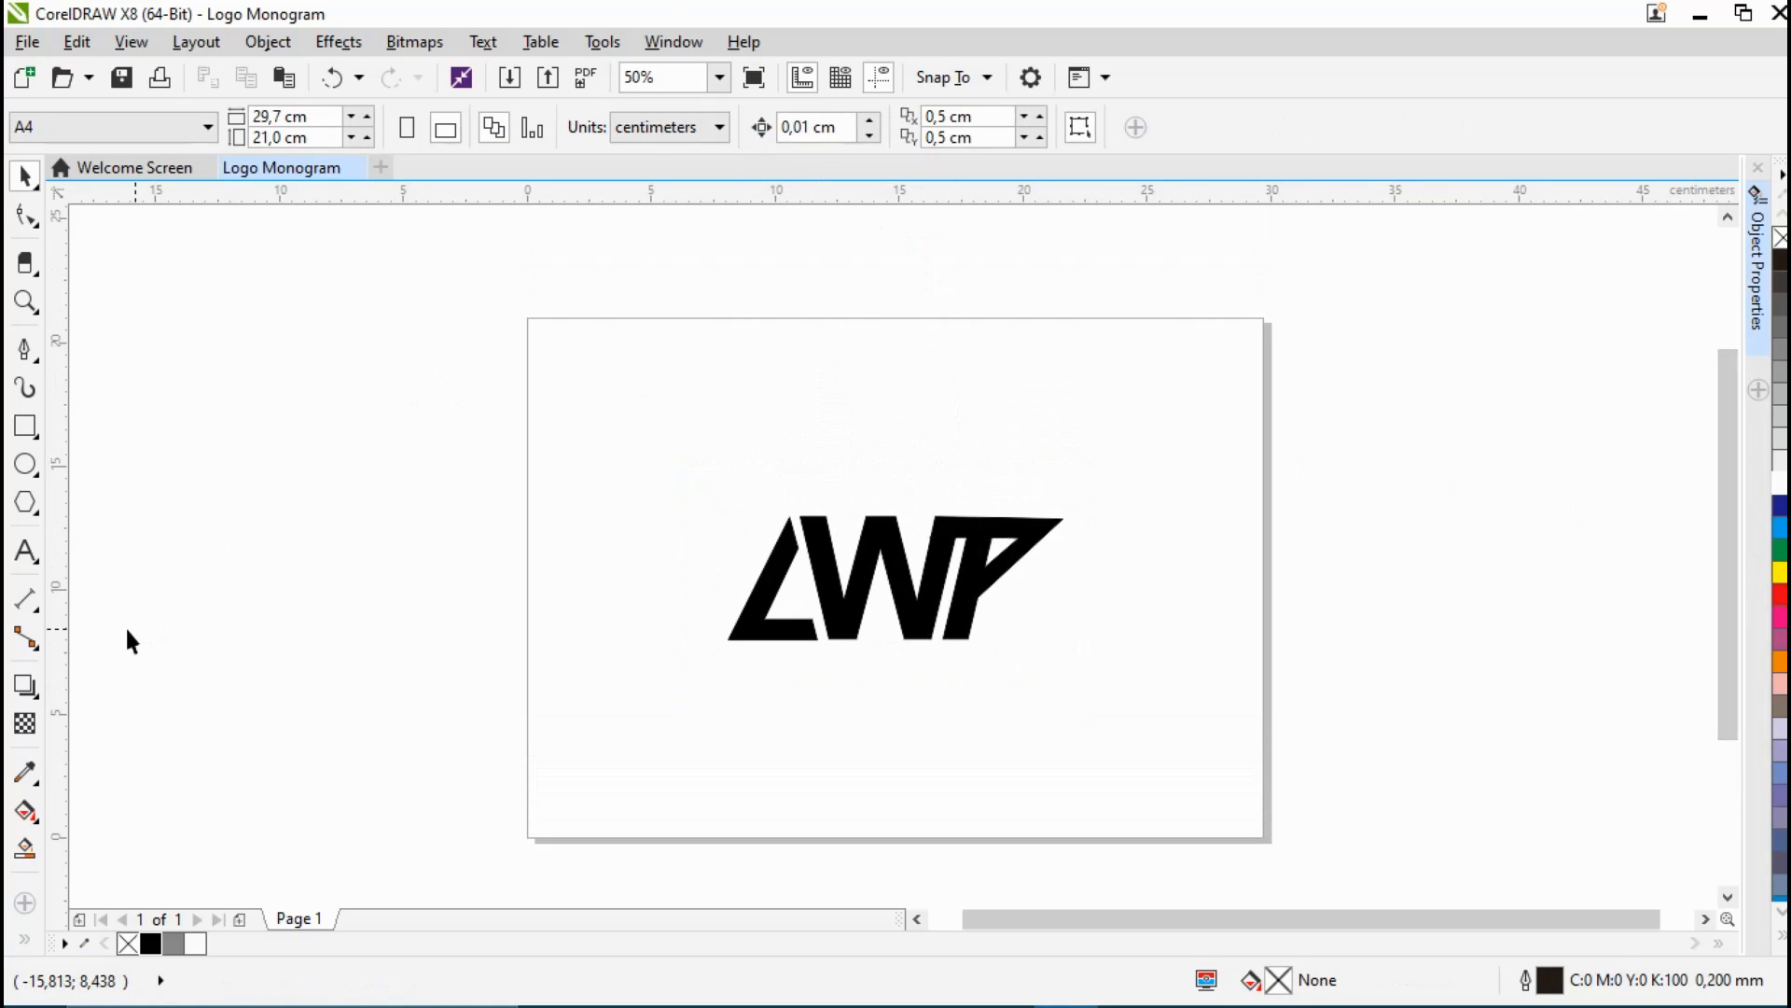
Step: Draw a circle about 11.3 cm in diameter and place it roughly centred over the monogram
{"action": "left_click", "coordinate": [27, 465]}
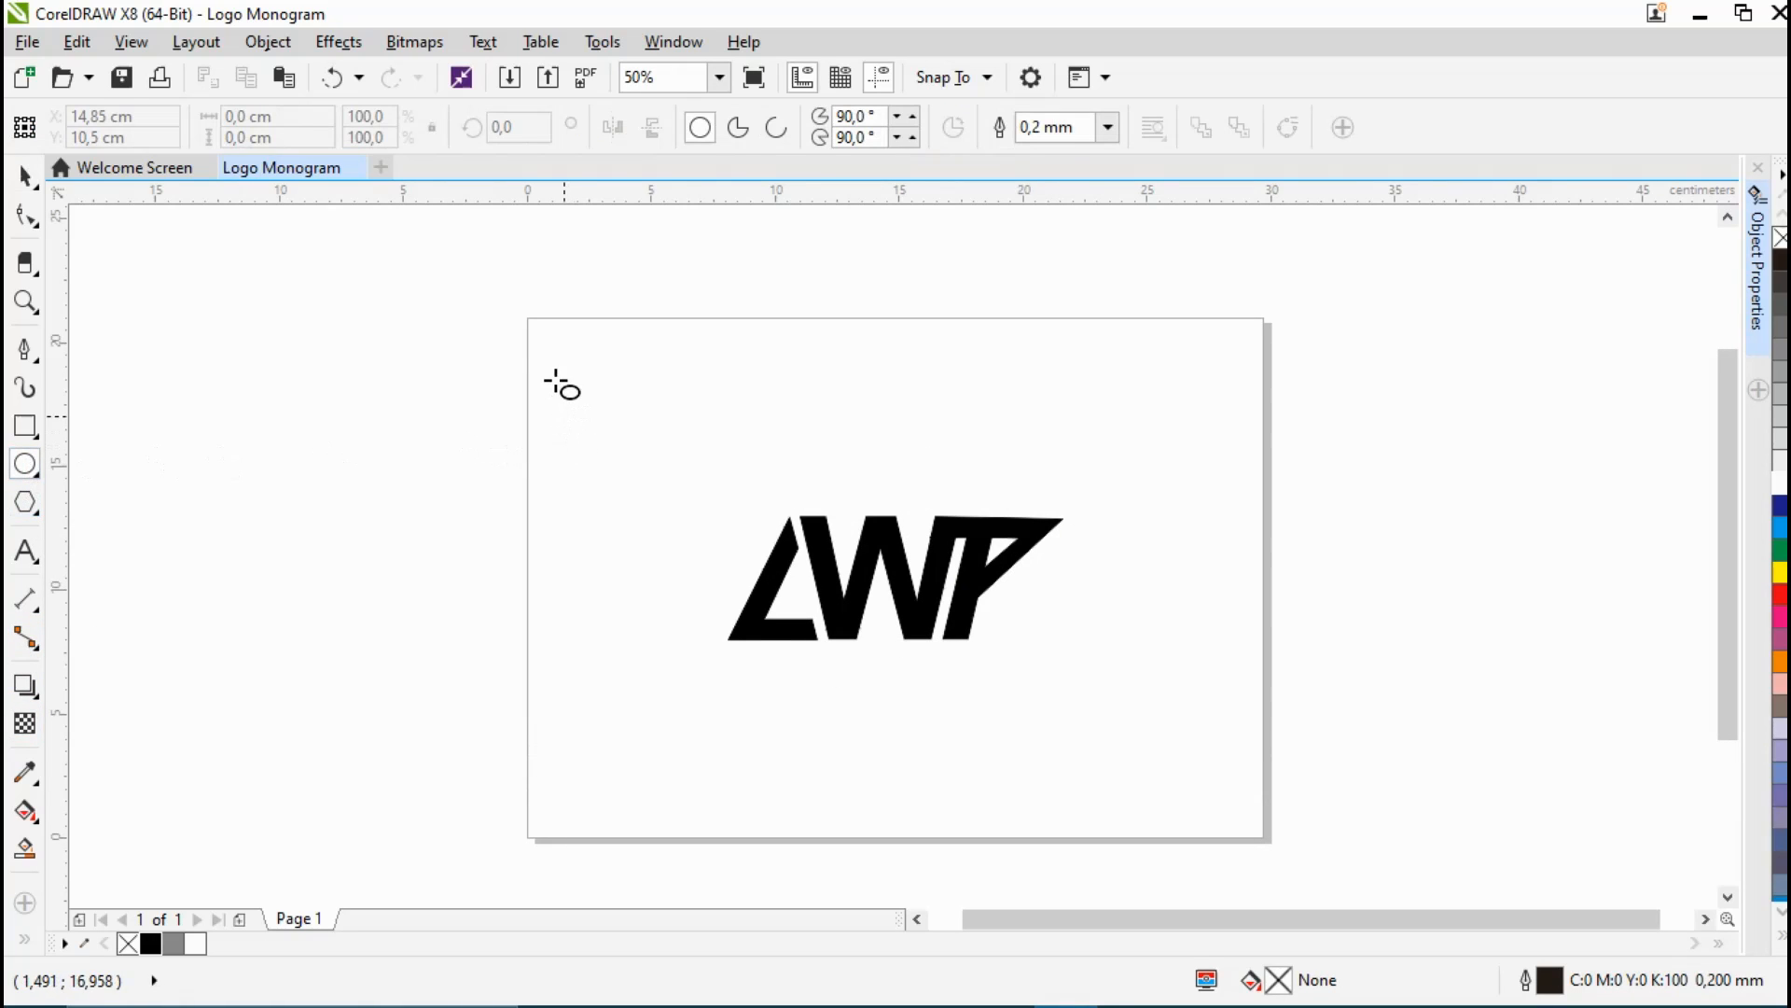
{"action": "left_click_drag", "start_coordinate": [392, 317], "coordinate": [670, 598]}
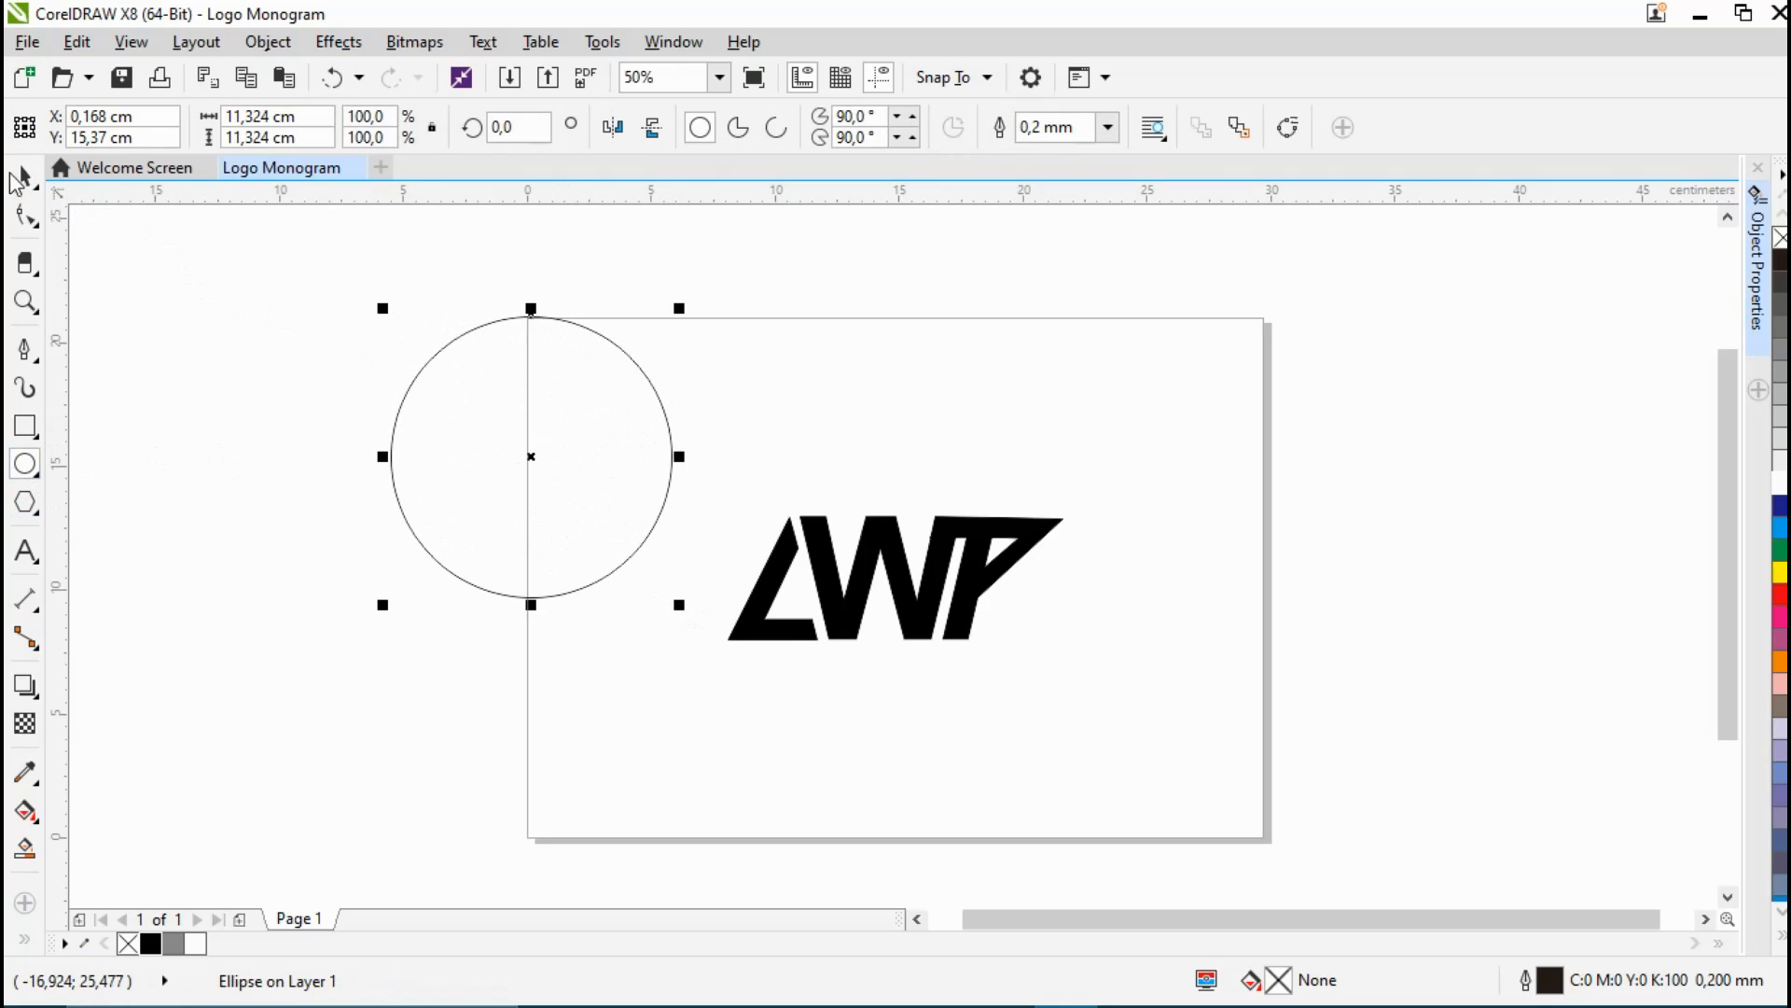
{"action": "left_click", "coordinate": [24, 176]}
{"action": "left_click_drag", "start_coordinate": [539, 450], "coordinate": [890, 571]}
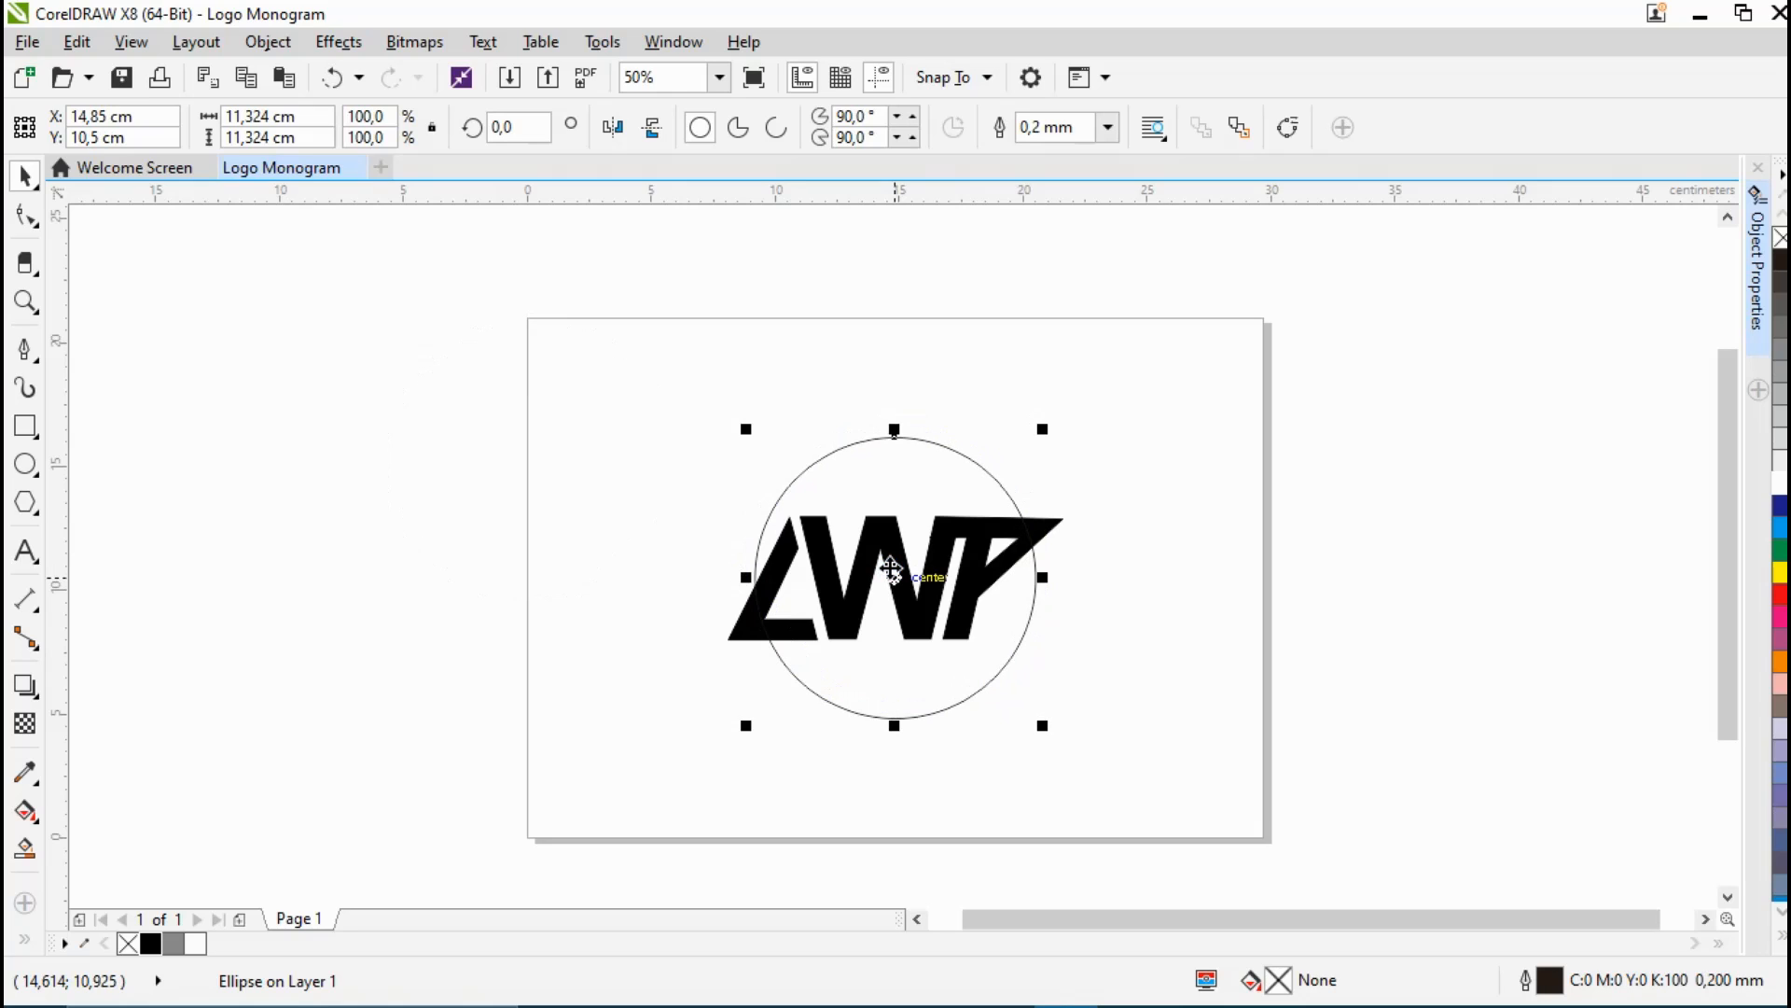
{"action": "left_click_drag", "start_coordinate": [890, 569], "coordinate": [890, 567]}
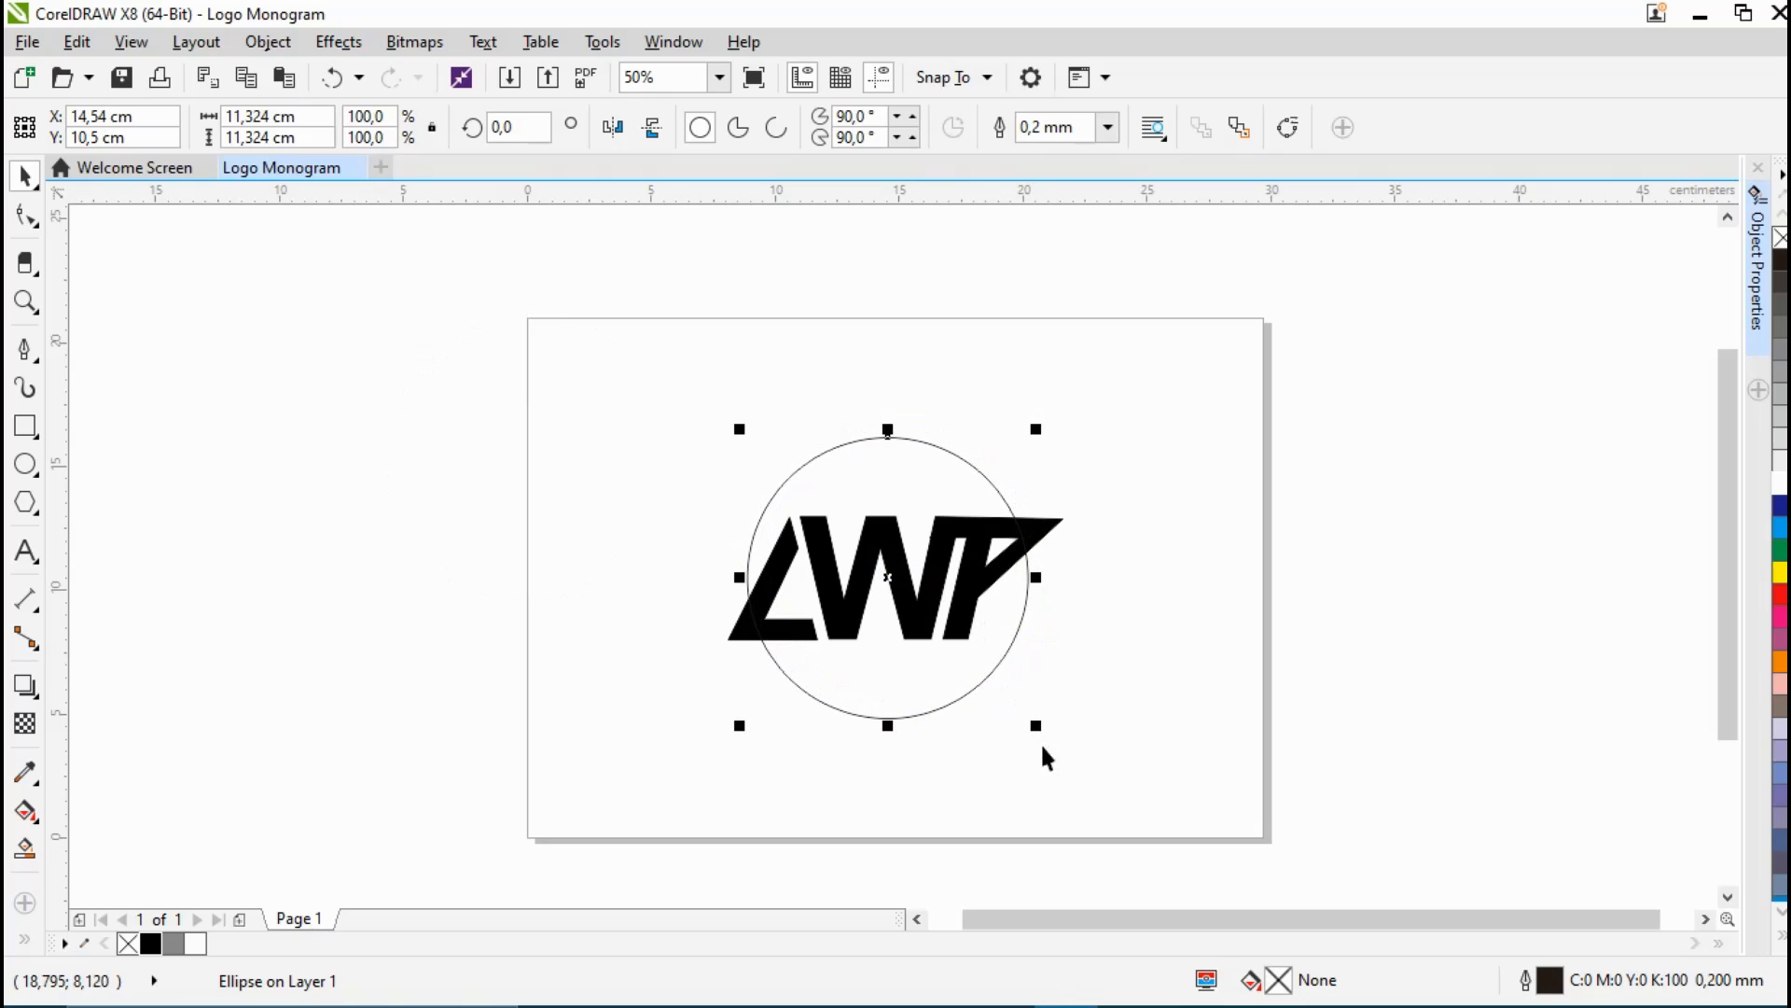
{"action": "left_click_drag", "start_coordinate": [982, 678], "coordinate": [983, 677]}
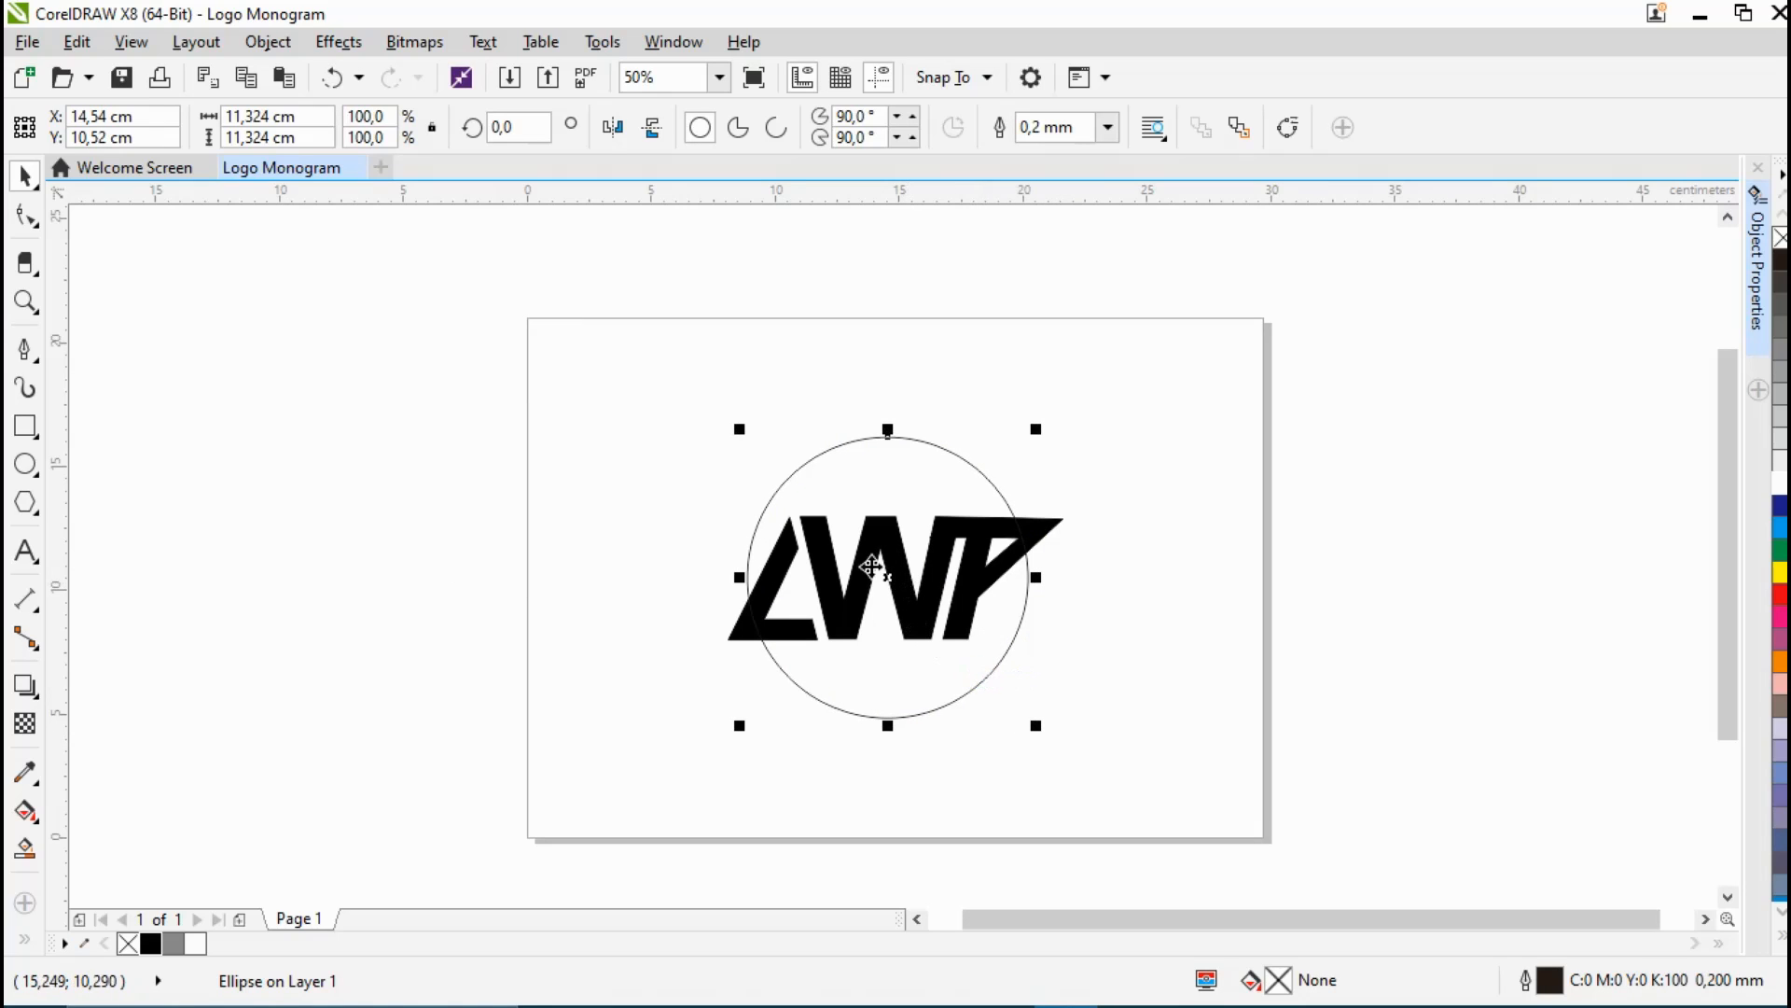
Step: Duplicate the circle in place and scale the copy about its centre to about 10.2 cm in diameter
{"action": "right_click", "coordinate": [905, 573]}
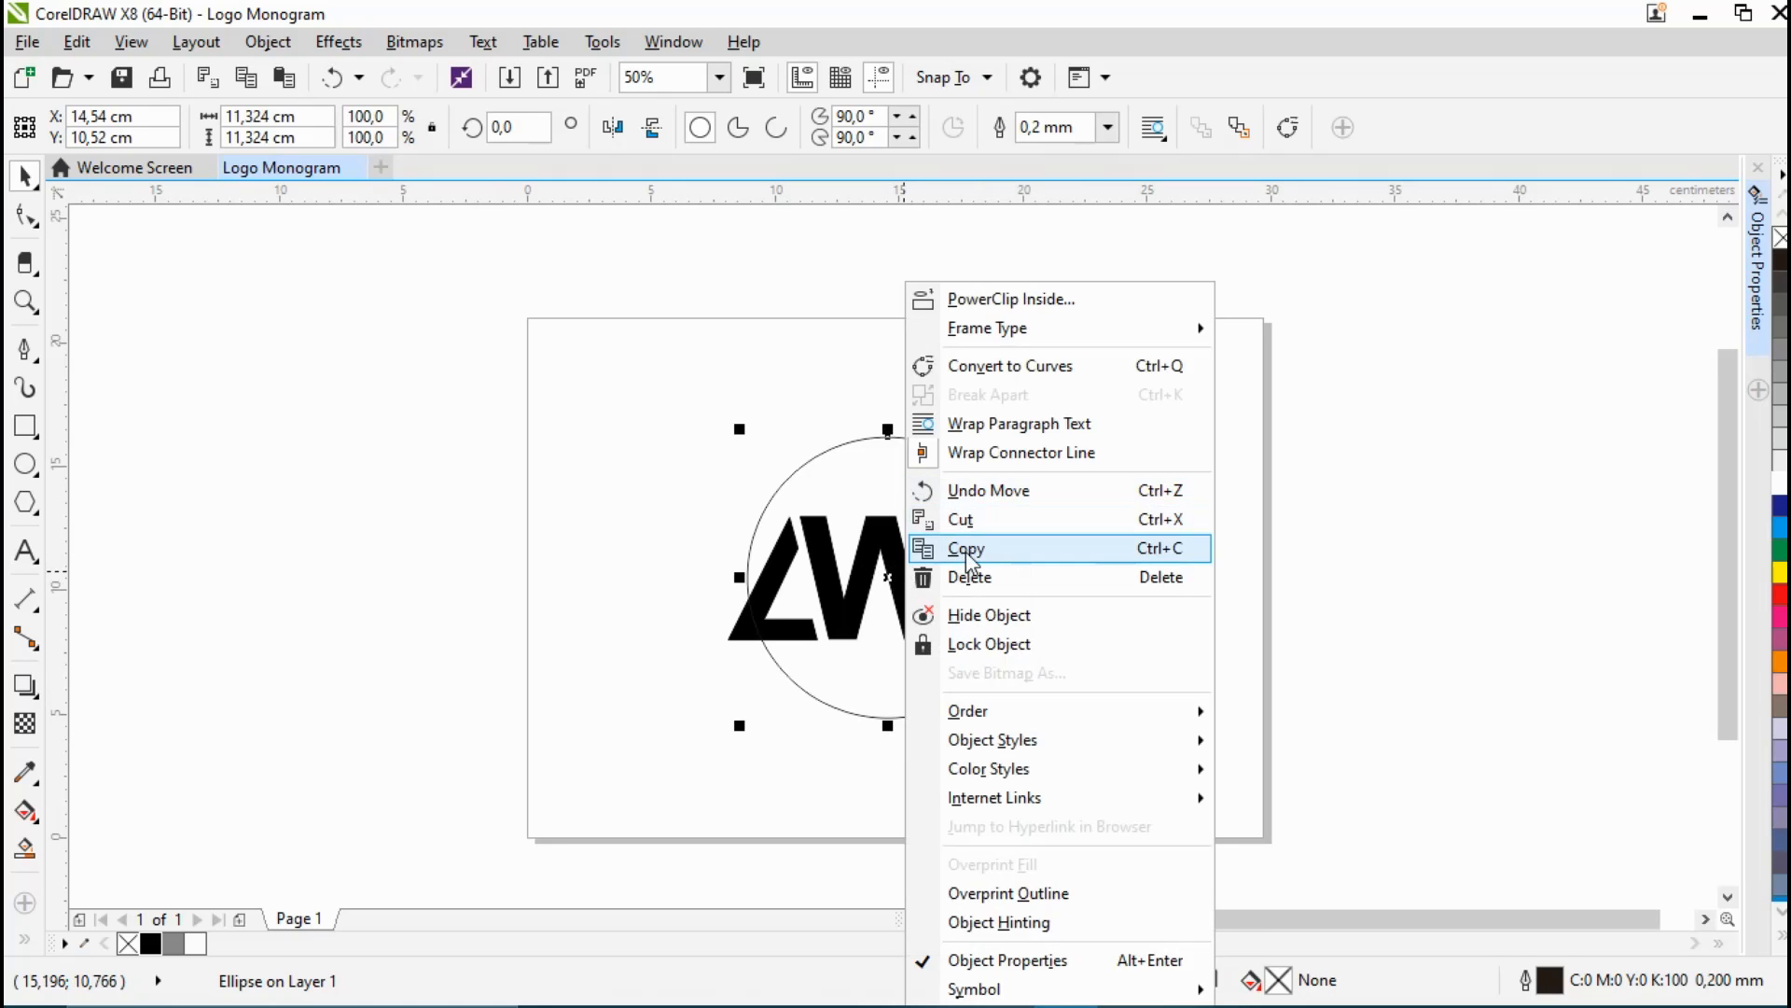
{"action": "left_click", "coordinate": [964, 548]}
{"action": "right_click", "coordinate": [1006, 469]}
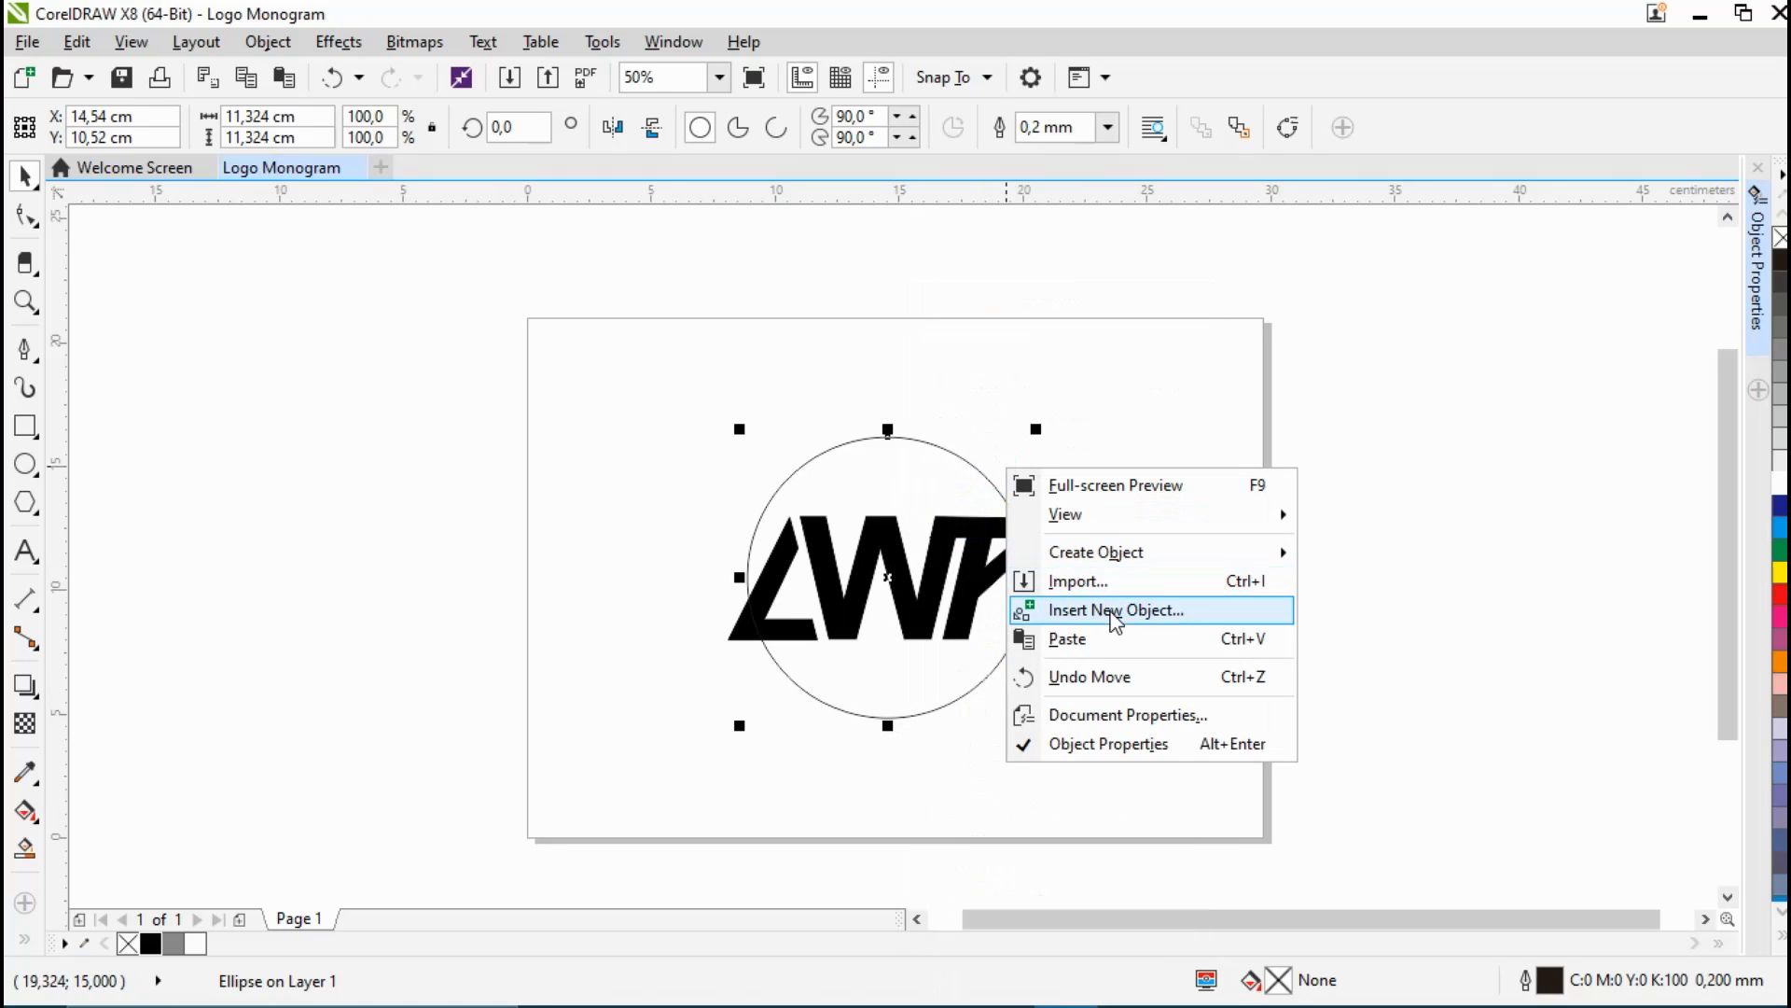
{"action": "left_click", "coordinate": [1073, 635]}
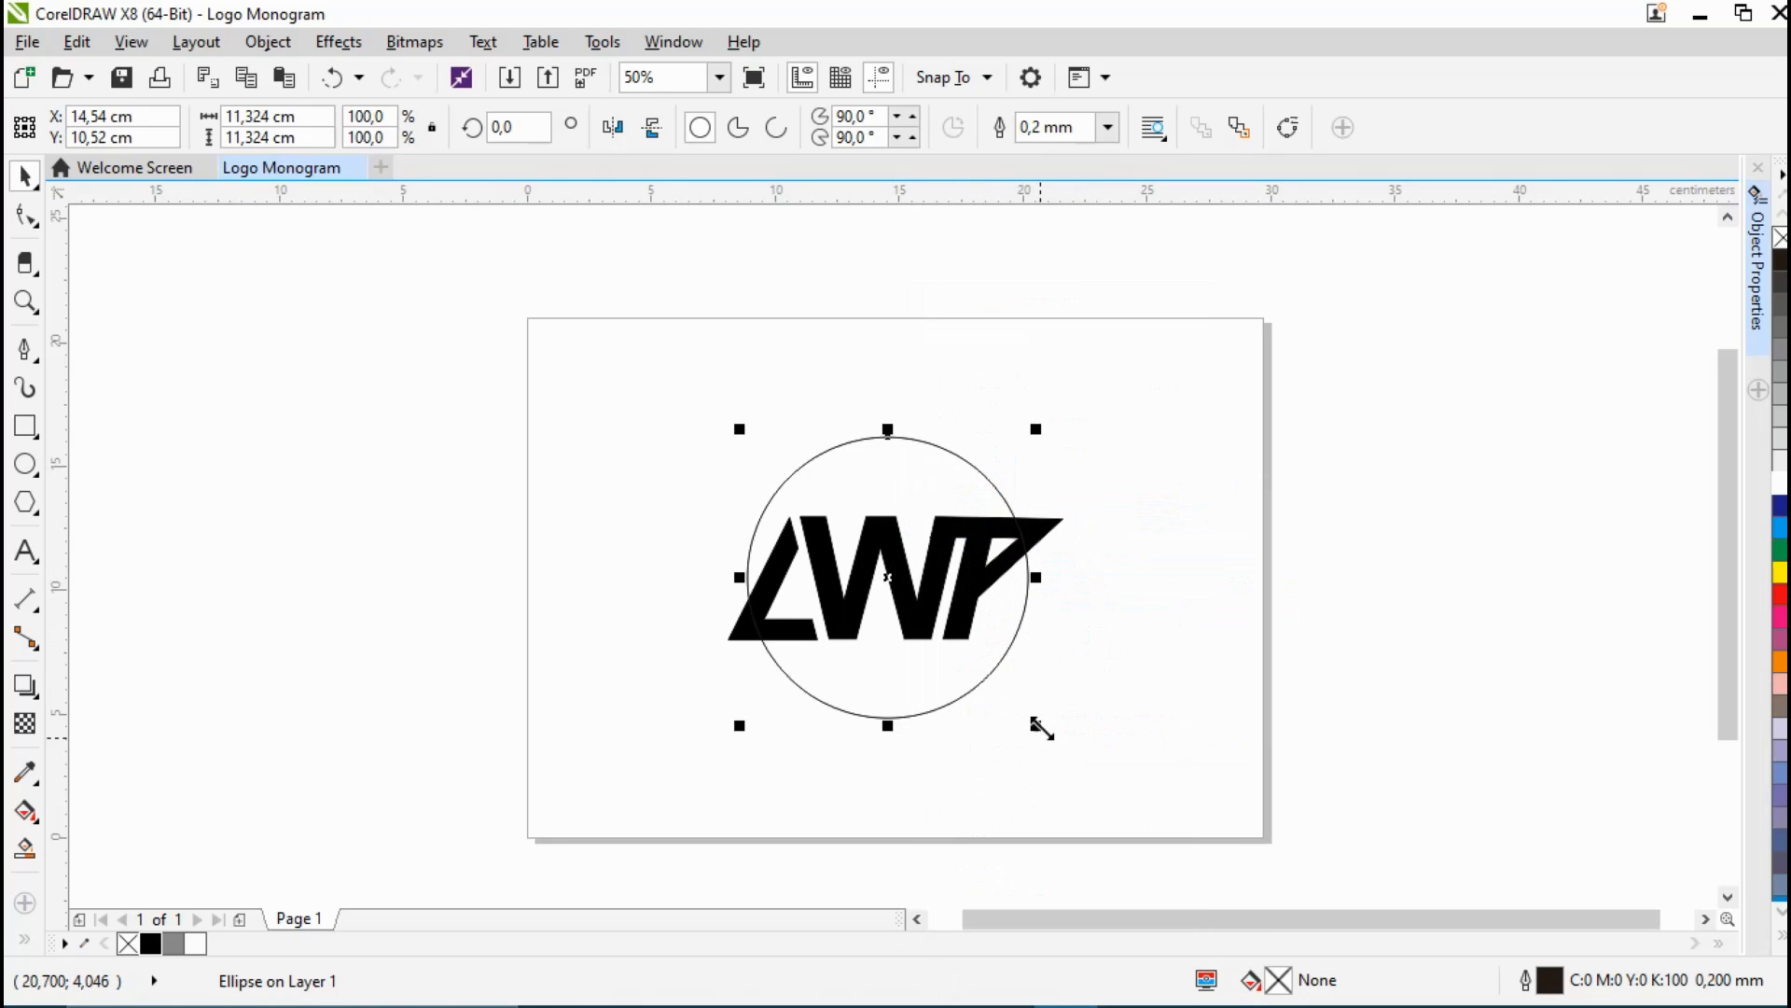
{"action": "left_click_drag", "start_coordinate": [1040, 723], "coordinate": [1022, 711]}
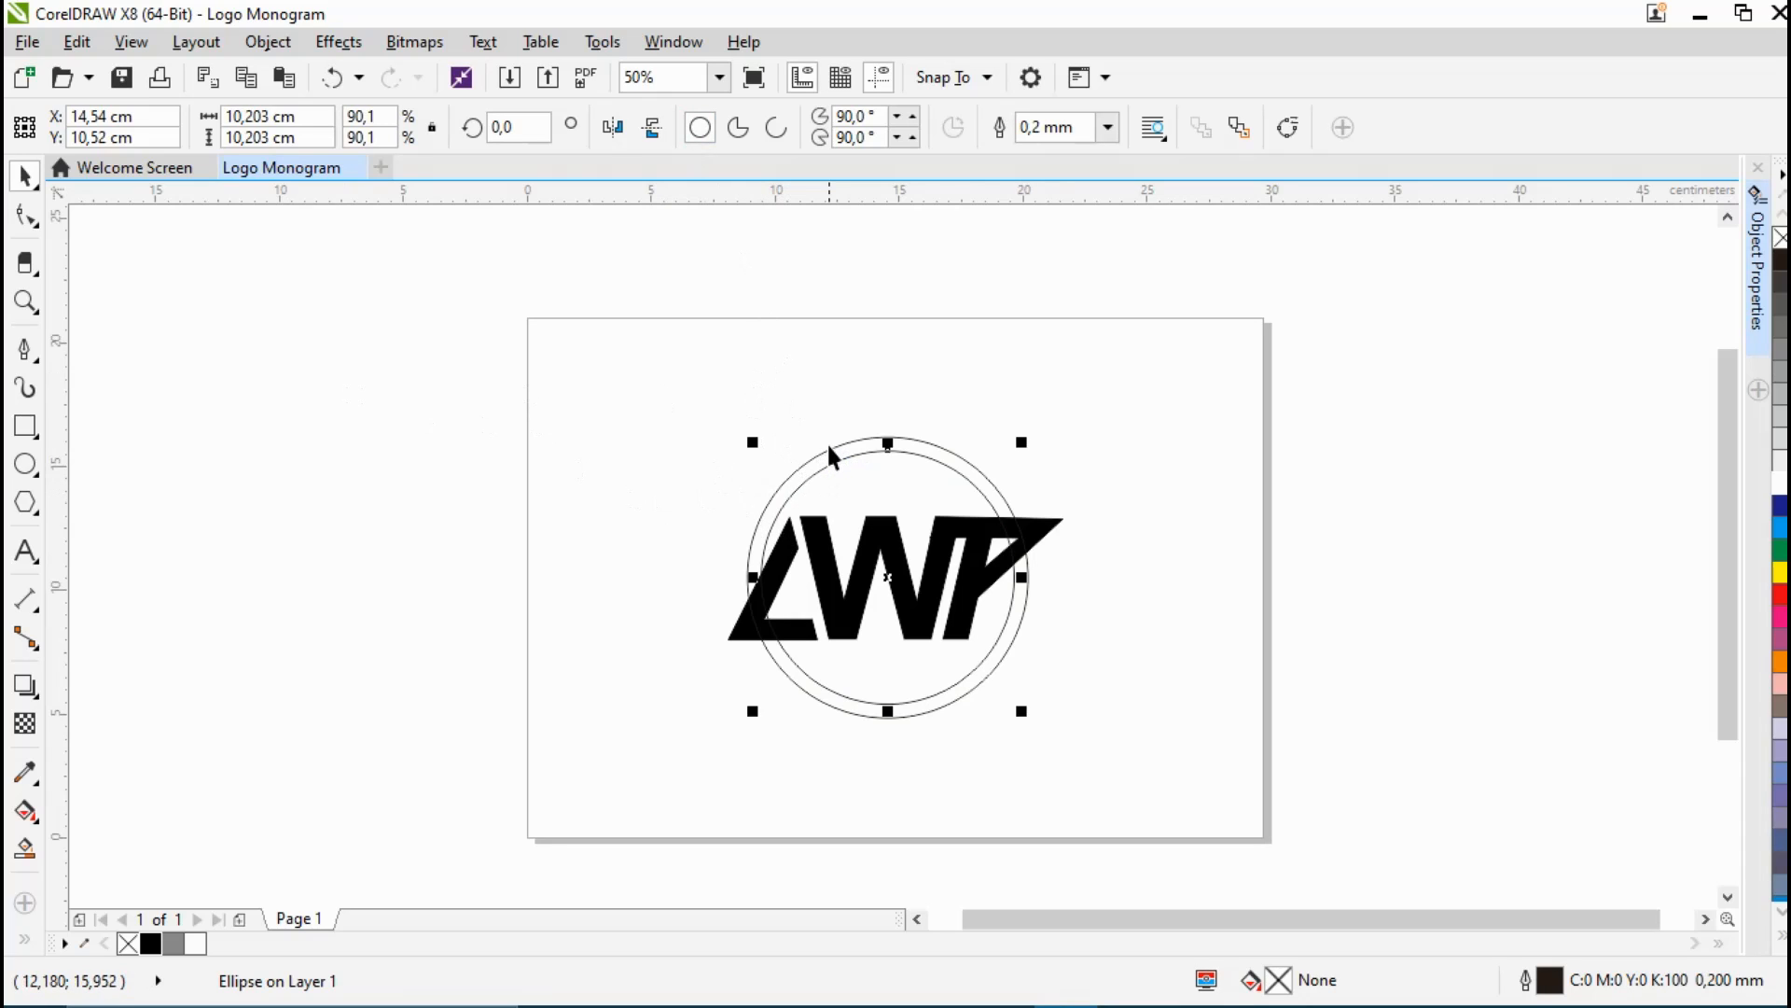
Step: Trim the outer circle with the inner one to form a ring, then delete the leftover inner circle
{"action": "left_click_drag", "start_coordinate": [725, 387], "coordinate": [1042, 752]}
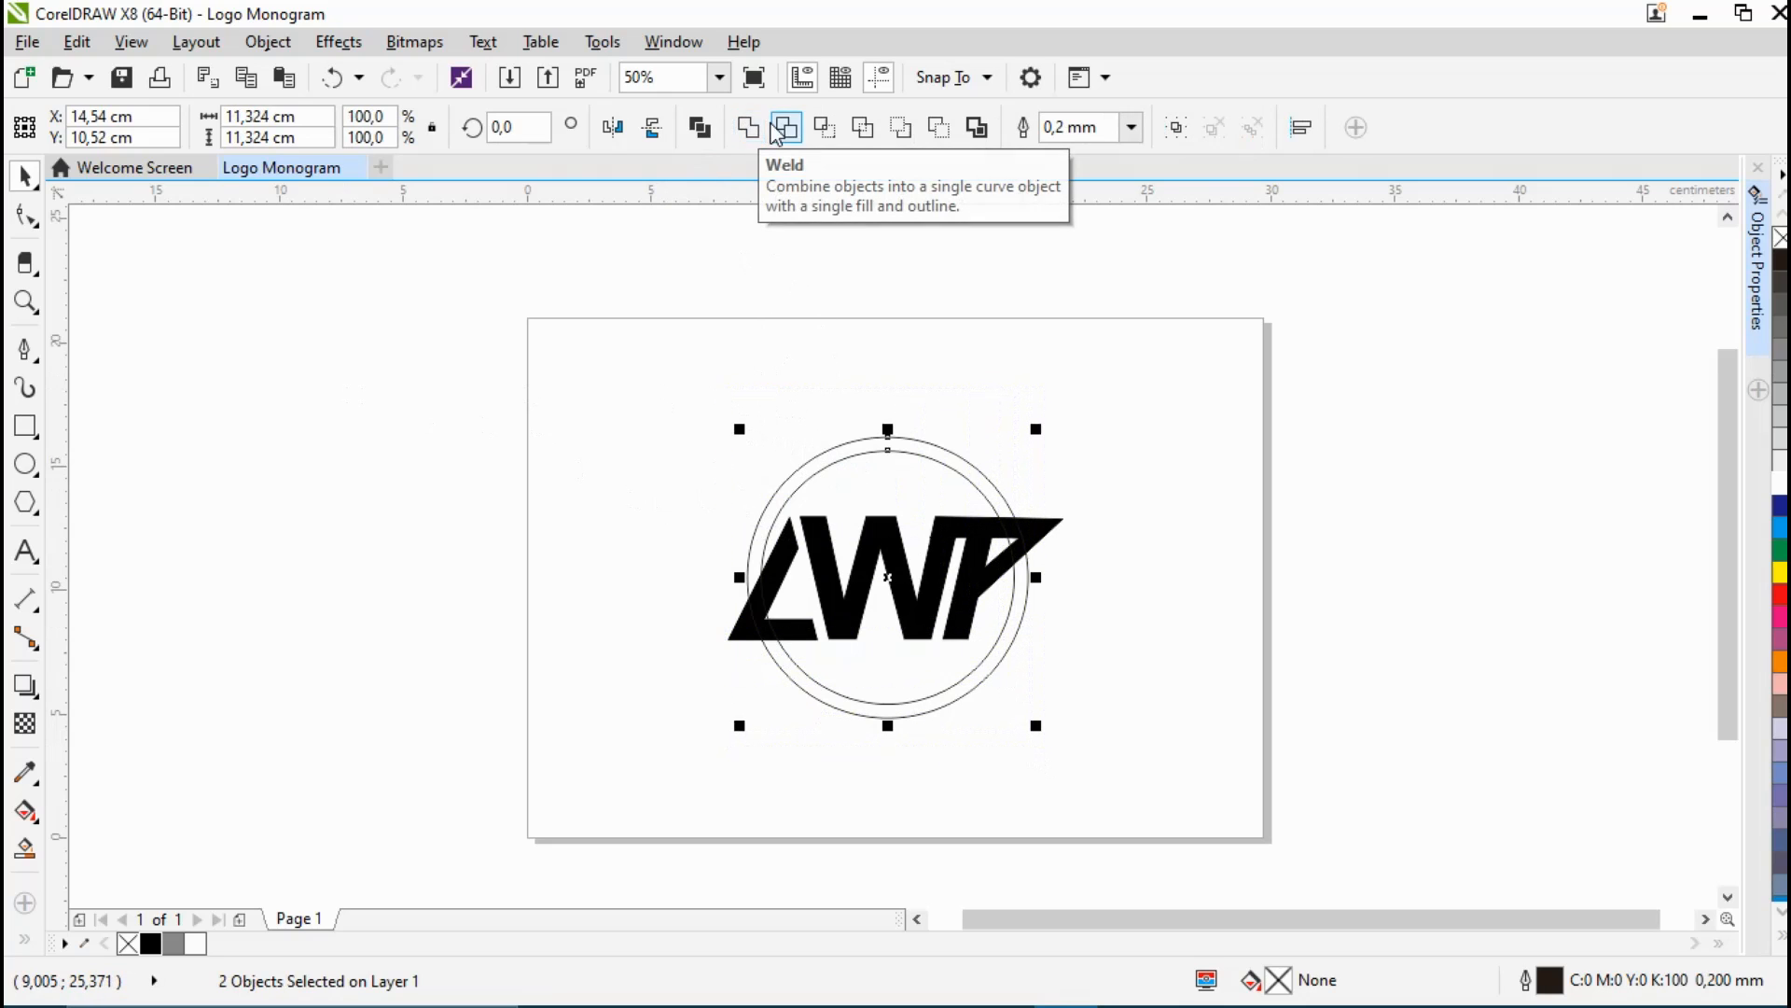
{"action": "left_click", "coordinate": [787, 134]}
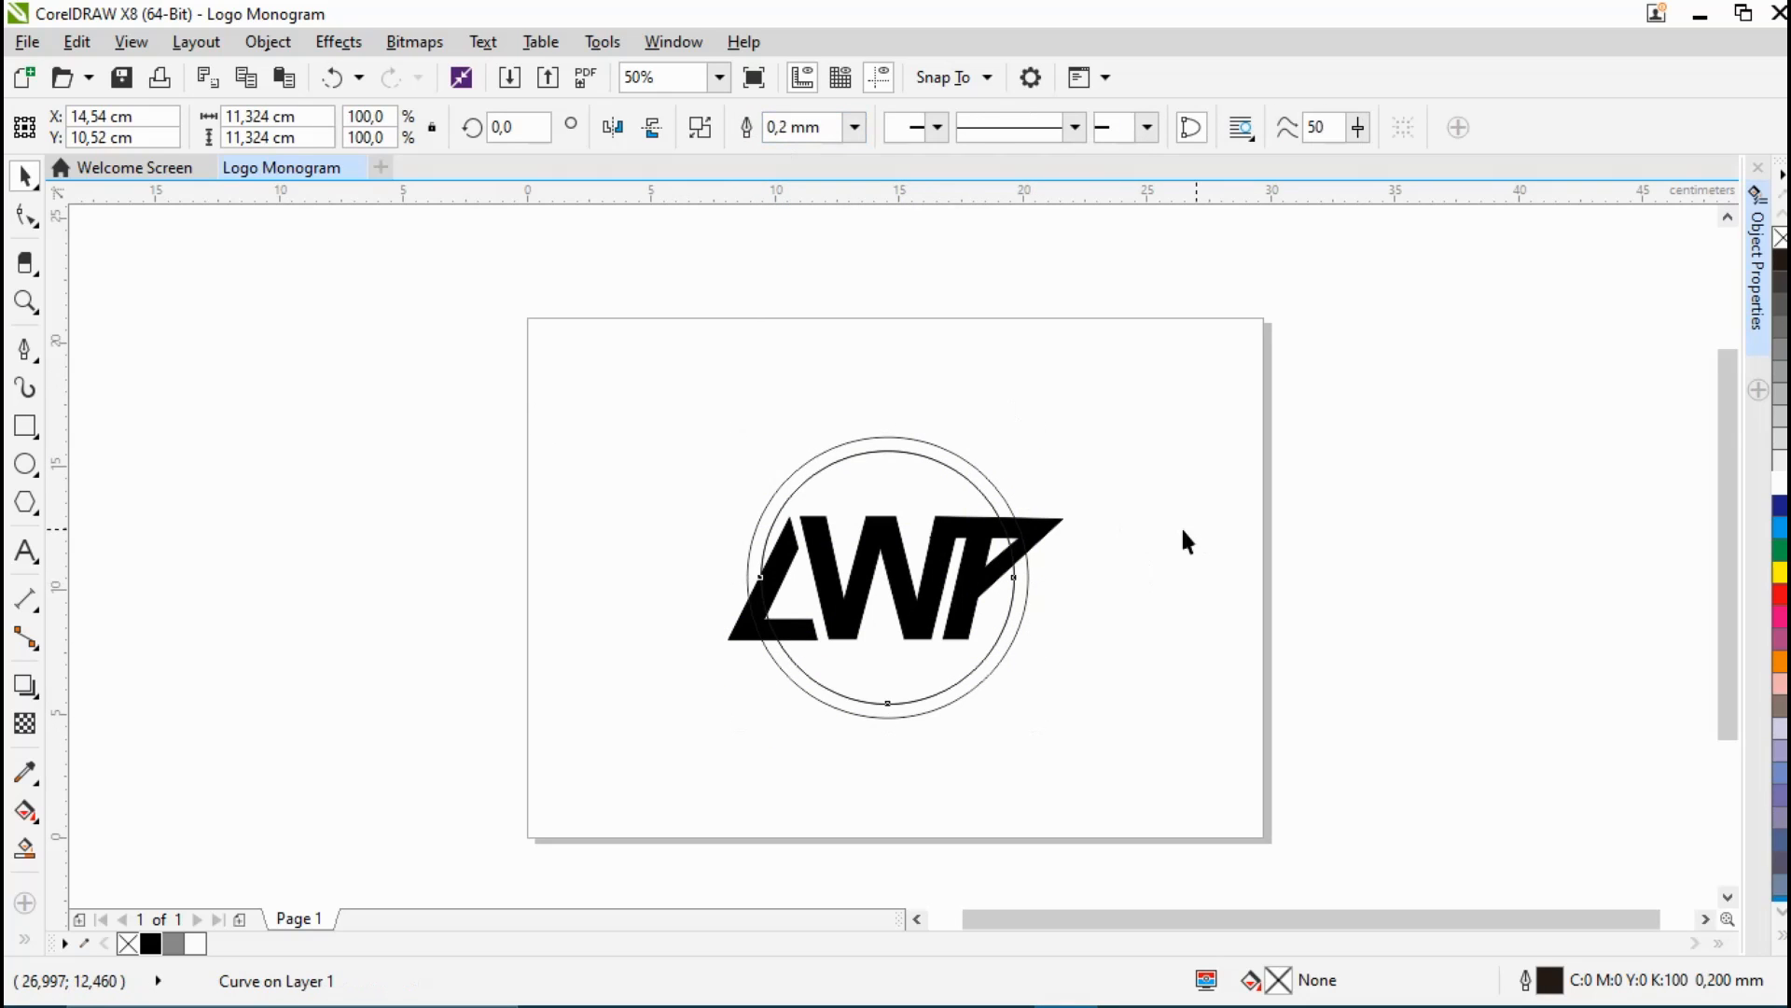
{"action": "left_click", "coordinate": [929, 474]}
{"action": "left_click_drag", "start_coordinate": [932, 477], "coordinate": [1144, 435]}
{"action": "right_click", "coordinate": [1143, 436]}
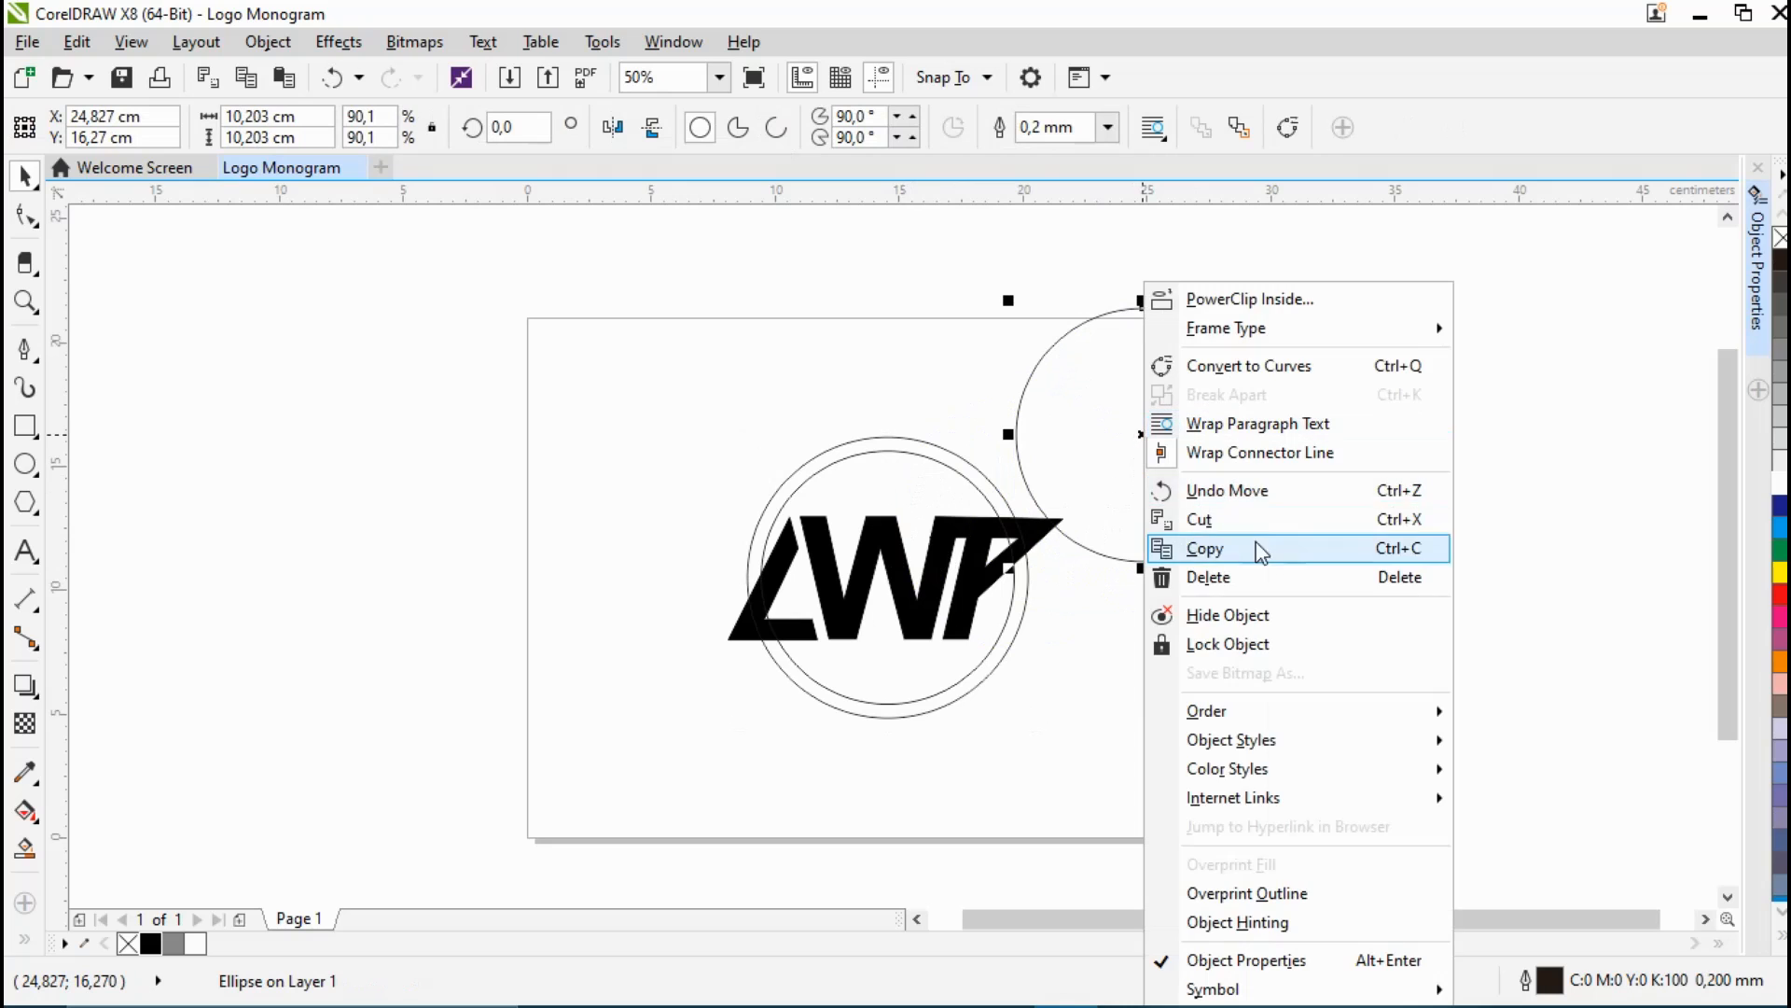
{"action": "left_click", "coordinate": [1203, 576]}
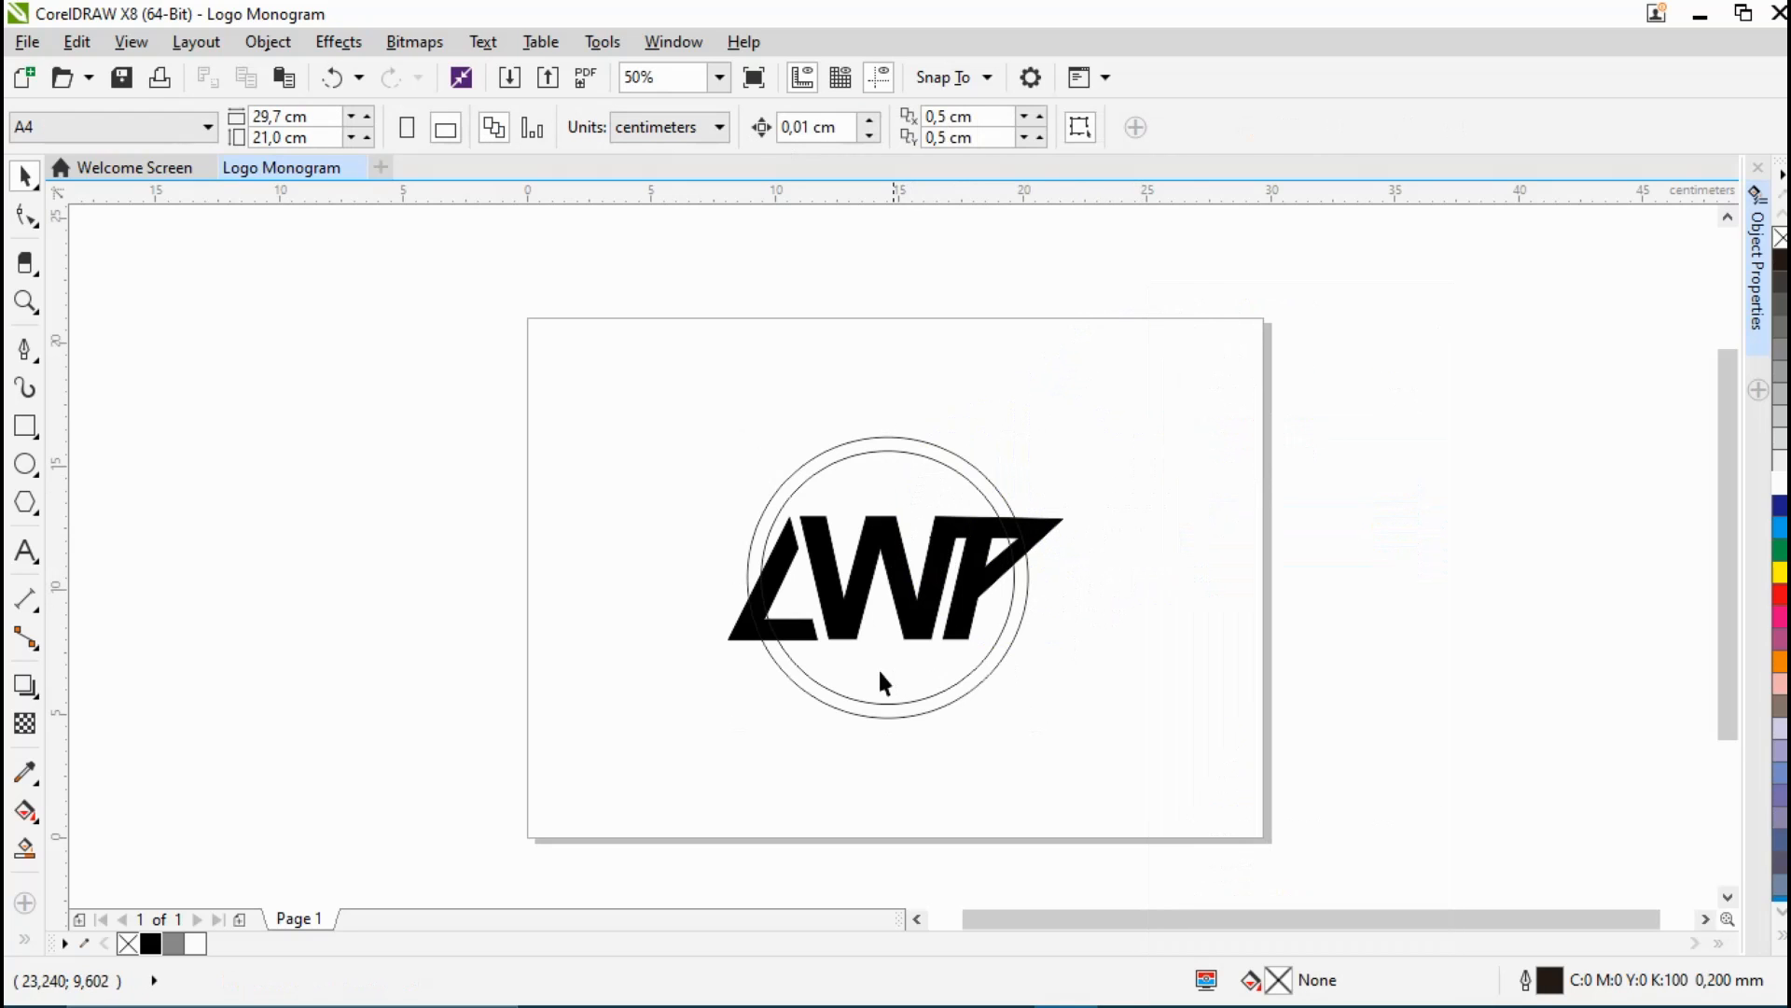
Step: Give the ring a C100 M100 Y100 K100 black fill and outline, then deselect it
{"action": "left_click", "coordinate": [784, 659]}
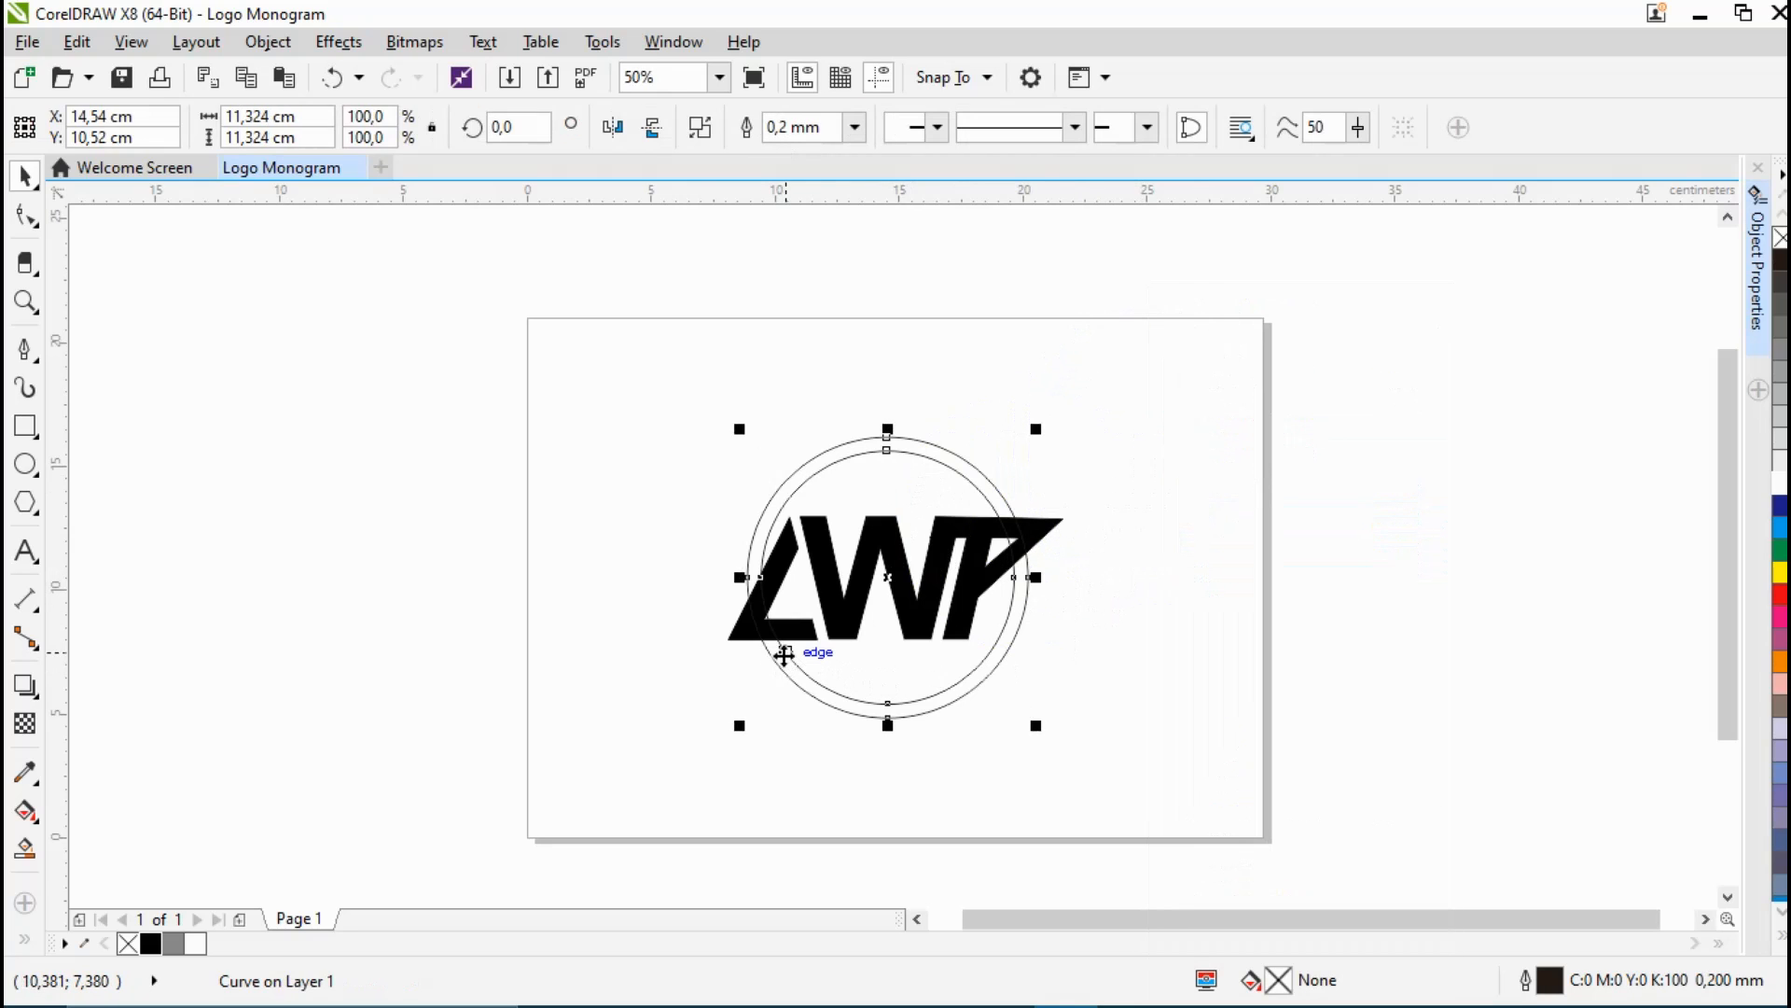
{"action": "left_click", "coordinate": [150, 944]}
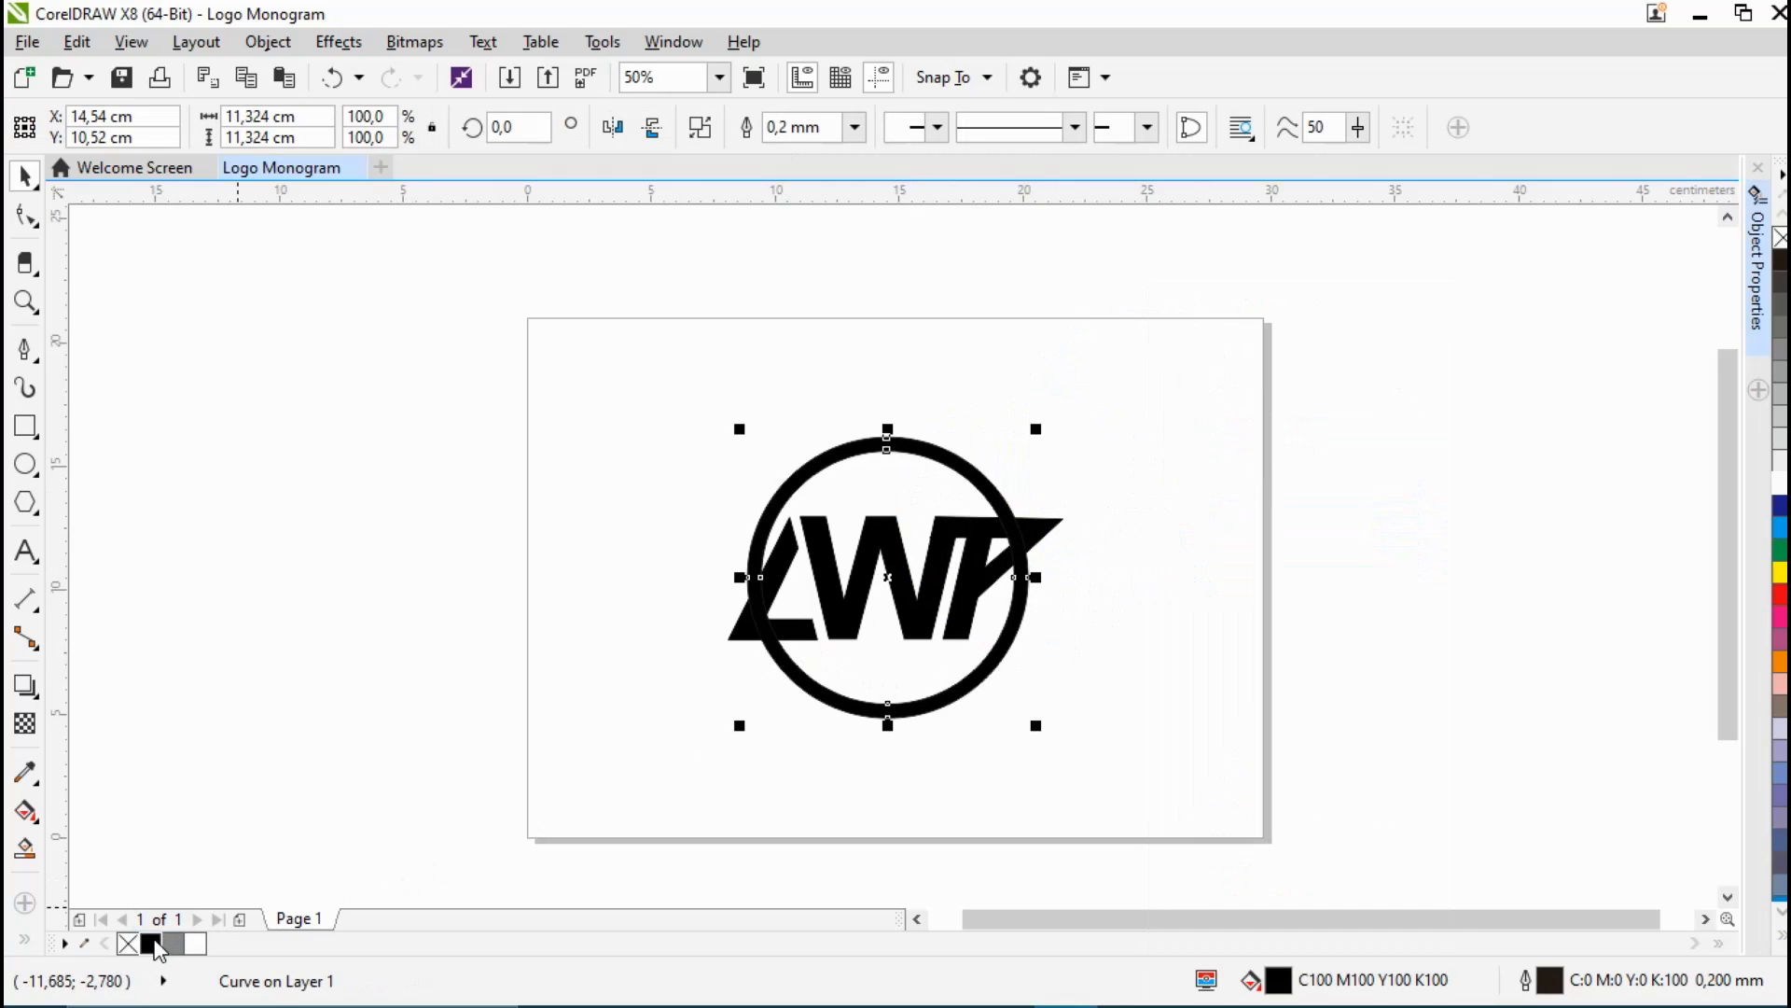
{"action": "right_click", "coordinate": [153, 945]}
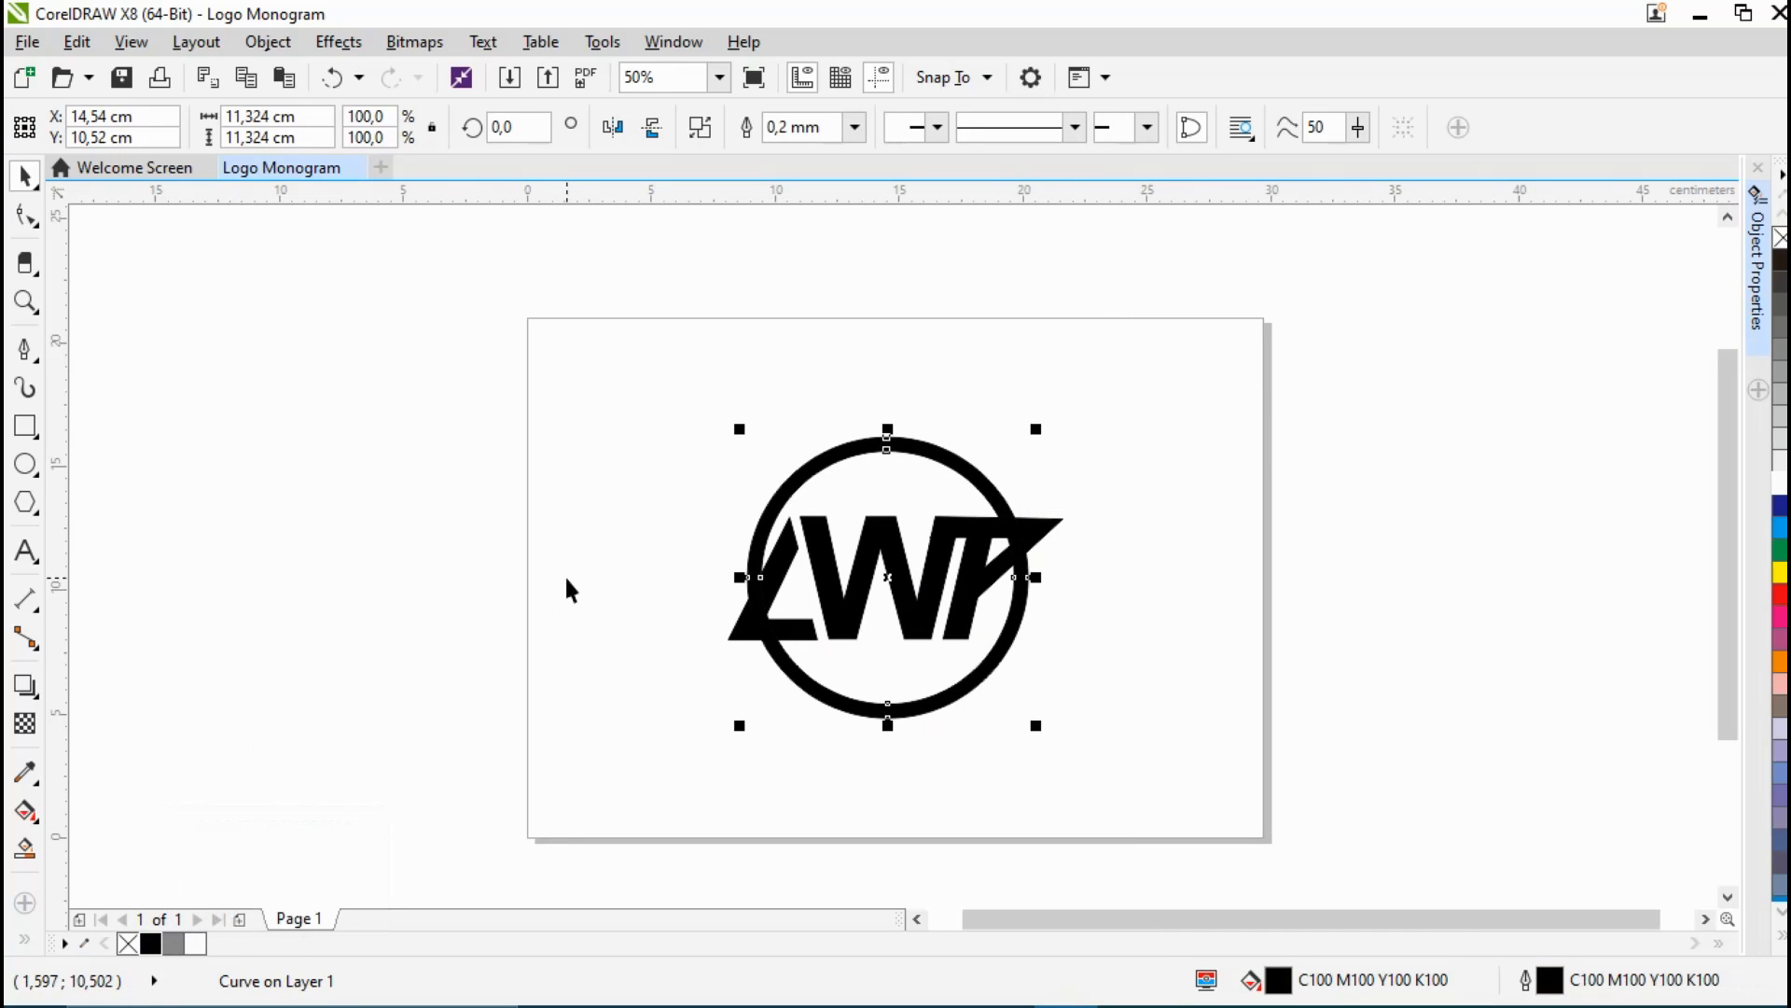
{"action": "left_click", "coordinate": [627, 546]}
Step: Bring the monogram in front of the ring and fill it with mid grey
{"action": "left_click", "coordinate": [823, 557]}
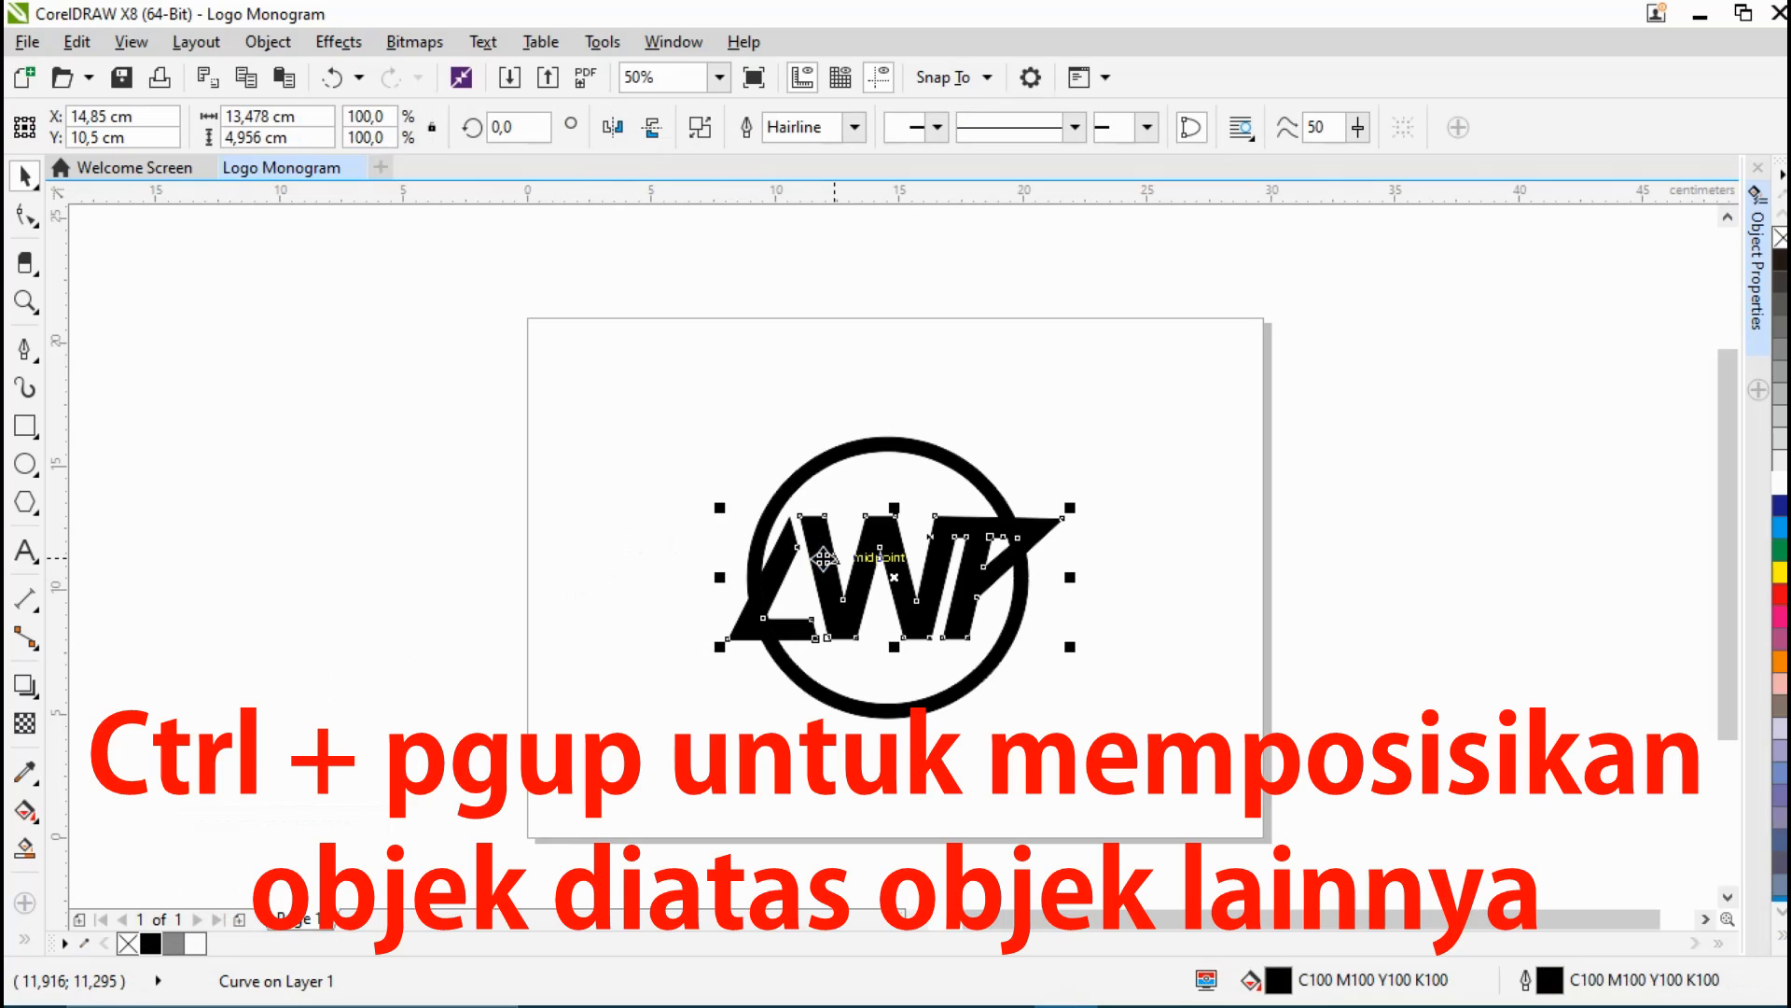
{"action": "left_click", "coordinate": [1129, 424]}
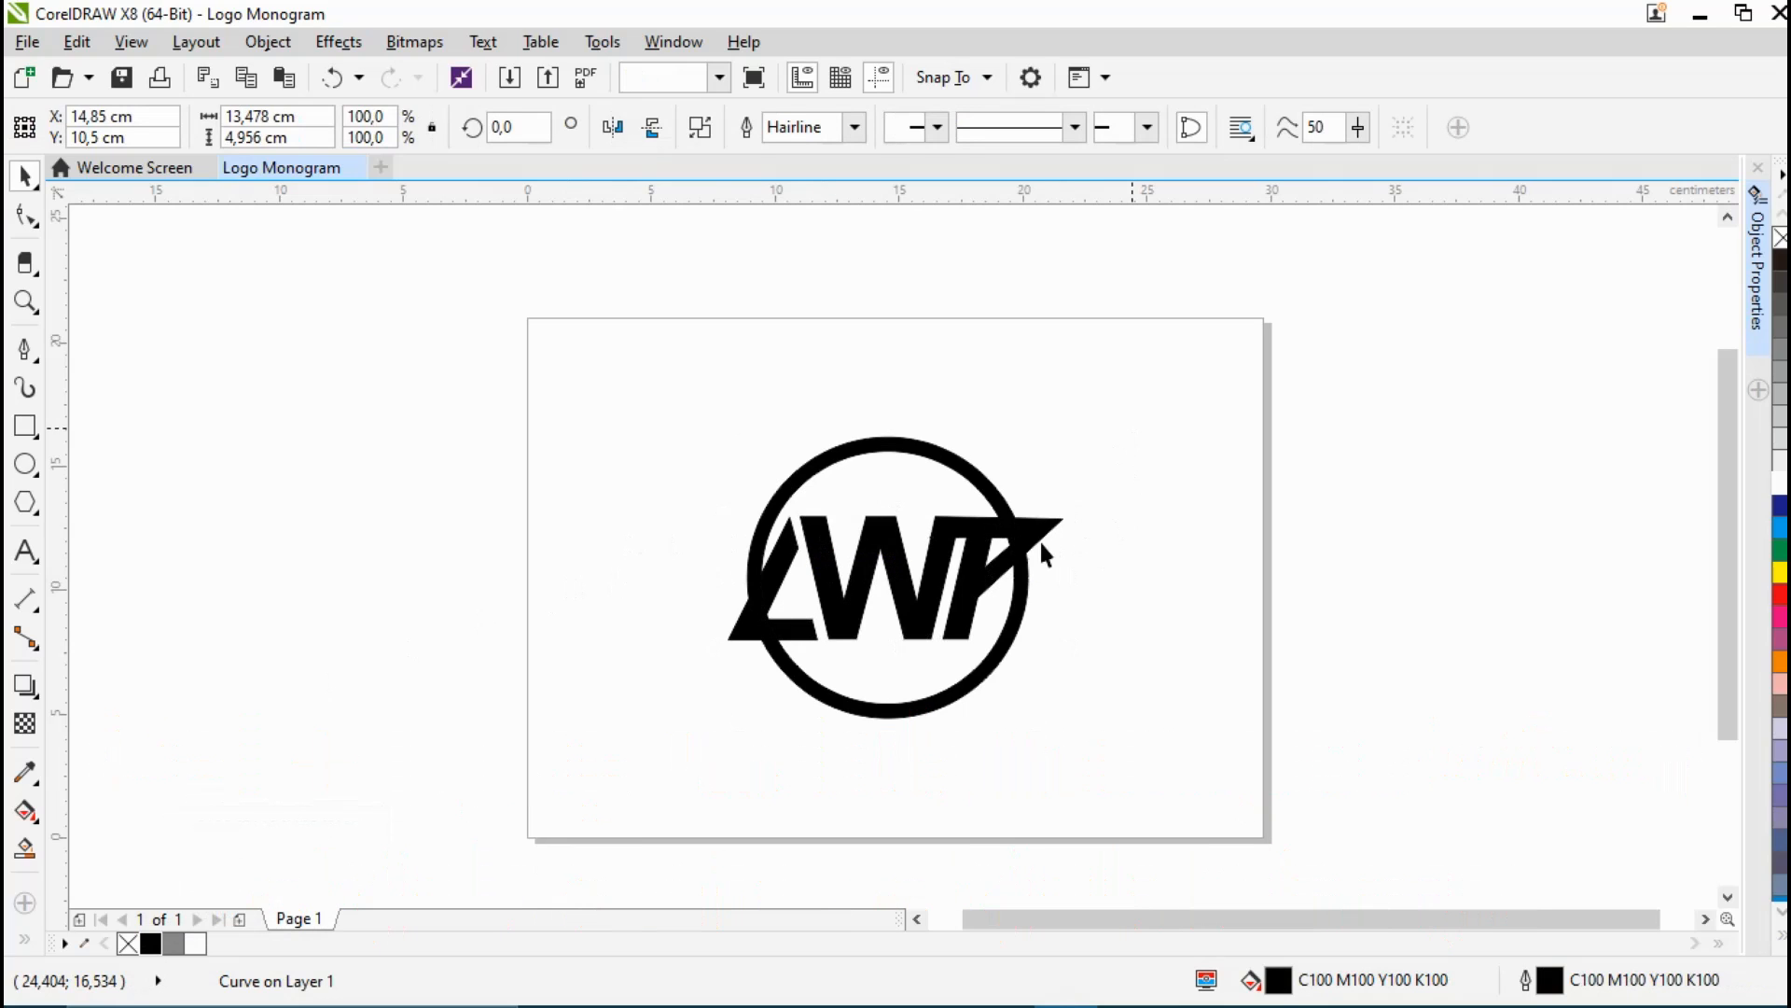
{"action": "scroll", "coordinate": [928, 619], "scroll_direction": "up", "scroll_amount": 2}
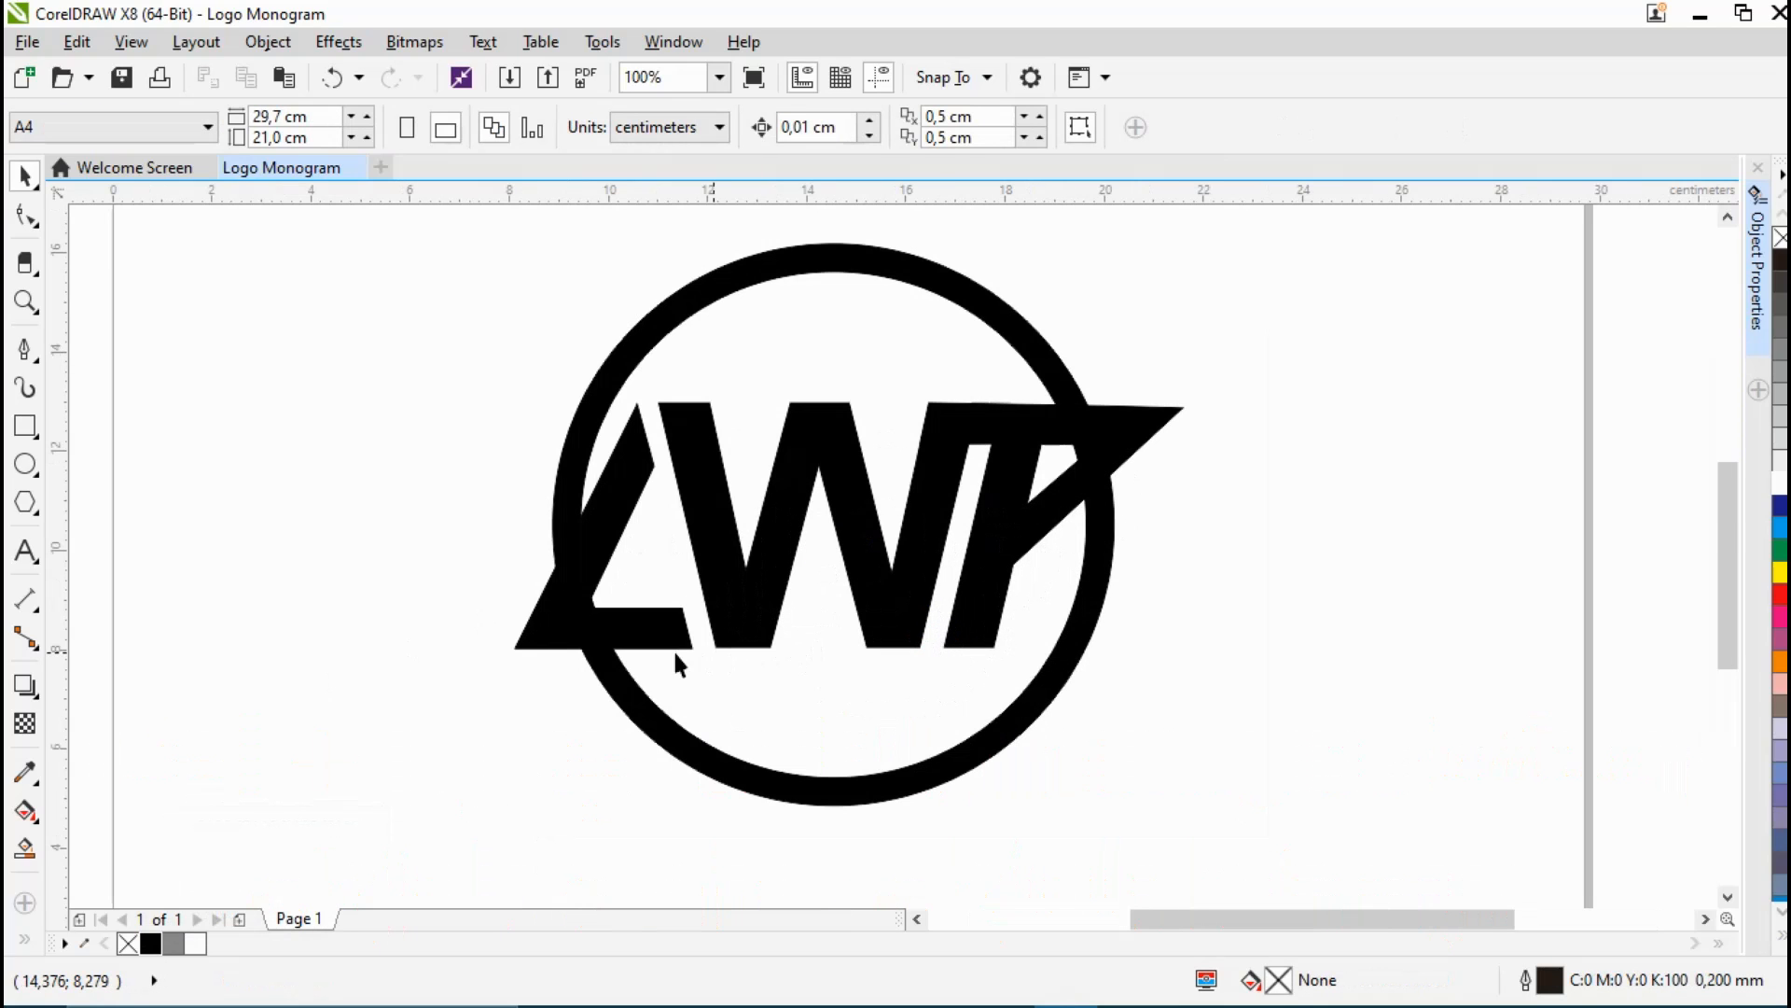
{"action": "left_click", "coordinate": [758, 618]}
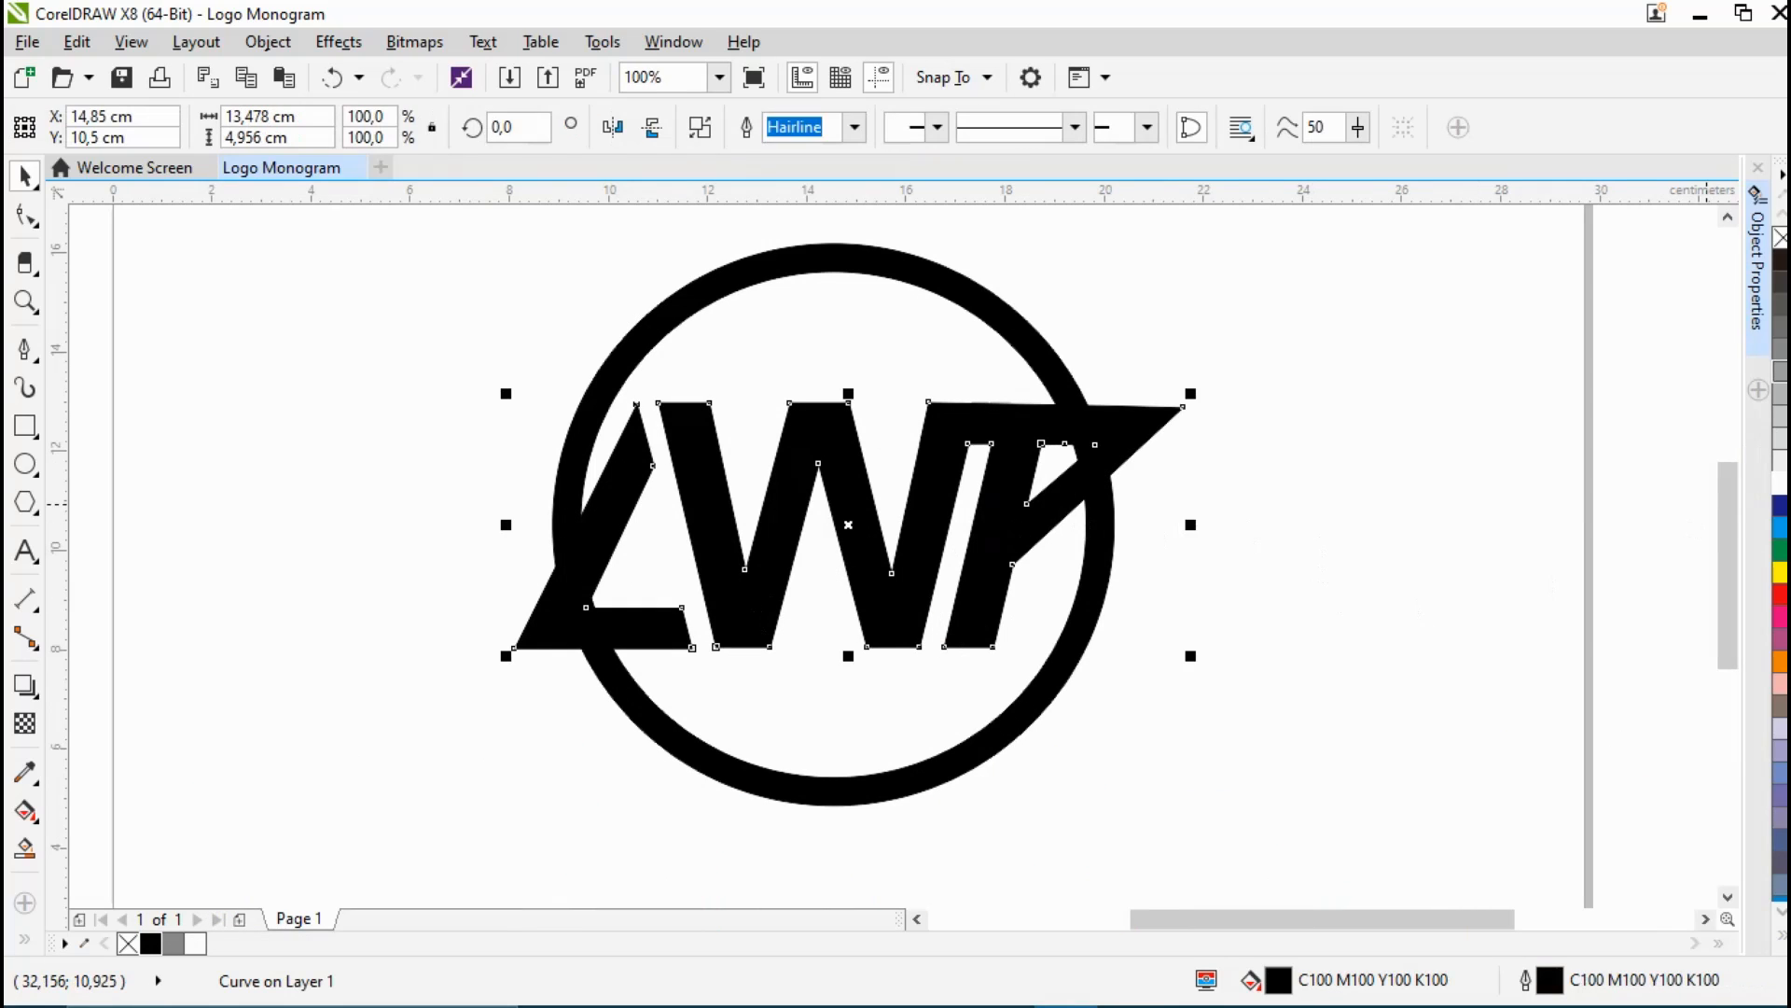
{"action": "left_click", "coordinate": [1779, 415]}
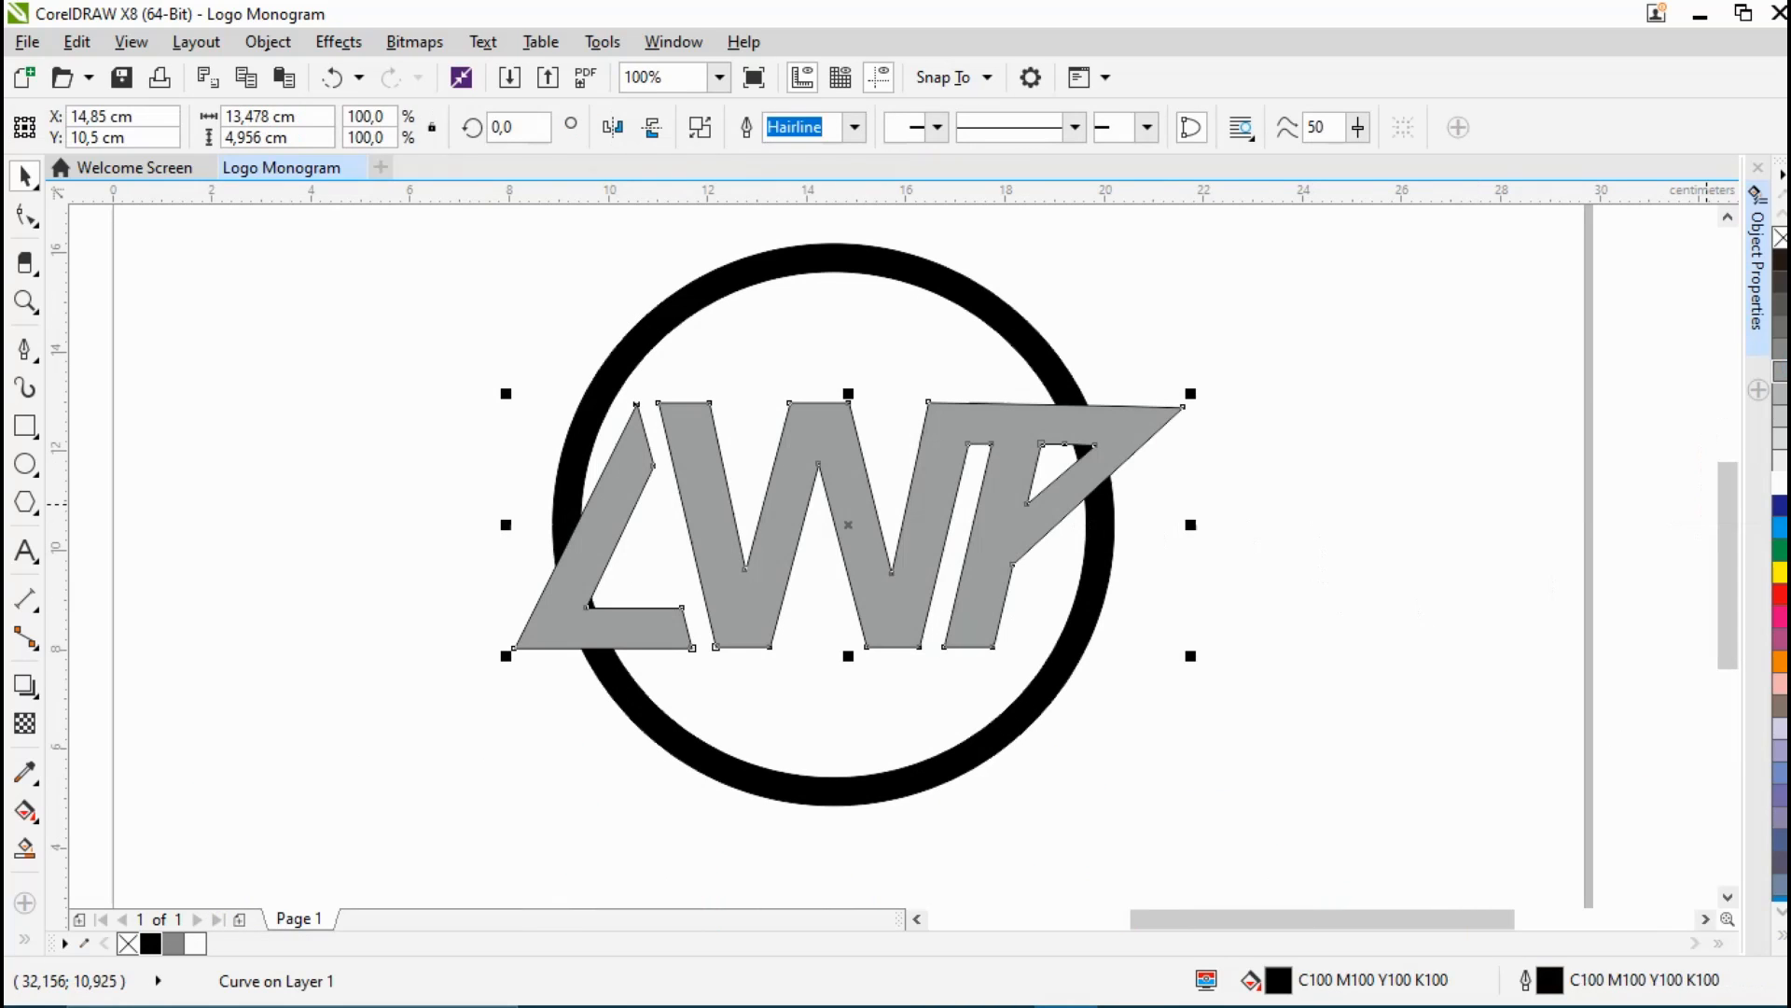
{"action": "left_click", "coordinate": [1333, 391]}
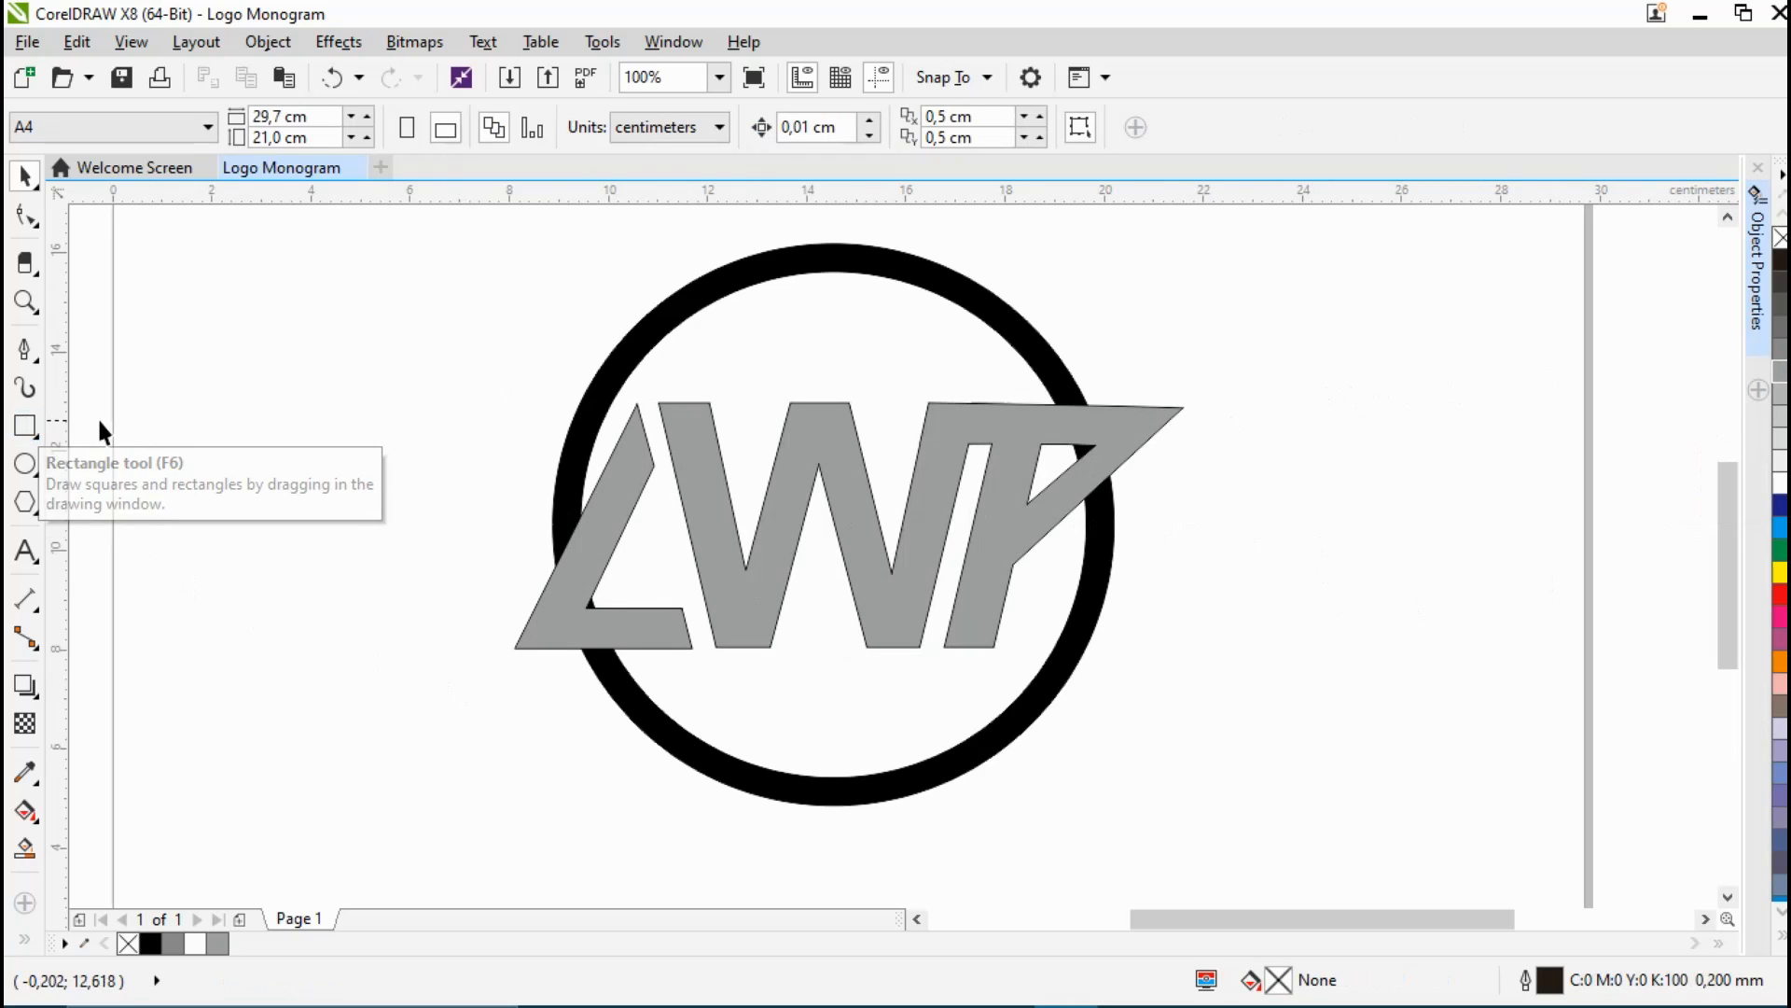
Step: Draw a thin rectangle about 2.3 by 0.32 cm and place it across the ring just below the A's foot
{"action": "left_click", "coordinate": [25, 431]}
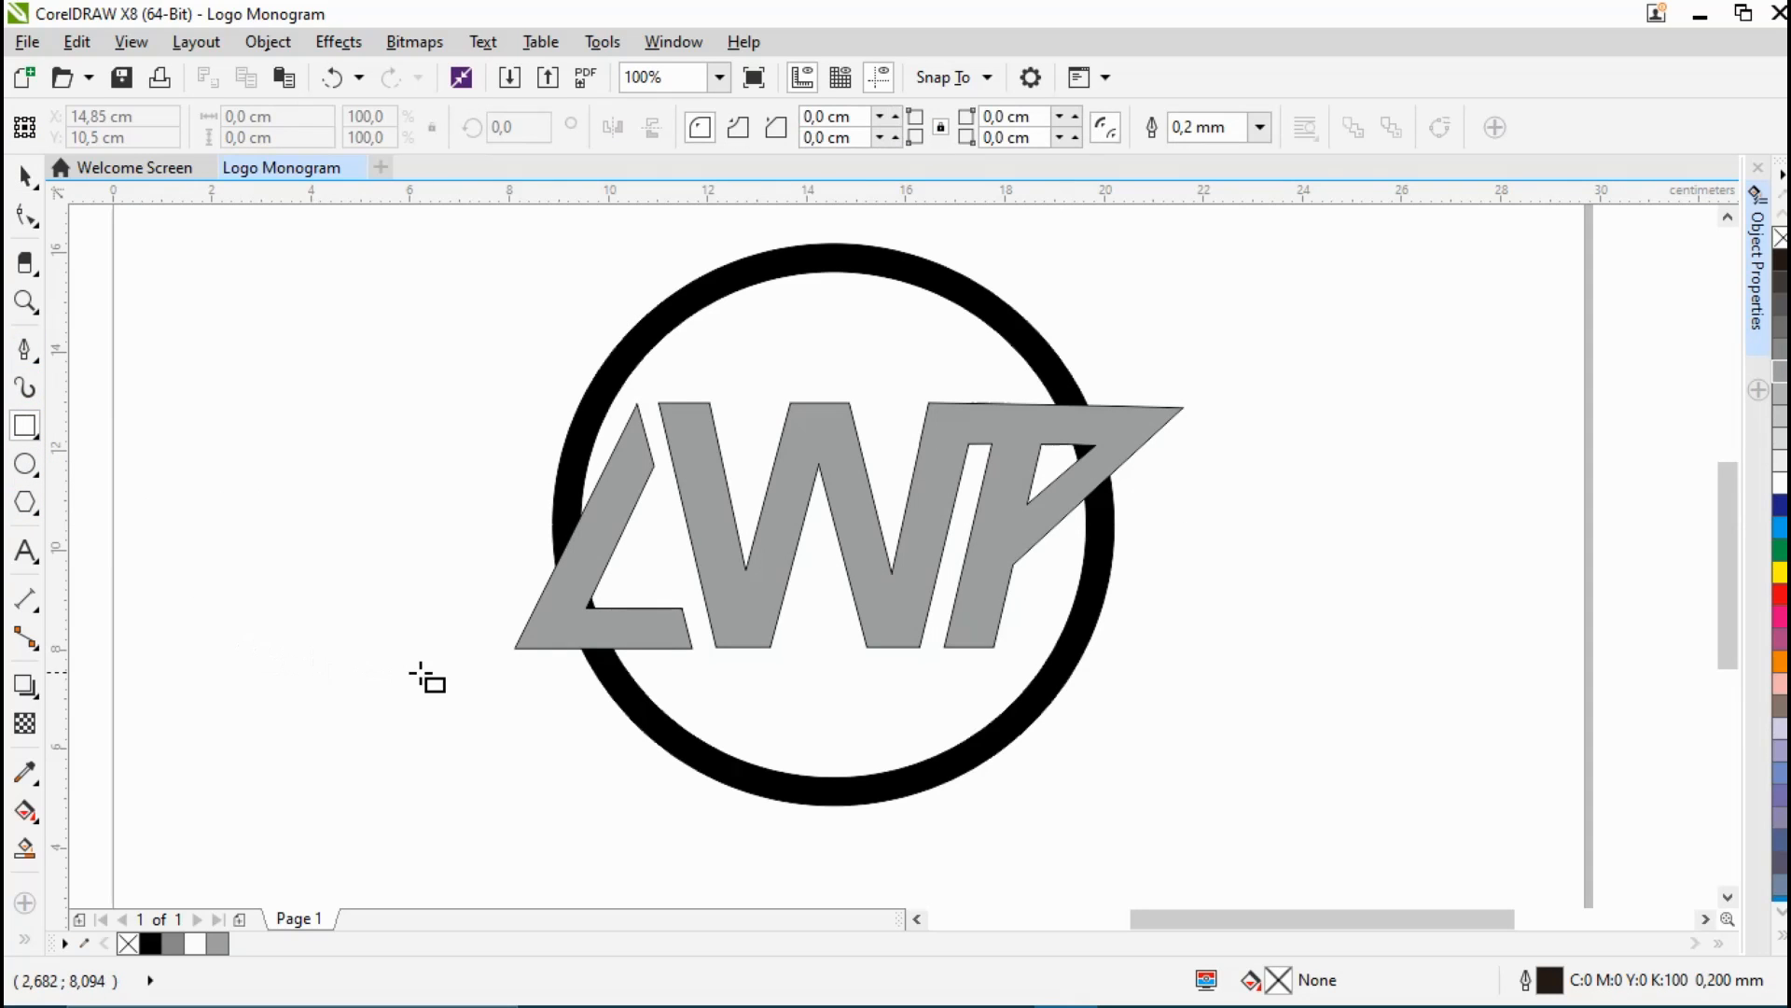
{"action": "left_click_drag", "start_coordinate": [393, 656], "coordinate": [505, 672]}
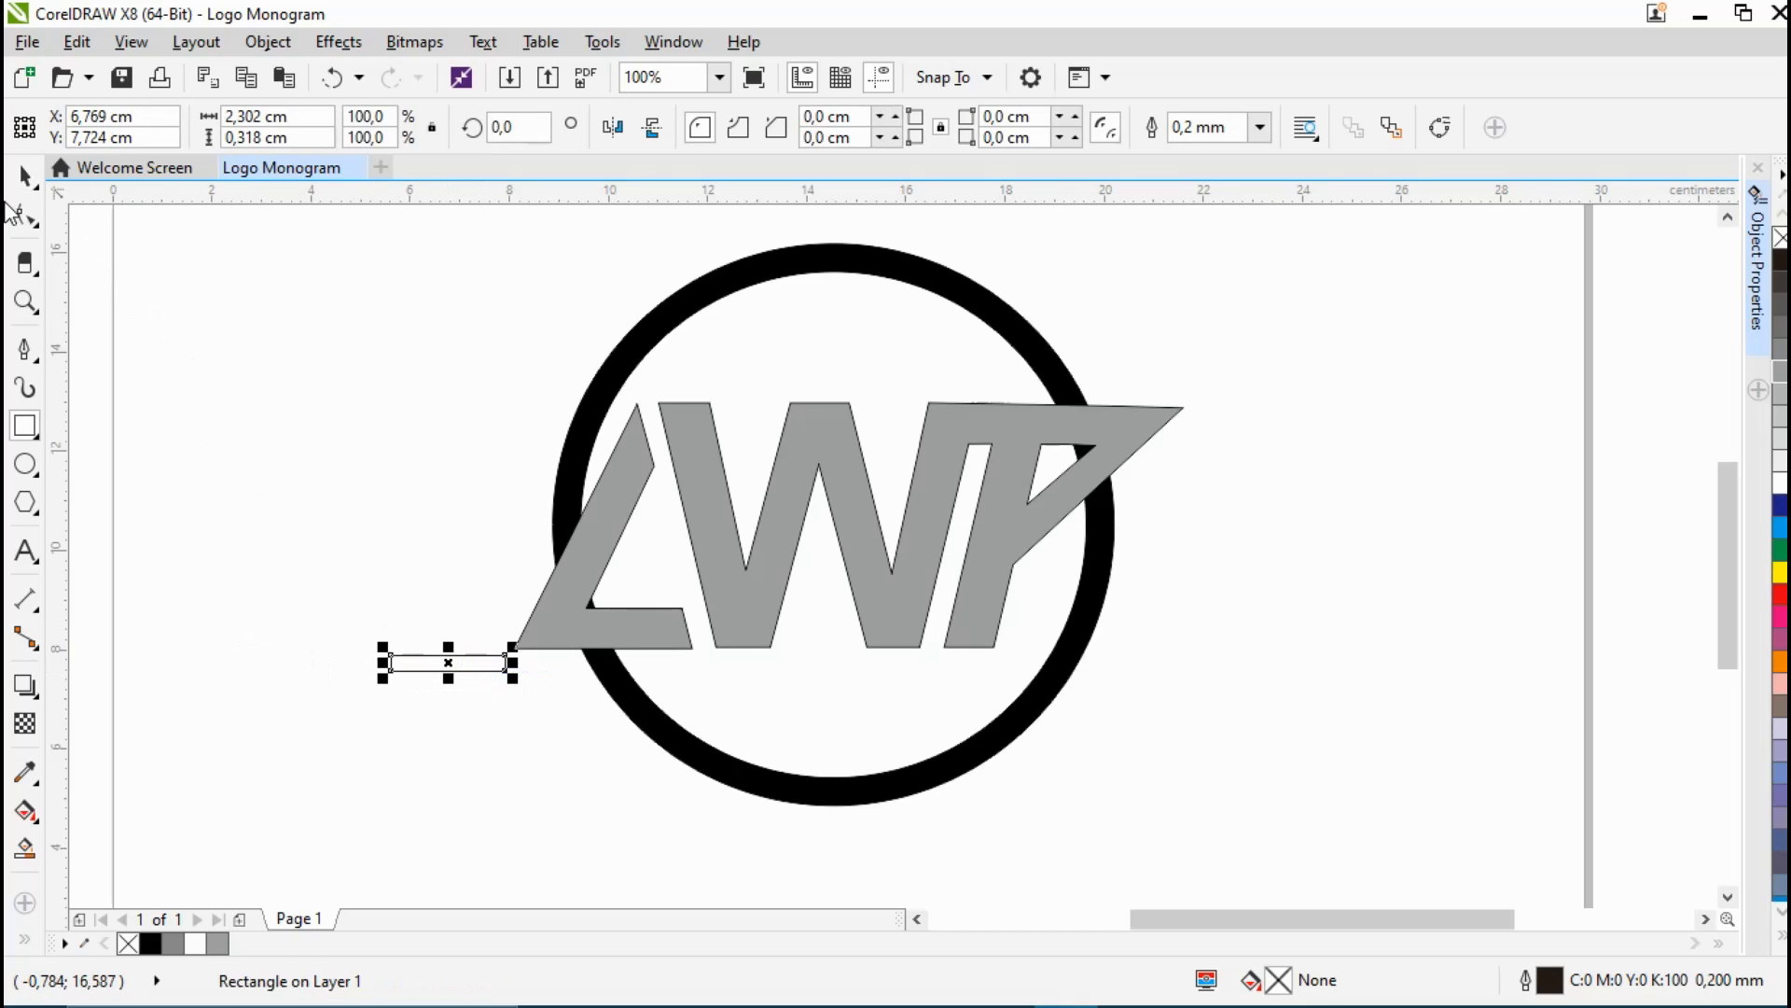
{"action": "left_click", "coordinate": [25, 174]}
{"action": "left_click_drag", "start_coordinate": [446, 664], "coordinate": [600, 664]}
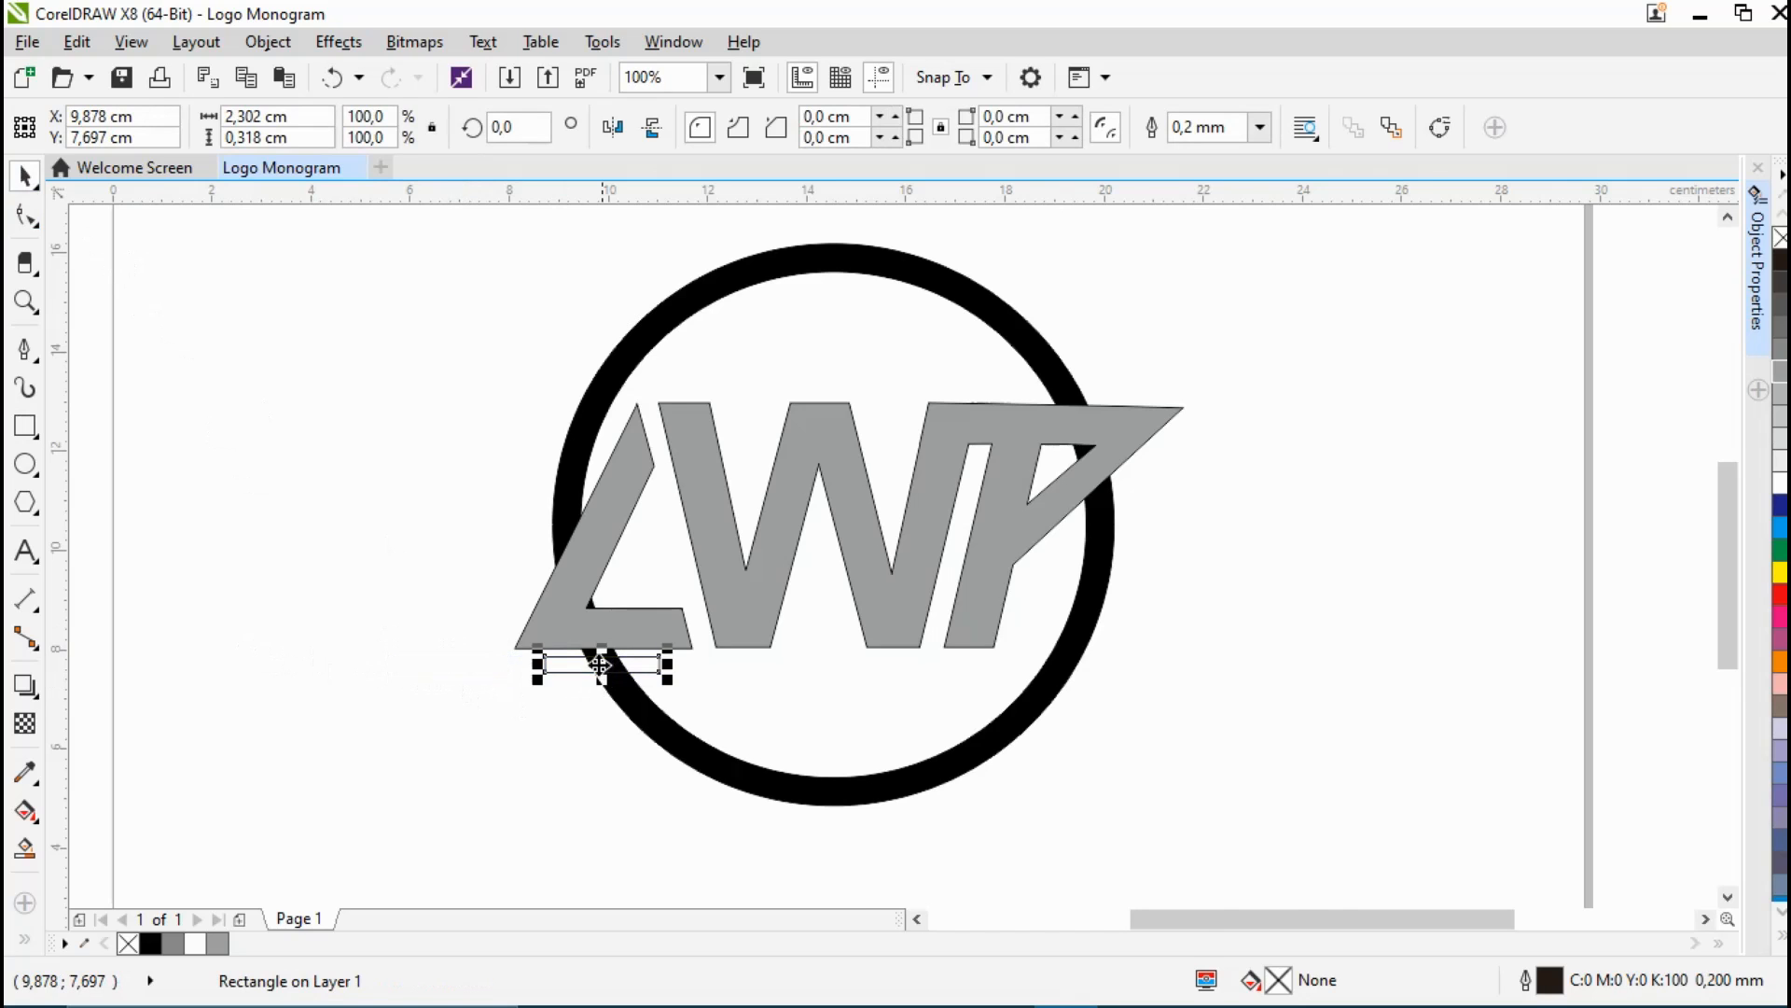
Step: Nudge the thin rectangle up about 0.16 cm so its top edge meets the A's bottom edge
{"action": "scroll", "coordinate": [600, 664], "scroll_direction": "up", "scroll_amount": 3}
{"action": "key", "text": "Up"}
{"action": "key", "text": "Up"}
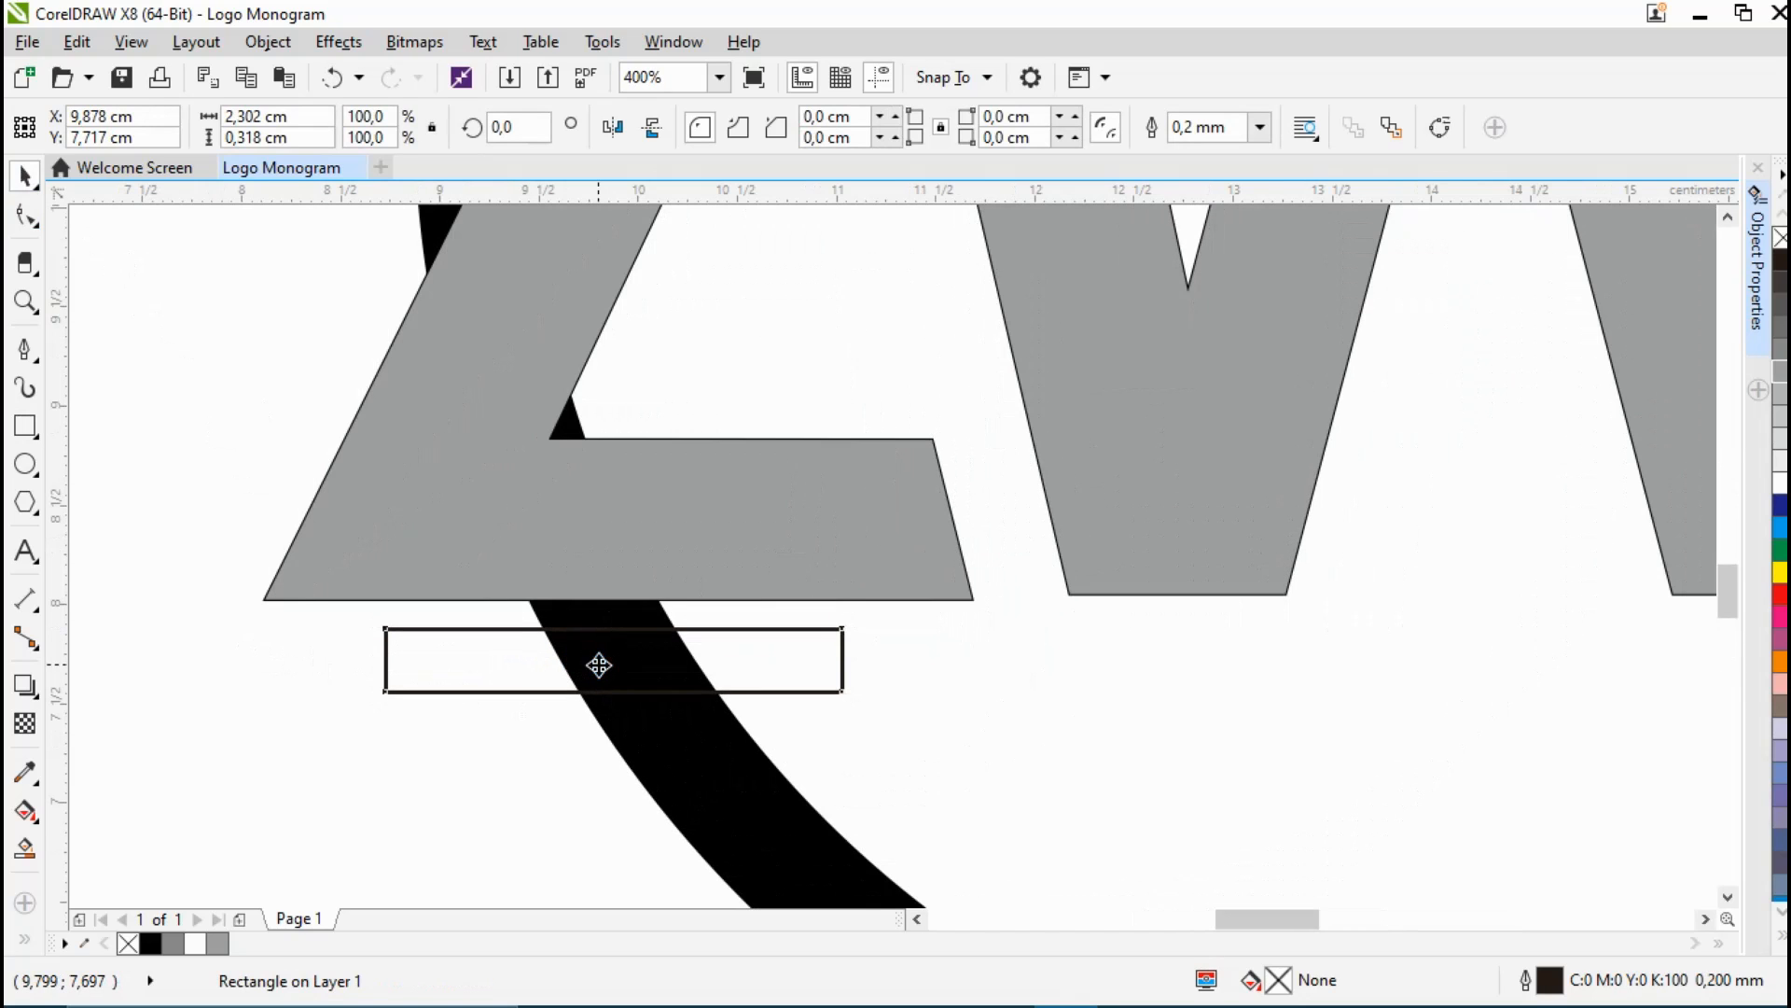
{"action": "key", "text": "Up"}
{"action": "key", "text": "Up"}
{"action": "key", "text": "Up"}
{"action": "key", "text": "Up"}
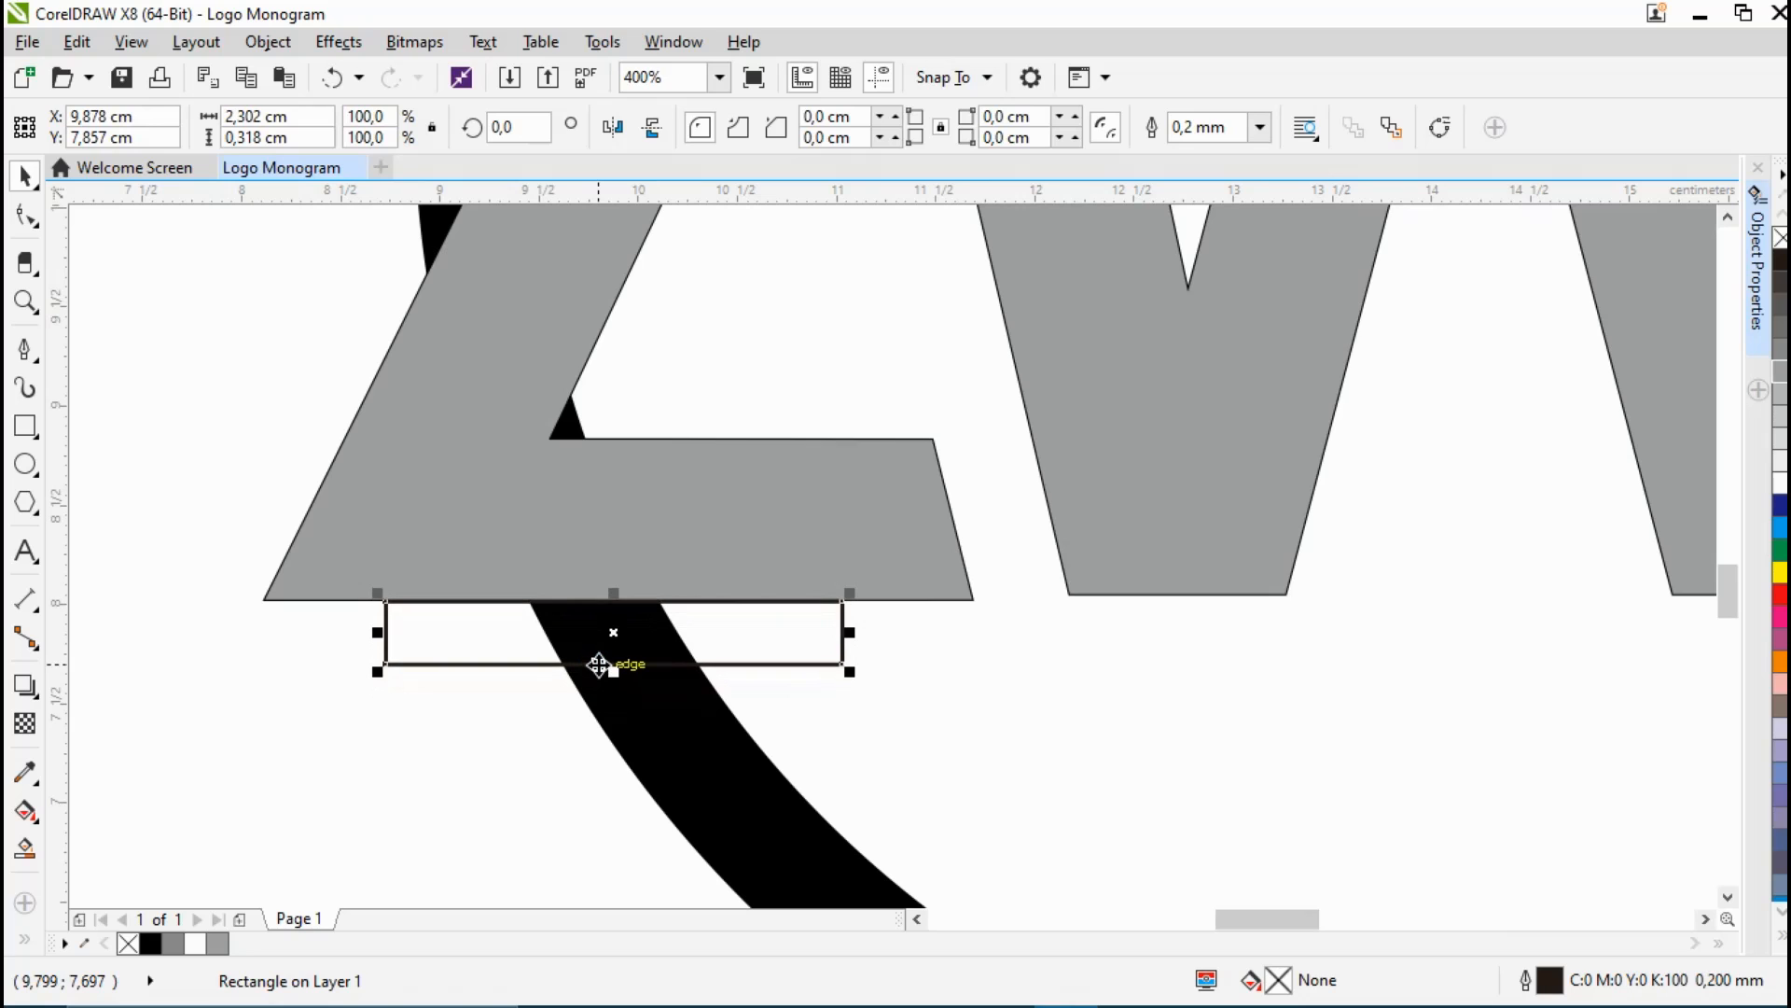
Step: Nudge the thin rectangle up 0.01 cm against the A's foot and trim its shape out of the ring
{"action": "scroll", "coordinate": [467, 652], "scroll_direction": "up", "scroll_amount": 3}
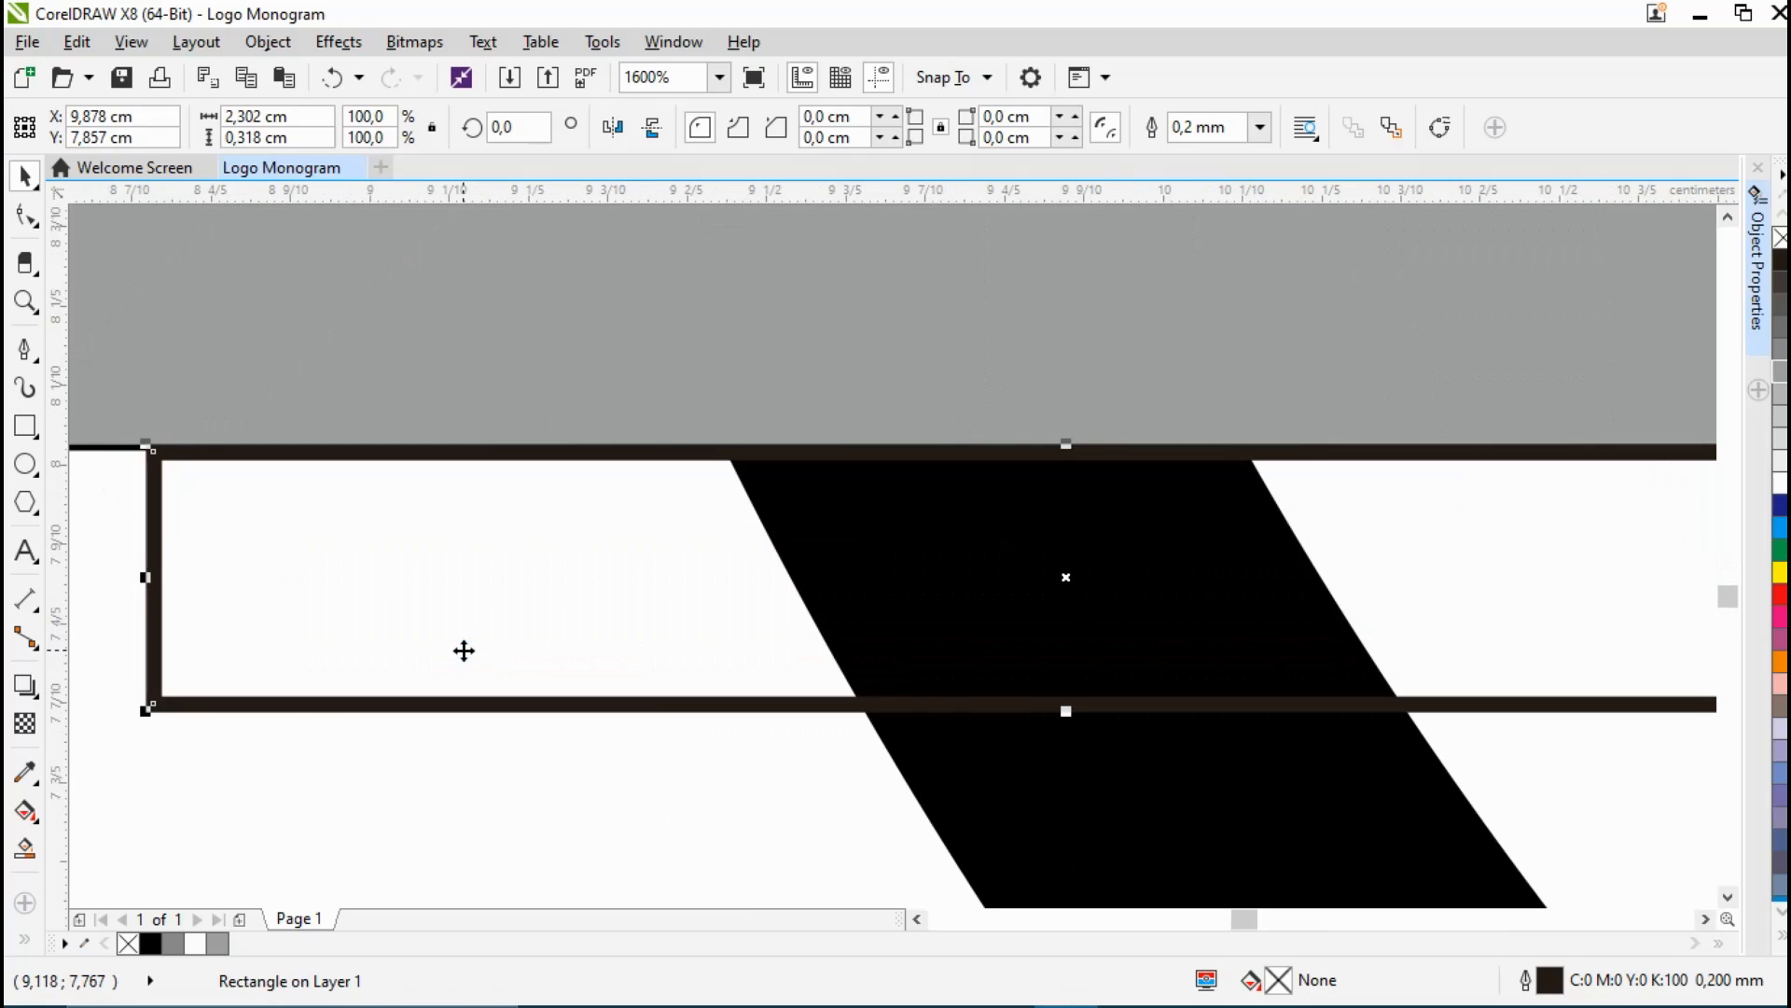
{"action": "scroll", "coordinate": [464, 650], "scroll_direction": "down", "scroll_amount": 2}
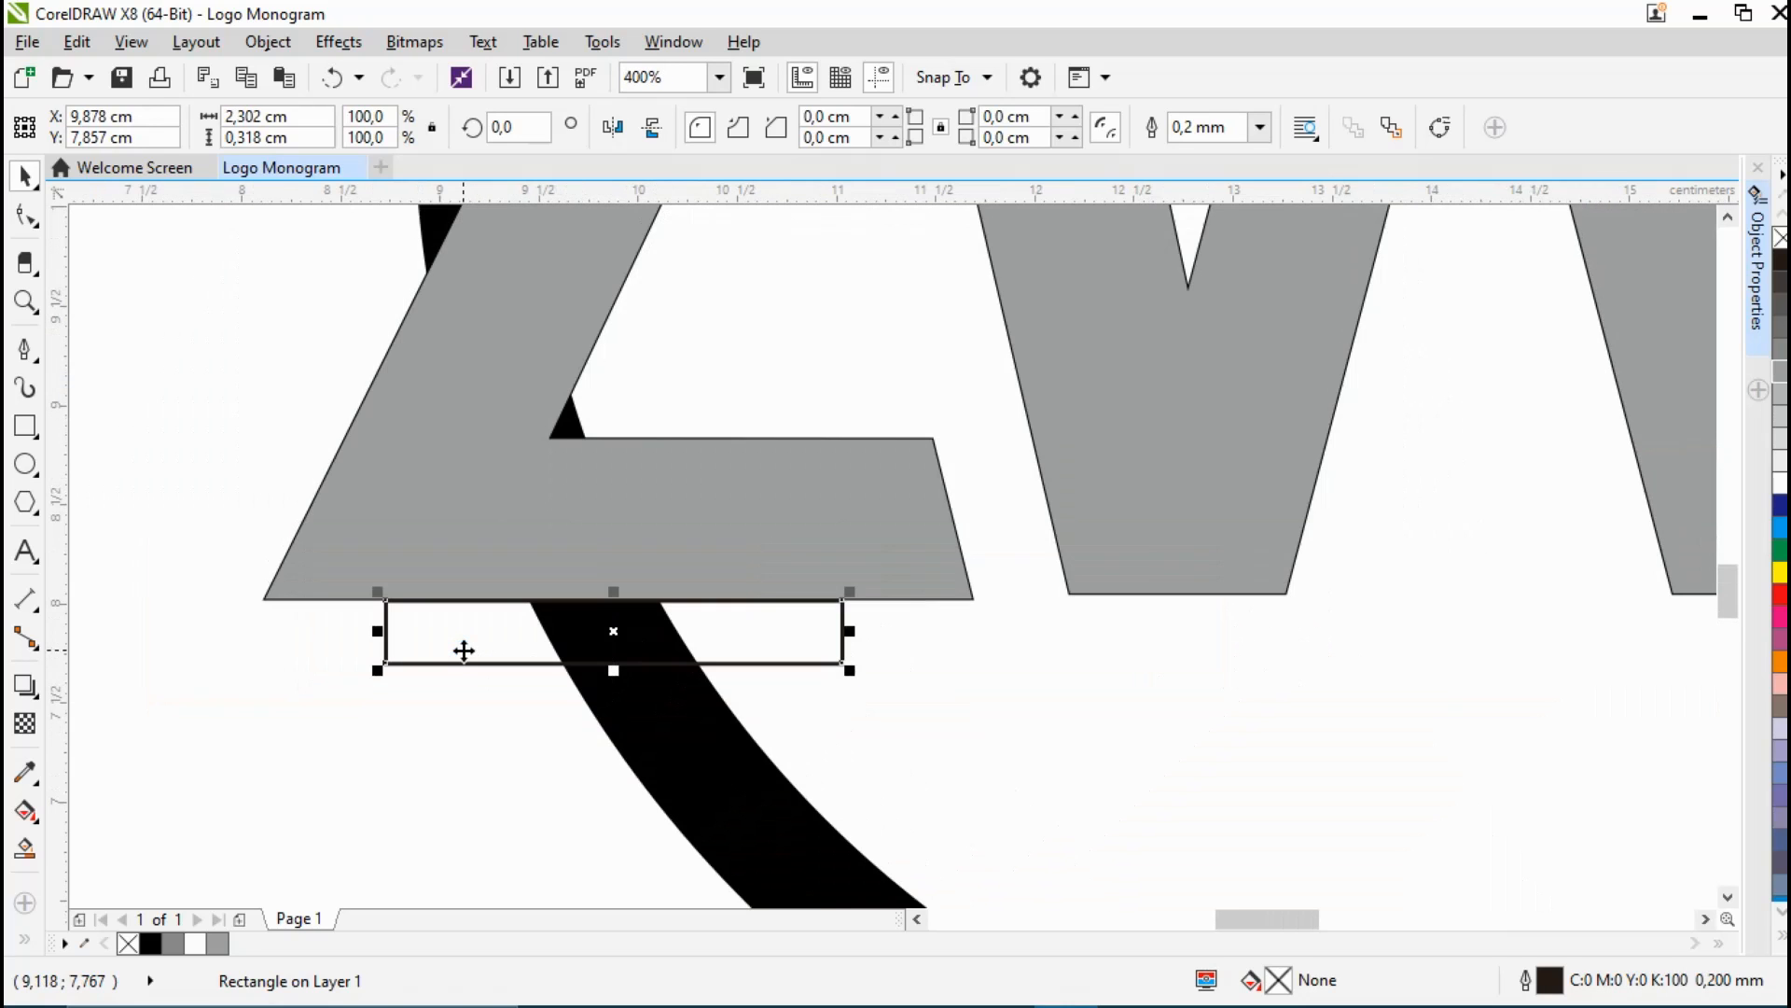
{"action": "key", "text": "Up"}
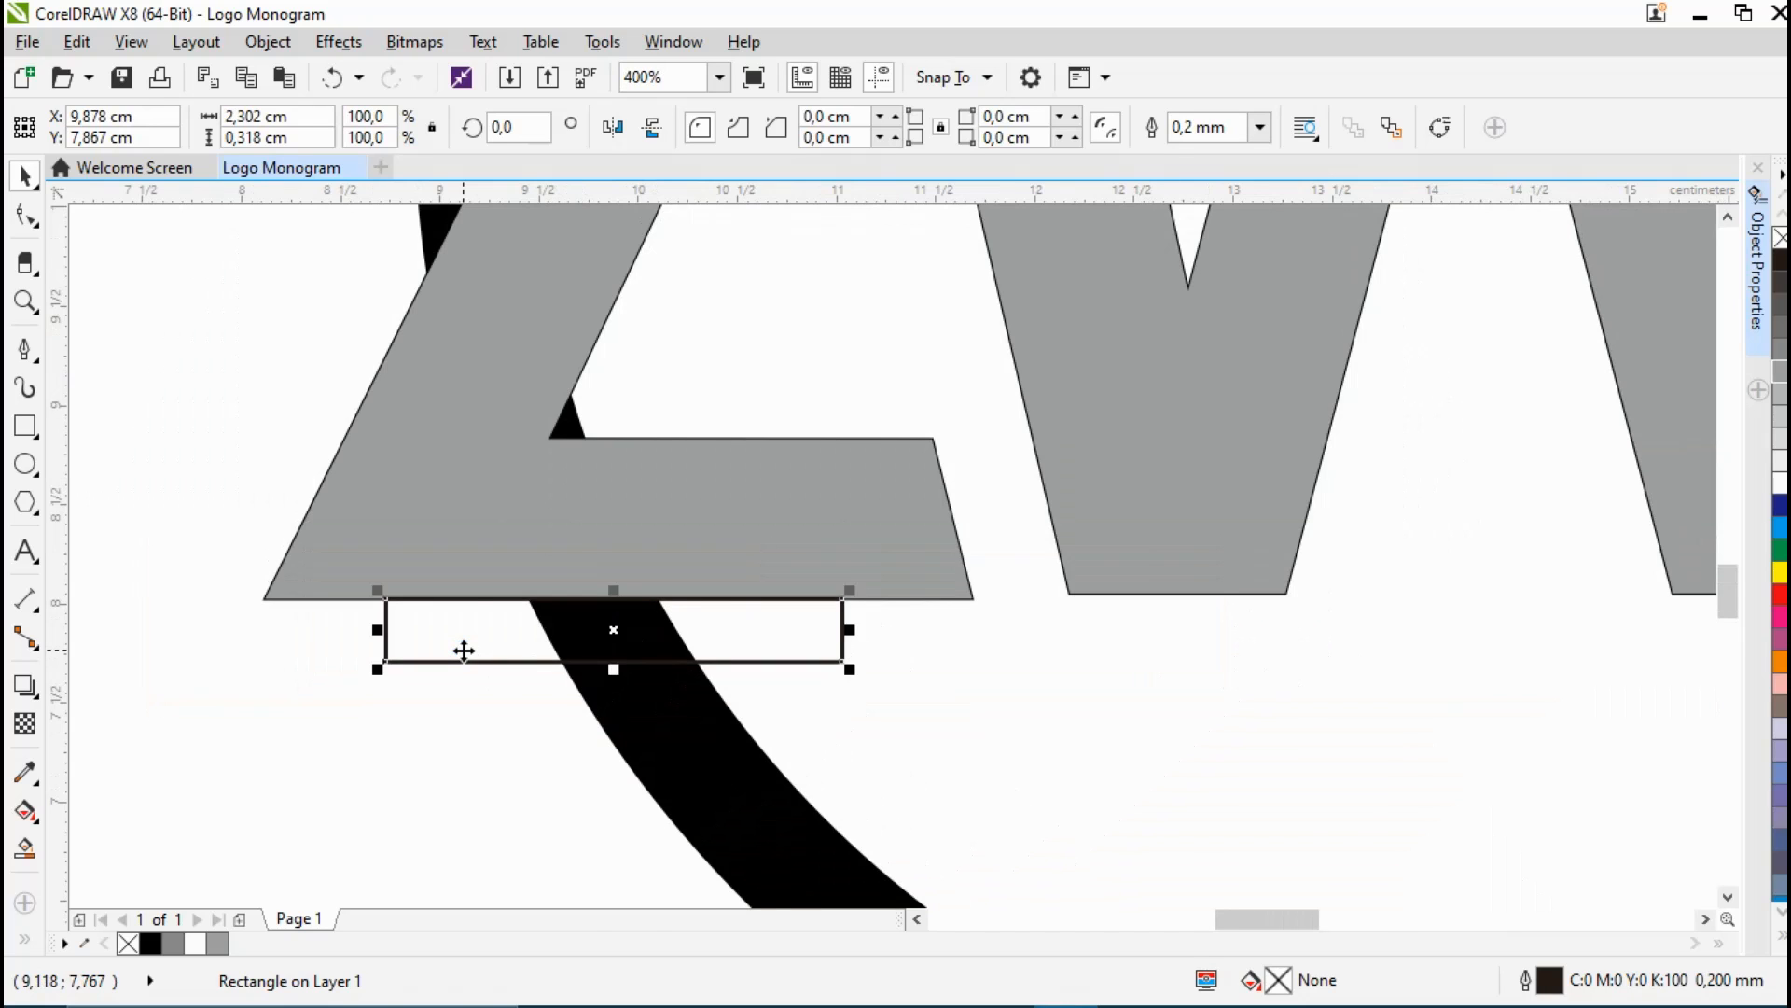
{"action": "scroll", "coordinate": [463, 650], "scroll_direction": "down", "scroll_amount": 1}
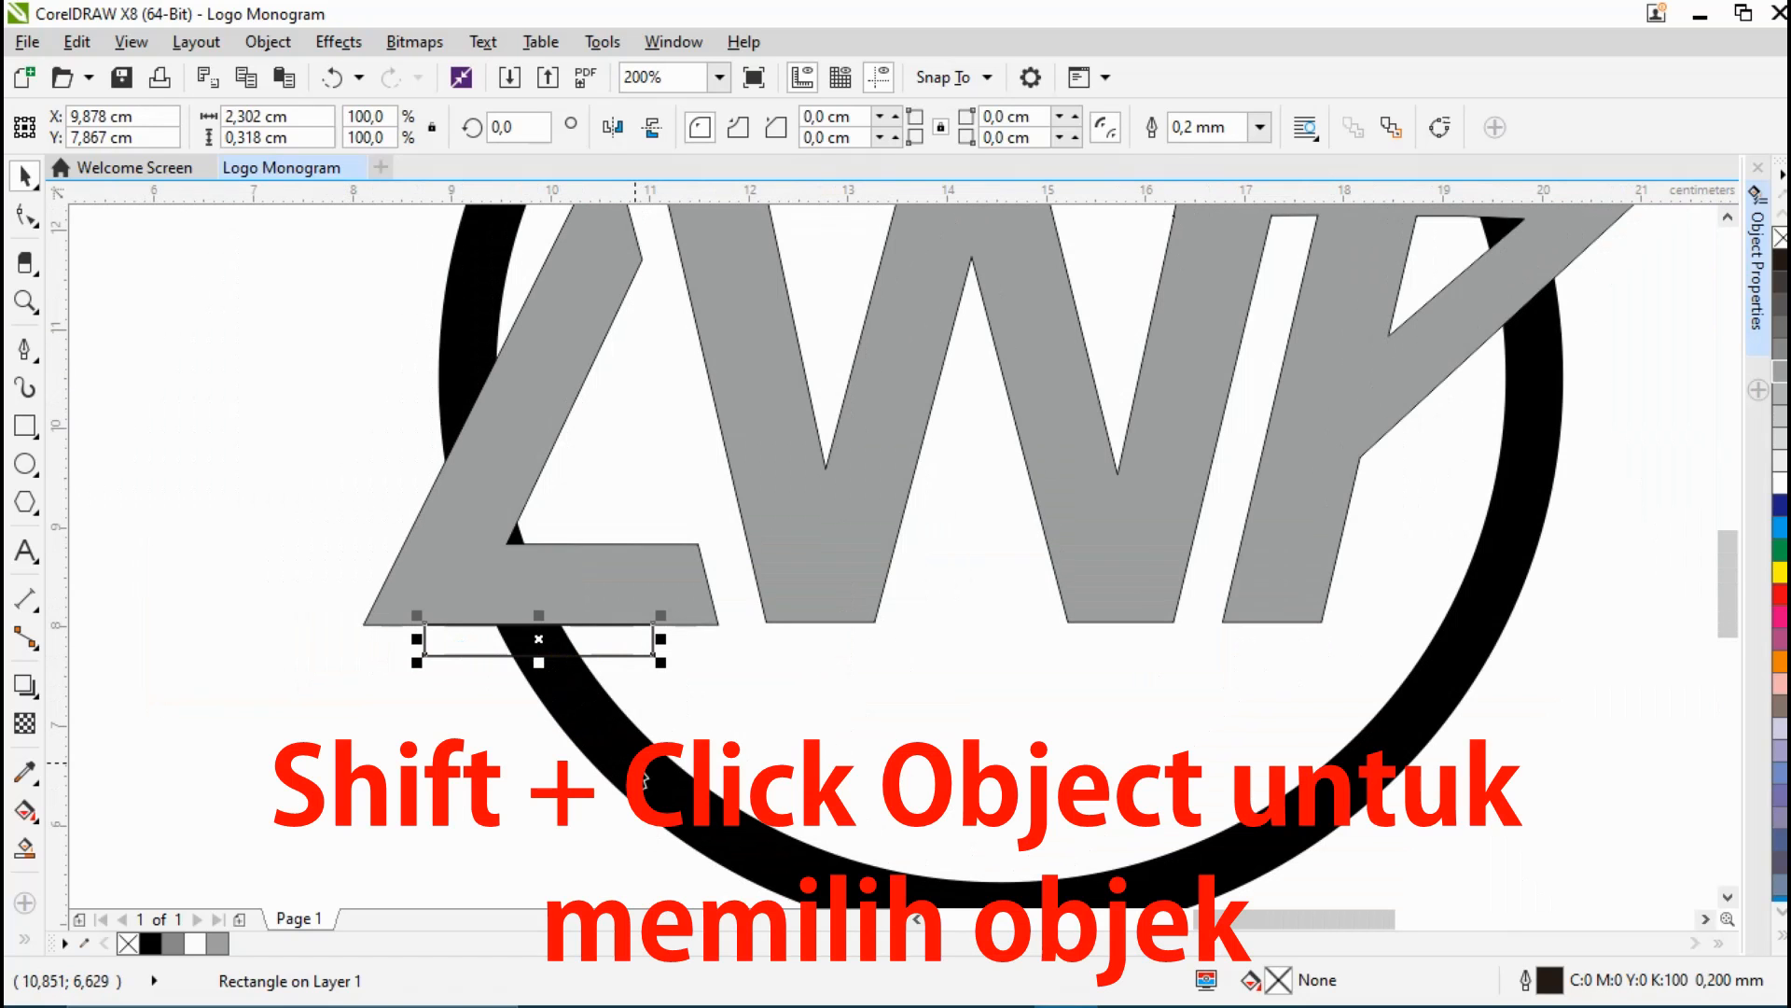
{"action": "left_click", "coordinate": [631, 758], "text": "shift"}
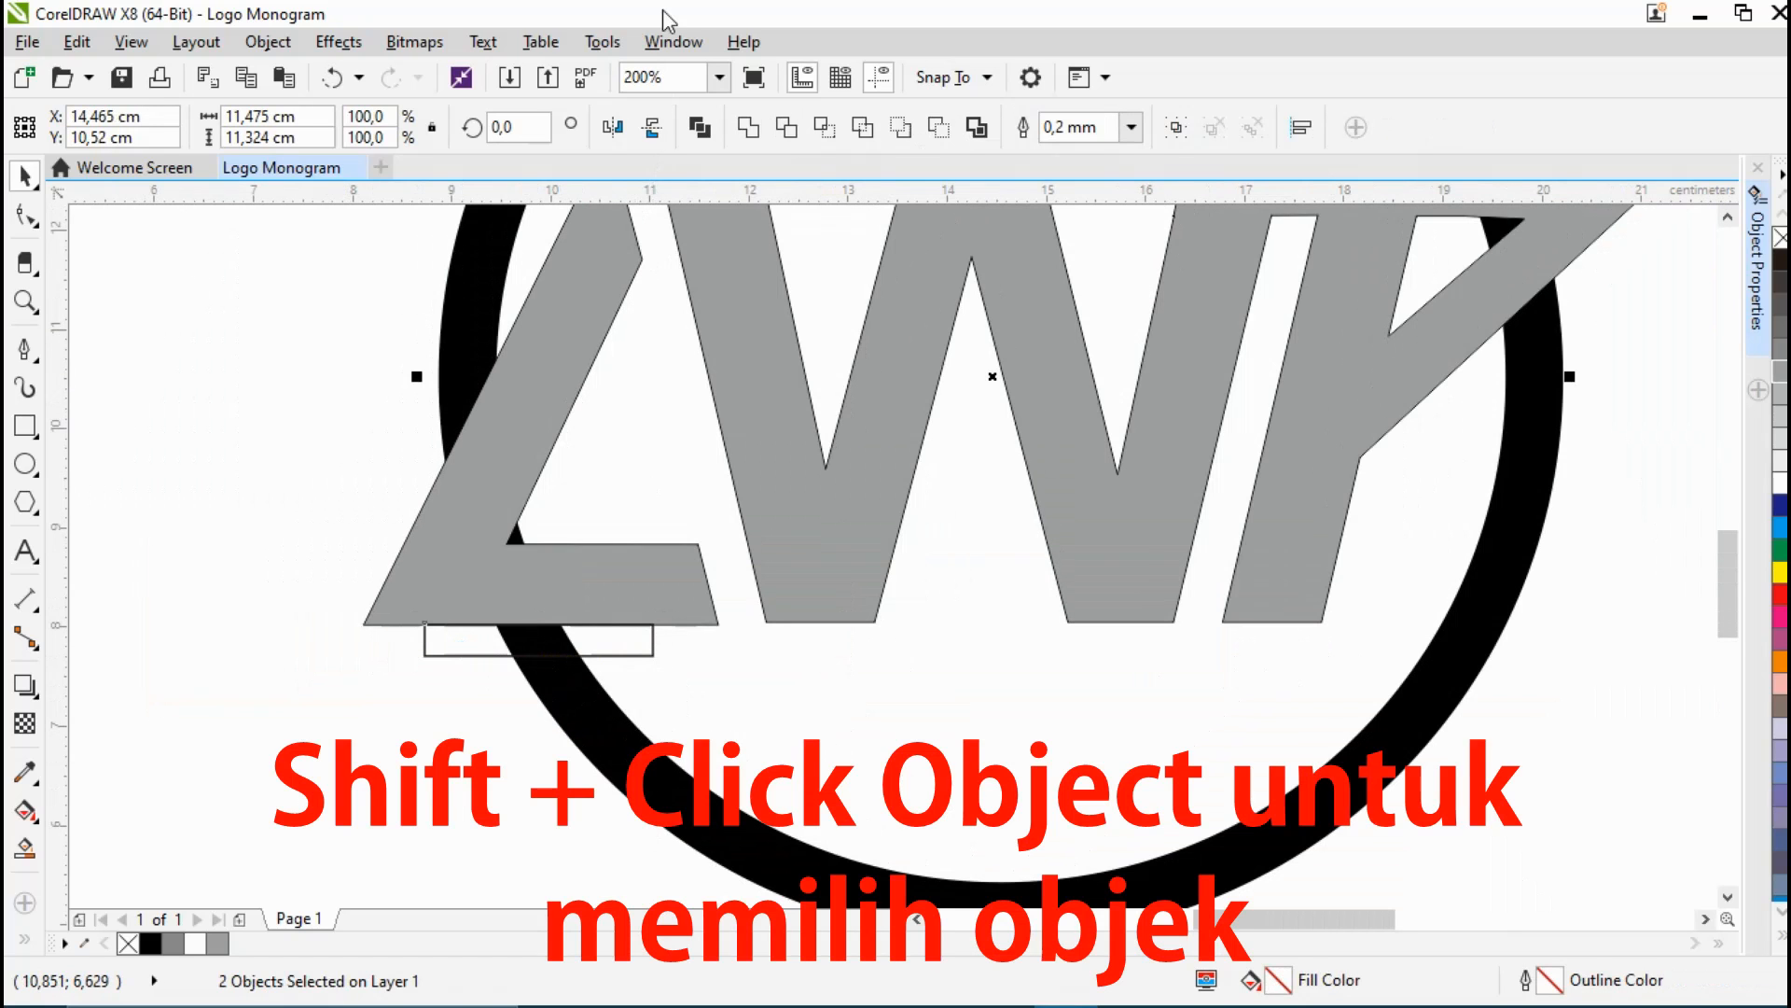
{"action": "left_click", "coordinate": [787, 133]}
{"action": "left_click", "coordinate": [624, 646]}
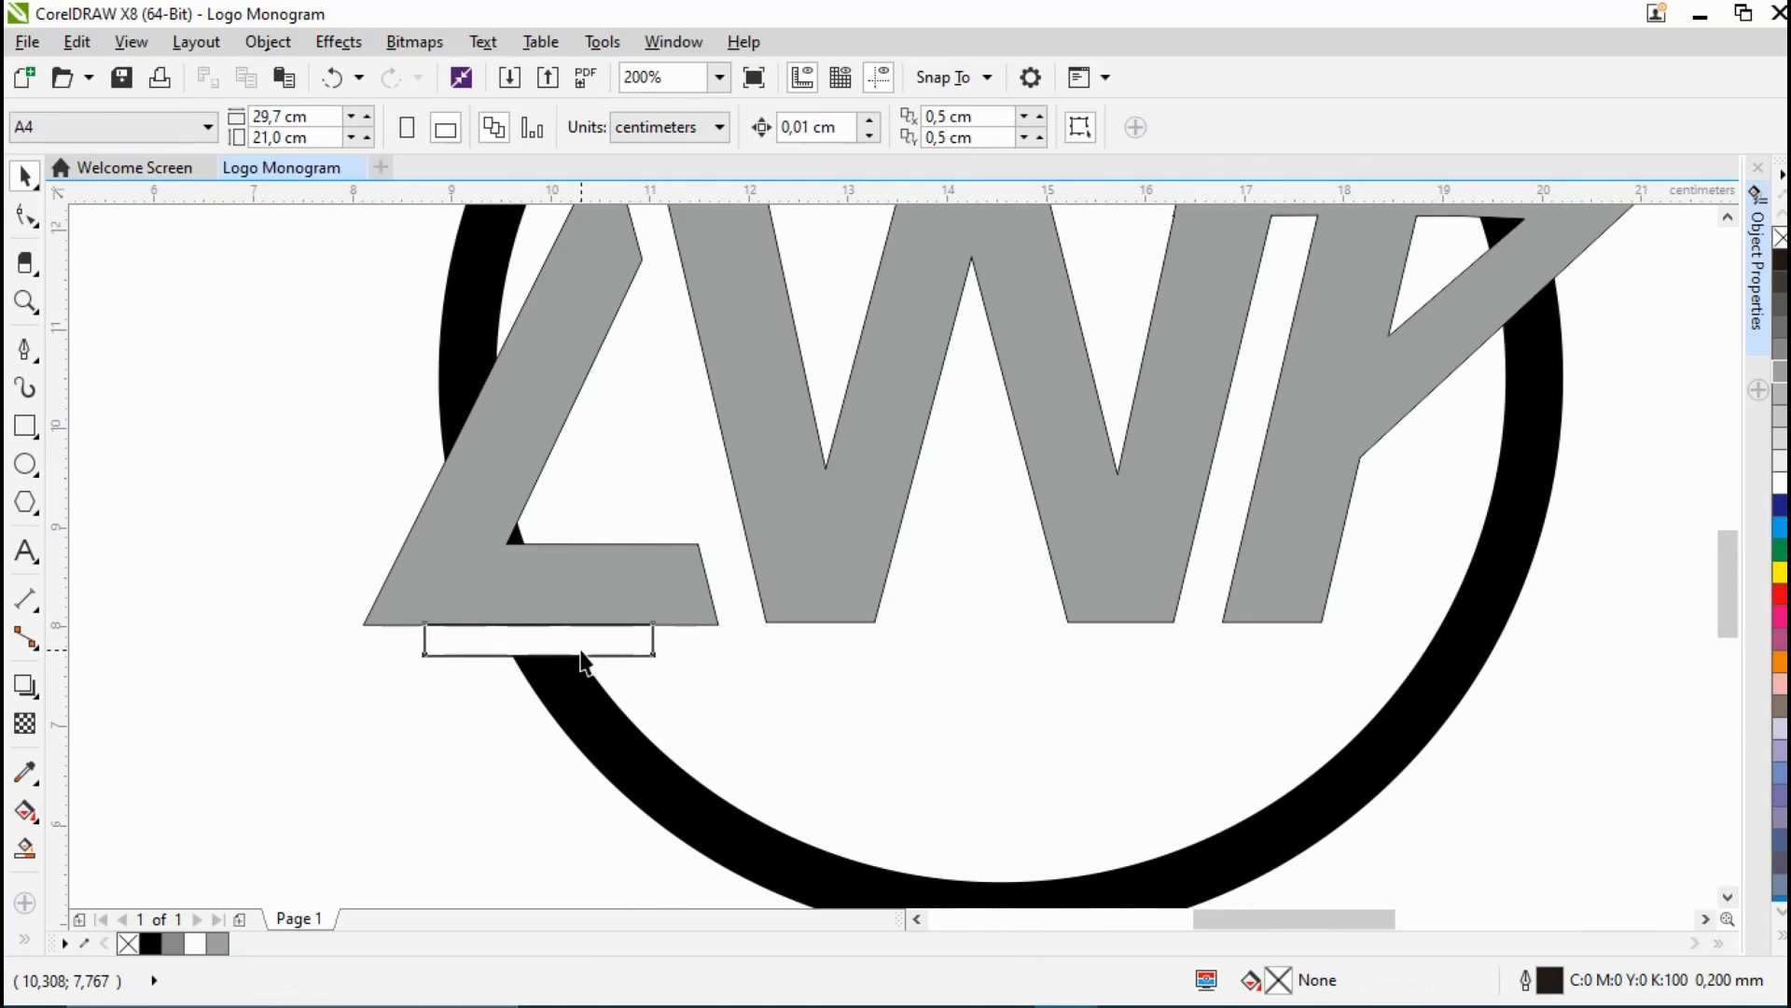
Step: Move the thin rectangle to the ring's upper-right crossing, with its lower edge against the P's top edge
{"action": "left_click", "coordinate": [581, 655]}
{"action": "left_click_drag", "start_coordinate": [540, 640], "coordinate": [234, 515]}
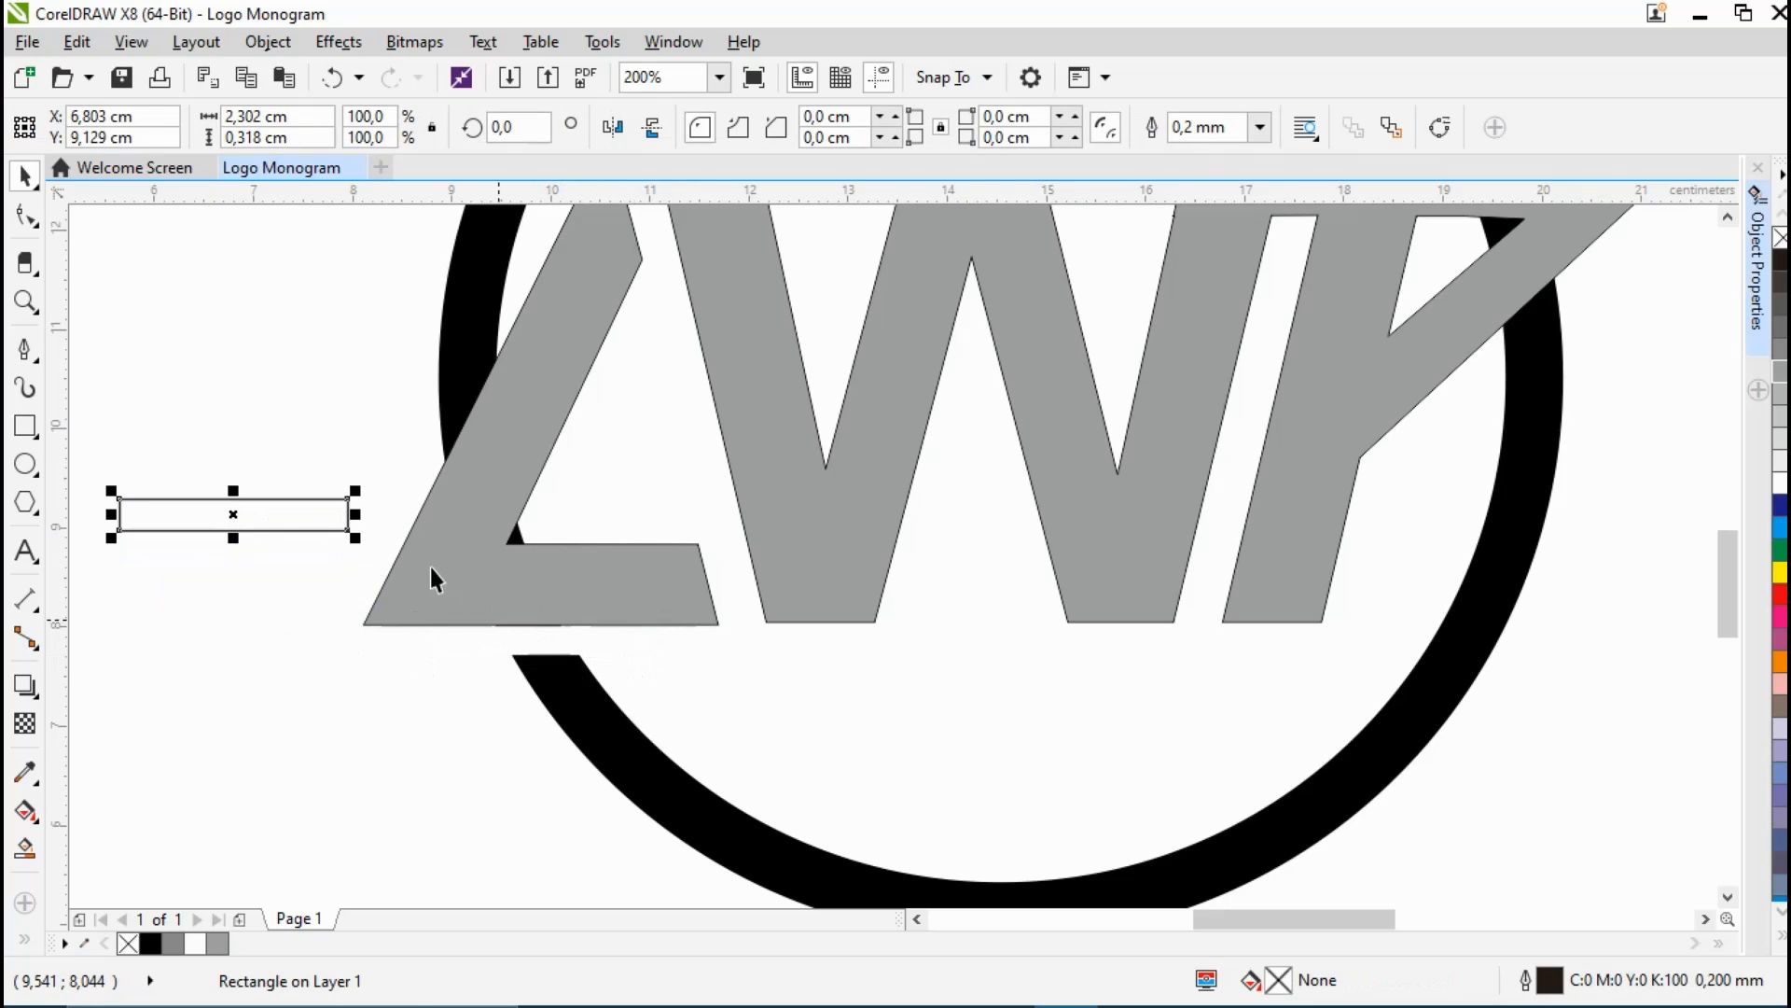
{"action": "left_click_drag", "start_coordinate": [220, 516], "coordinate": [1533, 251]}
{"action": "scroll", "coordinate": [1586, 396], "scroll_direction": "down", "scroll_amount": 2}
{"action": "scroll", "coordinate": [1533, 251], "scroll_direction": "up", "scroll_amount": 6}
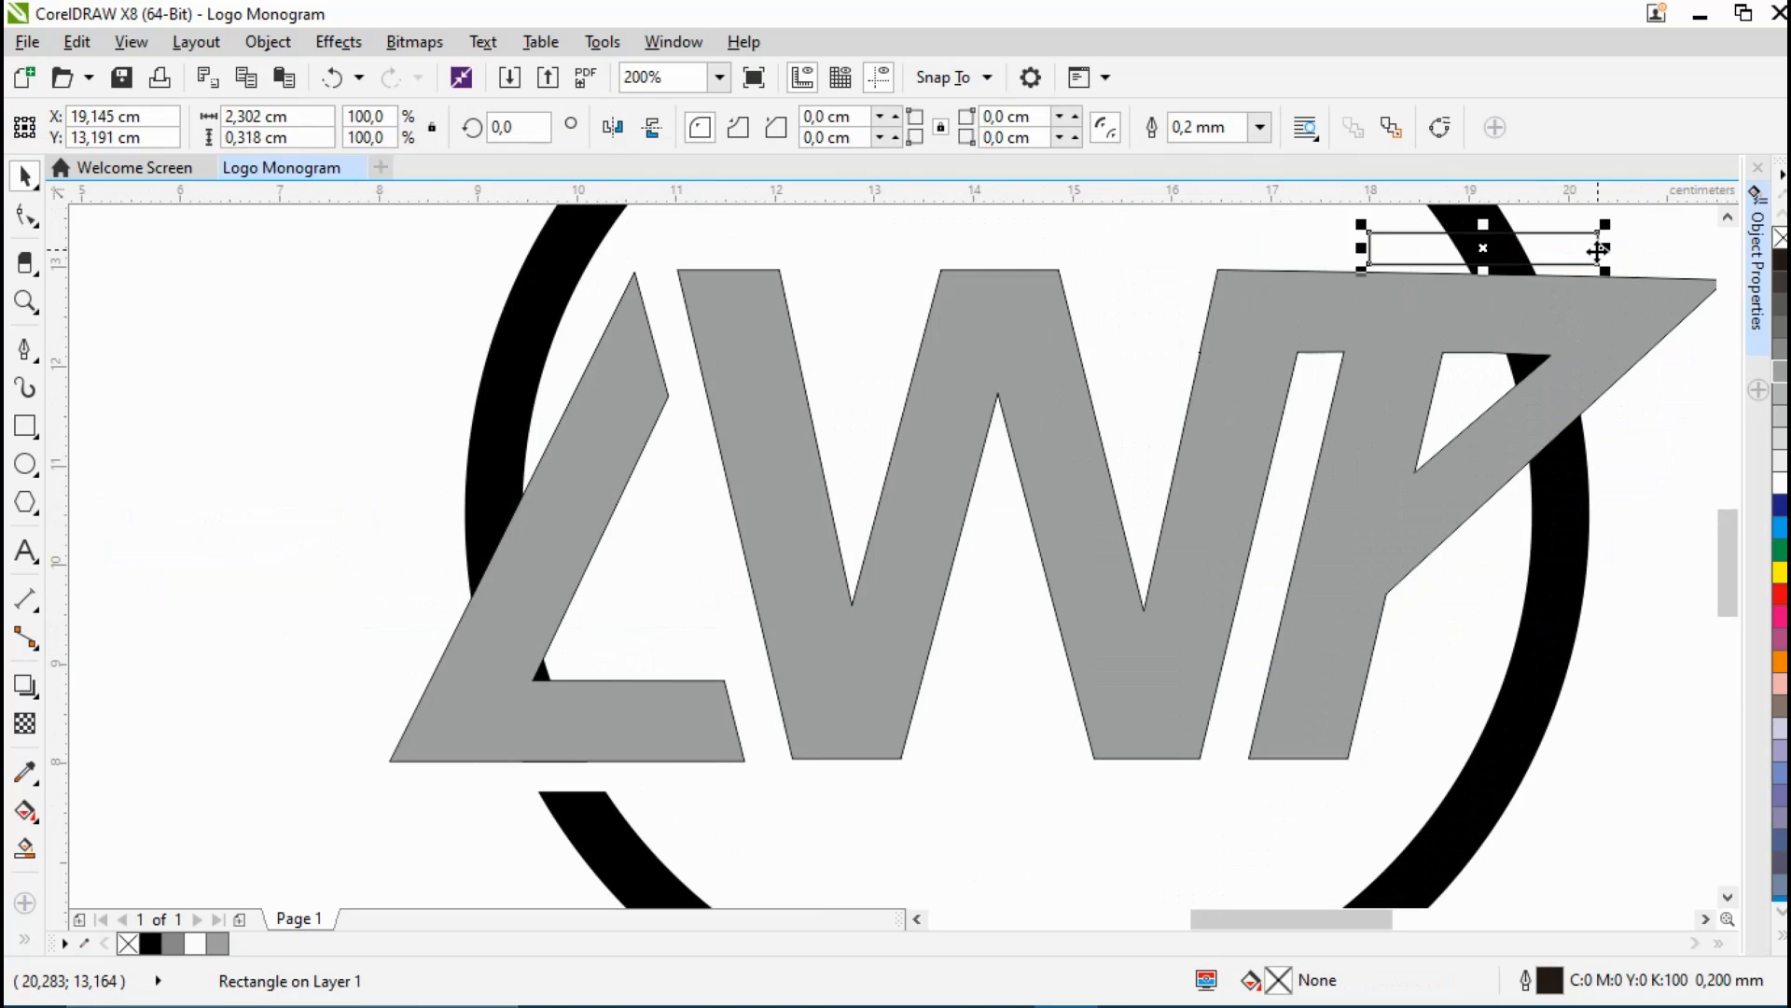
{"action": "left_click_drag", "start_coordinate": [1366, 268], "coordinate": [1364, 301]}
Step: Rotate the rectangle about its left end to about 359.07° so it follows the P's sloping top edge
{"action": "left_click", "coordinate": [1352, 286]}
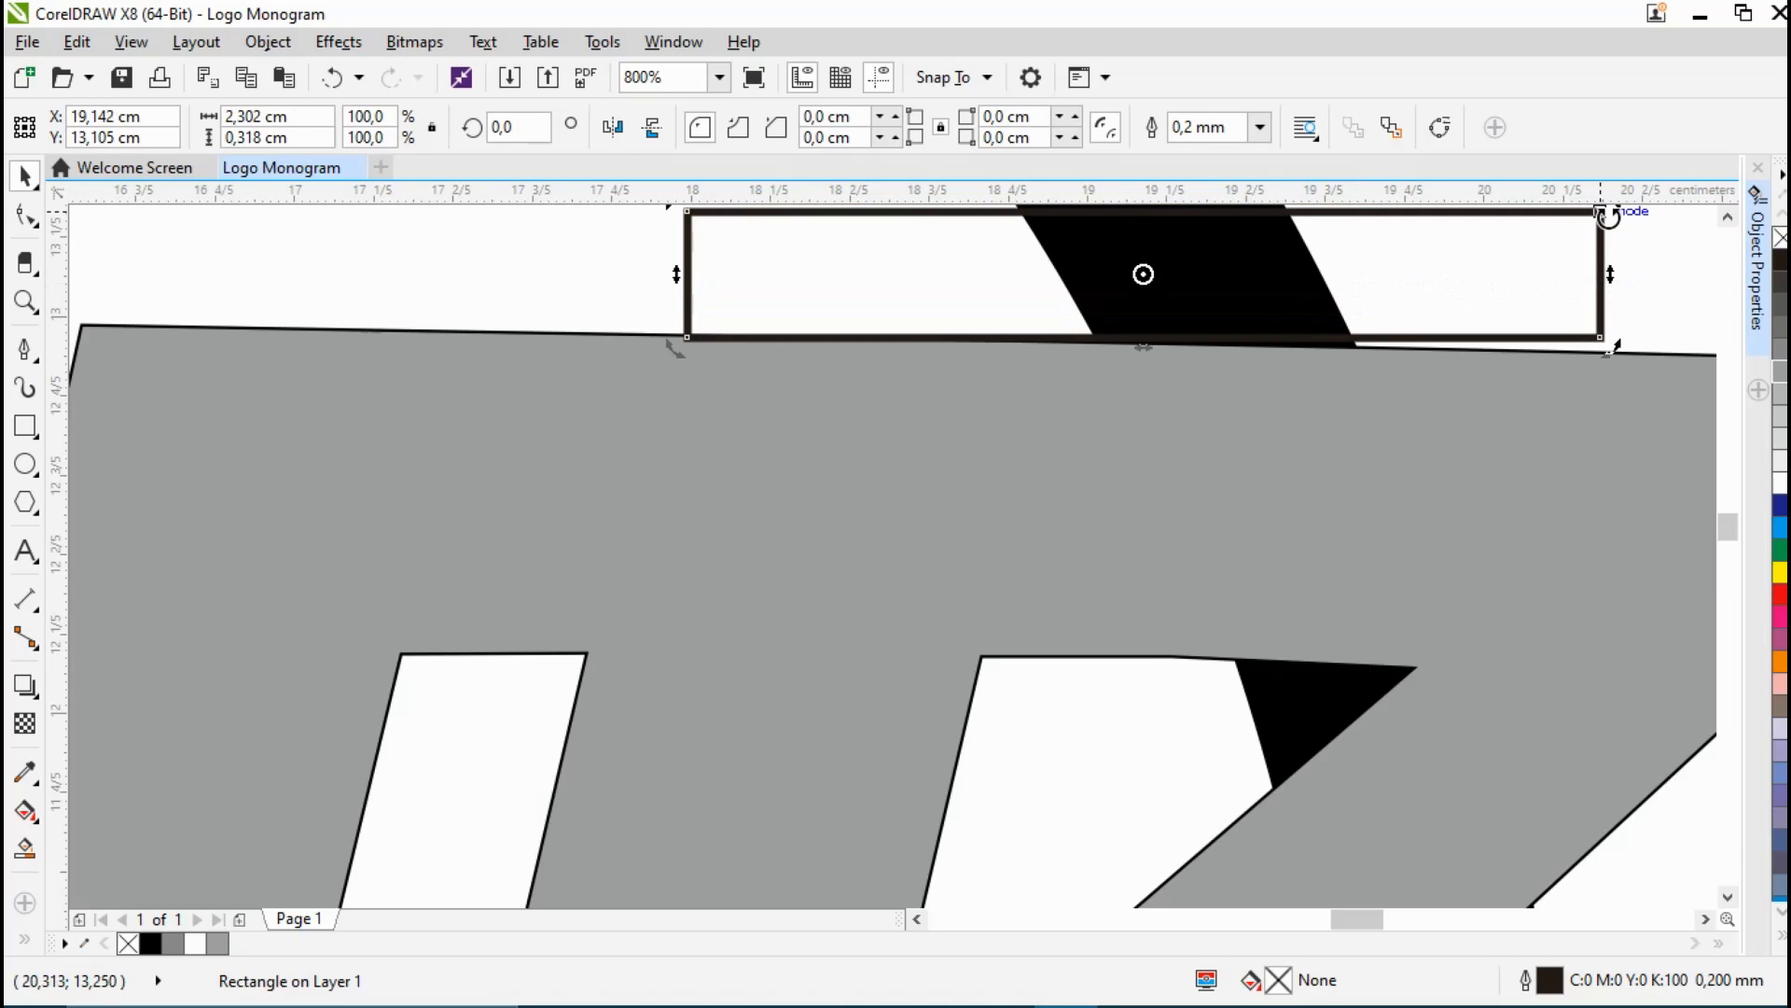
{"action": "left_click_drag", "start_coordinate": [1055, 274], "coordinate": [685, 274]}
{"action": "left_click_drag", "start_coordinate": [1610, 207], "coordinate": [1626, 345]}
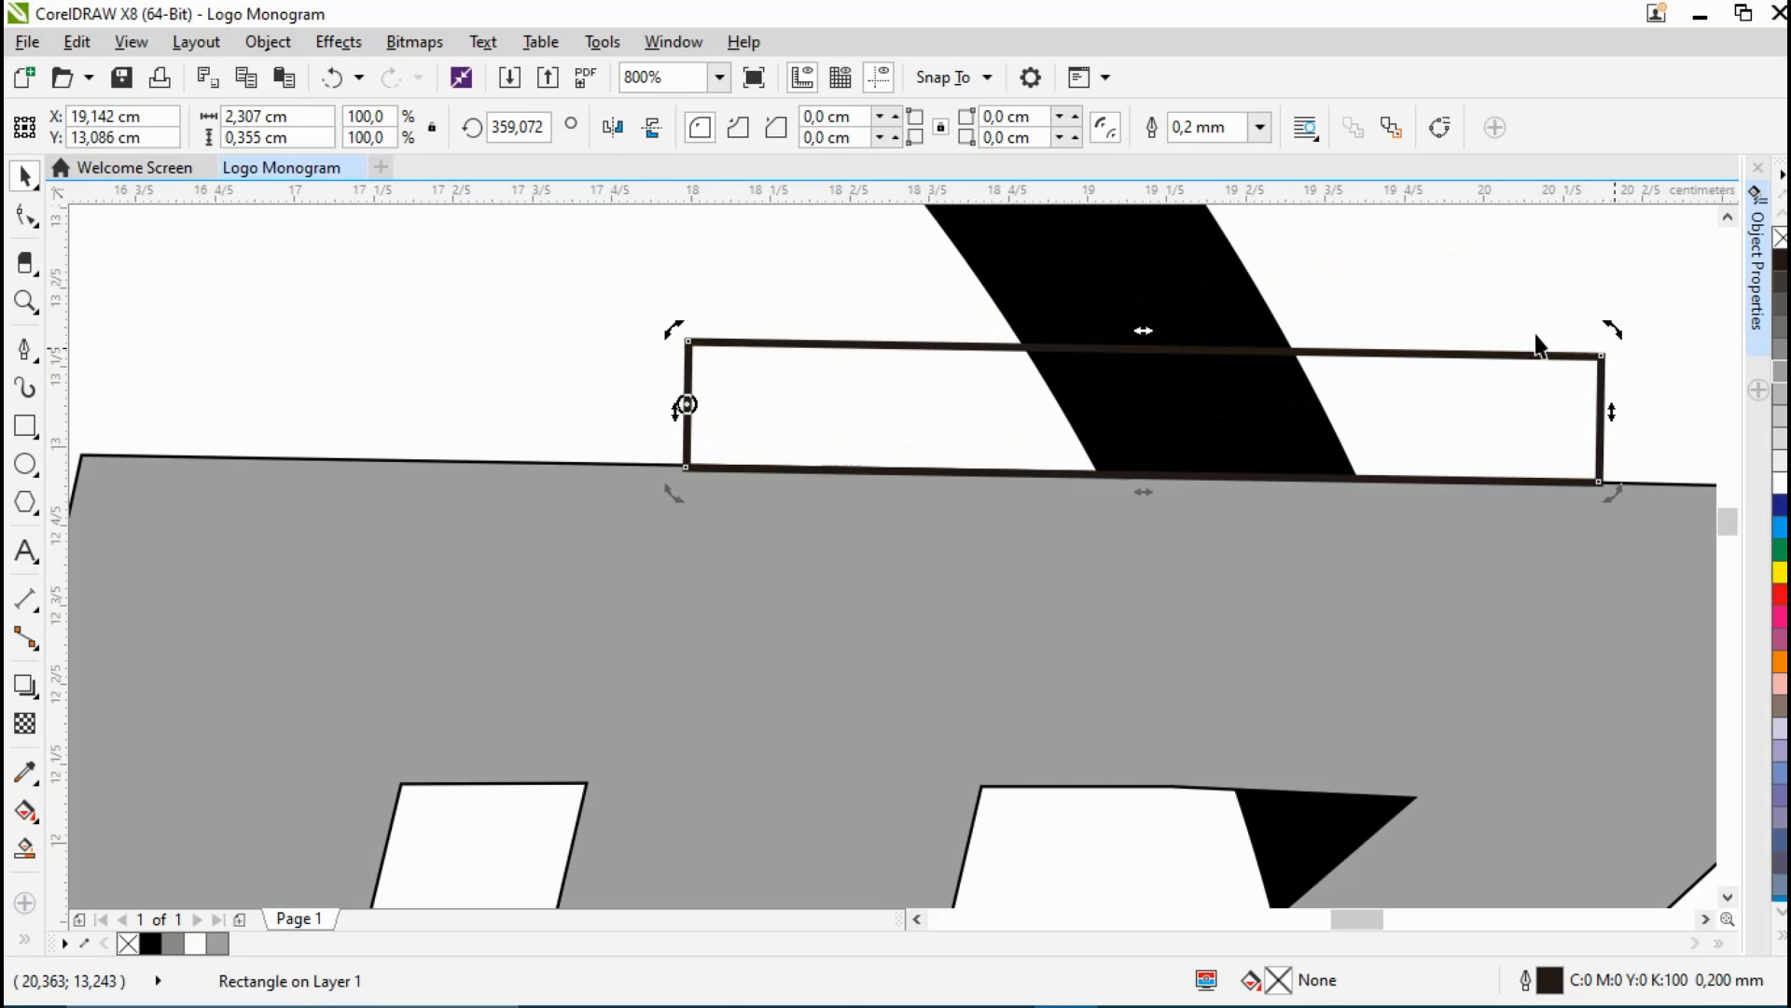
Step: Trim the ring with the tilted rectangle above the P, and move the rectangle down out of the gap
{"action": "left_click", "coordinate": [1157, 235], "text": "shift"}
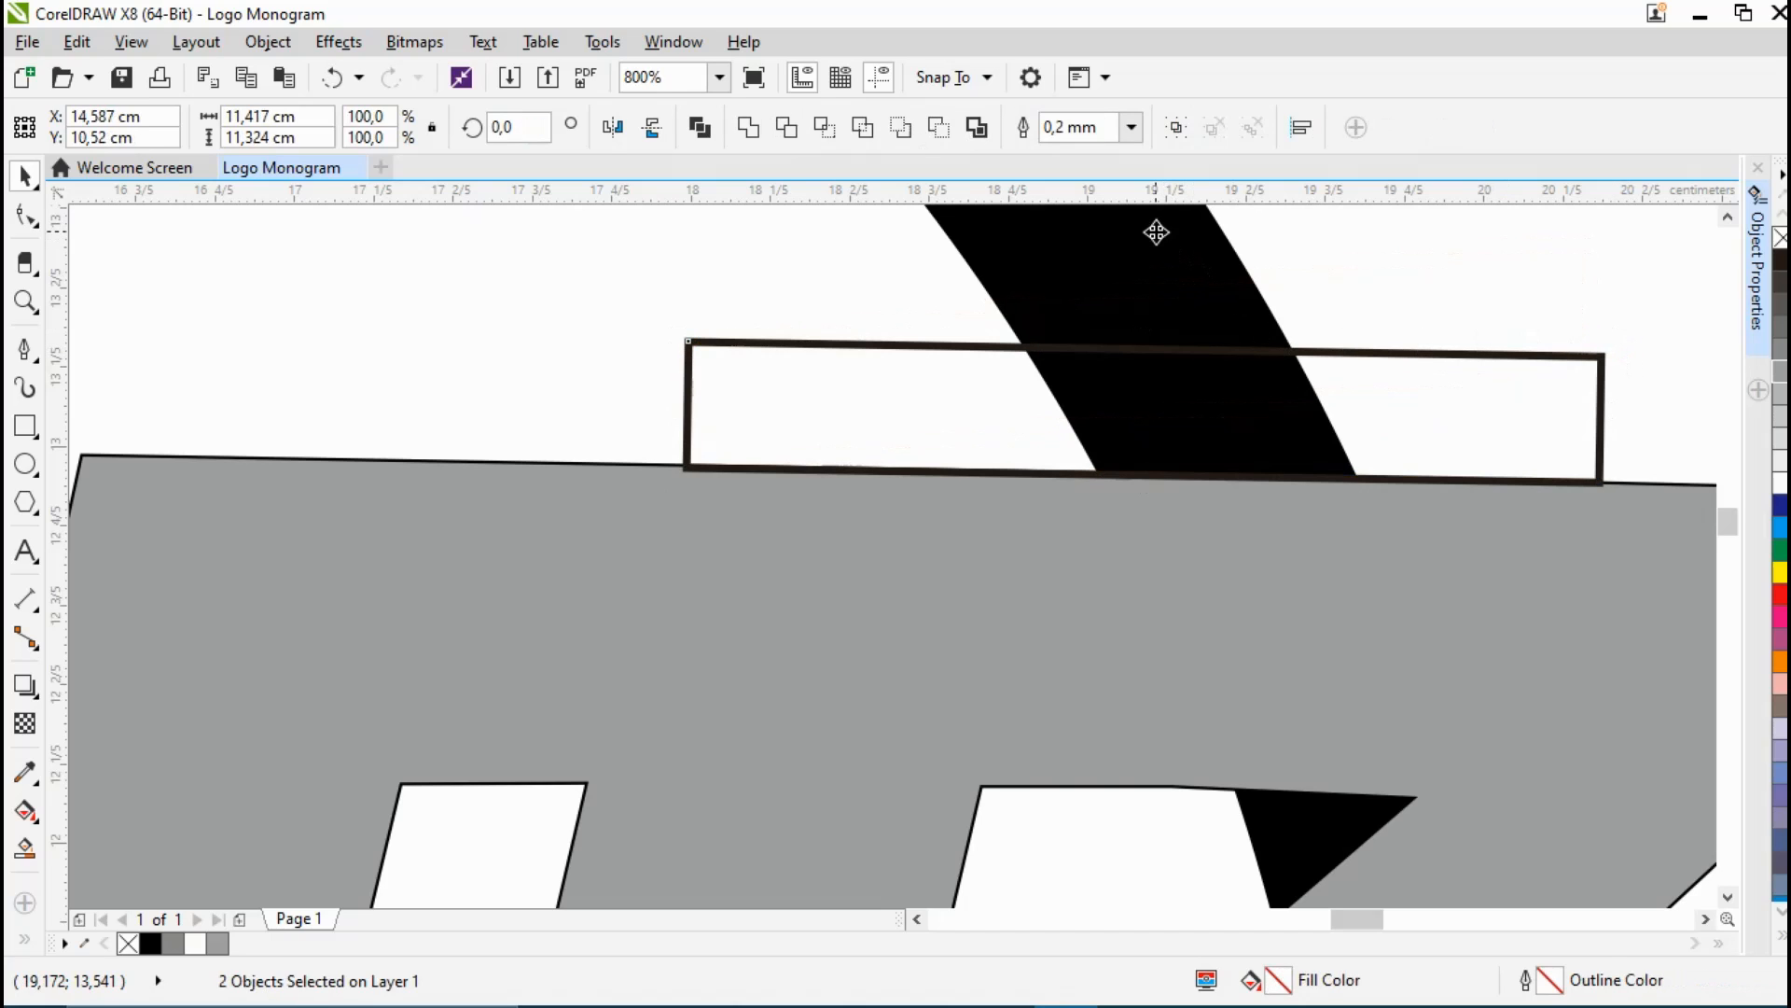
{"action": "left_click", "coordinate": [786, 126]}
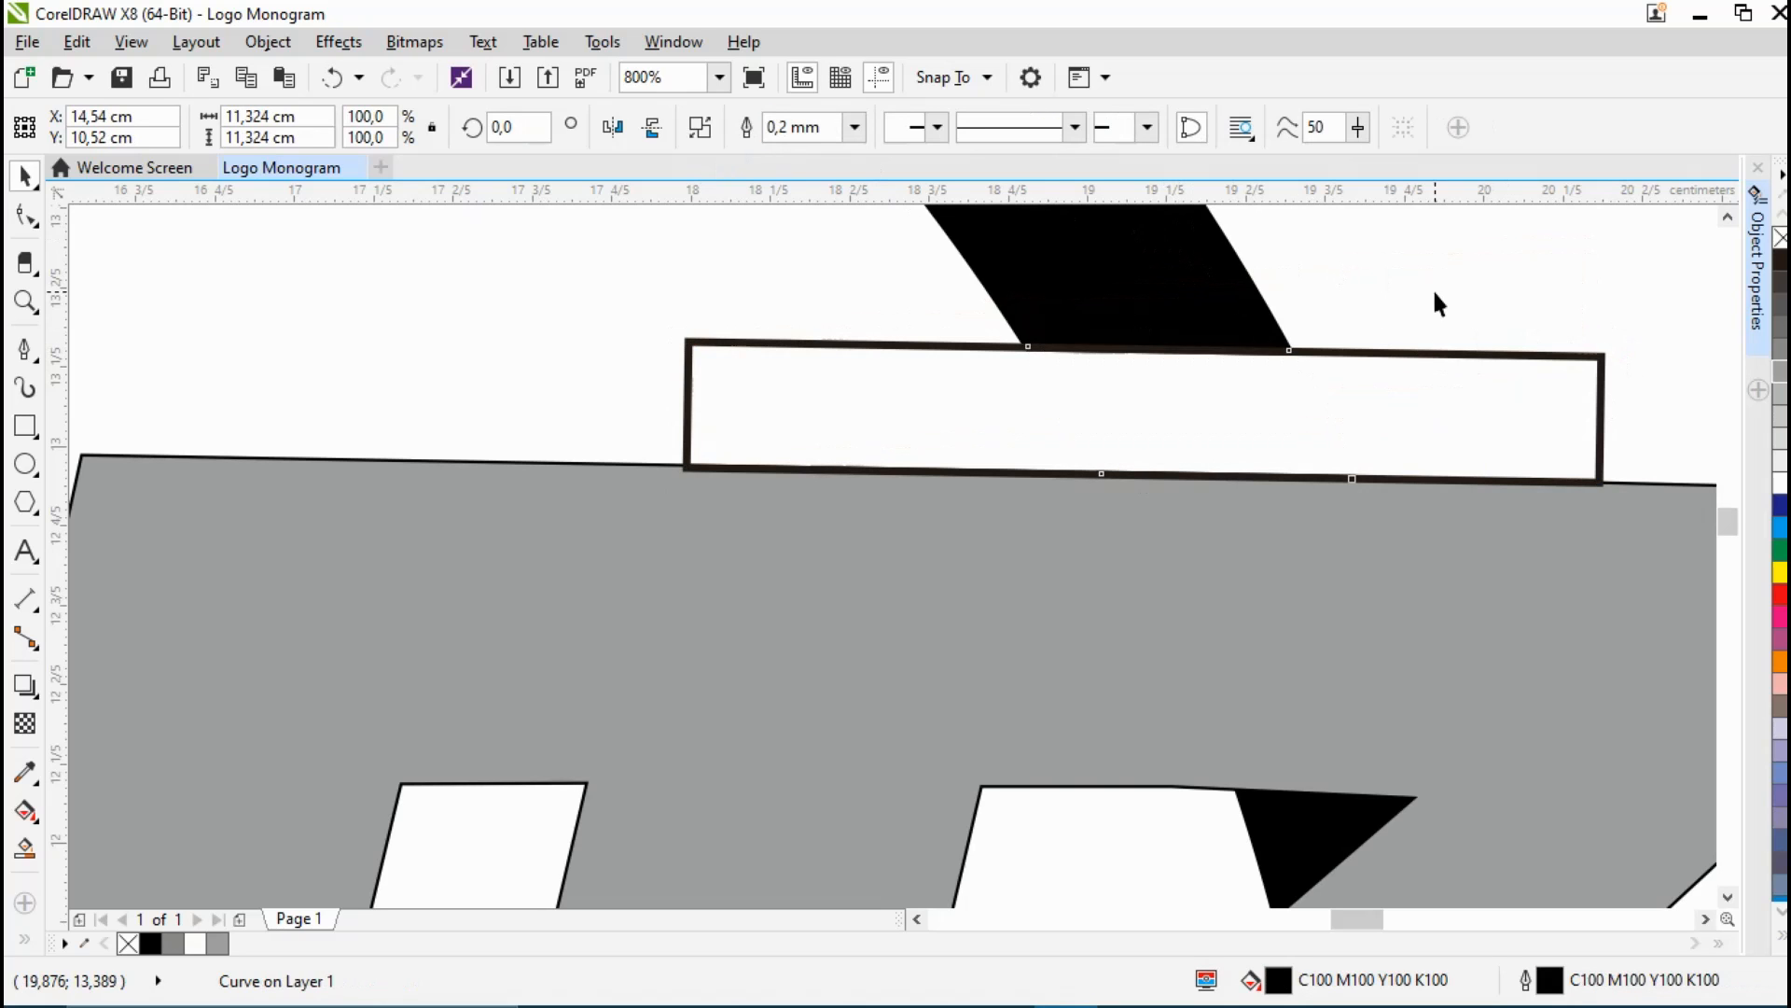
{"action": "left_click", "coordinate": [1312, 416]}
{"action": "left_click_drag", "start_coordinate": [1311, 416], "coordinate": [1172, 608]}
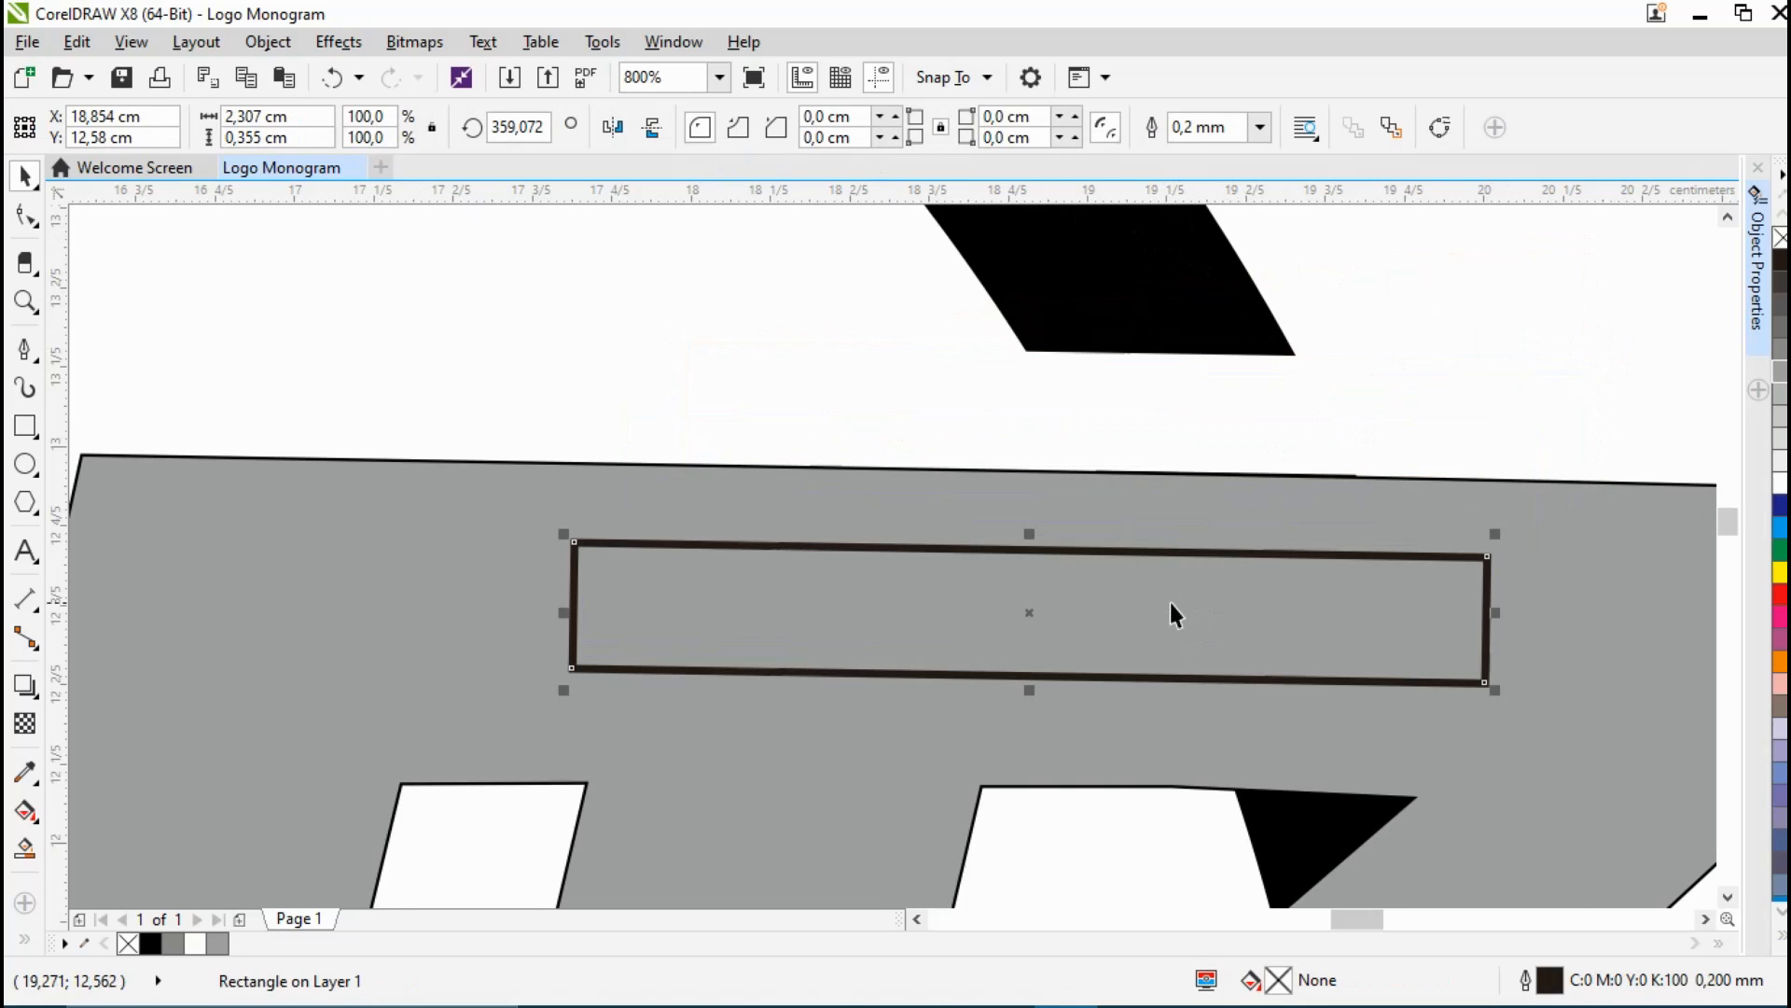
Step: Move the rectangle beside the A's slanted stroke, left of the ring, and rotate it to about 61.69°
{"action": "scroll", "coordinate": [1170, 602], "scroll_direction": "down", "scroll_amount": 3}
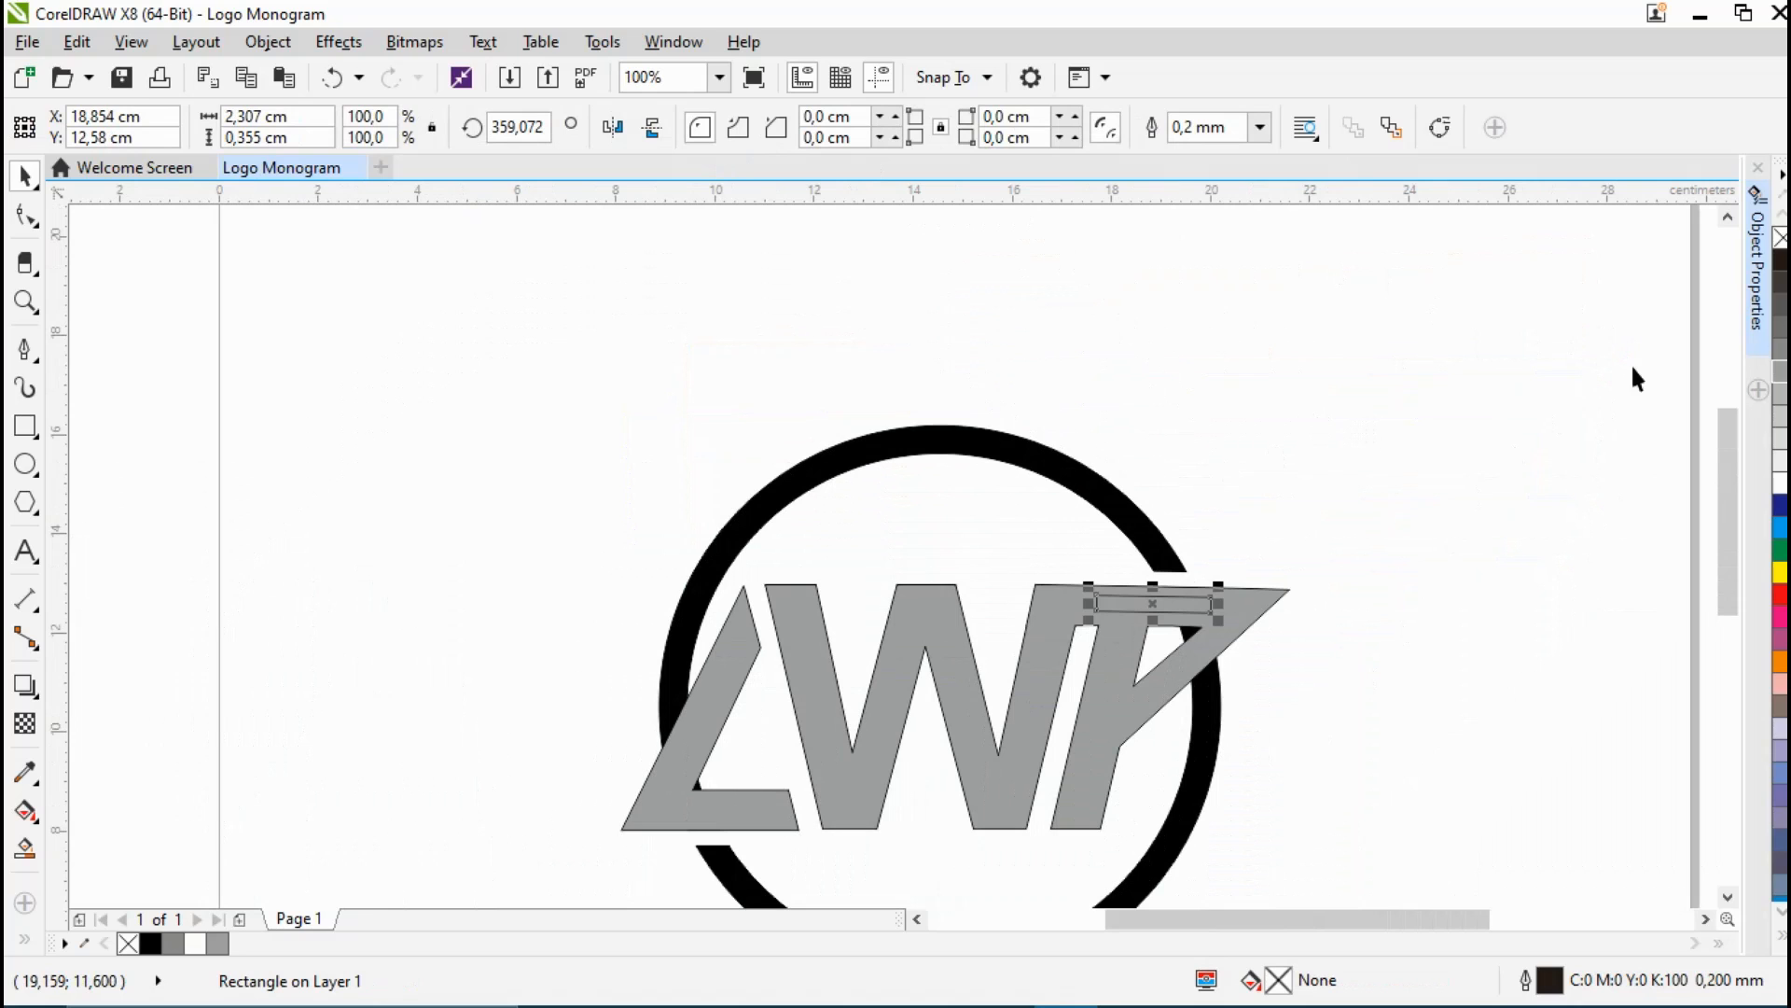
{"action": "mouse_move", "coordinate": [1723, 479]}
{"action": "left_mouse_down"}
{"action": "mouse_move", "coordinate": [1731, 572]}
{"action": "mouse_move", "coordinate": [1726, 513]}
{"action": "left_mouse_up"}
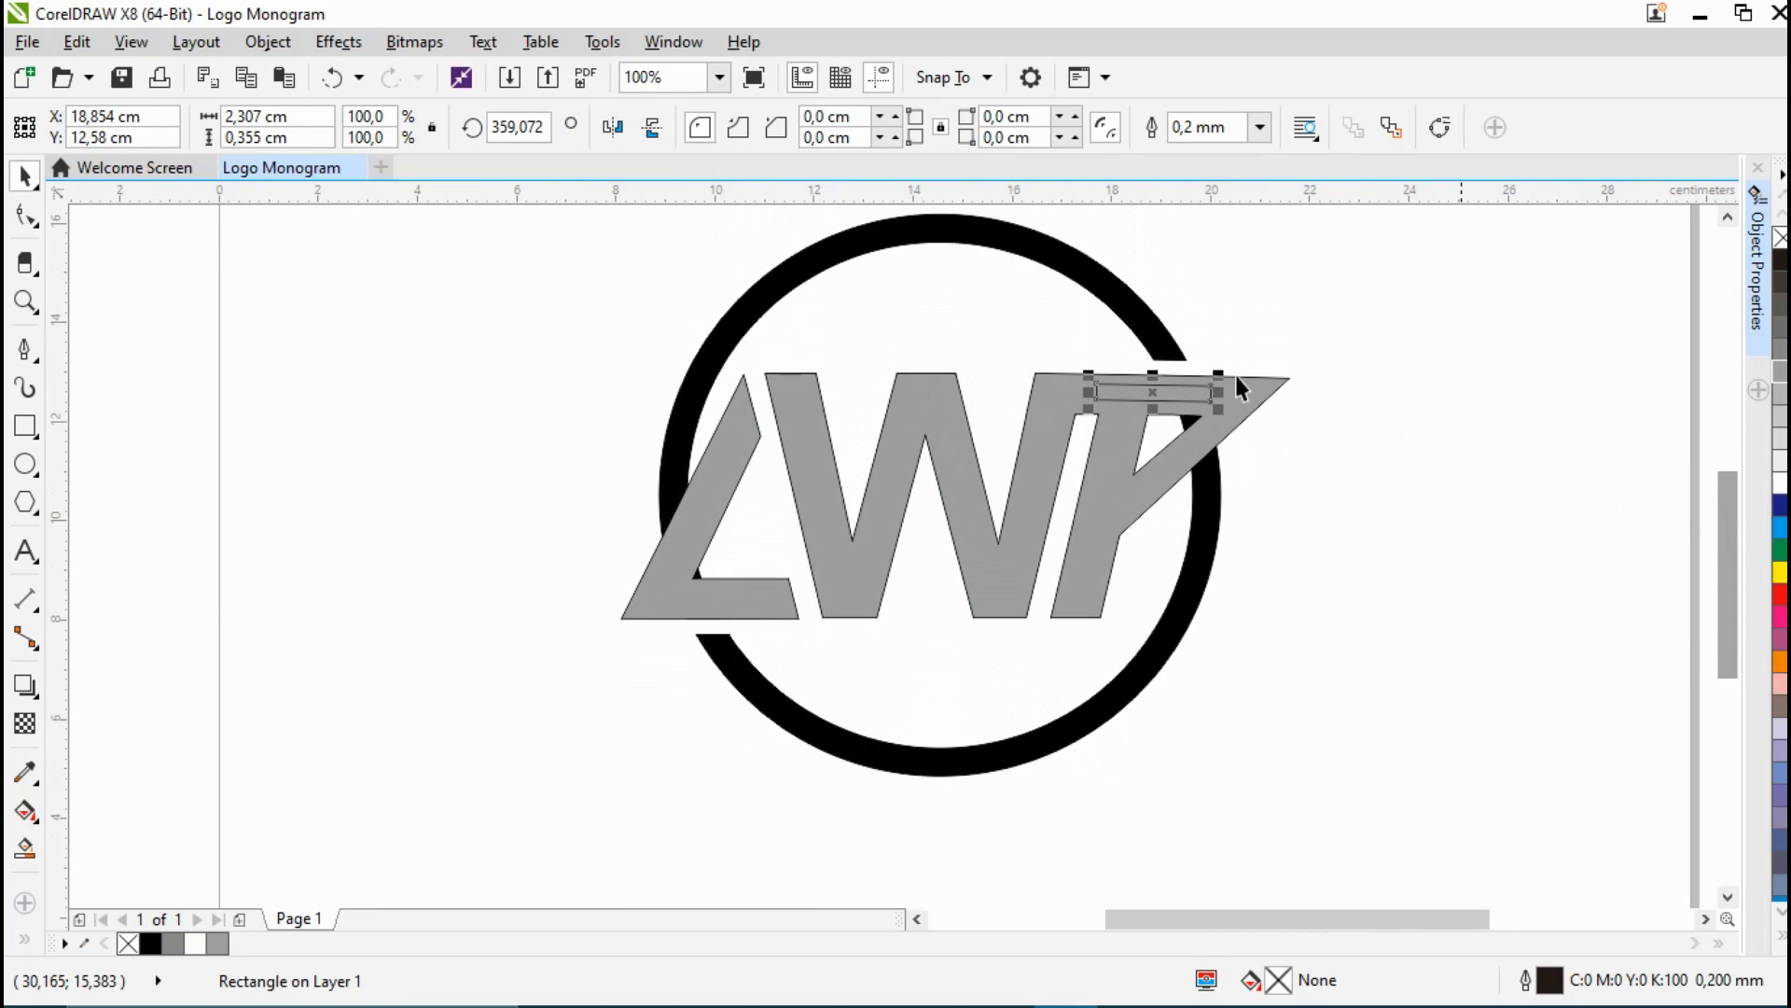
{"action": "left_click_drag", "start_coordinate": [1153, 390], "coordinate": [660, 495]}
{"action": "scroll", "coordinate": [661, 496], "scroll_direction": "up", "scroll_amount": 3}
{"action": "left_click", "coordinate": [660, 496]}
{"action": "left_click_drag", "start_coordinate": [910, 541], "coordinate": [644, 265]}
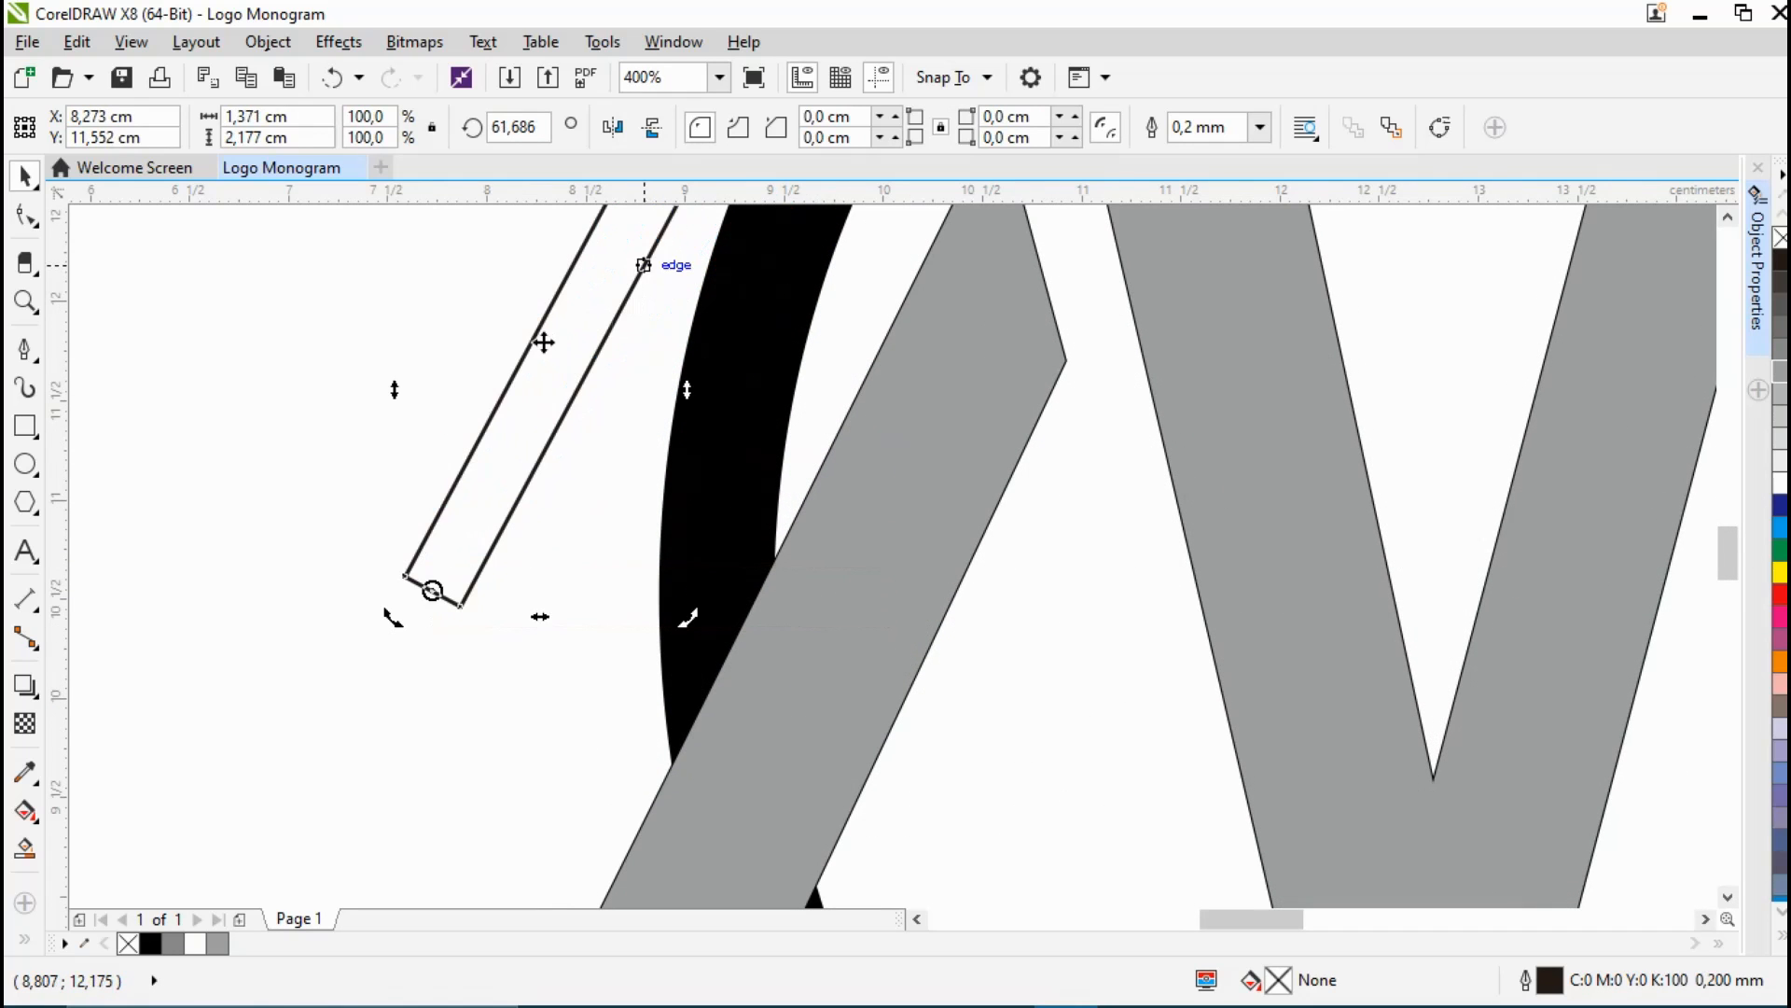
Step: Place the slanted rectangle across the ring along the A's outer edge and rotate it about its upper end to about 63.13°
{"action": "left_click_drag", "start_coordinate": [544, 343], "coordinate": [712, 579]}
{"action": "left_click", "coordinate": [673, 681]}
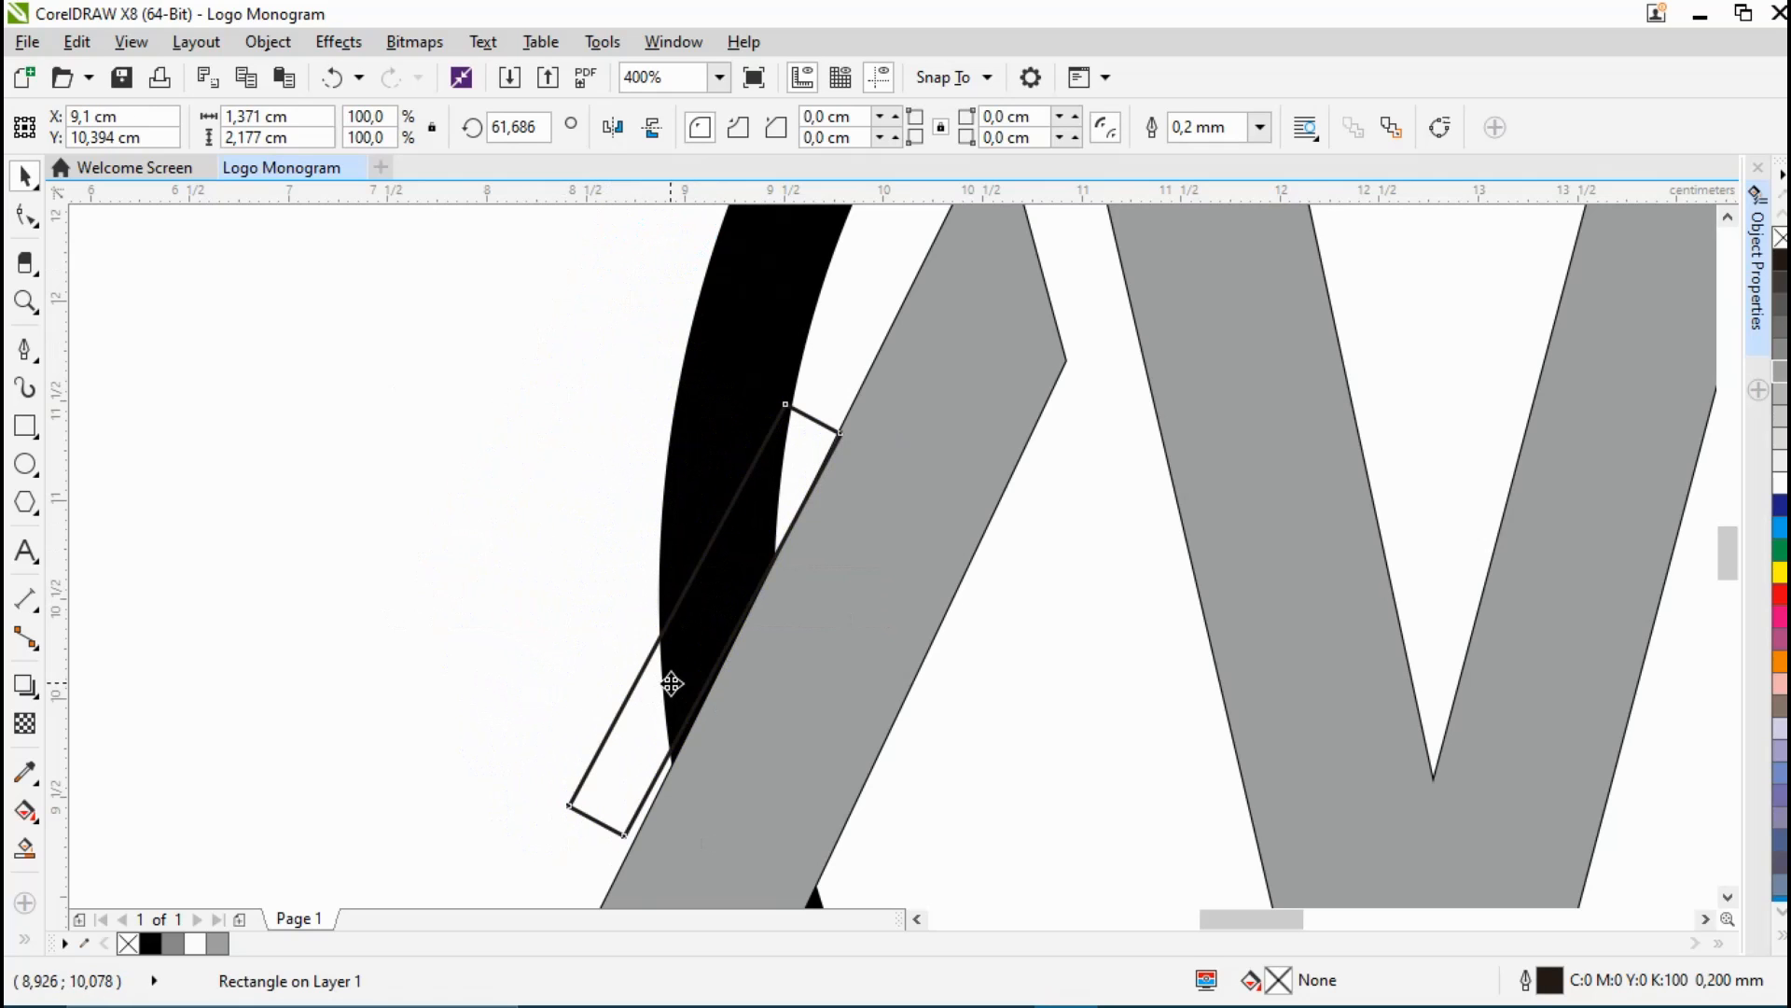
{"action": "mouse_move", "coordinate": [597, 821]}
{"action": "left_mouse_down"}
{"action": "mouse_move", "coordinate": [820, 420]}
{"action": "mouse_move", "coordinate": [799, 407]}
{"action": "mouse_move", "coordinate": [811, 417]}
{"action": "left_mouse_up"}
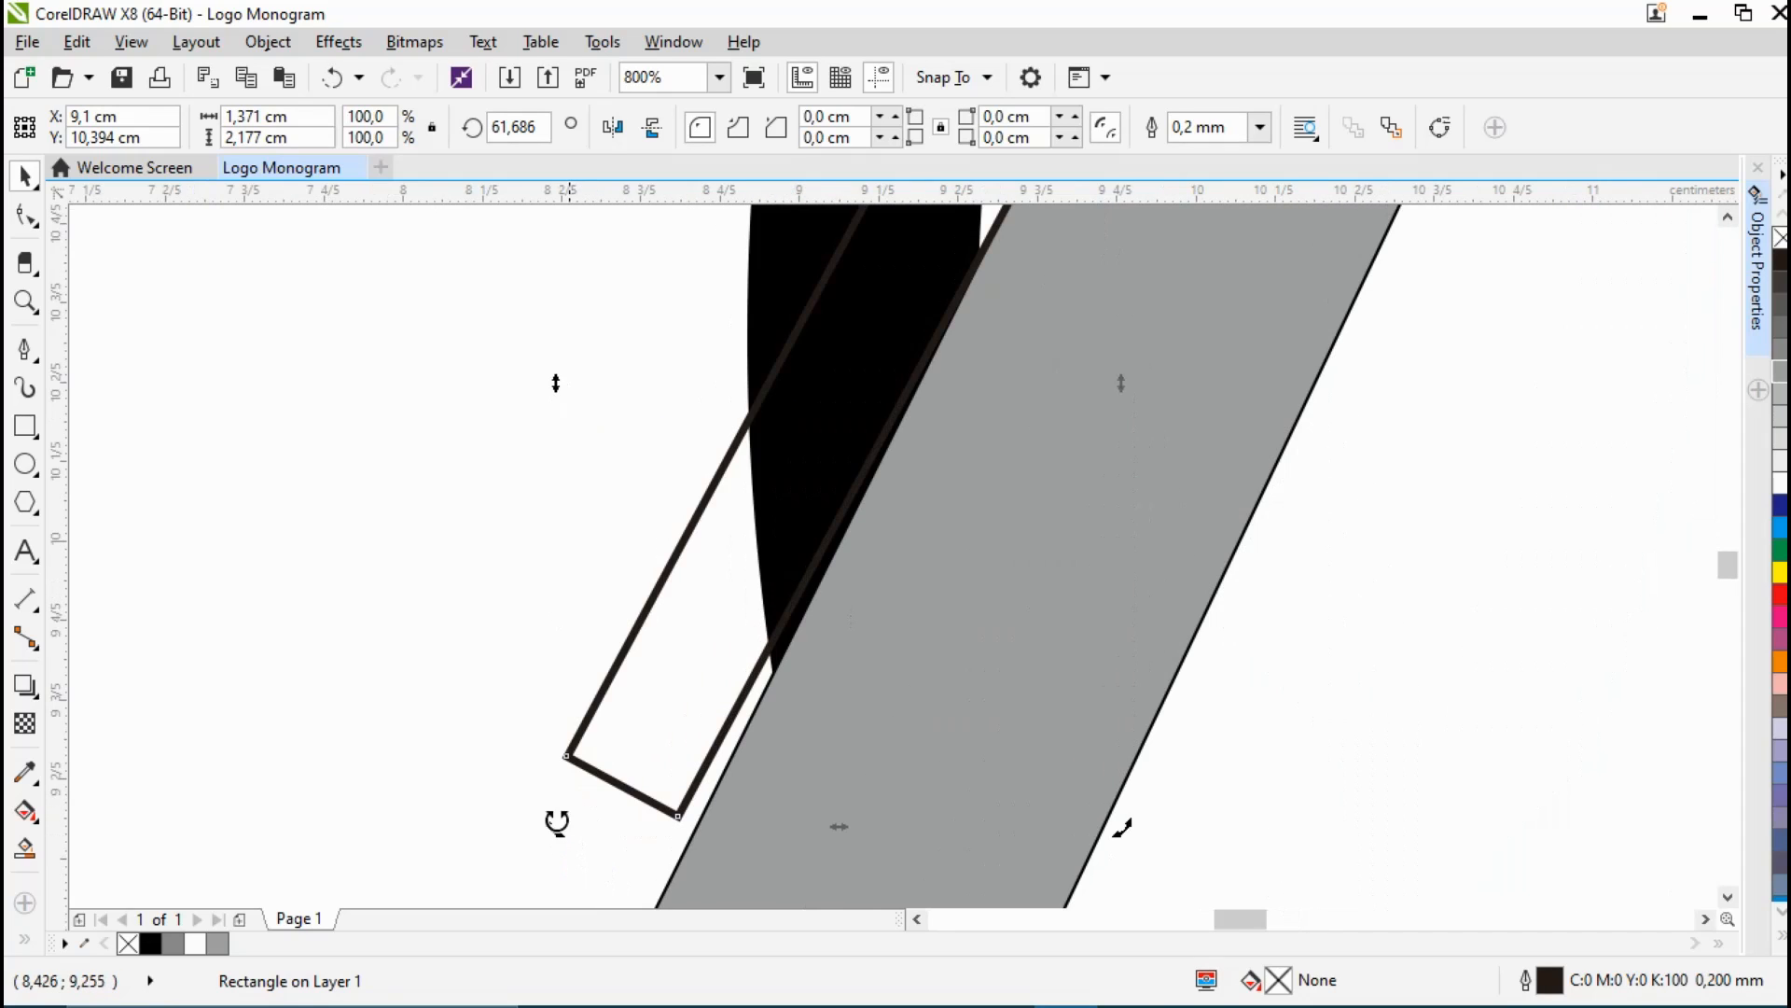
{"action": "left_click_drag", "start_coordinate": [557, 826], "coordinate": [578, 864]}
Step: Try rotating the slanted rectangle to about 59.32° about its upper end, and undo the rotation
{"action": "scroll", "coordinate": [680, 631], "scroll_direction": "down", "scroll_amount": 1}
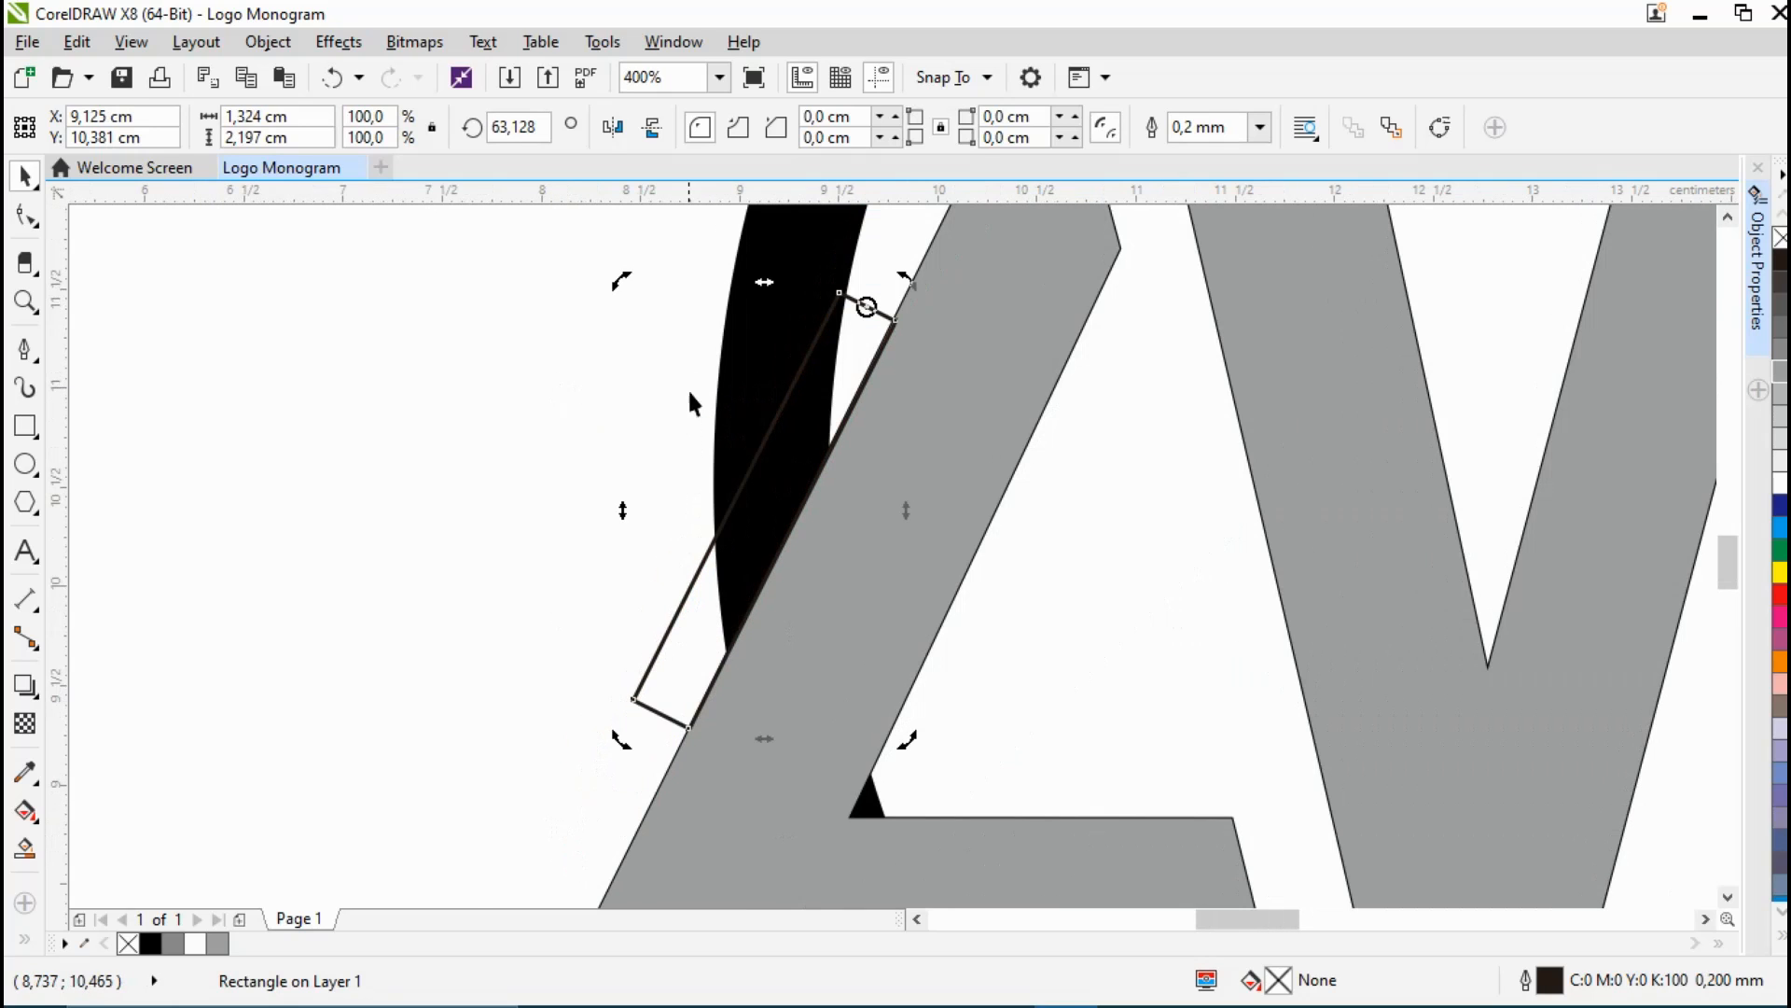
{"action": "scroll", "coordinate": [891, 316], "scroll_direction": "up", "scroll_amount": 1}
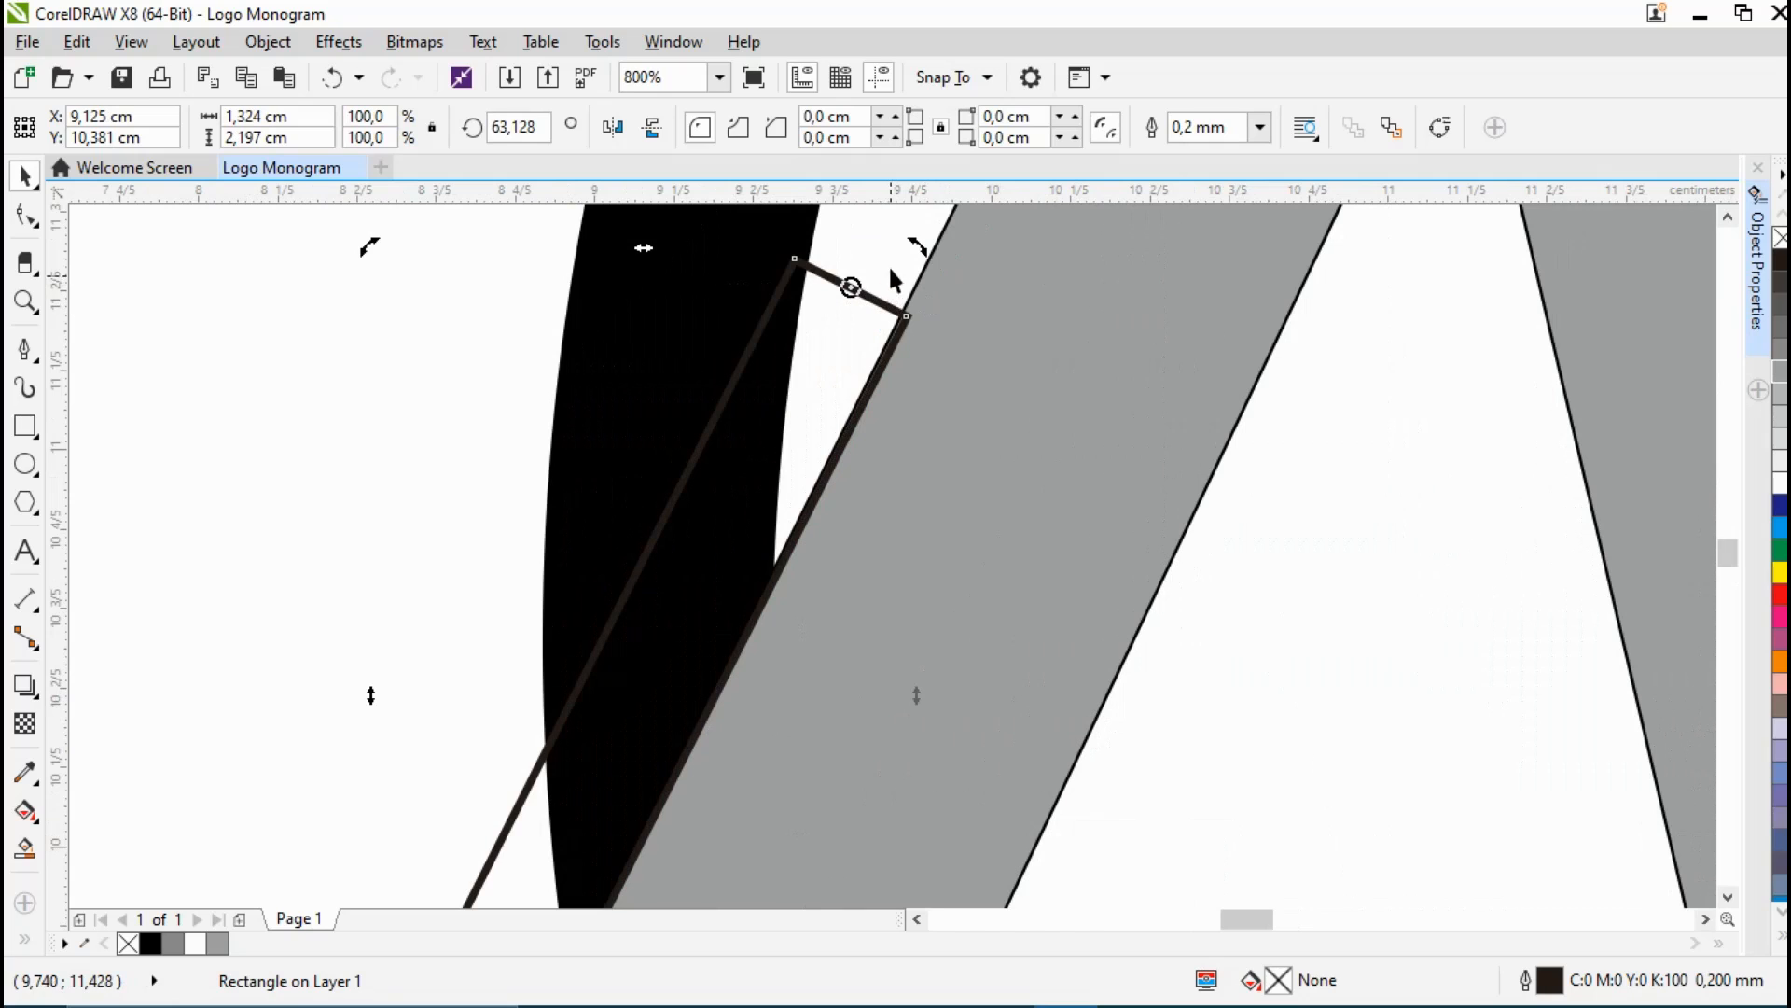
{"action": "left_click_drag", "start_coordinate": [917, 244], "coordinate": [917, 256]}
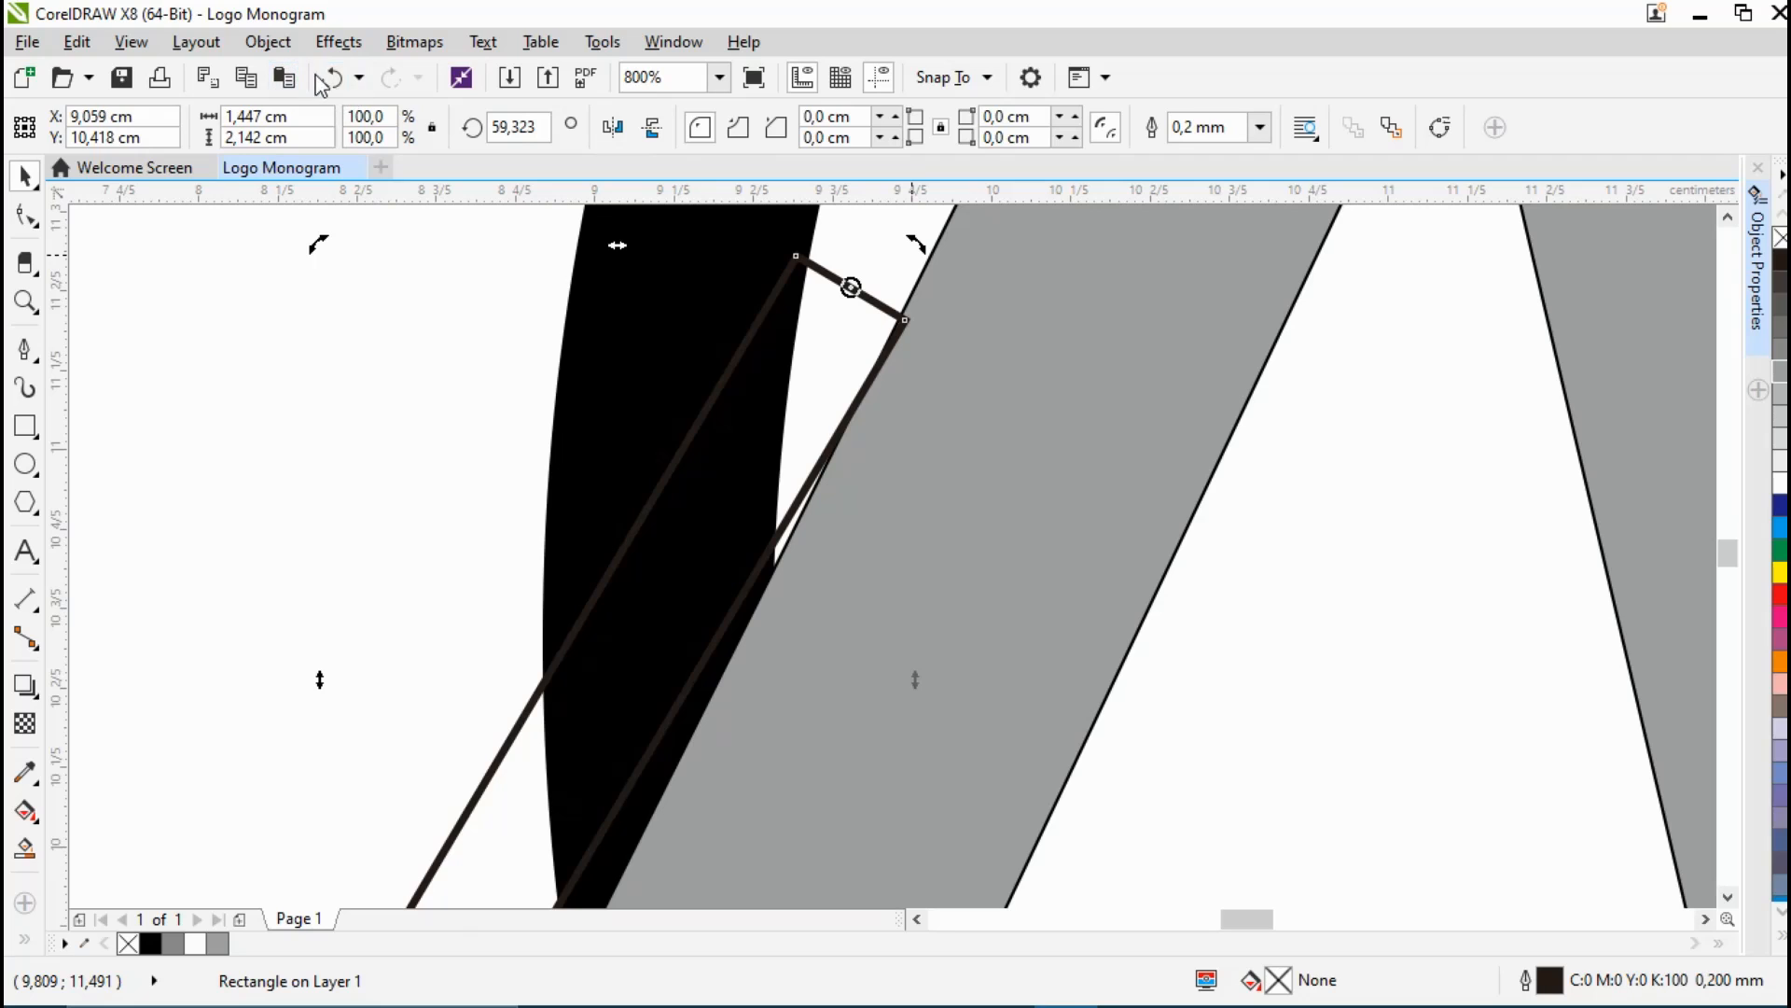
{"action": "left_click", "coordinate": [333, 89]}
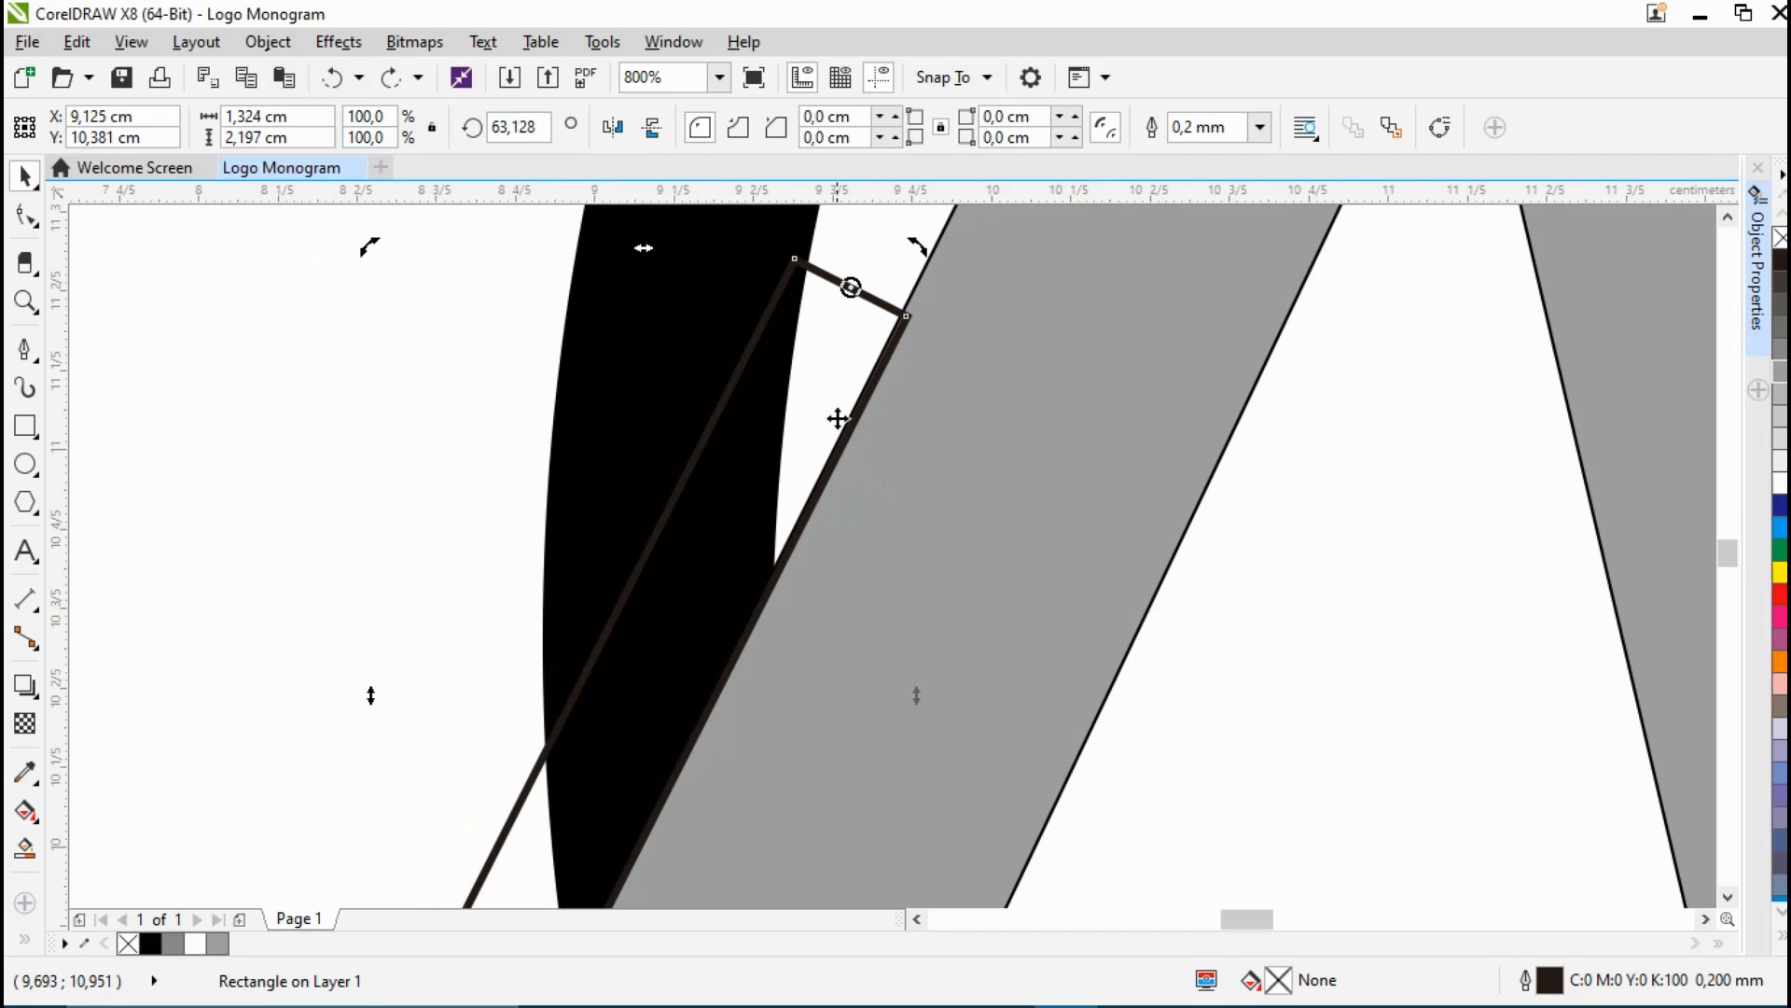
Step: Try trimming the ring with the slanted rectangle and moving the rectangle aside, and undo both the move and the trim
{"action": "scroll", "coordinate": [838, 419], "scroll_direction": "down", "scroll_amount": 2}
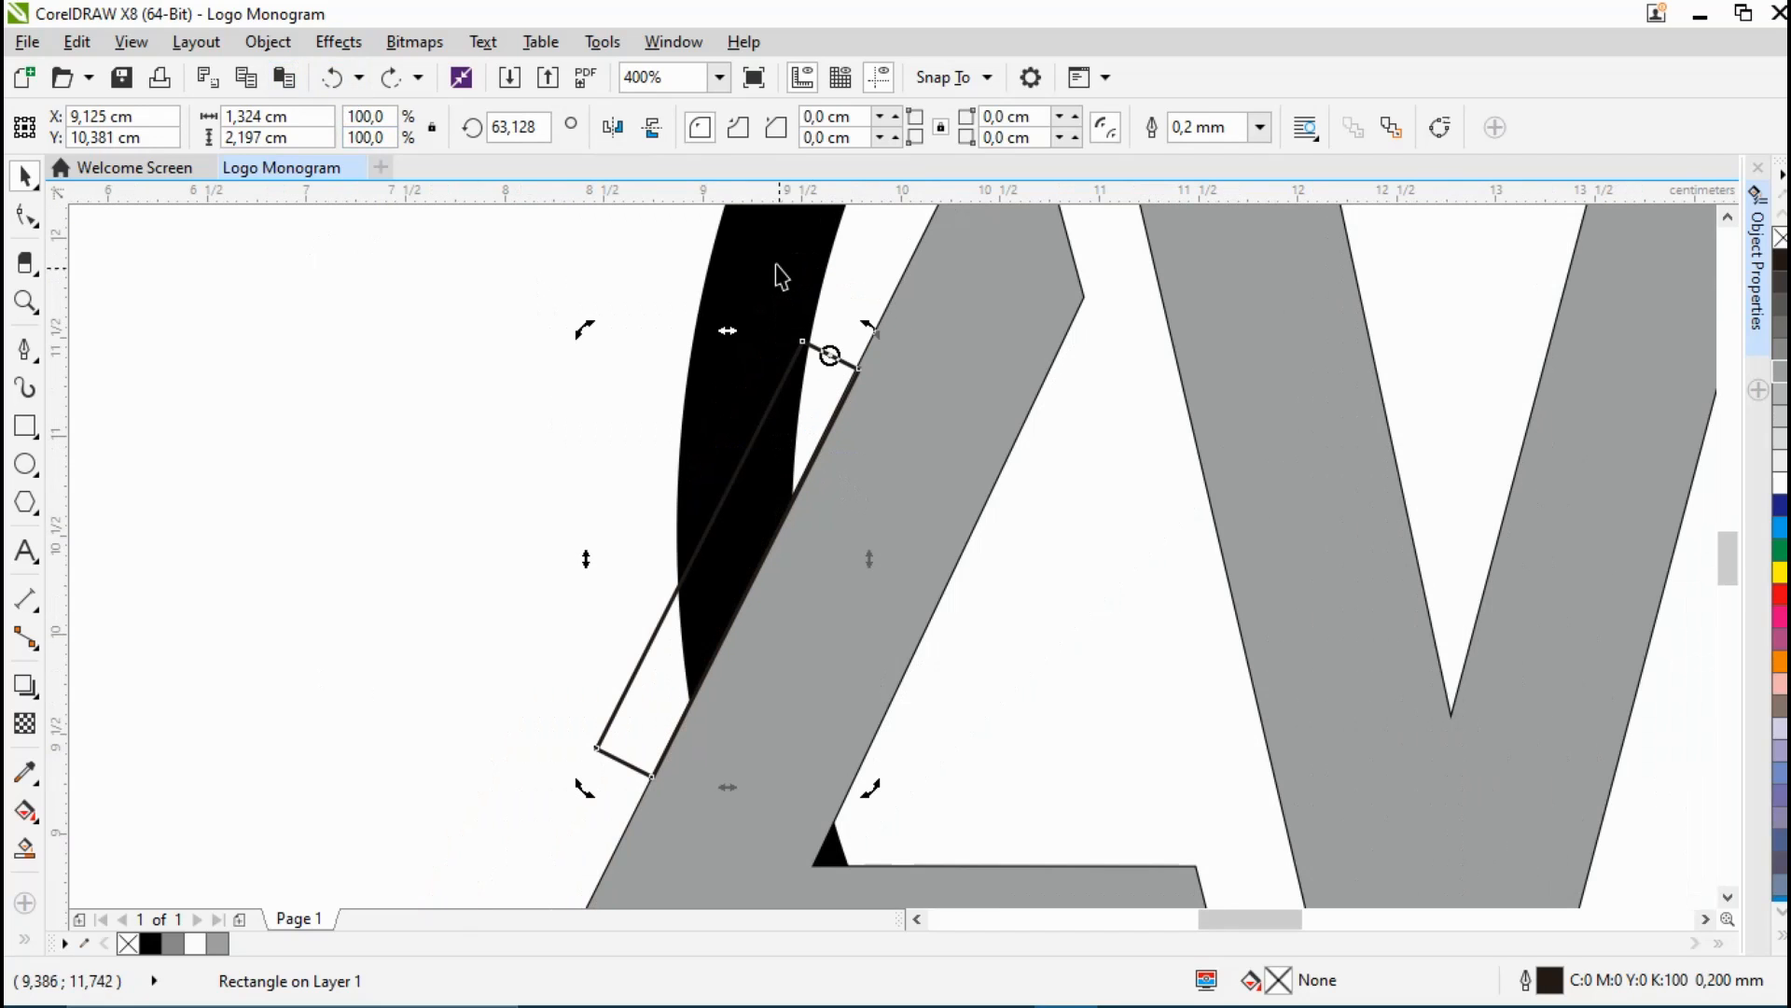
{"action": "left_click", "coordinate": [780, 272], "text": "shift"}
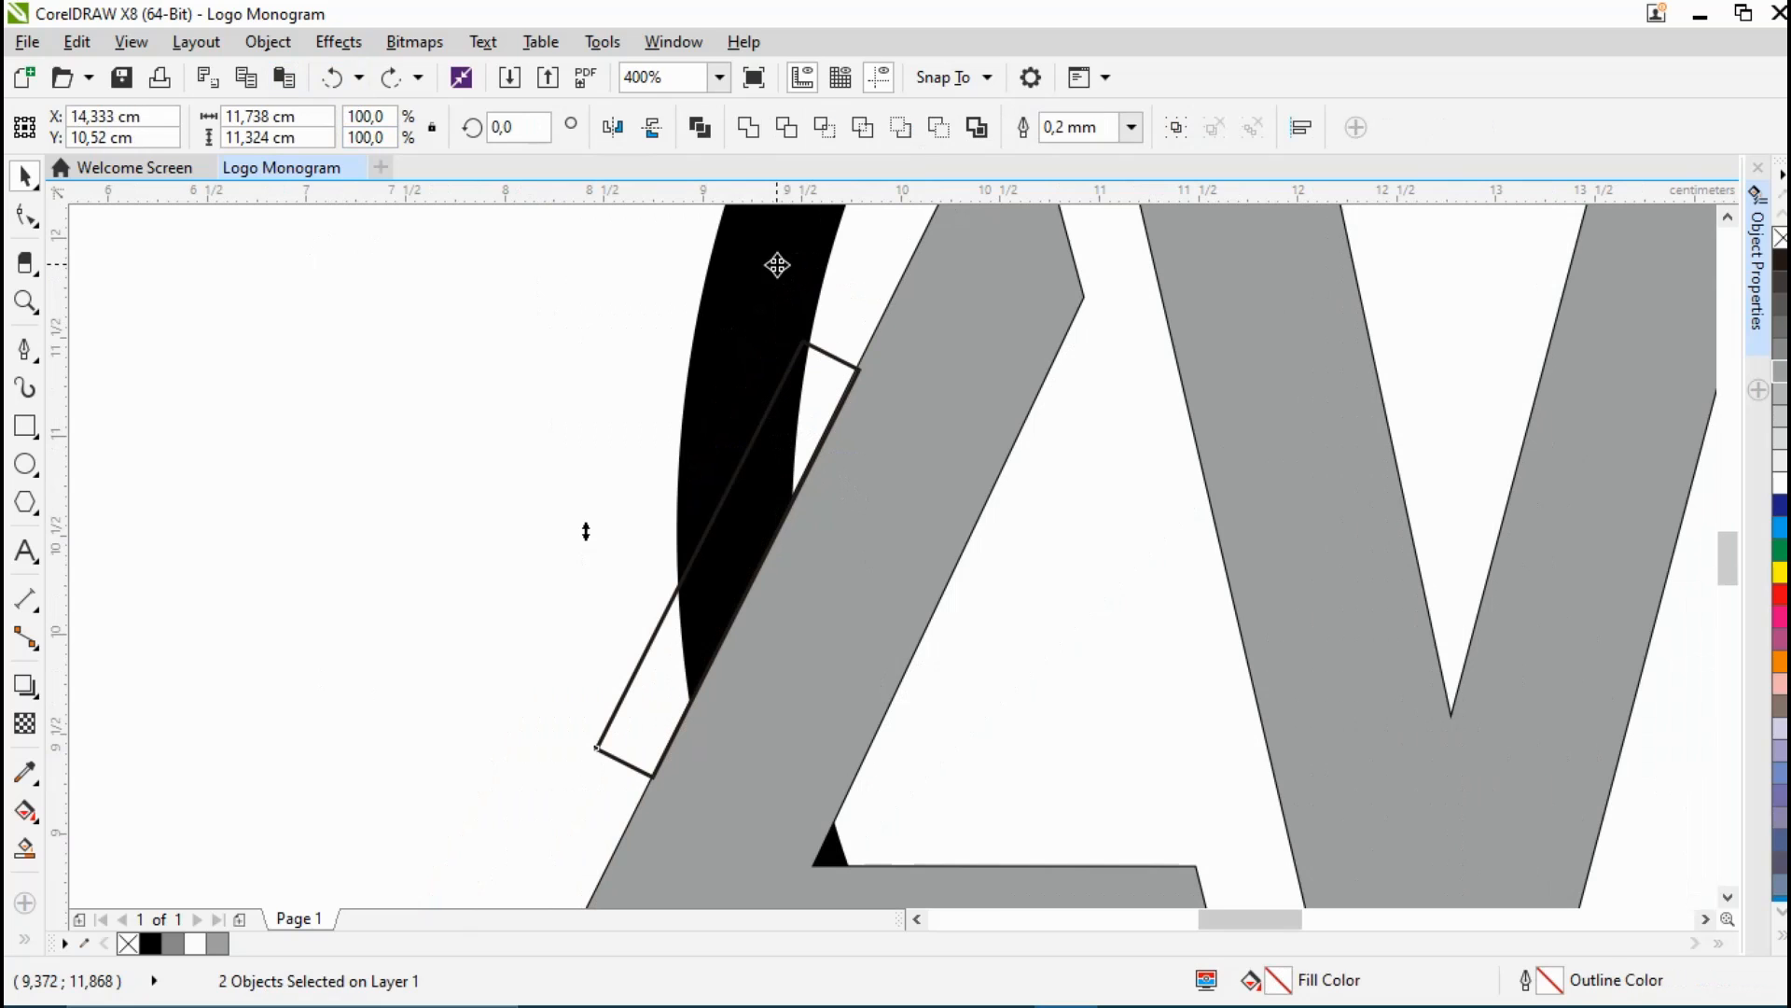
{"action": "left_click", "coordinate": [786, 129]}
{"action": "left_click", "coordinate": [775, 486]}
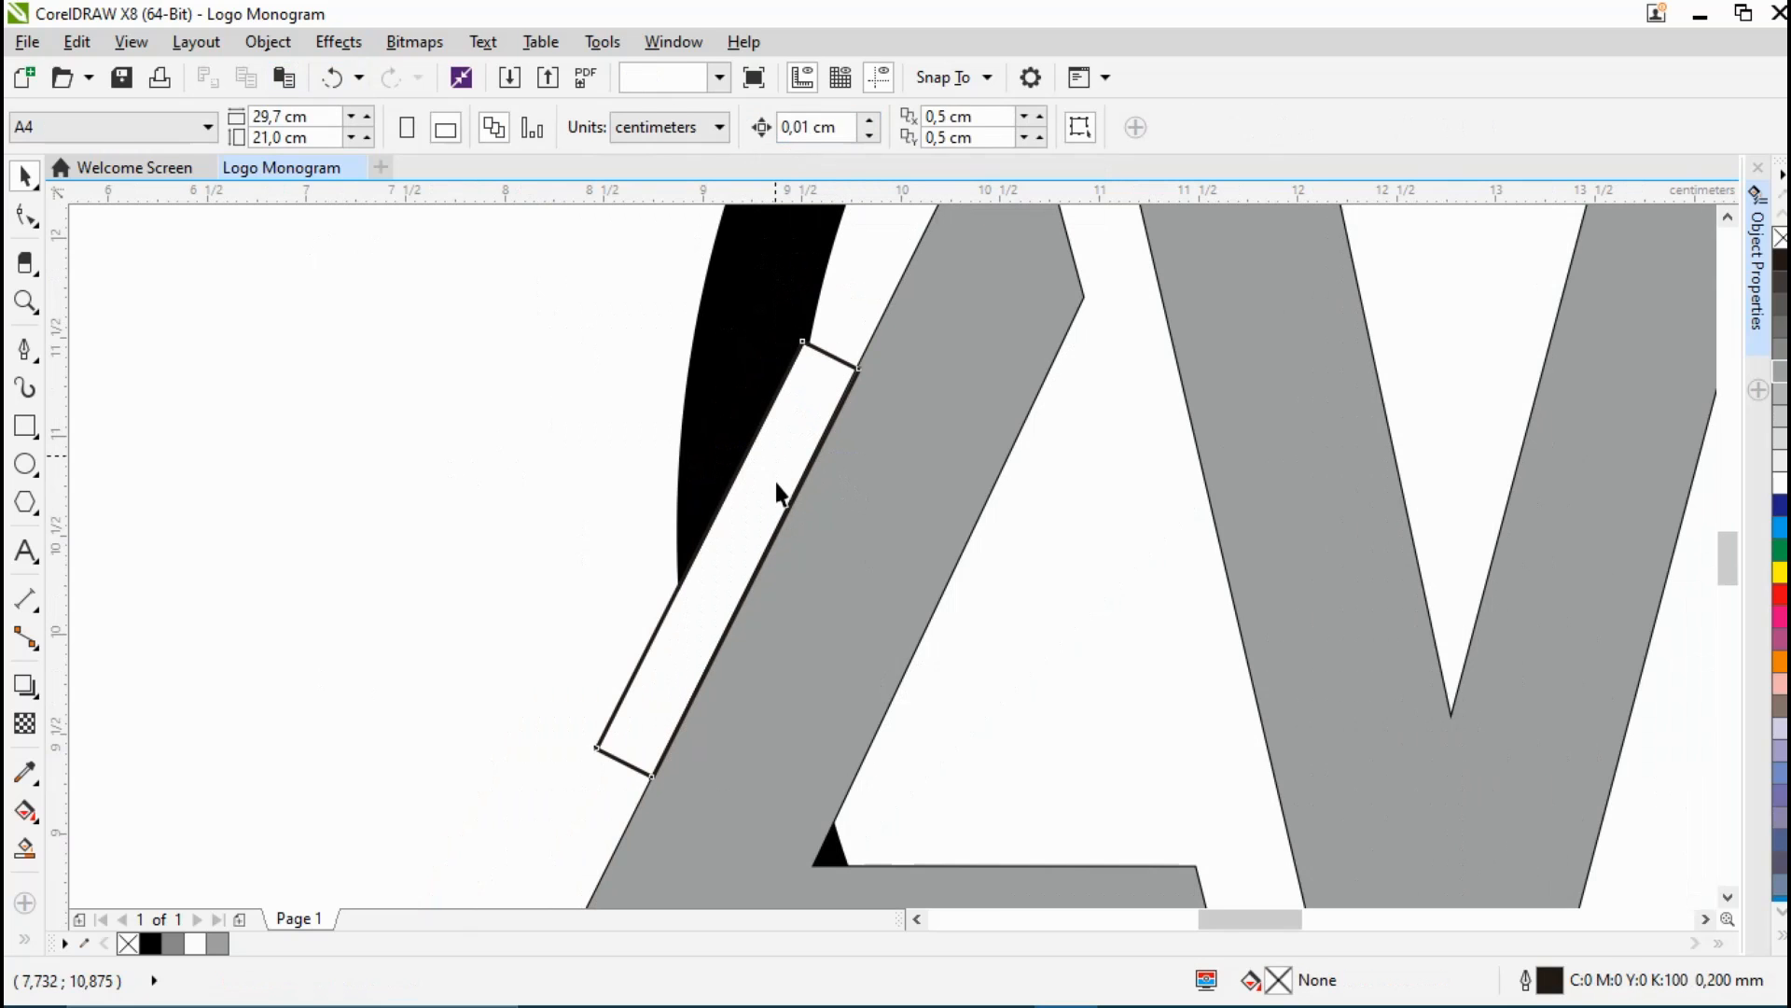
{"action": "left_click_drag", "start_coordinate": [777, 485], "coordinate": [423, 496]}
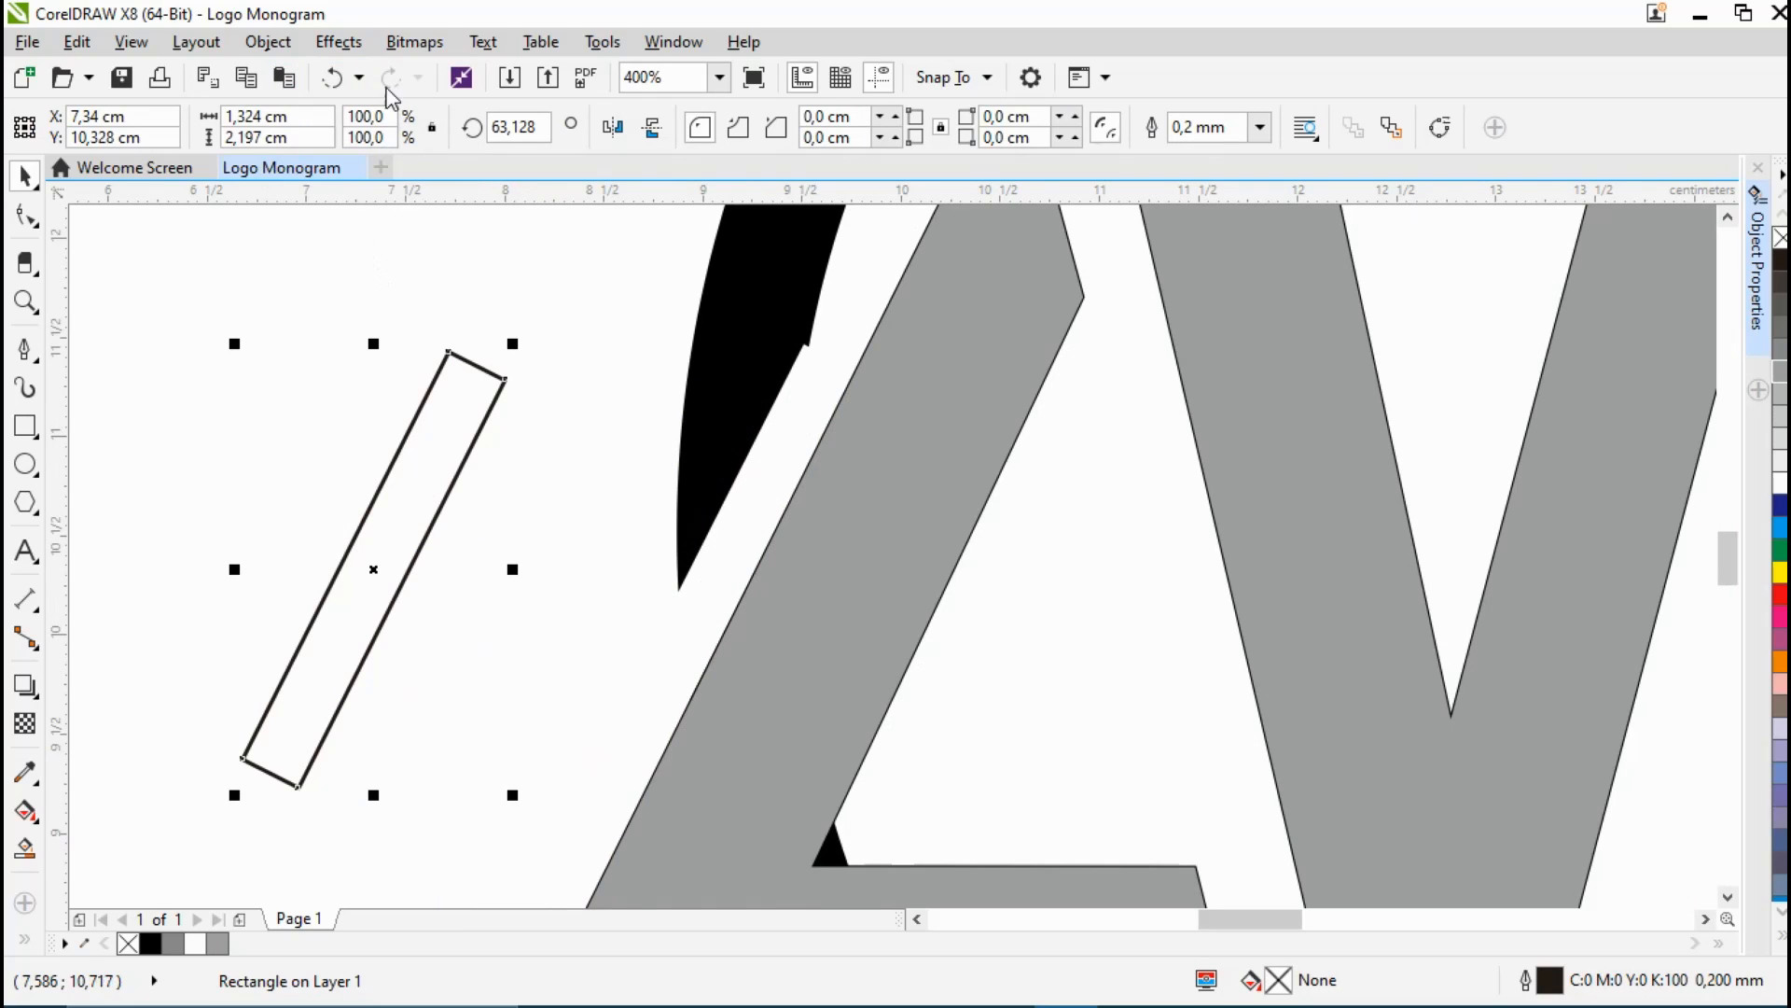
{"action": "left_click", "coordinate": [342, 77]}
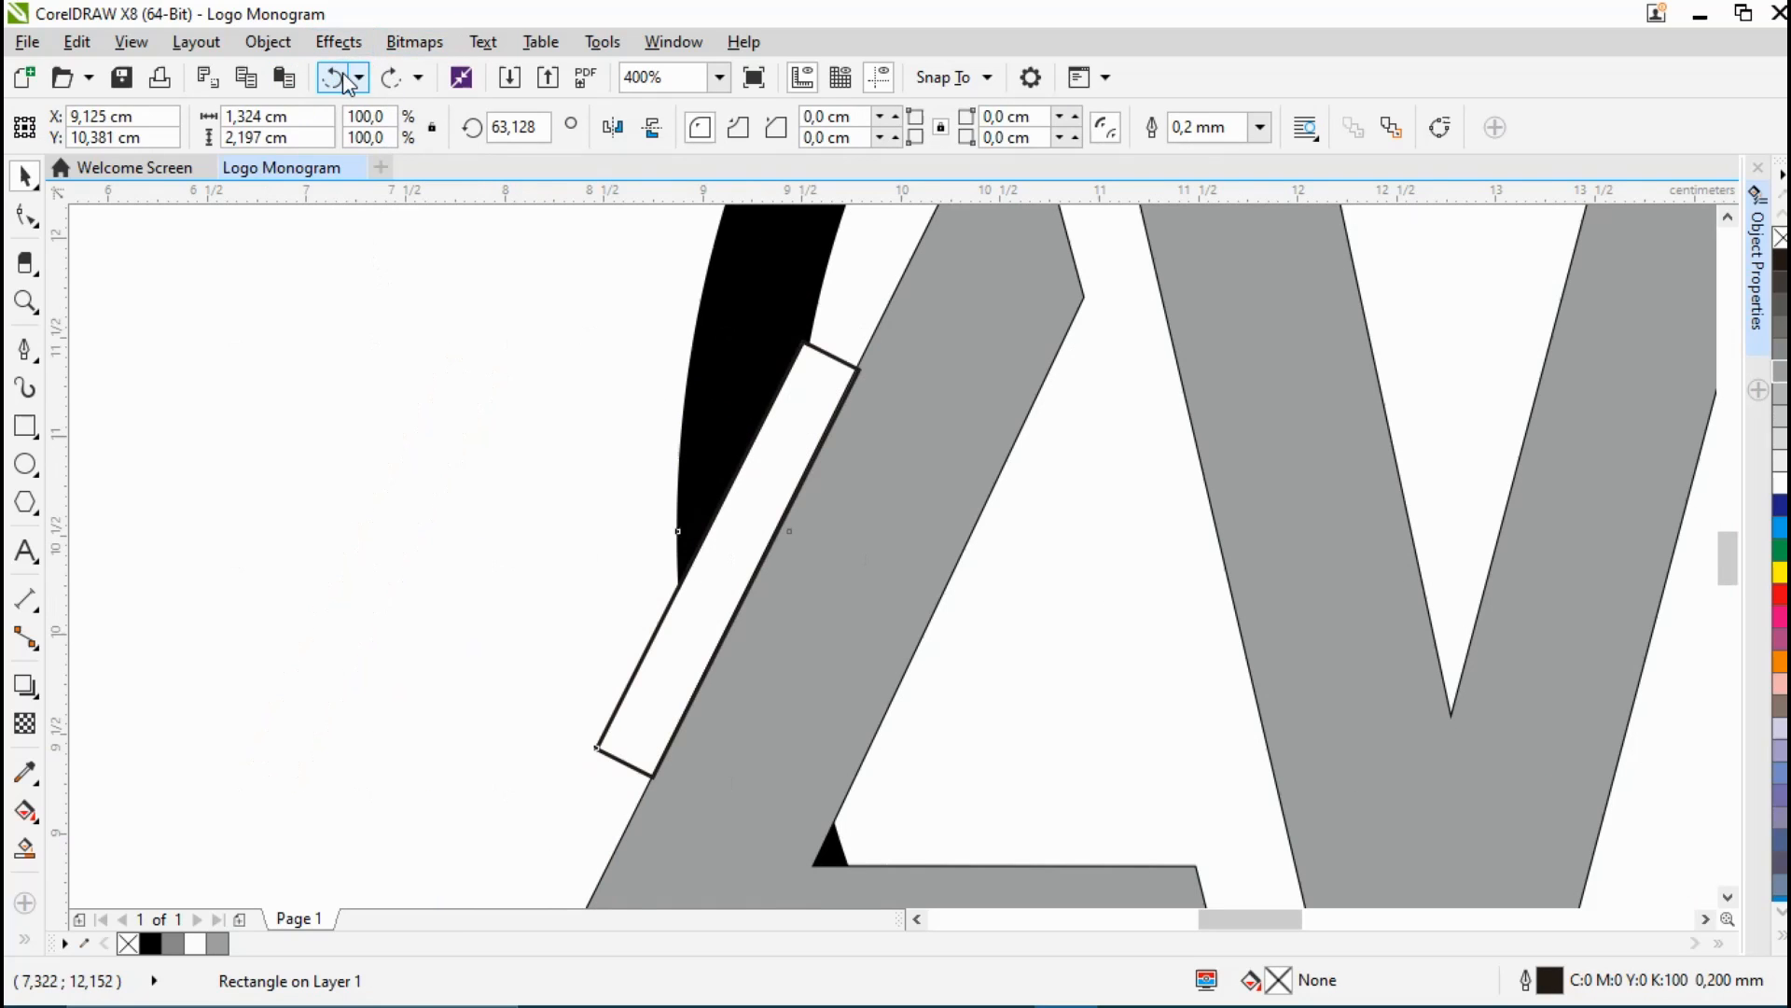
{"action": "left_click", "coordinate": [341, 77]}
Step: Nudge the selected ring and slanted rectangle together up about 0.18 cm
{"action": "key", "text": "Up"}
{"action": "key", "text": "Up"}
{"action": "key", "text": "Up"}
{"action": "key", "text": "Up"}
{"action": "key", "text": "Up"}
{"action": "key", "text": "Up"}
{"action": "key", "text": "Up"}
{"action": "key", "text": "Up"}
{"action": "key", "text": "Up"}
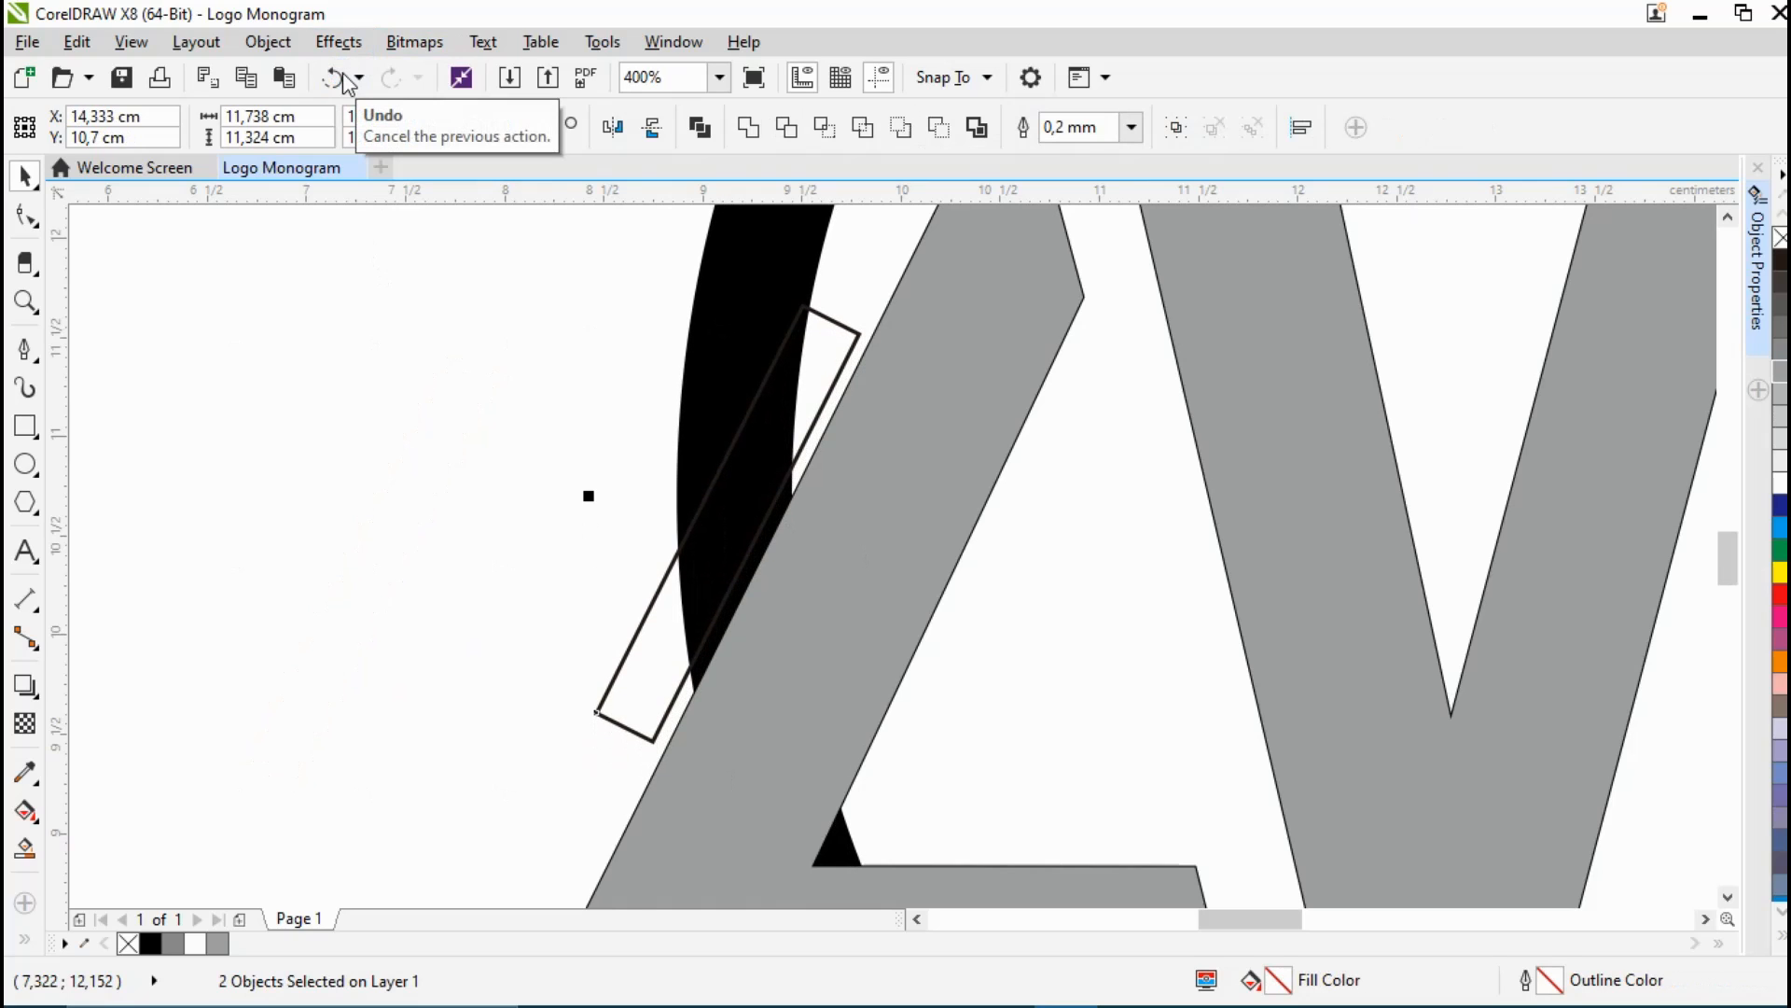
Step: Undo all the upward nudges of the ring and slanted rectangle, and clear the selection
{"action": "left_click", "coordinate": [331, 79]}
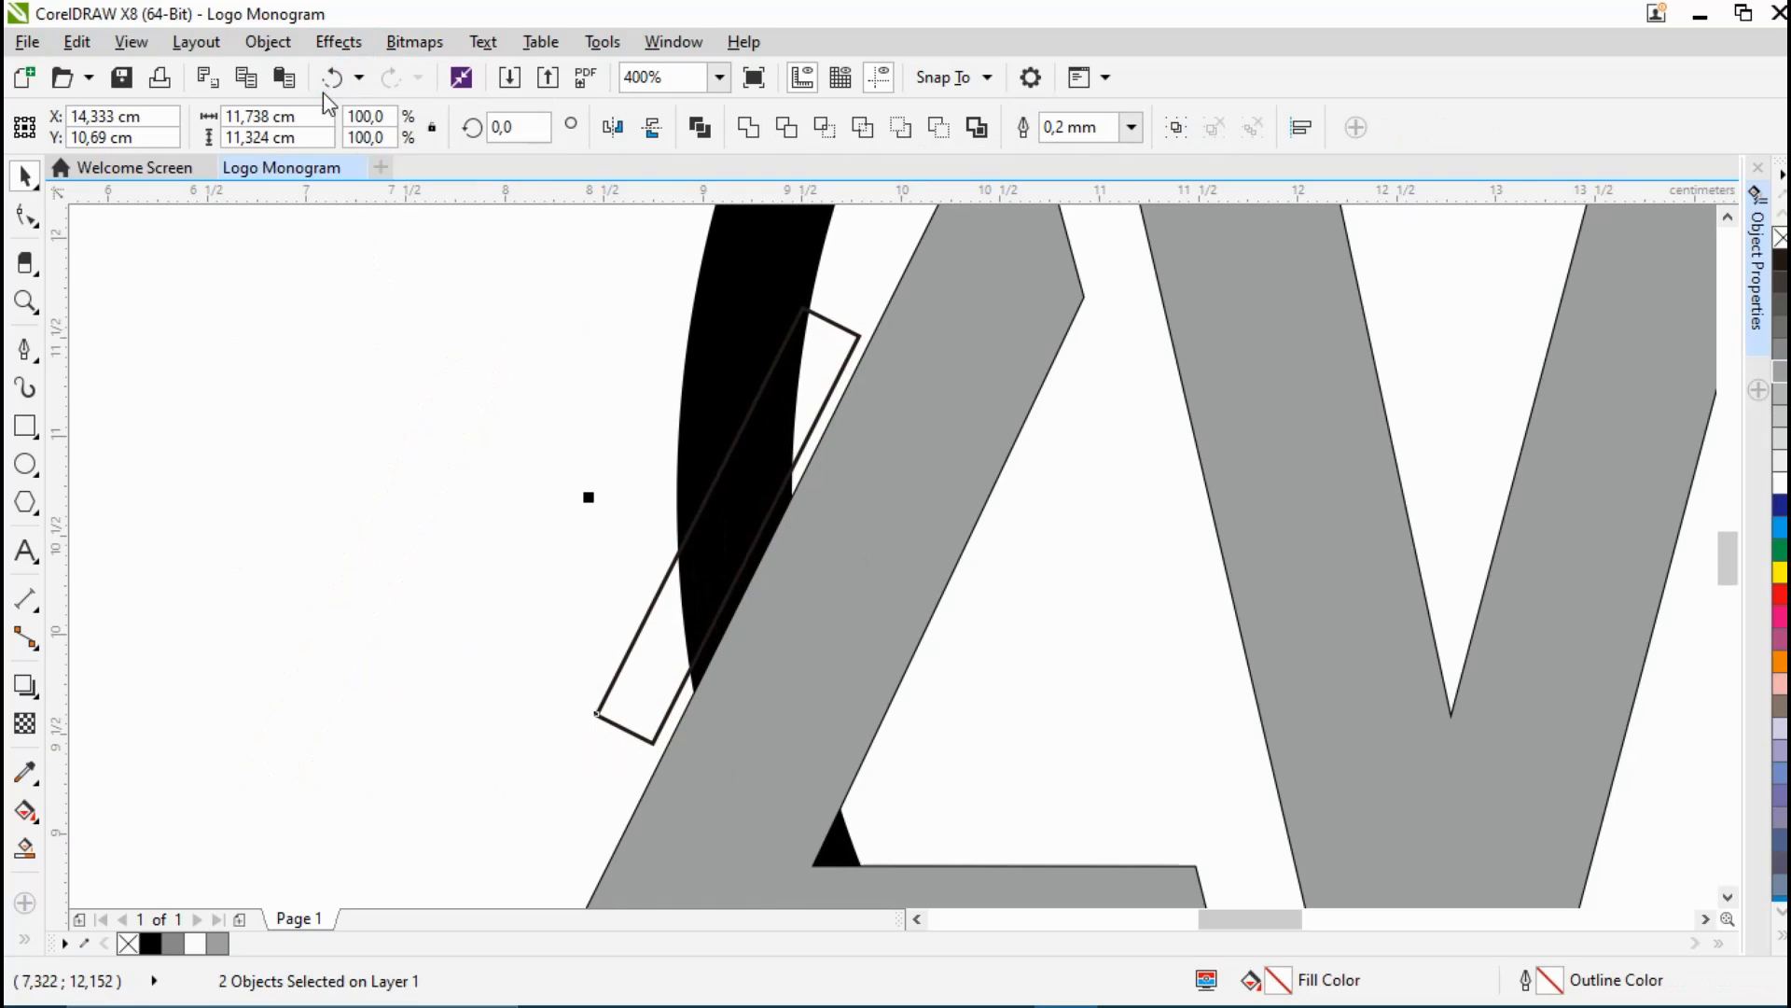
{"action": "left_click", "coordinate": [333, 80]}
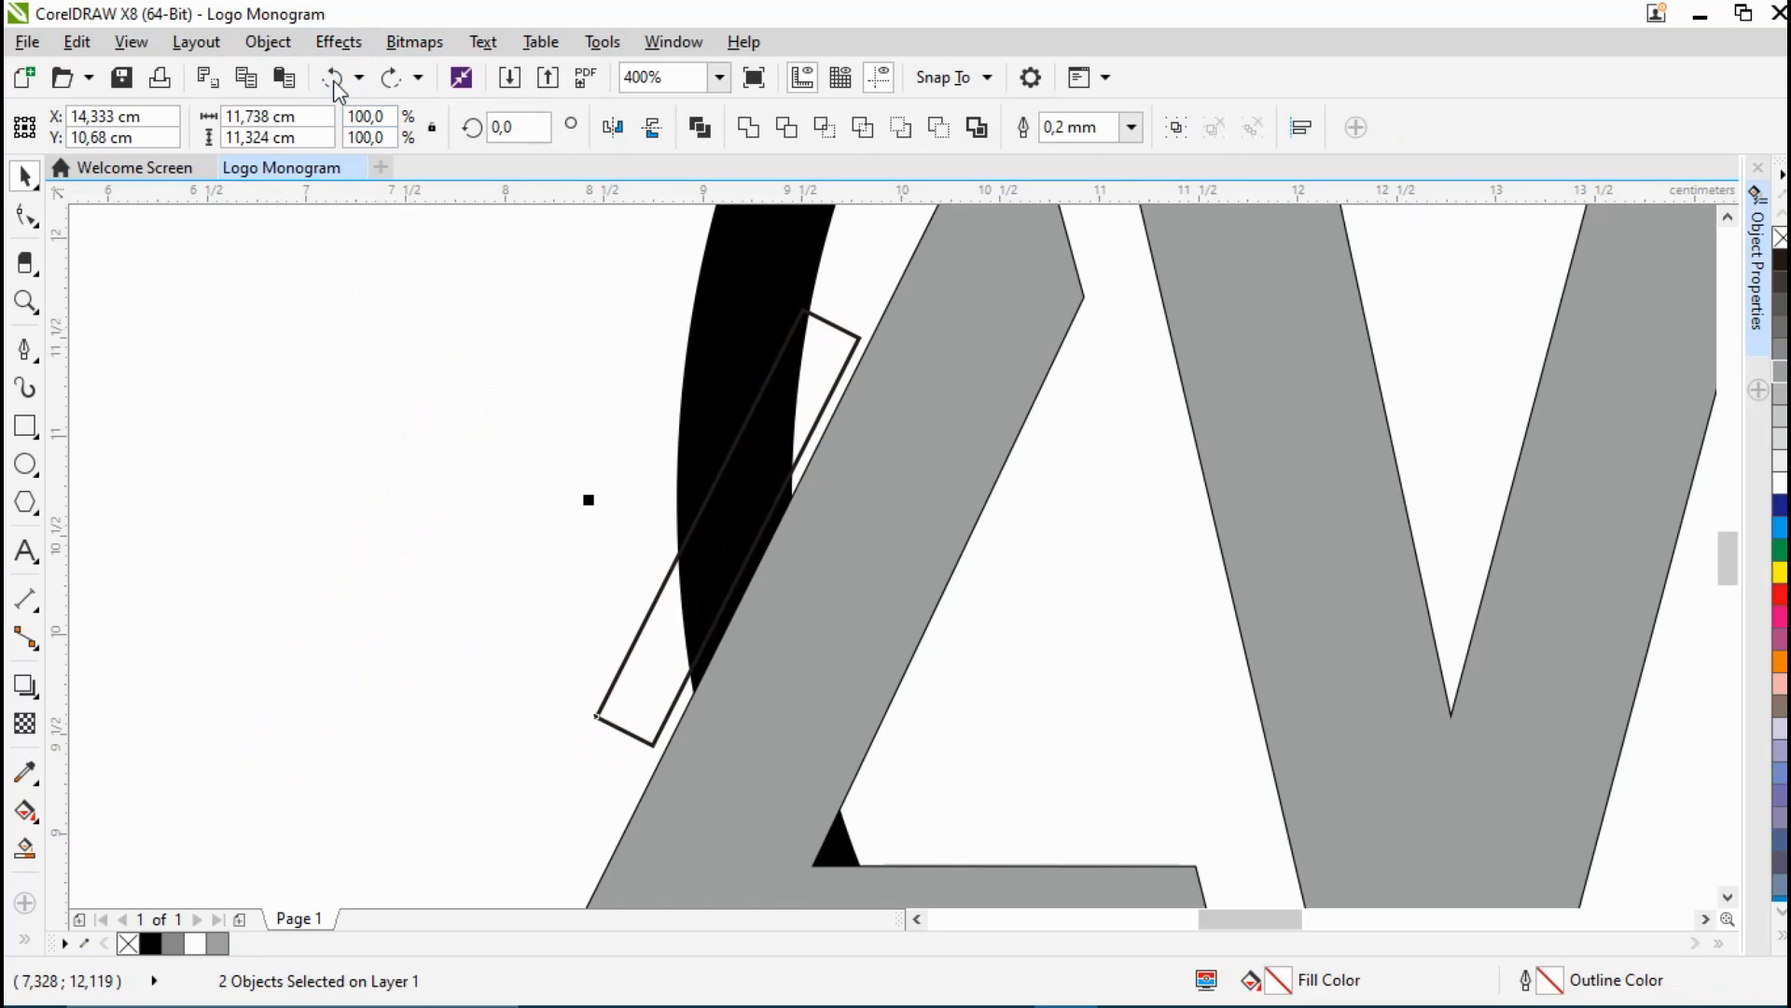
{"action": "left_click", "coordinate": [333, 80]}
{"action": "left_click", "coordinate": [333, 80]}
{"action": "left_click", "coordinate": [333, 80]}
{"action": "left_click", "coordinate": [334, 80]}
{"action": "left_click", "coordinate": [333, 81]}
{"action": "left_click", "coordinate": [333, 80]}
{"action": "left_click", "coordinate": [333, 80]}
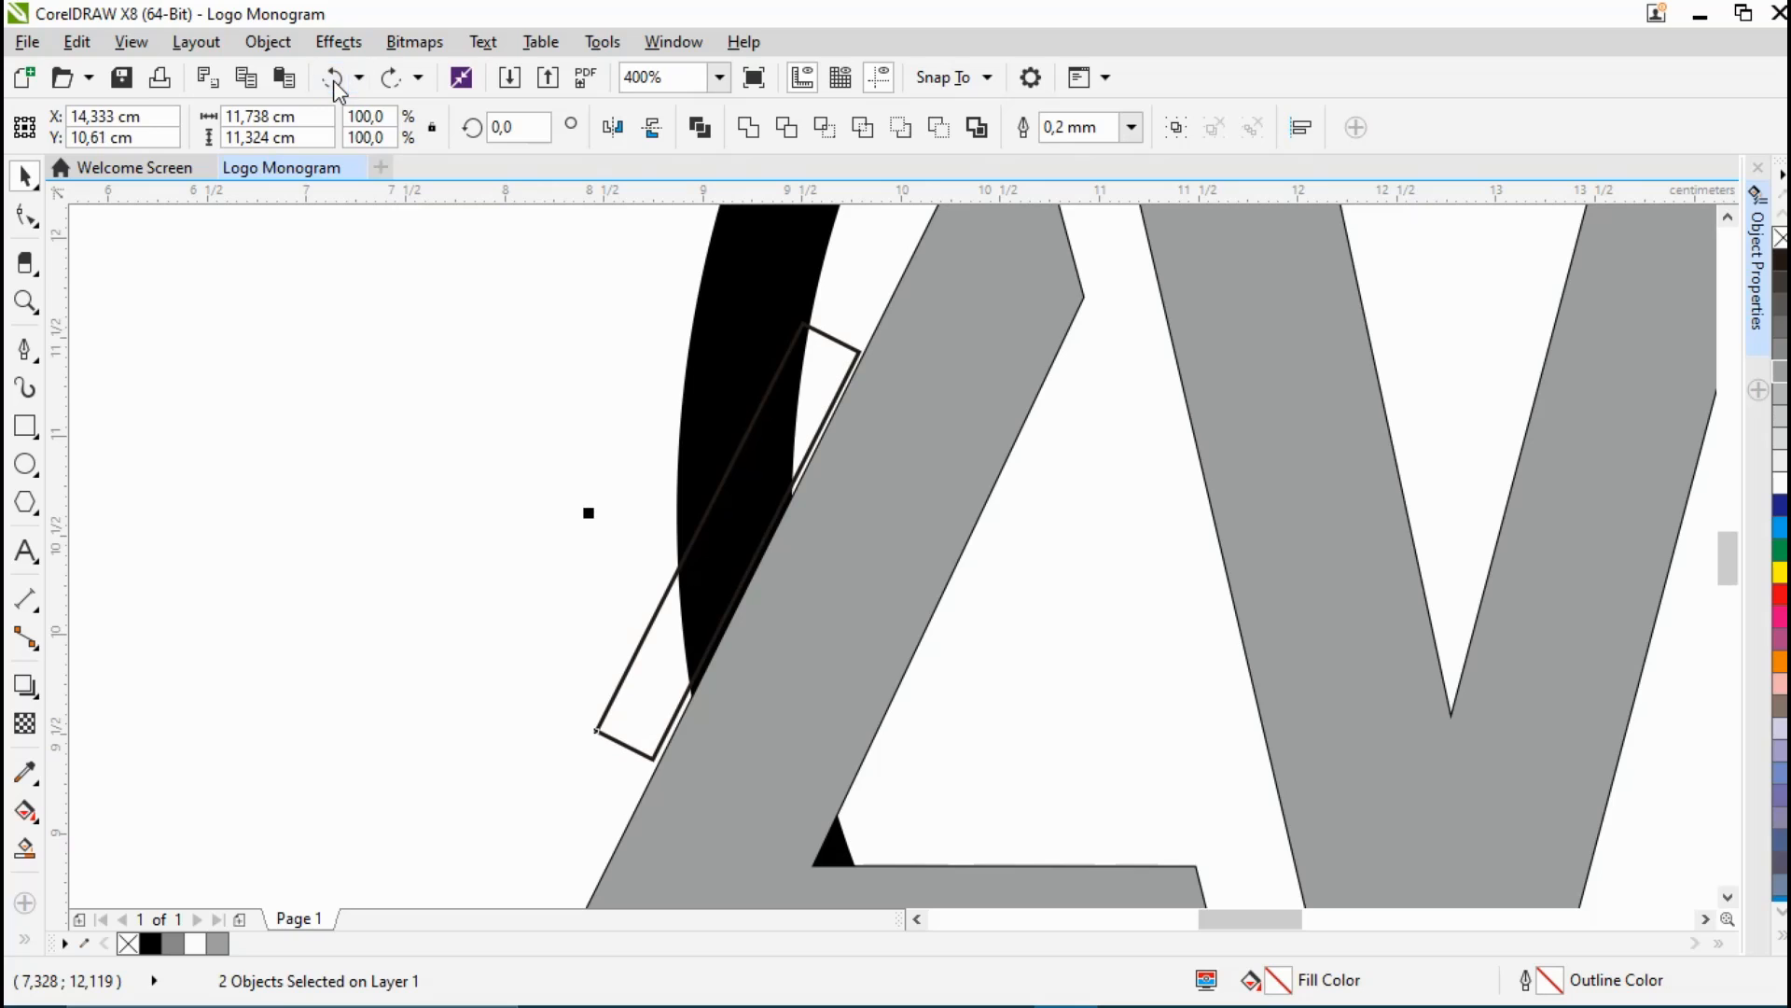
{"action": "left_click", "coordinate": [333, 80]}
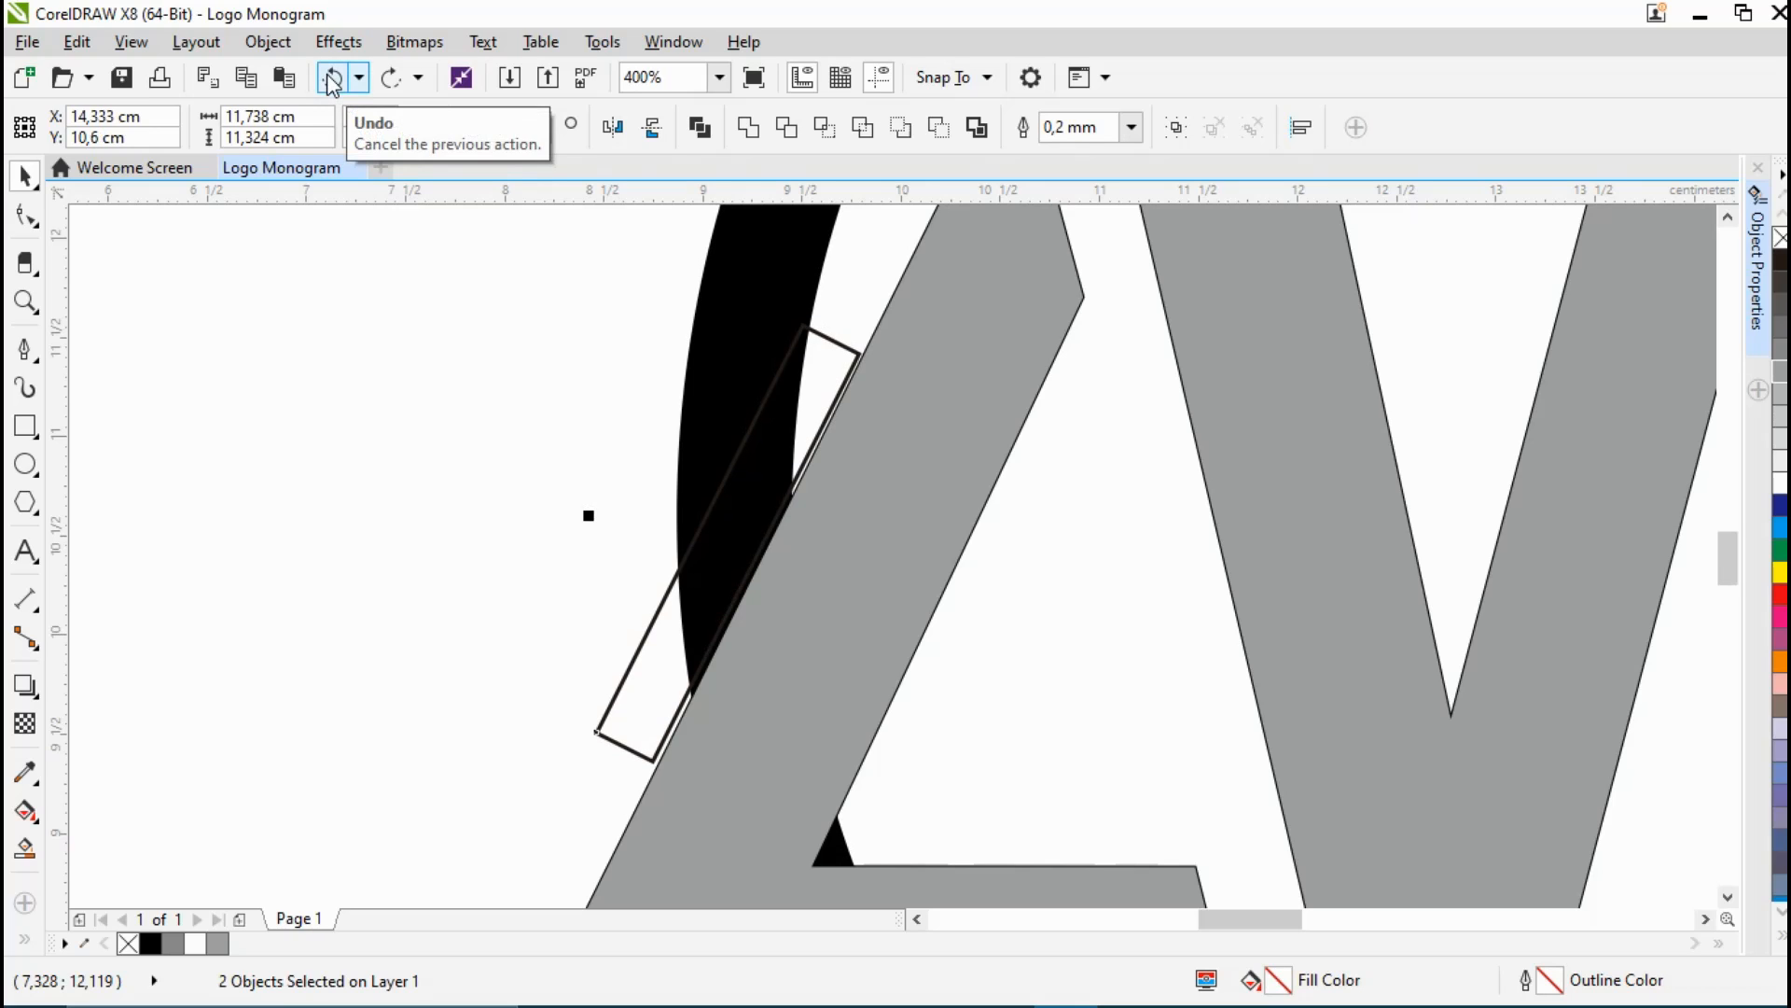
{"action": "left_click", "coordinate": [333, 80]}
{"action": "left_click", "coordinate": [333, 80]}
{"action": "left_click", "coordinate": [333, 80]}
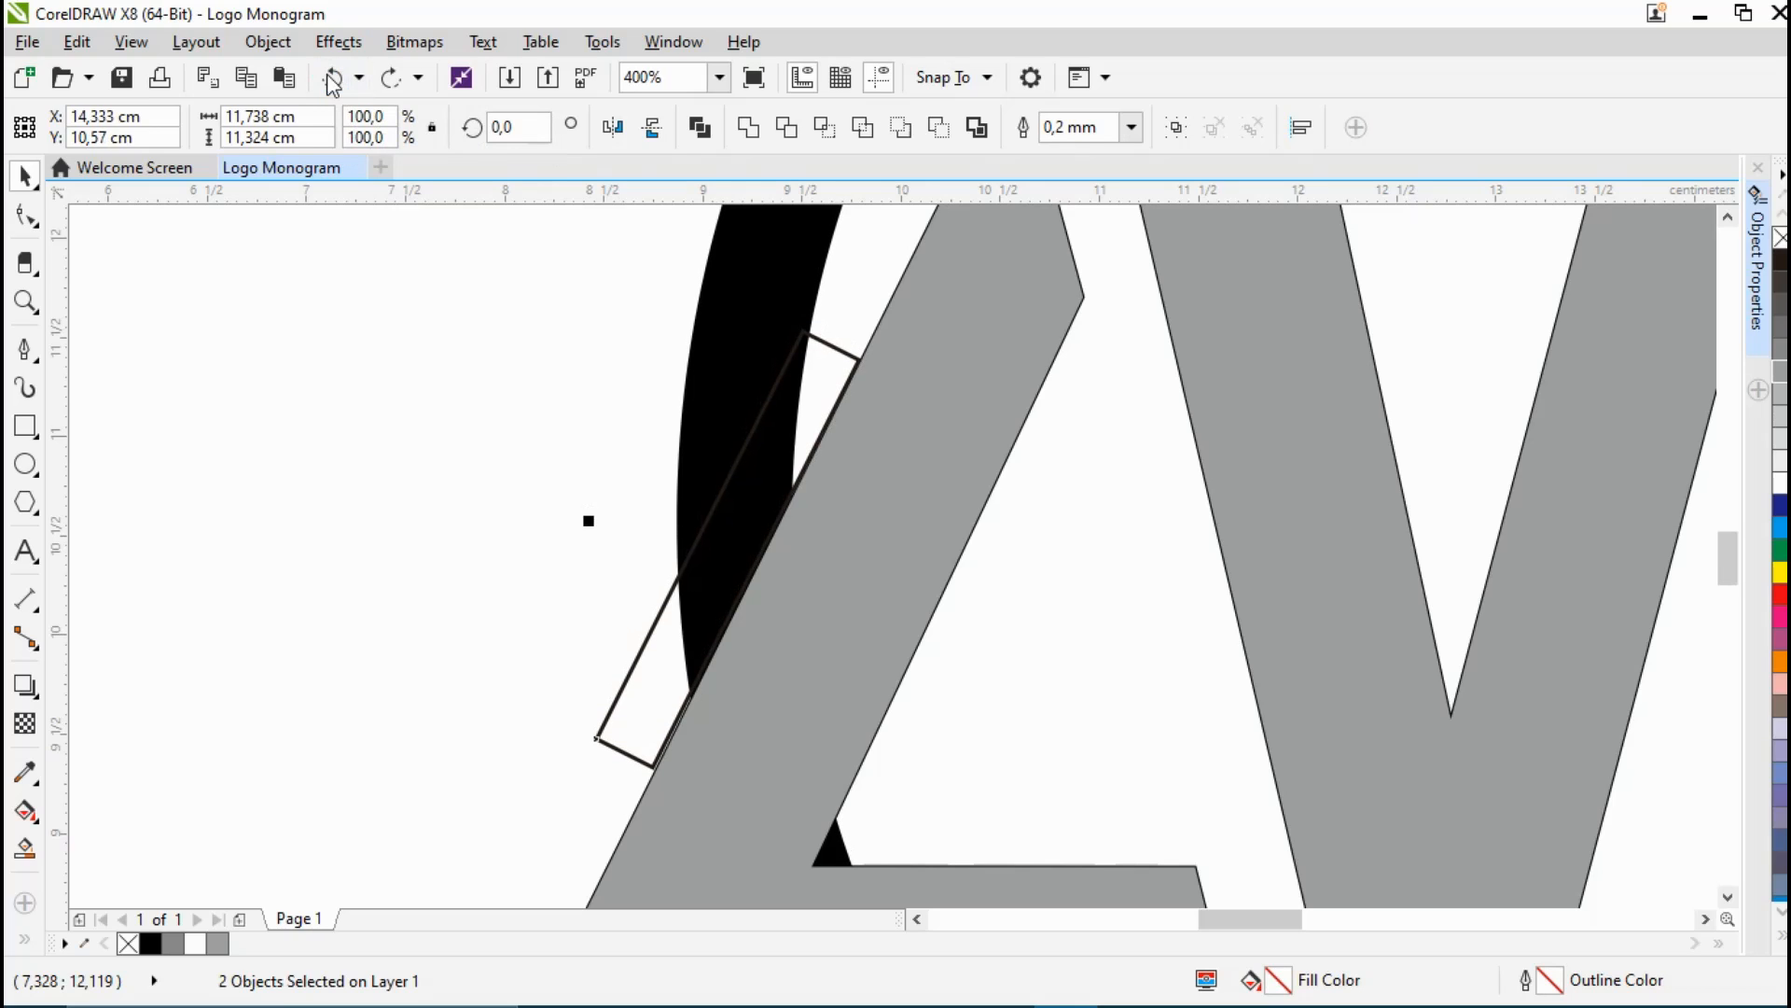
{"action": "left_click", "coordinate": [333, 80]}
{"action": "left_click", "coordinate": [333, 80]}
{"action": "left_click", "coordinate": [333, 81]}
{"action": "left_click", "coordinate": [333, 80]}
{"action": "left_click", "coordinate": [333, 80]}
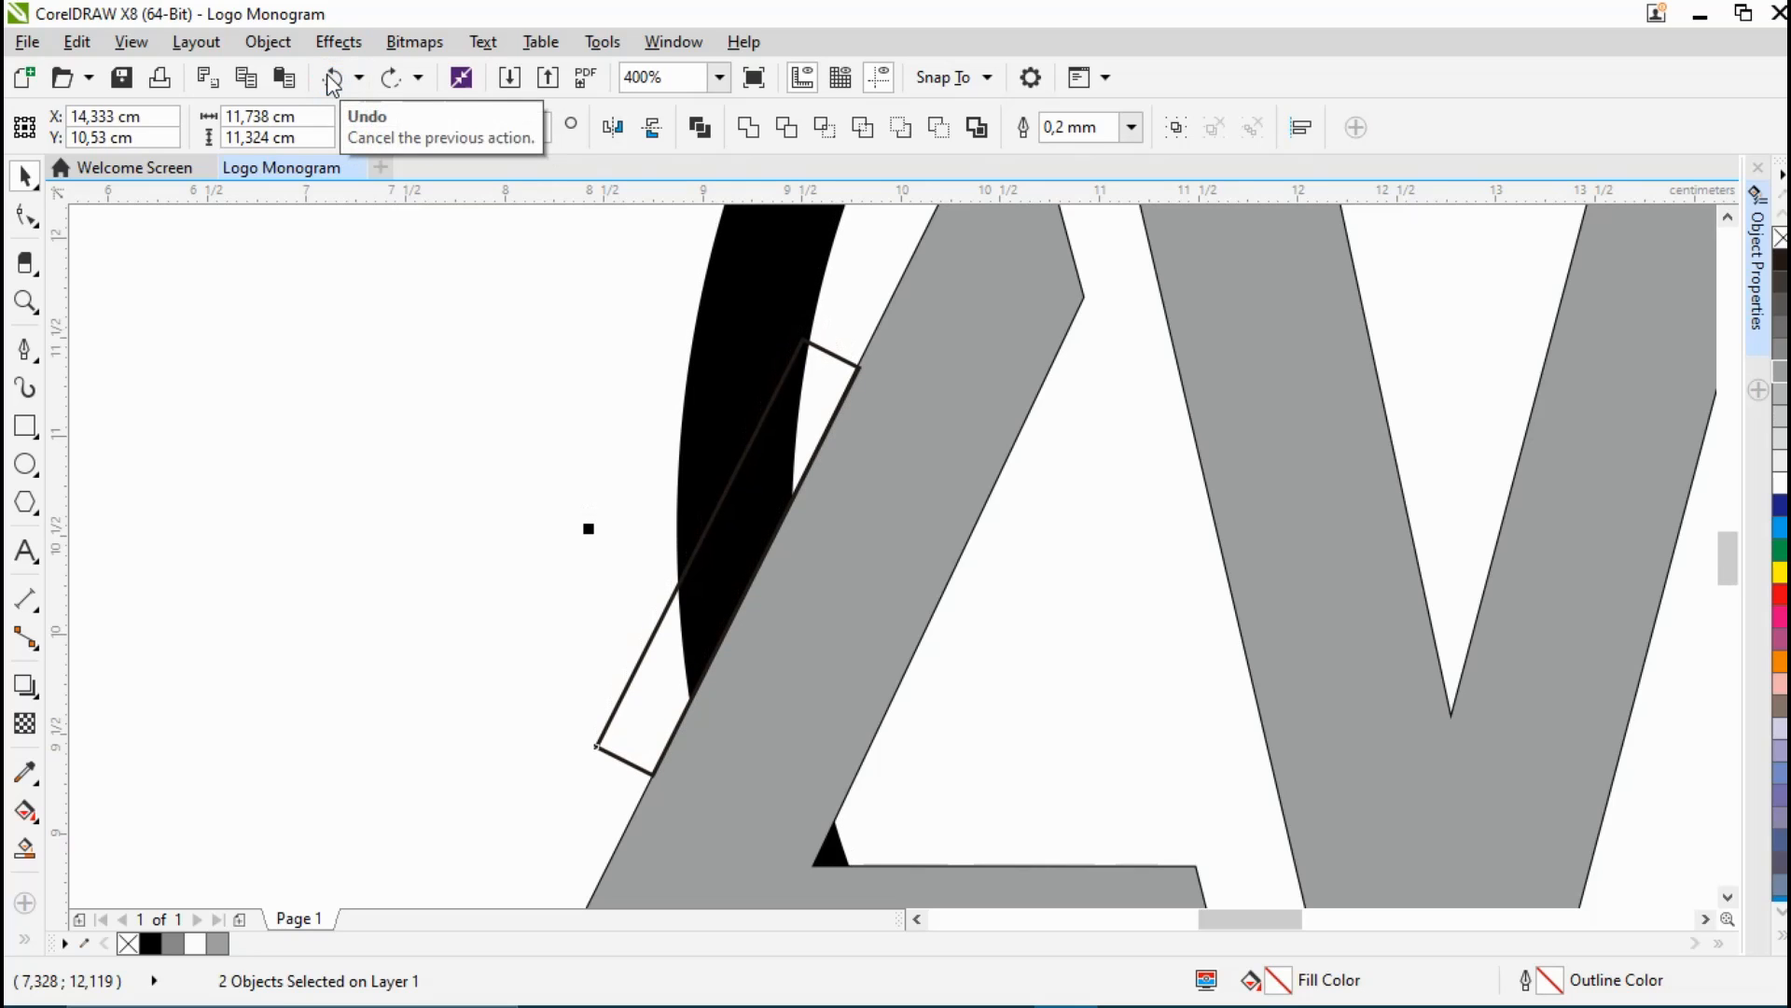
{"action": "left_click", "coordinate": [333, 81]}
{"action": "left_click", "coordinate": [303, 368]}
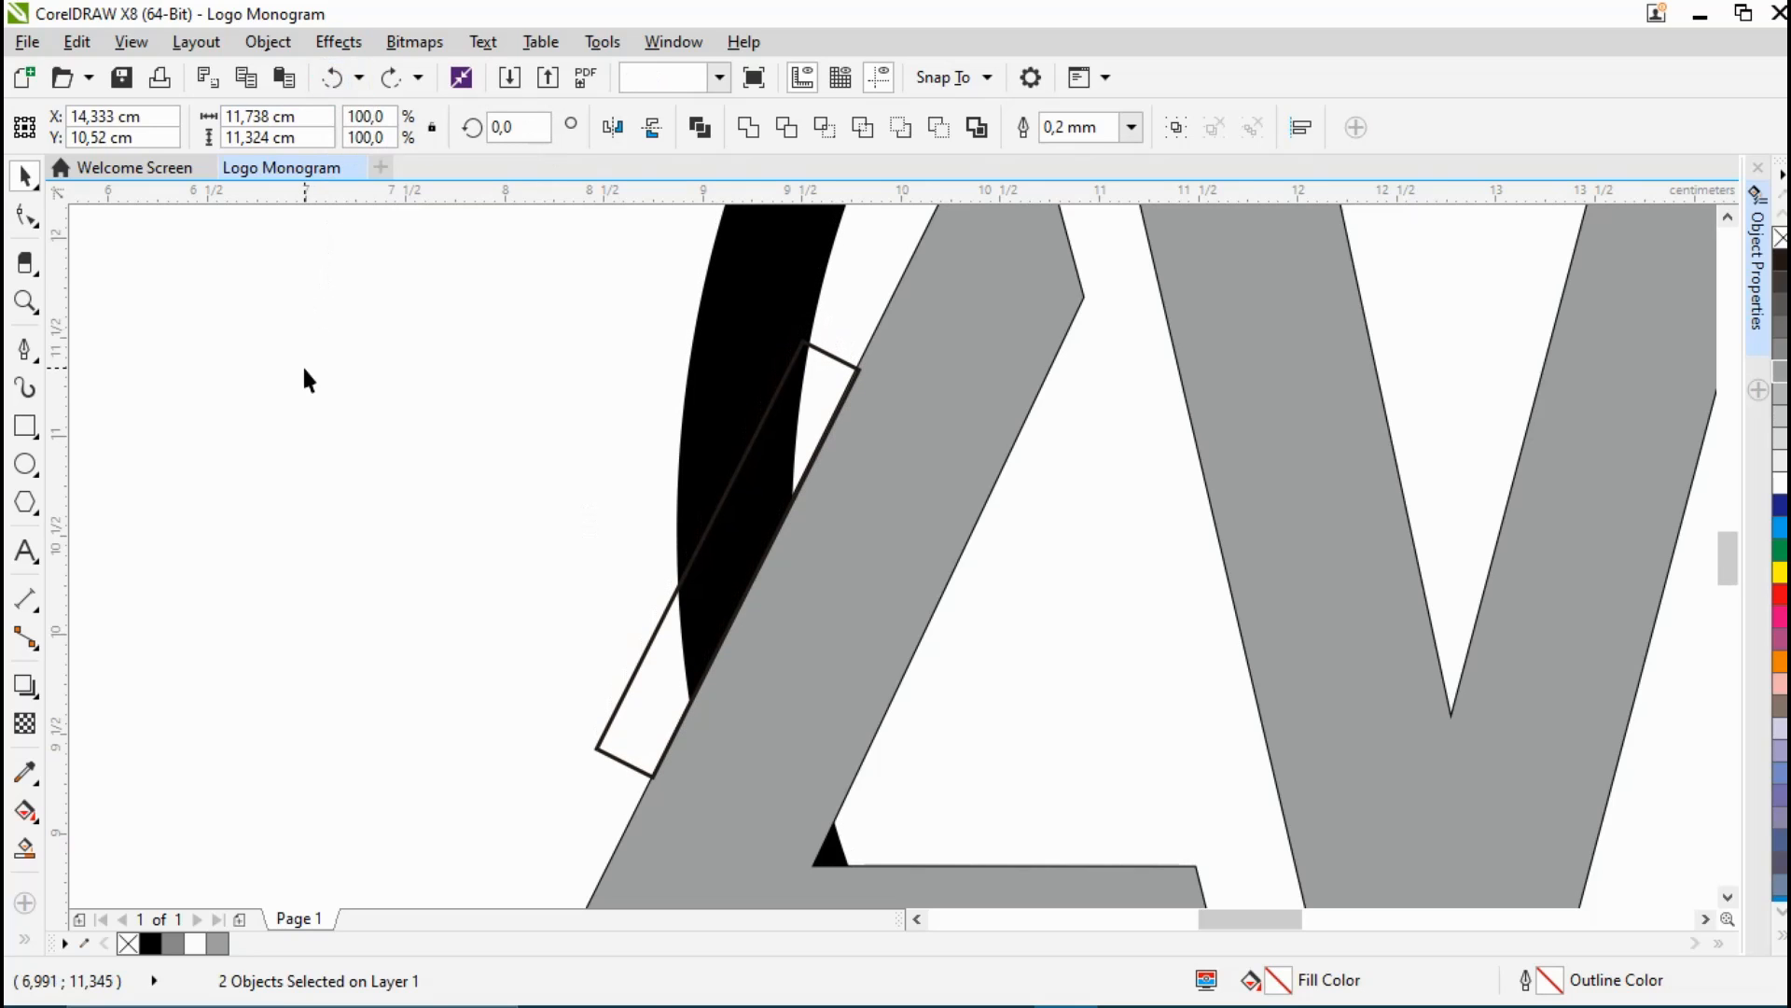
Step: Nudge the slanted rectangle up and right to slightly overlap the A's outer edge, centred at about X 9.24, Y 10.57 cm
{"action": "left_click", "coordinate": [811, 400]}
{"action": "key", "text": "Right"}
{"action": "key", "text": "Right"}
{"action": "key", "text": "Right"}
{"action": "key", "text": "Up"}
{"action": "key", "text": "Up"}
{"action": "key", "text": "Up"}
{"action": "key", "text": "Up"}
{"action": "key", "text": "Right"}
{"action": "key", "text": "Up"}
{"action": "key", "text": "Up"}
{"action": "key", "text": "Up"}
{"action": "key", "text": "Up"}
{"action": "key", "text": "Up"}
{"action": "key", "text": "Up"}
{"action": "key", "text": "Up"}
{"action": "key", "text": "Up"}
{"action": "key", "text": "Up"}
{"action": "key", "text": "Up"}
{"action": "key", "text": "Up"}
{"action": "key", "text": "Up"}
{"action": "key", "text": "Up"}
{"action": "key", "text": "Up"}
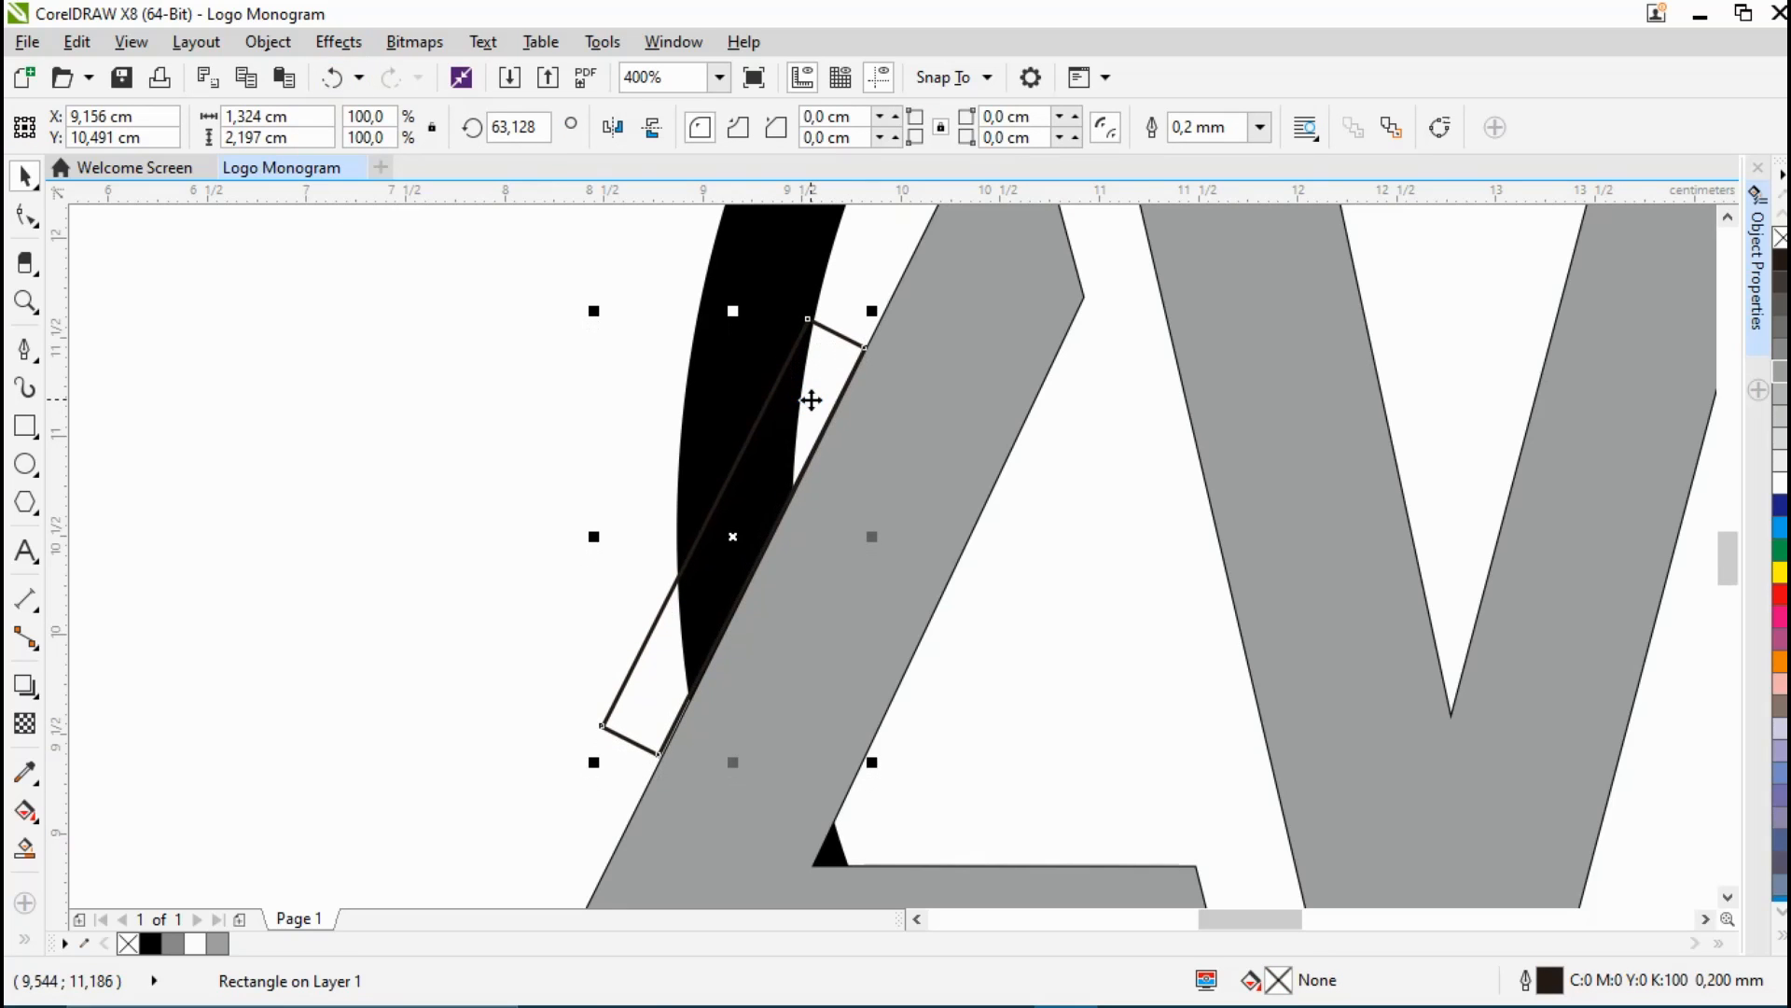
{"action": "key", "text": "Right"}
{"action": "key", "text": "Right"}
{"action": "key", "text": "Right"}
{"action": "key", "text": "Right"}
{"action": "key", "text": "Right"}
{"action": "key", "text": "Right"}
{"action": "key", "text": "Right"}
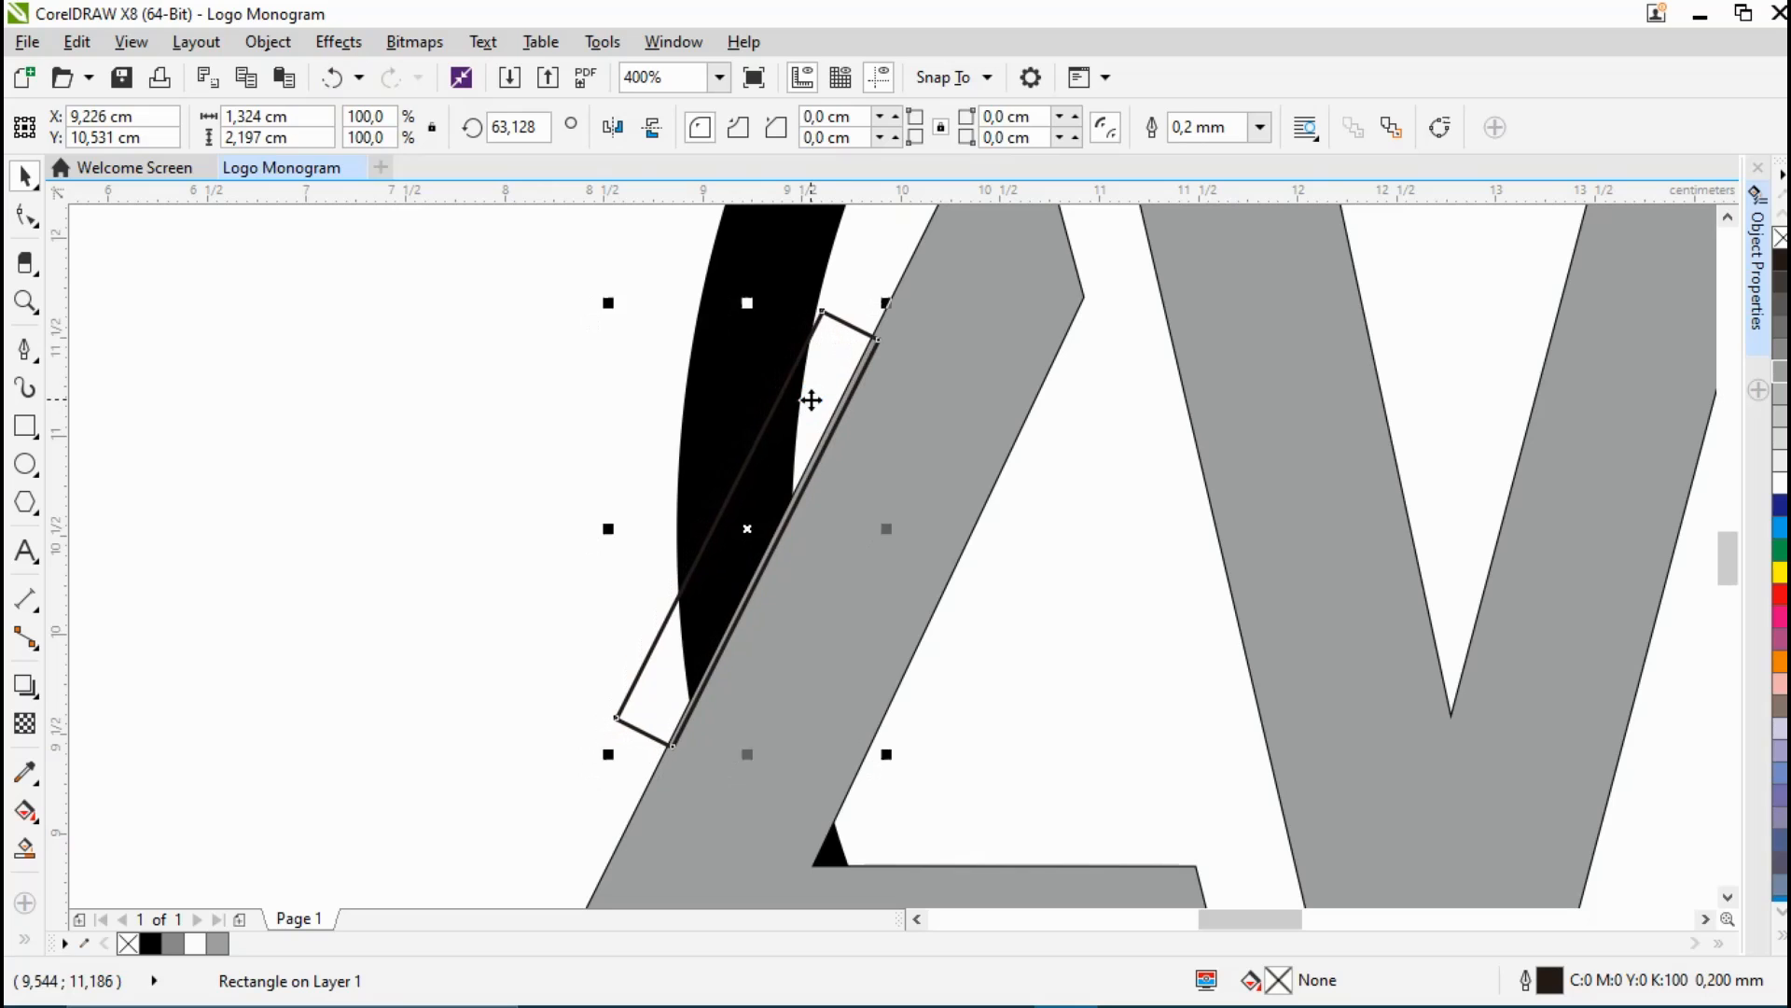
{"action": "key", "text": "Up"}
{"action": "key", "text": "Up"}
{"action": "key", "text": "Up"}
{"action": "key", "text": "Up"}
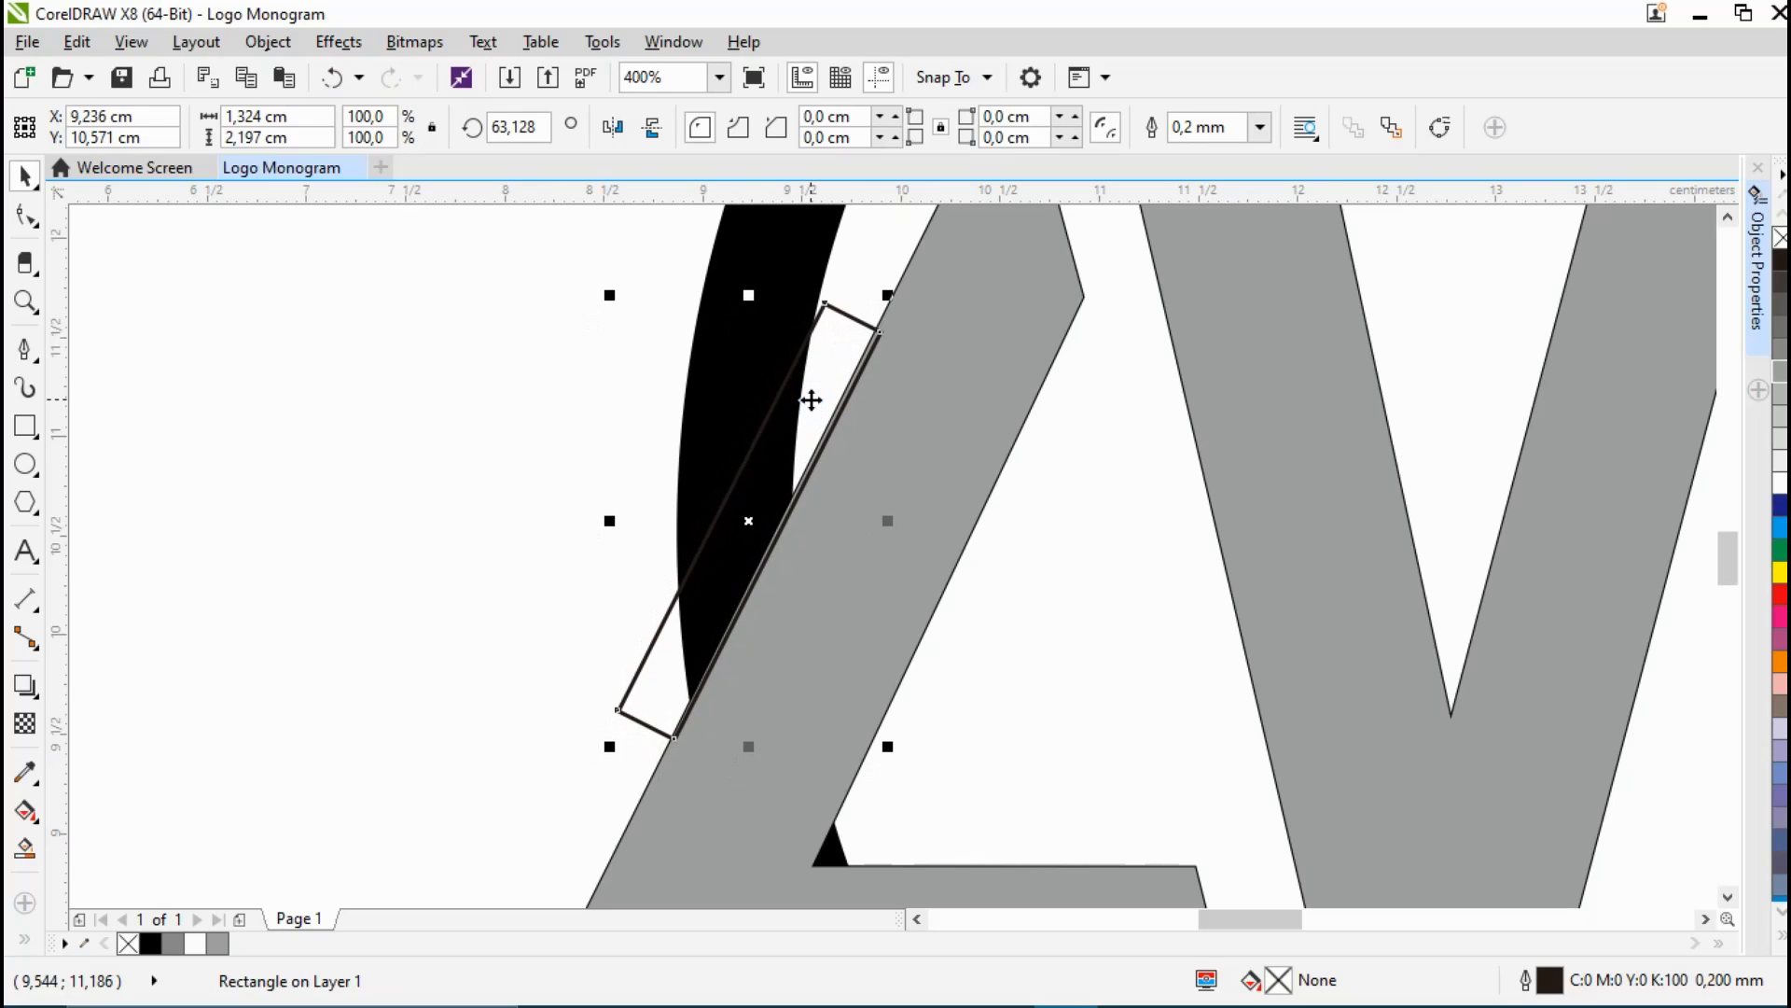
Step: Trim the ring with the slanted rectangle beside the A, and move the rectangle clear of the logo
{"action": "left_click", "coordinate": [783, 232], "text": "shift"}
{"action": "left_click", "coordinate": [786, 127]}
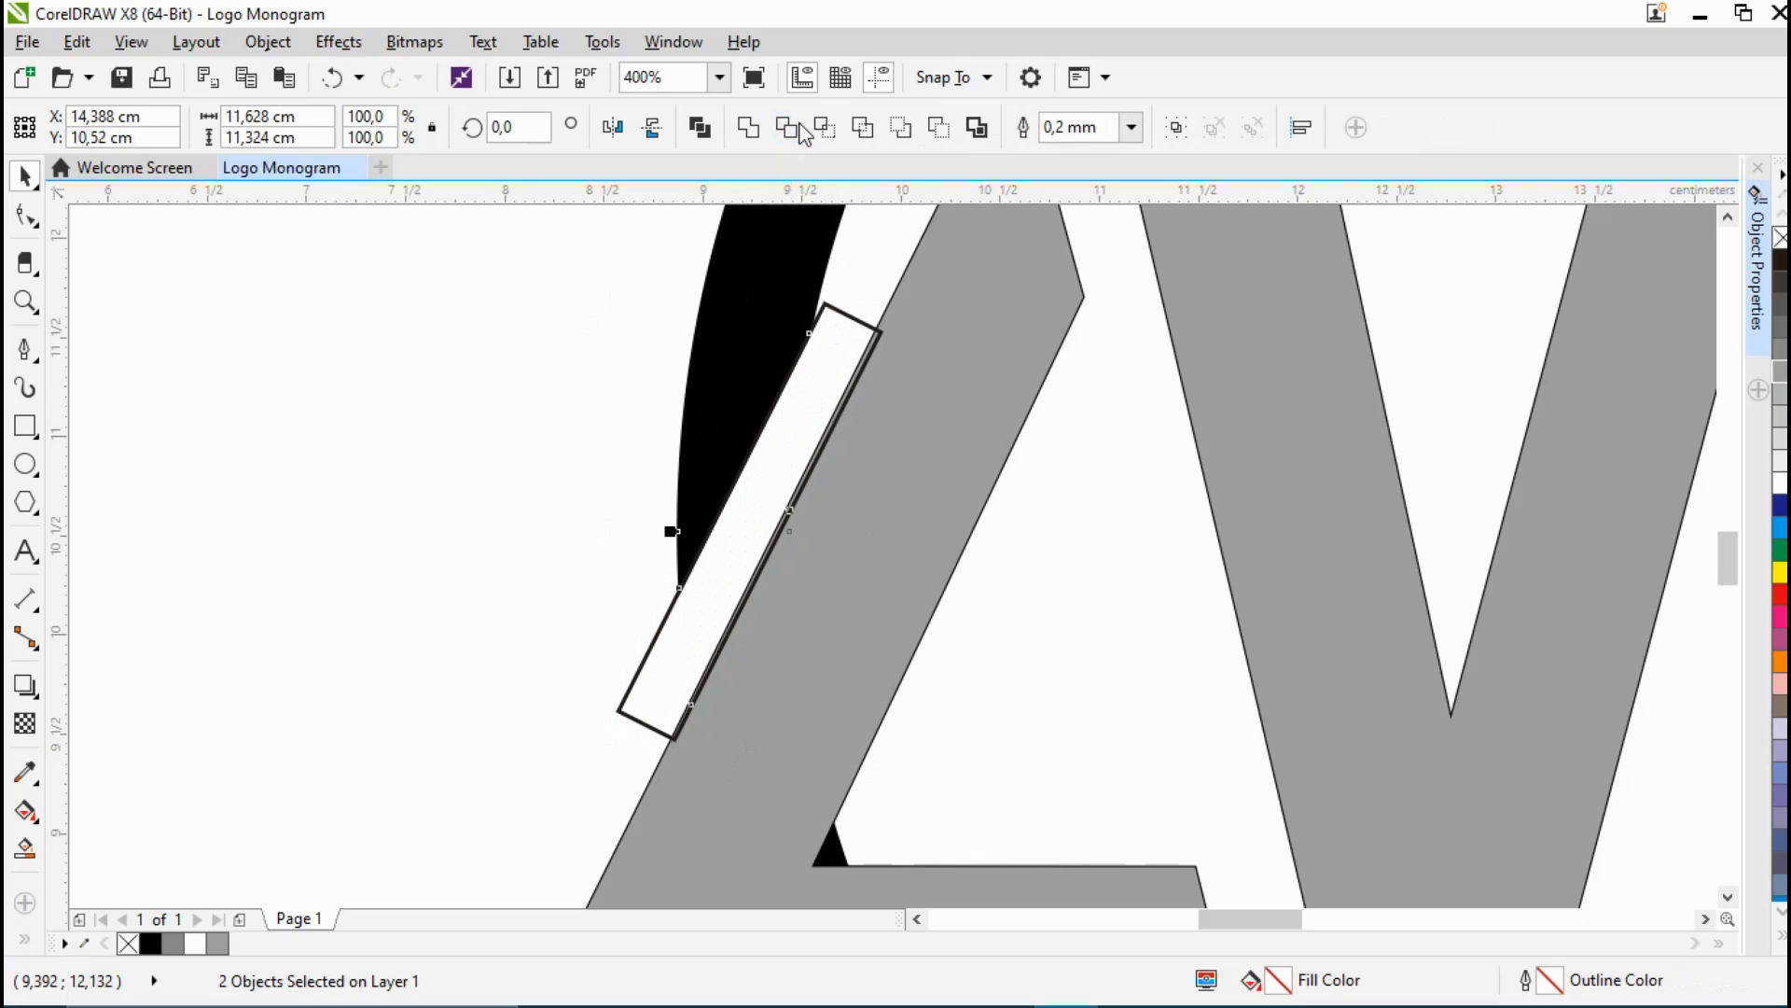
{"action": "left_click", "coordinate": [765, 453]}
{"action": "left_click_drag", "start_coordinate": [774, 494], "coordinate": [398, 513]}
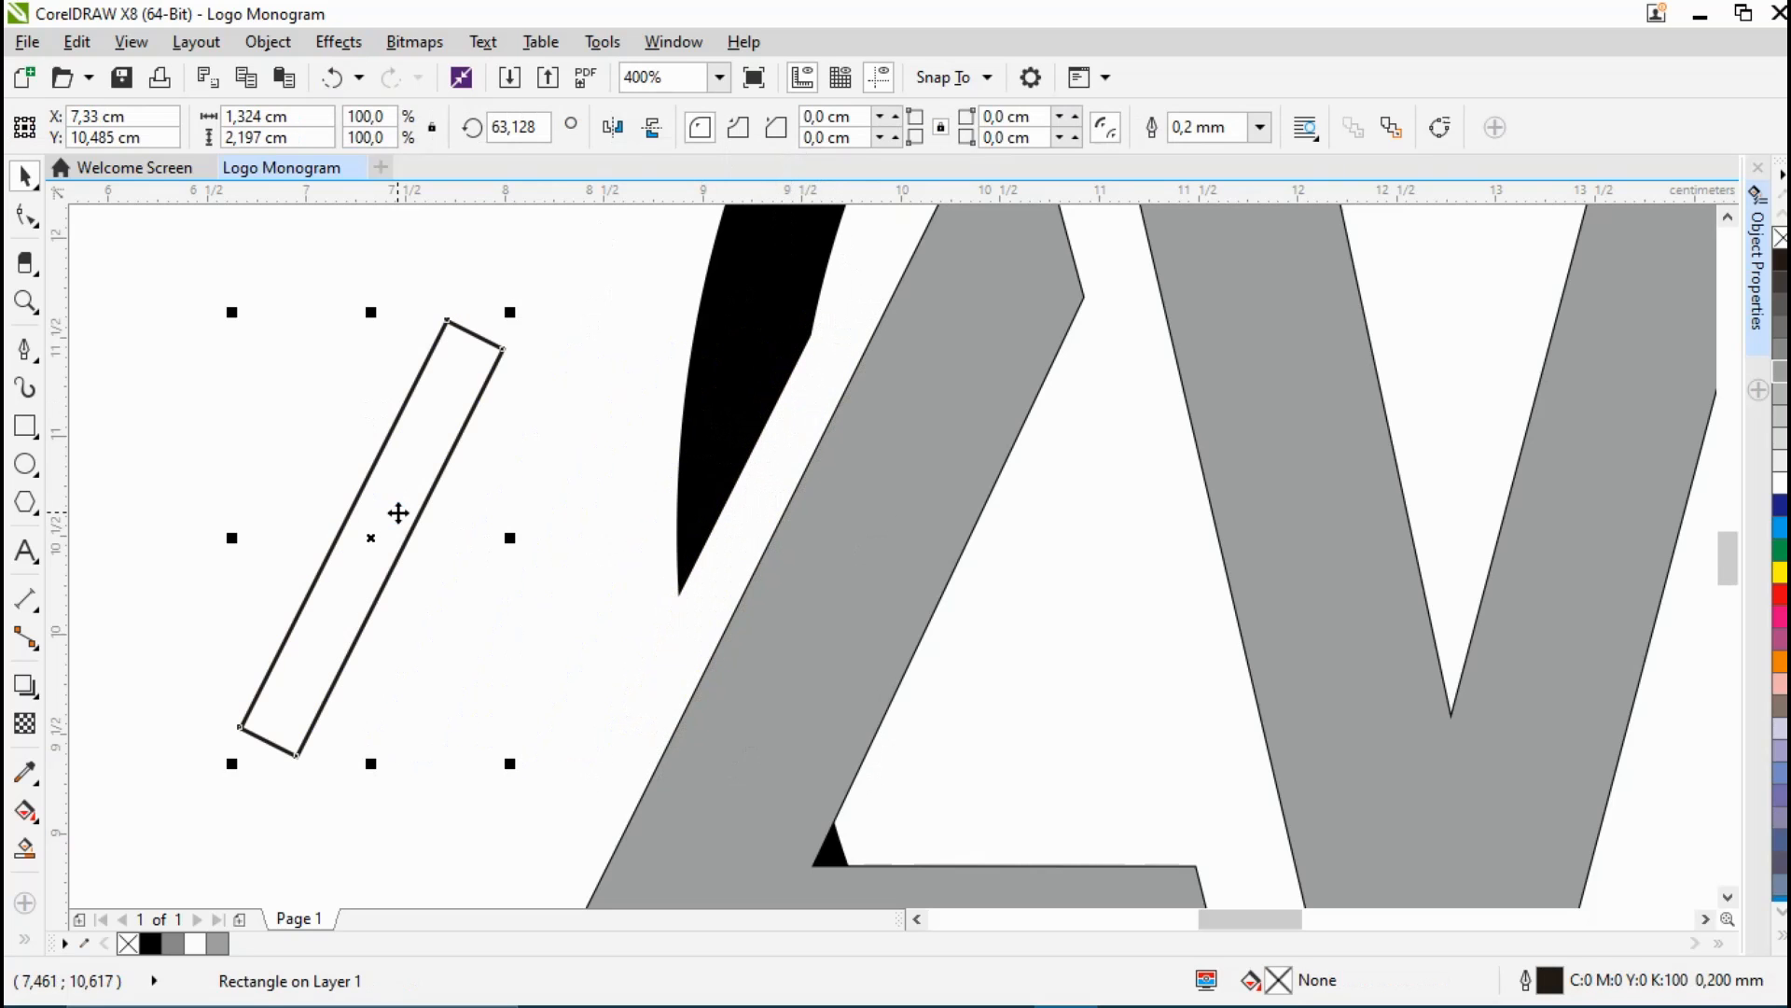
Step: Move the rectangle to the ring crossing below the P's diagonal, rotate it to about 44.96°, and lay it along the diagonal's edge
{"action": "scroll", "coordinate": [398, 513], "scroll_direction": "down", "scroll_amount": 2}
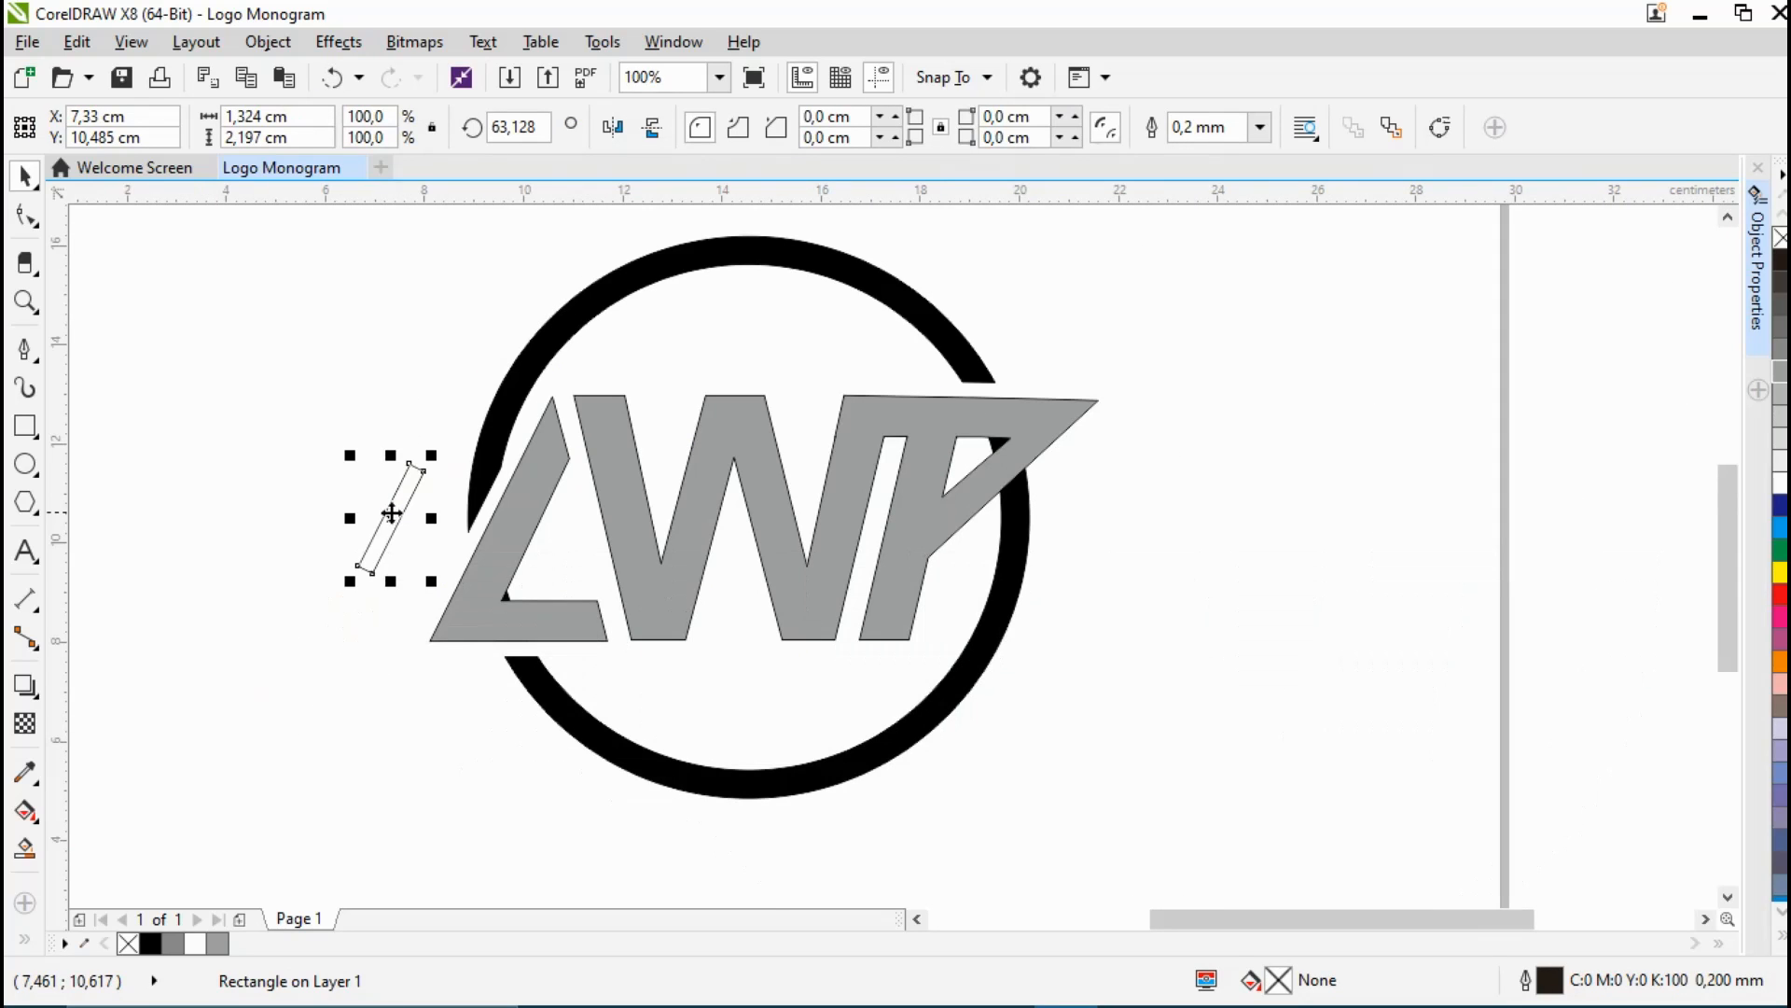
{"action": "left_click_drag", "start_coordinate": [393, 513], "coordinate": [1042, 501]}
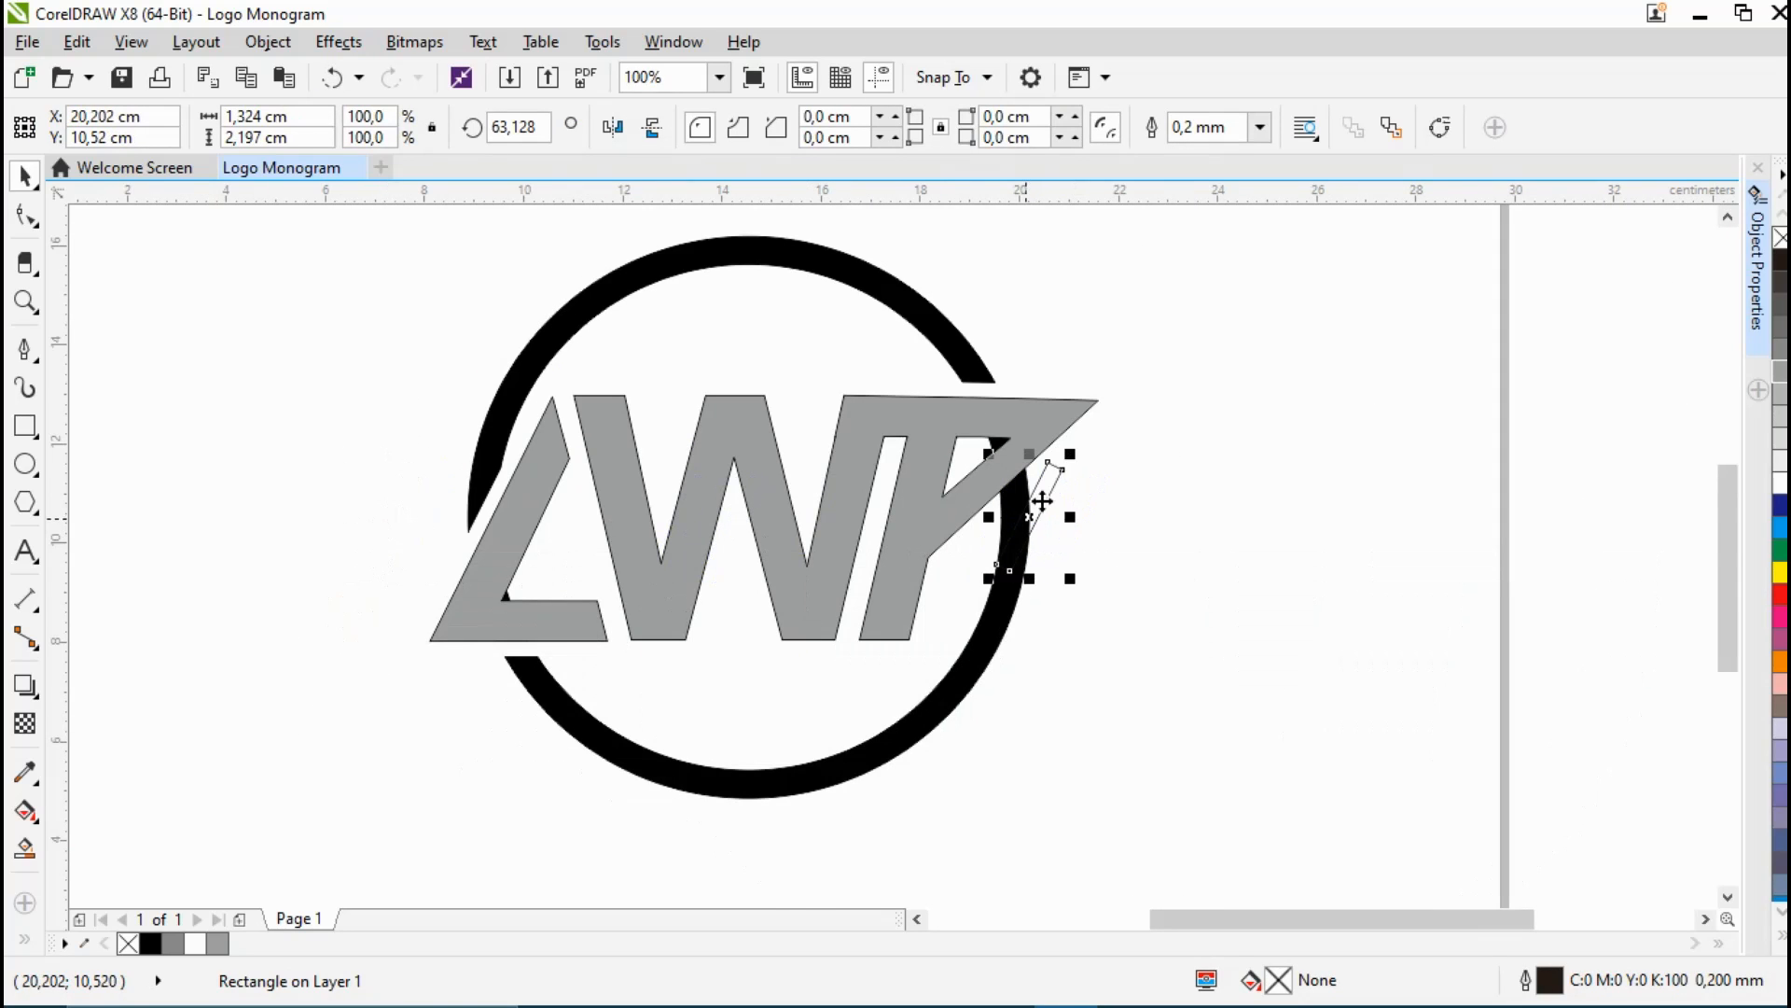
{"action": "scroll", "coordinate": [1042, 501], "scroll_direction": "up", "scroll_amount": 2}
{"action": "left_click", "coordinate": [999, 571]}
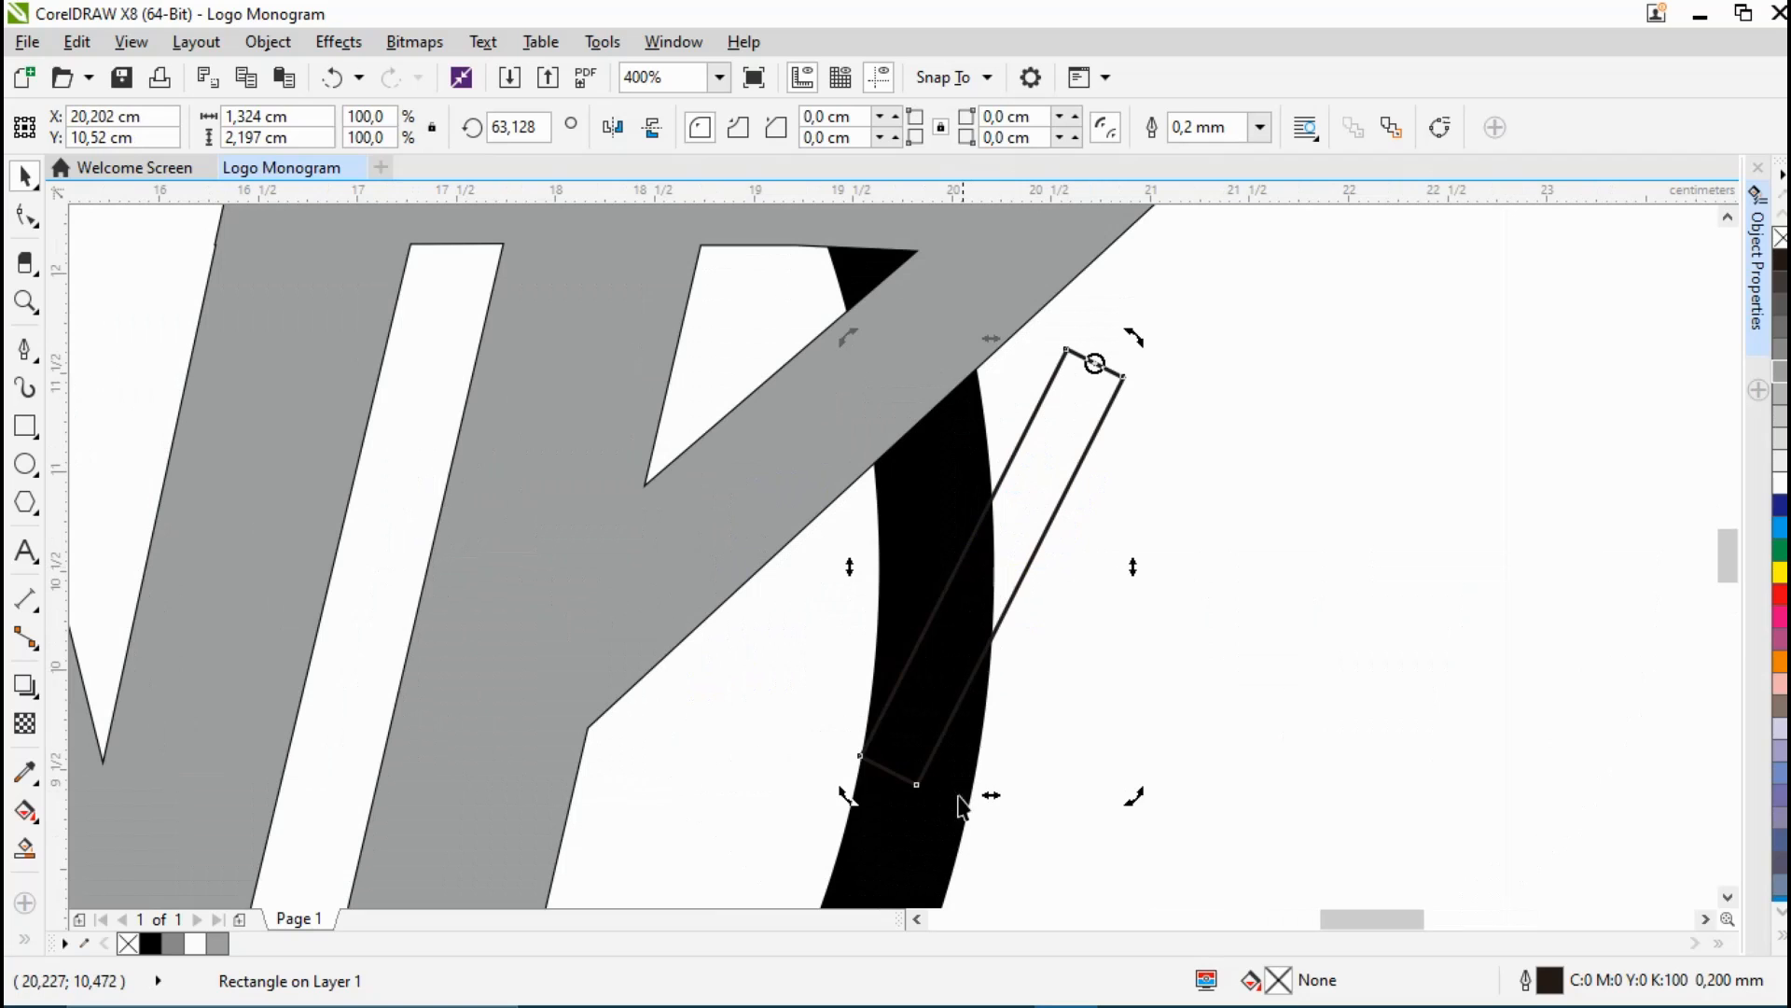
{"action": "mouse_move", "coordinate": [848, 790]}
{"action": "left_mouse_down"}
{"action": "mouse_move", "coordinate": [812, 783]}
{"action": "mouse_move", "coordinate": [729, 697]}
{"action": "left_mouse_up"}
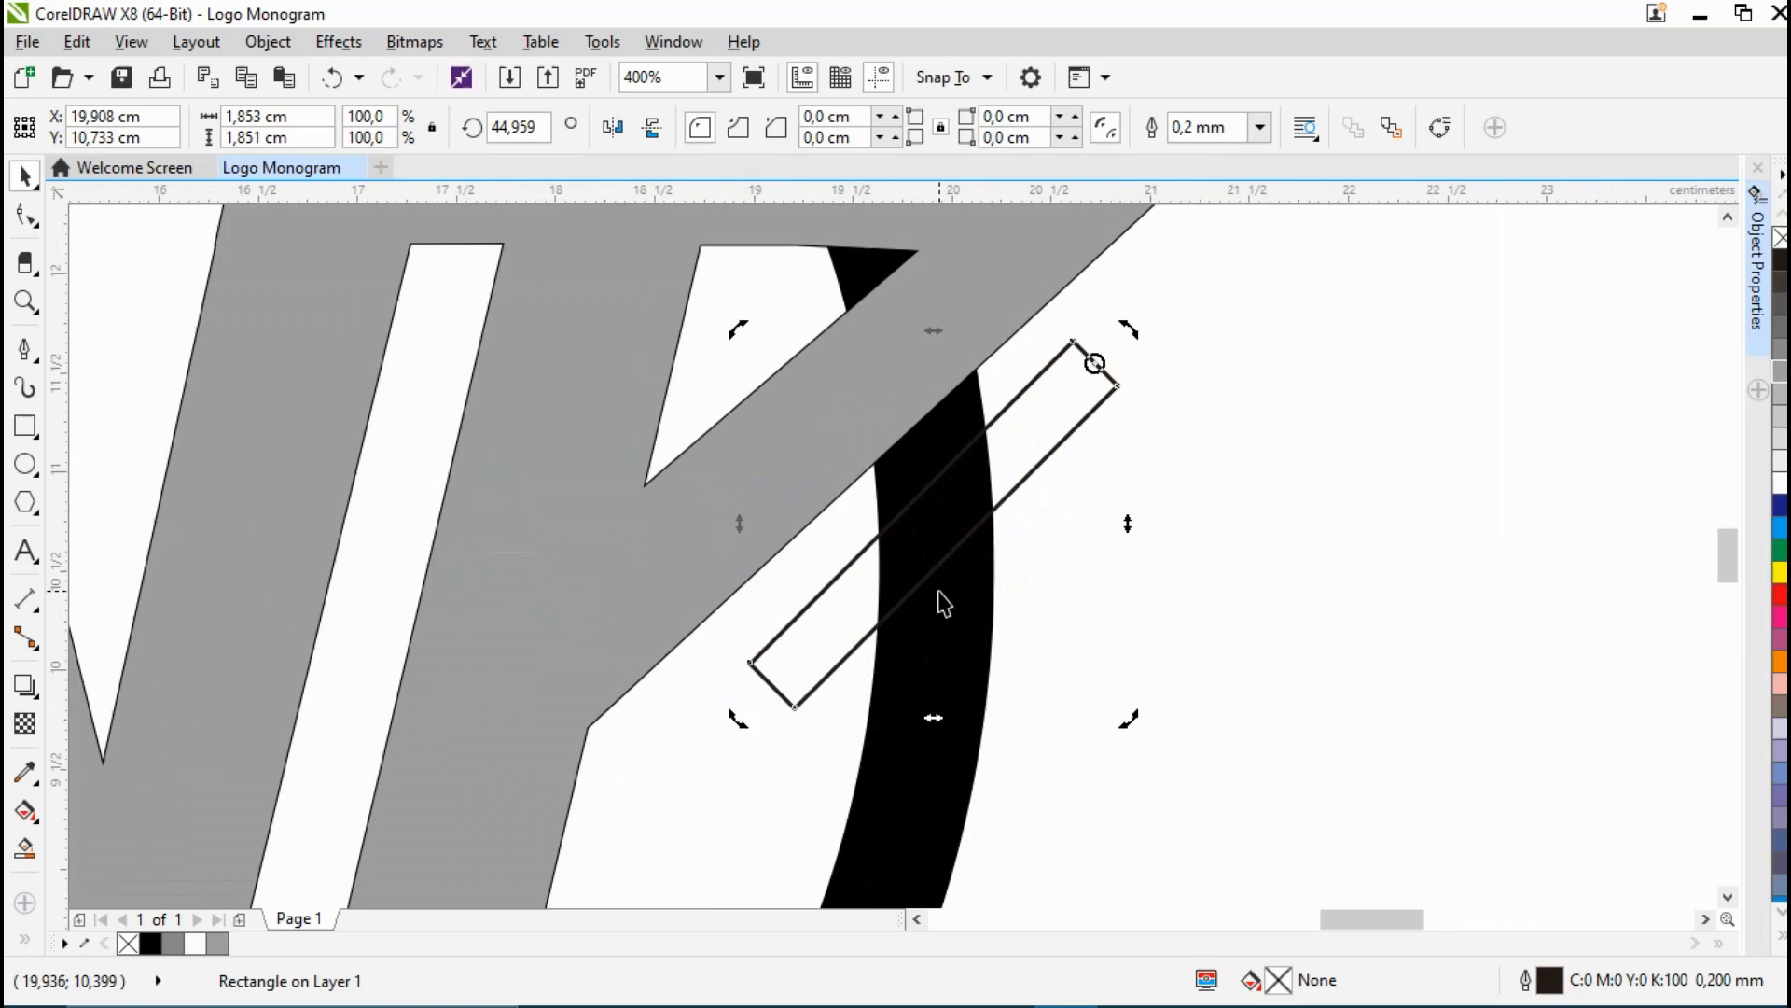
{"action": "left_click_drag", "start_coordinate": [944, 520], "coordinate": [929, 450]}
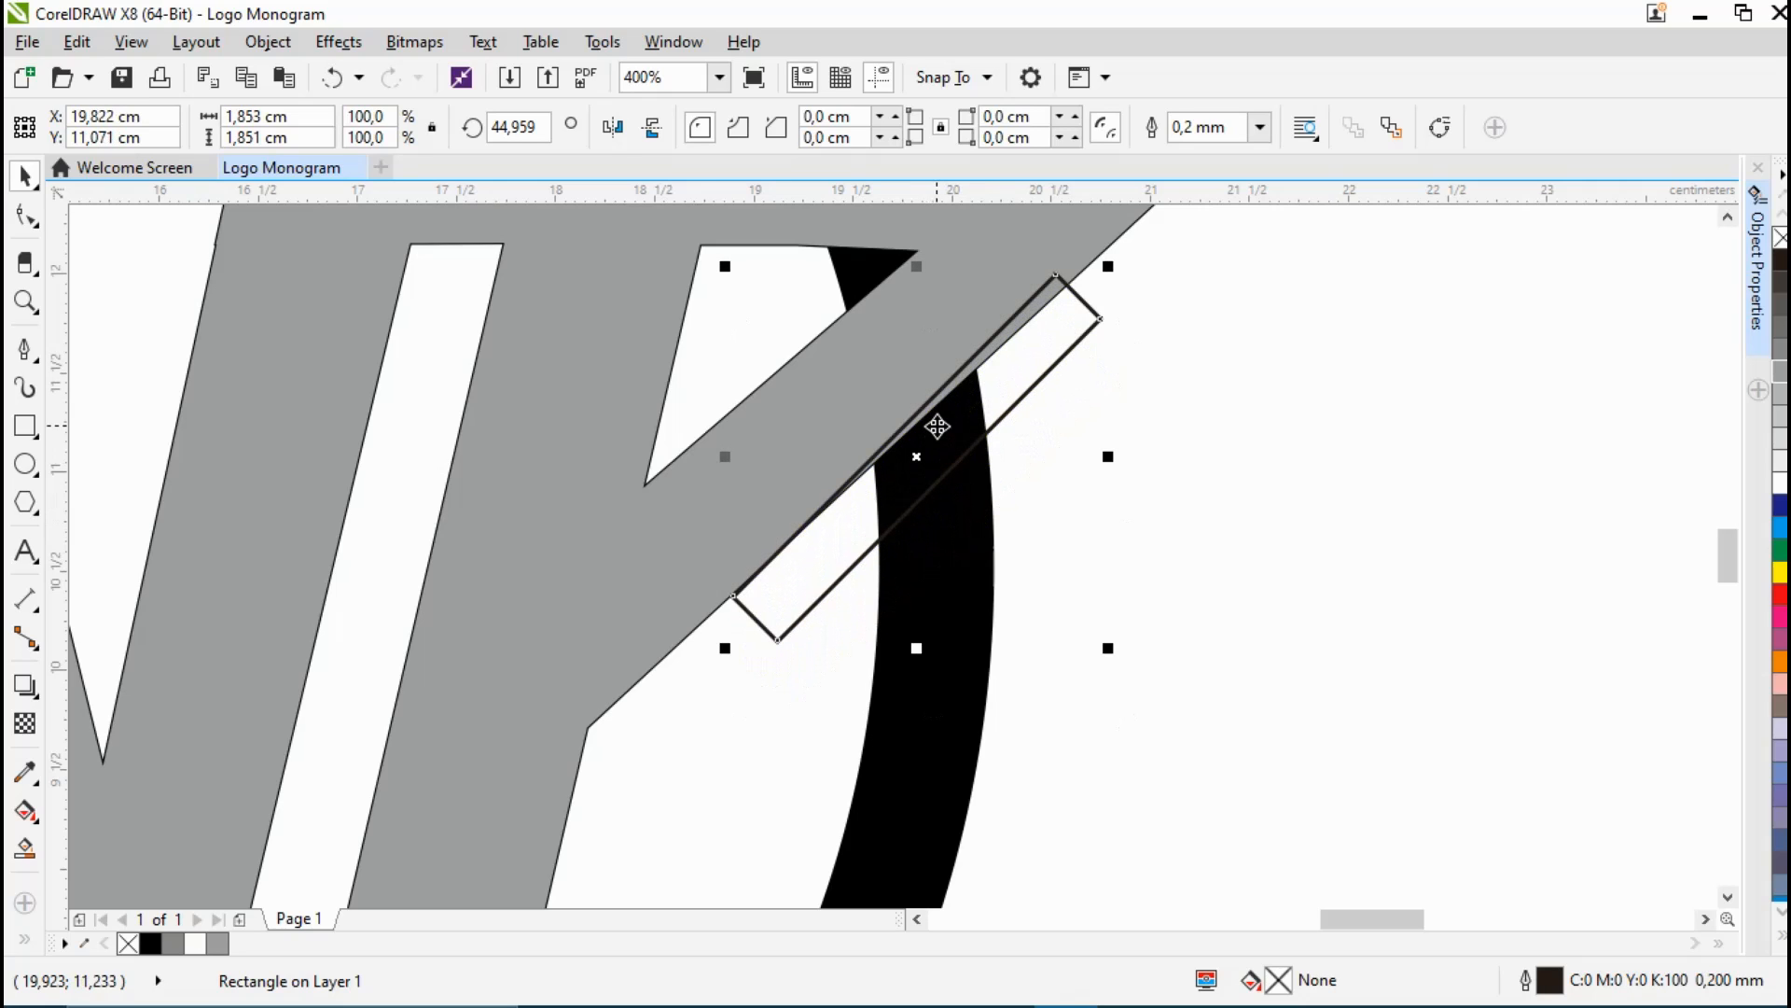
Step: Trim the ring with the slanted rectangle along the P's diagonal, and delete the rectangle
{"action": "left_click", "coordinate": [949, 793], "text": "shift"}
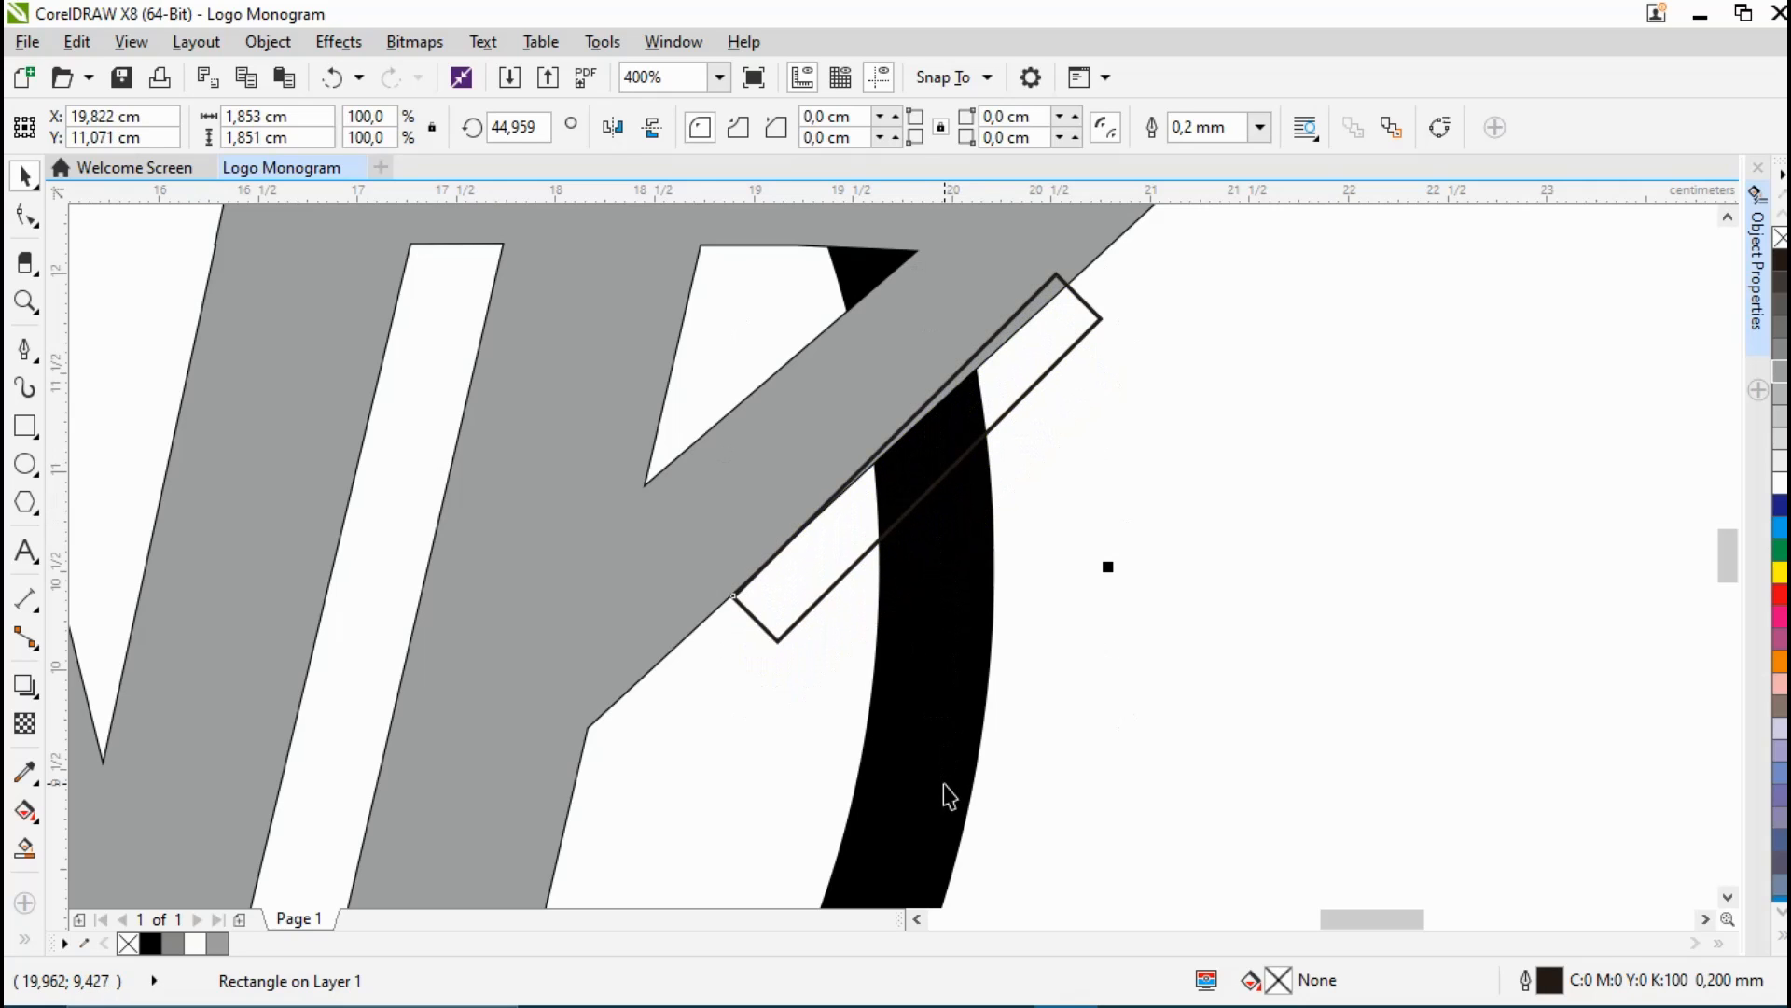
{"action": "left_click", "coordinate": [786, 127]}
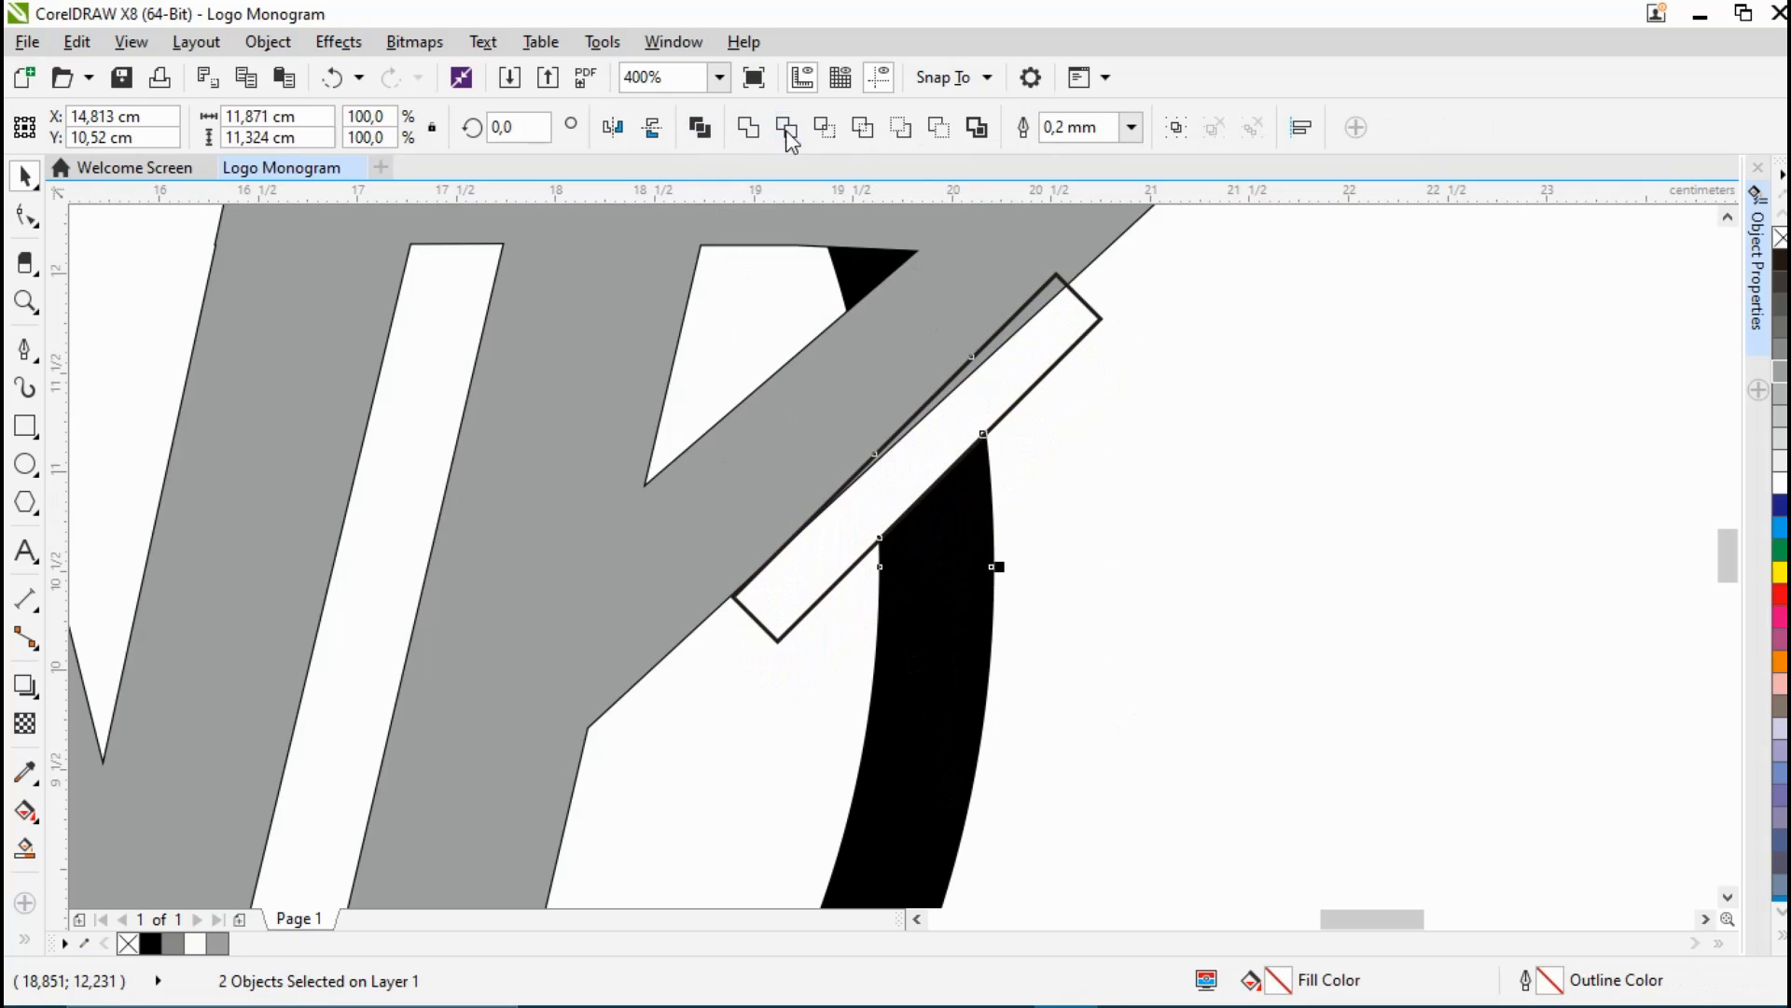
{"action": "scroll", "coordinate": [904, 325], "scroll_direction": "down", "scroll_amount": 4}
{"action": "scroll", "coordinate": [919, 385], "scroll_direction": "up", "scroll_amount": 4}
{"action": "left_click", "coordinate": [975, 372]}
{"action": "left_click_drag", "start_coordinate": [988, 377], "coordinate": [1407, 520]}
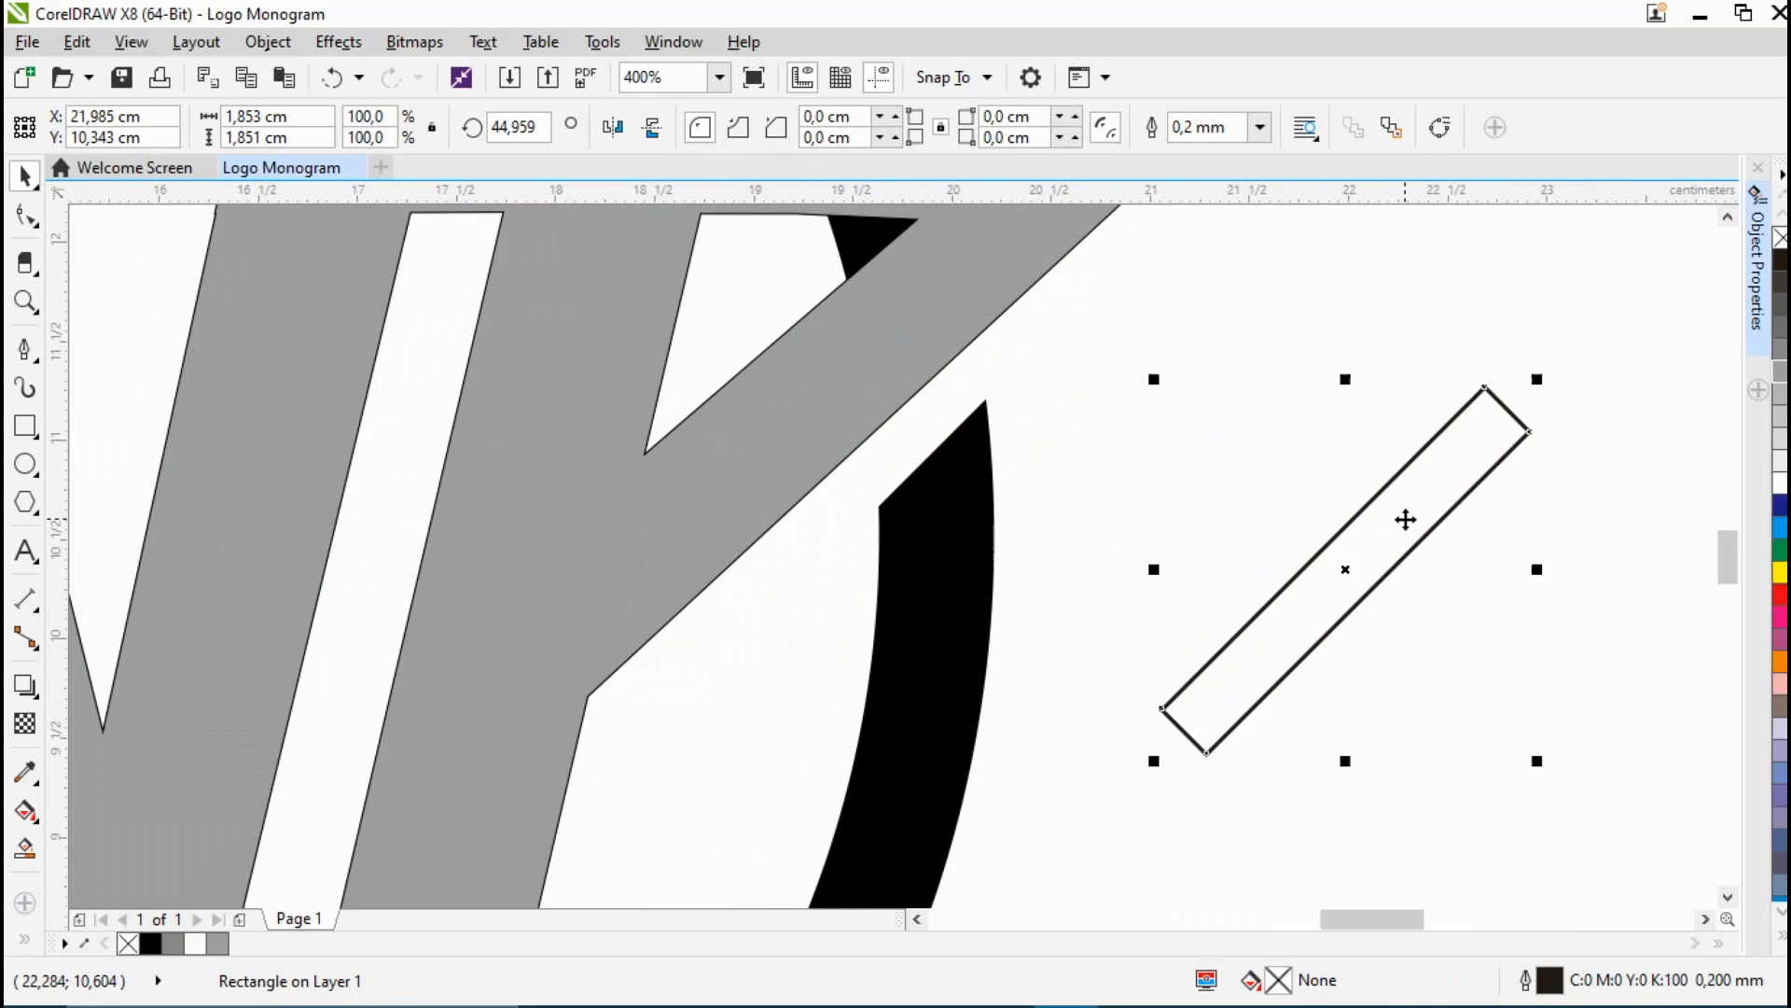
{"action": "scroll", "coordinate": [1335, 515], "scroll_direction": "down", "scroll_amount": 4}
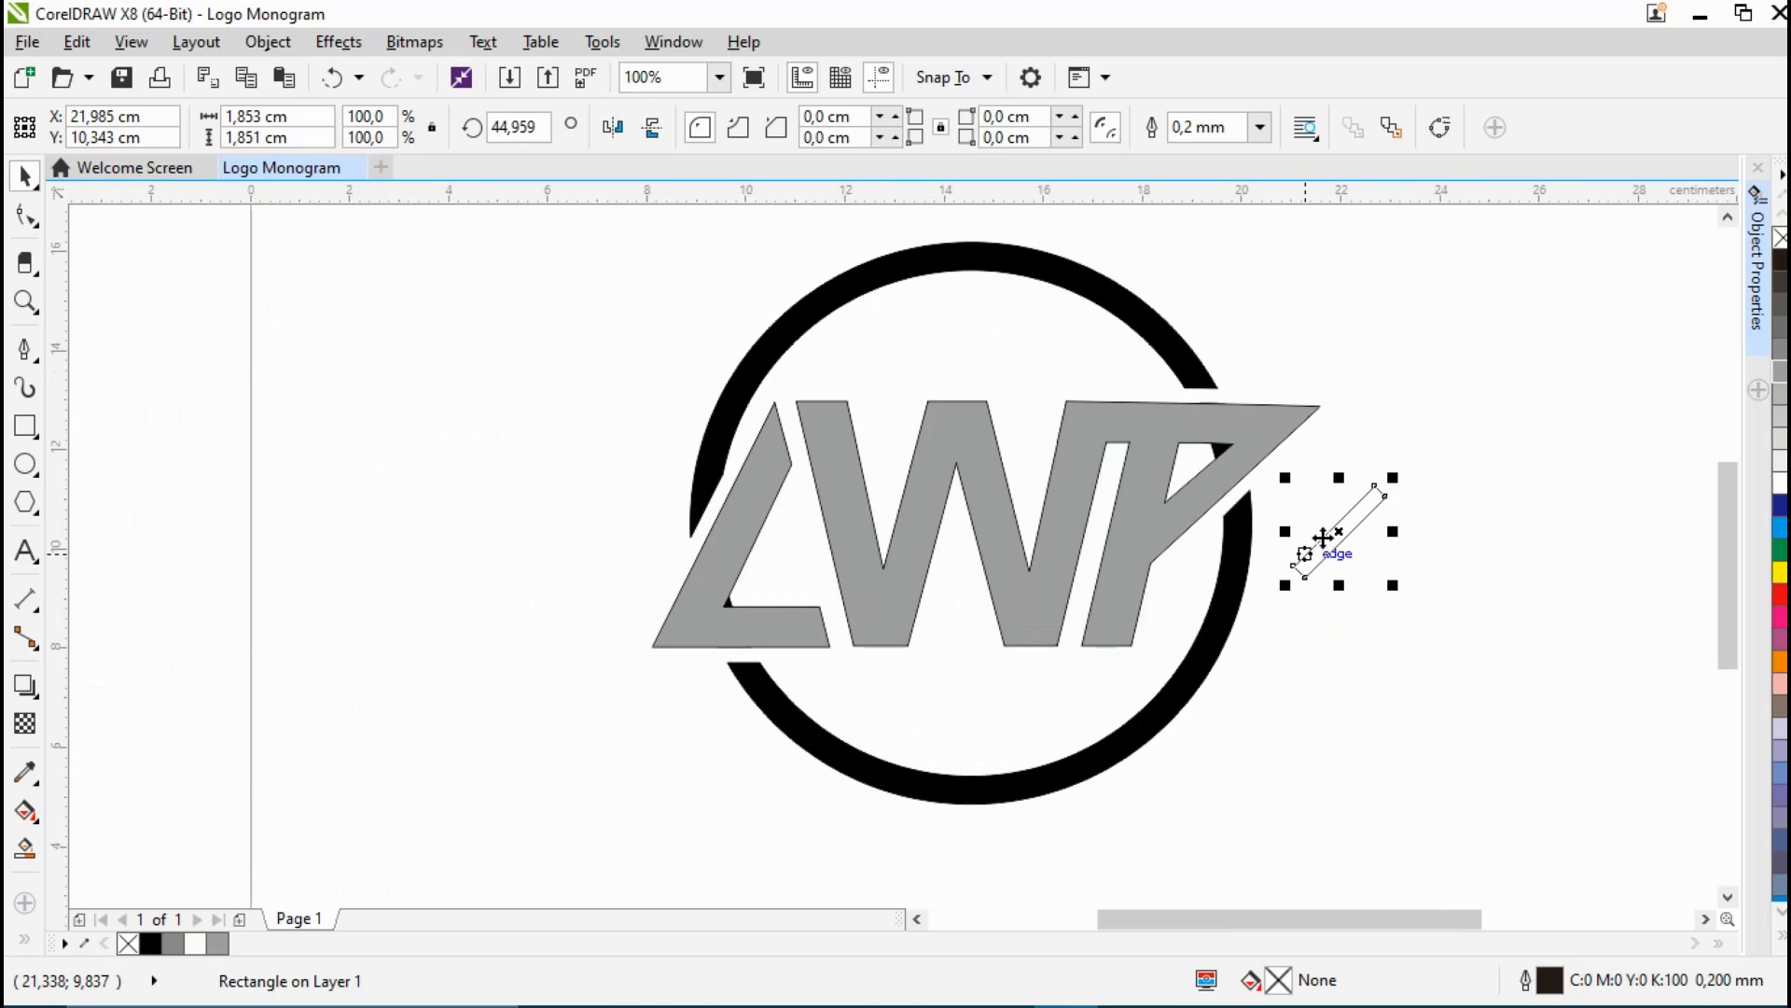
{"action": "right_click", "coordinate": [1324, 537]}
{"action": "left_click", "coordinate": [1404, 580]}
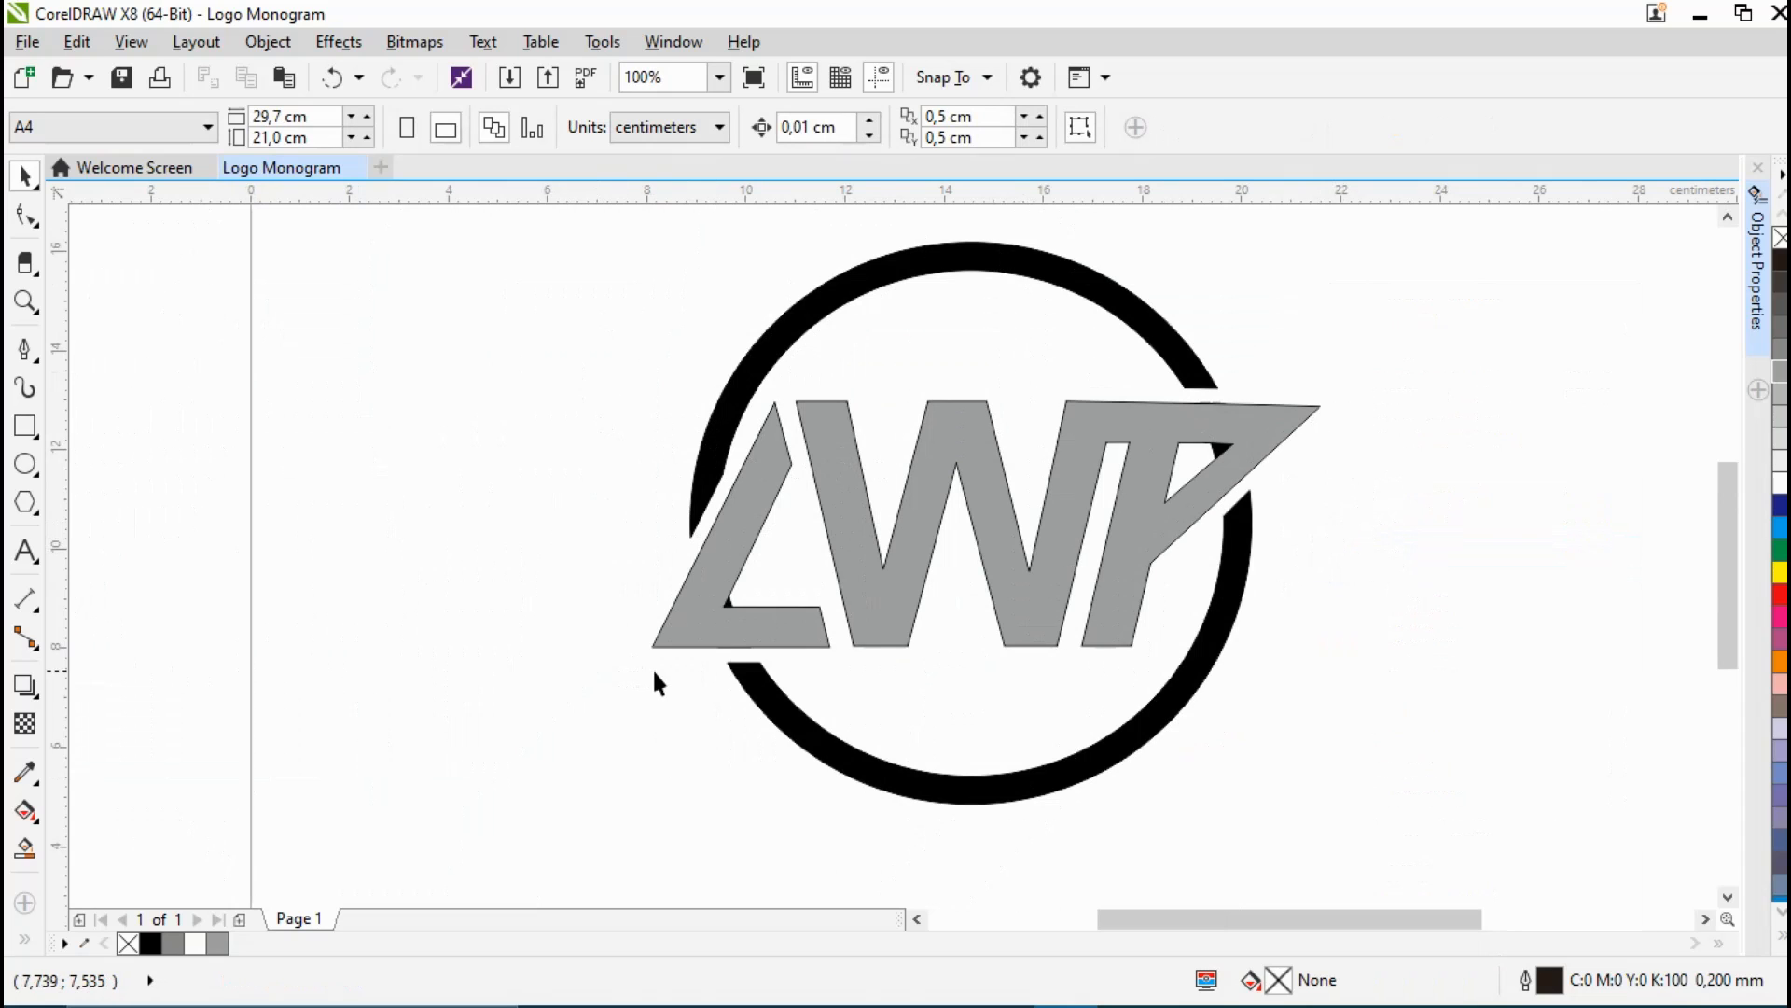
Step: Trim the black ring with the grey letter shape to remove the ring parts behind the letters
{"action": "left_click_drag", "start_coordinate": [622, 232], "coordinate": [1411, 836]}
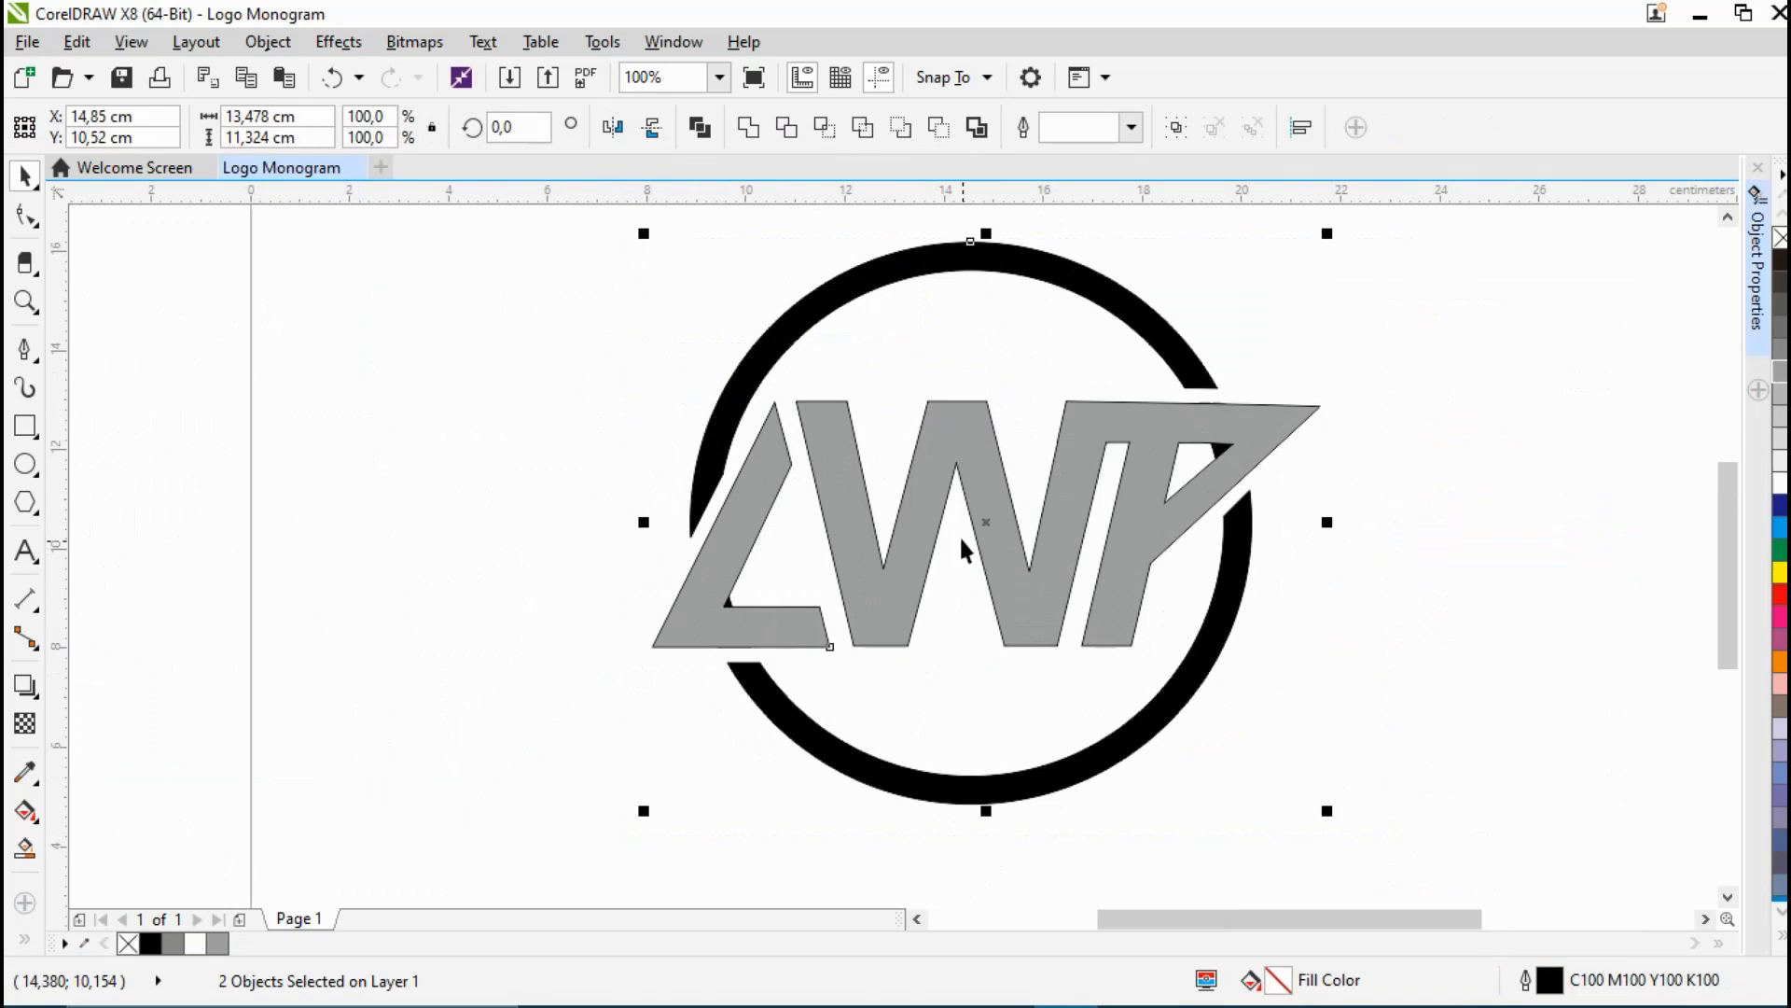
{"action": "left_click", "coordinate": [787, 140]}
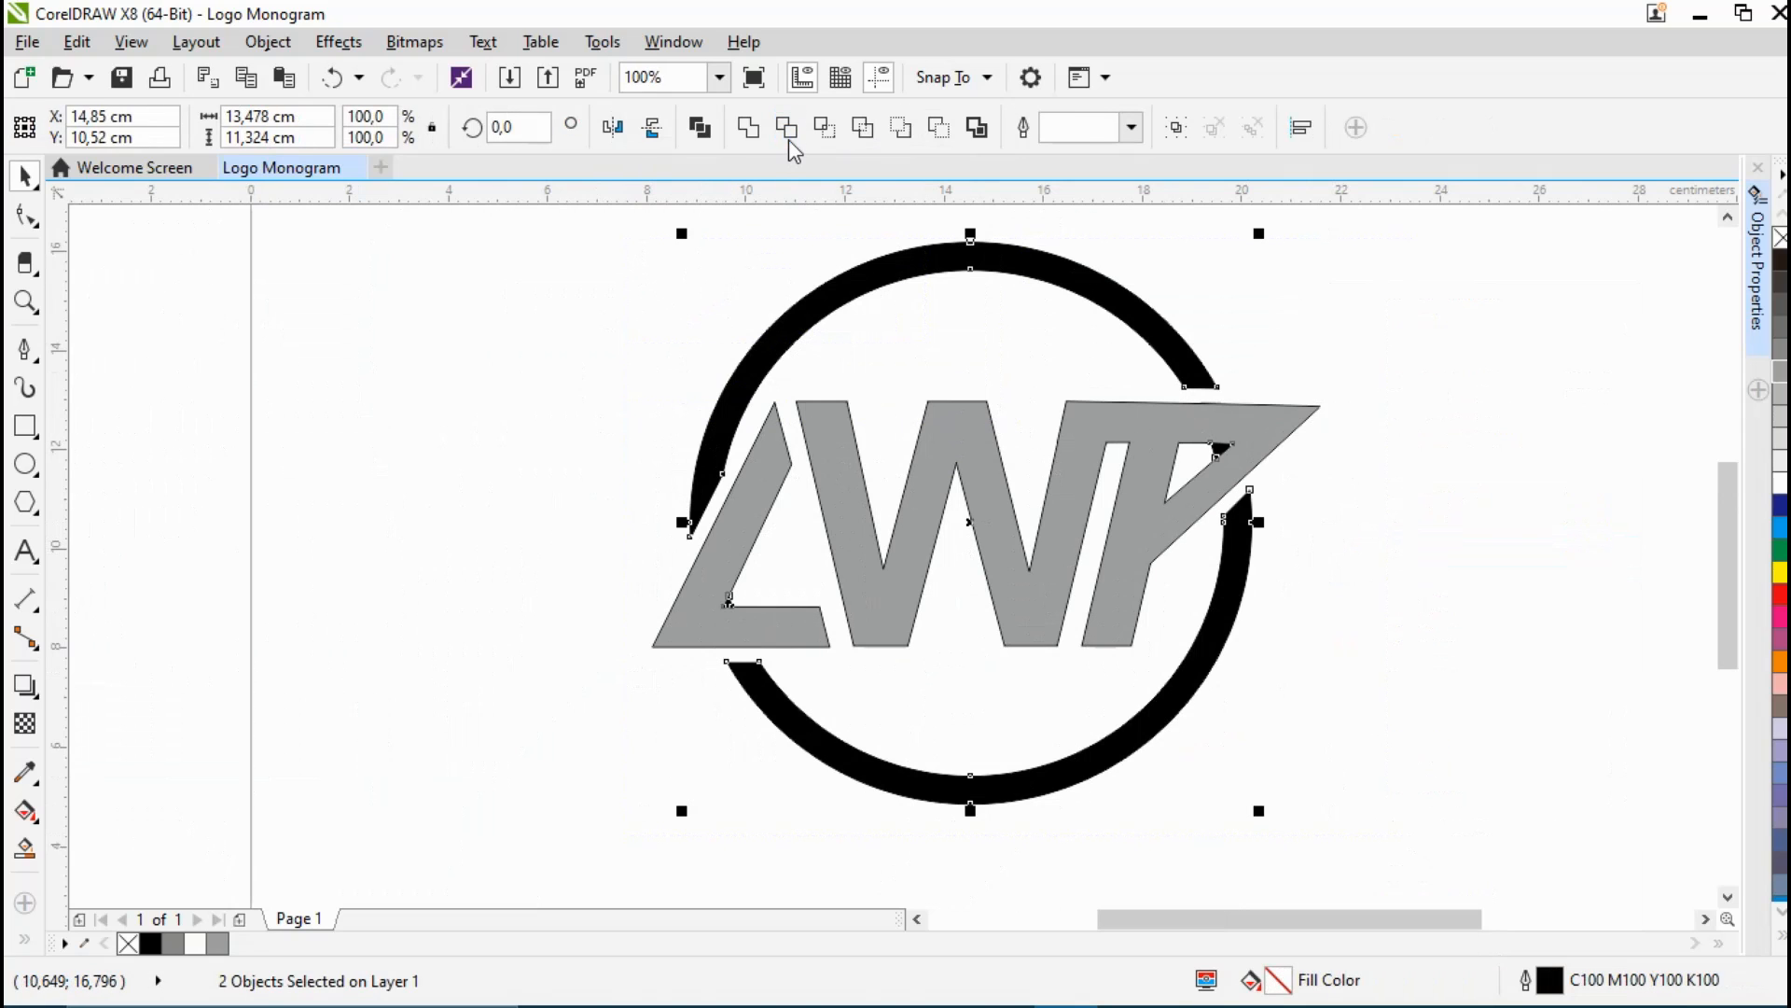
{"action": "left_click", "coordinate": [497, 390]}
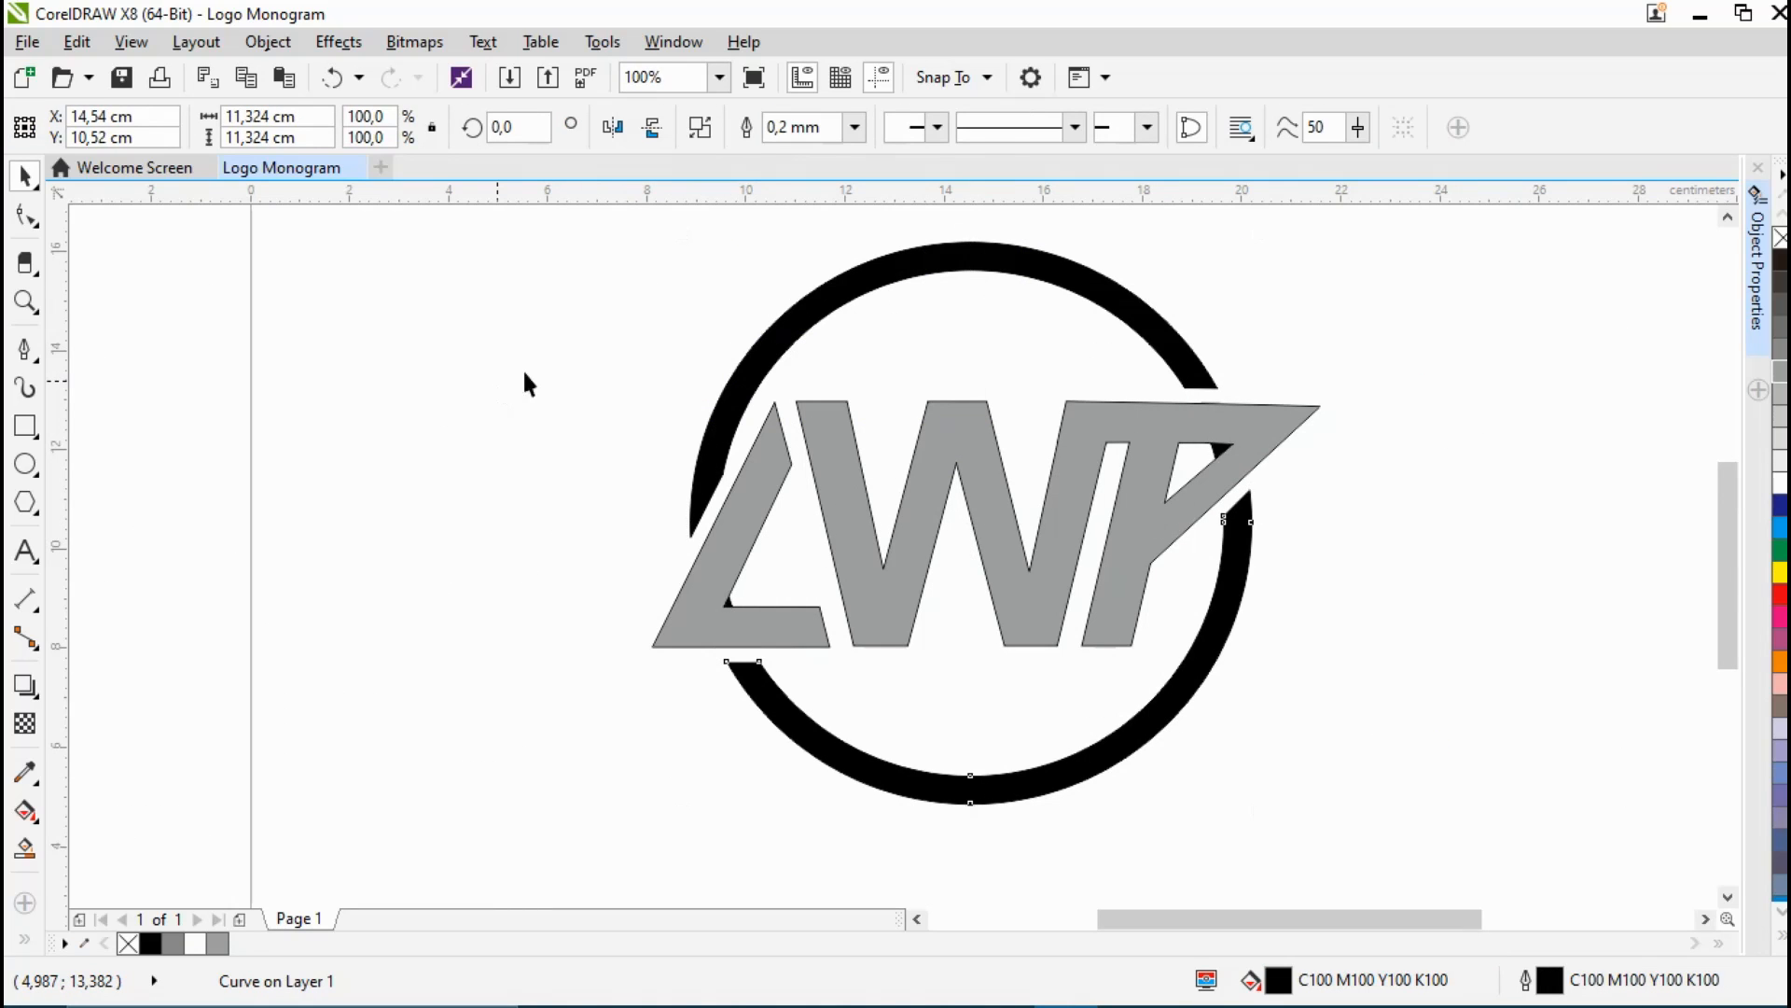
Step: Break the trimmed ring curve apart into separate pieces and clear the selection
{"action": "left_click", "coordinate": [772, 340]}
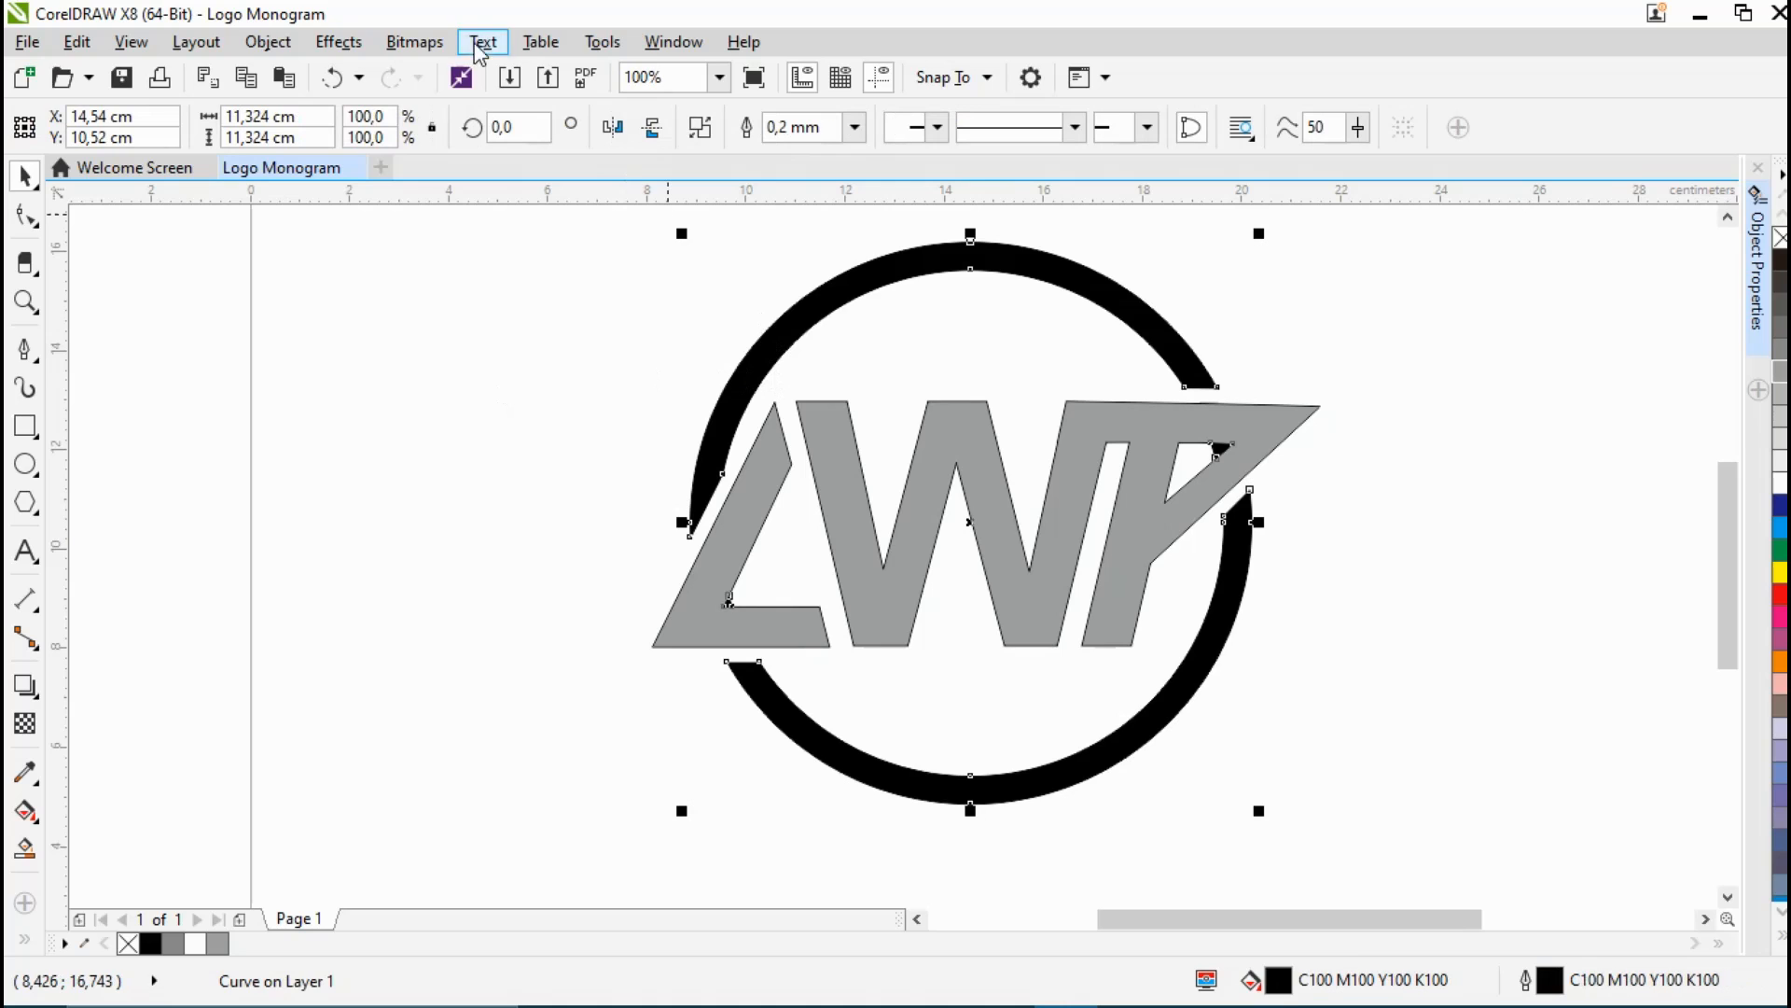
{"action": "left_click", "coordinate": [268, 42]}
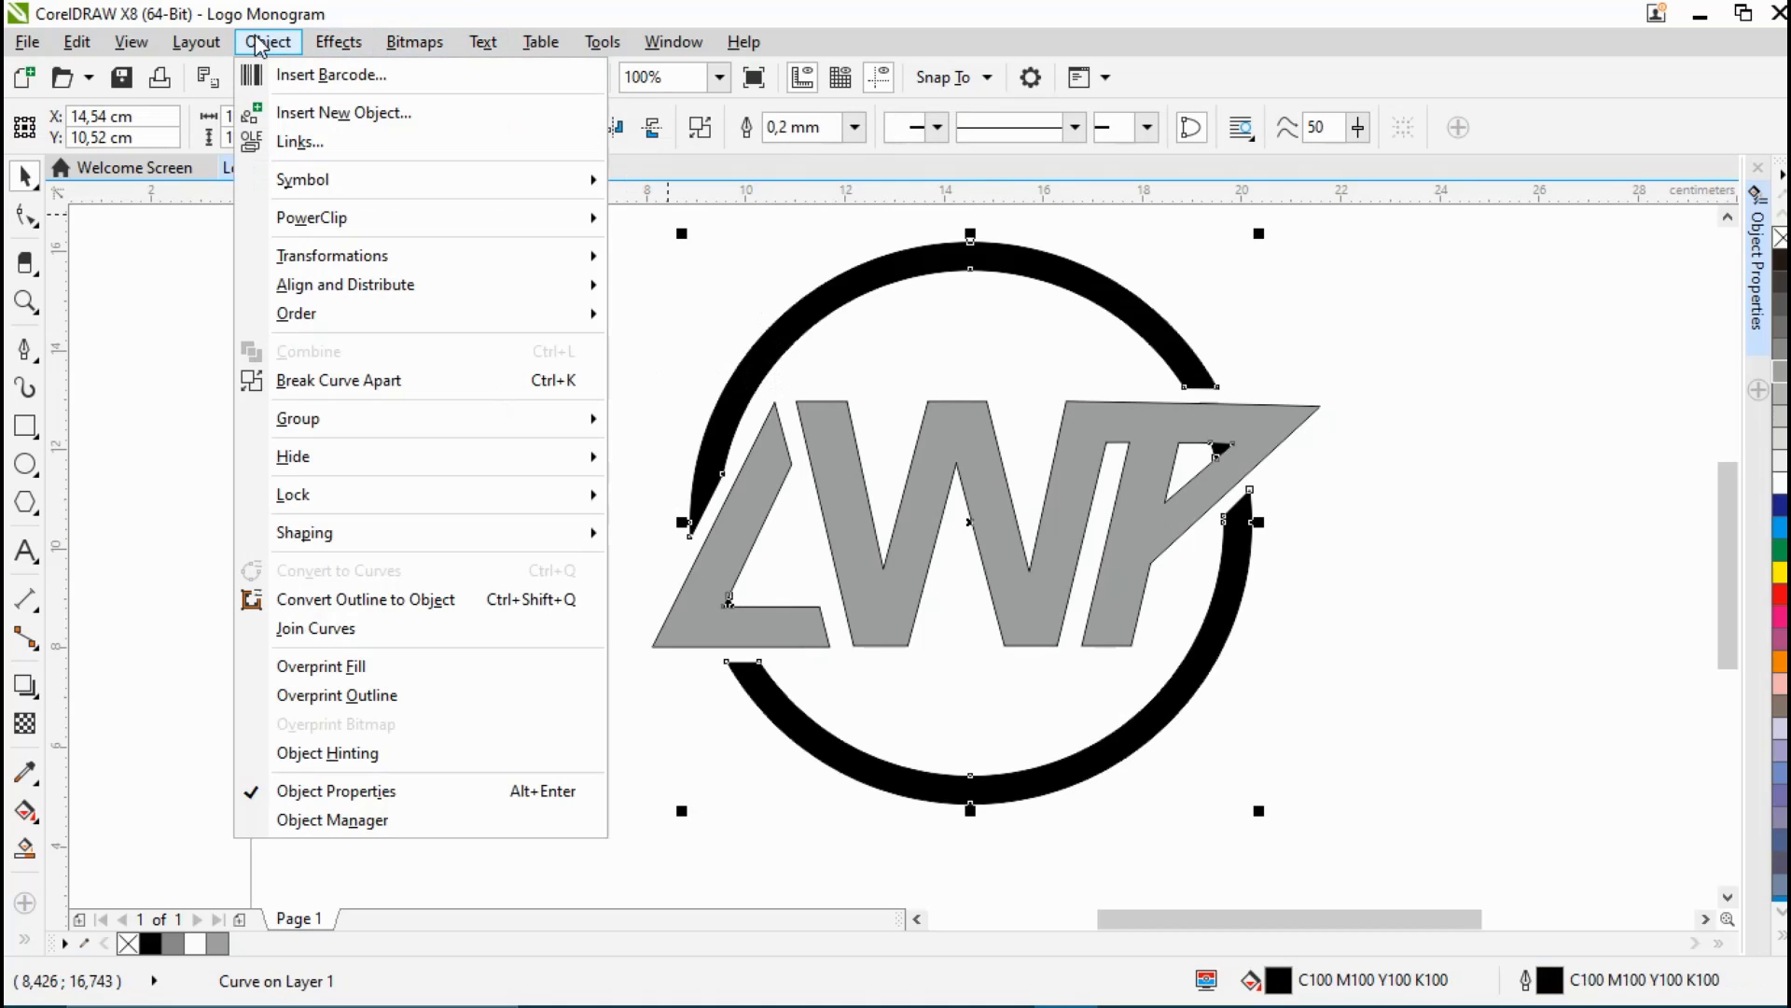
{"action": "left_click", "coordinate": [342, 383]}
{"action": "left_click", "coordinate": [427, 443]}
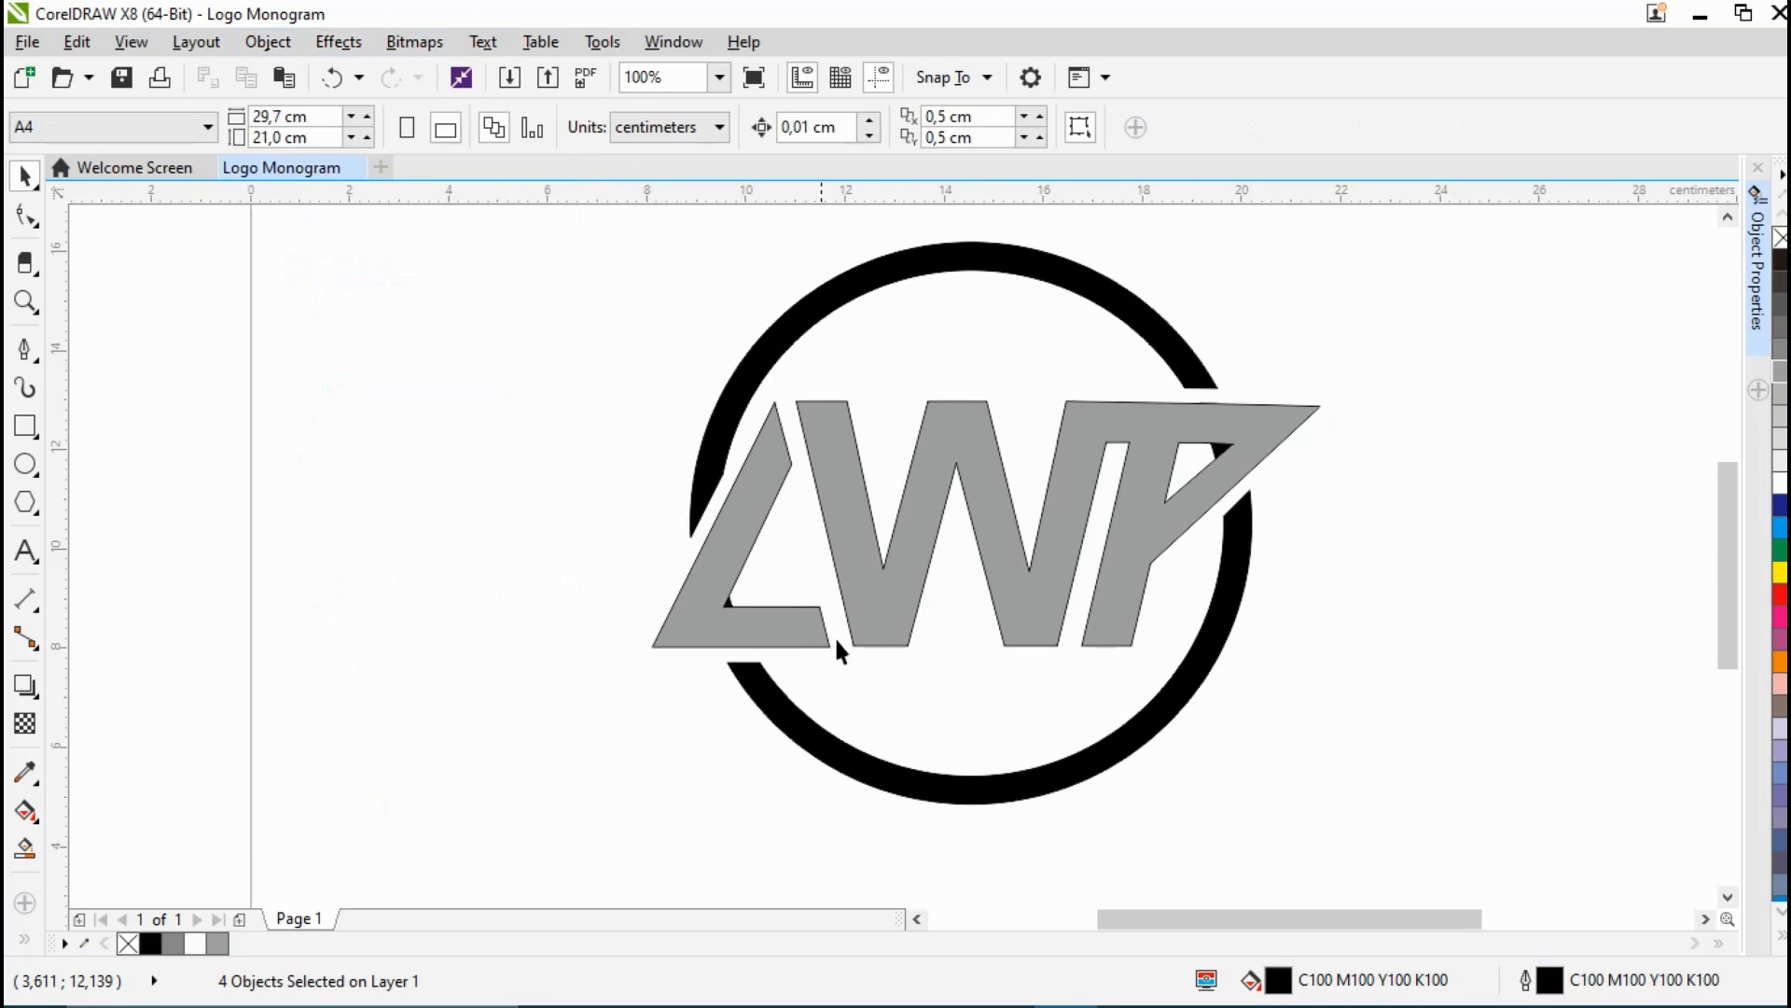
Step: Delete the leftover black ring fragments in the A's inner corner and inside the P's counter
{"action": "scroll", "coordinate": [831, 635], "scroll_direction": "up", "scroll_amount": 5}
{"action": "scroll", "coordinate": [421, 511], "scroll_direction": "down", "scroll_amount": 2}
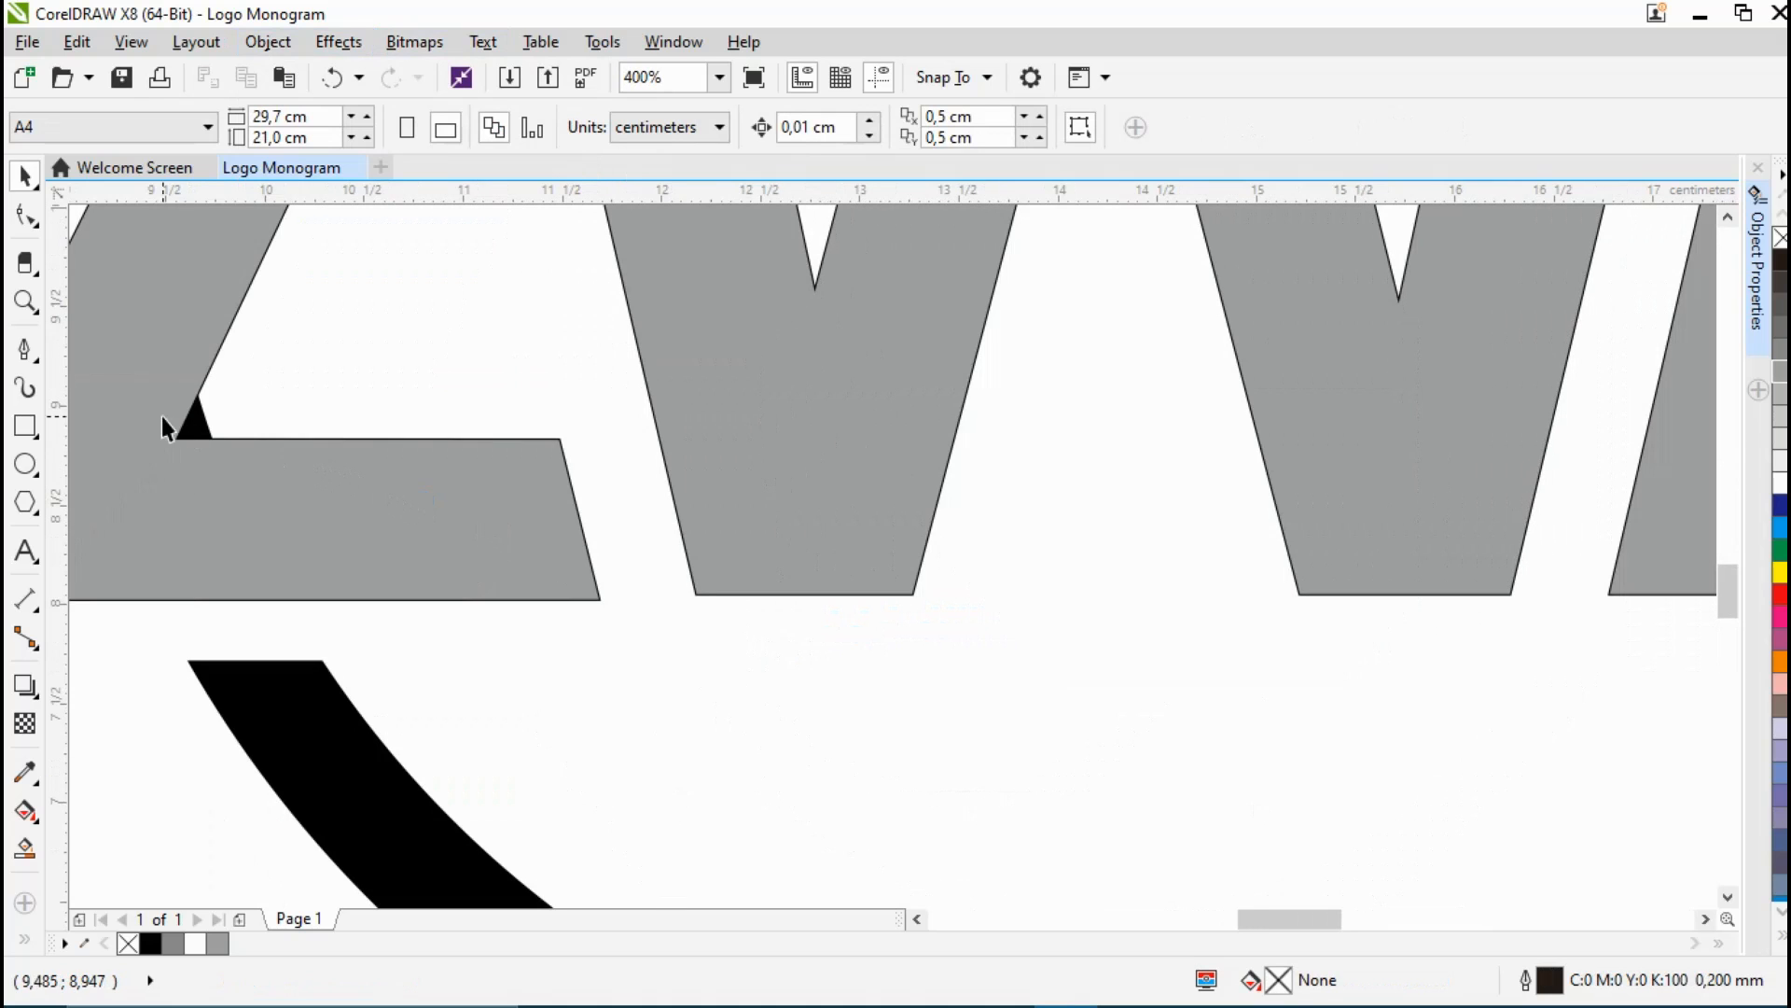
{"action": "left_click", "coordinate": [197, 428]}
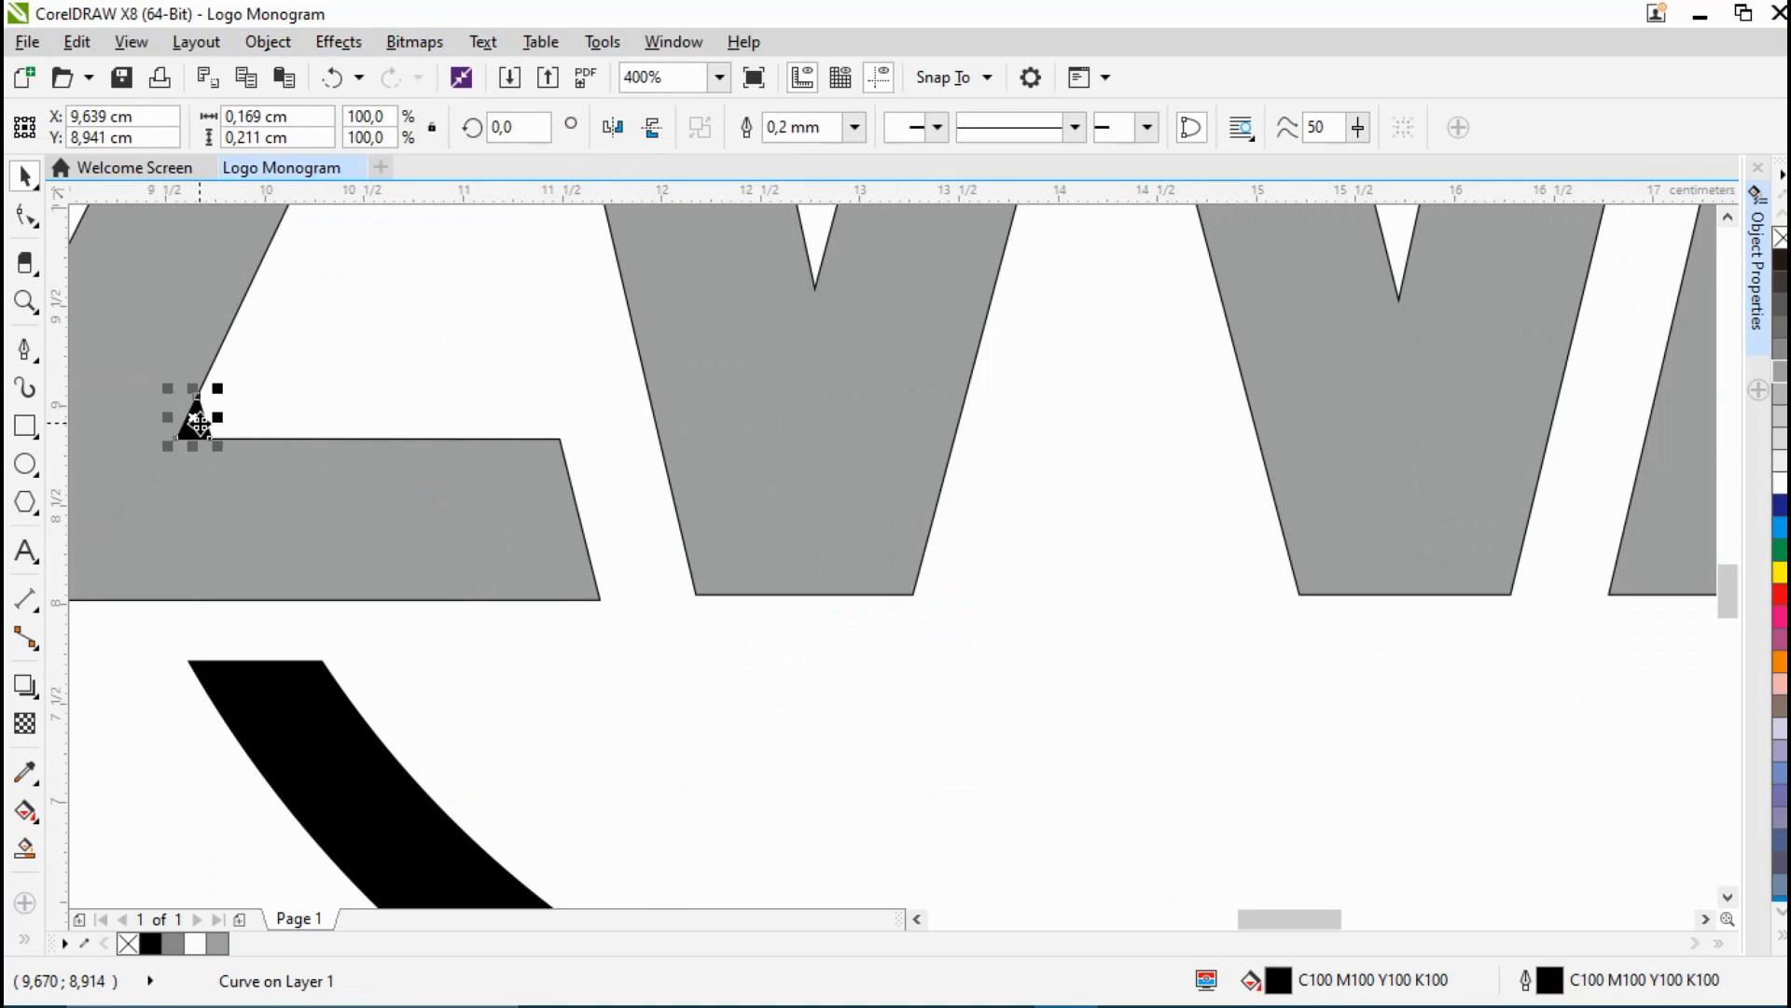
{"action": "key", "text": "Delete"}
{"action": "scroll", "coordinate": [1133, 471], "scroll_direction": "down", "scroll_amount": 6}
{"action": "scroll", "coordinate": [1376, 373], "scroll_direction": "up", "scroll_amount": 4}
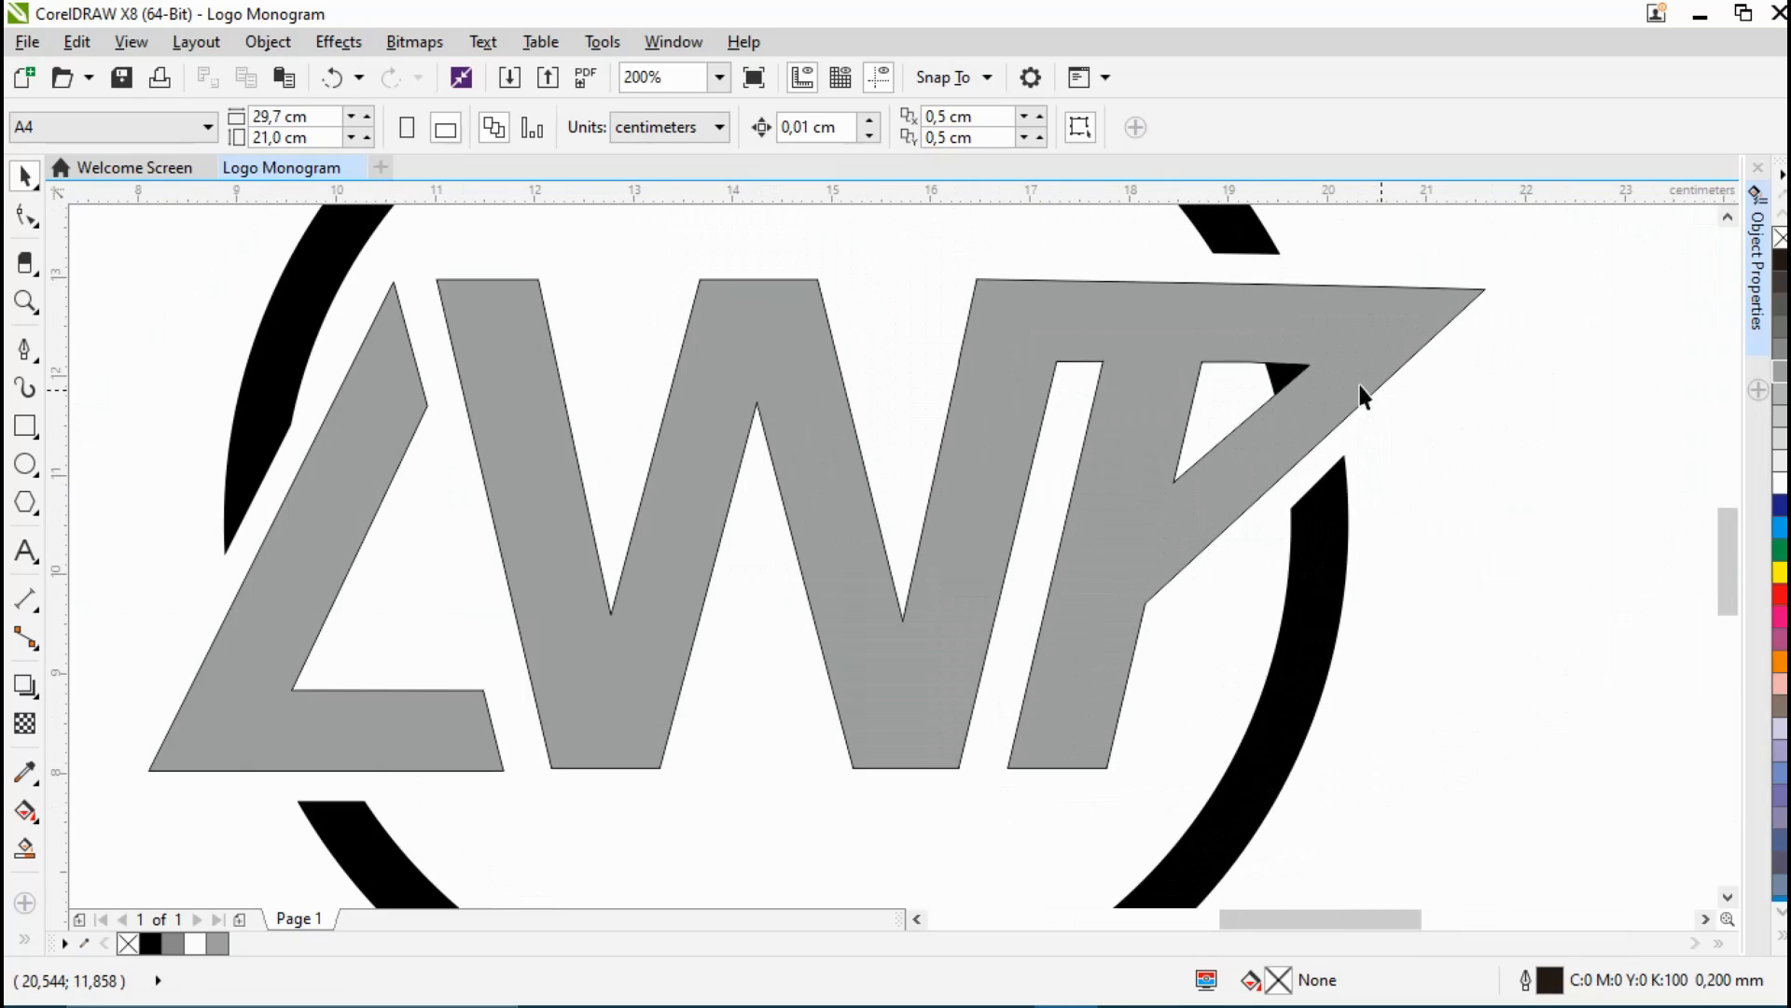
{"action": "left_click", "coordinate": [1279, 382]}
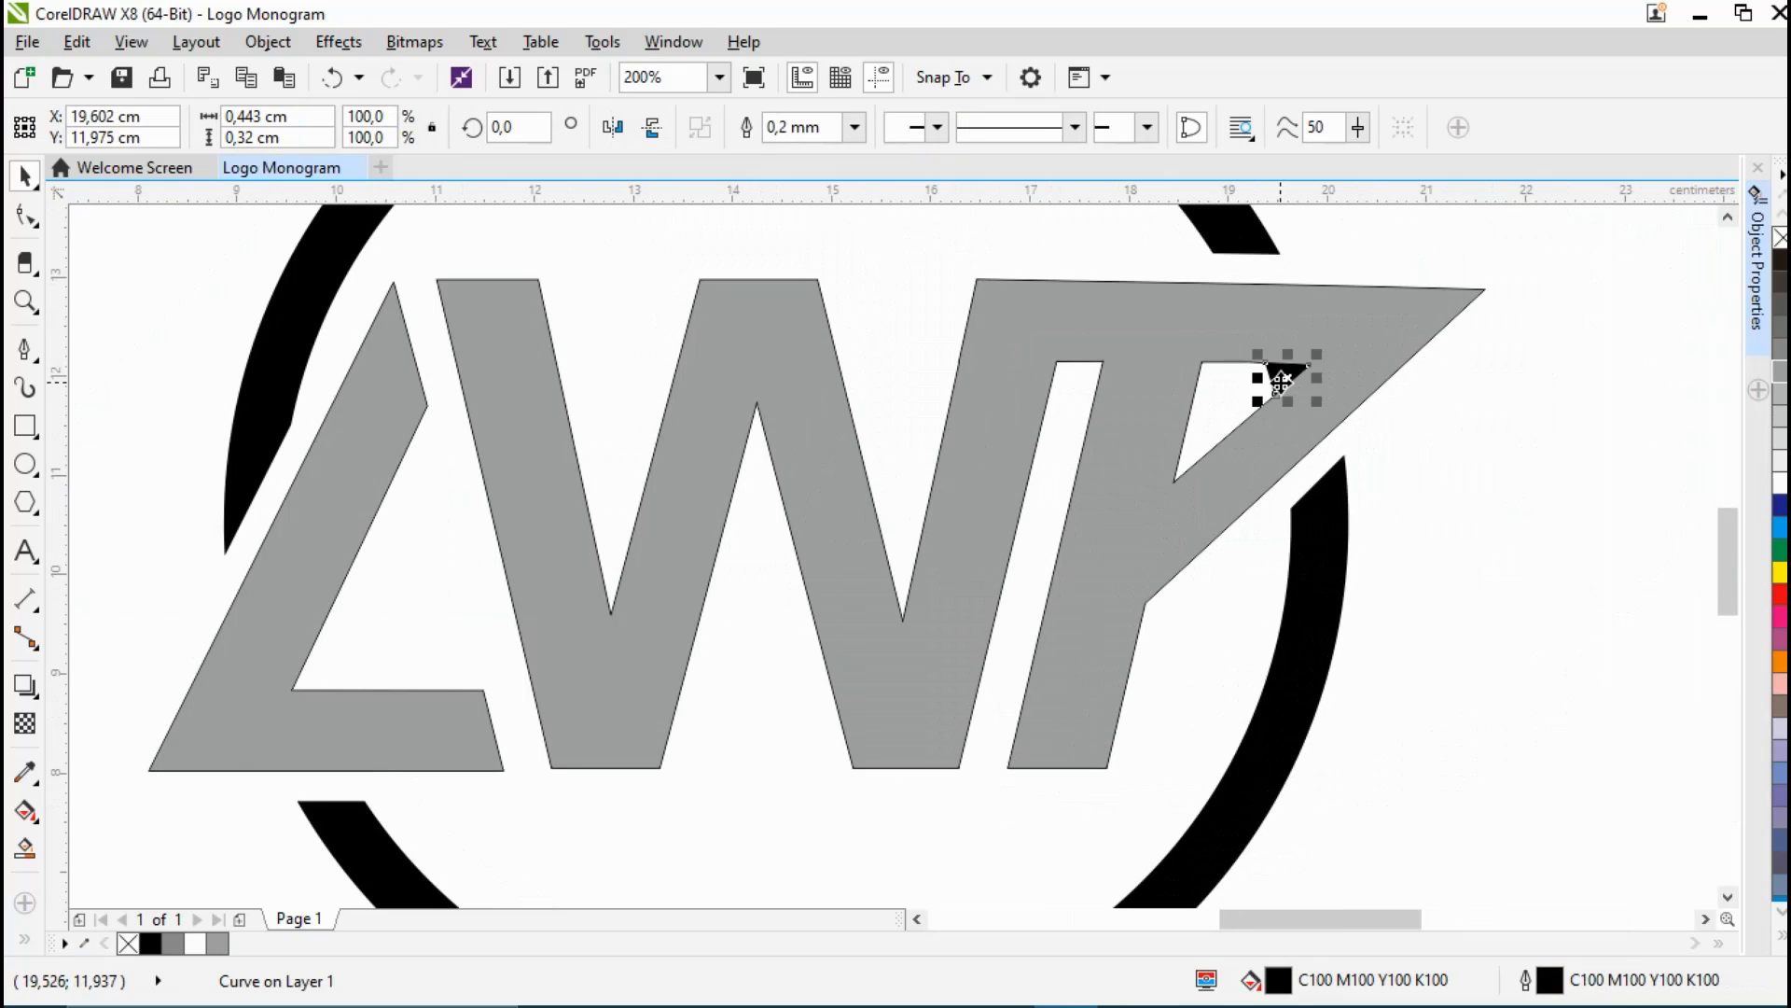
{"action": "key", "text": "Delete"}
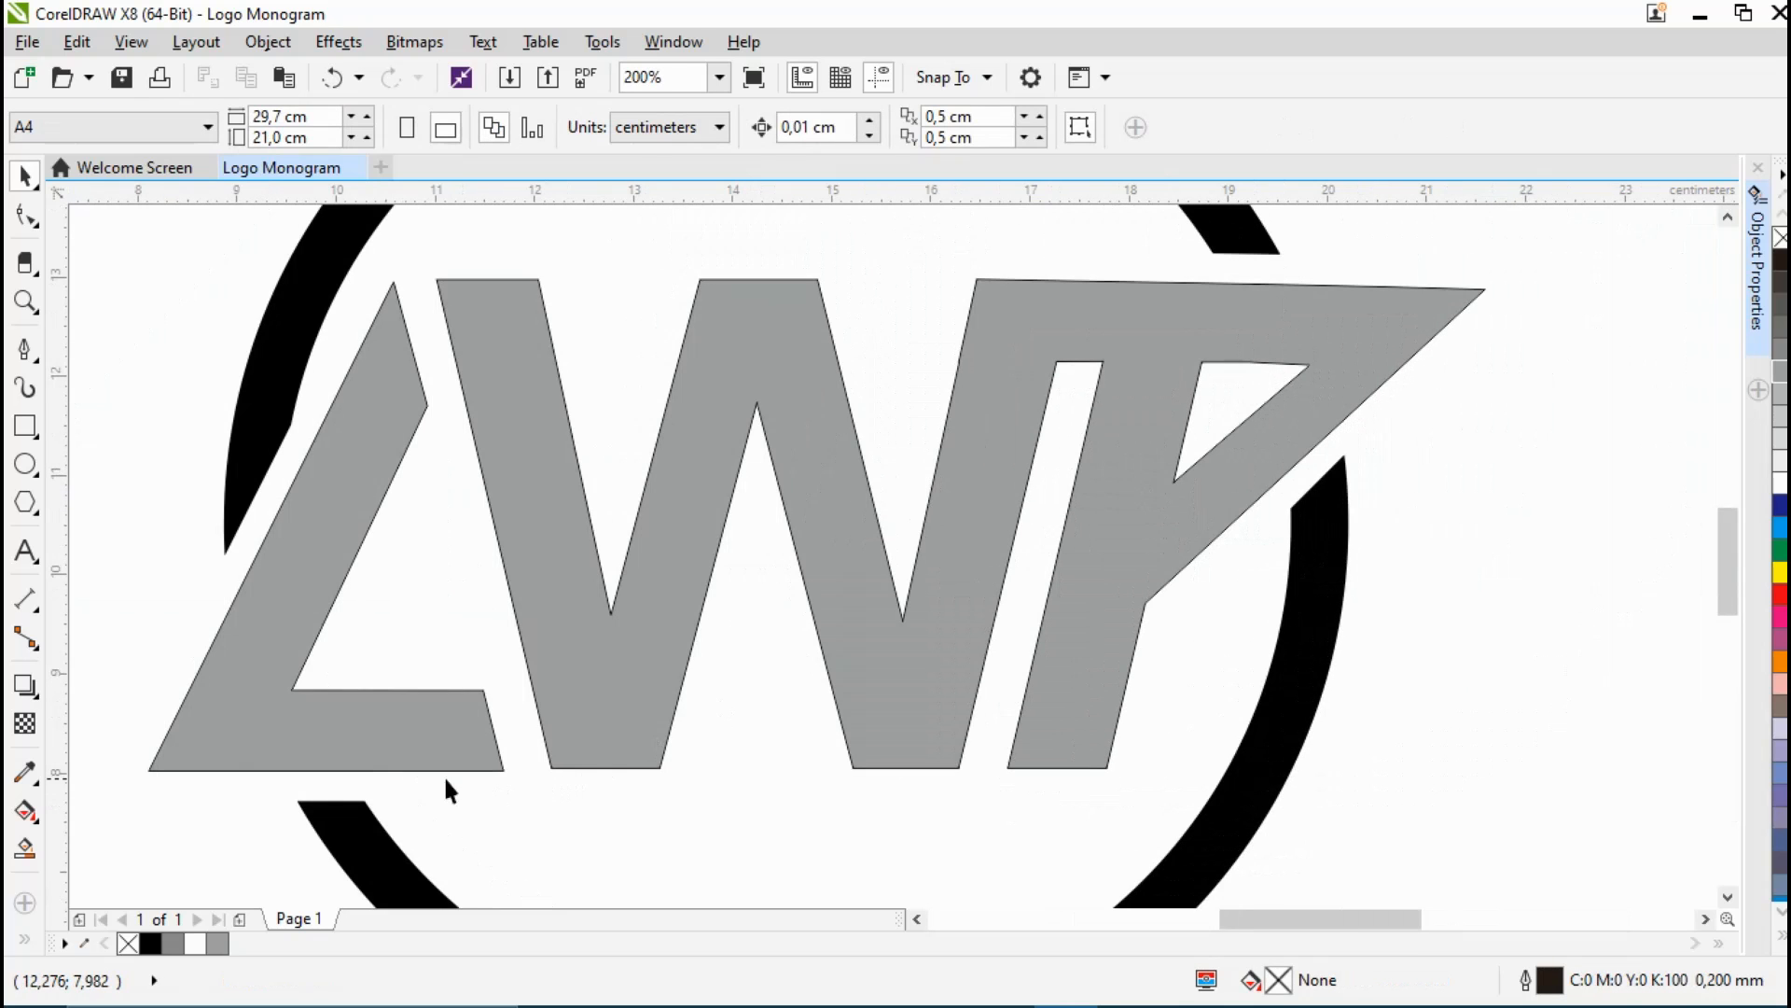
Step: Weld the upper and lower ring arcs into one object and clear the selection
{"action": "scroll", "coordinate": [327, 798], "scroll_direction": "up", "scroll_amount": 2}
{"action": "scroll", "coordinate": [320, 799], "scroll_direction": "down", "scroll_amount": 6}
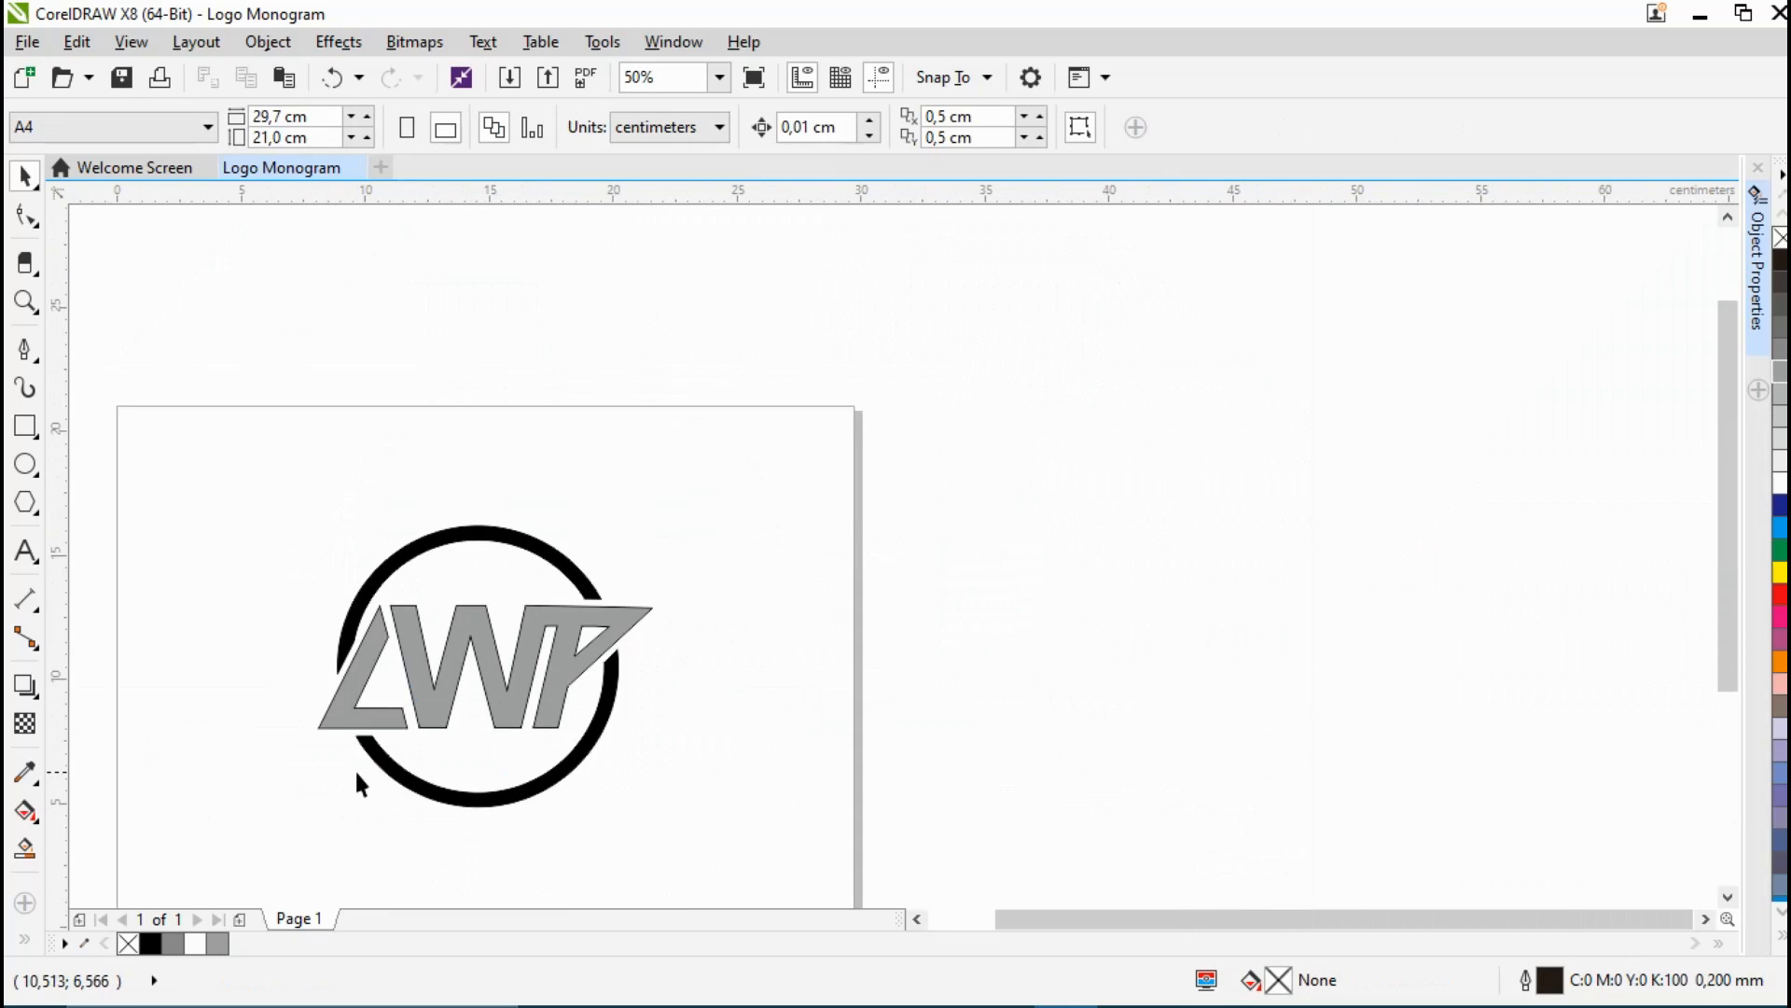
{"action": "scroll", "coordinate": [355, 769], "scroll_direction": "up", "scroll_amount": 2}
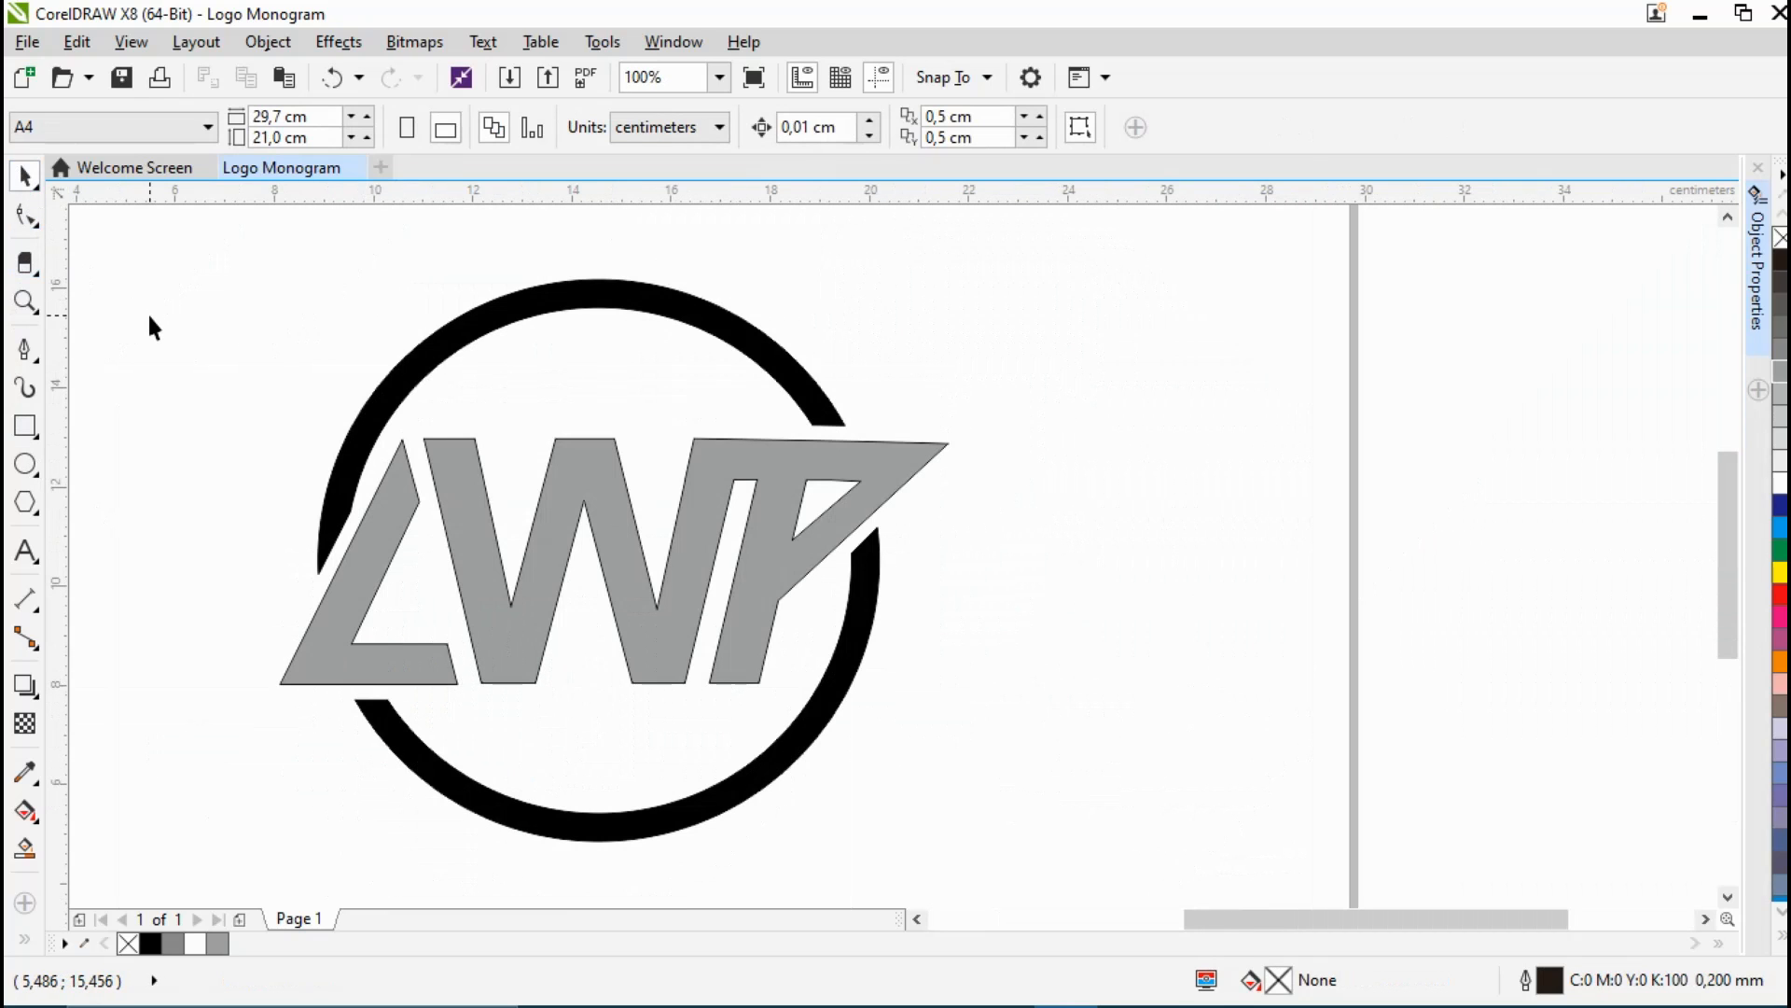
{"action": "left_click", "coordinate": [452, 342]}
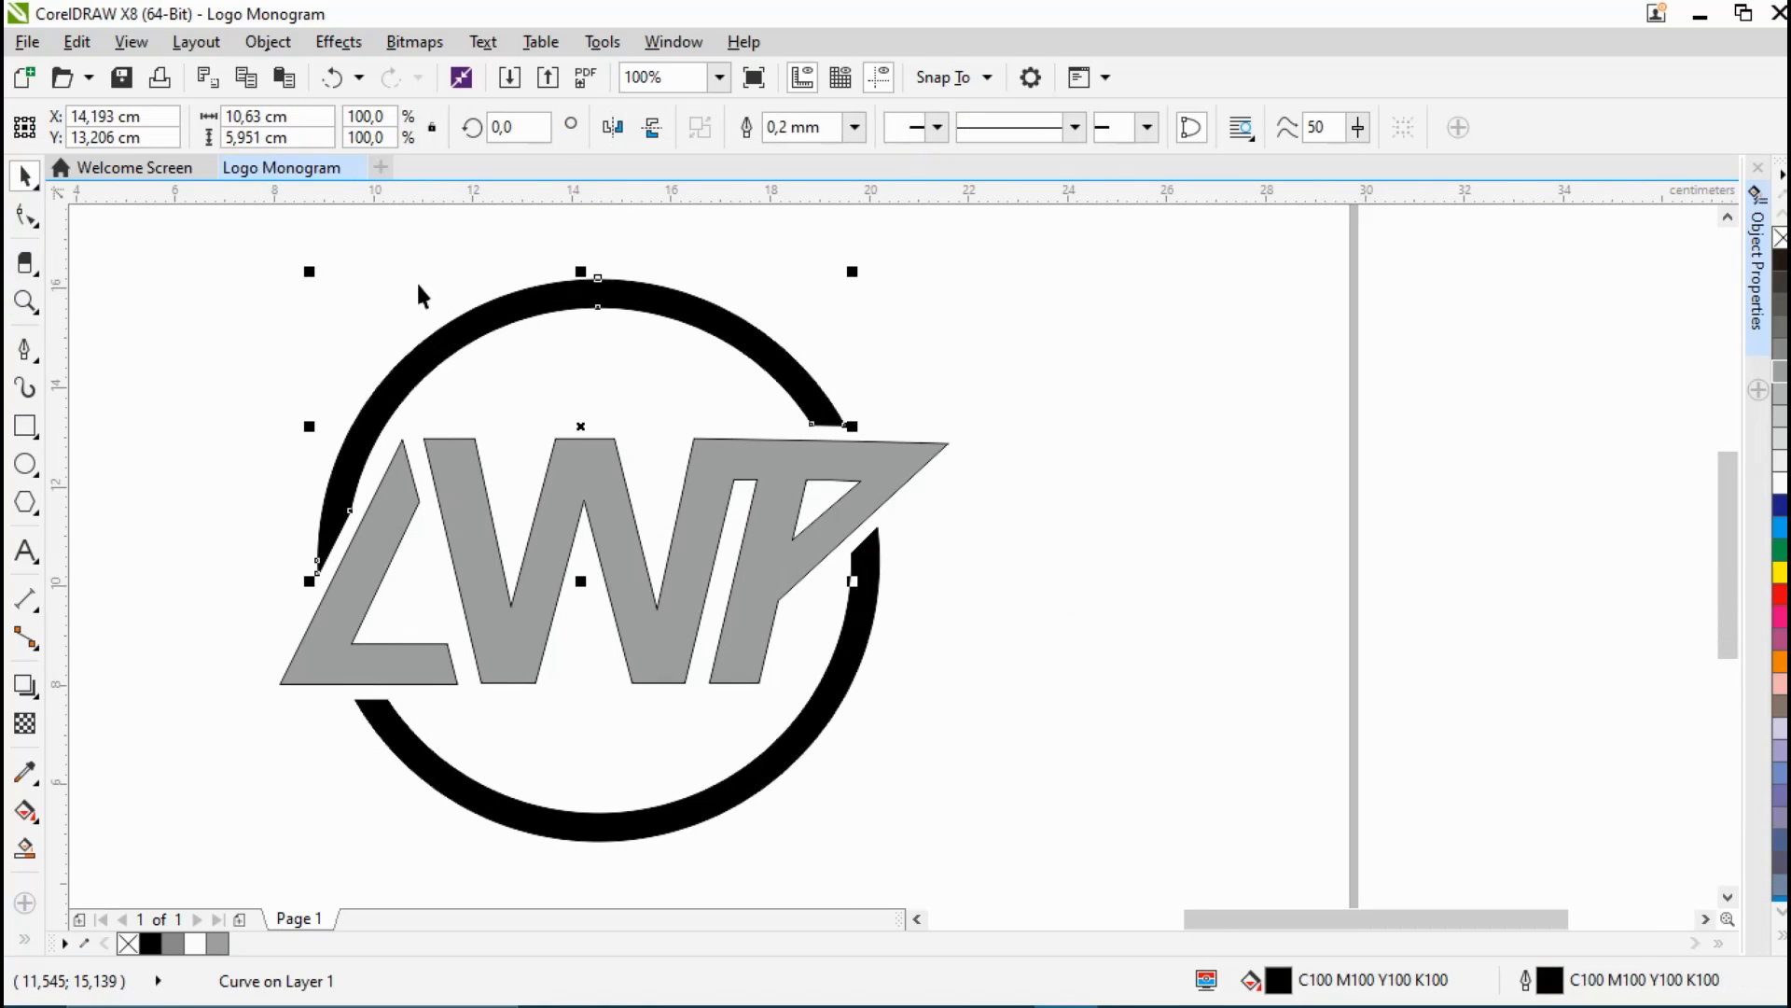
{"action": "left_click", "coordinate": [424, 751], "text": "shift"}
{"action": "left_click", "coordinate": [759, 140]}
{"action": "left_click", "coordinate": [1083, 351]}
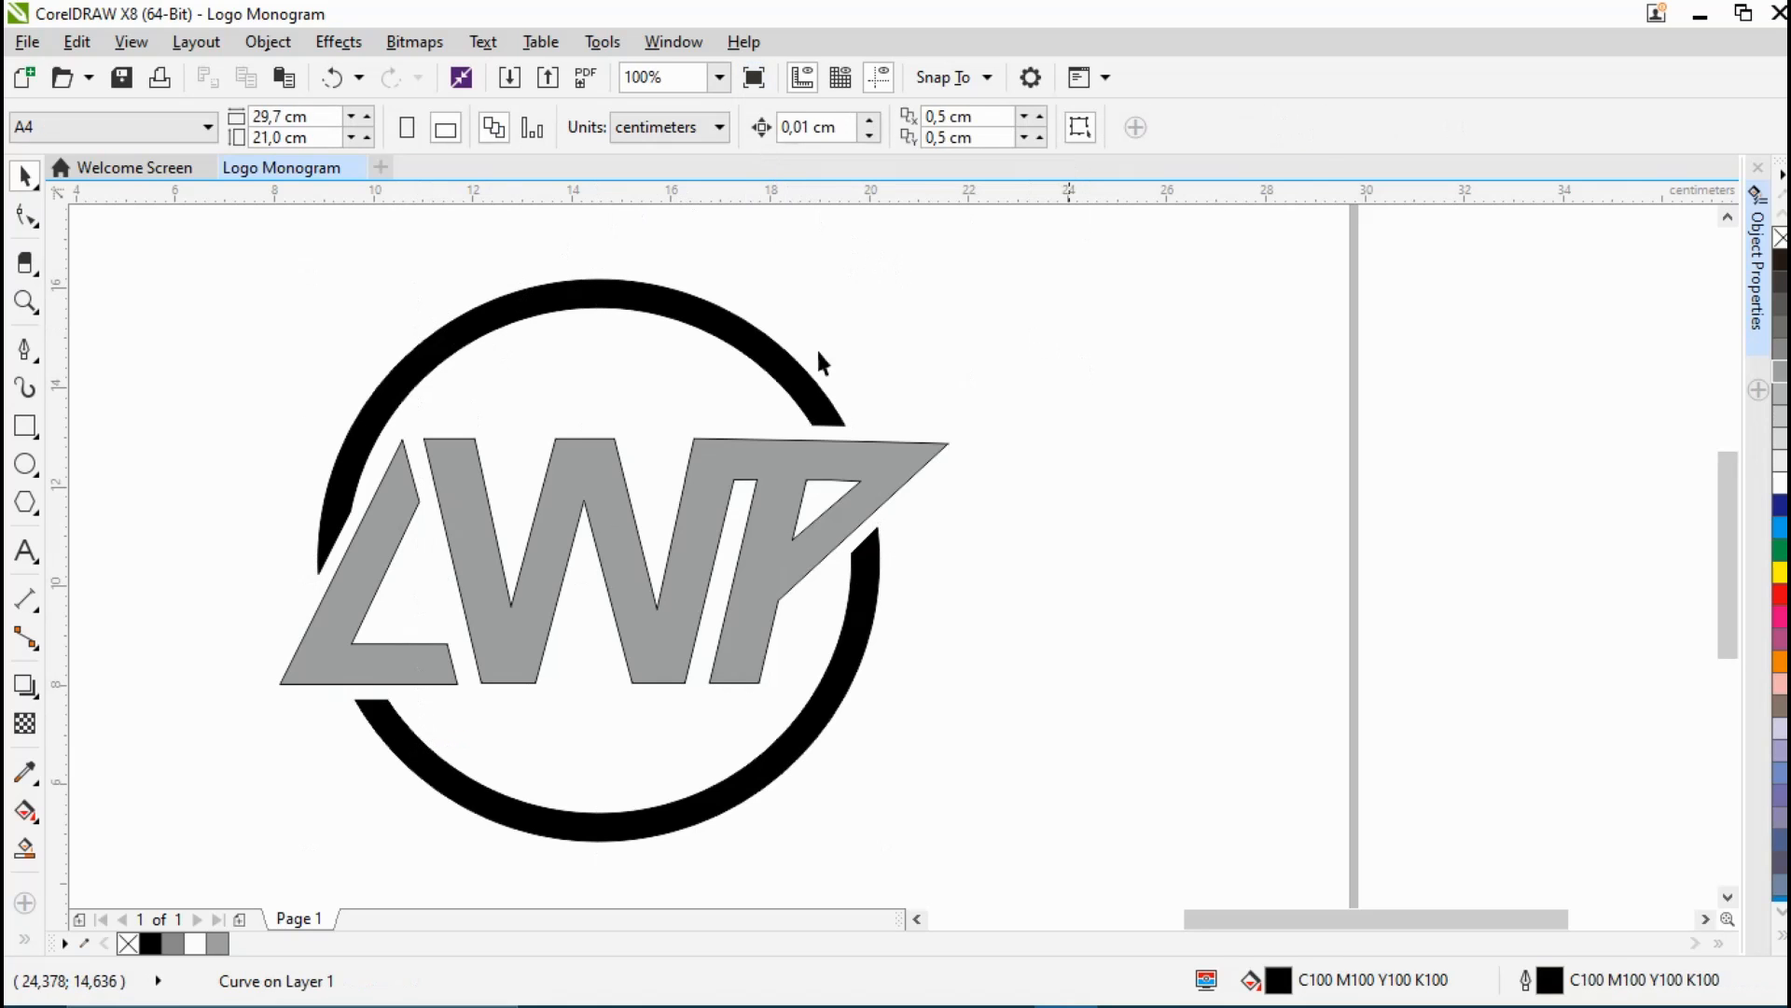
Step: Rotate the letters and ring together counterclockwise by about 17.55°
{"action": "left_click_drag", "start_coordinate": [193, 278], "coordinate": [1043, 885]}
{"action": "left_click", "coordinate": [656, 599]}
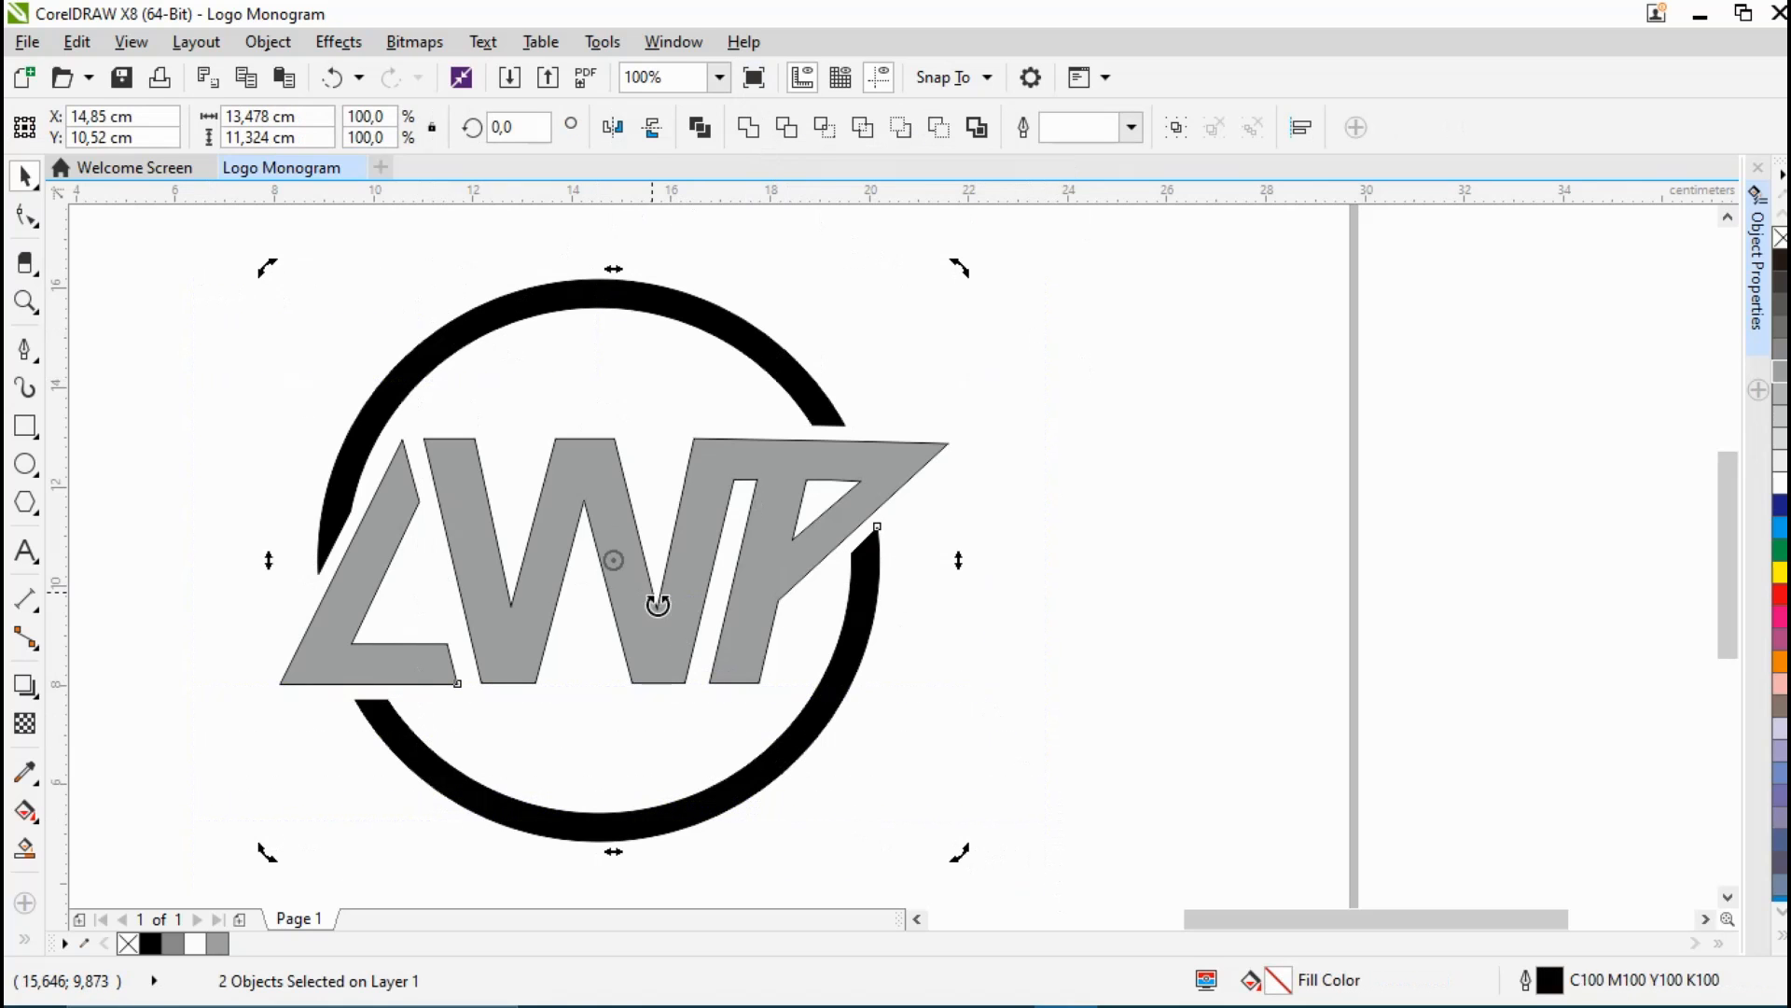
{"action": "left_click_drag", "start_coordinate": [960, 852], "coordinate": [964, 708]}
{"action": "scroll", "coordinate": [1015, 652], "scroll_direction": "down", "scroll_amount": 1}
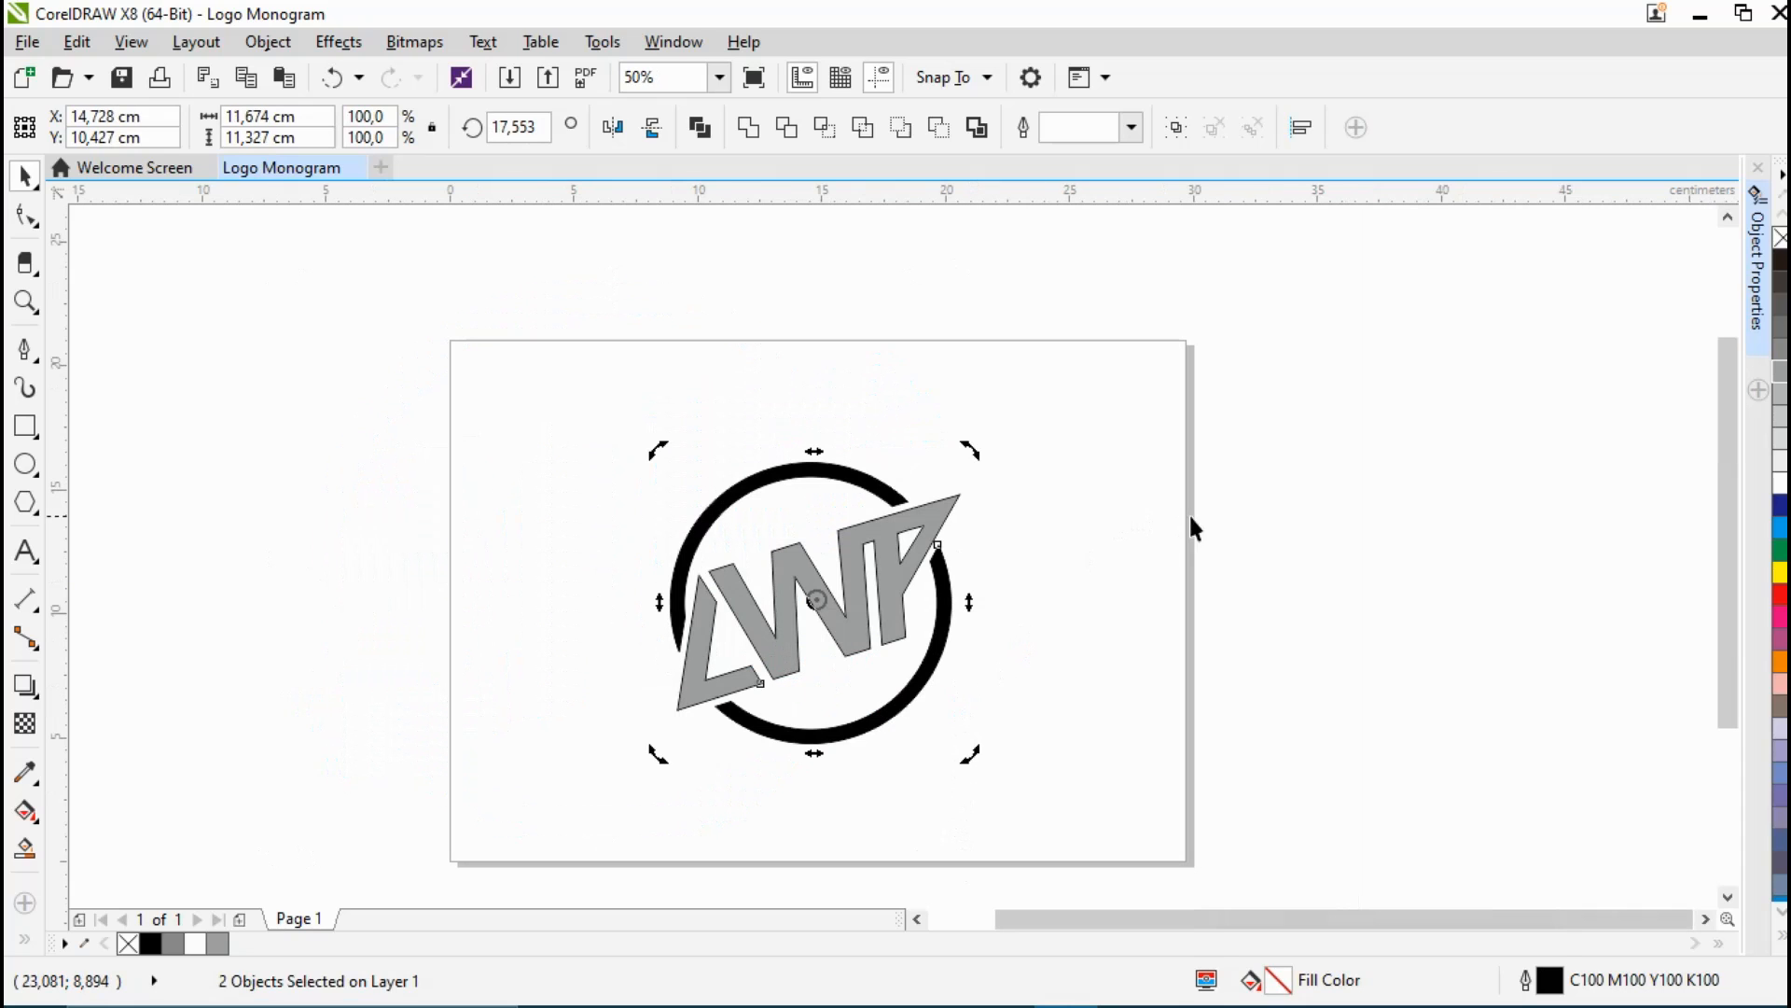
Step: Apply a linear fountain transparency to the letters, running from the A's outer edge past the P to 100% transparency
{"action": "left_click", "coordinate": [872, 662]}
{"action": "left_click", "coordinate": [839, 631]}
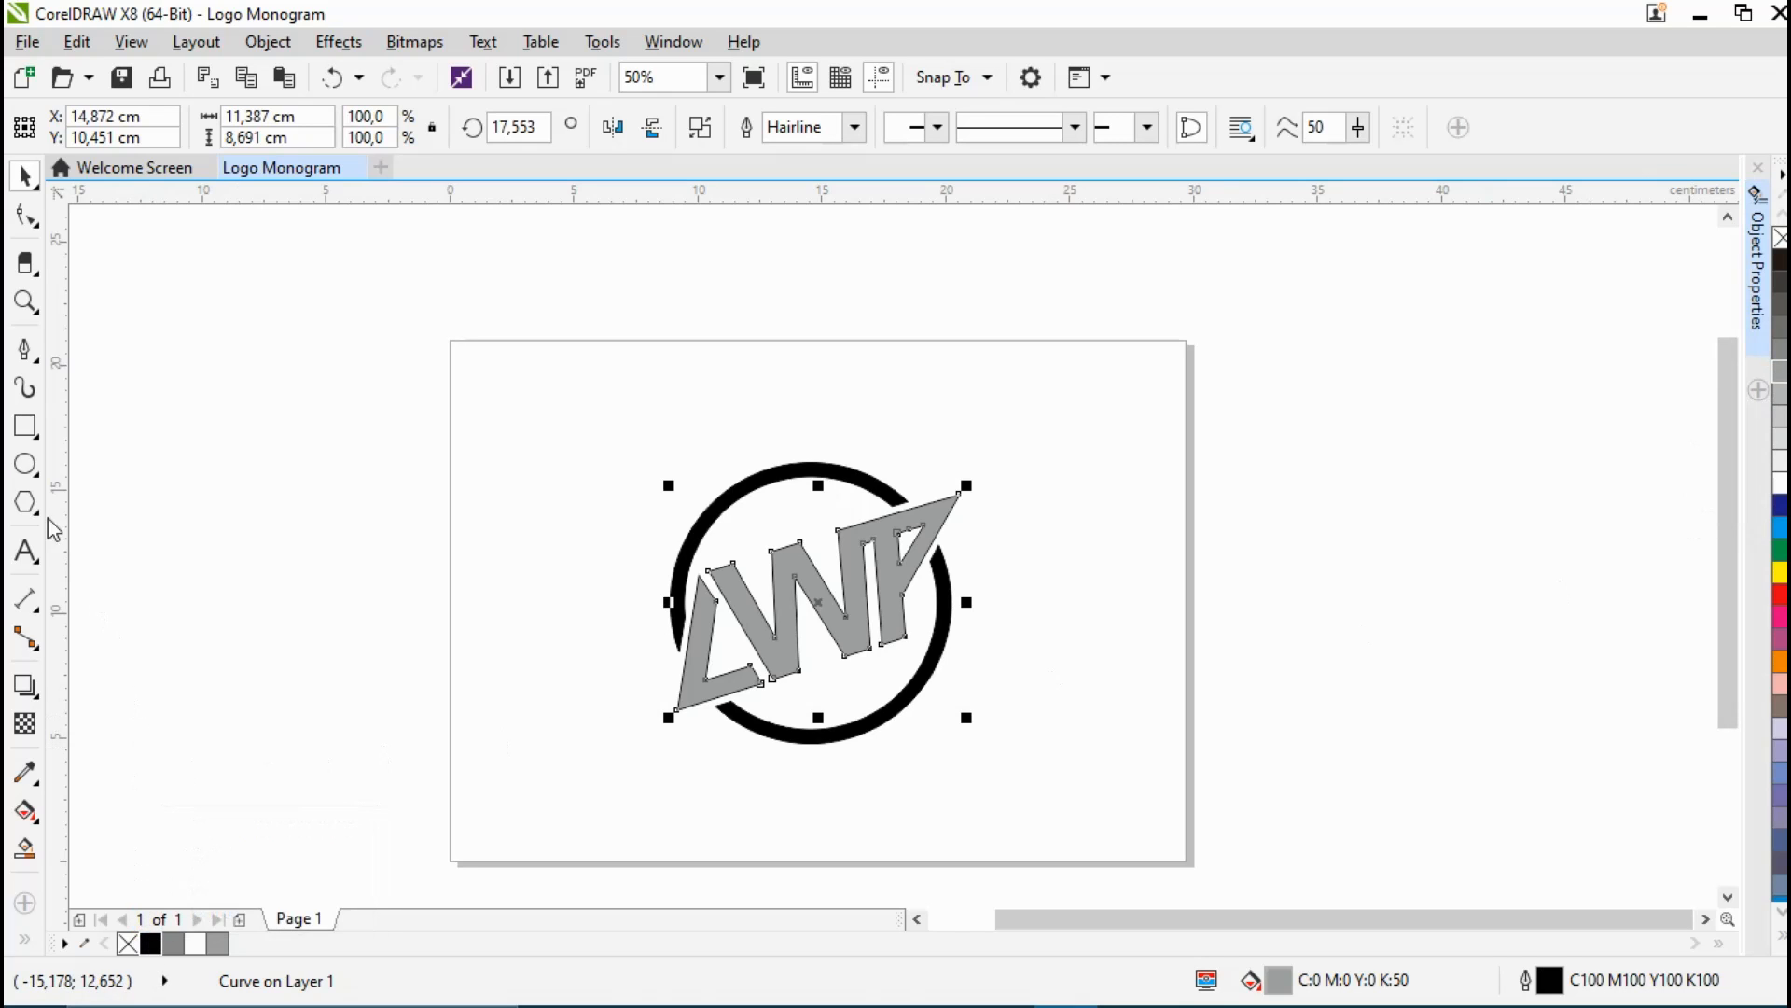
{"action": "left_click", "coordinate": [24, 724]}
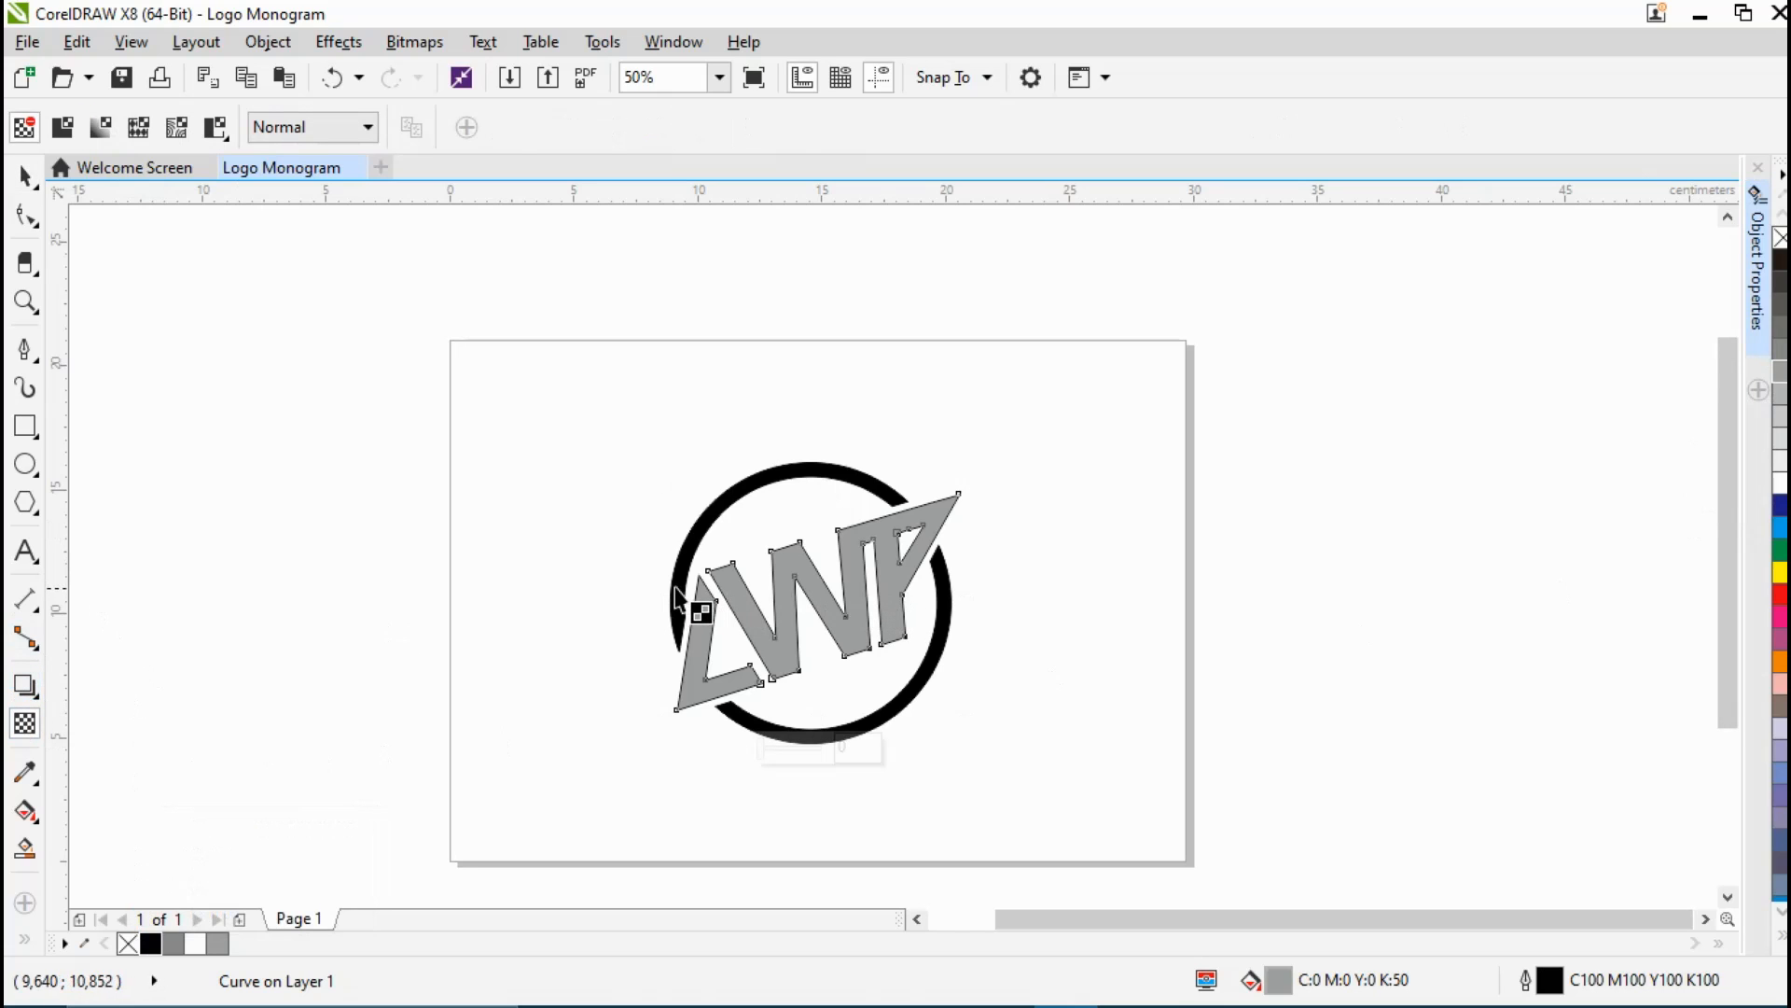
{"action": "left_click_drag", "start_coordinate": [689, 593], "coordinate": [1113, 624]}
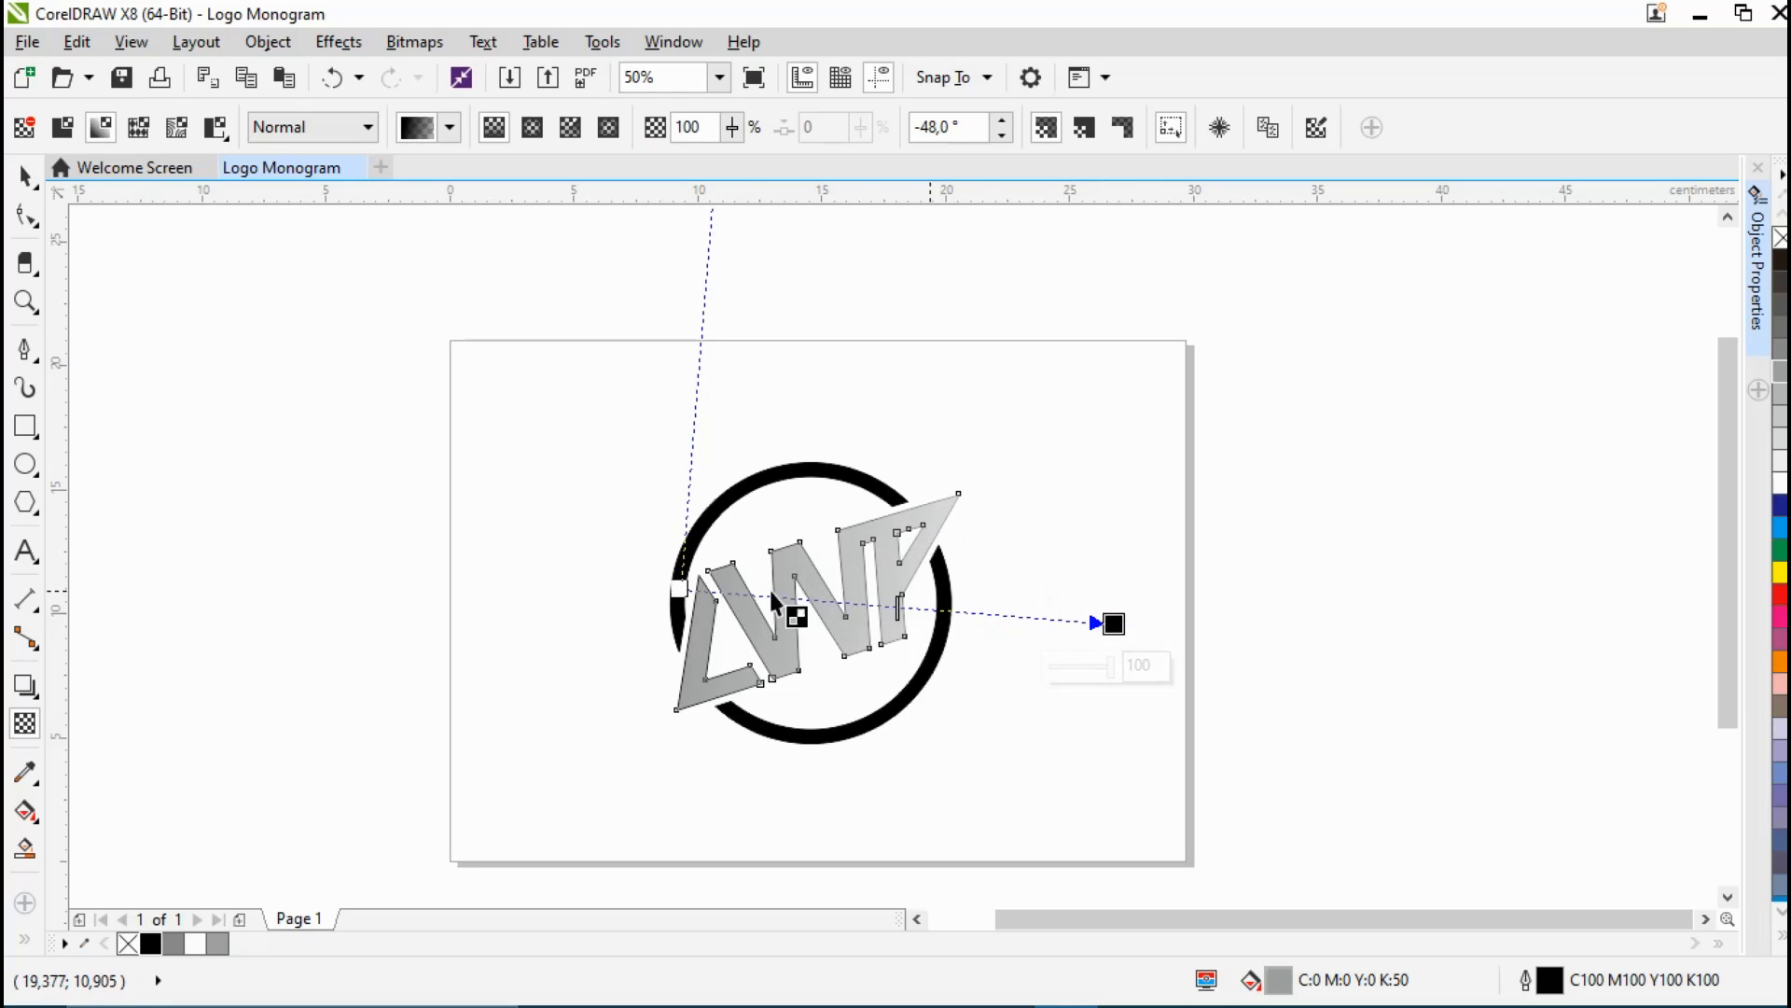
Step: Shift the start of the letters' linear transparency slightly downward at the ring's outer edge and clear the selection
{"action": "left_click_drag", "start_coordinate": [678, 588], "coordinate": [681, 607]}
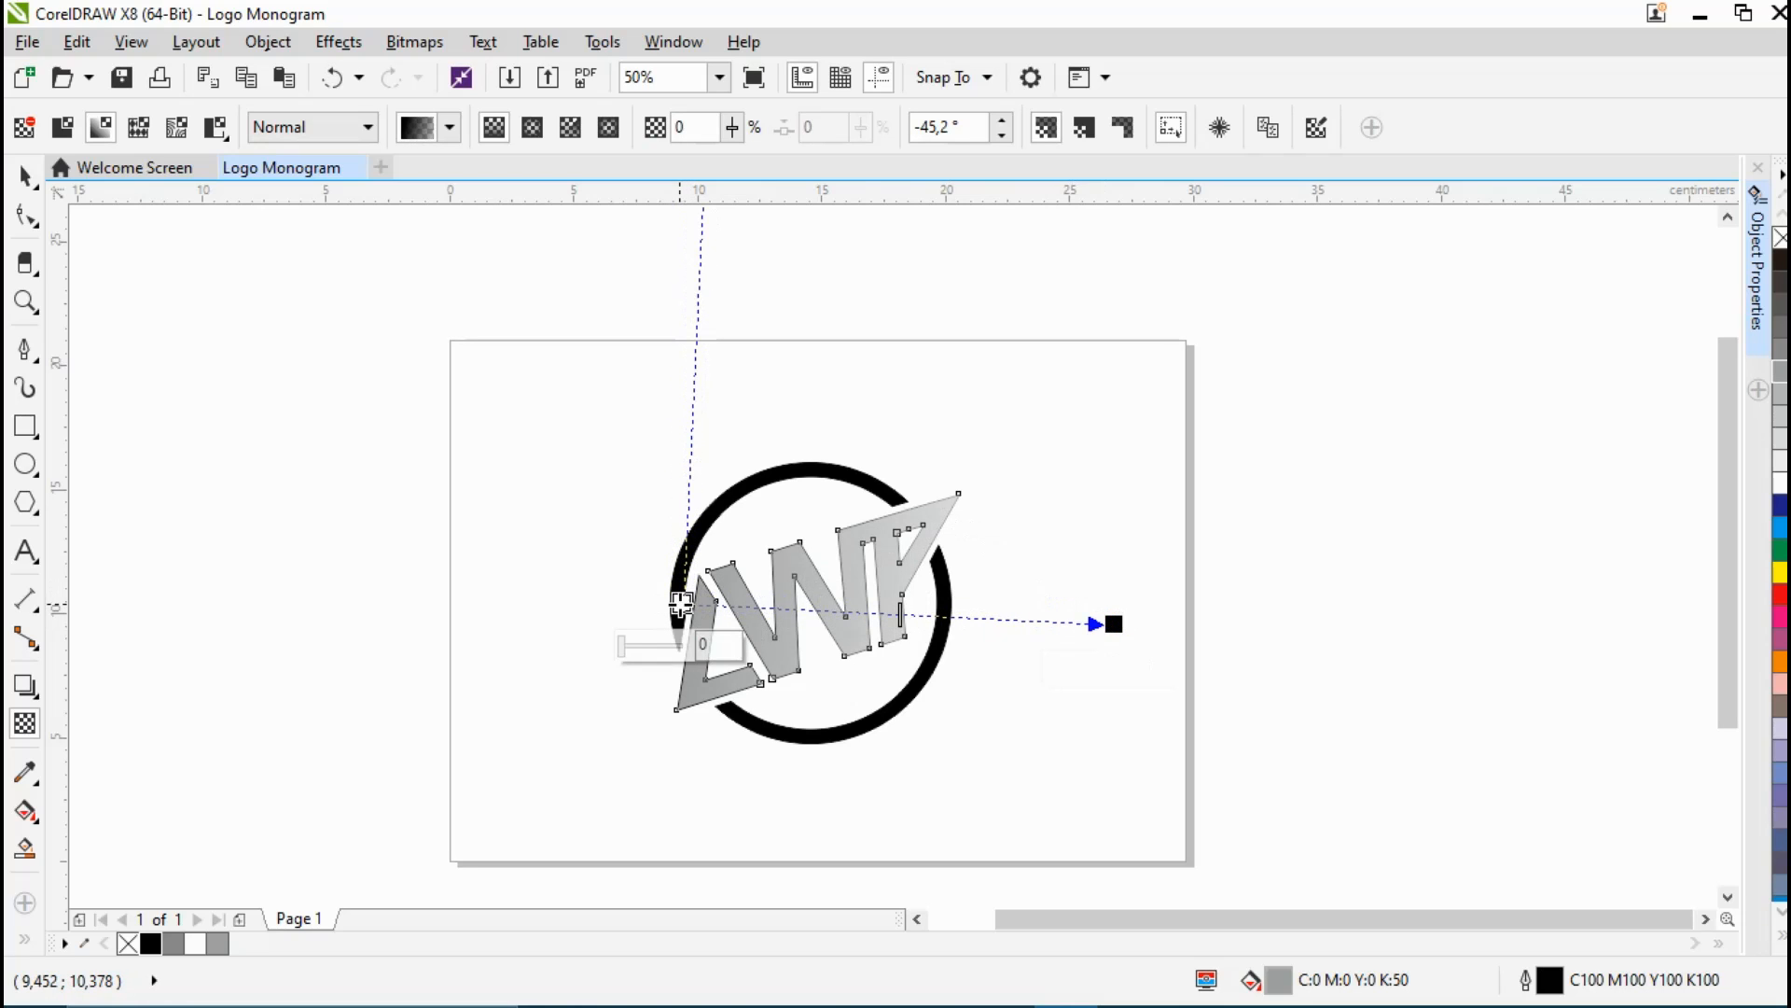
{"action": "left_click", "coordinate": [22, 174]}
{"action": "left_click", "coordinate": [214, 293]}
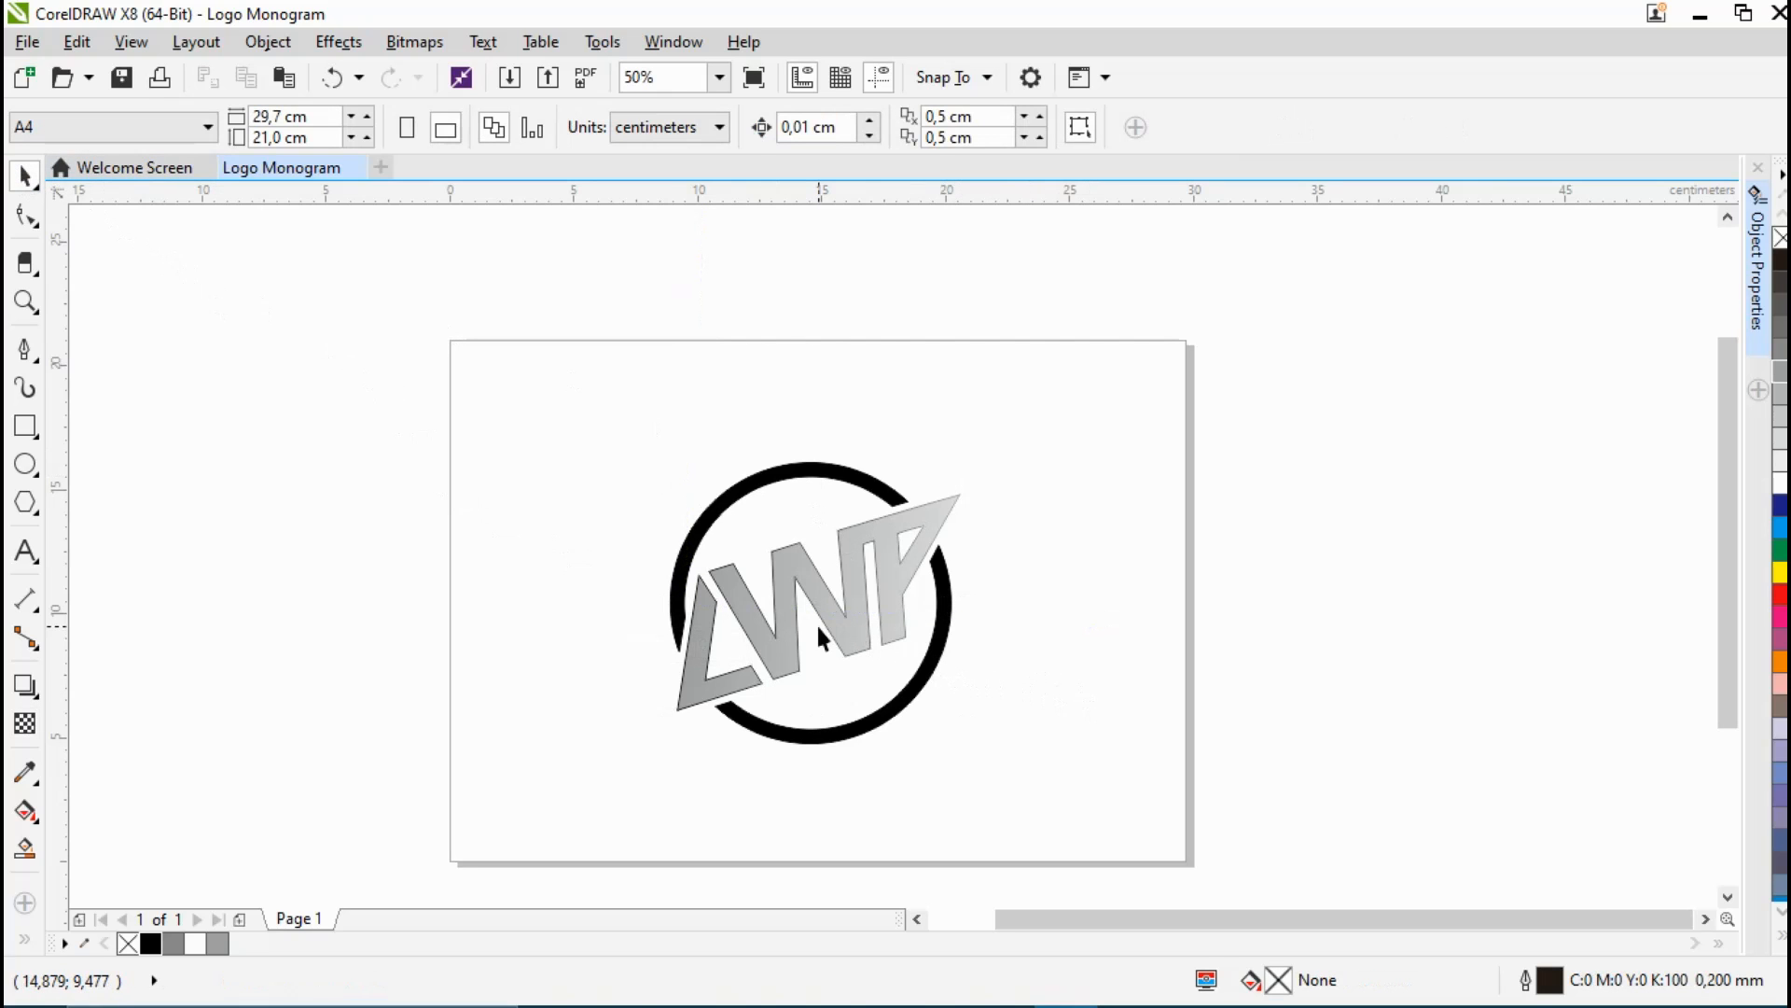
Step: Fill the monogram letters with 60% black and deselect them
{"action": "left_click", "coordinate": [843, 624]}
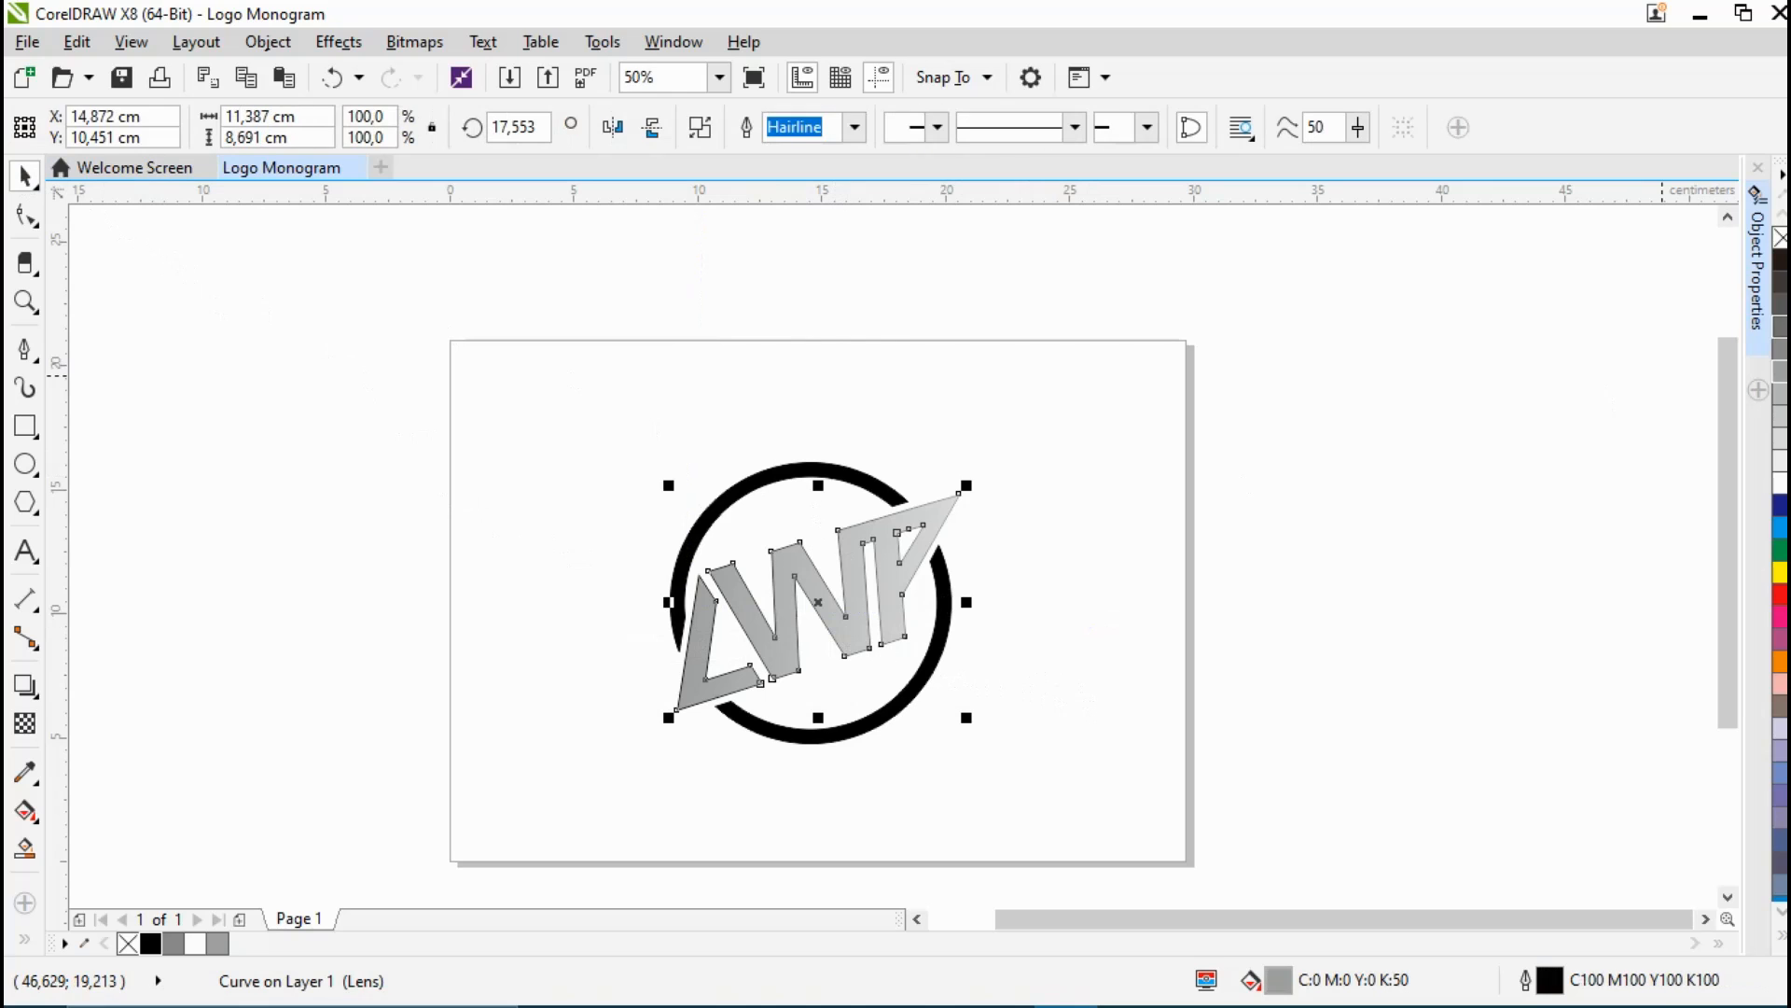
{"action": "left_click", "coordinate": [1782, 364]}
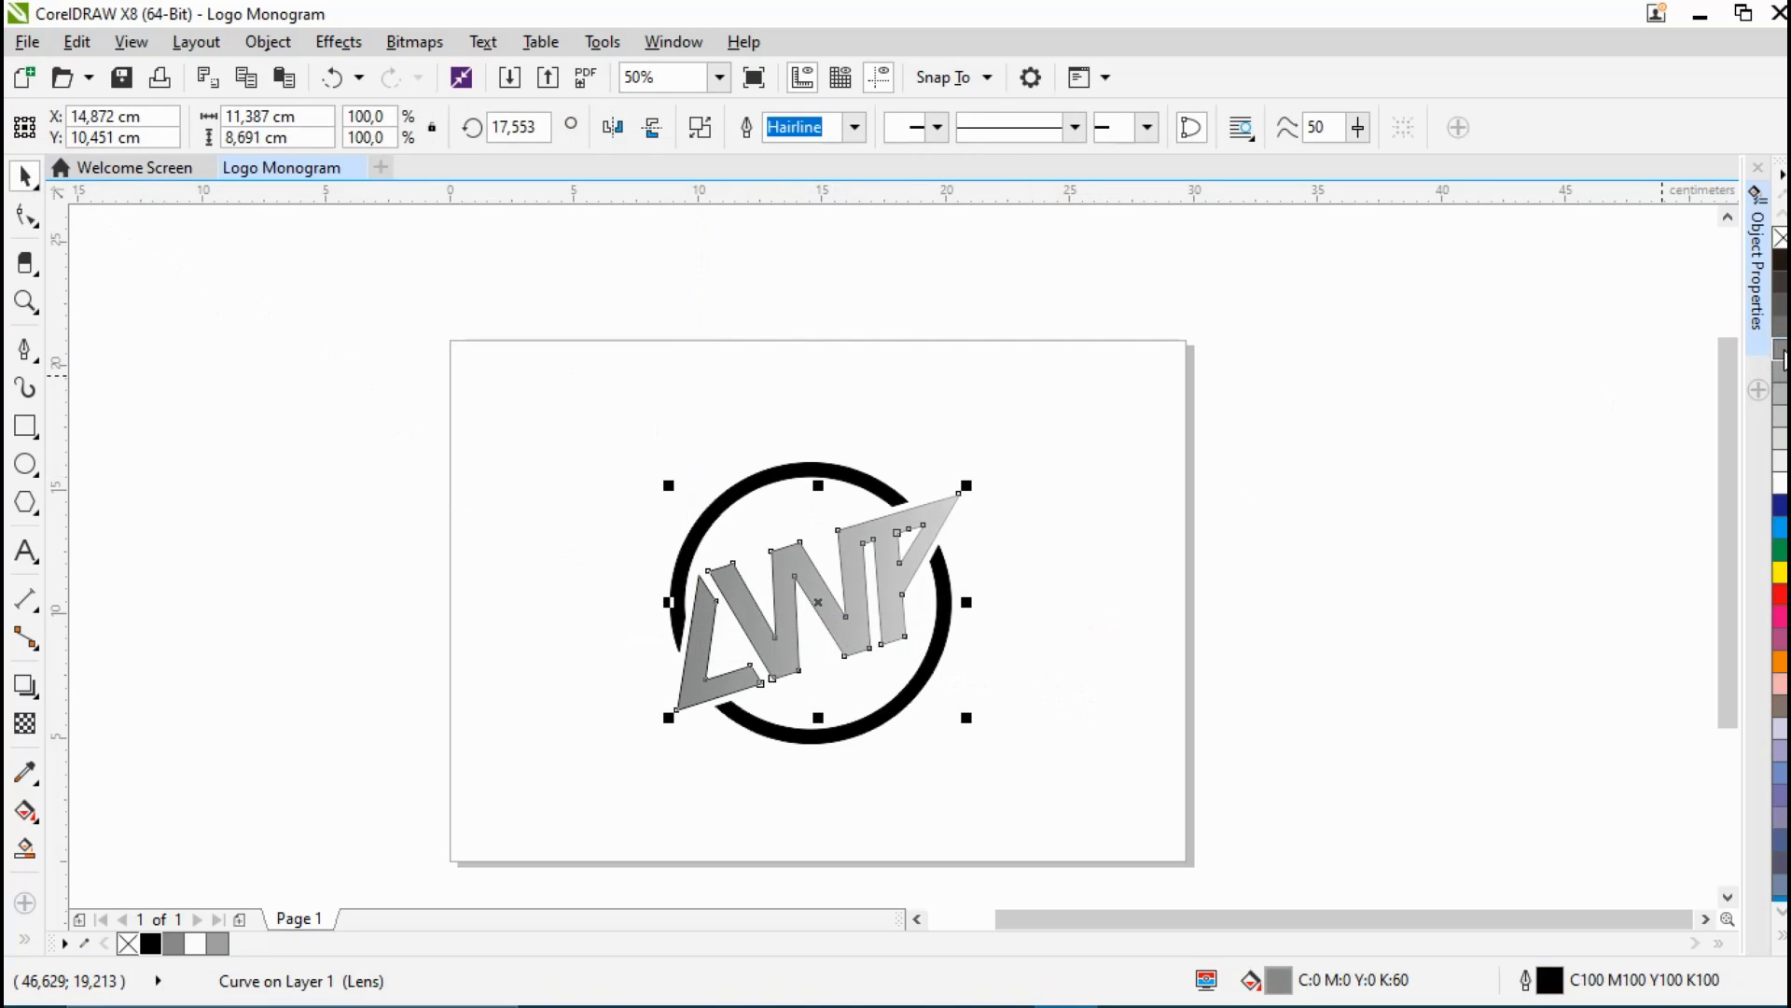
{"action": "left_click", "coordinate": [961, 267]}
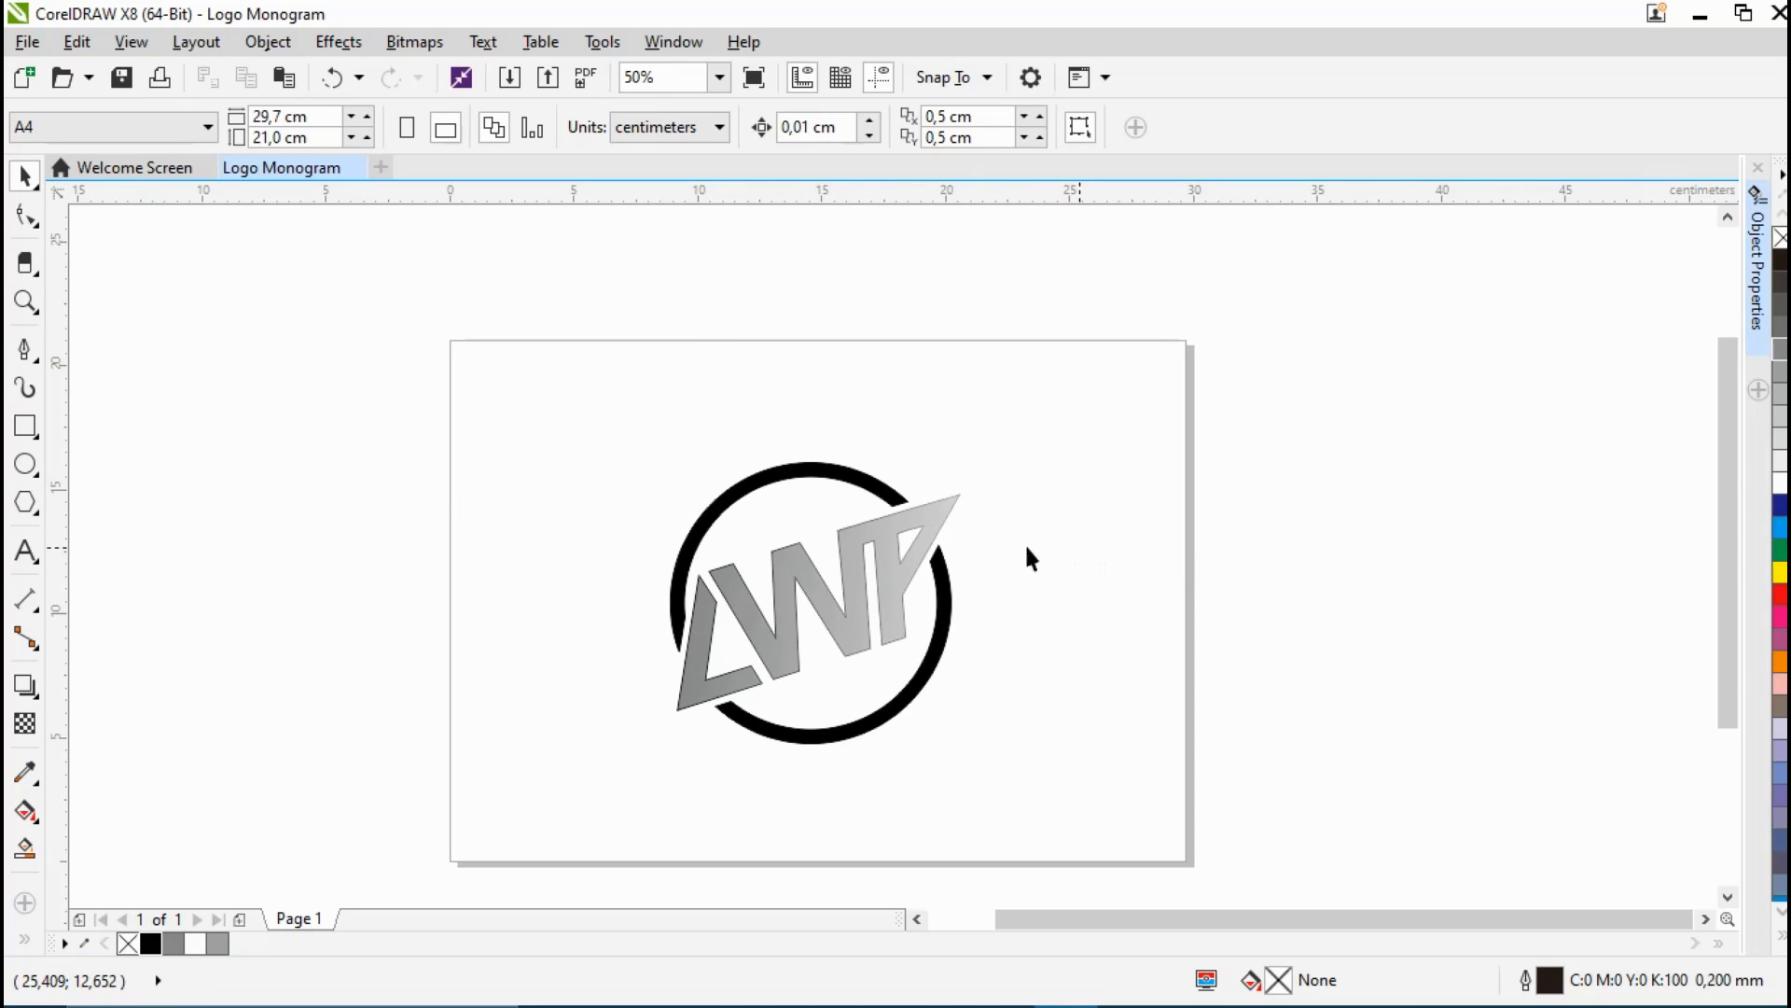
Step: Set the ring's fill and outline to 50% black, and give the letters a 50% black outline
{"action": "left_click", "coordinate": [724, 504]}
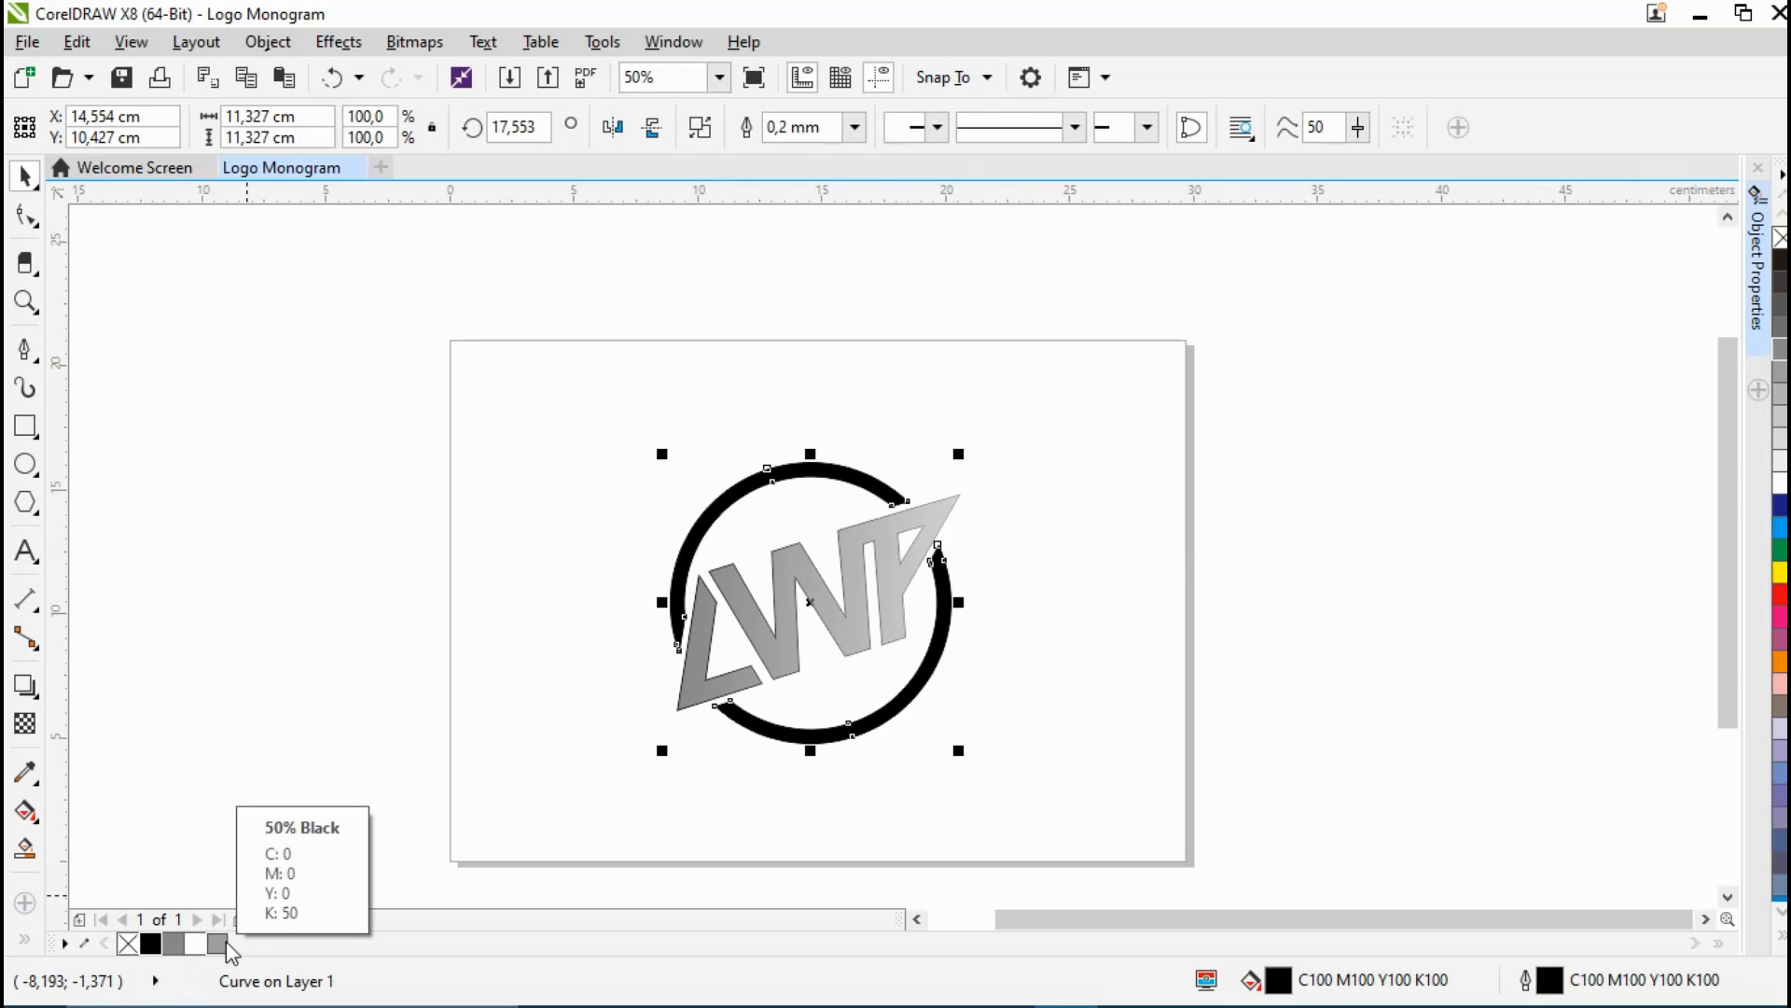
{"action": "left_click", "coordinate": [220, 943]}
{"action": "right_click", "coordinate": [220, 943]}
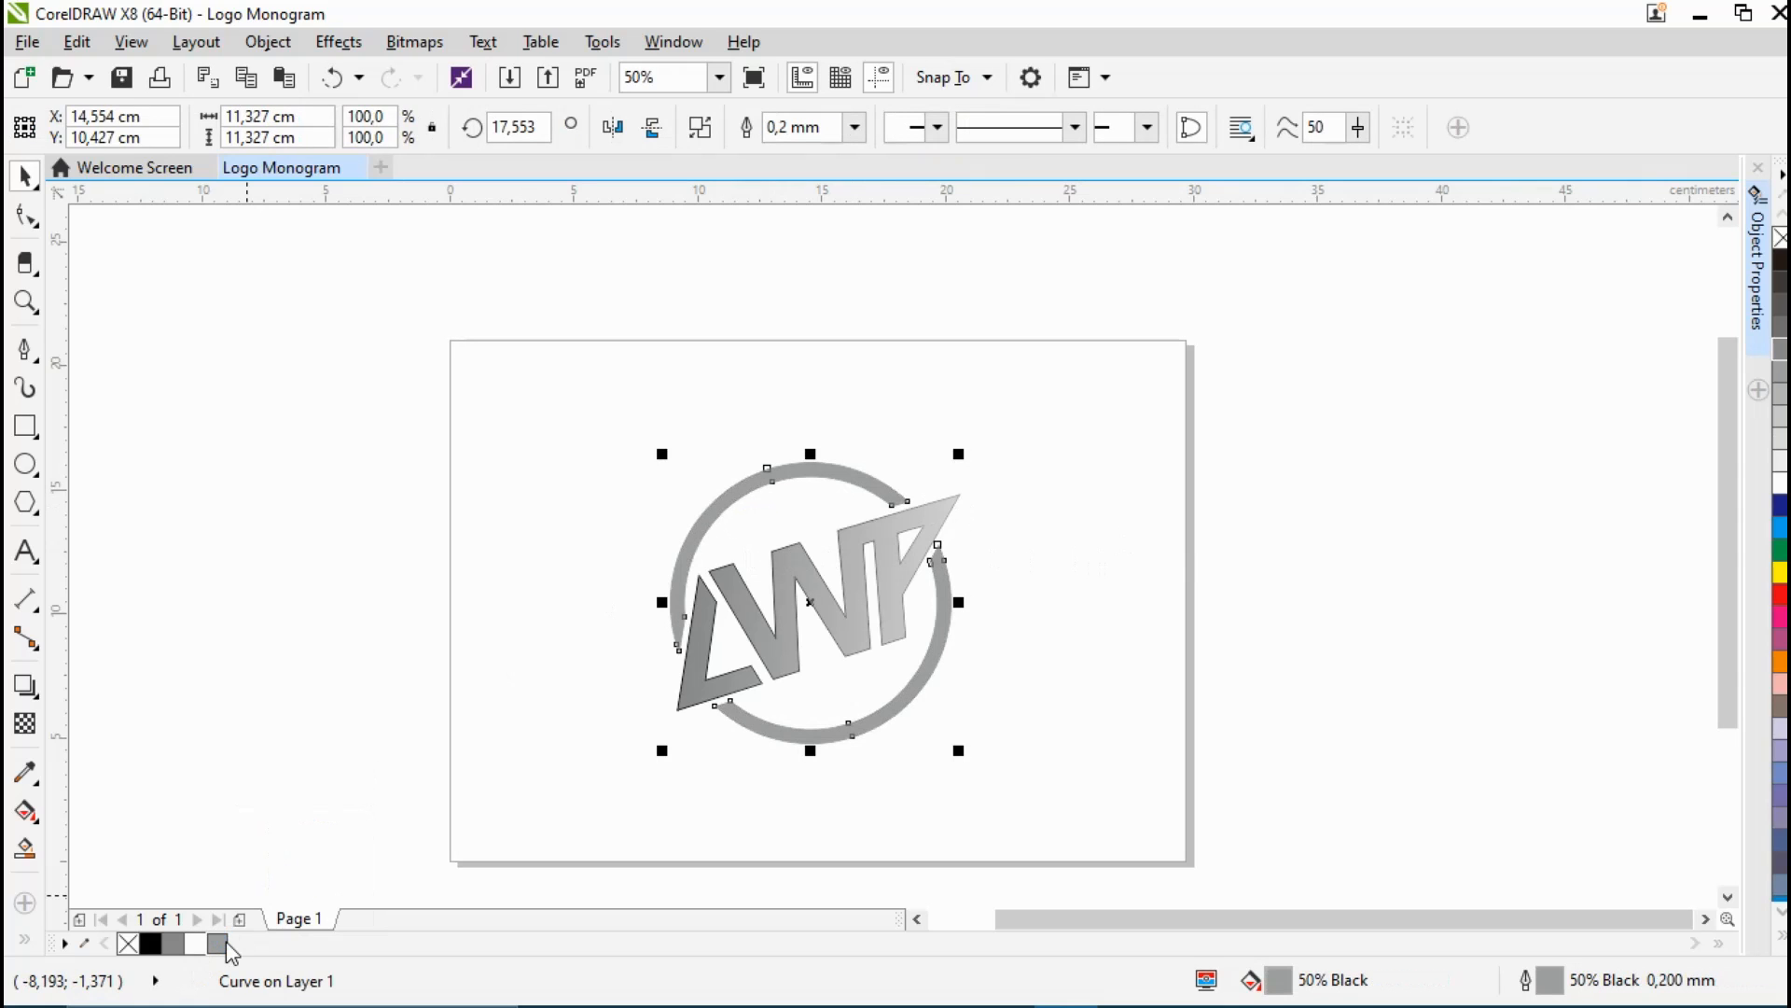
{"action": "left_click", "coordinate": [775, 648]}
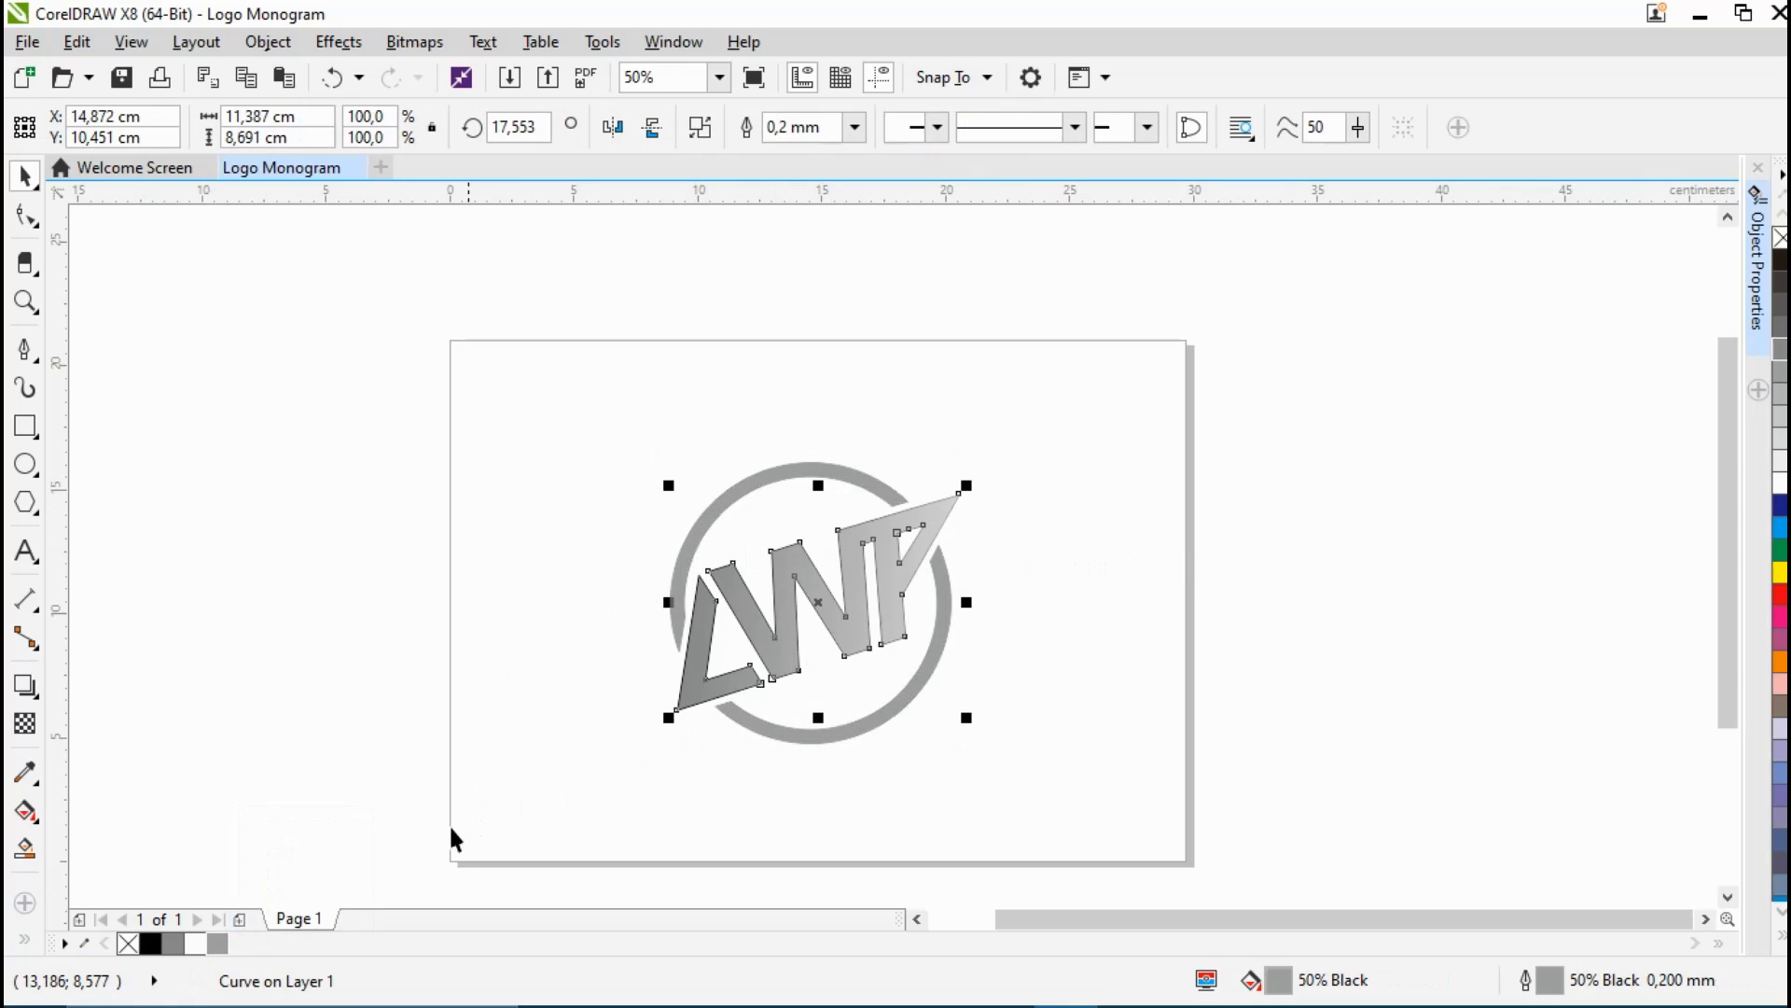
{"action": "right_click", "coordinate": [218, 944]}
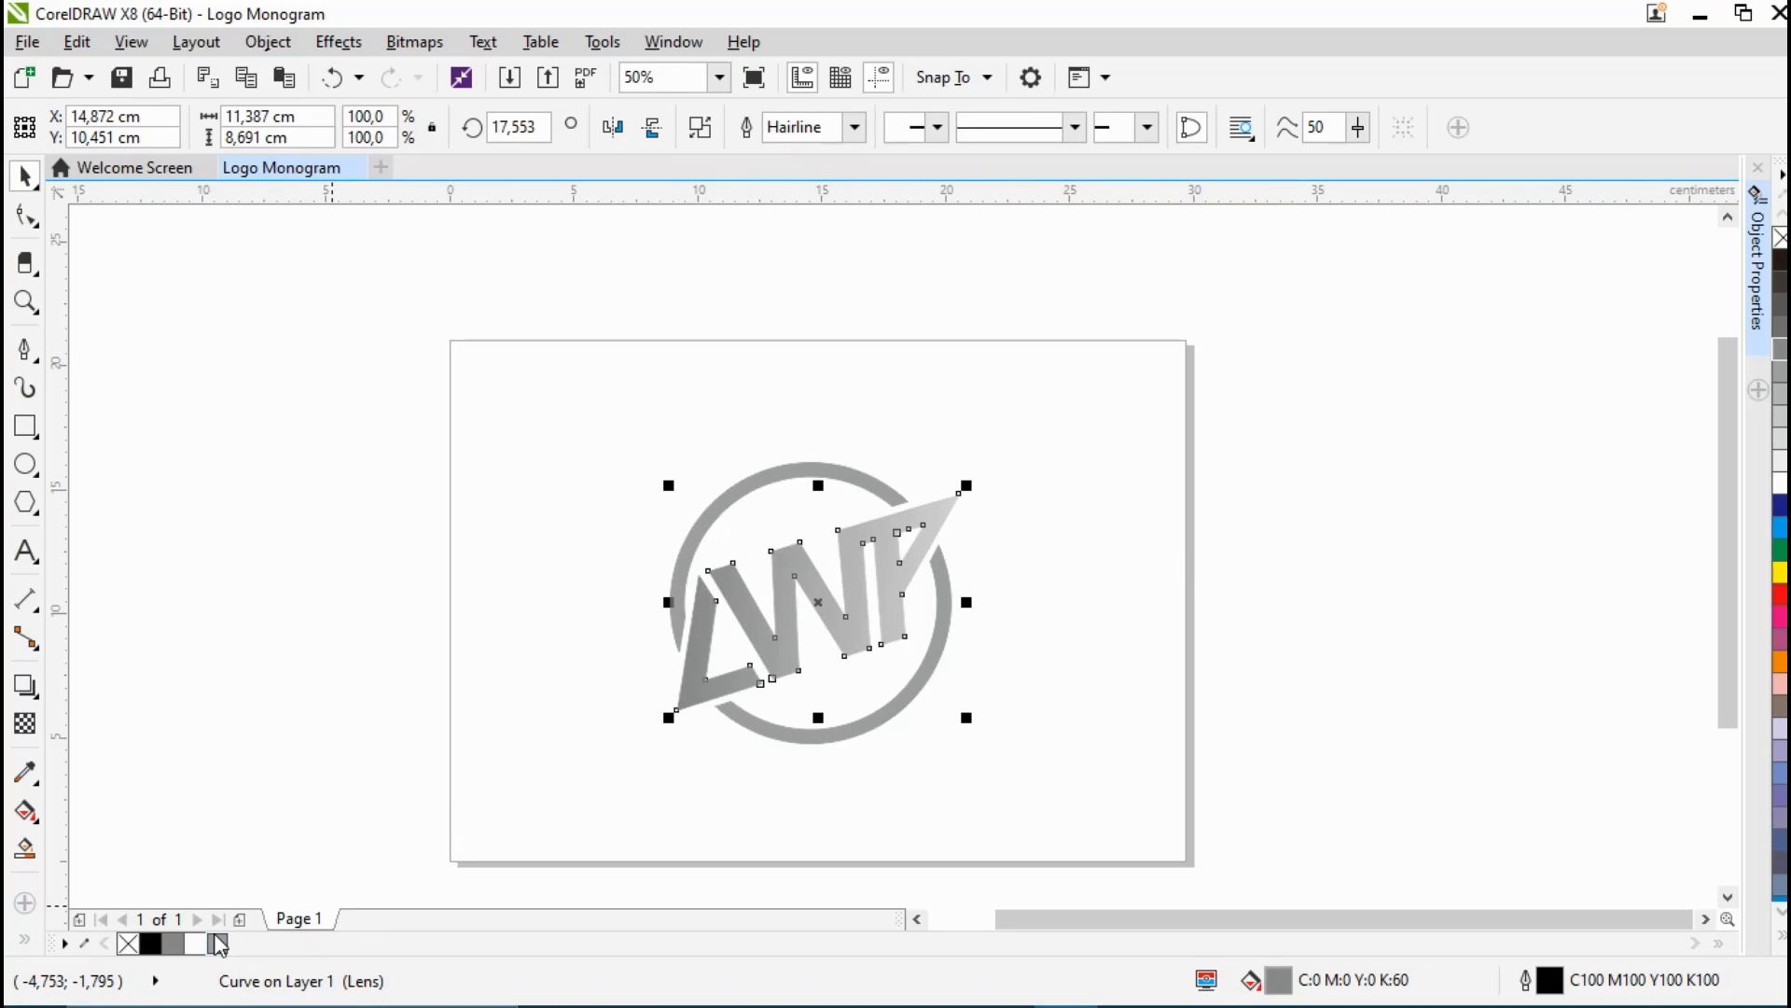
{"action": "left_click", "coordinate": [212, 407]}
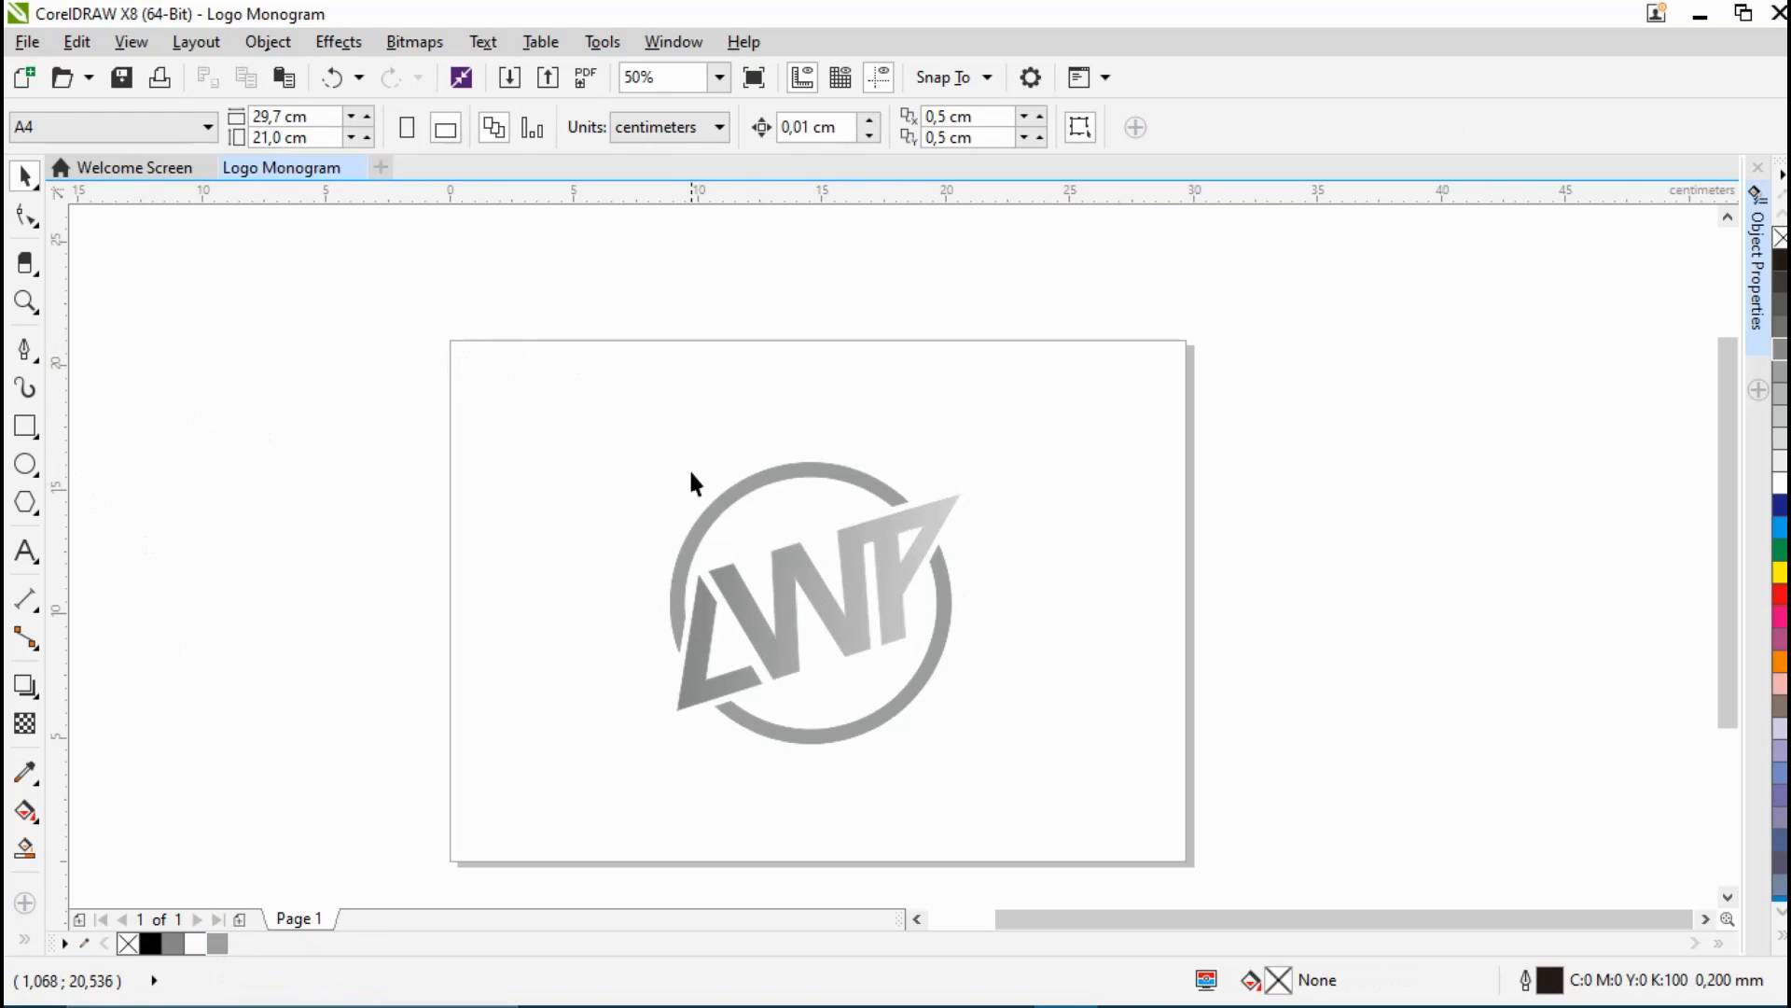
Step: Apply a linear transparency to the ring from its lower right to 100% beyond its upper left, with the midpoint at 70%
{"action": "left_click", "coordinate": [729, 501]}
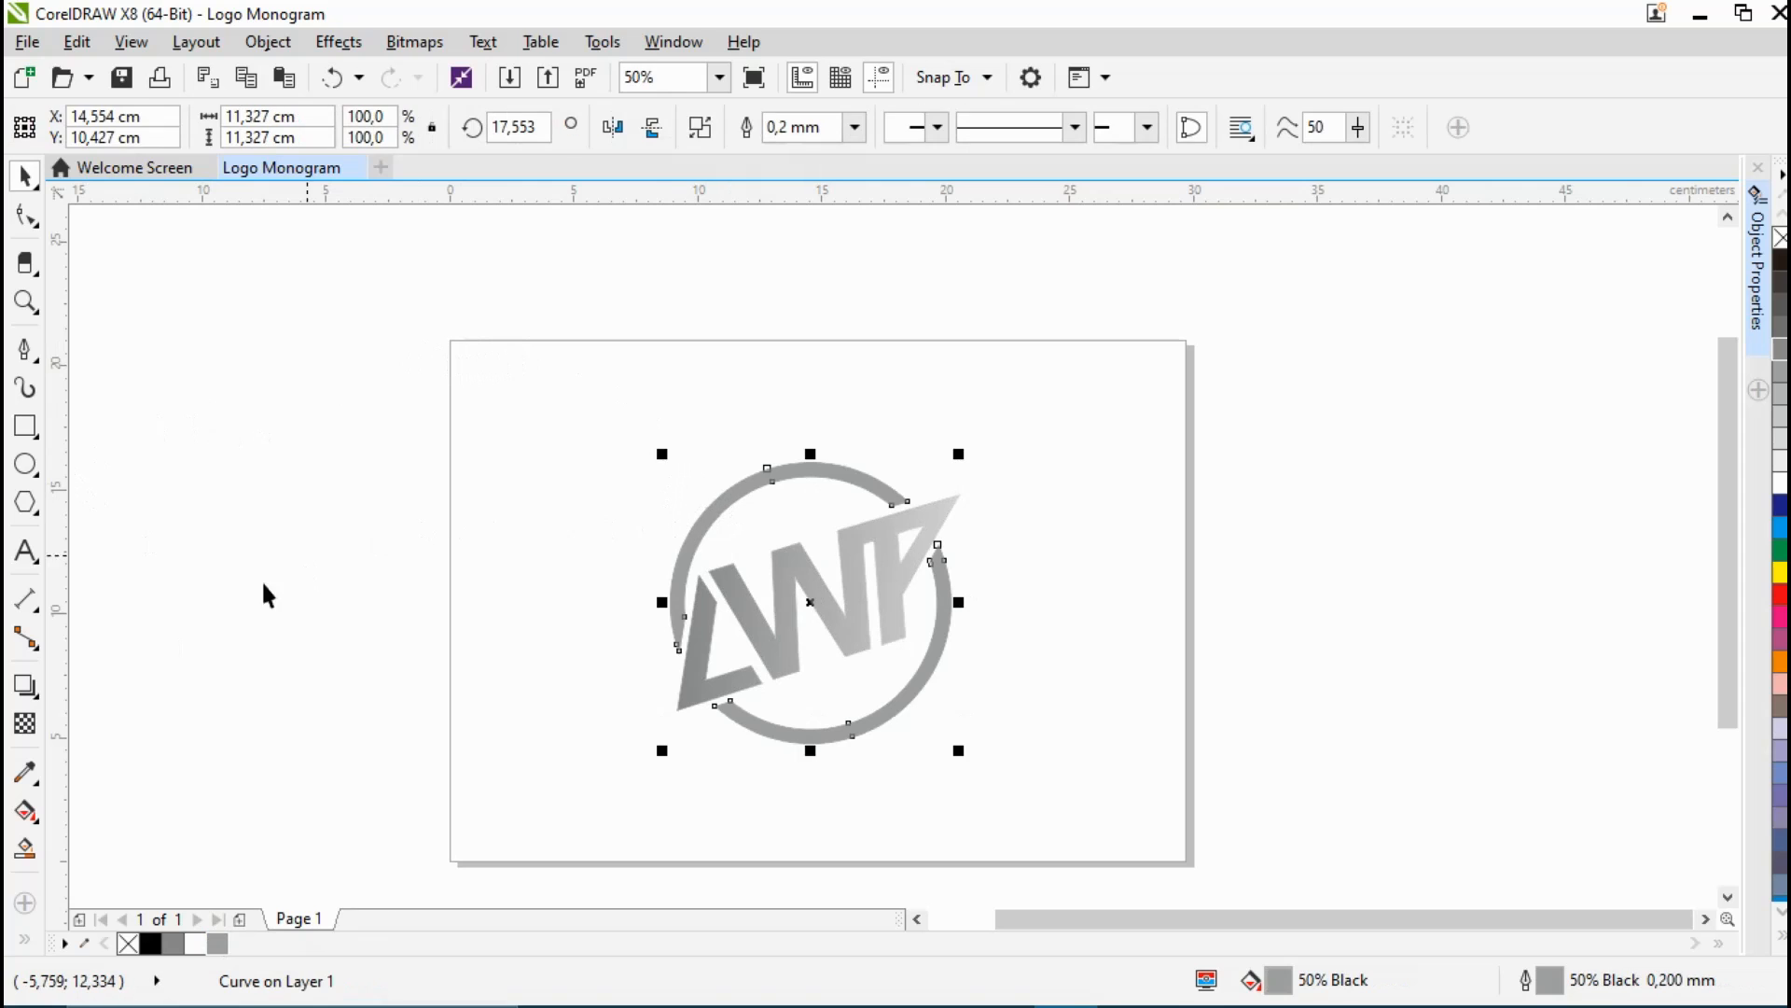
{"action": "left_click", "coordinate": [26, 723]}
{"action": "left_click_drag", "start_coordinate": [993, 687], "coordinate": [580, 462]}
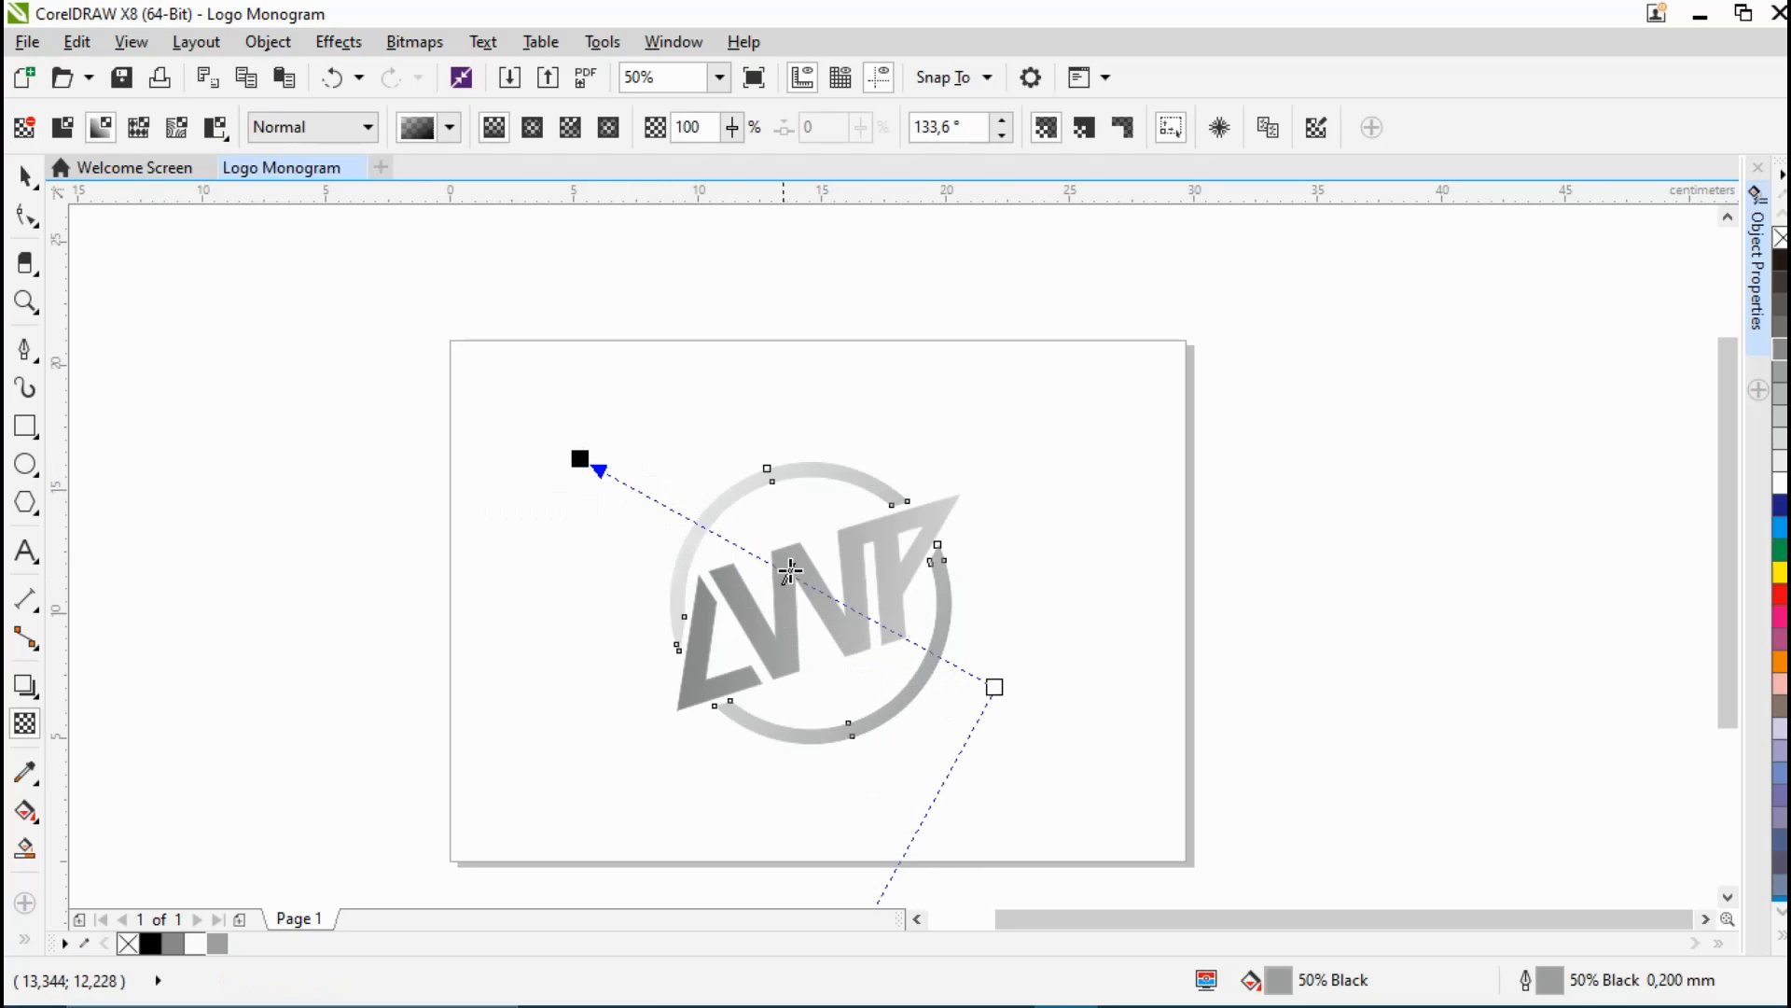
{"action": "double_click", "coordinate": [685, 528]}
{"action": "left_click_drag", "start_coordinate": [686, 528], "coordinate": [698, 529]}
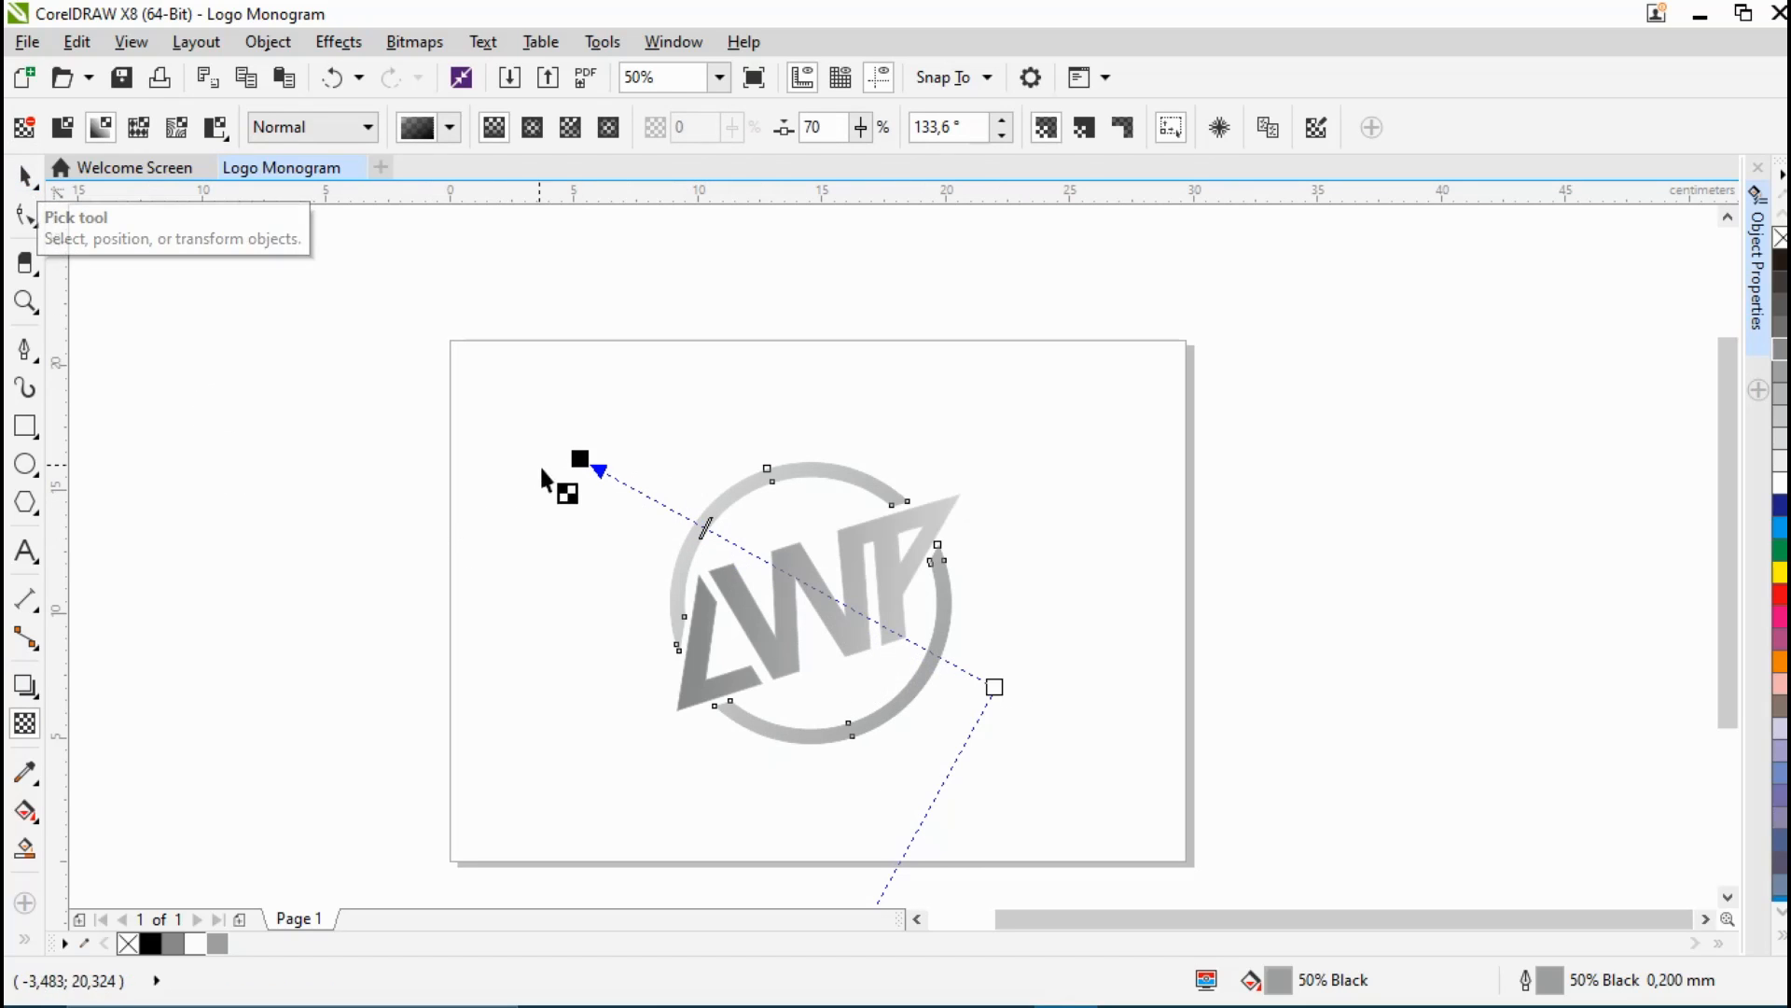
Step: Skew the ring's transparency by pulling its side handle in near the page's lower-left corner, and deselect the ring
{"action": "scroll", "coordinate": [1057, 744], "scroll_direction": "down", "scroll_amount": 1}
{"action": "scroll", "coordinate": [1026, 760], "scroll_direction": "up", "scroll_amount": 1}
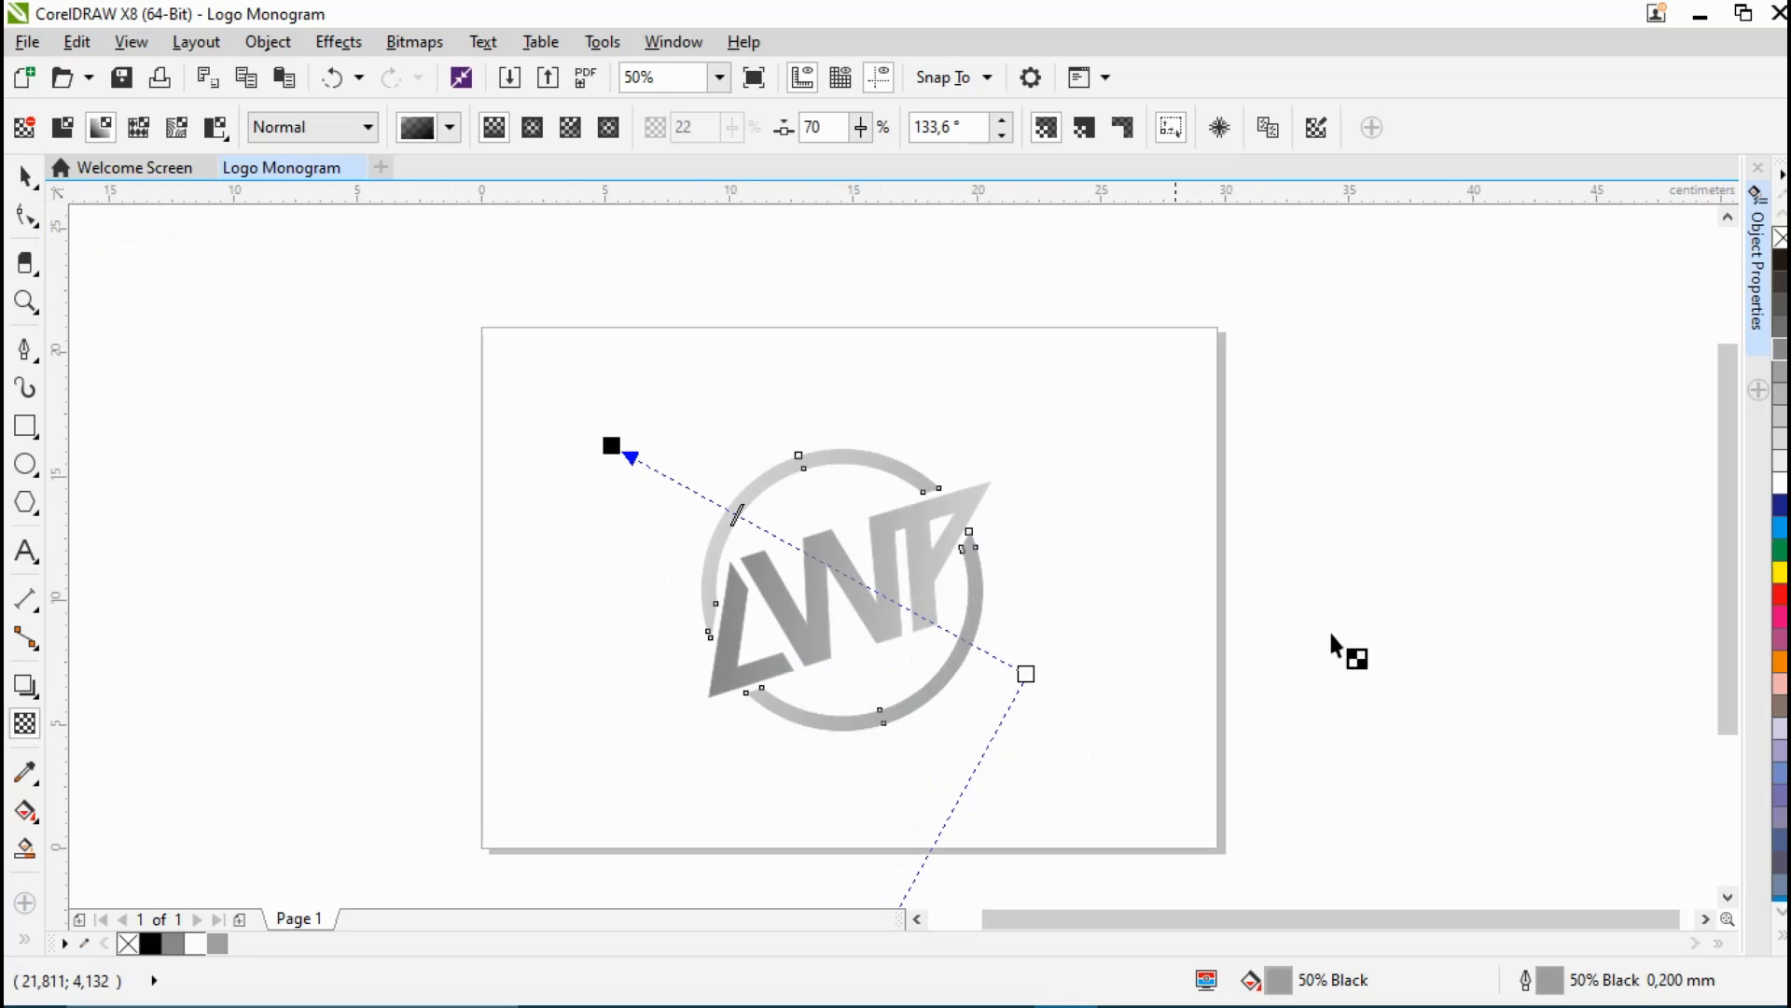
{"action": "left_click_drag", "start_coordinate": [1731, 606], "coordinate": [1722, 730]}
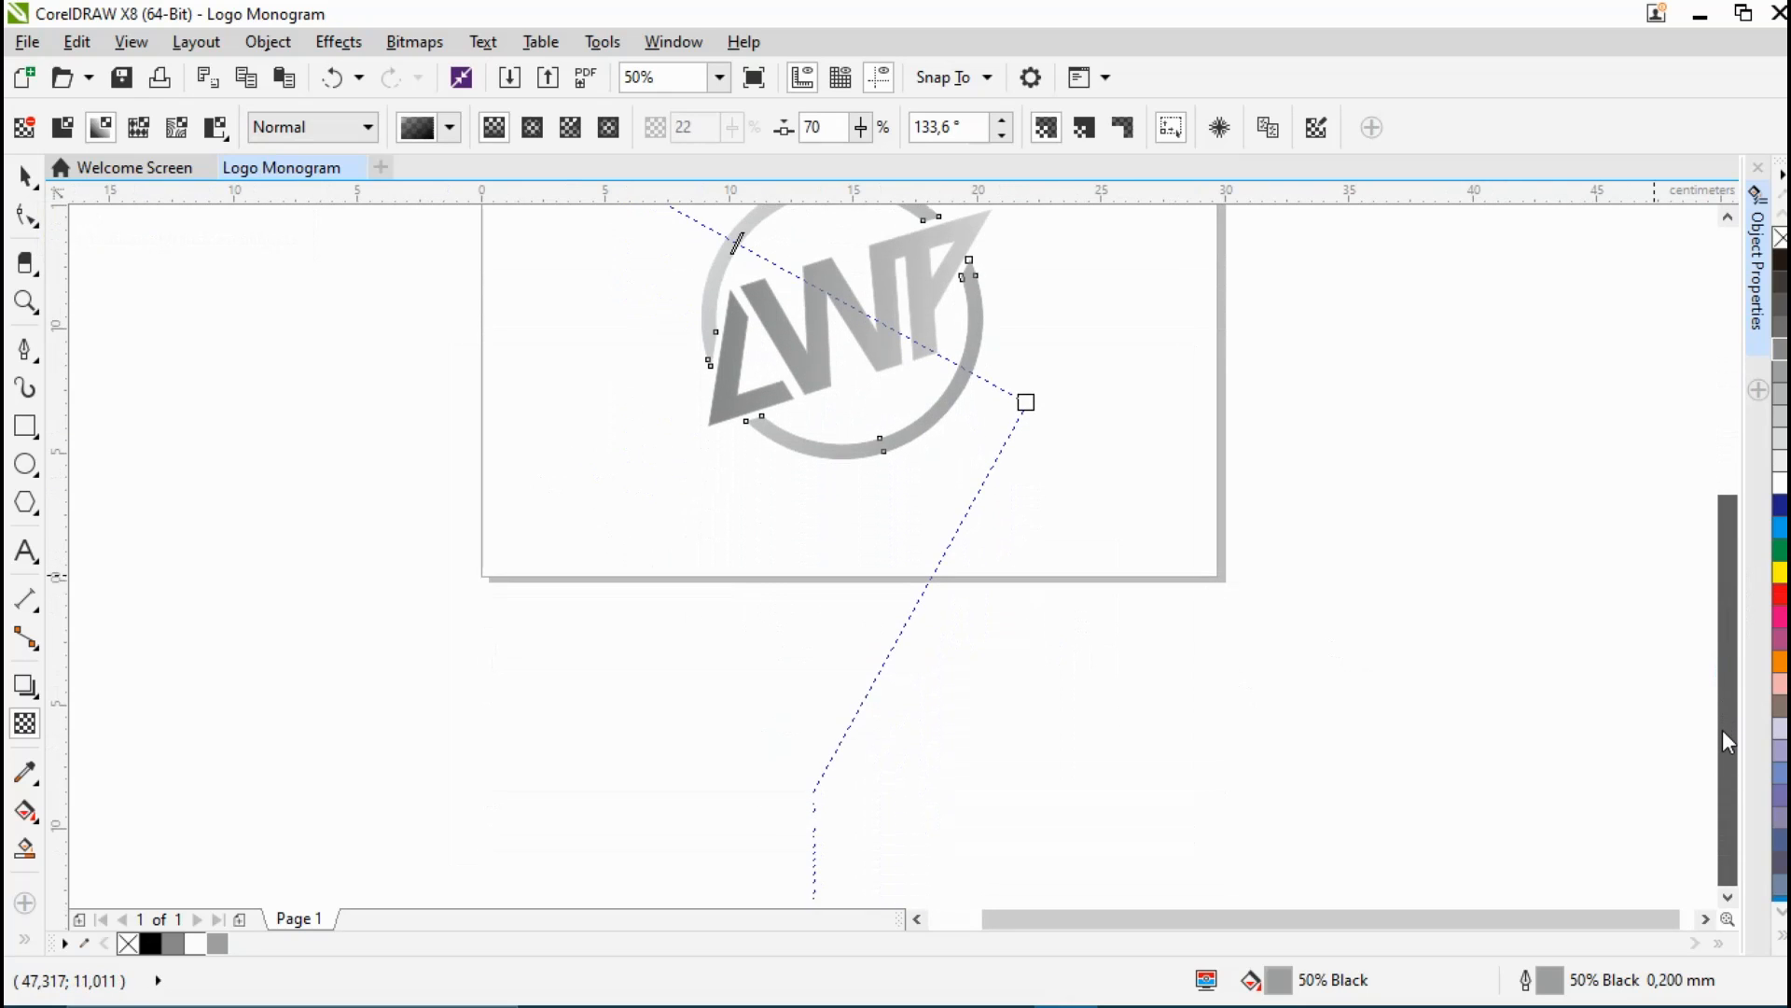
{"action": "left_click_drag", "start_coordinate": [800, 818], "coordinate": [643, 548]}
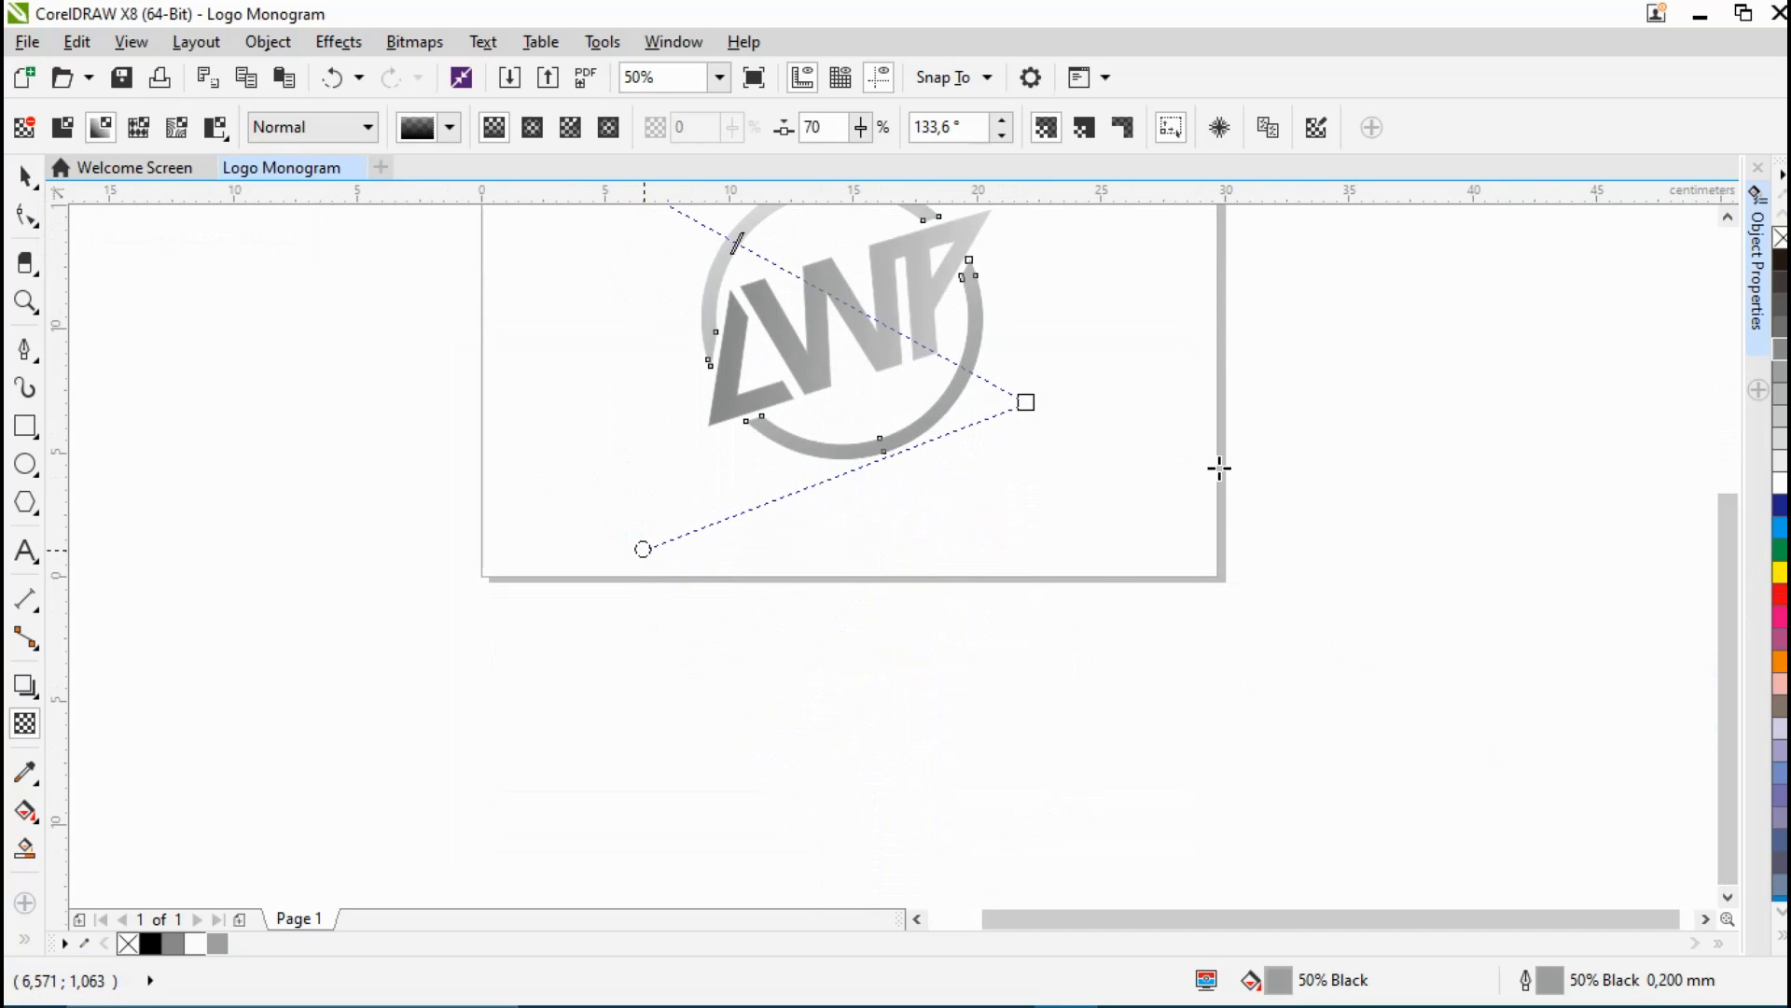
{"action": "scroll", "coordinate": [1213, 481], "scroll_direction": "down", "scroll_amount": 1}
{"action": "scroll", "coordinate": [1185, 327], "scroll_direction": "up", "scroll_amount": 1}
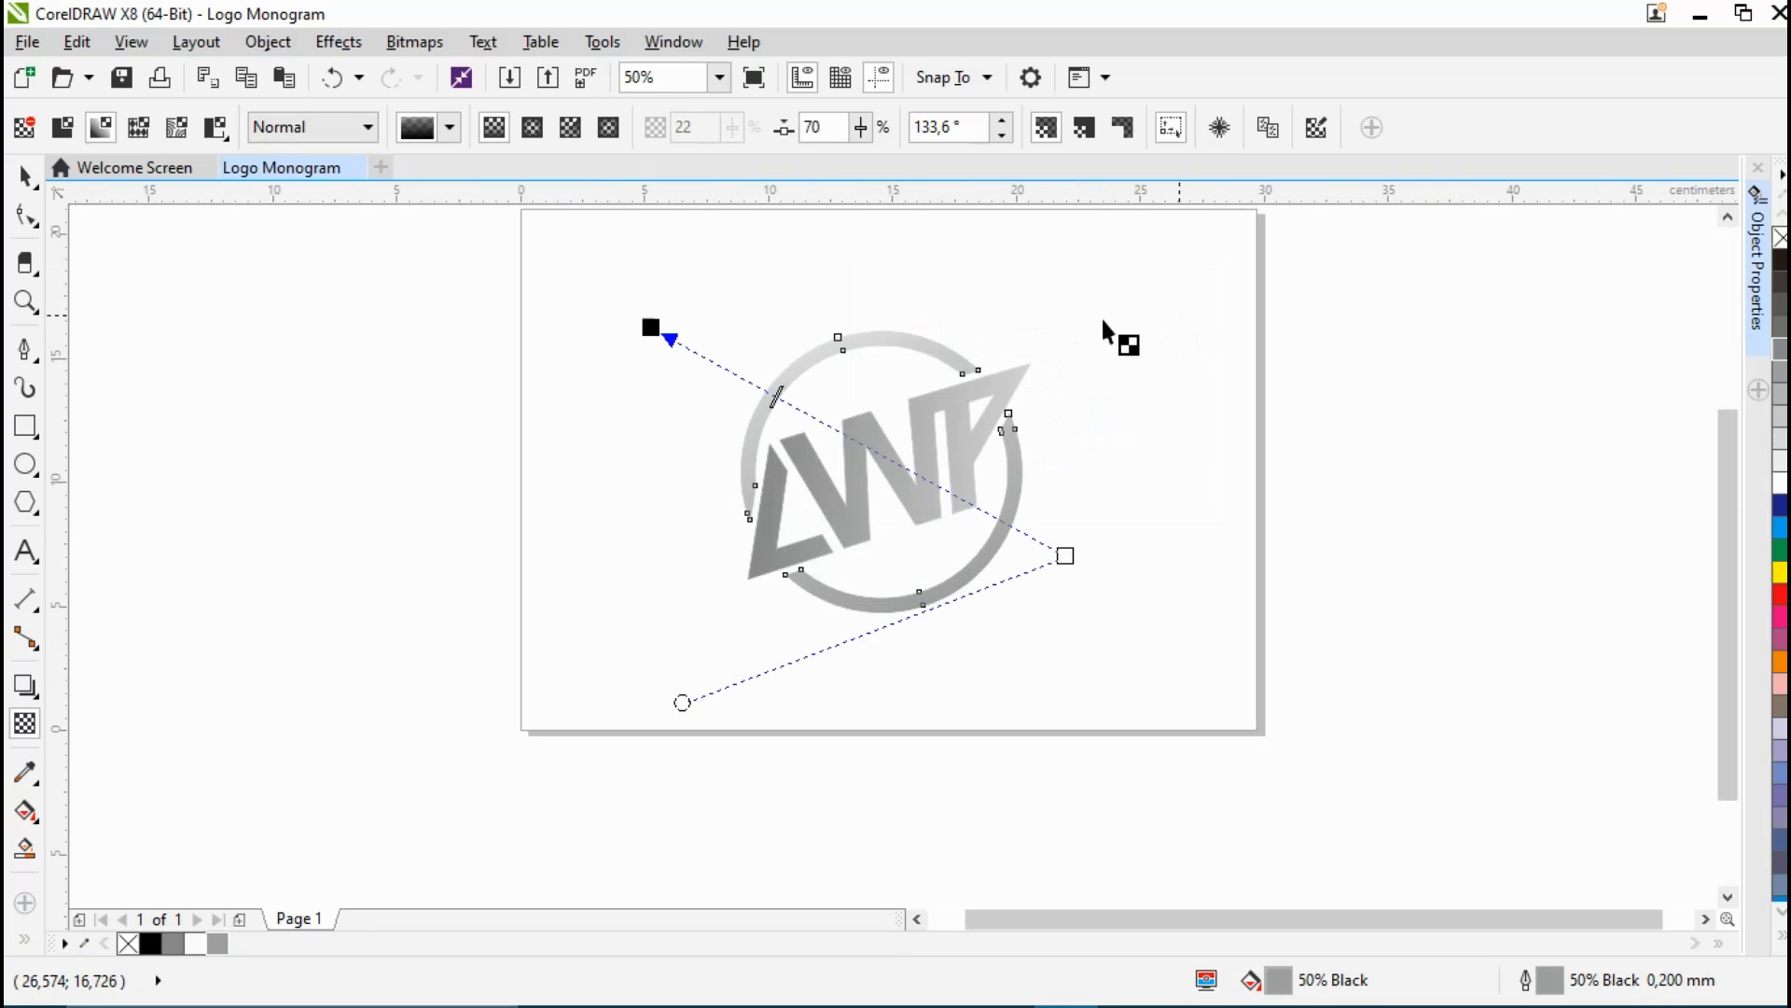
{"action": "left_click", "coordinate": [26, 177]}
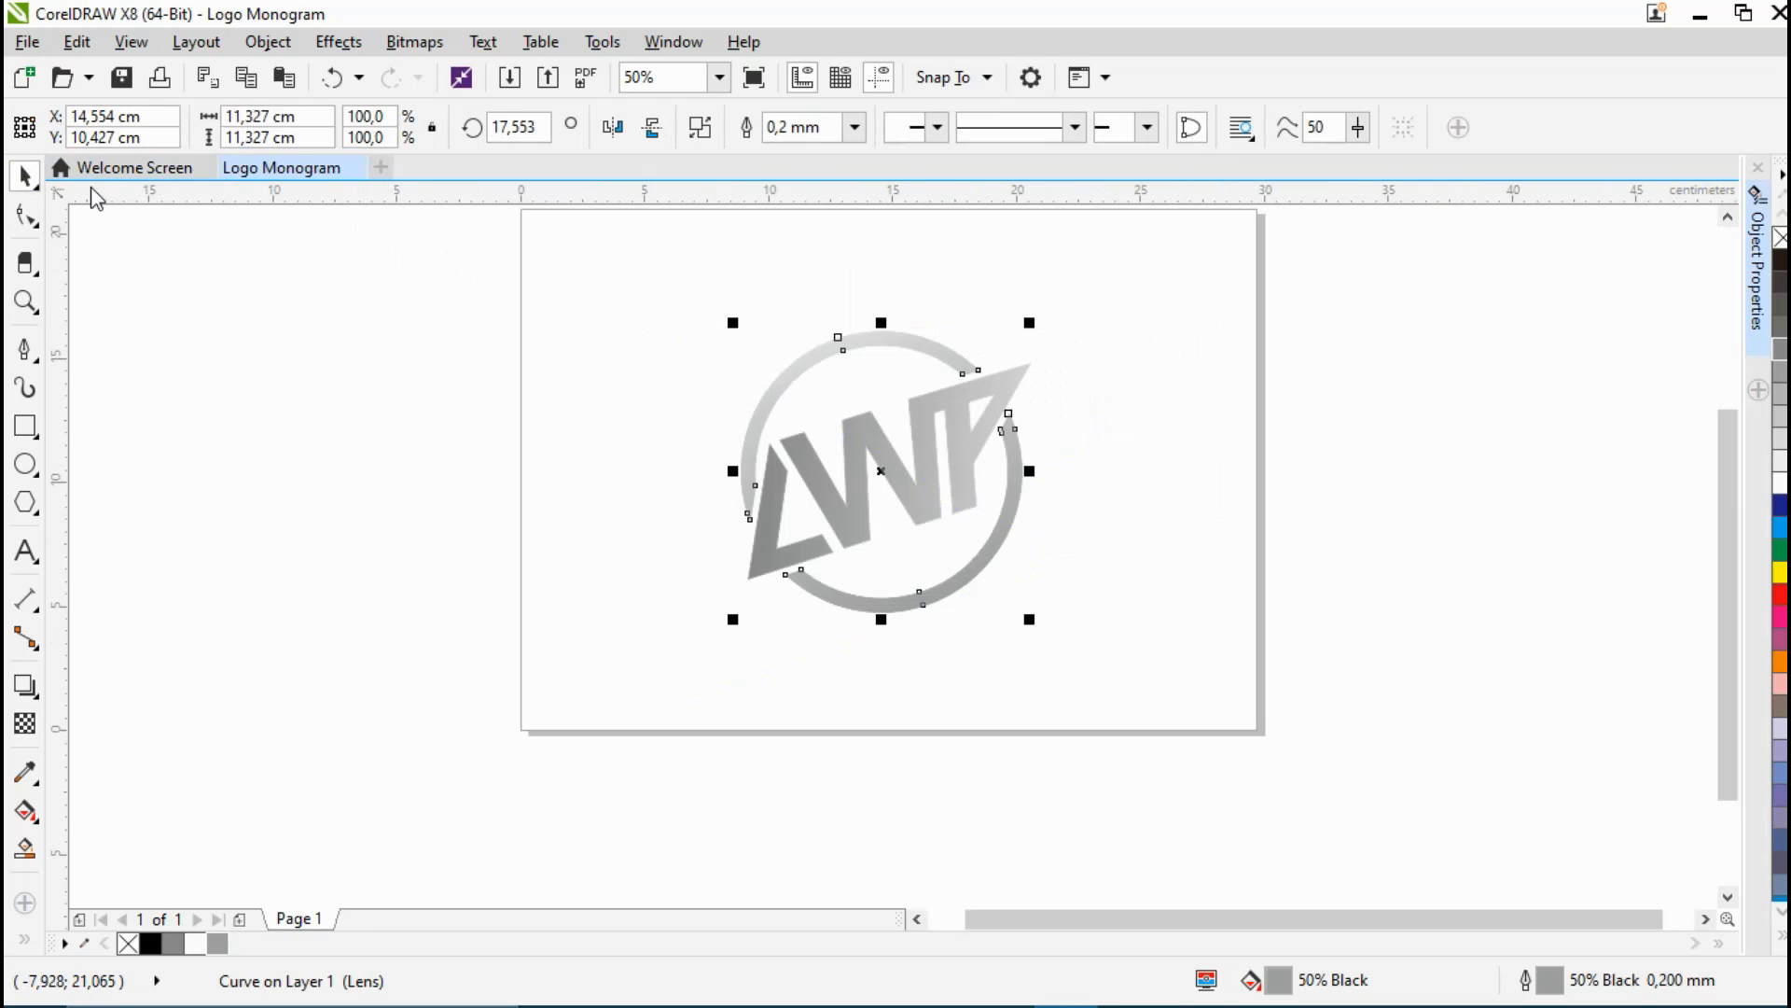
{"action": "left_click", "coordinate": [483, 424]}
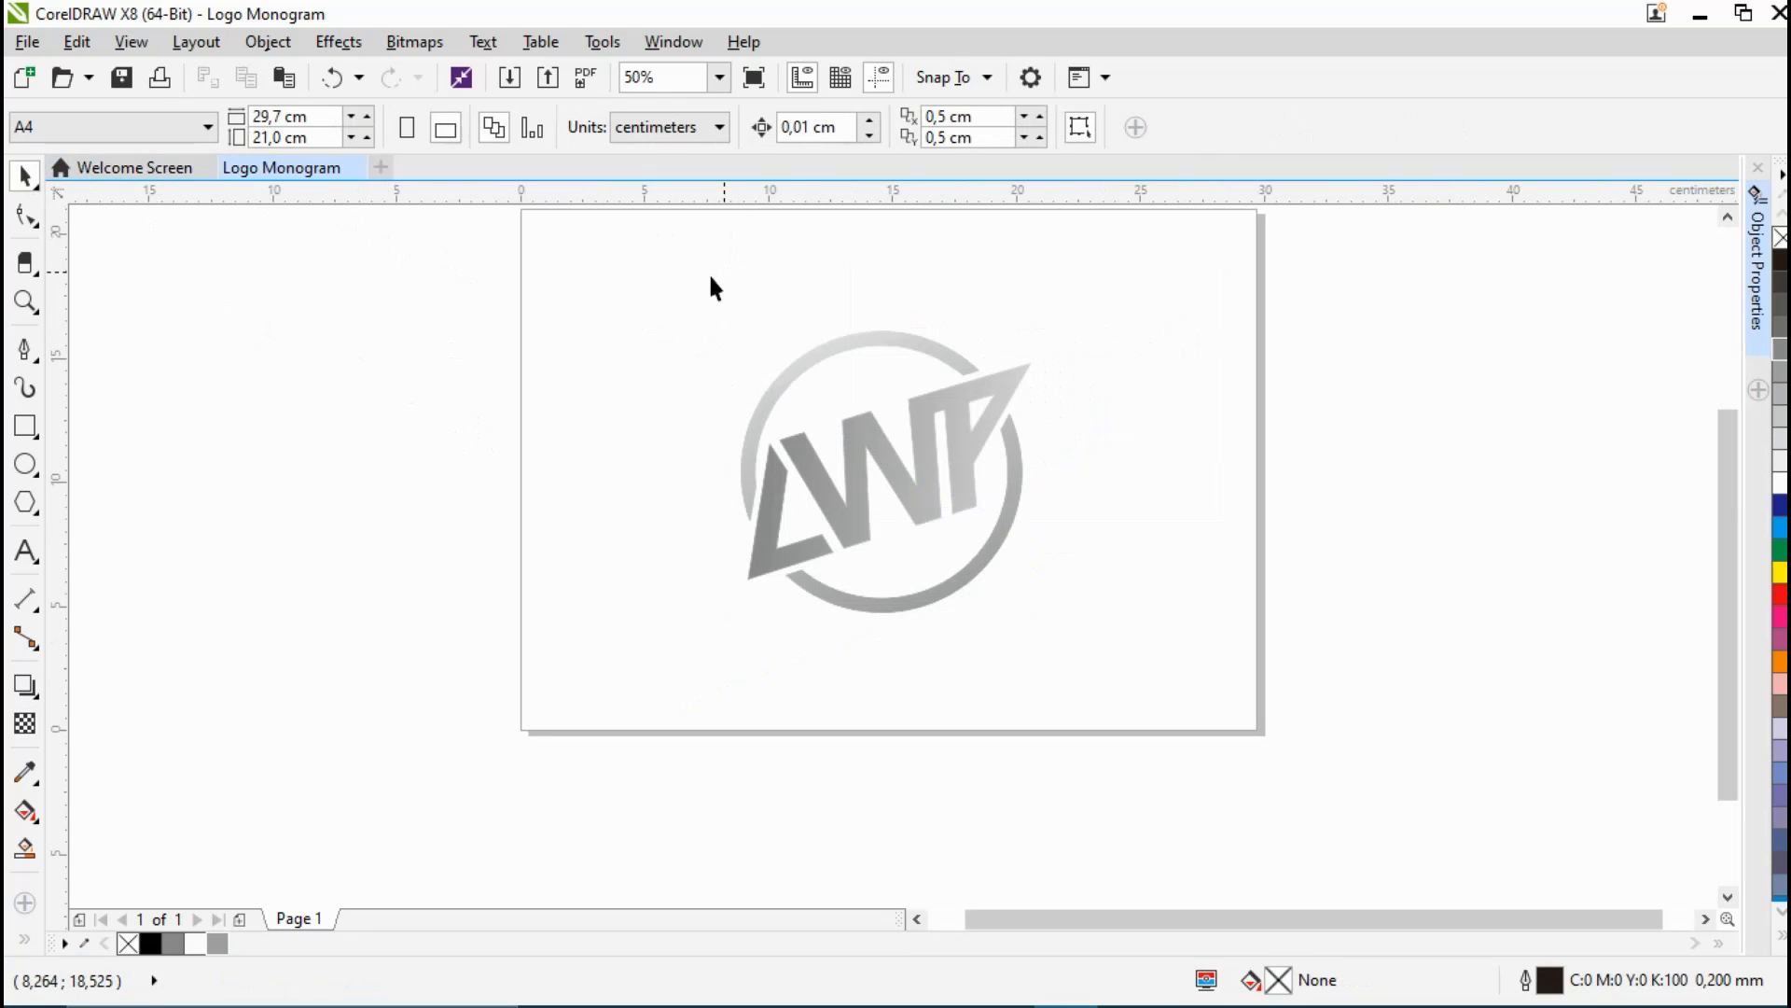
Step: Try to weld the letters and the ring into one object, and undo the weld
{"action": "left_click_drag", "start_coordinate": [607, 276], "coordinate": [1089, 650]}
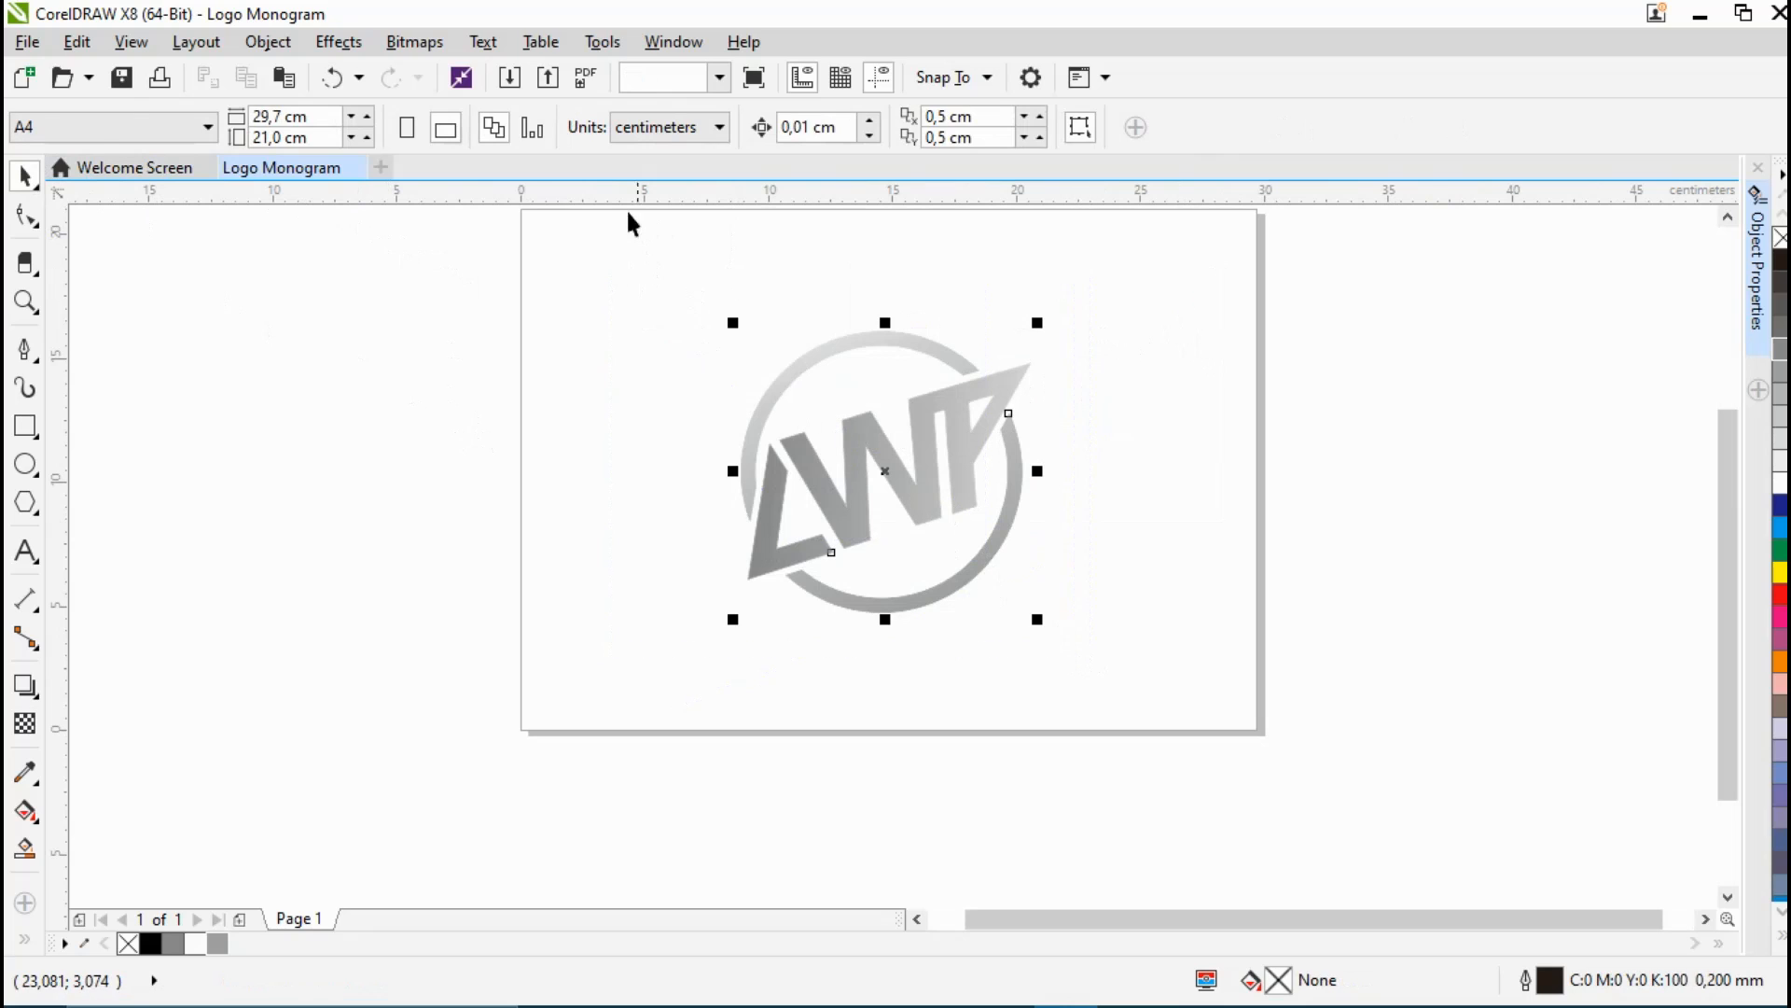
{"action": "left_click", "coordinate": [760, 140]}
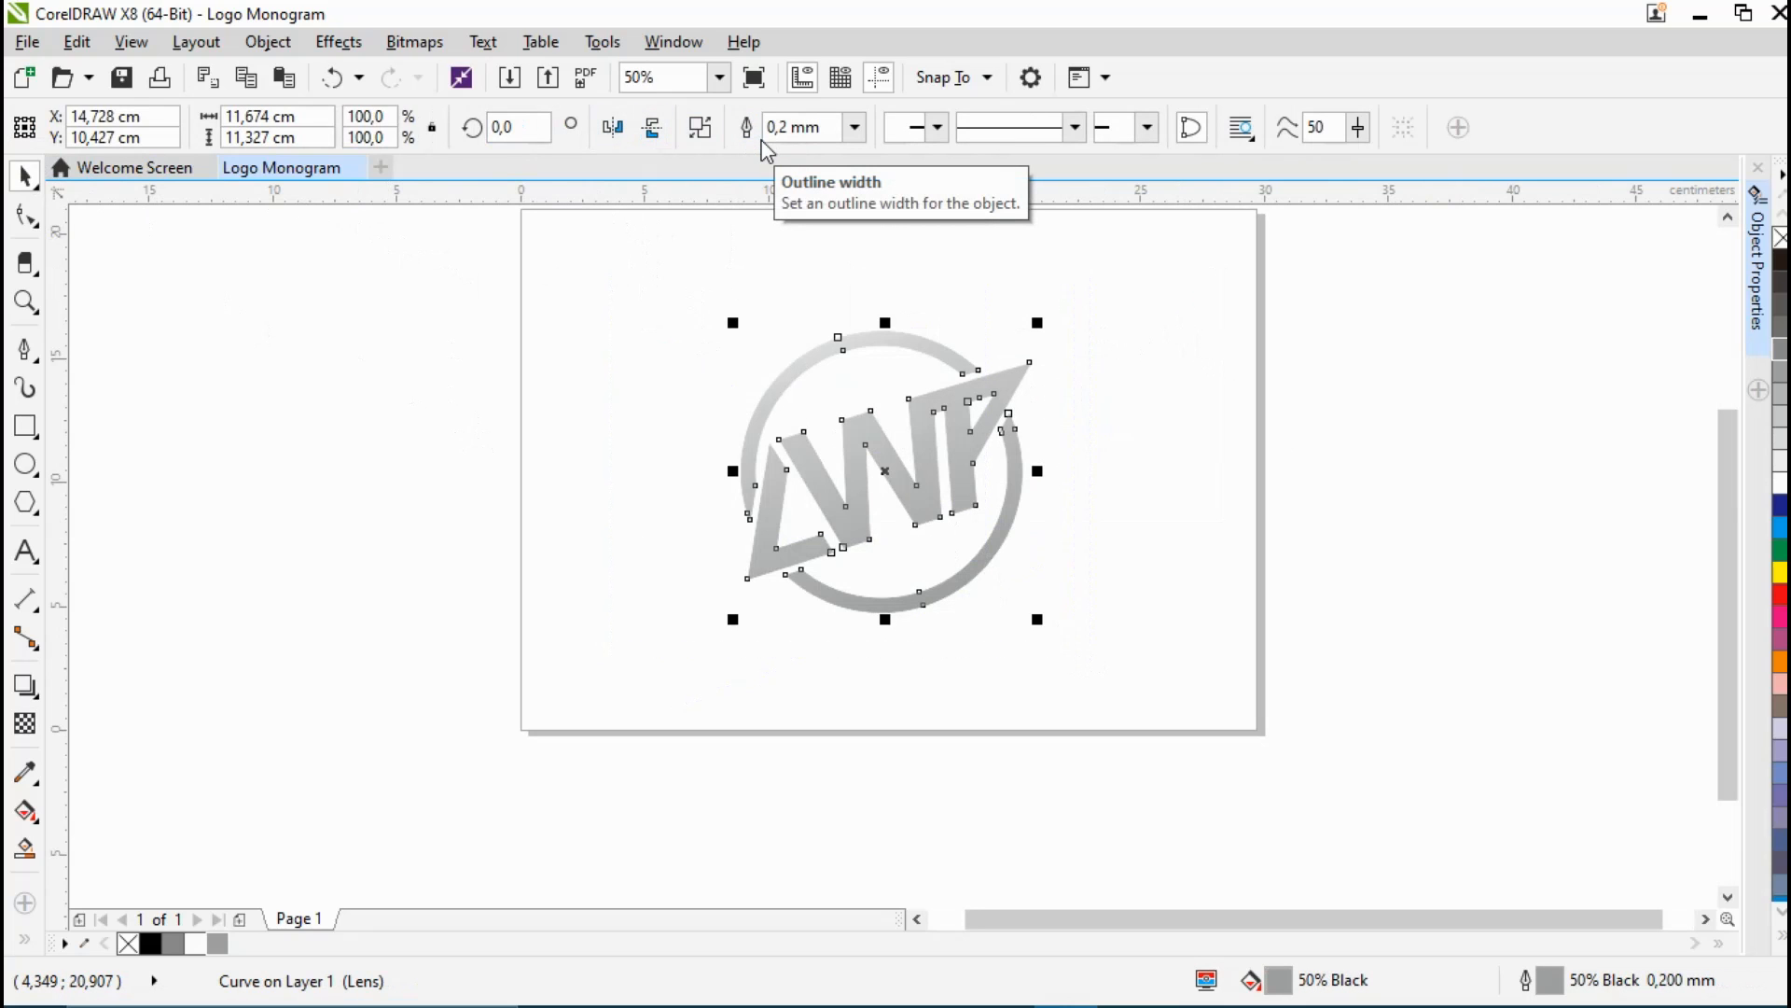
{"action": "left_click", "coordinate": [508, 487]}
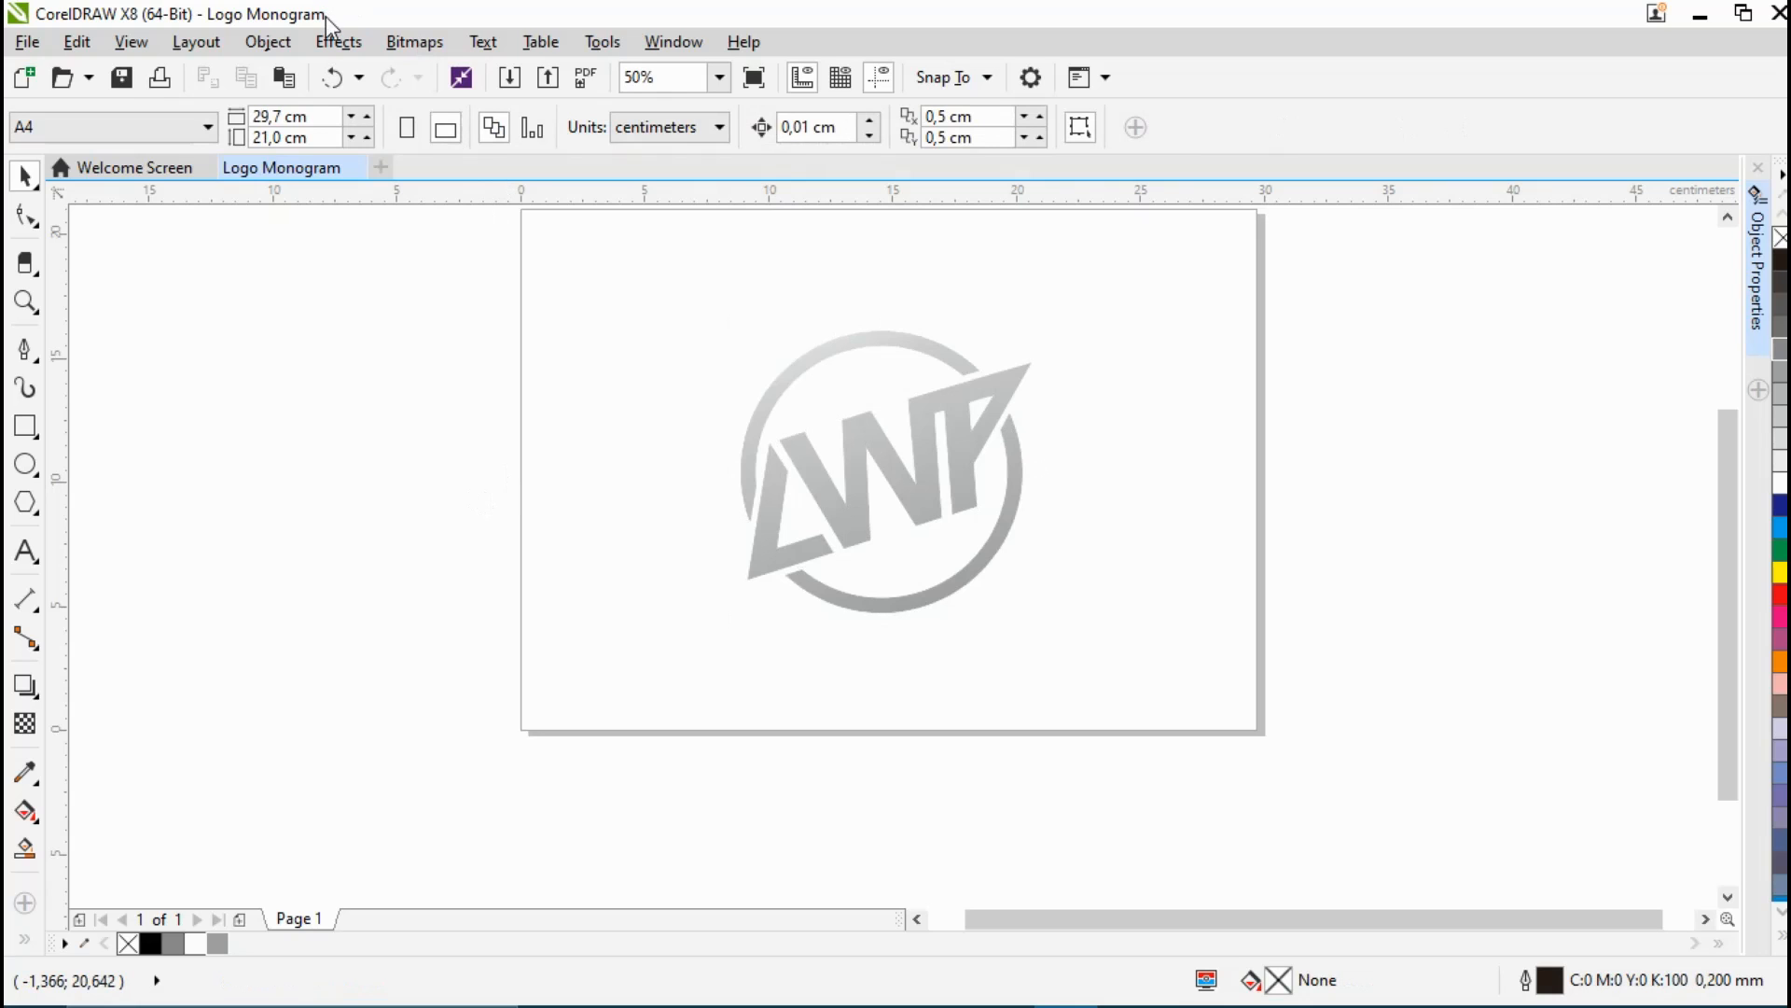
{"action": "left_click", "coordinate": [332, 77]}
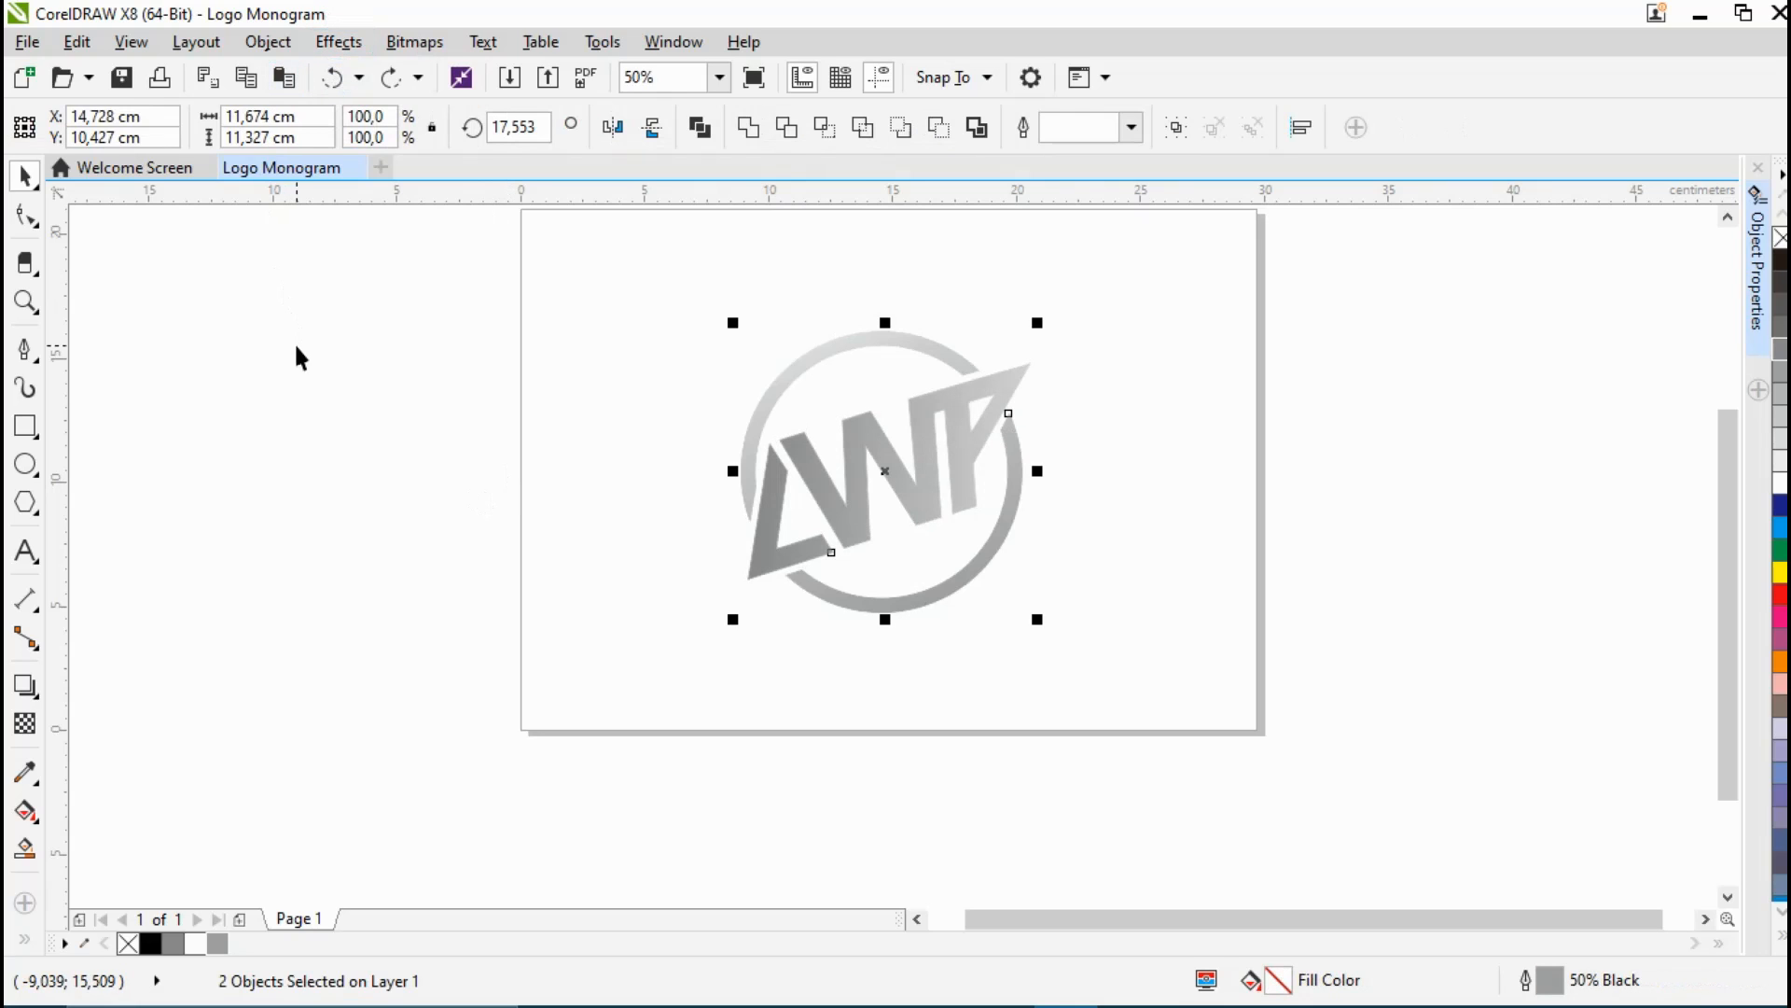
{"action": "left_click", "coordinate": [220, 319]}
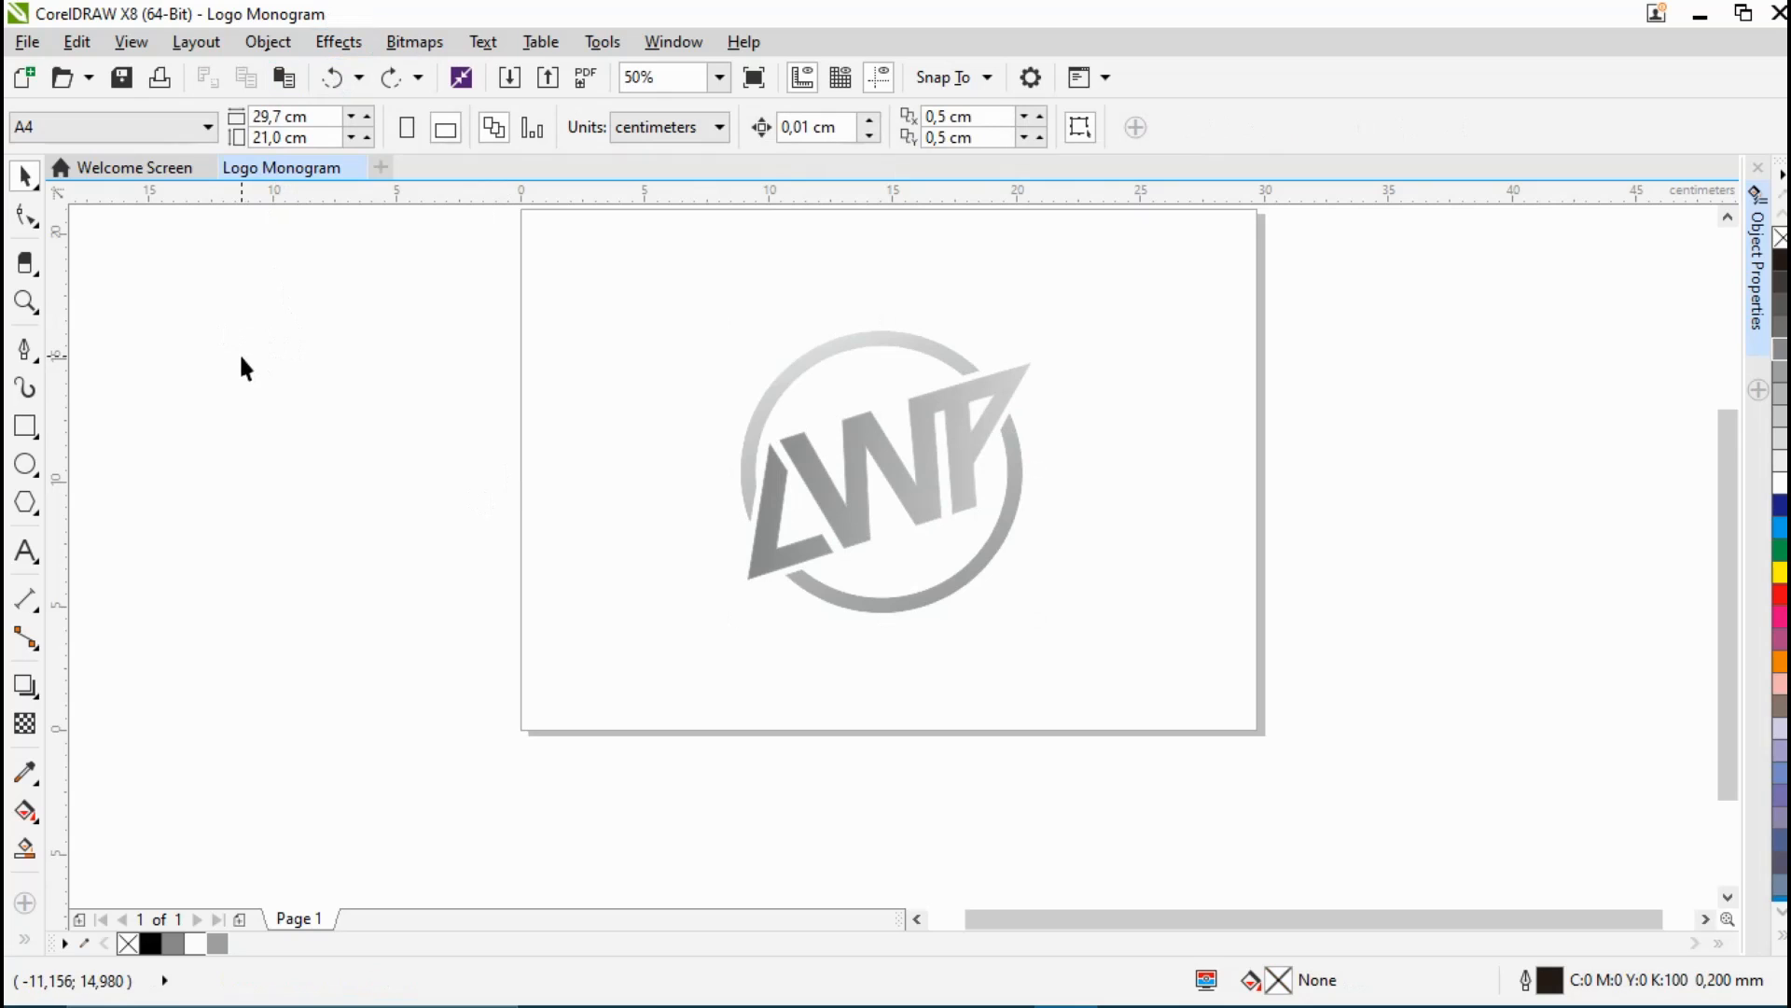
Step: Create a page-sized 29.7 × 21 cm rectangle behind the logo with C100 M100 Y100 K100 black fill and outline
{"action": "key", "text": "F6"}
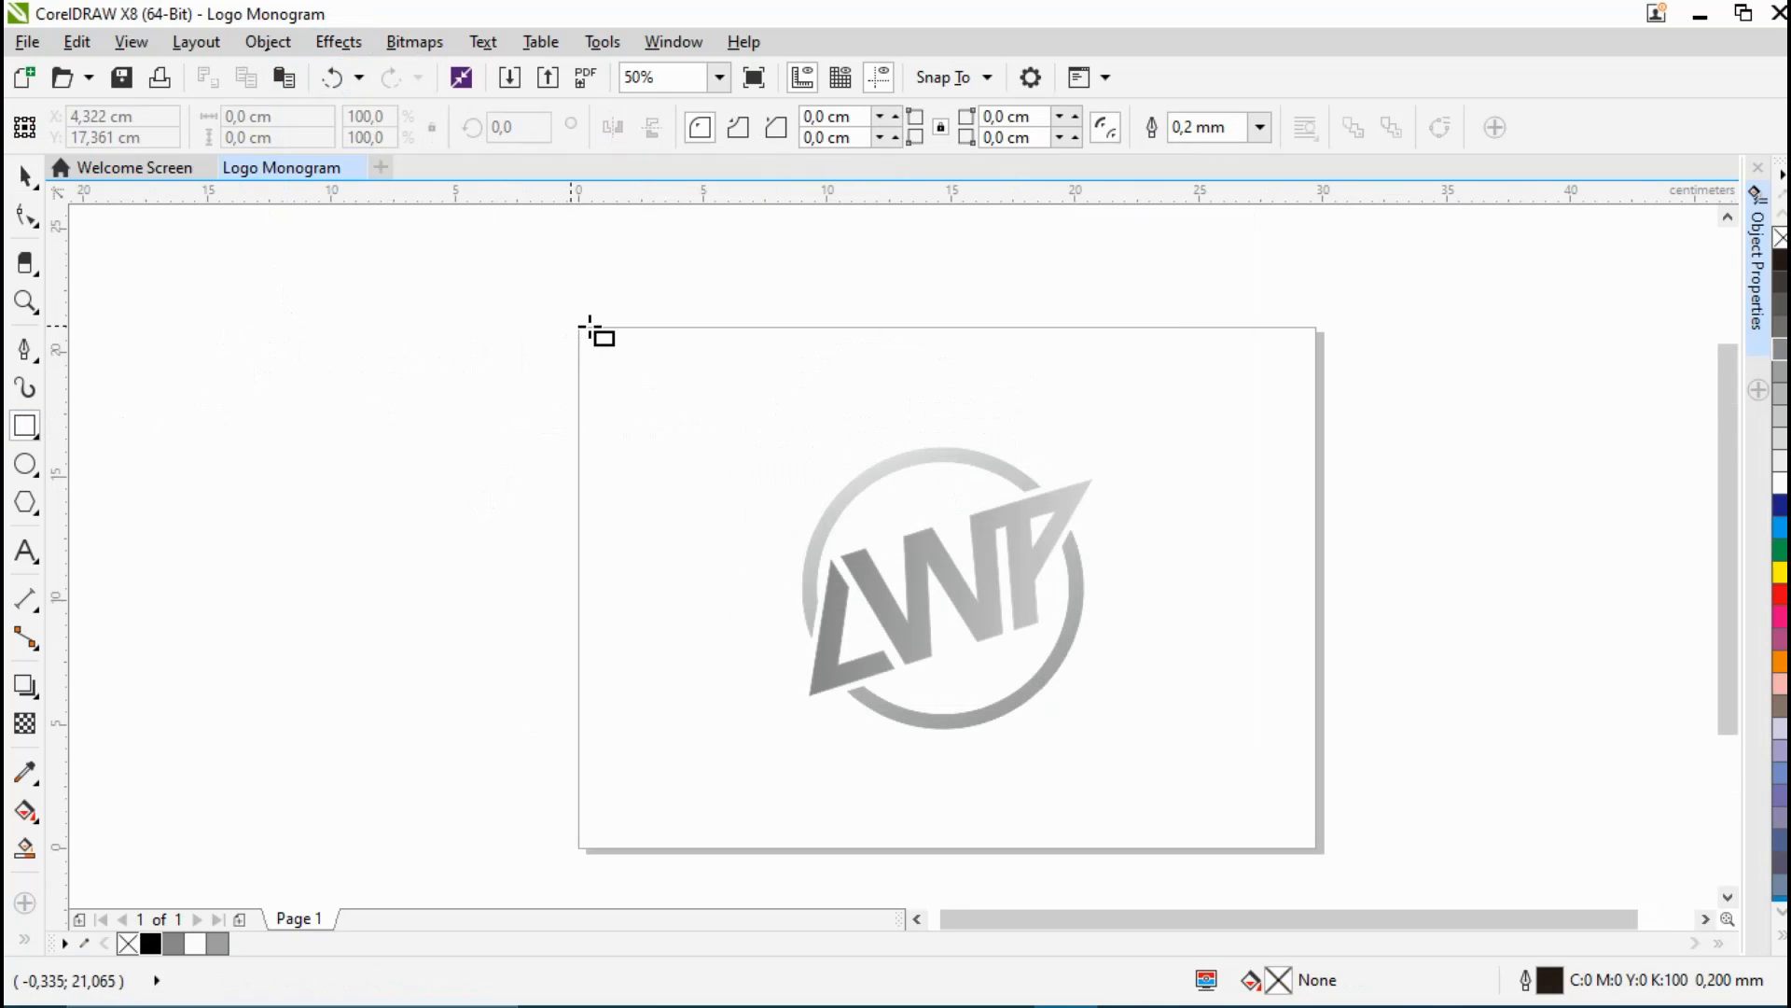
{"action": "double_click", "coordinate": [25, 425]}
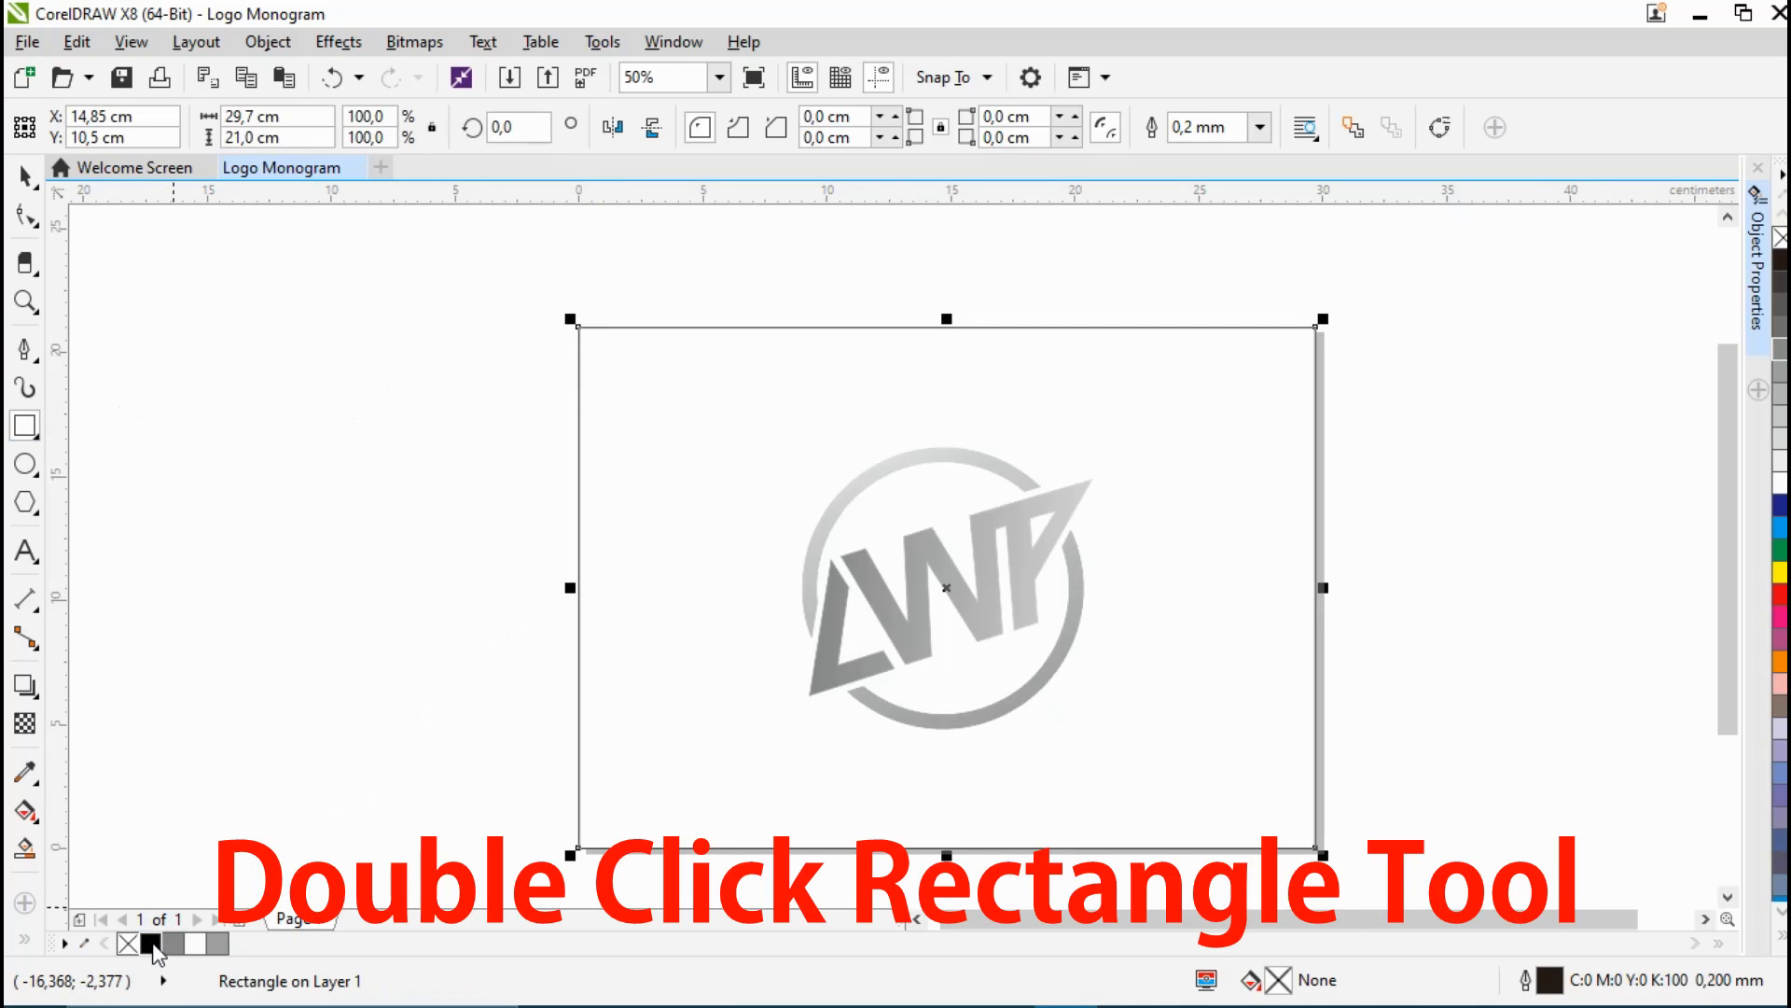
{"action": "left_click", "coordinate": [151, 943]}
{"action": "right_click", "coordinate": [151, 943]}
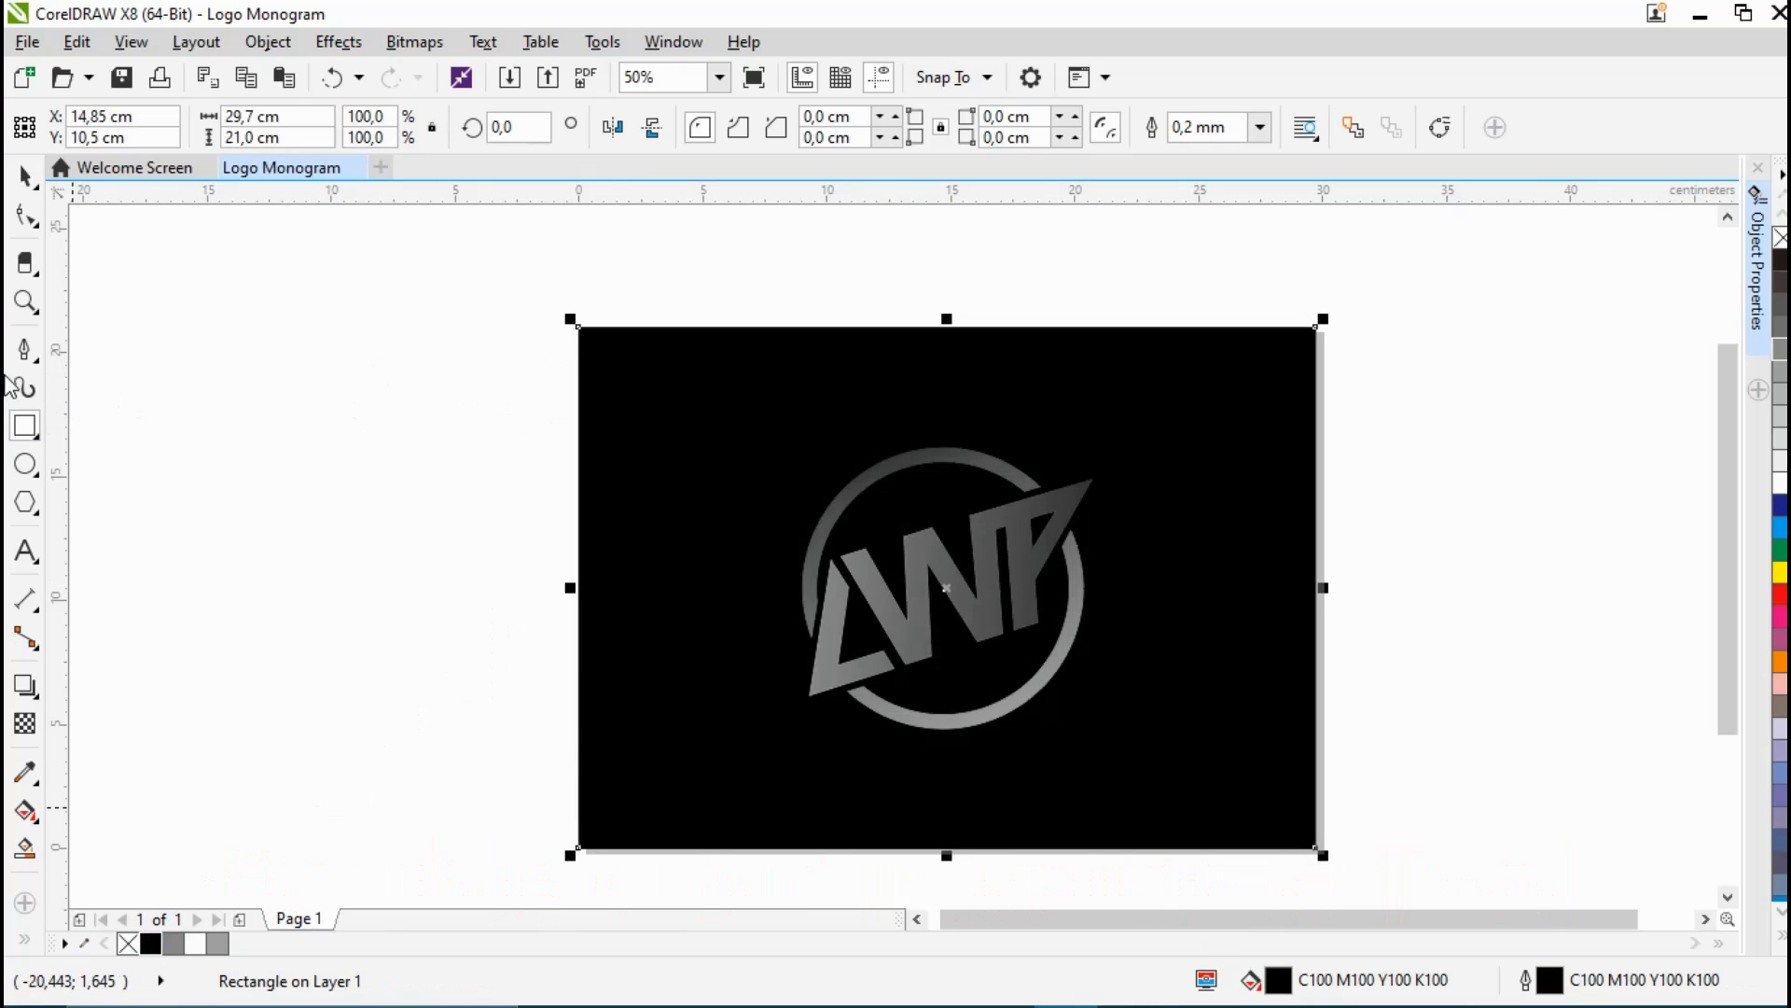
{"action": "left_click", "coordinate": [26, 175]}
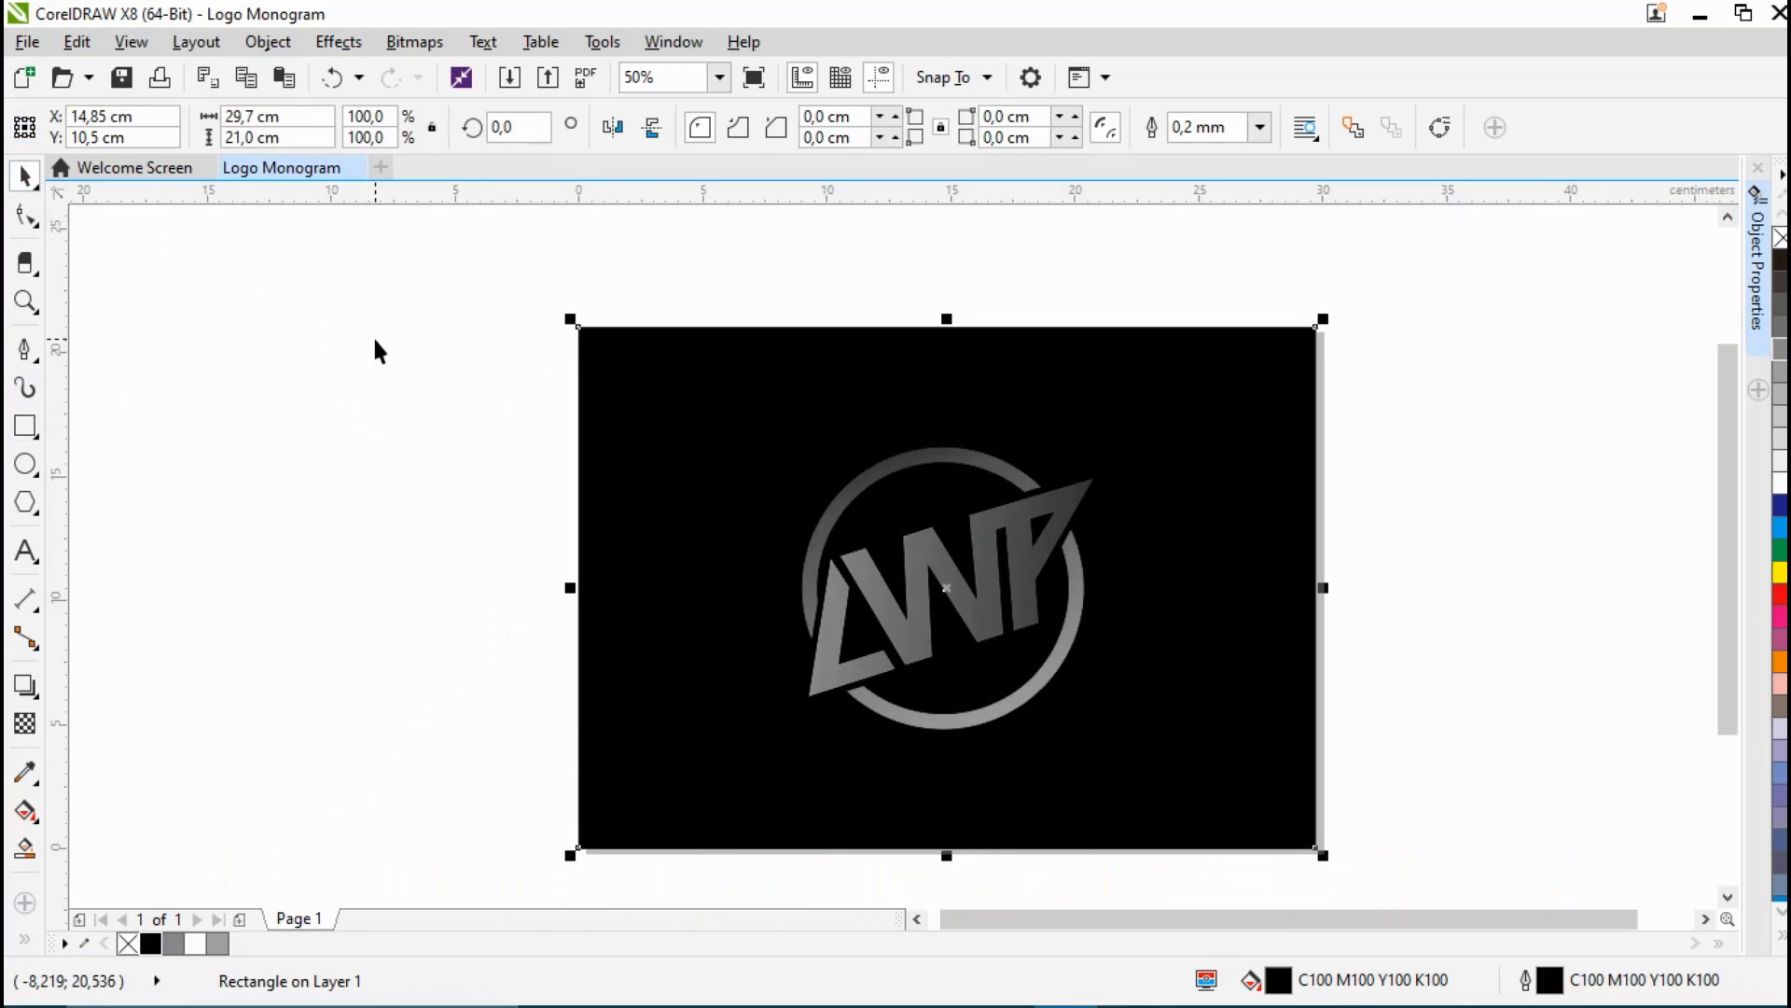
{"action": "left_click", "coordinate": [376, 351]}
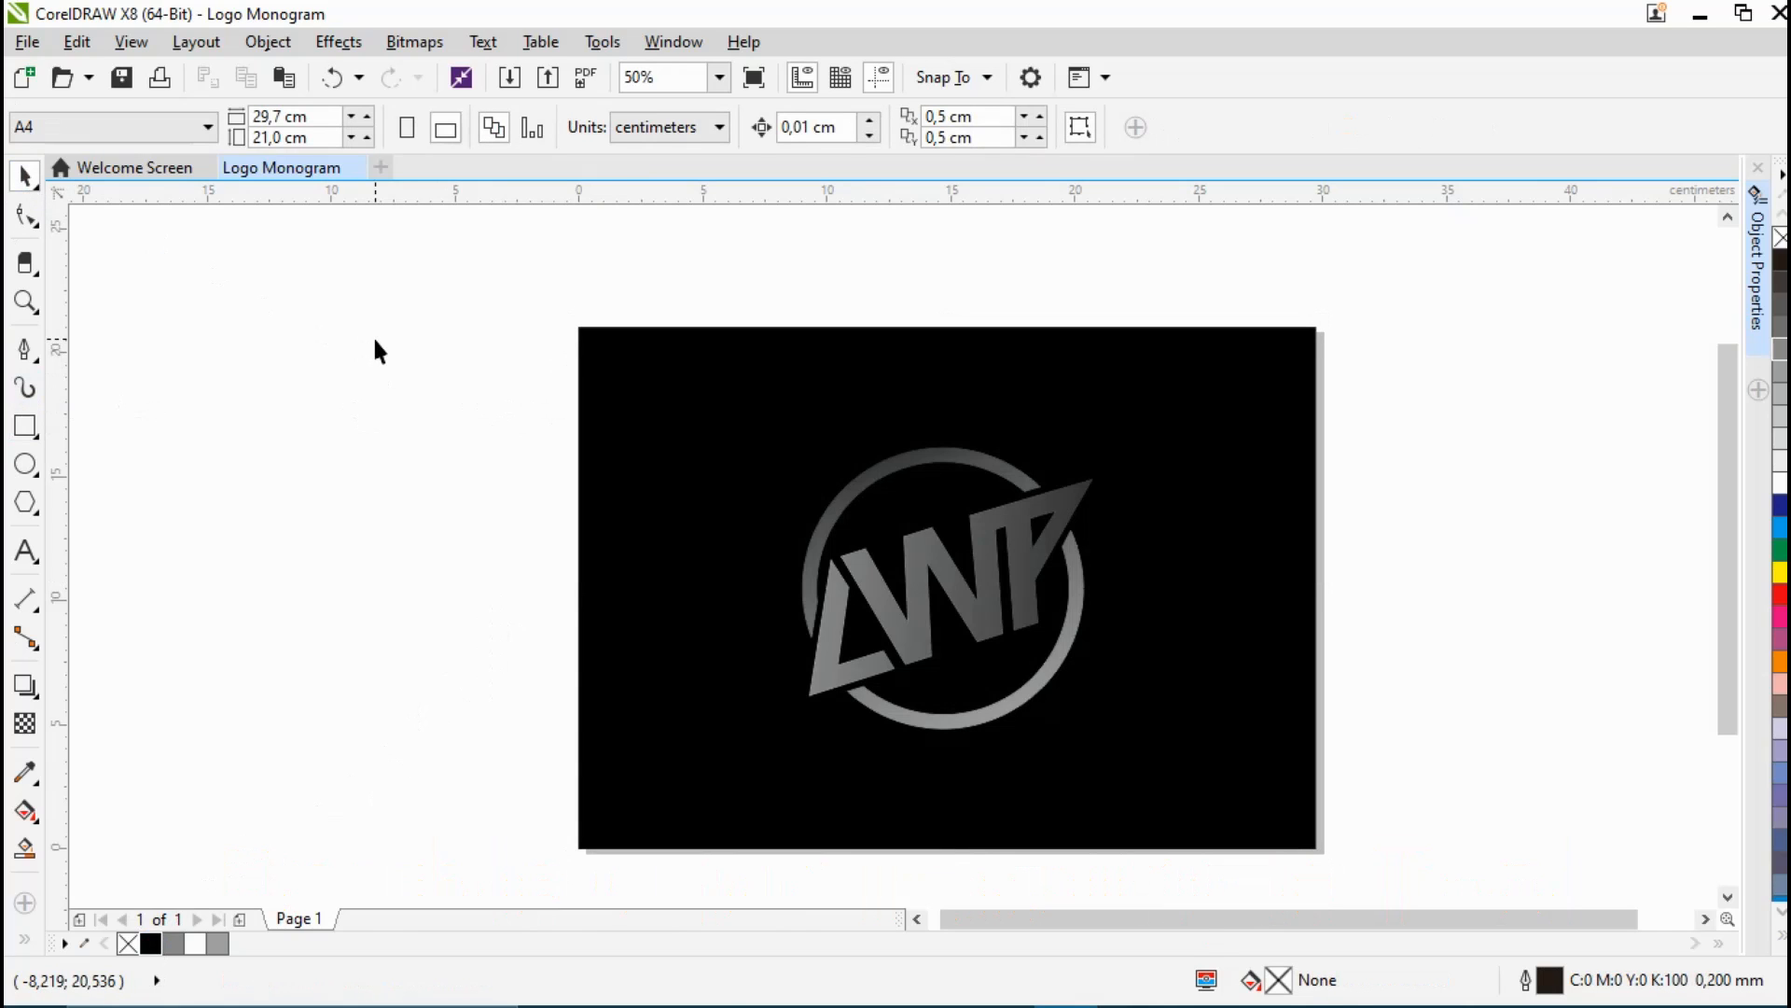